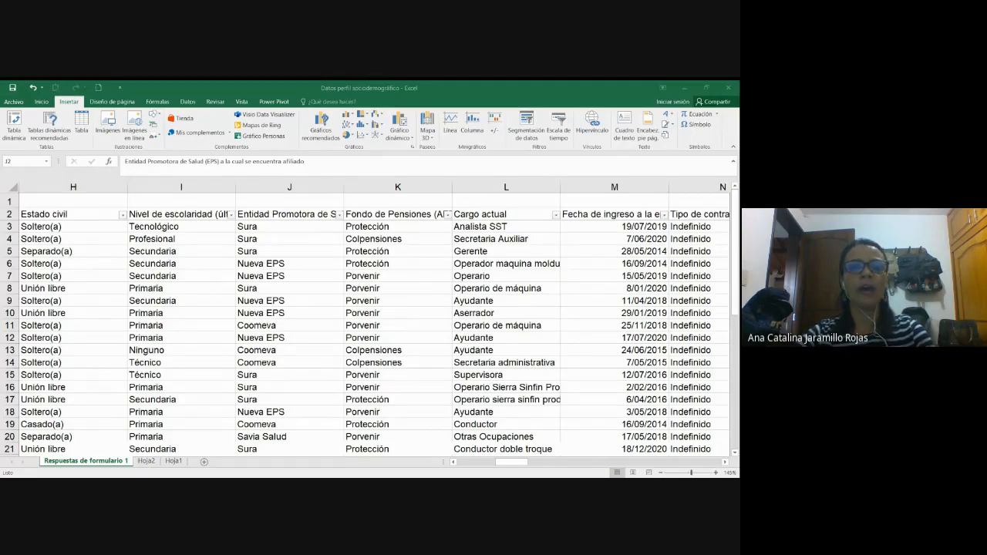
- Check which health providers occur in the Entidad Promotora de Salud (EPS) column by viewing its filter values
click(459, 294)
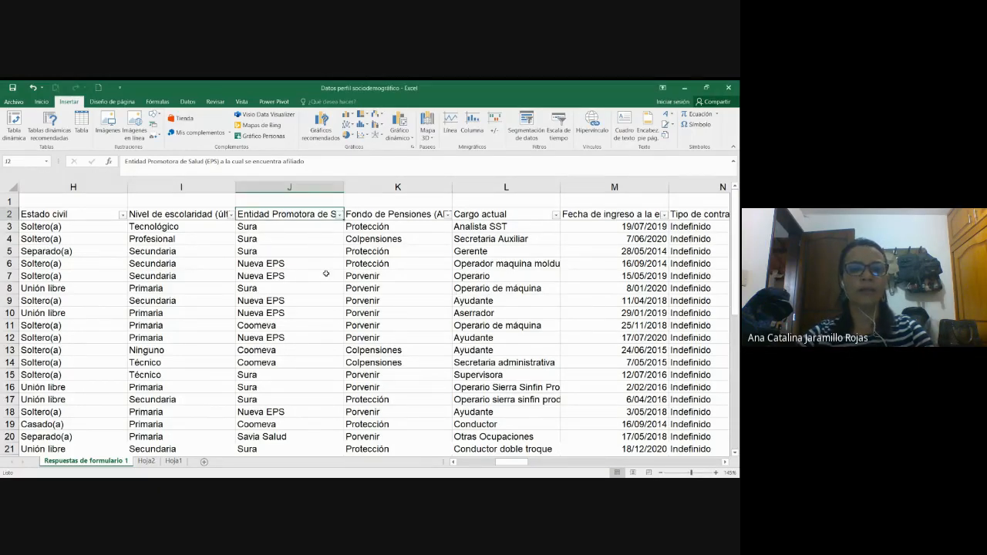
scroll(326, 274, down, 4)
scroll(326, 278, up, 4)
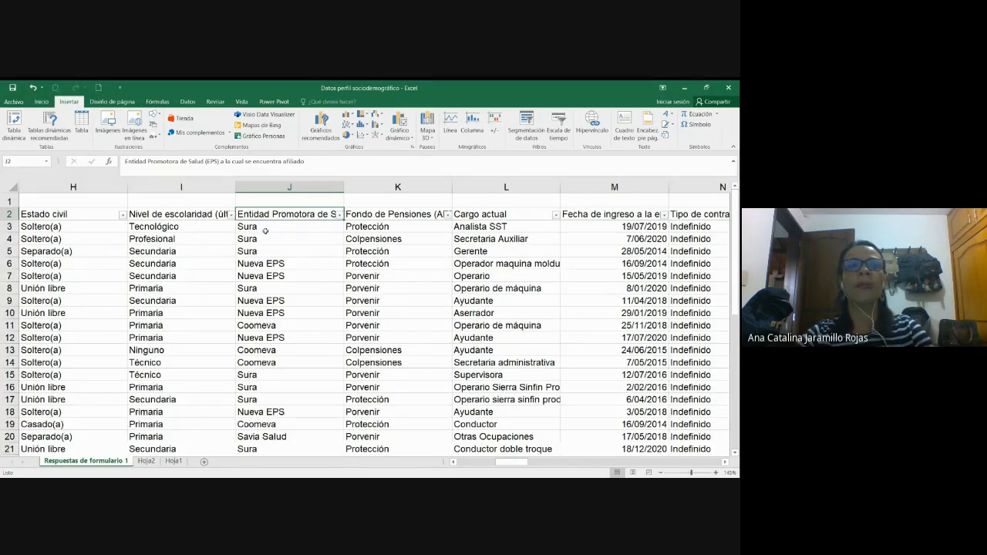
click(340, 215)
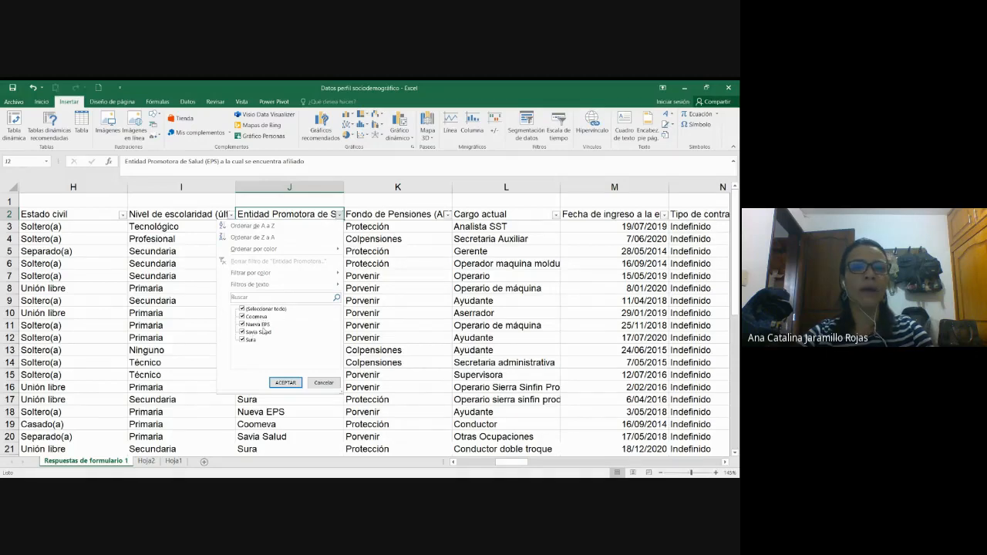
click(285, 382)
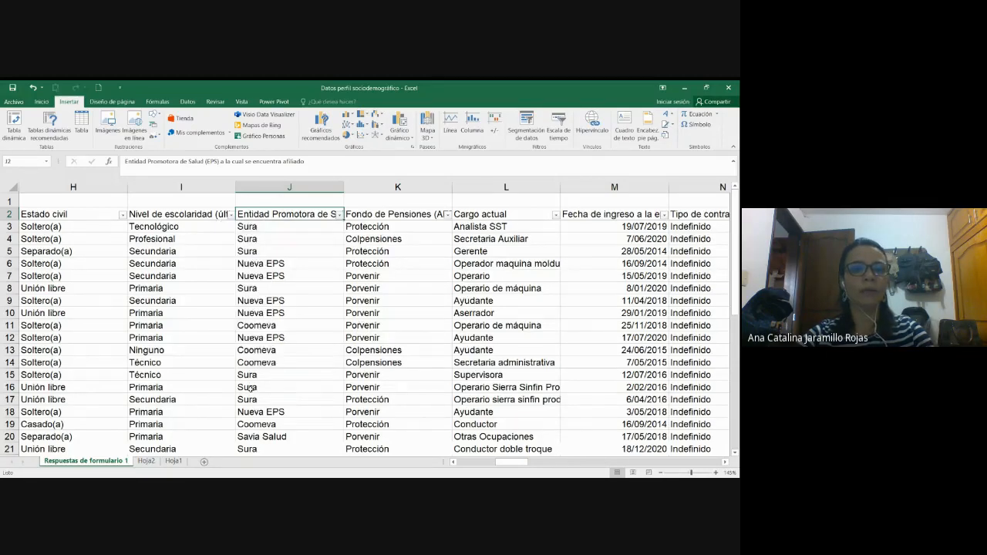
- Copy one entry each of Coomeva, Nueva EPS and Savia Salud from column J into Hoja2, starting at cell A3
click(256, 353)
mouse_move(260, 326)
mouse_down()
mouse_move(262, 350)
mouse_move(267, 338)
mouse_up()
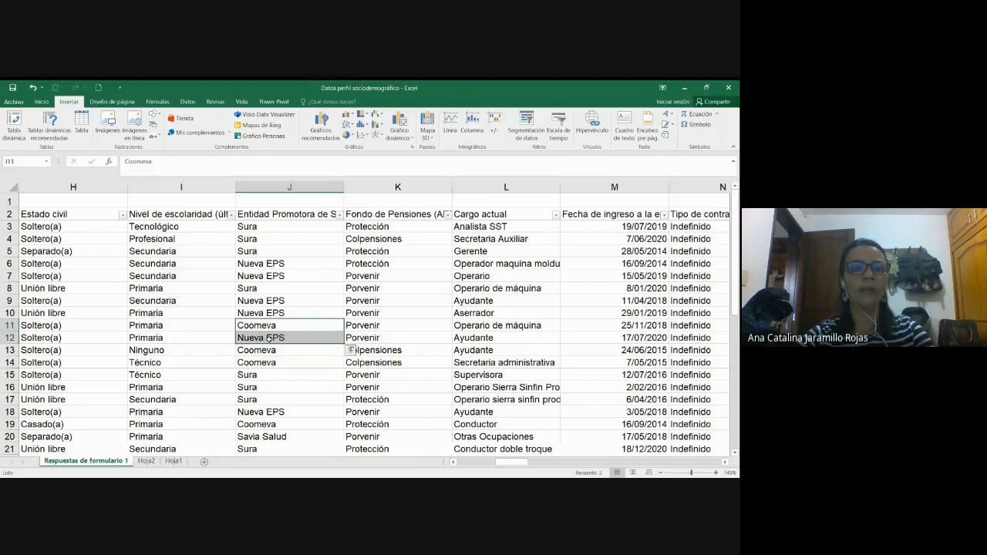
ctrl+click(284, 436)
key(ctrl+c)
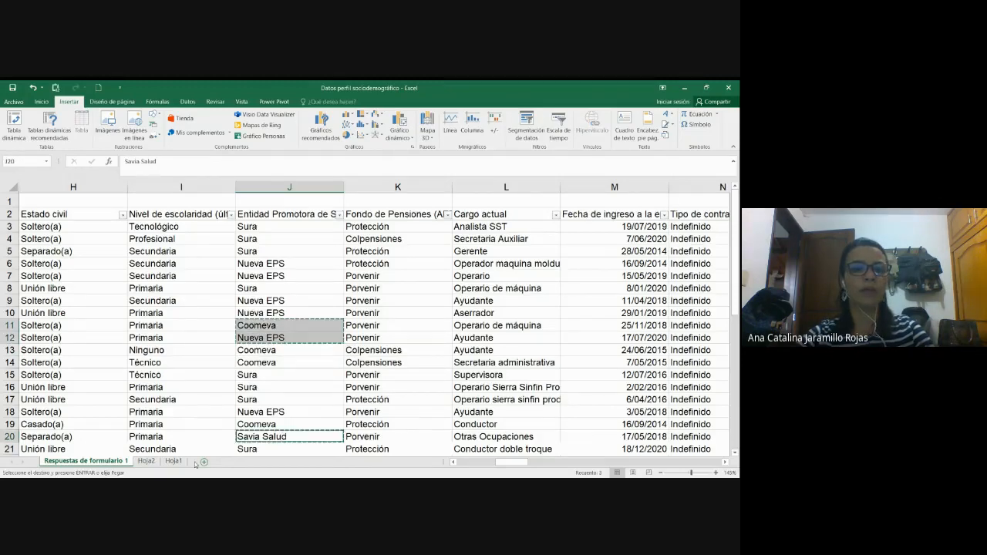
click(145, 460)
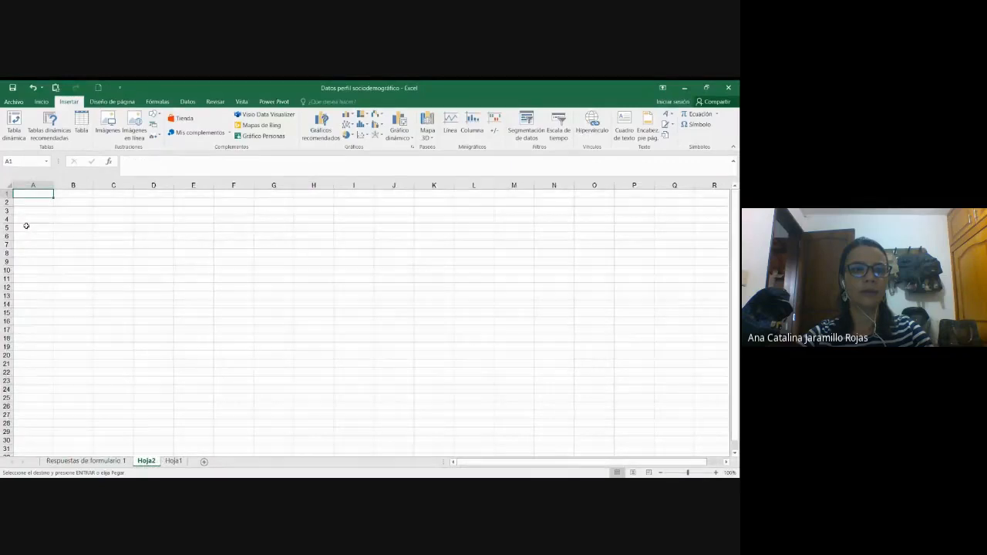
click(31, 211)
key(ctrl+v)
scroll(92, 239, up, 6)
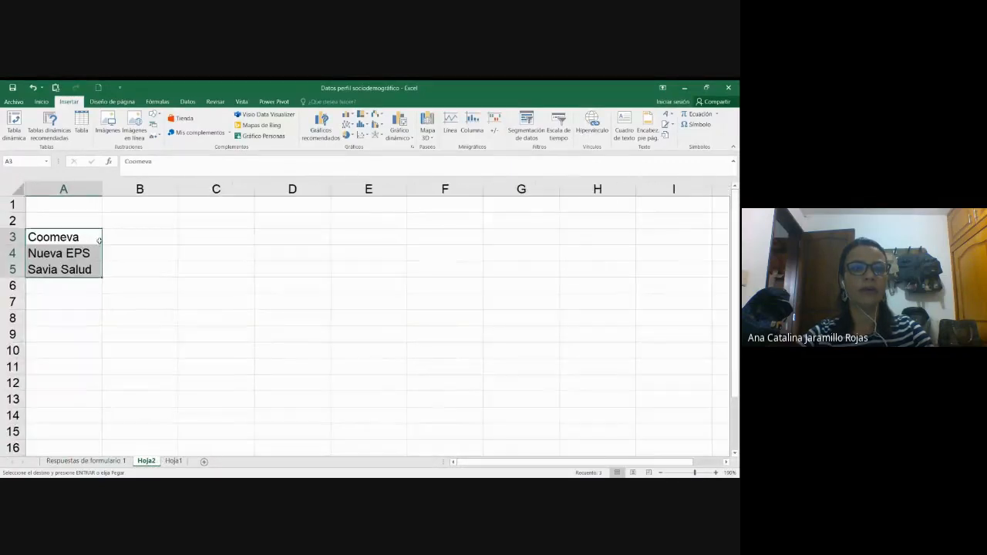
- Enter the heading EPS in cell A2, above the provider list
click(214, 266)
click(75, 223)
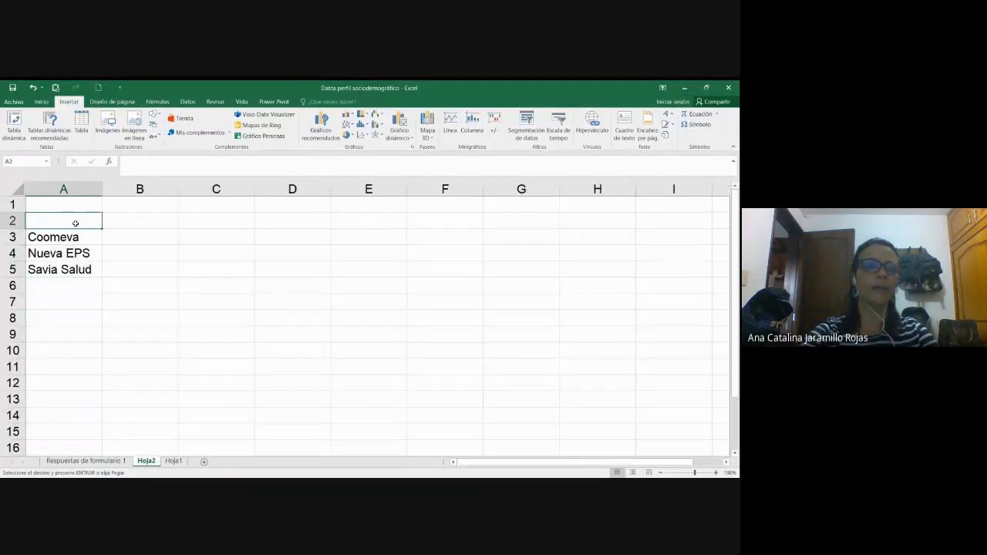
text(EPS)
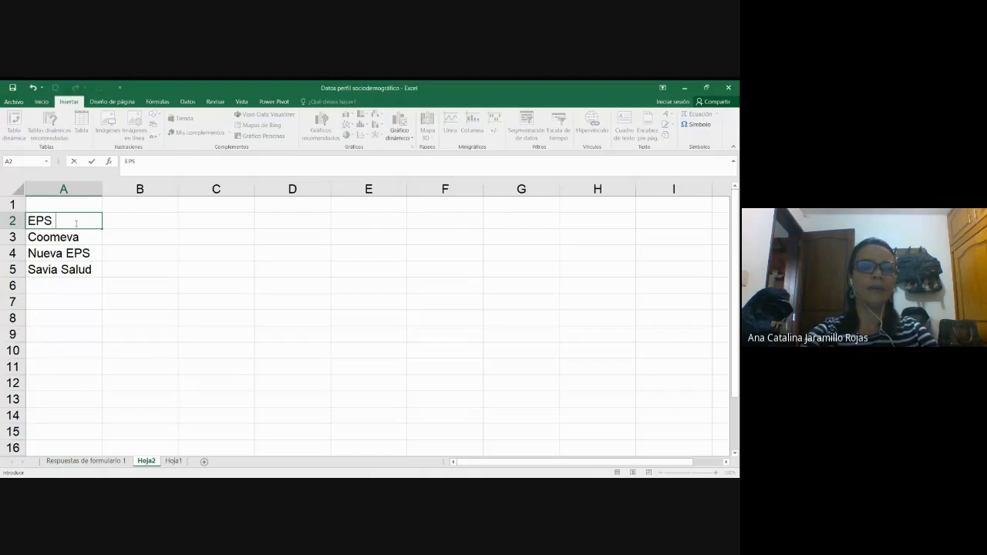
key(Tab)
key(Down)
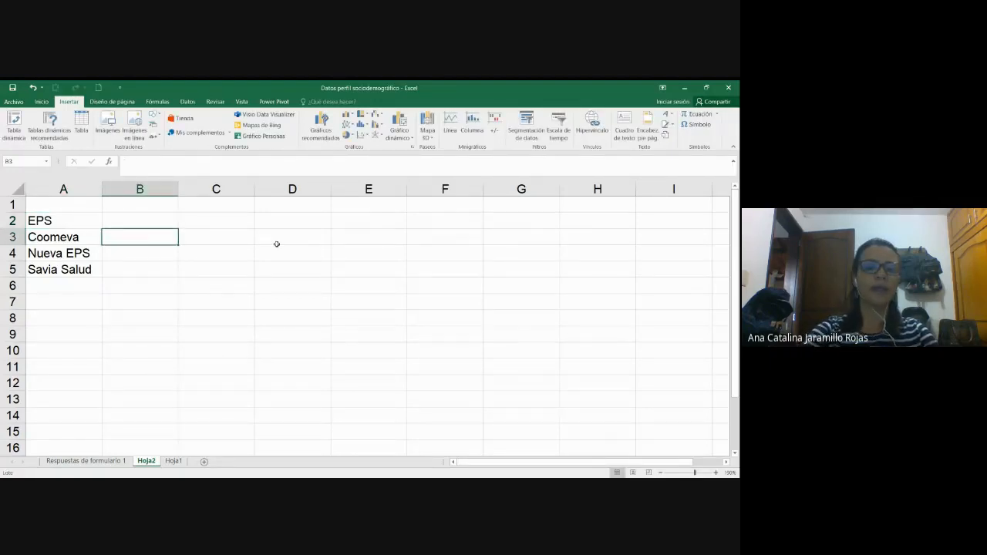
- Start a CONTAR.SI formula in B3 with range J2:J32 of the sheet Respuestas de formulario 1
text(=CONTAR.SI()
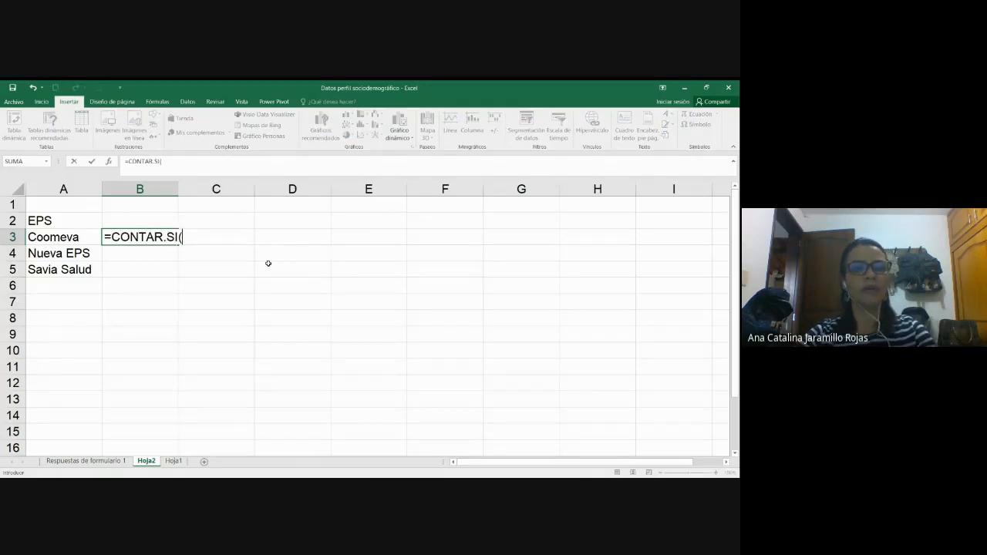
click(116, 461)
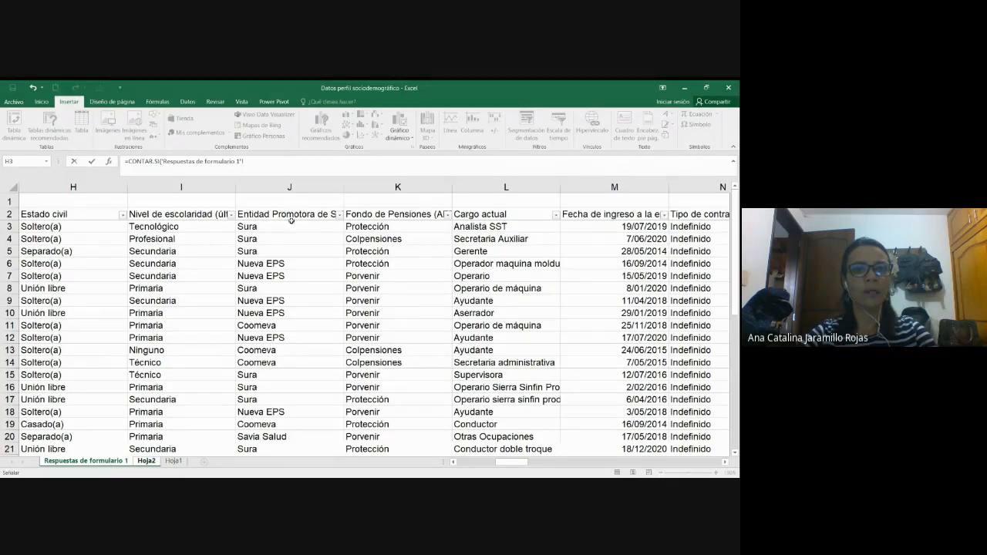
click(284, 215)
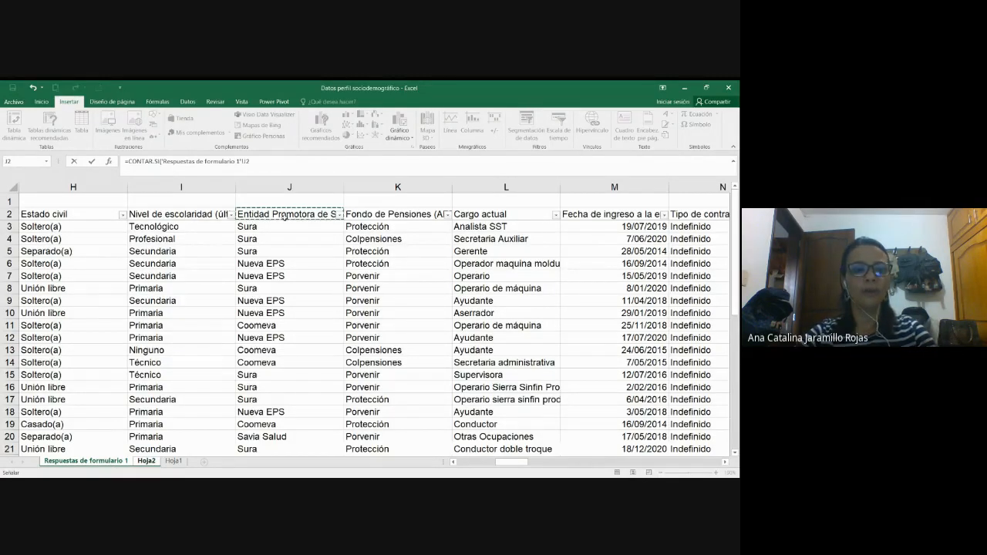
key(ctrl+shift+Down)
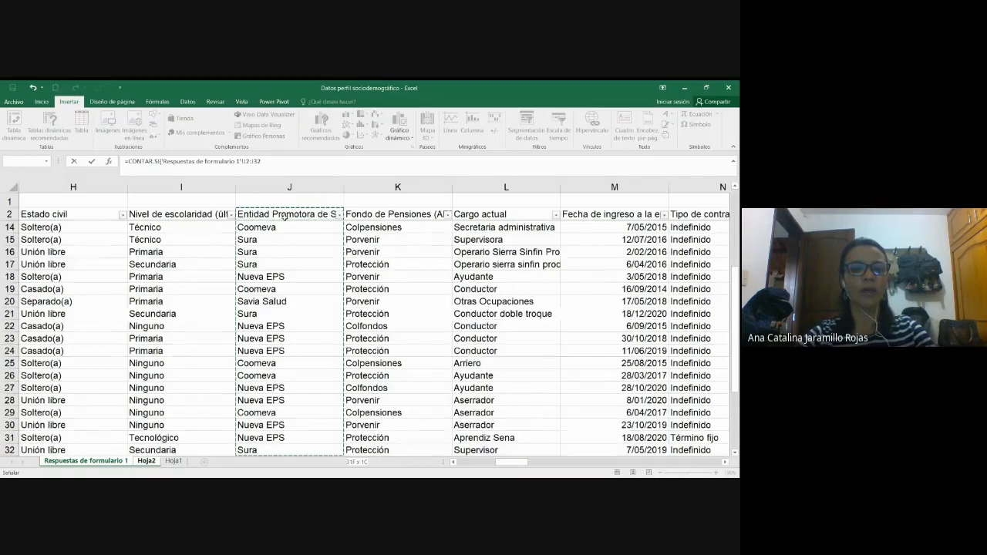
text(;)
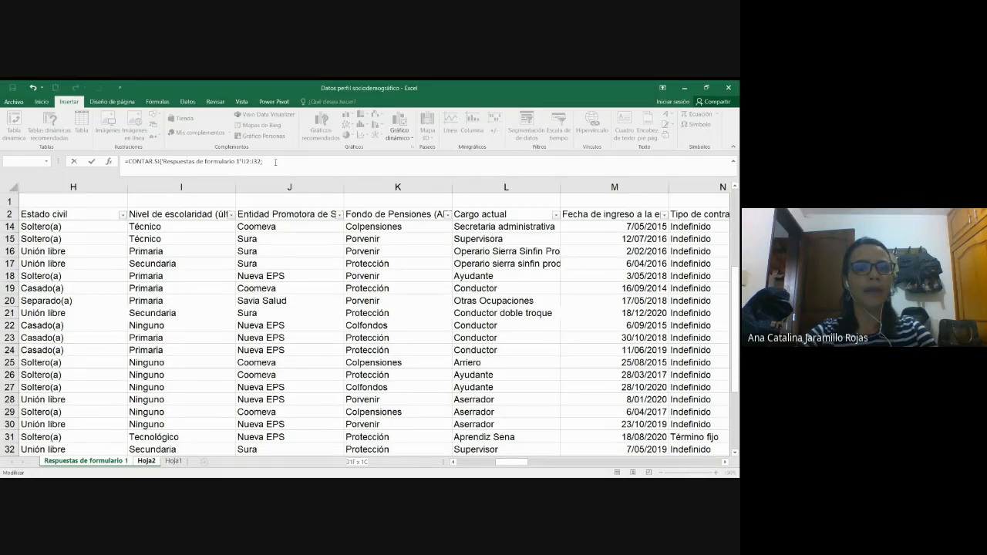
- Complete the B3 formula with A3 as the criterion, removing the Hoja2 sheet reference from it
click(146, 461)
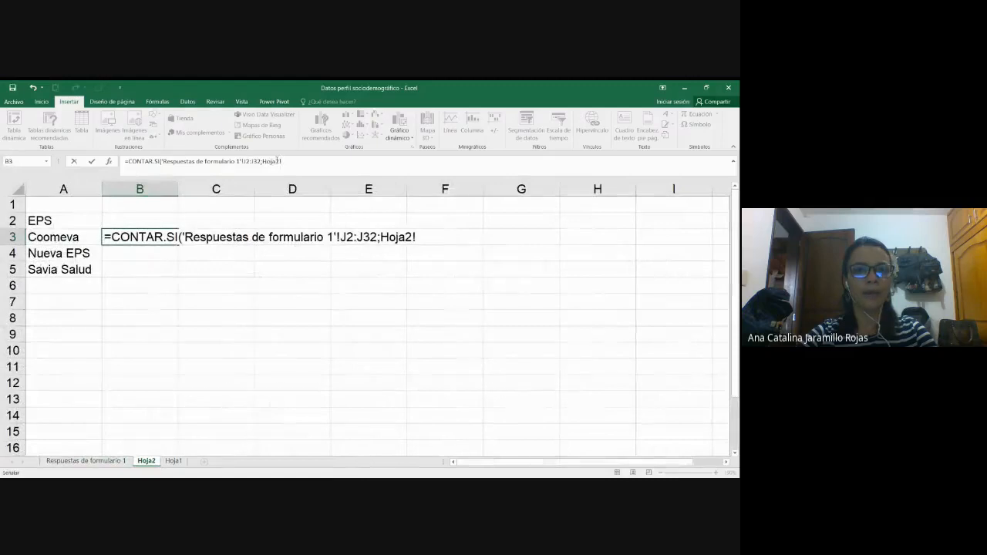
drag(281, 161, 263, 161)
key(BackSpace)
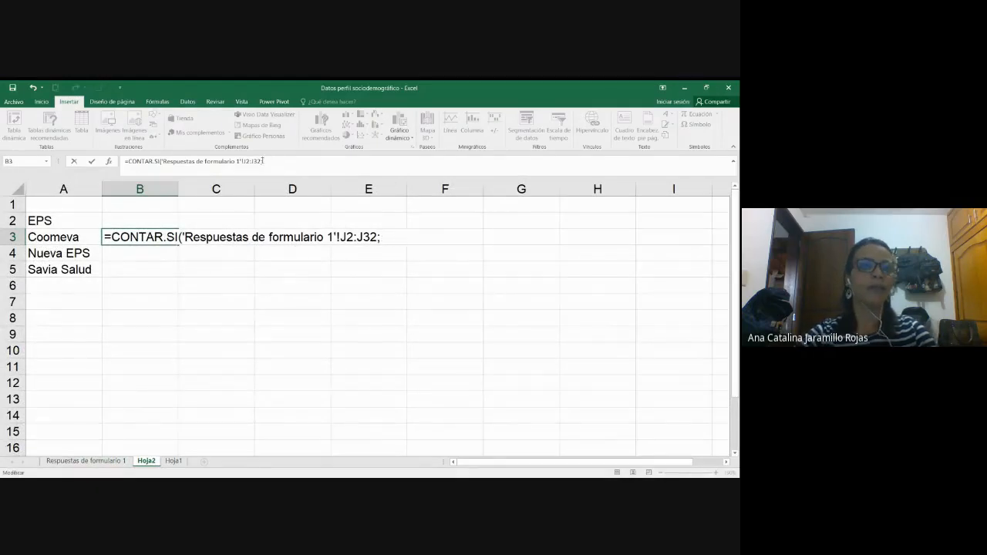
click(71, 238)
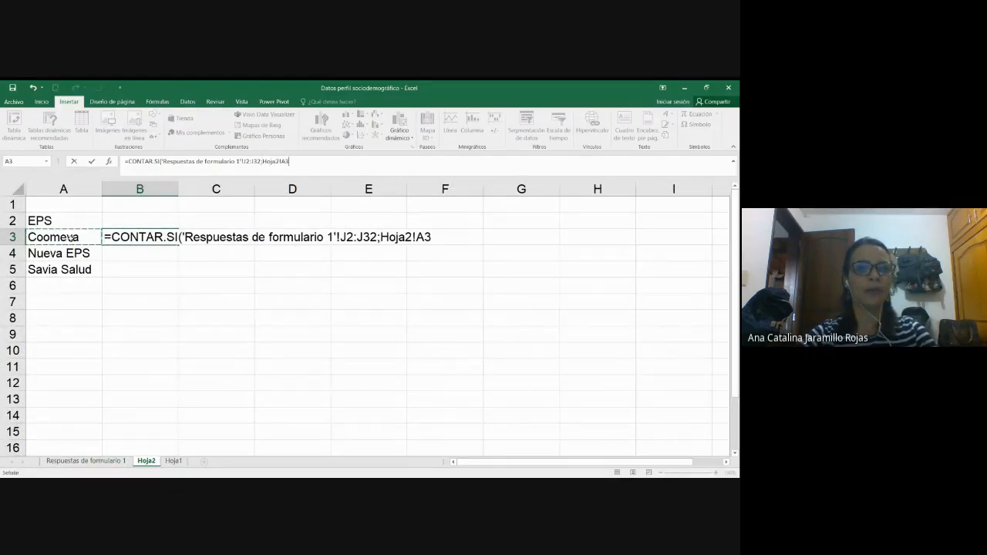
click(107, 237)
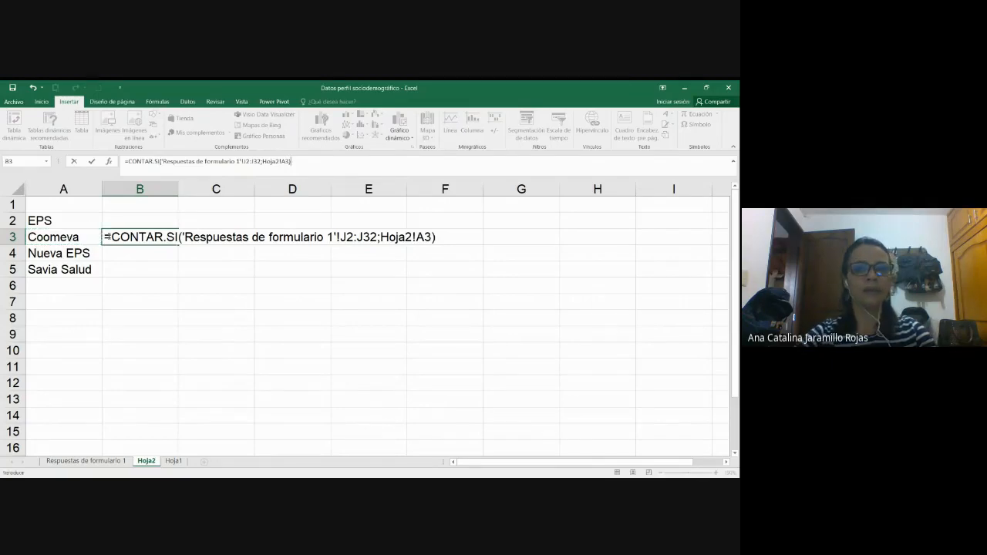
drag(285, 161, 266, 161)
key(BackSpace)
key(Return)
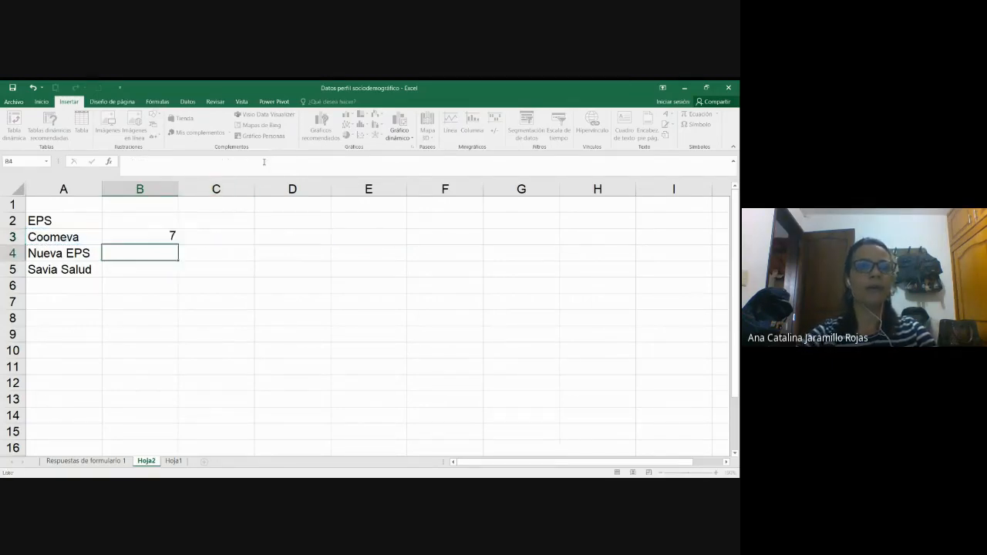
key(Up)
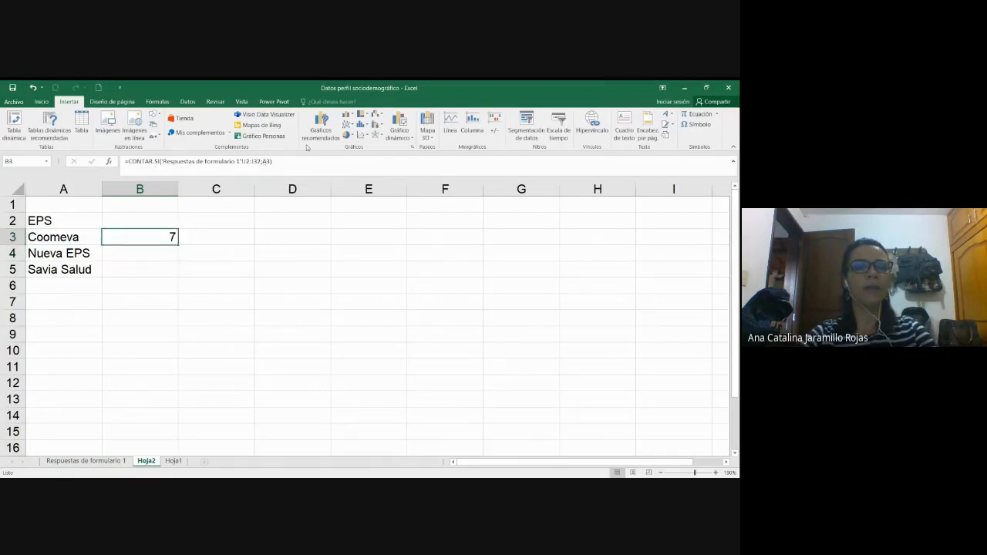
click(75, 237)
click(144, 233)
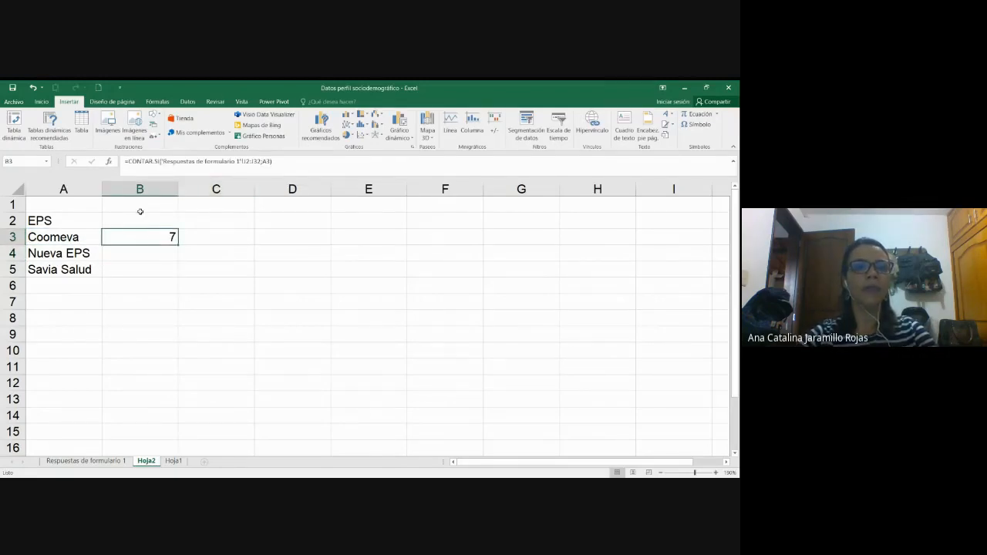
- Verify the Coomeva count in Respuestas de formulario 1 by filtering the EPS column to Coomeva, selecting its entries and clearing the filter
click(120, 461)
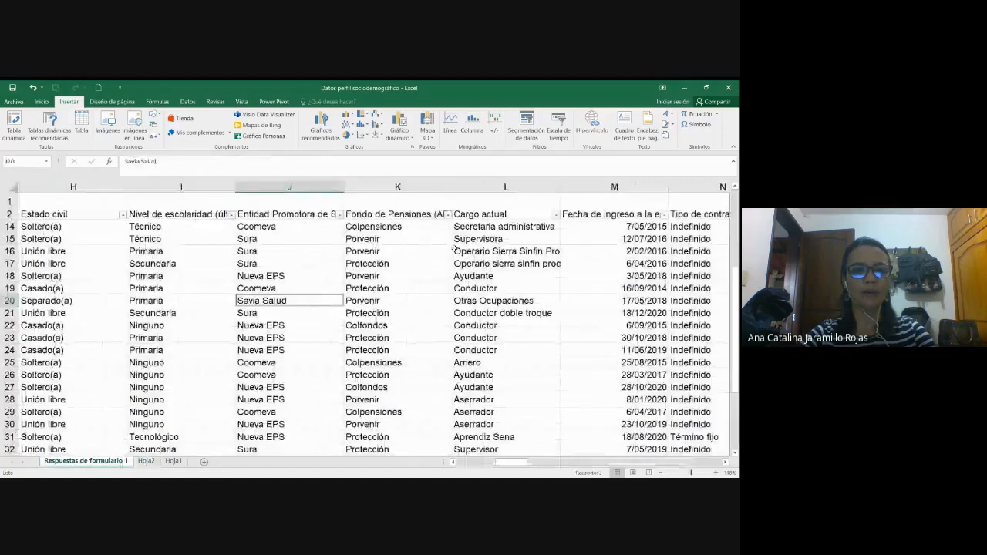
click(331, 214)
click(339, 214)
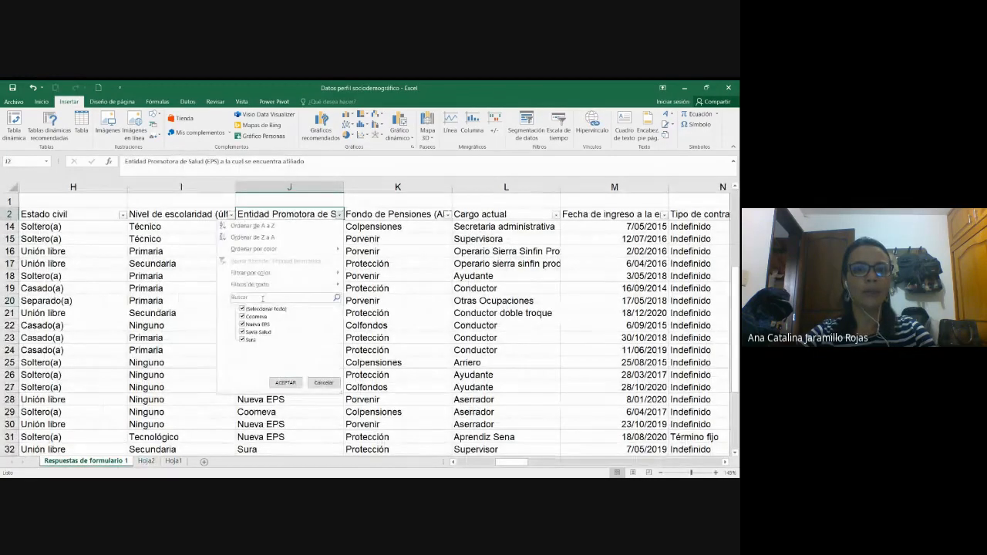
click(243, 309)
click(242, 316)
click(286, 384)
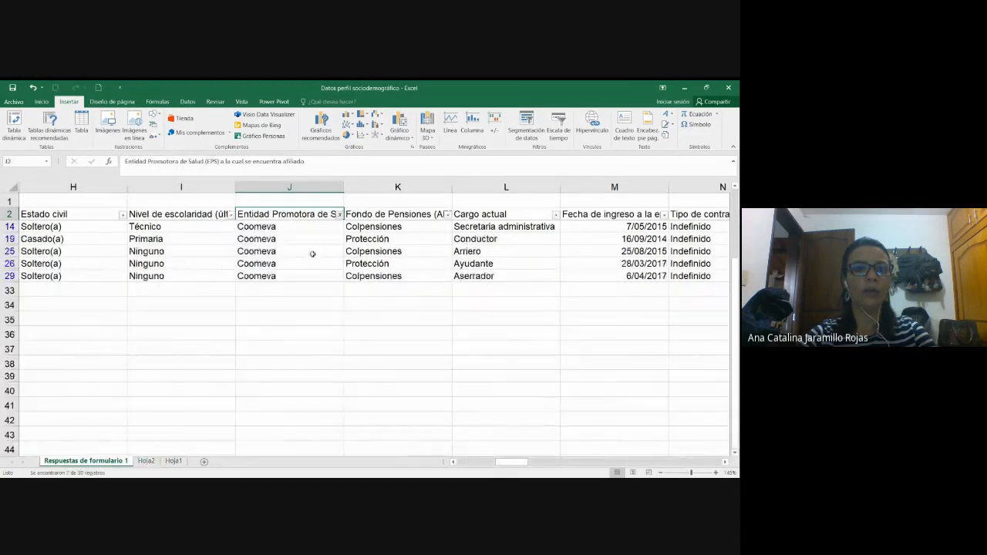
scroll(300, 239, up, 1)
click(289, 228)
drag(290, 228, 296, 300)
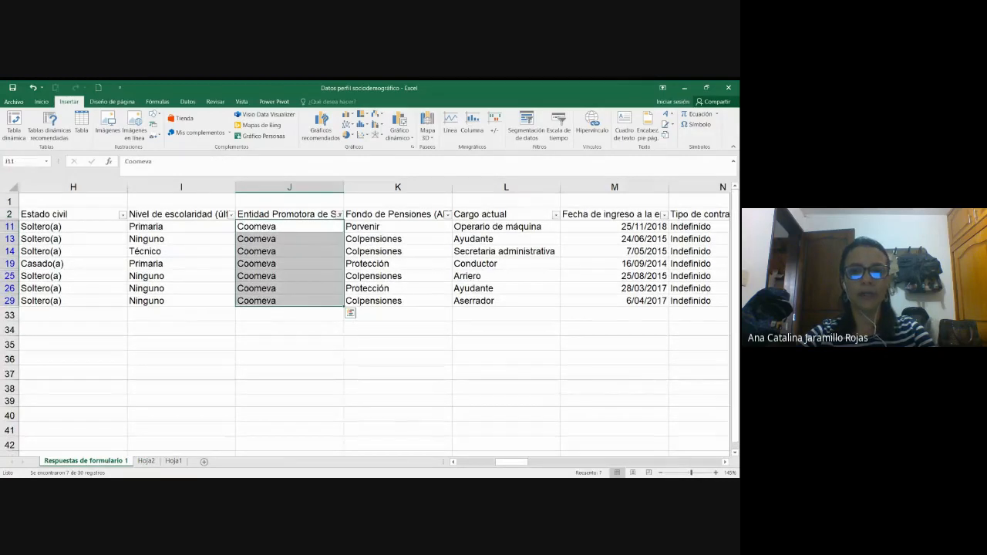
click(339, 214)
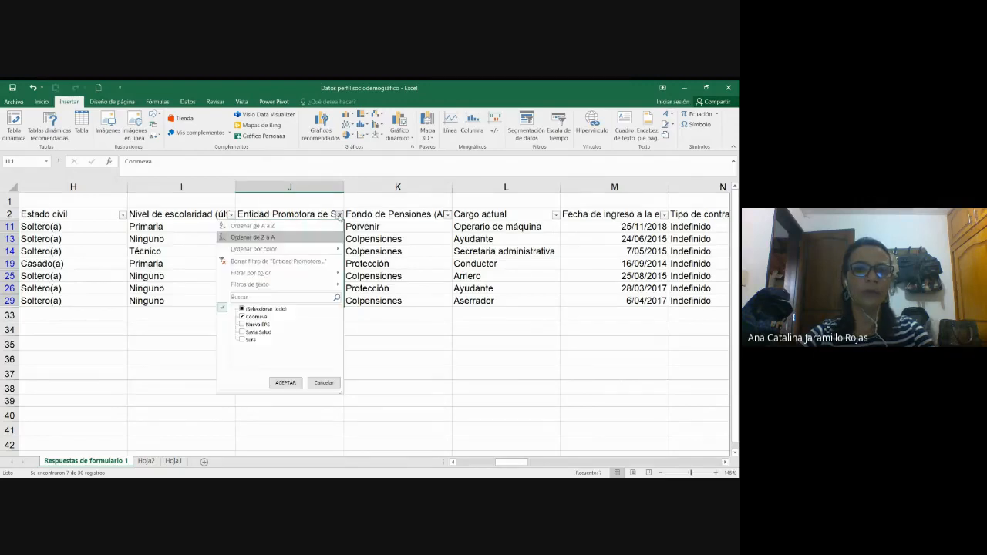
click(273, 261)
- Make the counting range in Hoja2's B3 formula absolute as $J$2:$J$32
click(145, 460)
click(146, 236)
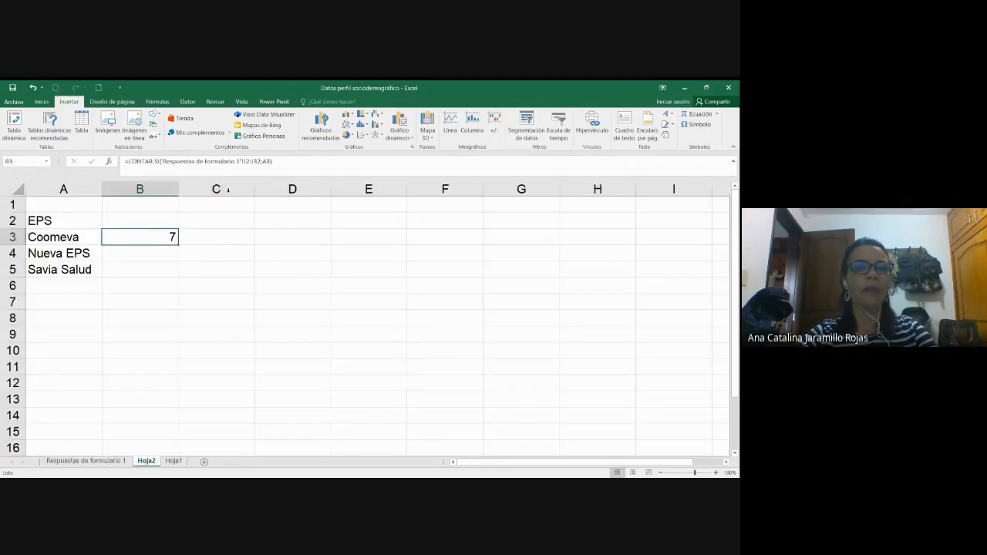
click(243, 162)
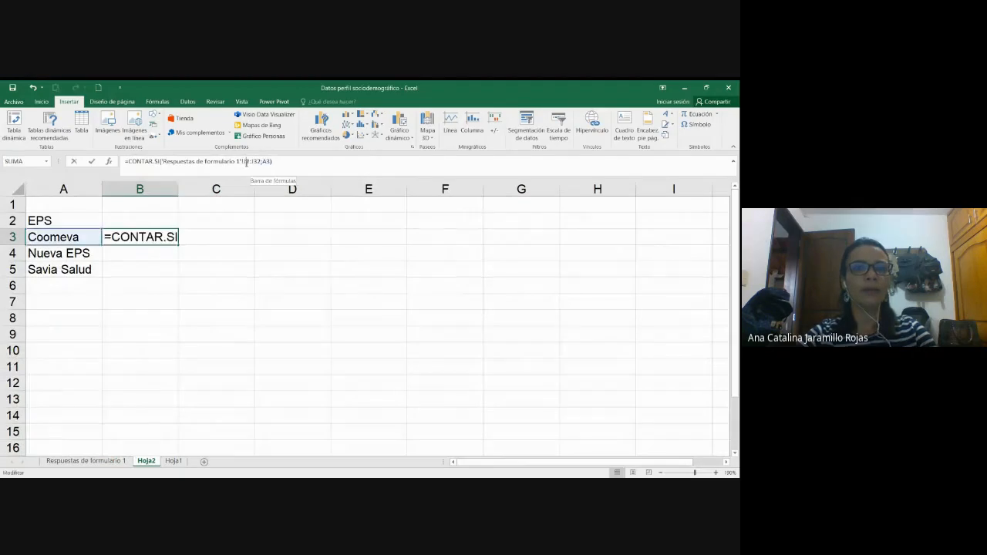
key(F4)
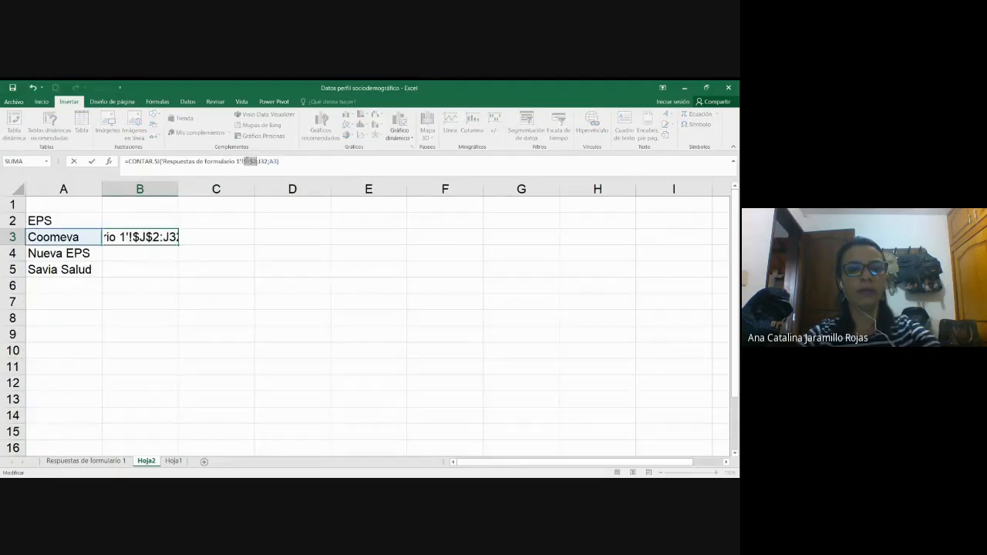
click(263, 161)
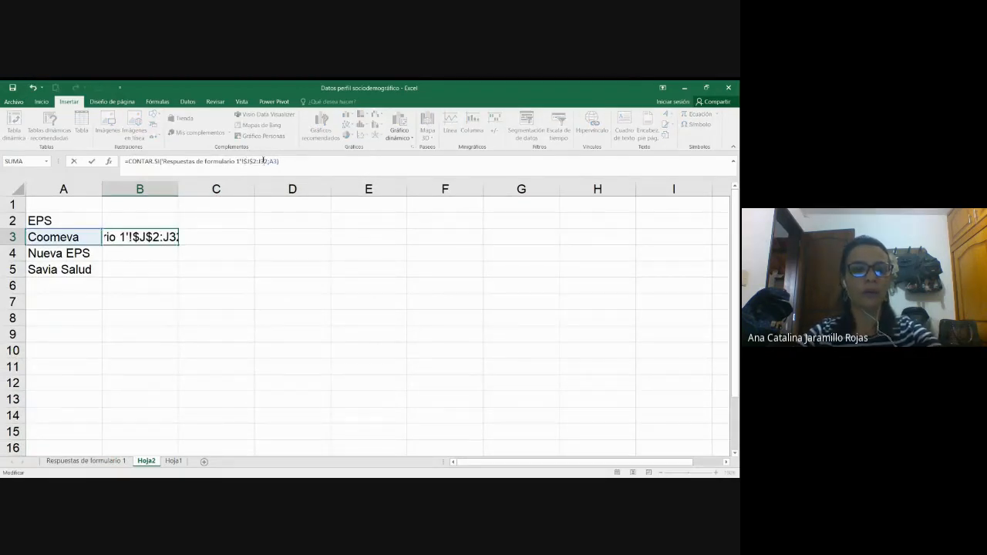
key(F4)
click(325, 164)
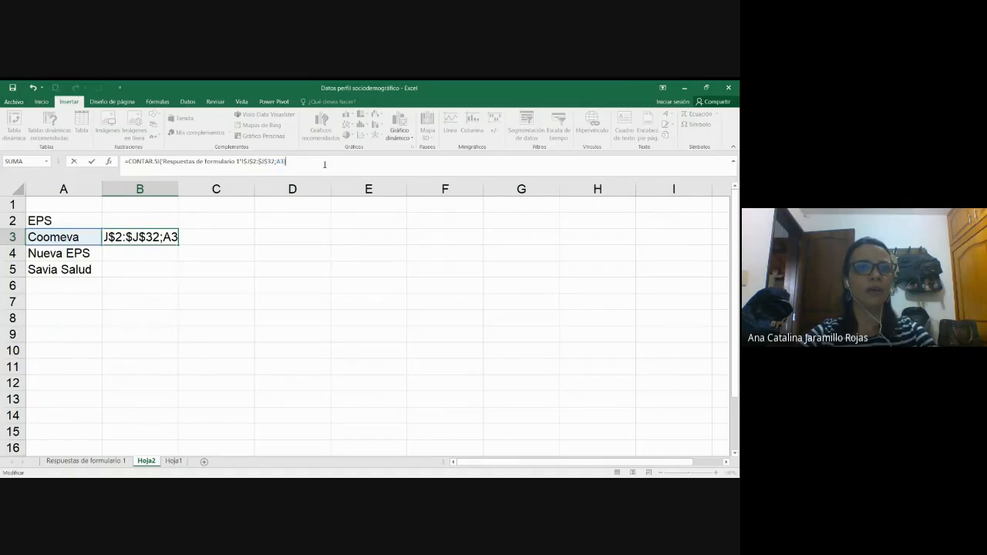
key(Return)
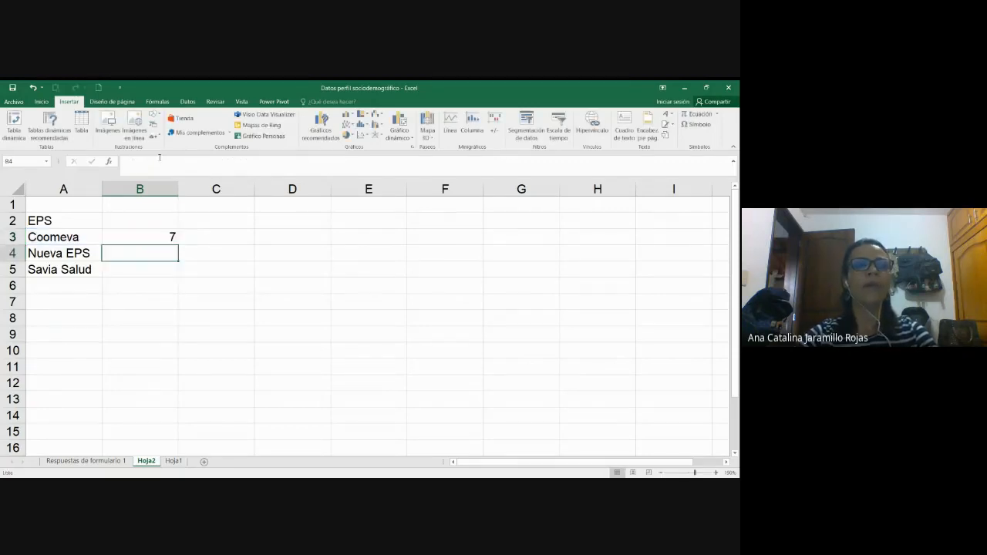
- Fill the CONTAR.SI formula from B3 down to B5 for the remaining providers
click(168, 235)
drag(178, 244, 177, 279)
click(216, 272)
click(163, 239)
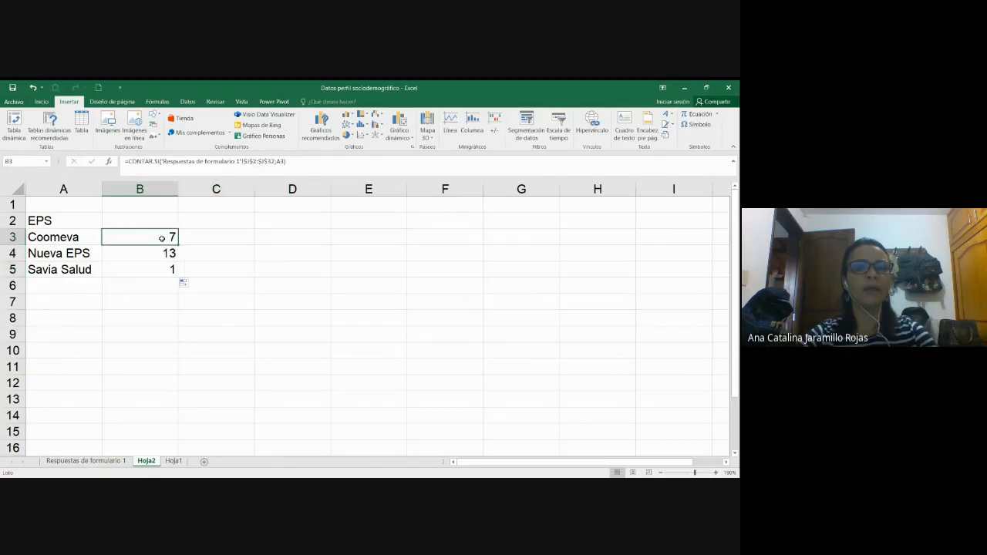
- Review the counts for Coomeva, Nueva EPS and Savia Salud by selecting each provider with its result
click(163, 253)
drag(89, 241, 157, 239)
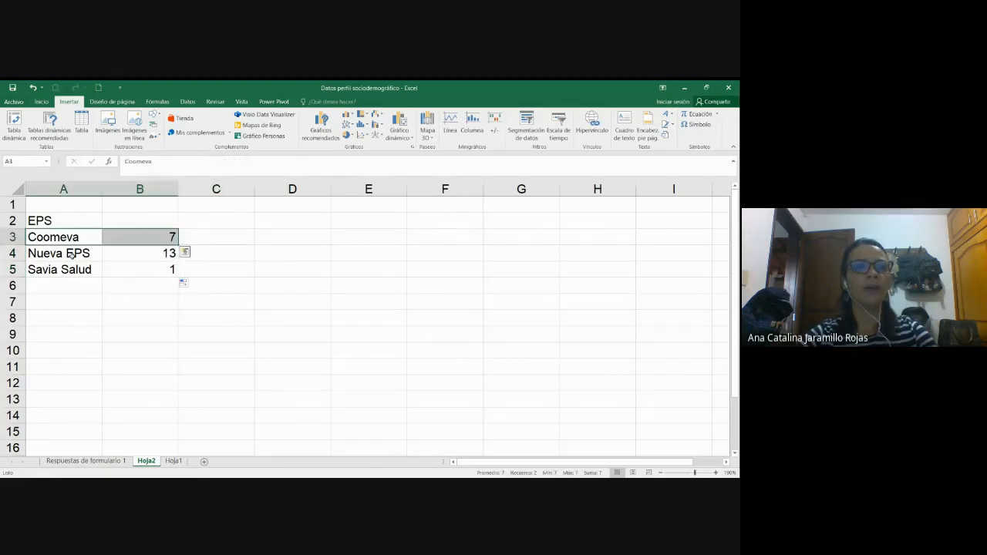
drag(73, 257, 154, 256)
drag(84, 269, 159, 294)
click(167, 267)
- Total the provider counts in B6 using Autosuma
click(159, 286)
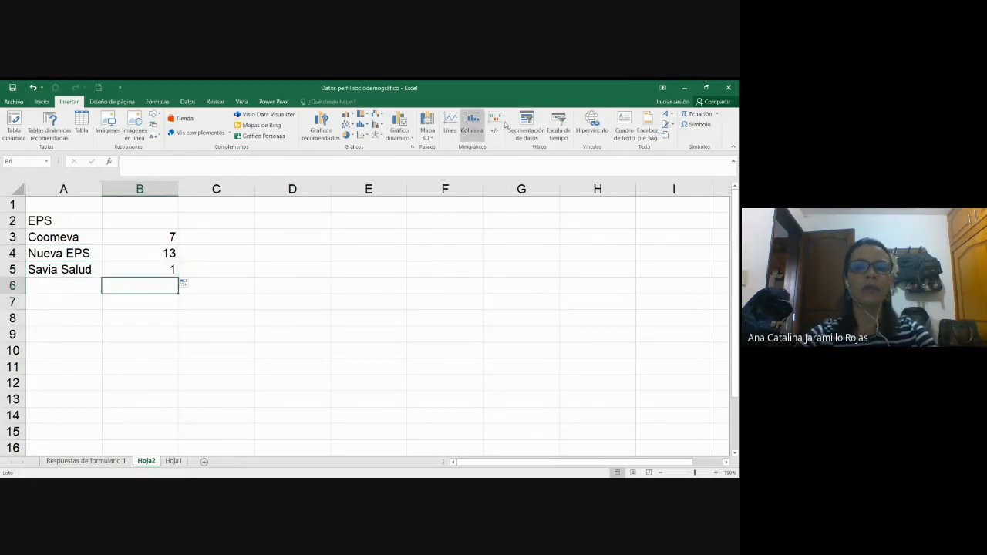
click(41, 101)
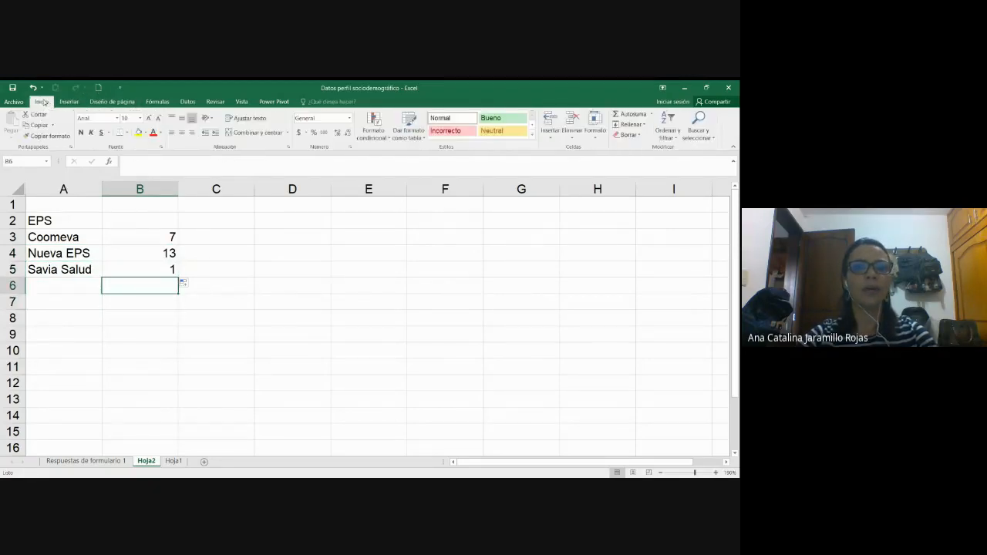
click(627, 114)
key(Return)
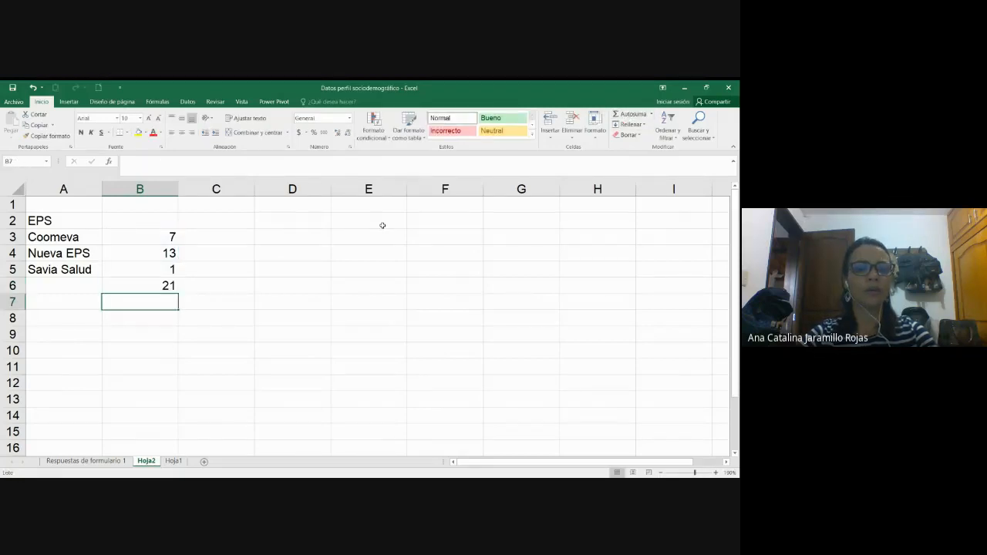
- Check the source EPS column, the B3 formula's counting range and the counts that make up the total in Hoja2
click(111, 460)
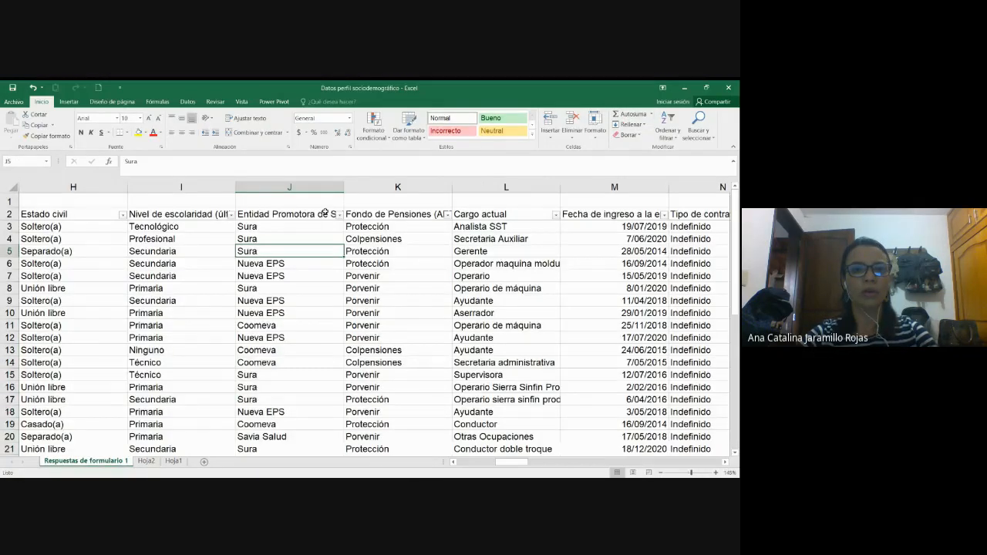
click(144, 460)
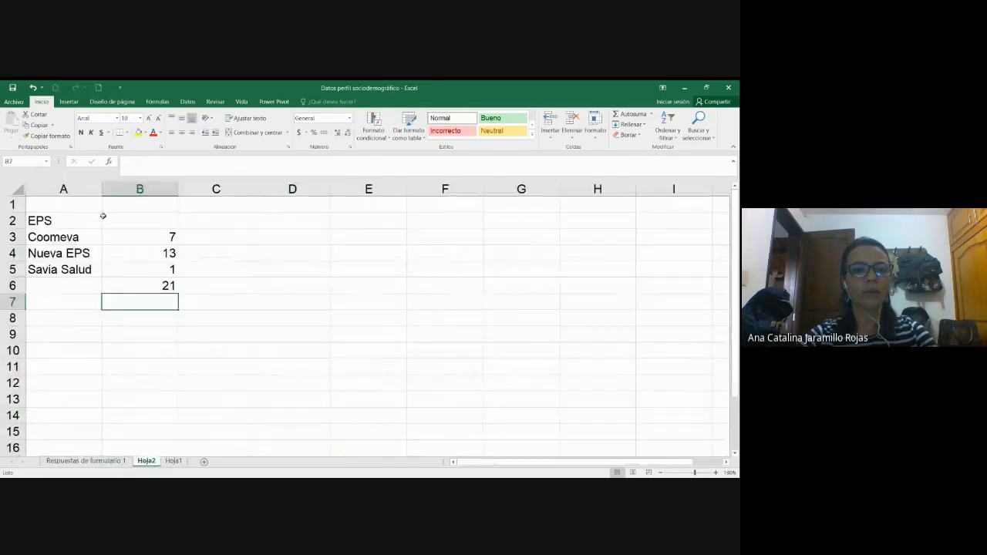
click(150, 249)
click(151, 235)
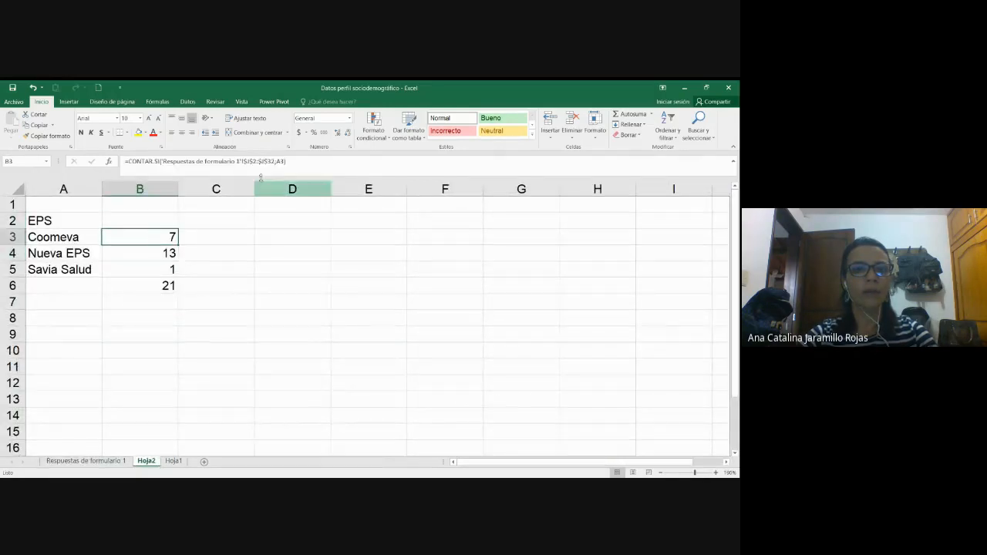
click(155, 282)
drag(169, 238, 168, 267)
click(160, 307)
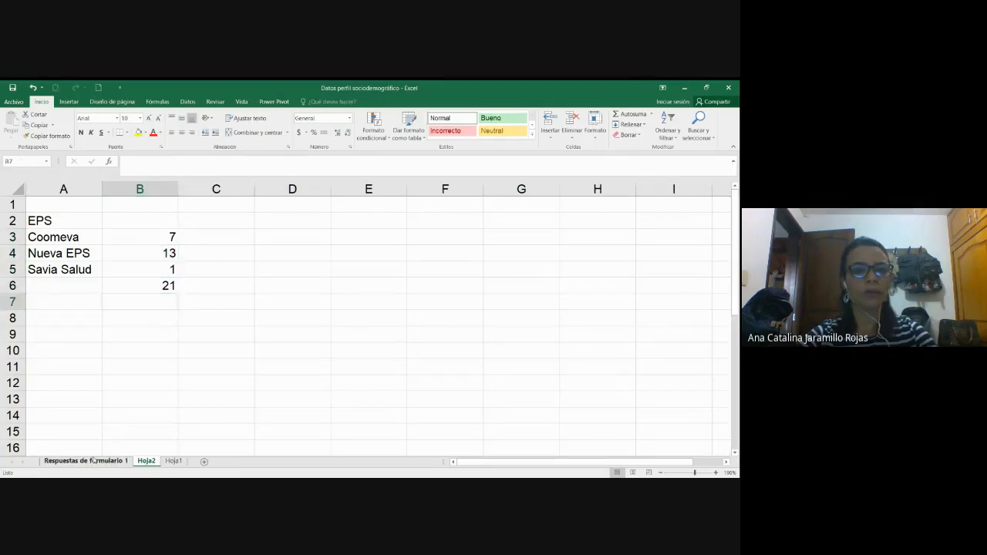
- Check which providers the EPS column's filter lists in Respuestas de formulario 1 and return to Hoja2
click(92, 460)
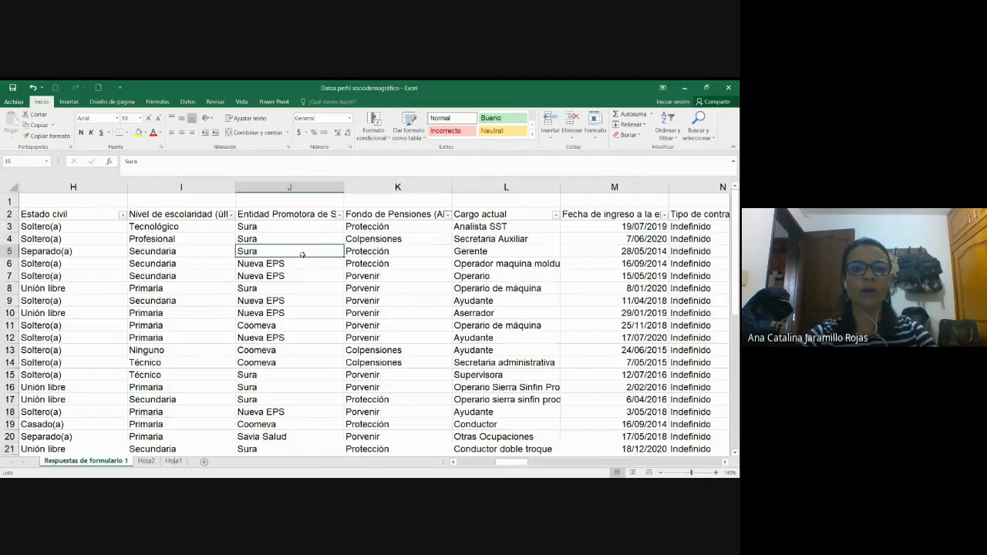
click(340, 214)
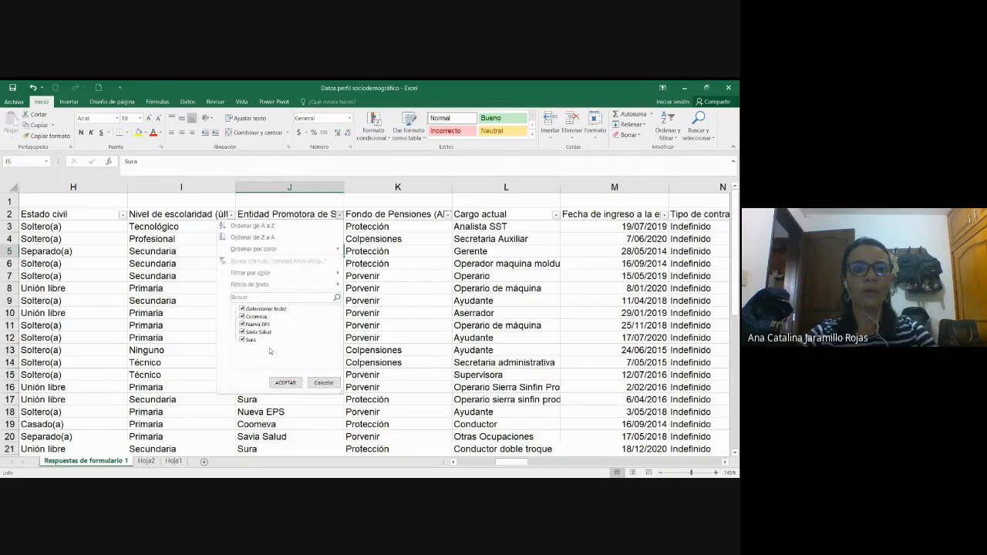
click(293, 407)
click(146, 460)
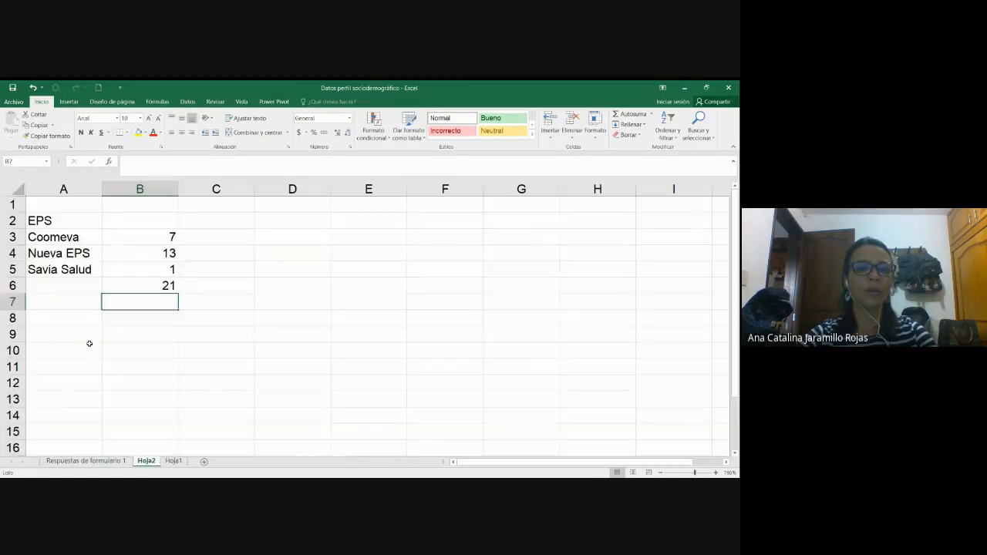
- Insert a blank row at row 6, between Savia Salud and the total
click(63, 271)
click(64, 283)
click(20, 287)
right_click(20, 287)
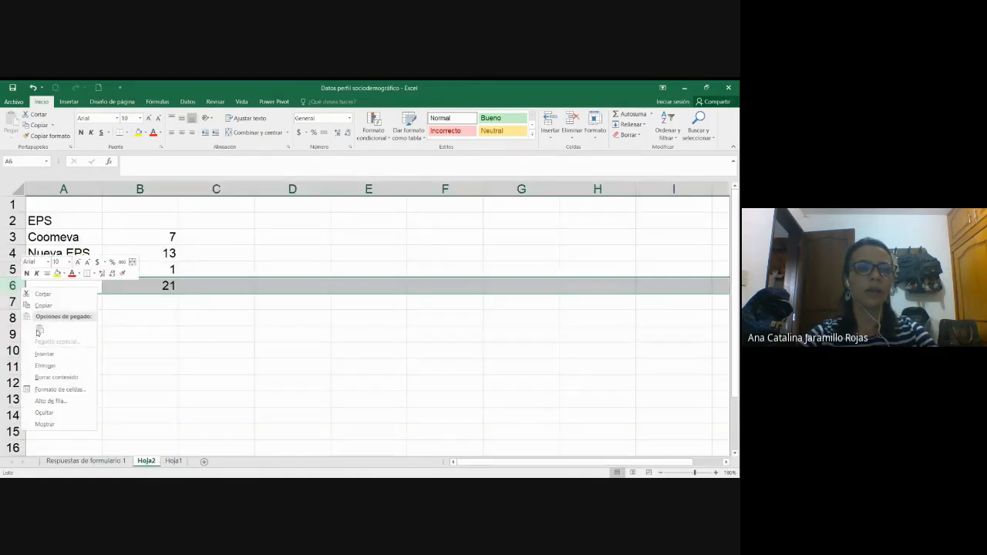
click(43, 353)
- Enter Sura as the fourth provider in A6
click(69, 287)
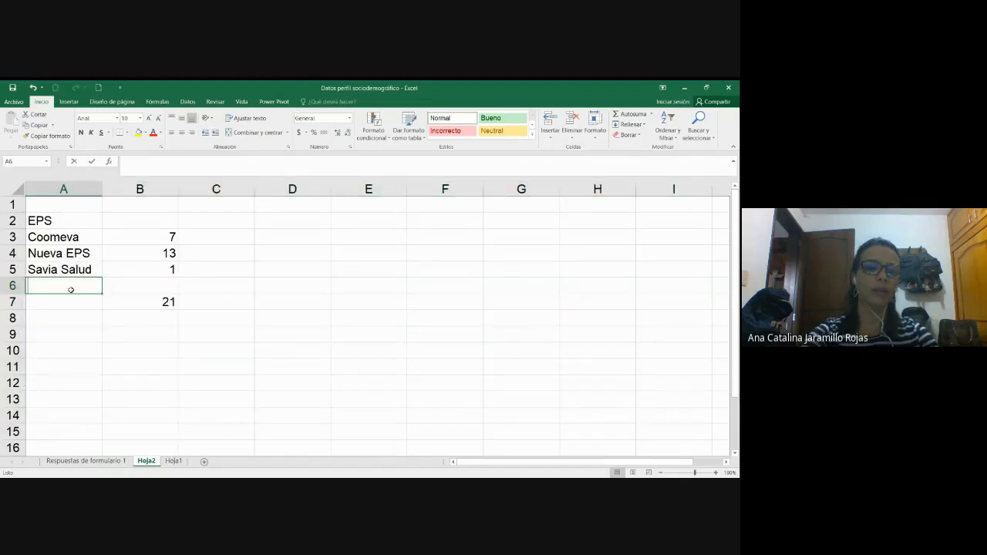
text(sURA)
key(BackSpace)
key(BackSpace)
key(BackSpace)
key(BackSpace)
text(Sura)
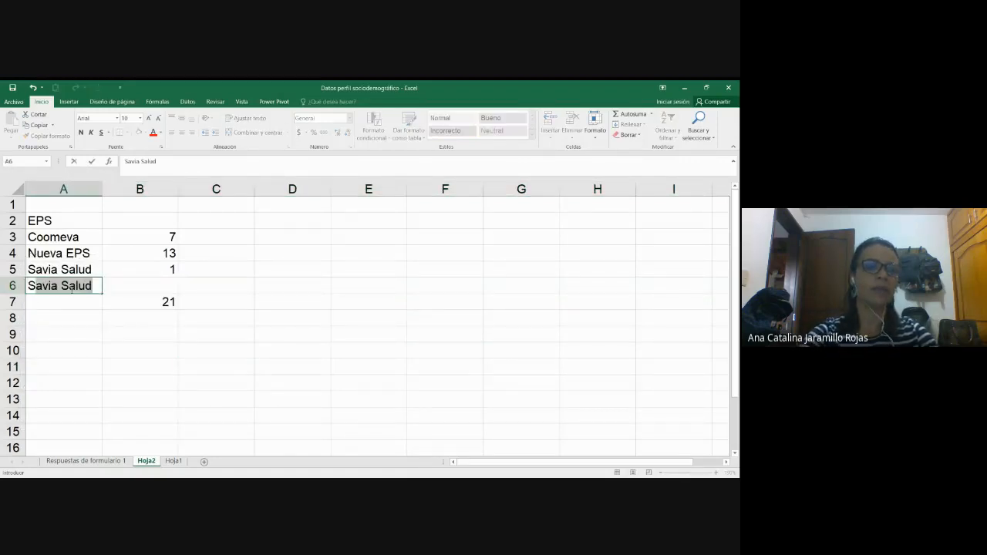
key(Tab)
- Fill the CONTAR.SI formula from B5 down to B6 and have the B7 total sum B3:B6
click(168, 269)
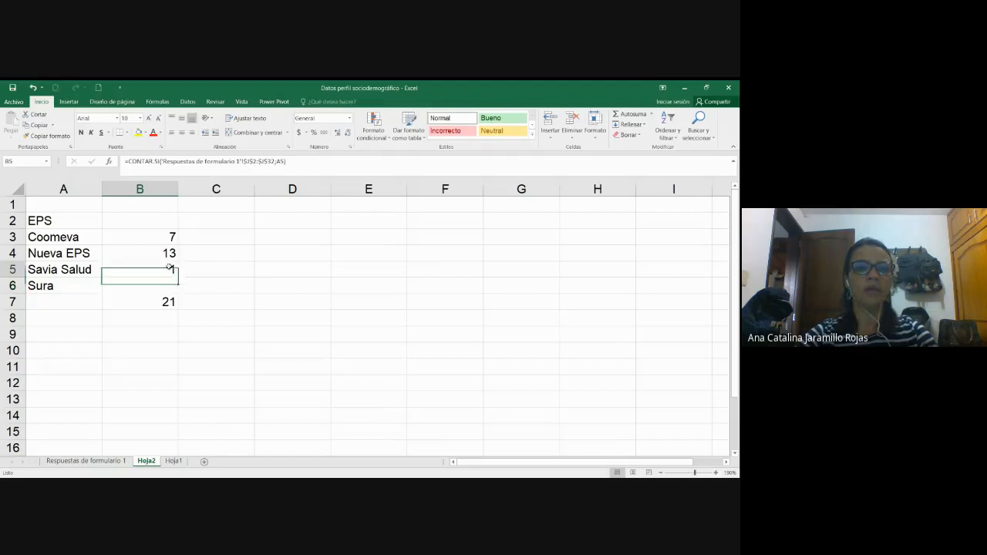
drag(179, 275, 178, 290)
click(176, 301)
click(253, 168)
key(Return)
click(171, 302)
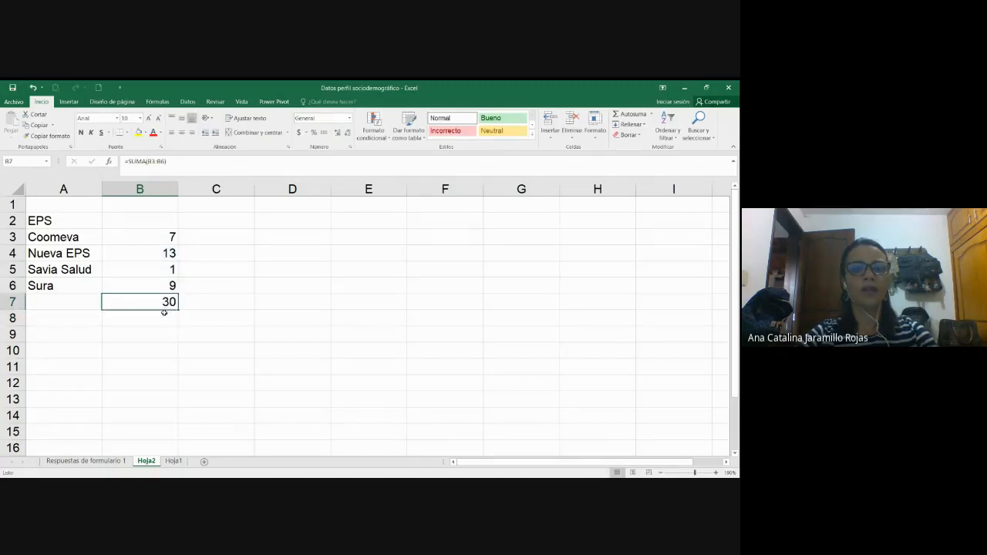
- Compare the sum of B3:B6 with the number of EPS entries in column J of Respuestas de formulario 1
drag(165, 242, 154, 290)
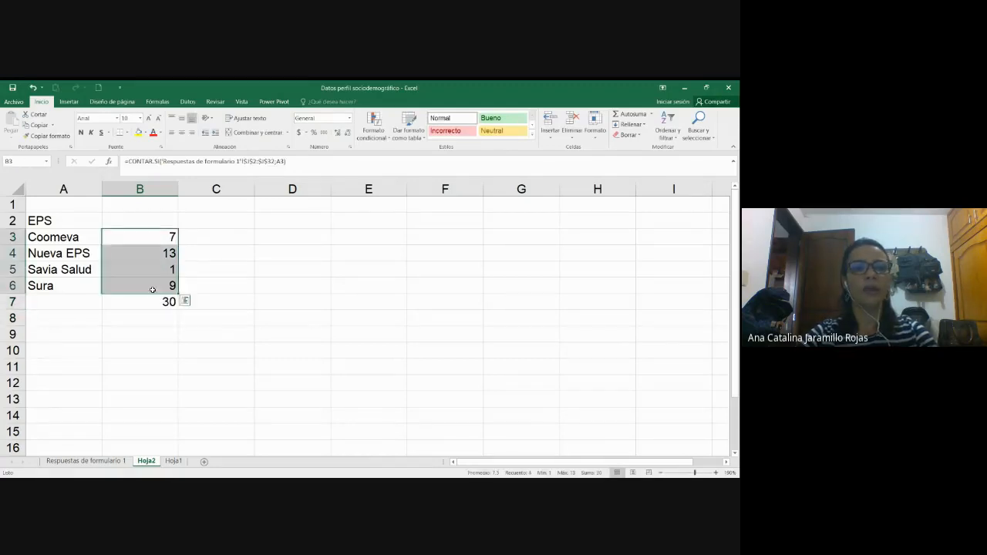
click(99, 462)
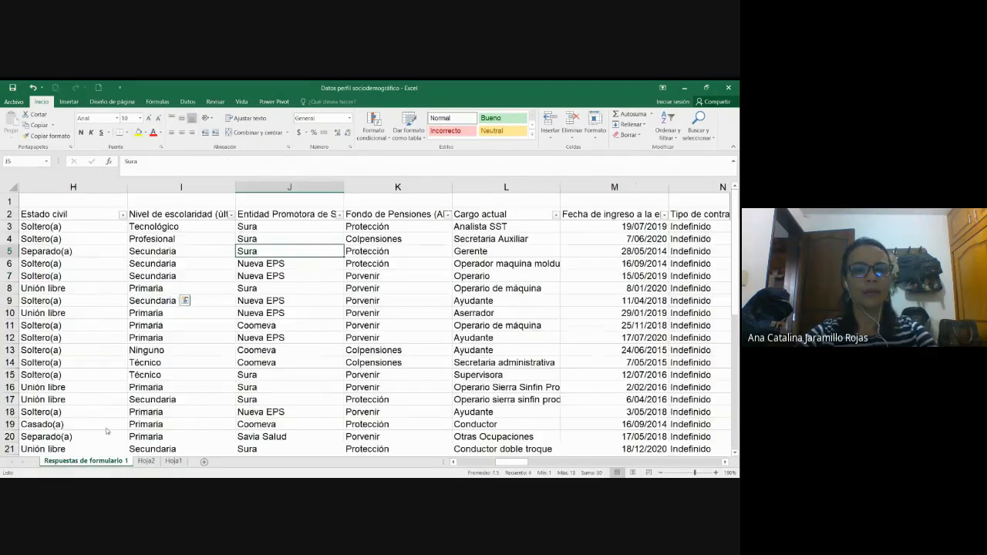
click(288, 226)
key(ctrl+shift+Down)
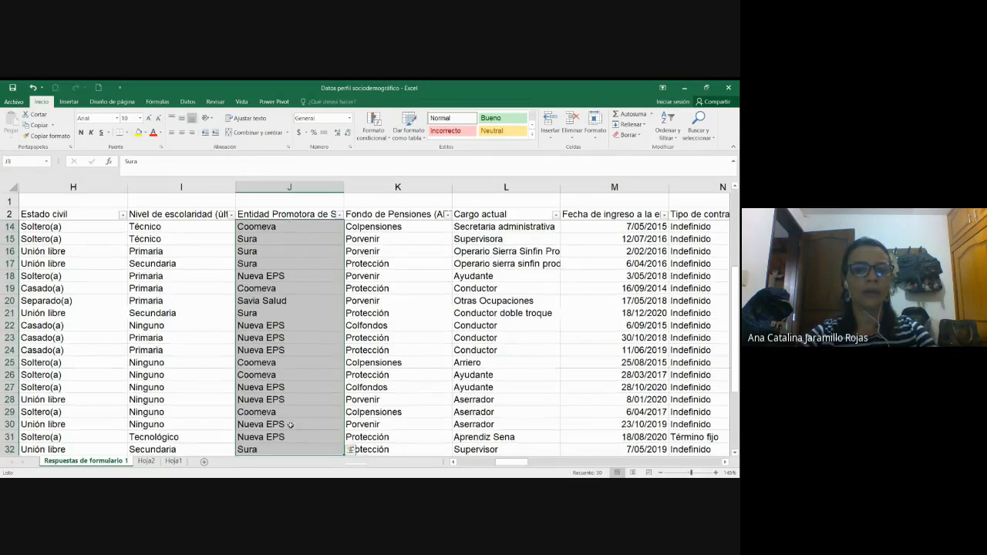
click(146, 461)
click(133, 318)
click(136, 300)
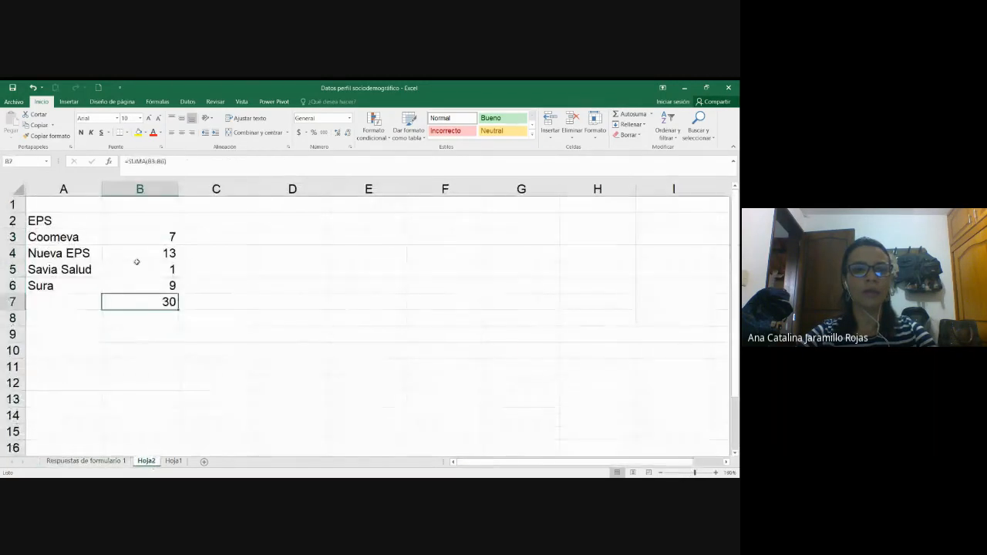
- Review each of the four providers alongside its employee count
drag(69, 237, 154, 254)
drag(70, 254, 151, 256)
drag(74, 269, 160, 269)
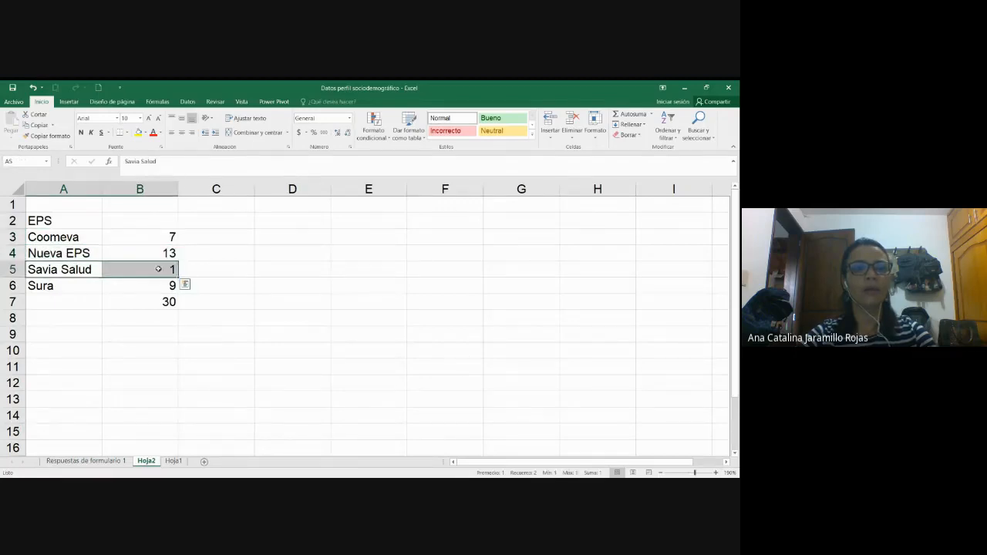
click(78, 285)
click(142, 289)
- Calculate Coomeva's share of the total in C3 with =B3/$B$7
click(247, 234)
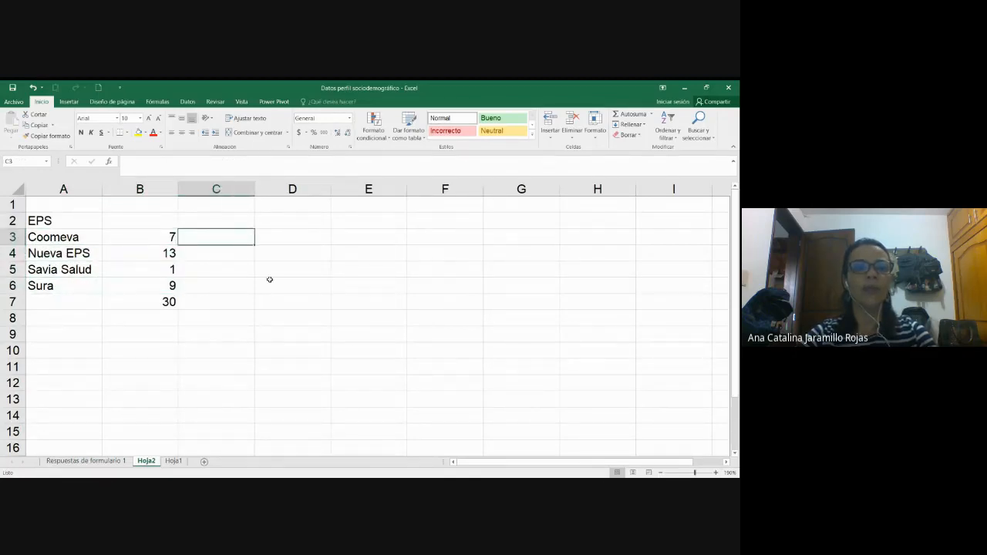
text(=)
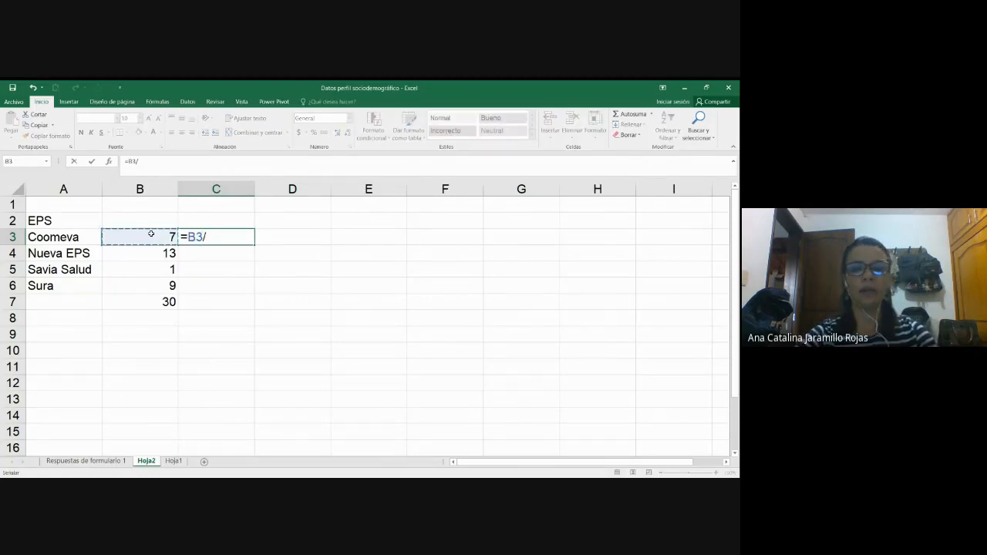
text(/)
click(155, 298)
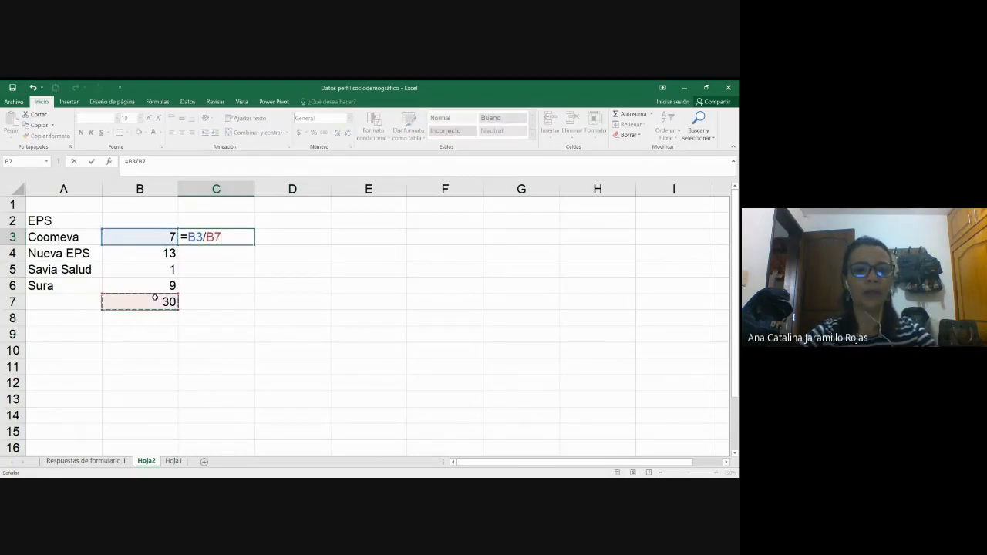
key(F4)
key(Return)
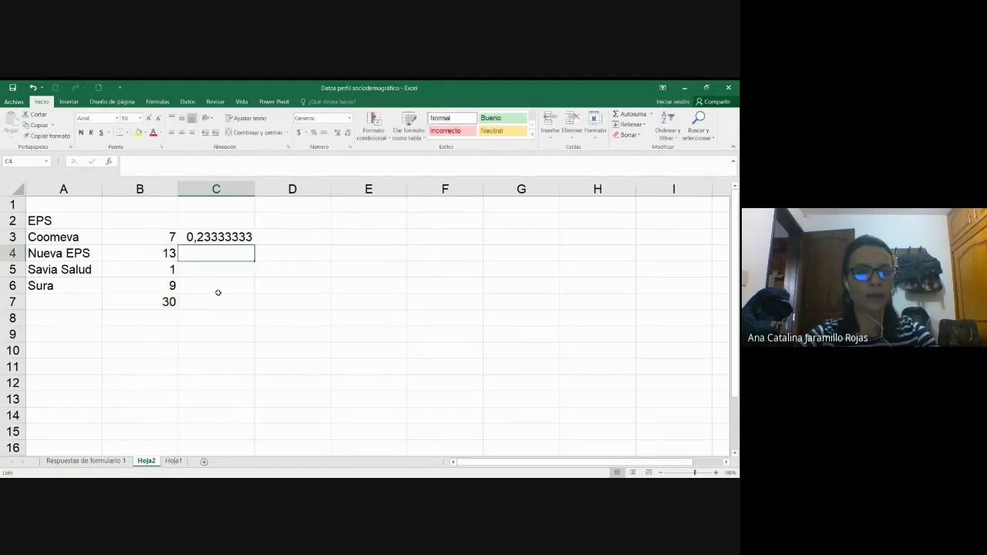
- Format C3 as a percentage and fill its formula down to C6
click(220, 237)
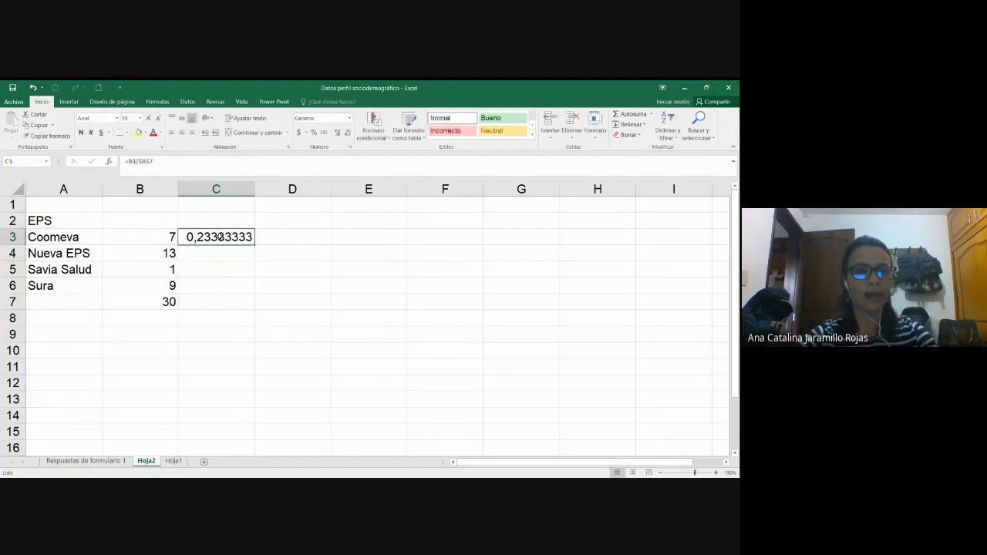
click(313, 132)
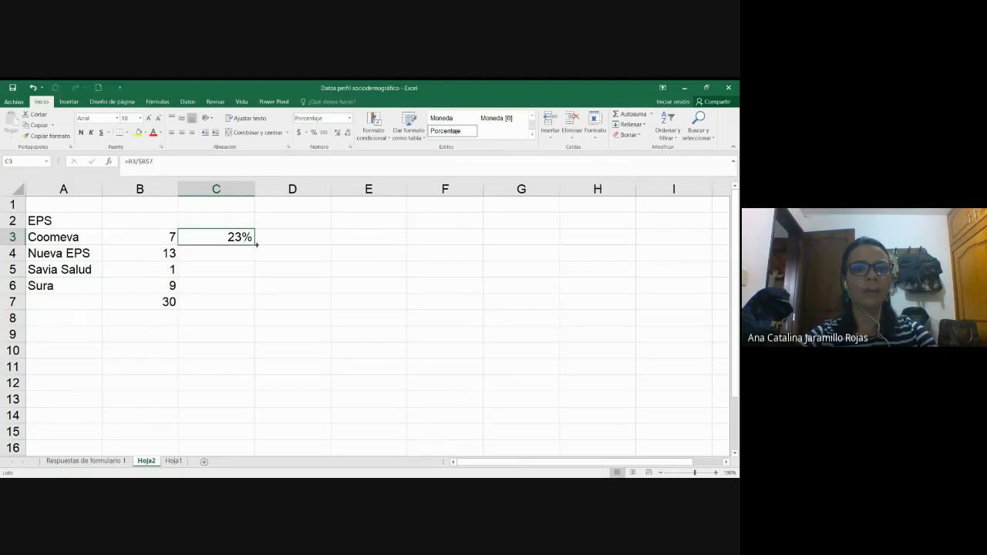
drag(257, 245, 258, 293)
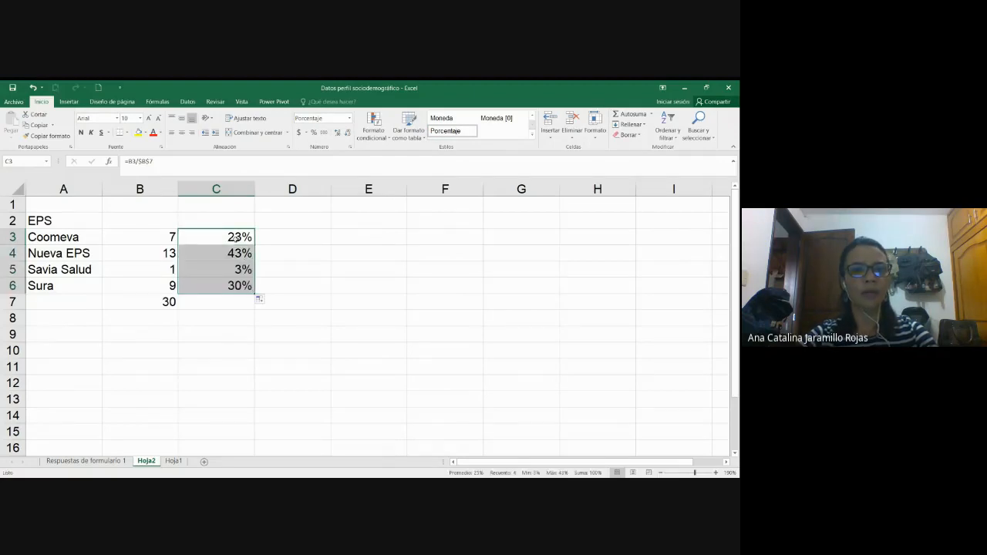
- Review the provider names, counts and percentages, inspect B3's CONTAR.SI formula unedited, and return to Respuestas de formulario 1
click(232, 287)
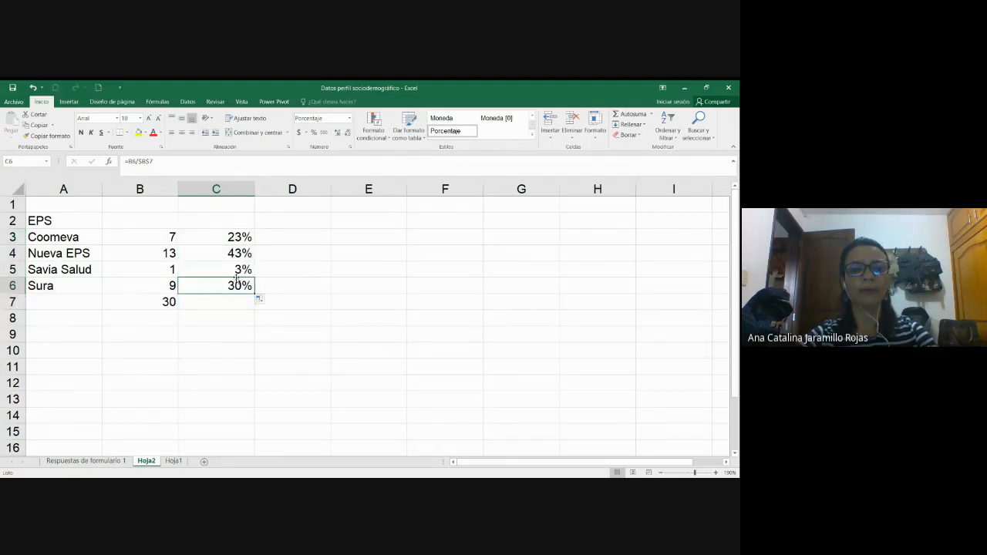
drag(39, 236, 158, 286)
click(386, 309)
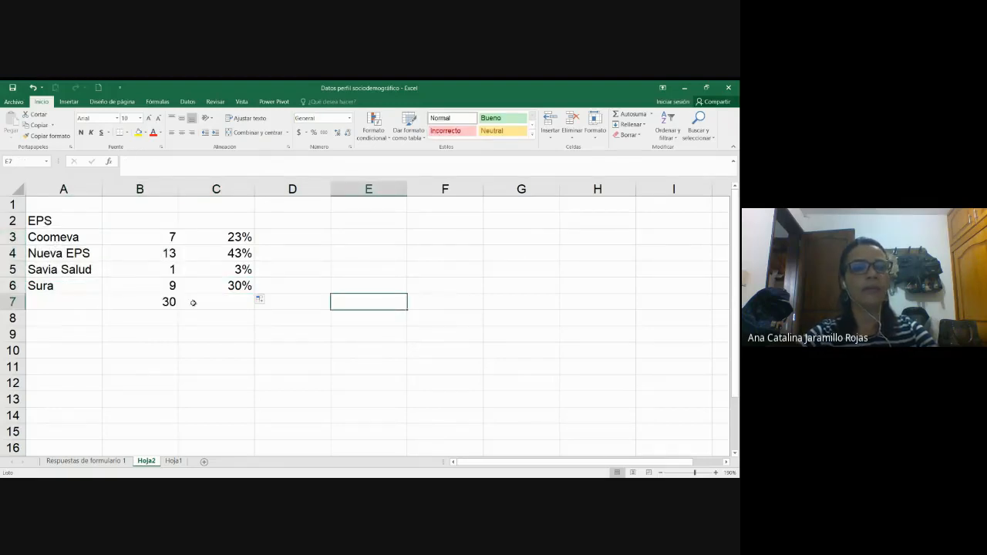
drag(159, 238, 162, 285)
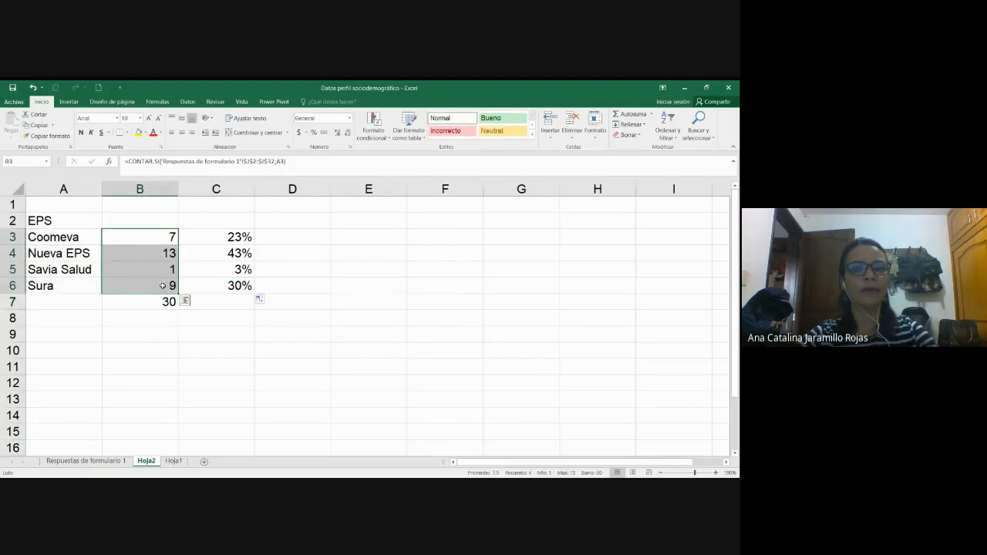
click(162, 285)
double_click(160, 238)
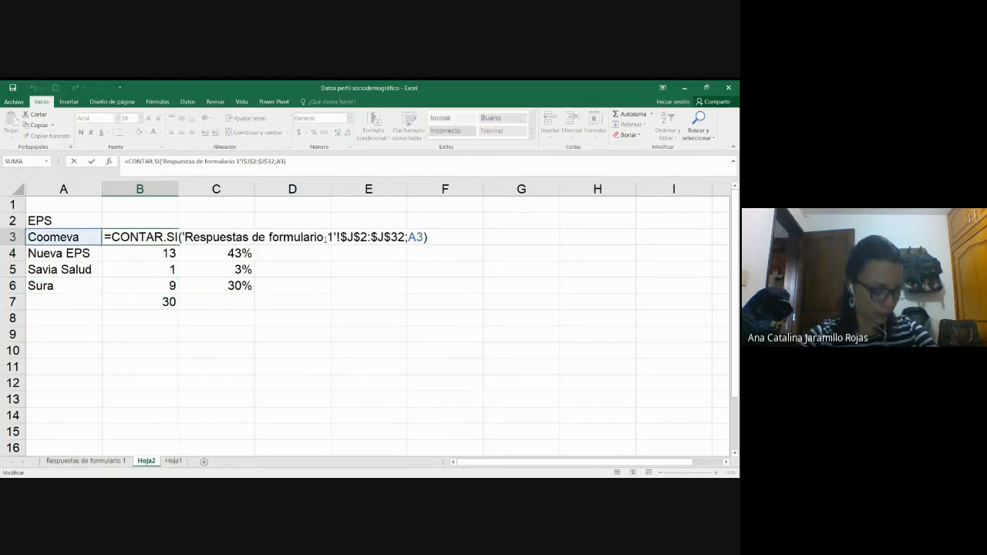
key(Escape)
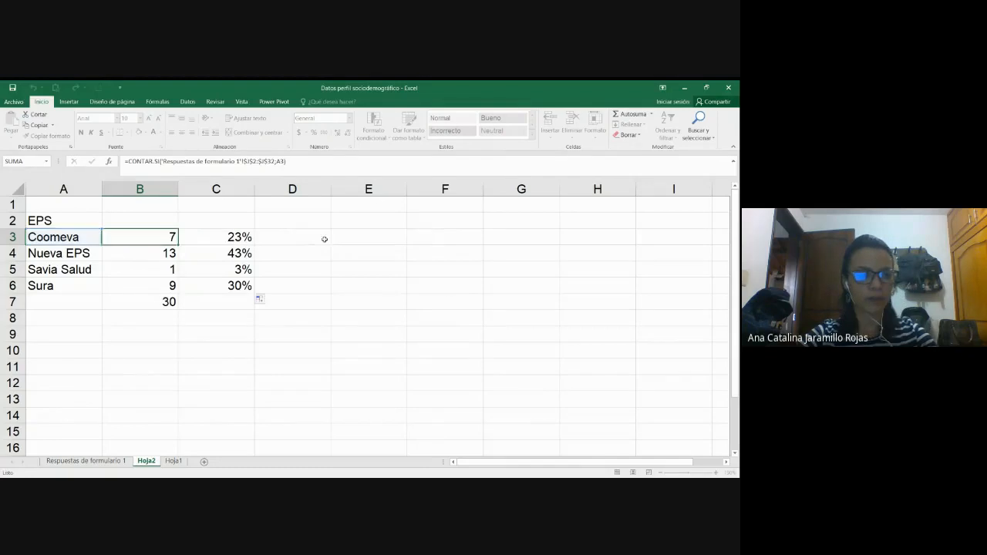
drag(79, 236, 80, 286)
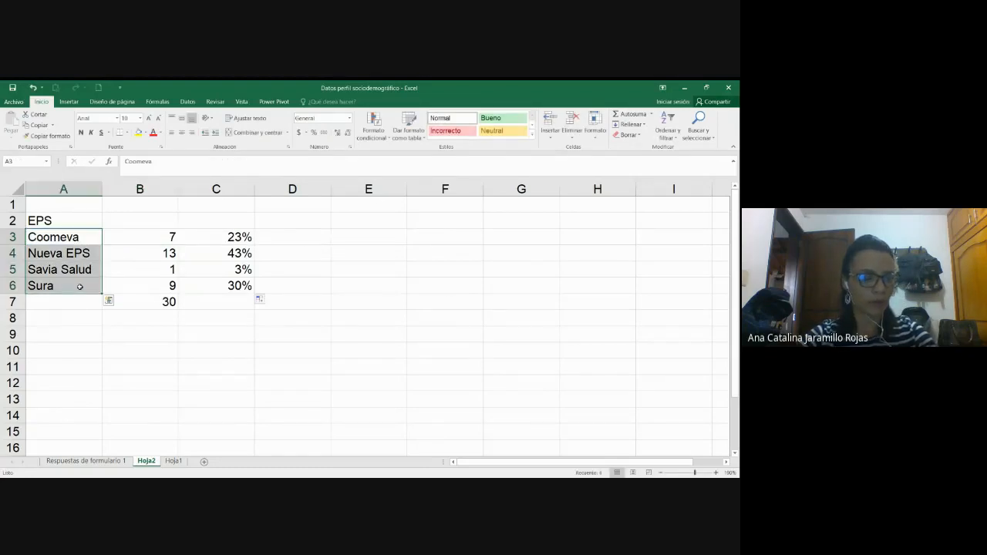
click(114, 461)
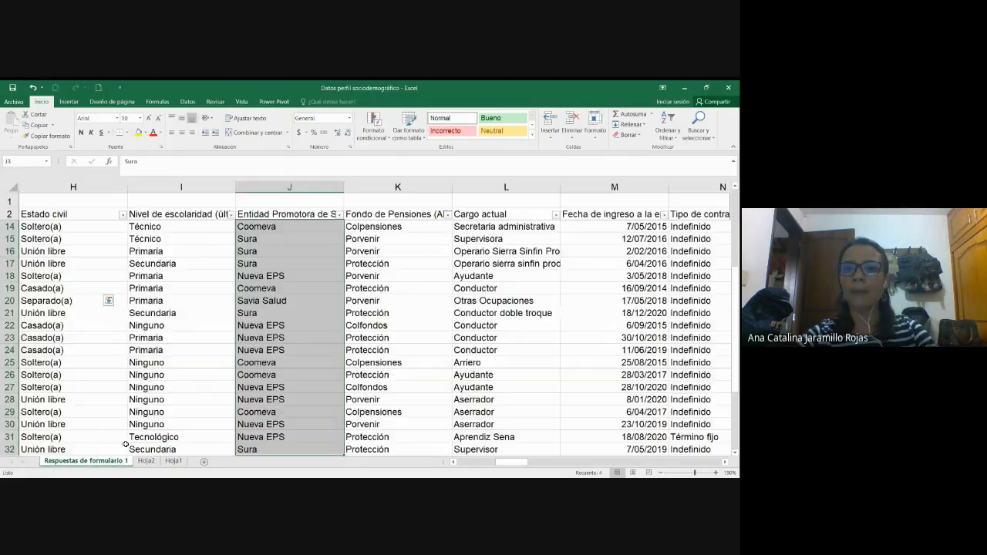
- Review the distinct job positions in the Cargo actual filter list without applying a filter
click(531, 213)
click(556, 215)
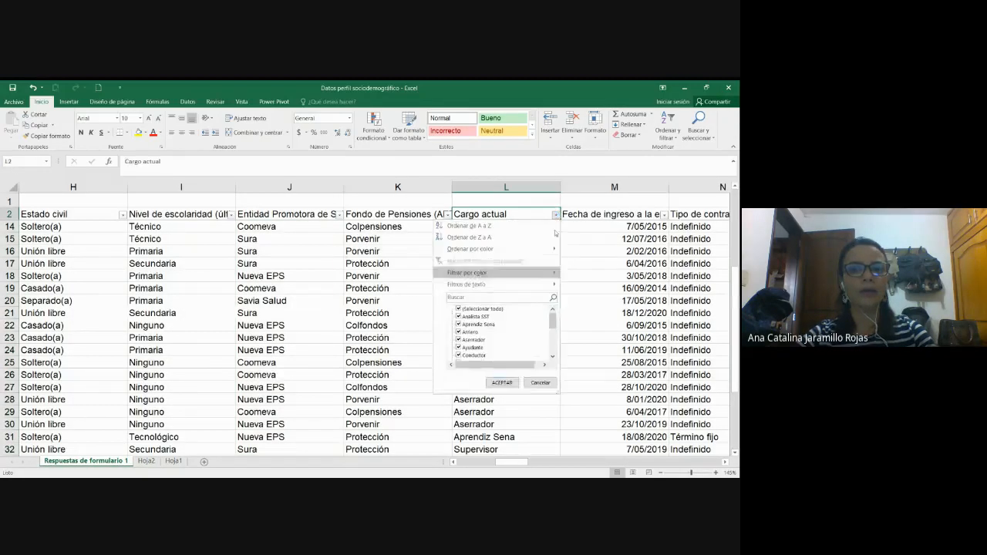
mouse_move(553, 326)
mouse_down()
mouse_move(555, 346)
mouse_move(553, 330)
mouse_up()
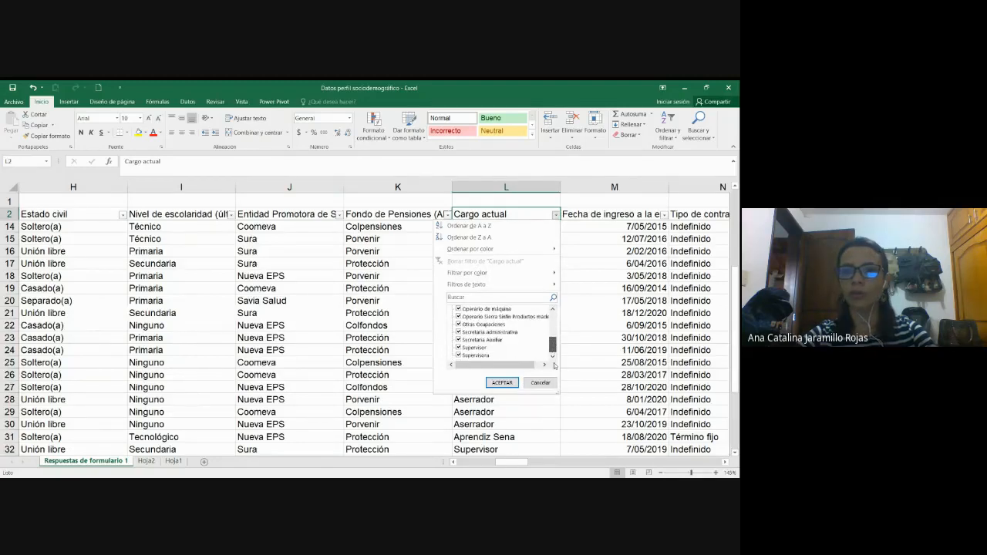
click(600, 354)
scroll(600, 355, up, 4)
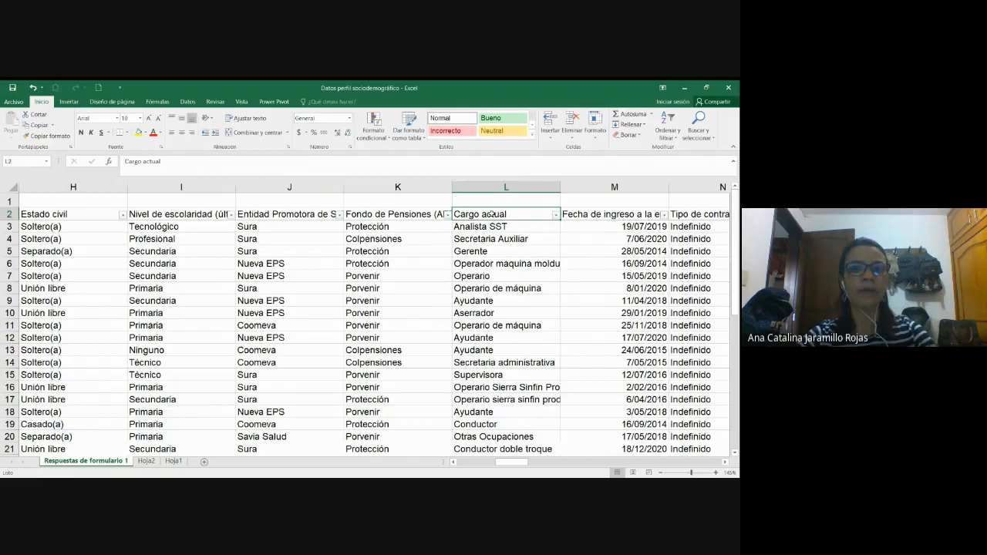
- Create a pivot table from the Cargo actual data in L2:L32, placed at cell E3 of Hoja2
drag(493, 214, 520, 435)
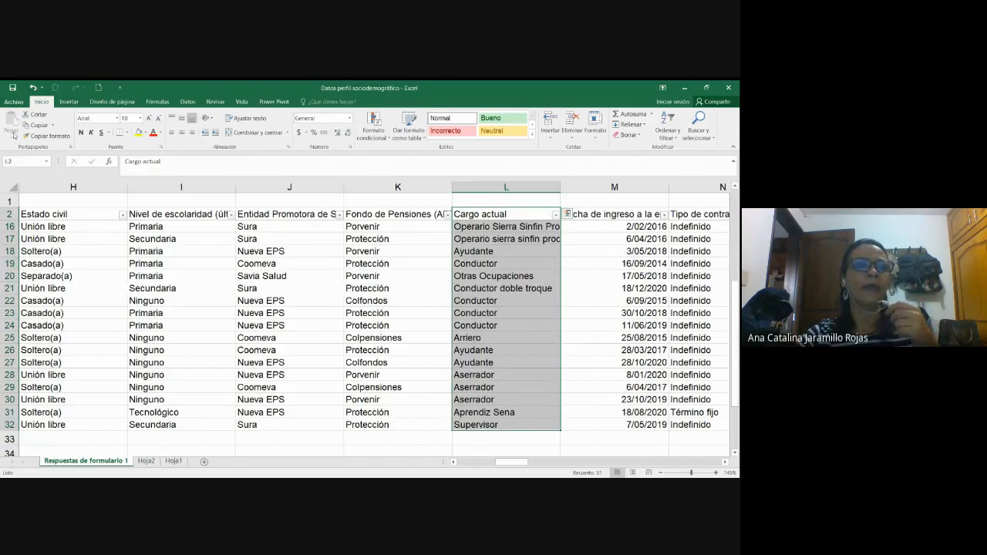
click(70, 102)
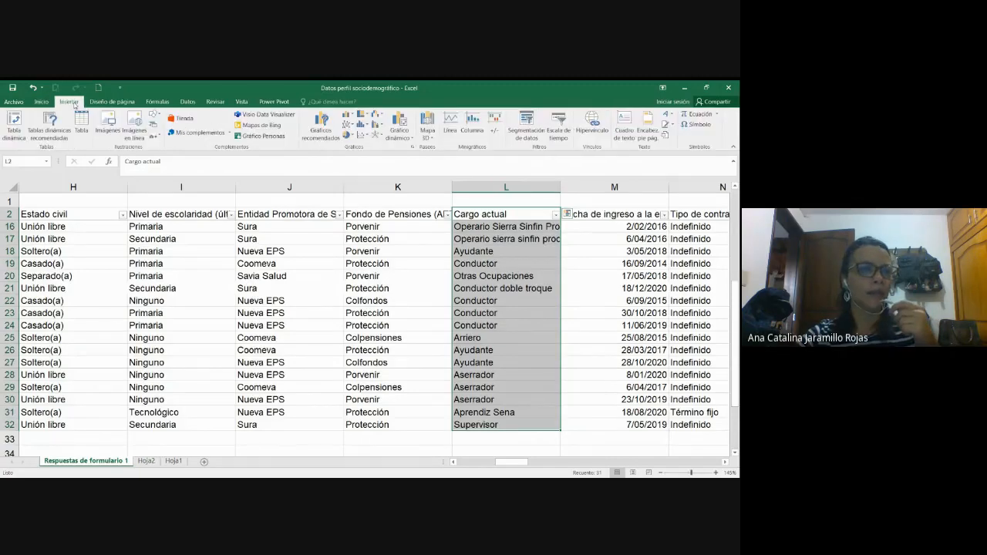
click(12, 133)
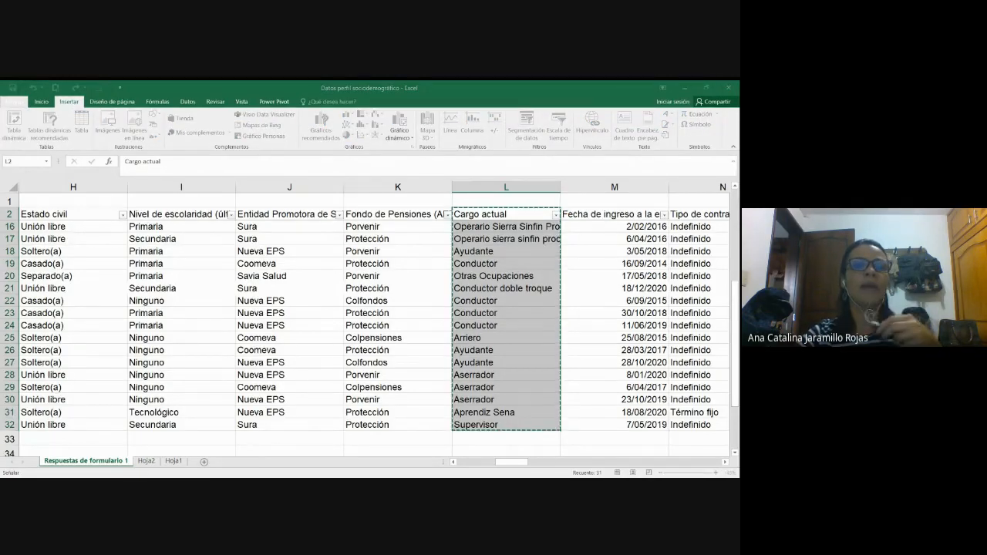
key(Escape)
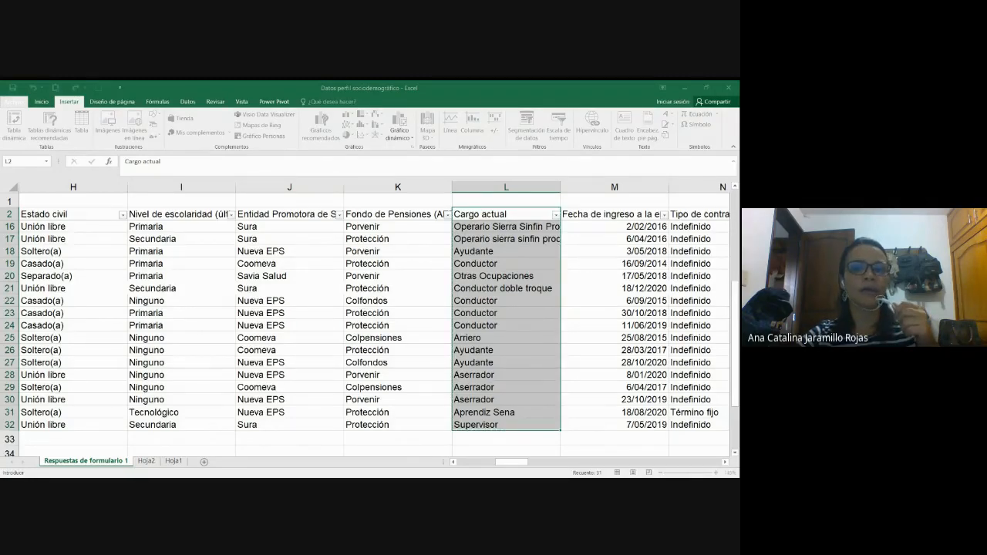
click(146, 460)
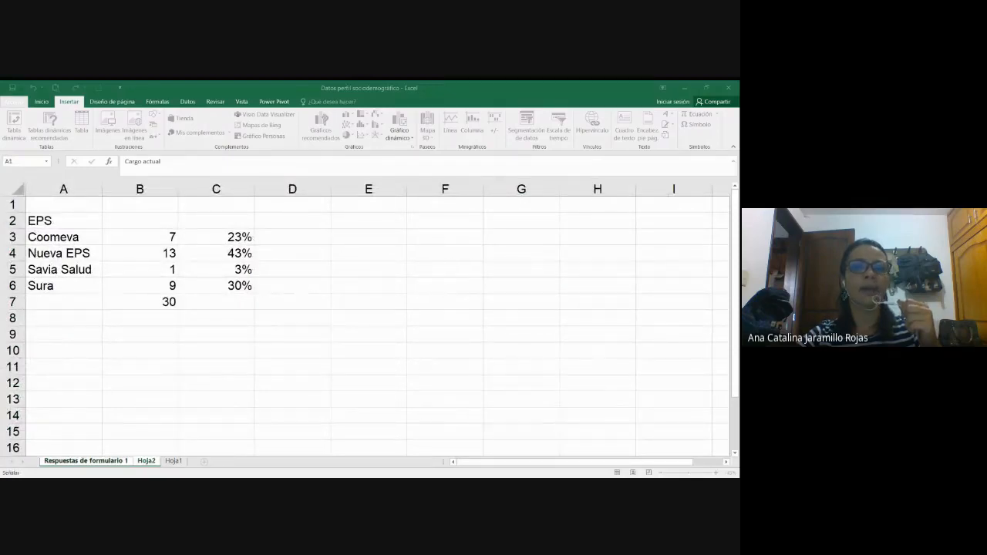
click(370, 239)
key(ctrl+c)
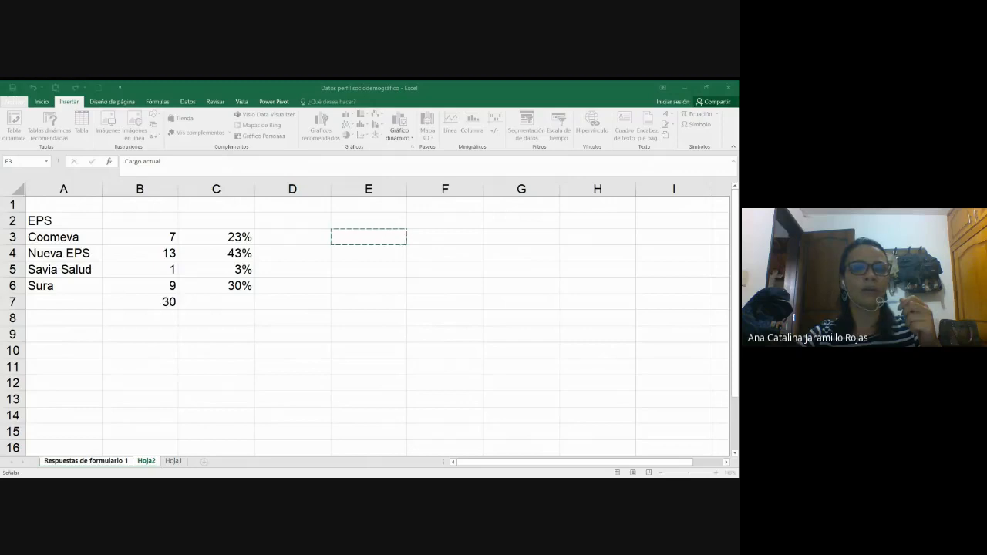
key(Escape)
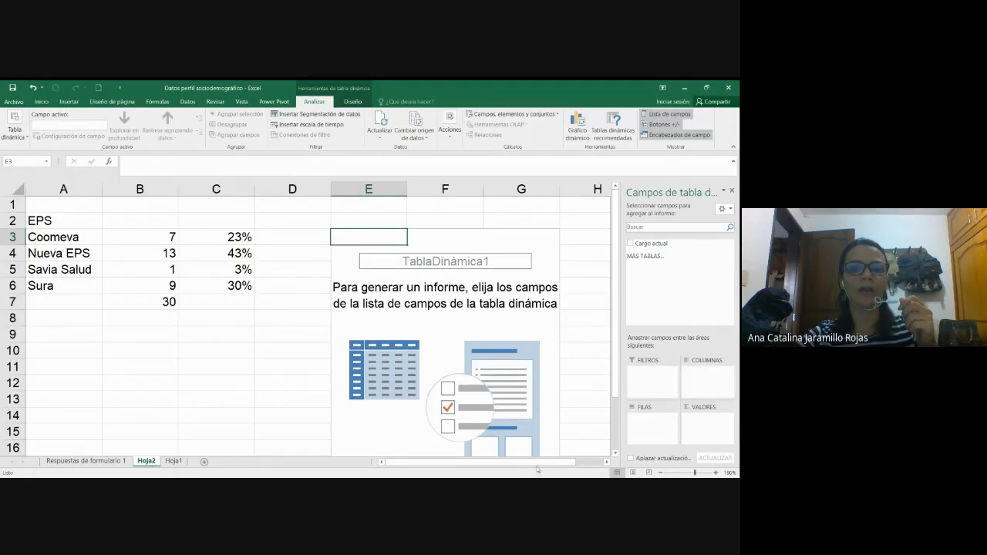
- Add Cargo actual to the pivot table's rows and also to its values as a count
scroll(553, 464, right, 1)
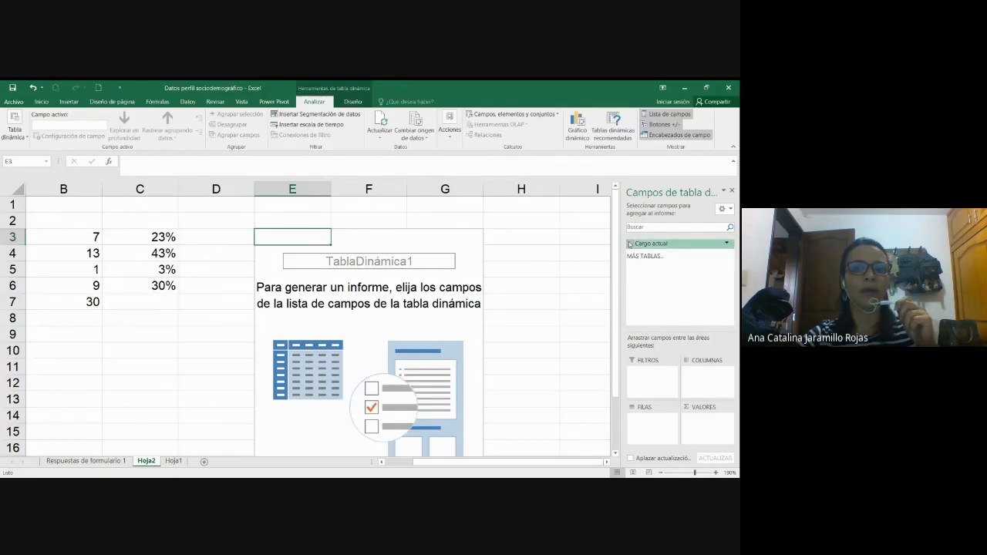
drag(629, 244, 656, 426)
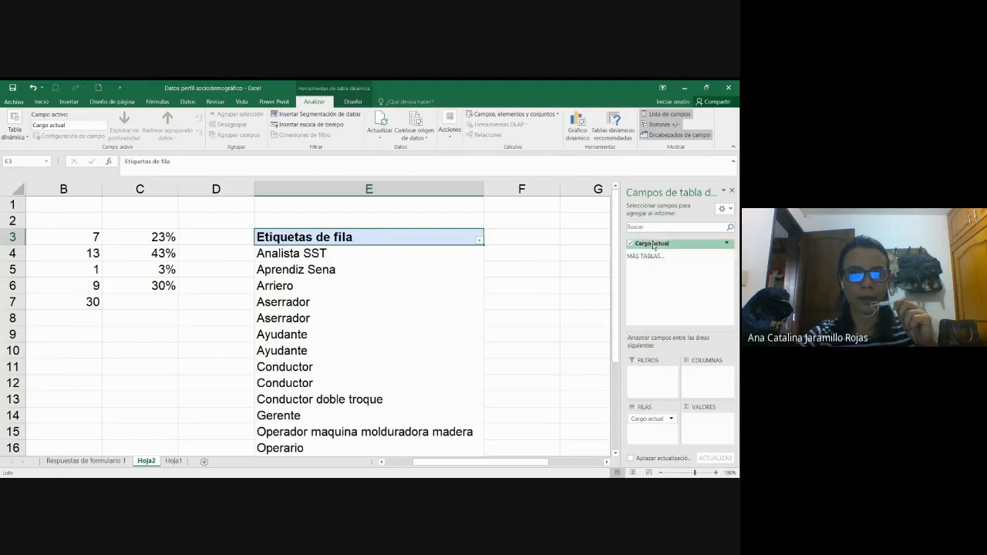
drag(655, 247, 710, 425)
drag(455, 461, 509, 461)
click(559, 325)
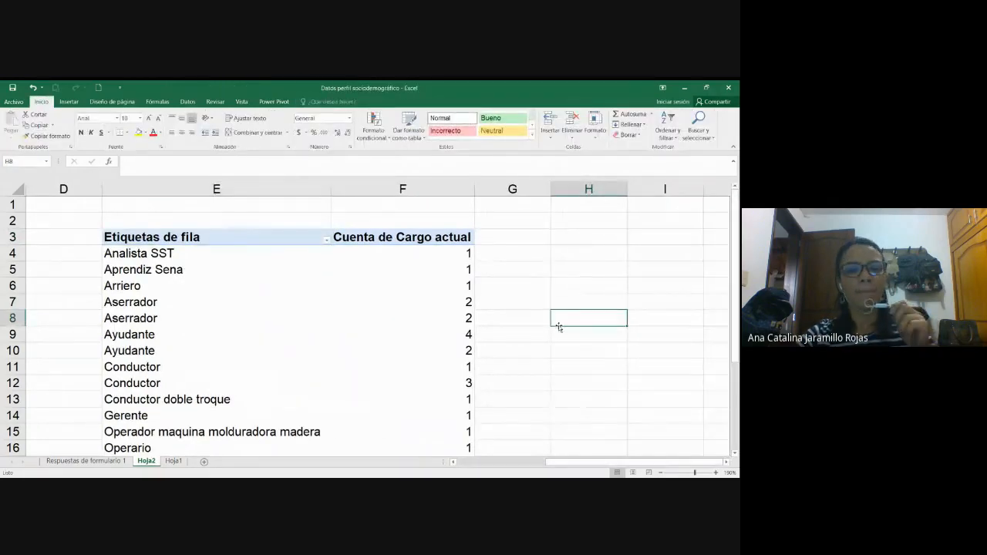
- Review the pivot table's full list of job positions and their employee counts
scroll(561, 316, down, 1)
scroll(560, 316, up, 1)
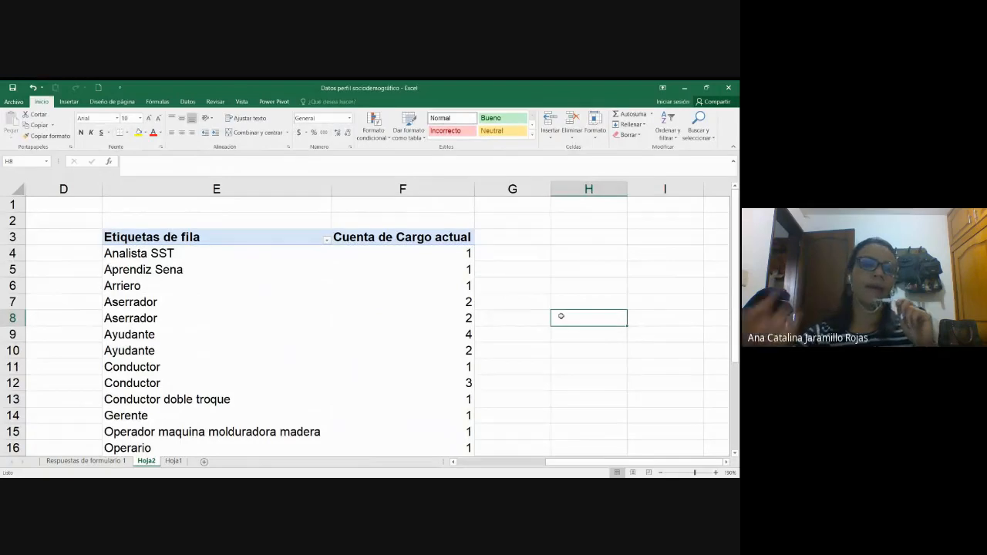
scroll(560, 316, down, 5)
scroll(560, 316, up, 5)
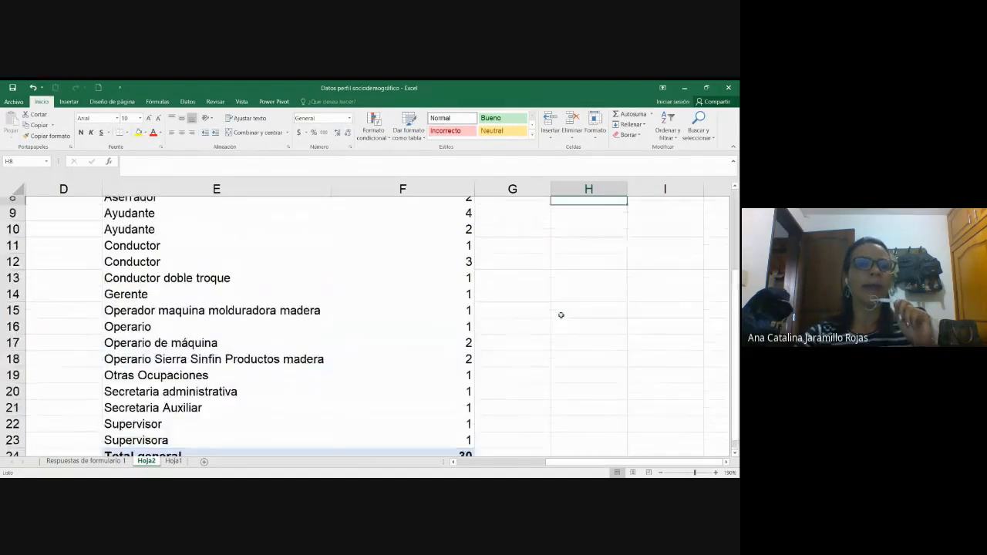
scroll(560, 316, down, 1)
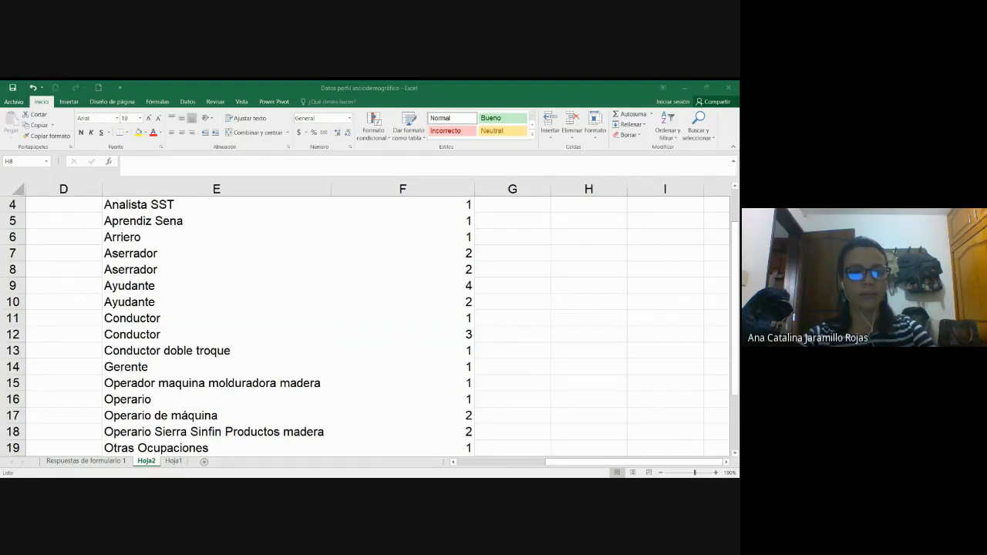
key(alt+Tab)
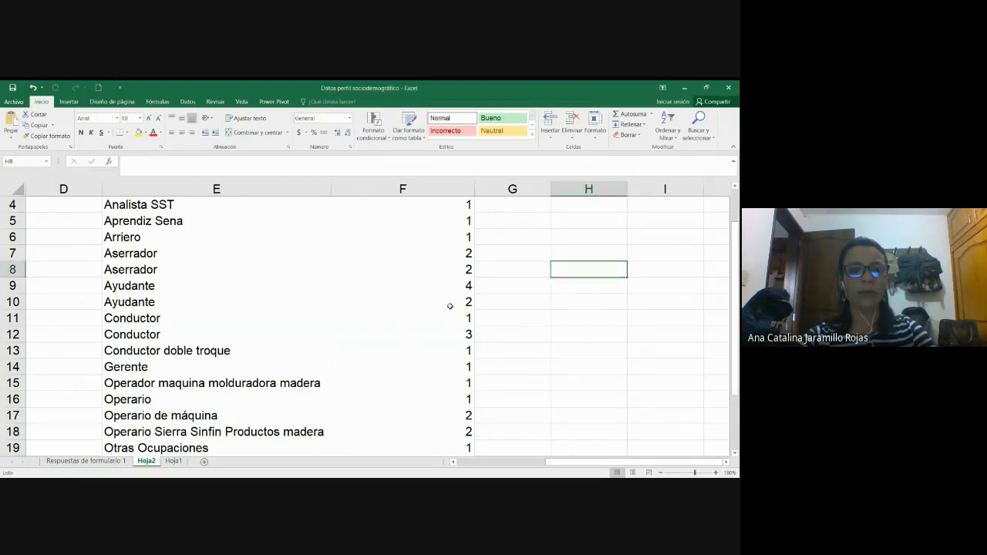
- Compare the repeated Aserrador and Ayudante rows in the pivot table along with their counts
click(134, 256)
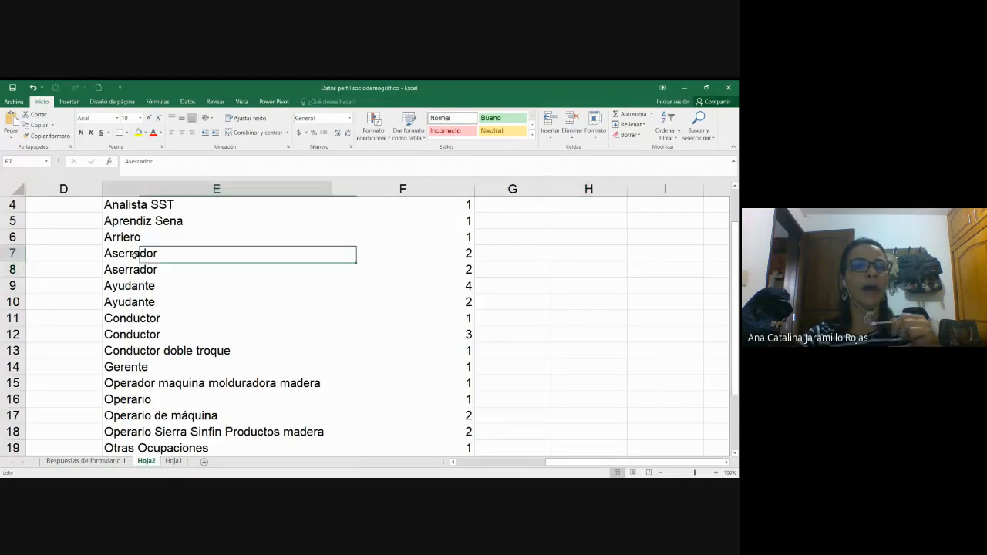
click(124, 272)
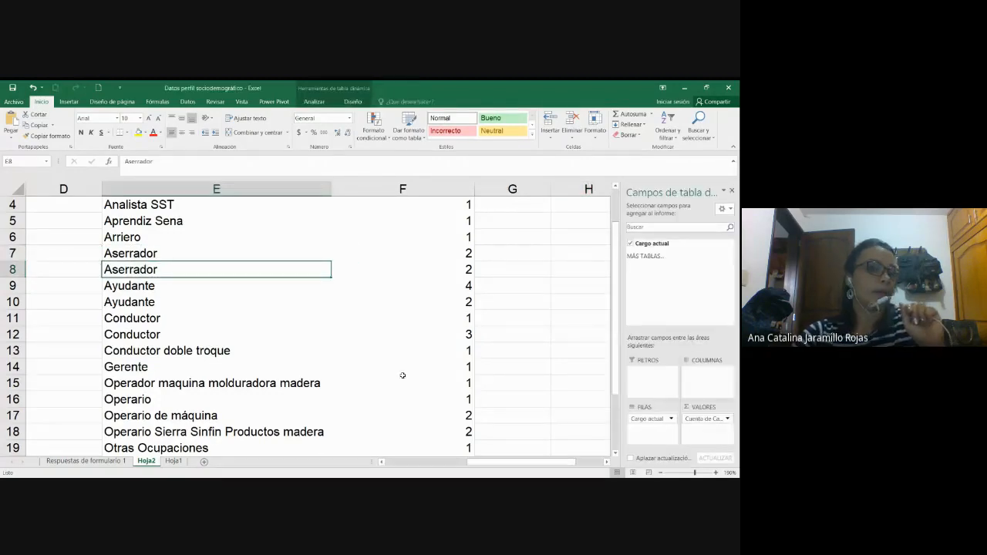
click(308, 245)
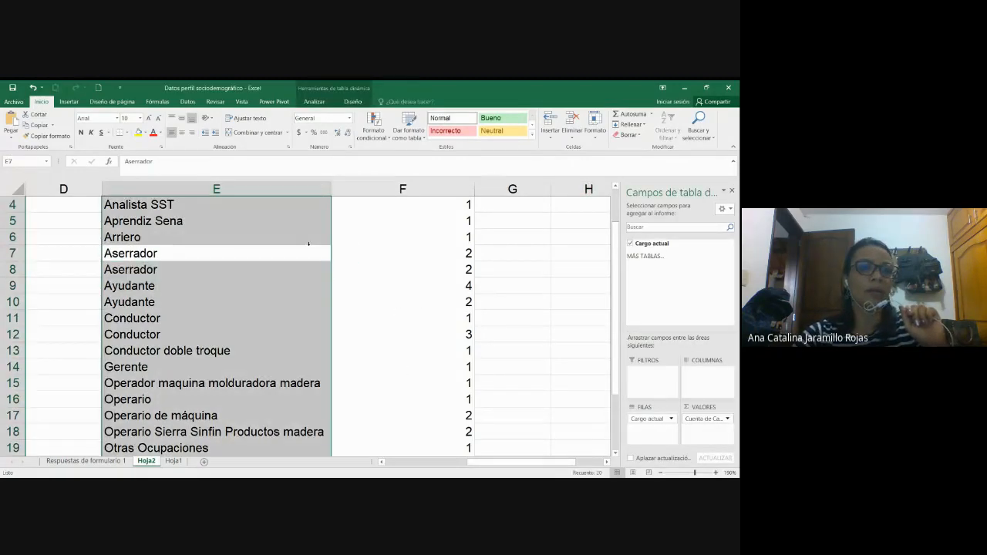
click(466, 253)
click(446, 270)
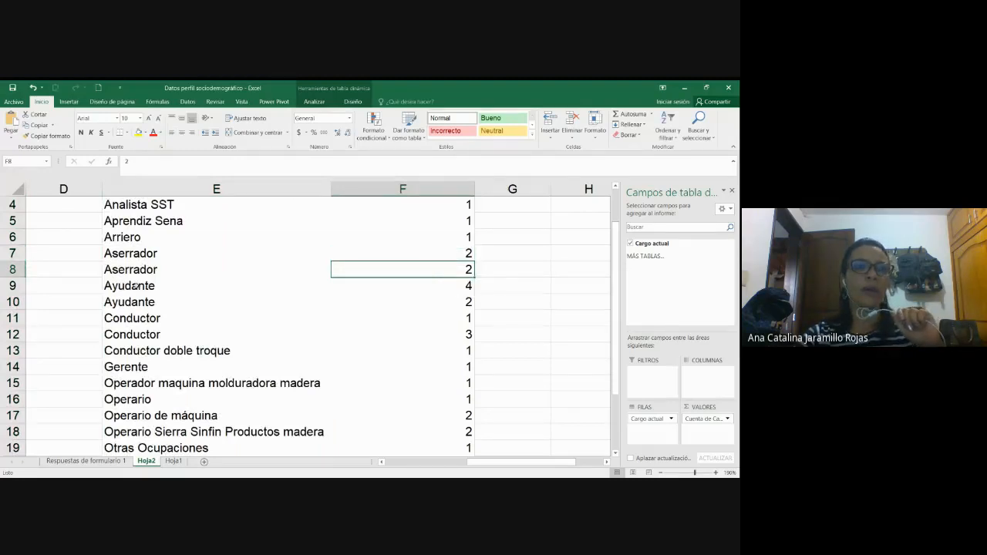
click(140, 289)
click(150, 305)
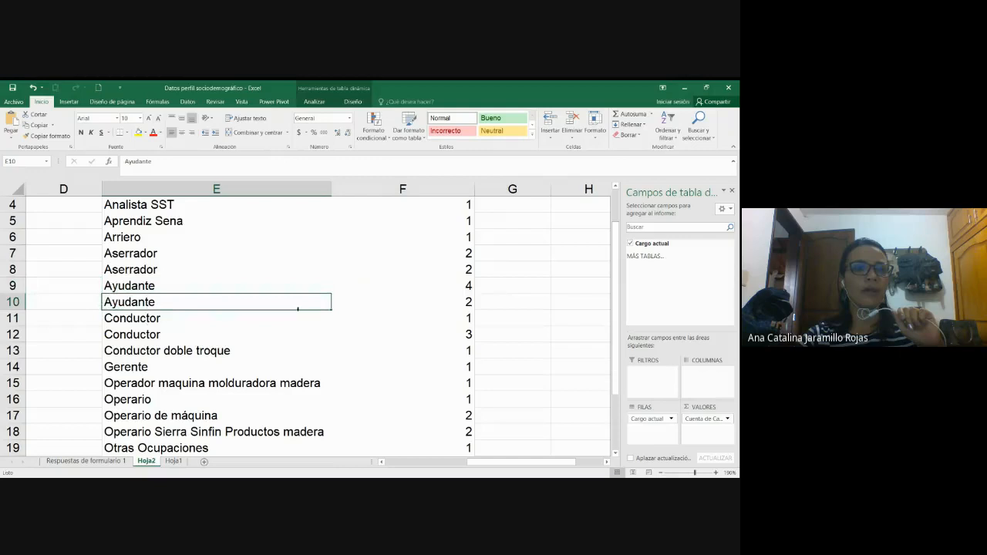
click(465, 285)
drag(180, 288, 149, 285)
click(149, 286)
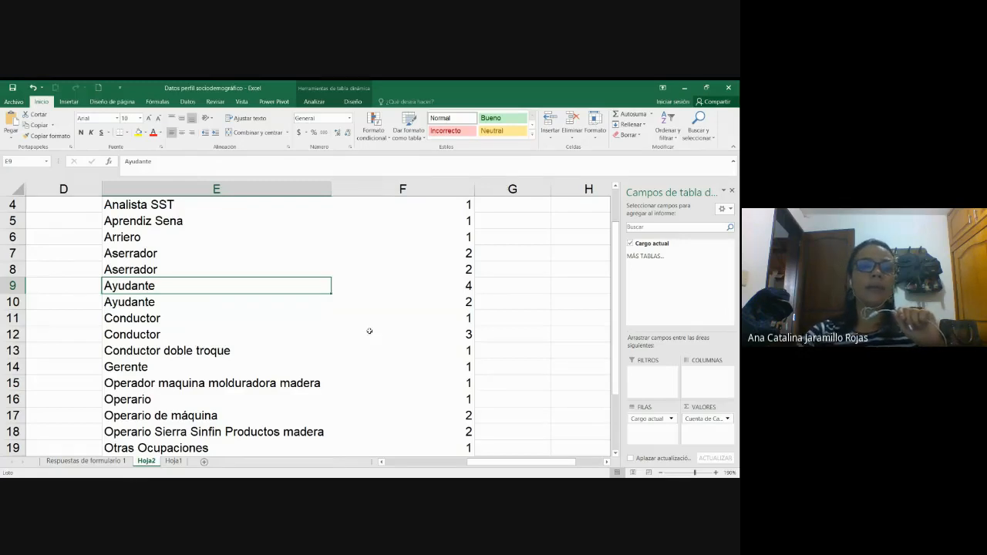
- Examine the Cargo actual source column in Respuestas de formulario 1, then return to the pivot table on Hoja2
click(116, 461)
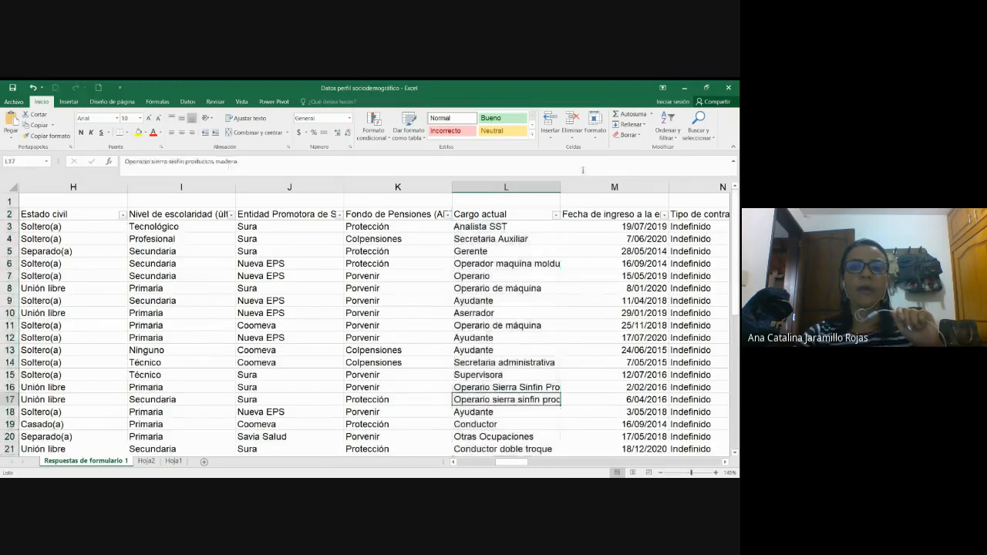
drag(515, 463, 518, 463)
click(339, 214)
click(416, 228)
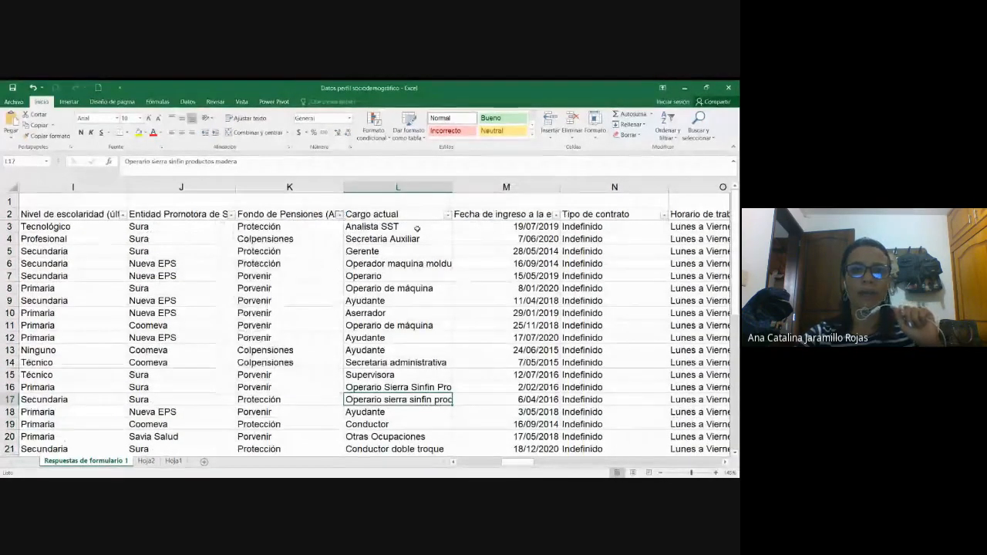
click(417, 214)
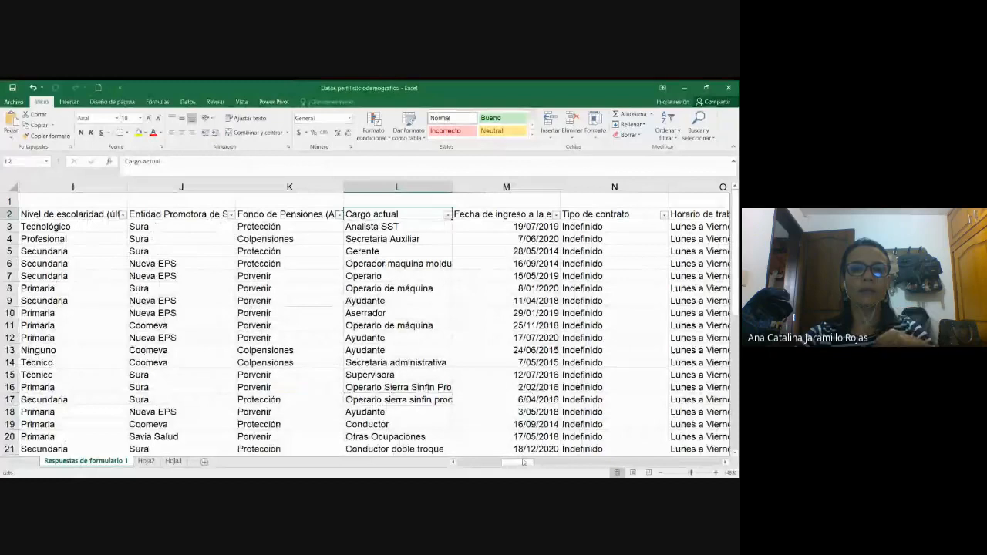
drag(522, 462, 517, 462)
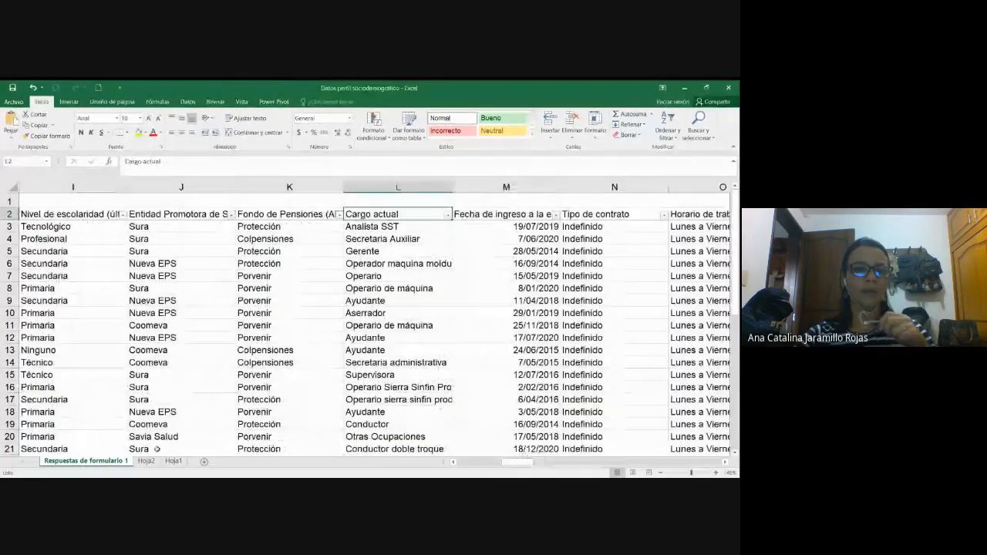
click(156, 448)
click(145, 460)
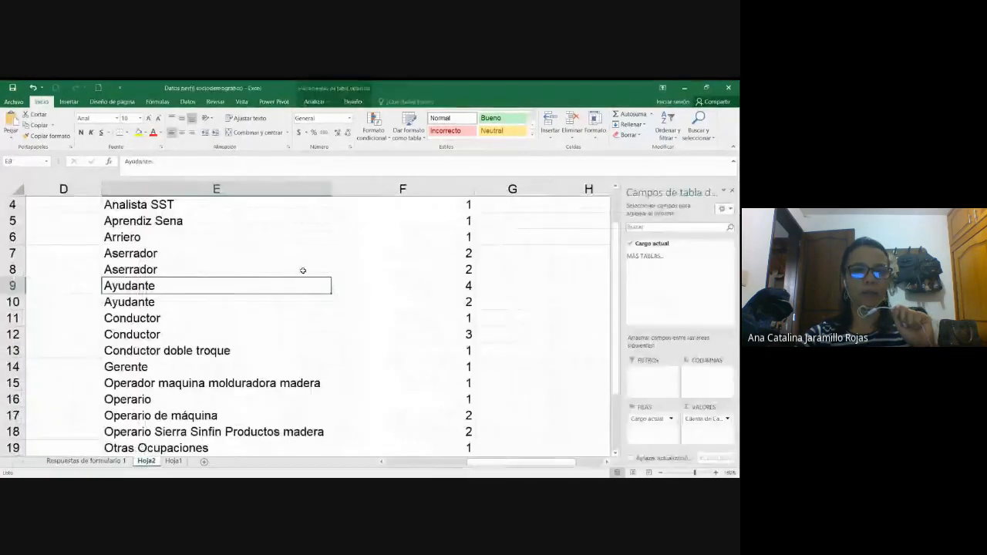
- Filter the Cargo actual column in Respuestas de formulario 1 to show only Aserrador
click(86, 460)
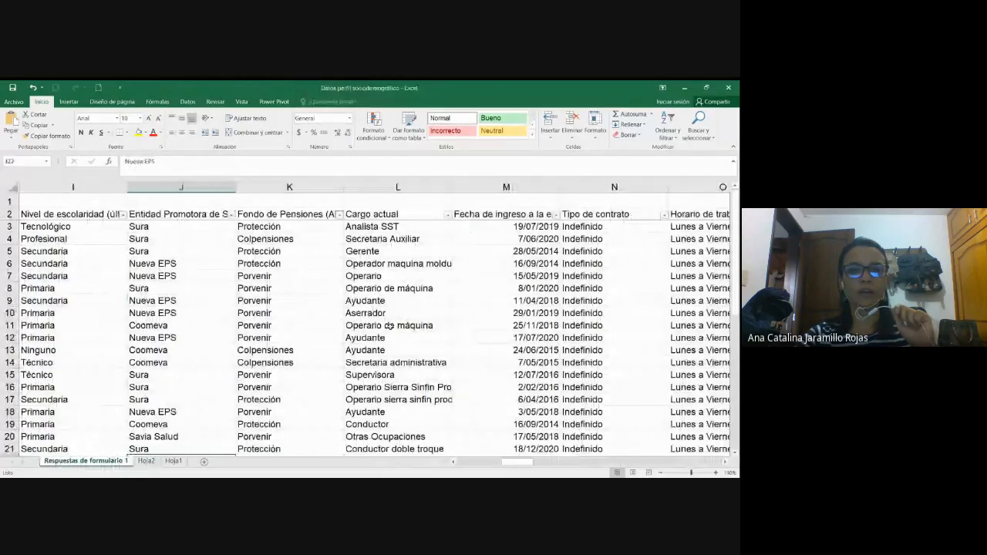
click(447, 213)
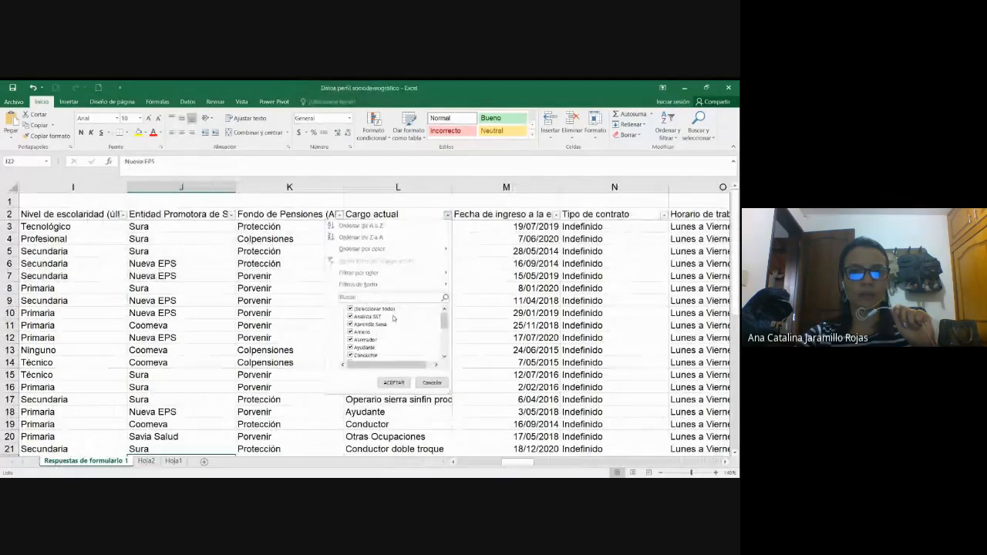
click(362, 308)
click(364, 339)
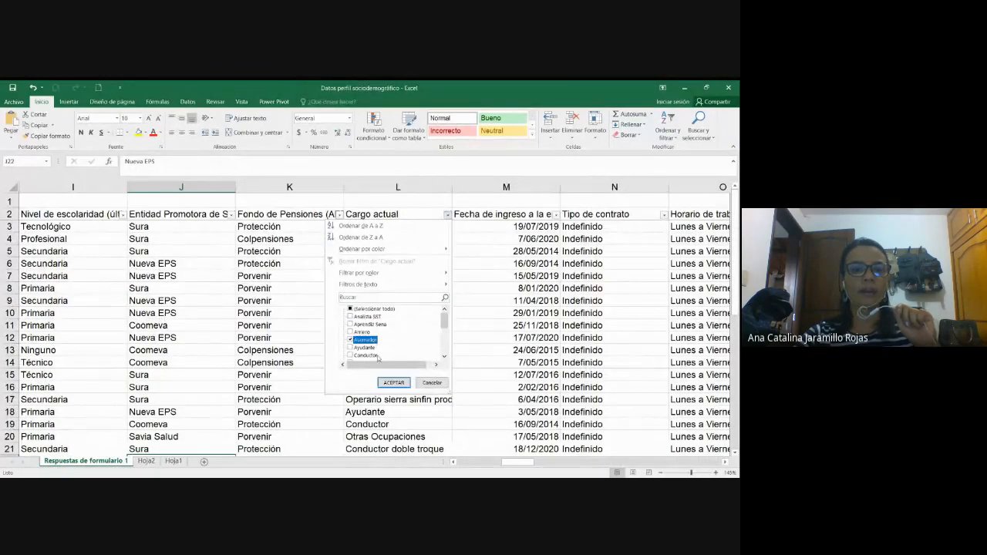
click(393, 382)
click(457, 390)
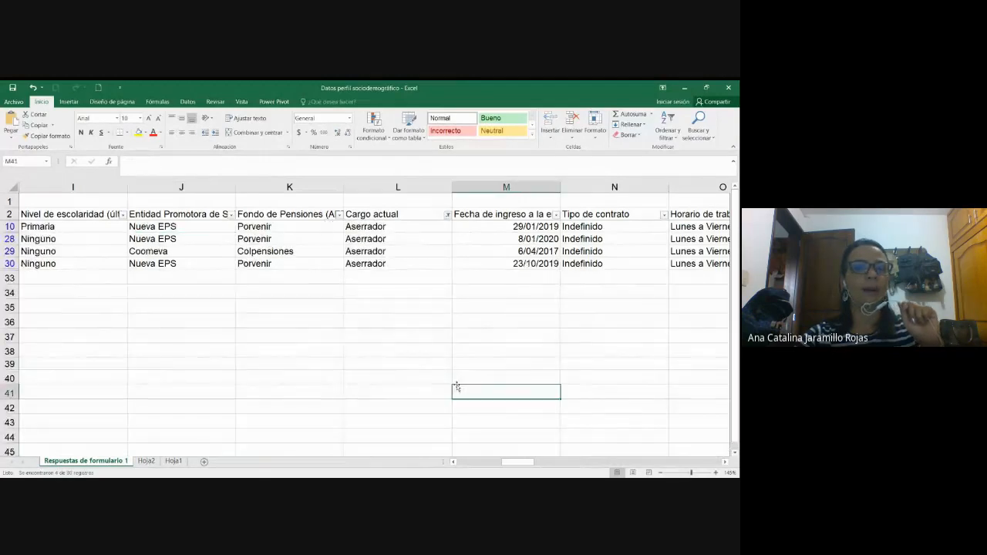
- Check the filtered Aserrador entries in cells L10, L28 and L29 for trailing spaces and remove any extra space
click(407, 229)
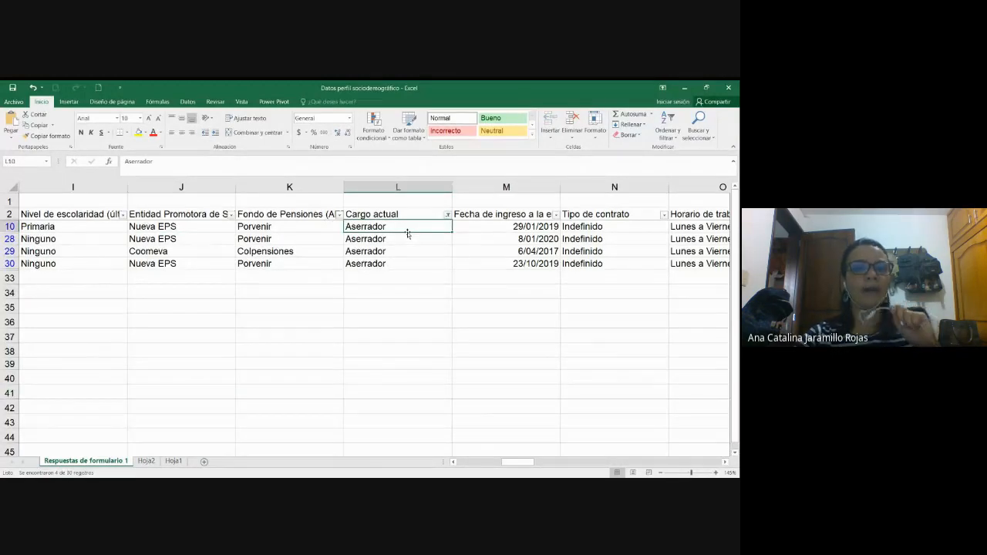
click(326, 165)
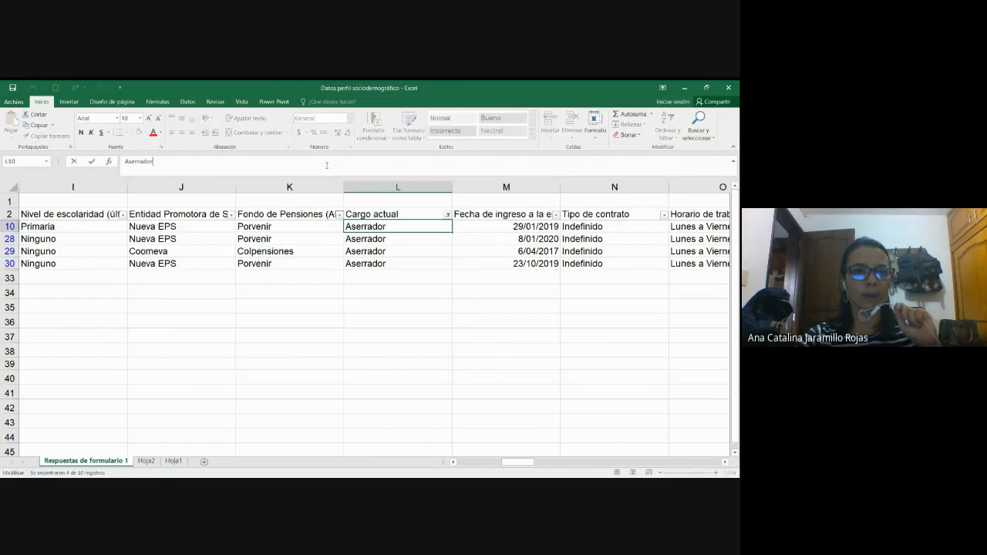
key(Return)
click(328, 162)
key(Return)
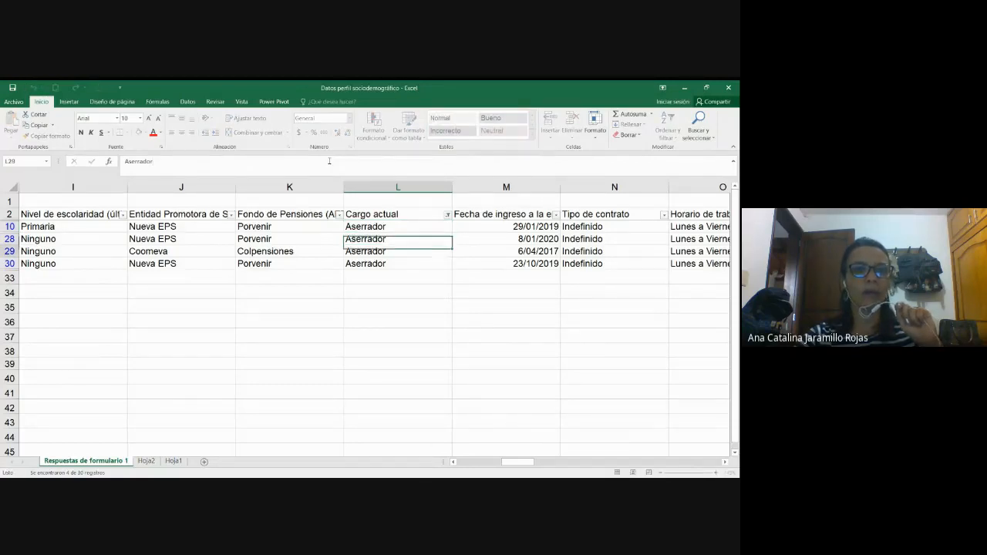
click(329, 161)
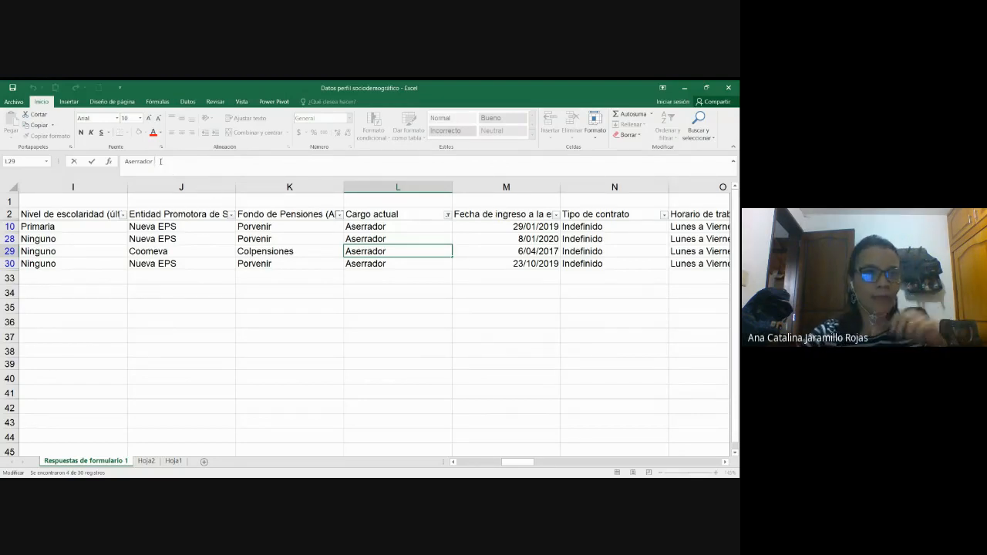
click(389, 239)
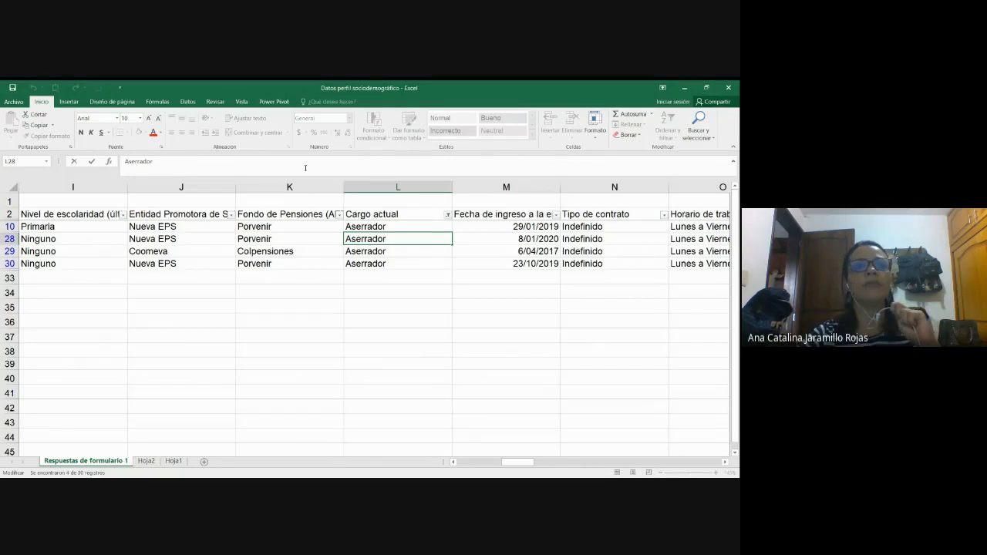
key(Return)
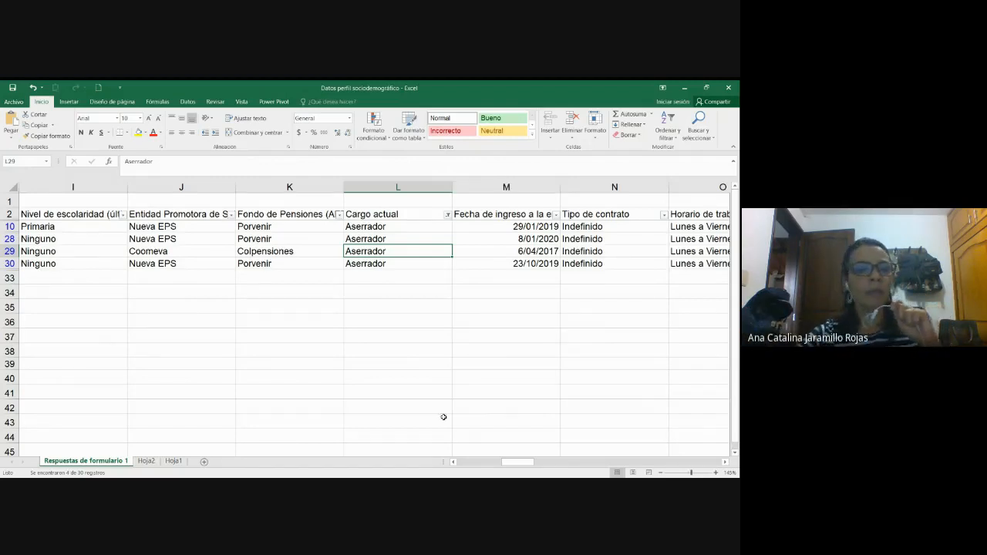
- Review the repeated Conductor, Ayudante and Aserrador rows in the pivot table on Hoja2
click(147, 461)
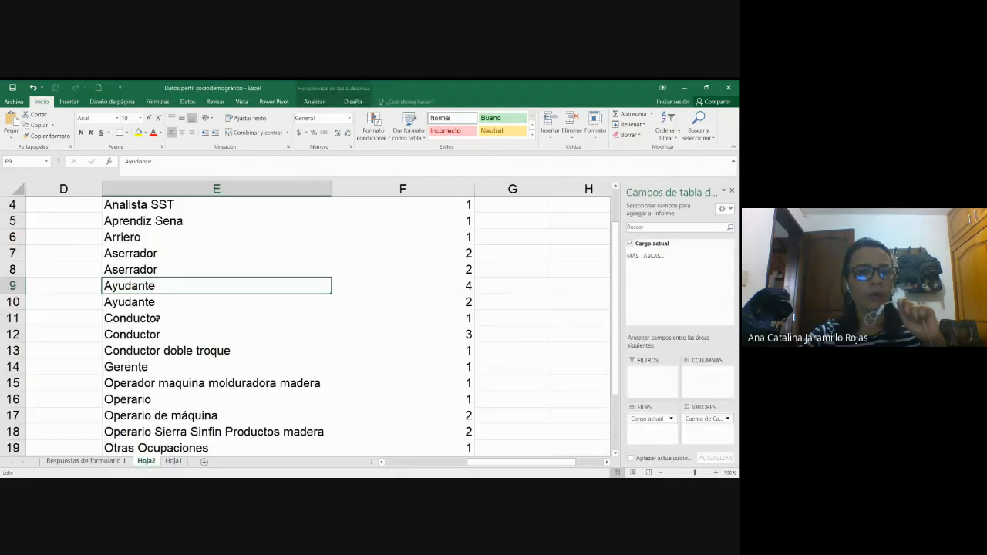
drag(158, 318, 158, 332)
scroll(158, 329, down, 1)
scroll(159, 332, down, 1)
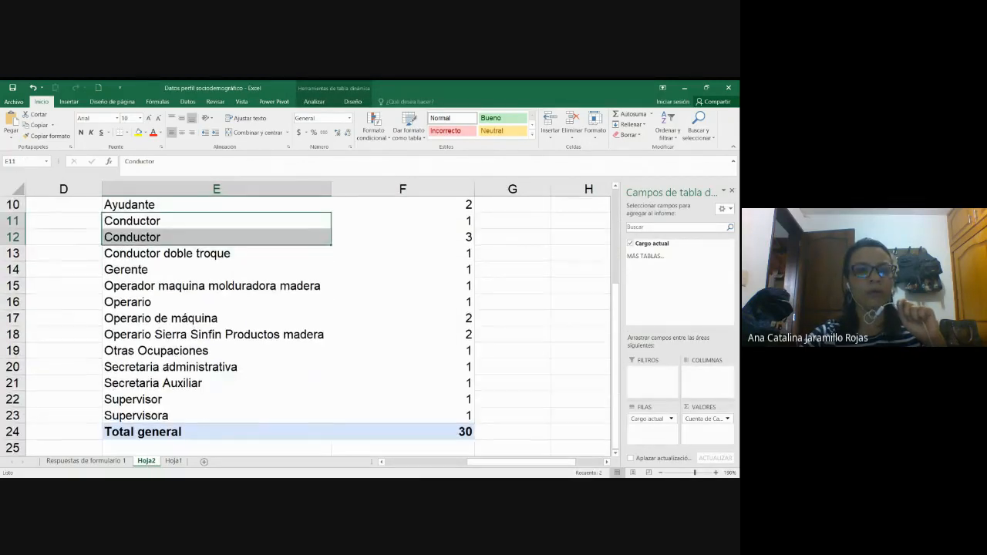
scroll(165, 415, up, 2)
scroll(166, 415, up, 1)
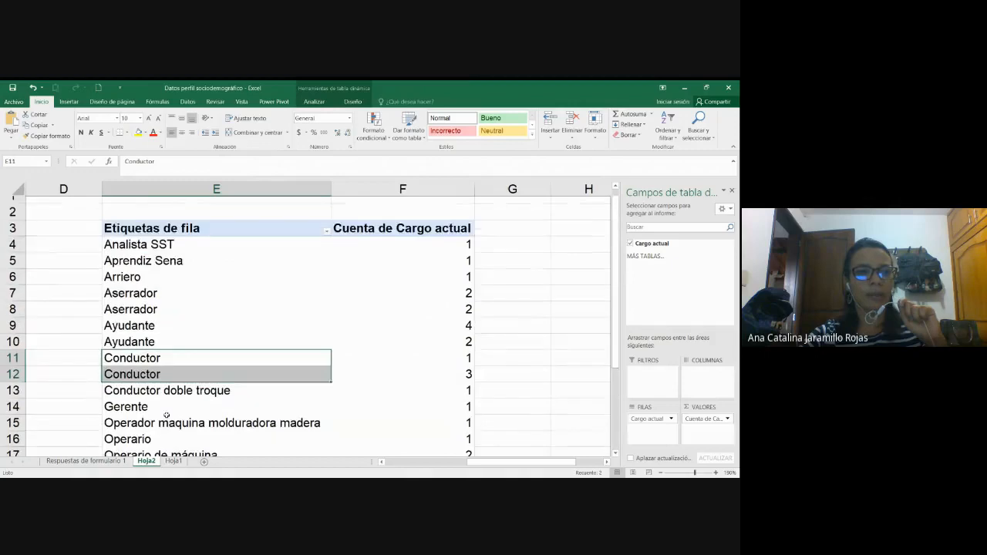
drag(301, 334, 409, 348)
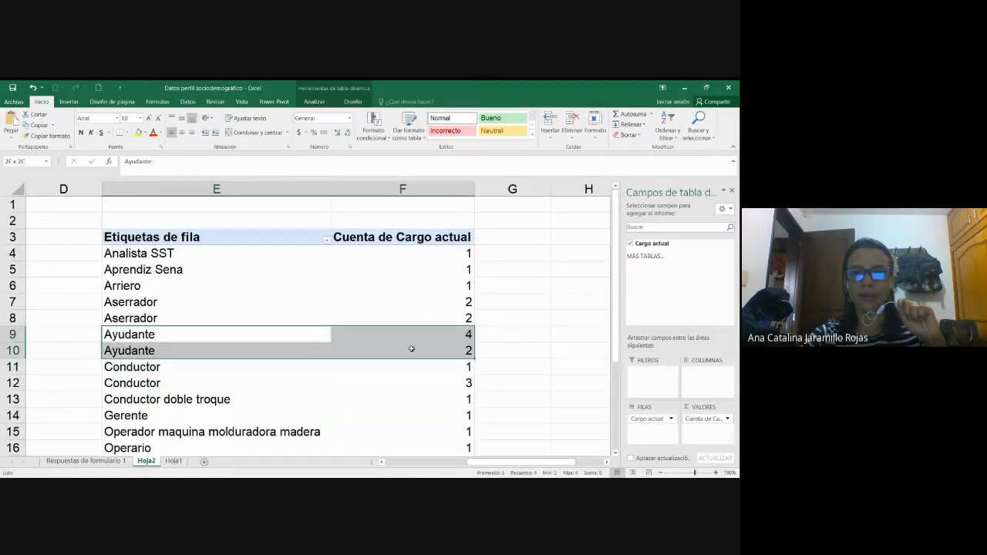
drag(157, 309, 442, 367)
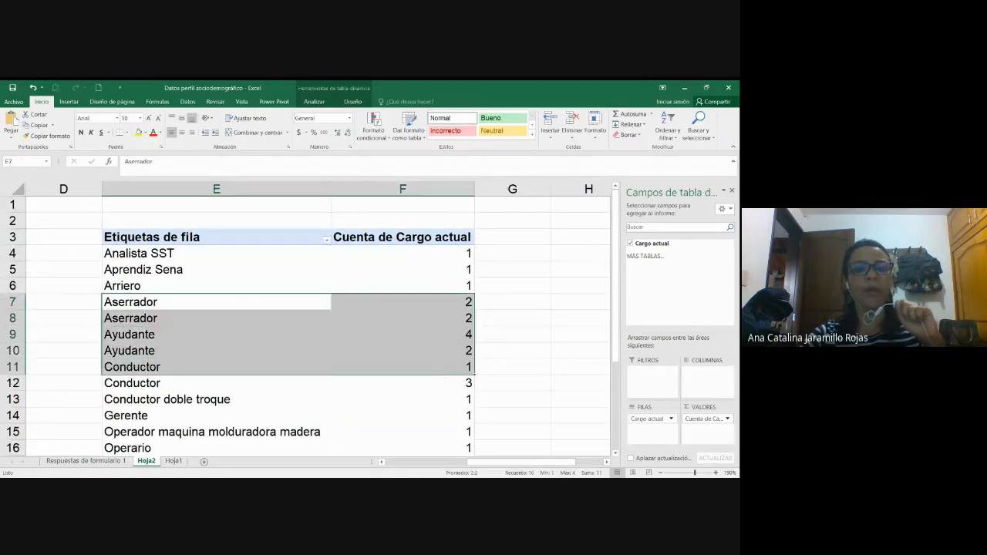
- Recheck the Aserrador text in cells L29 and L30 of Respuestas de formulario 1, leaving no trailing space
click(86, 460)
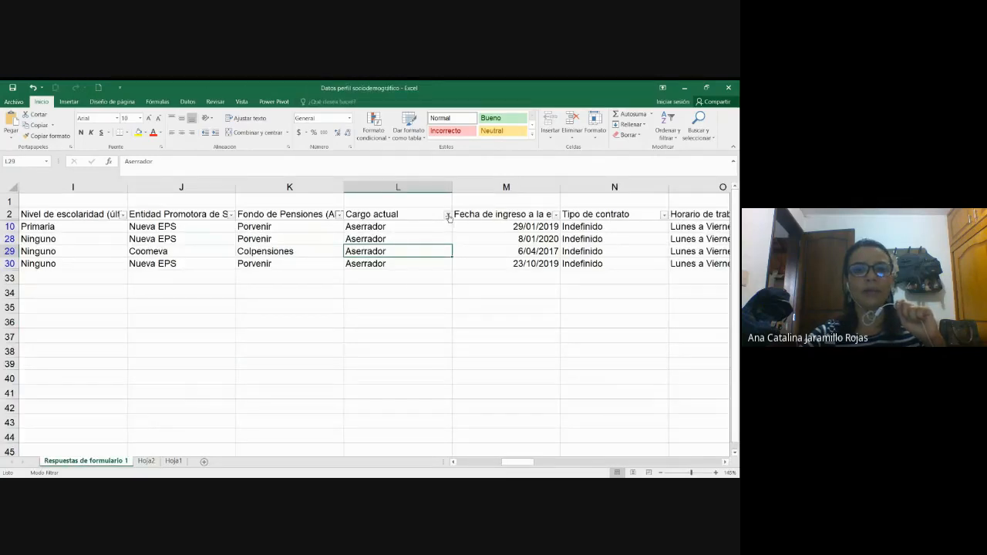
click(241, 162)
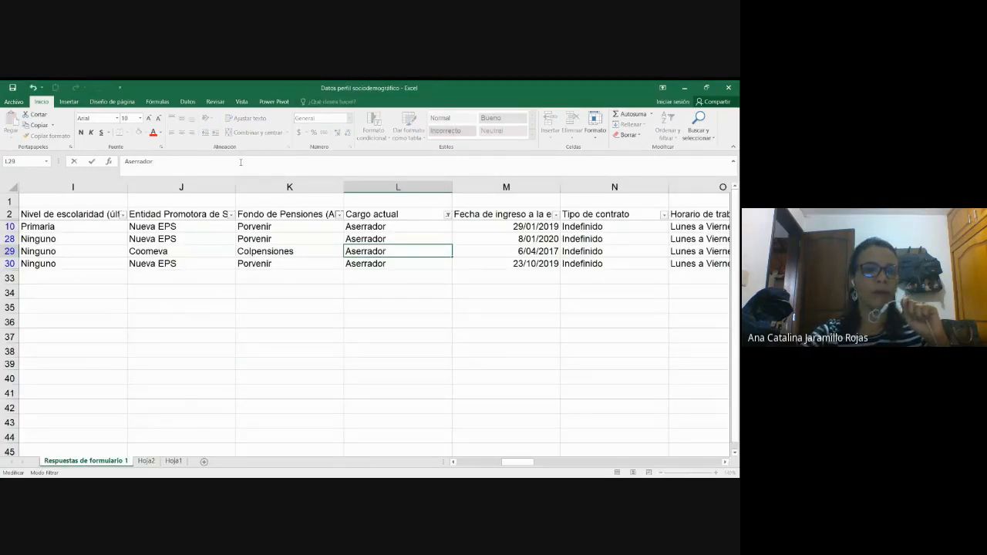
key(Return)
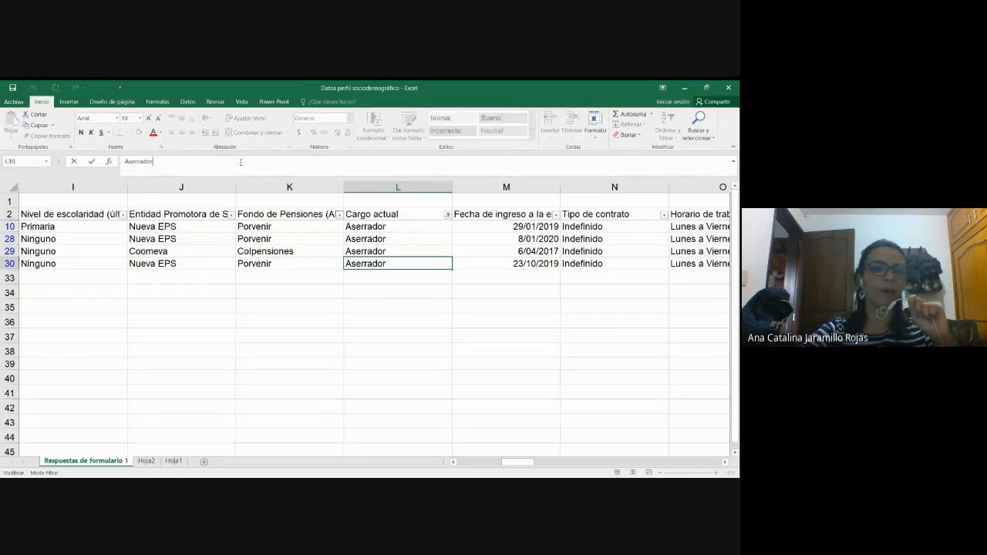
key(Return)
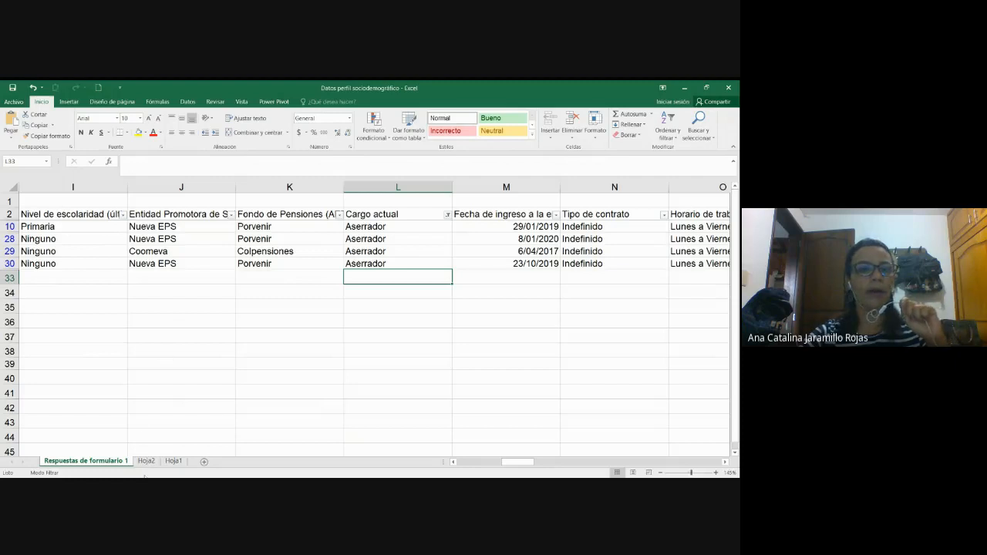
- Refresh the pivot table on Hoja2 and check the Aserrador row with its count
click(147, 461)
click(491, 347)
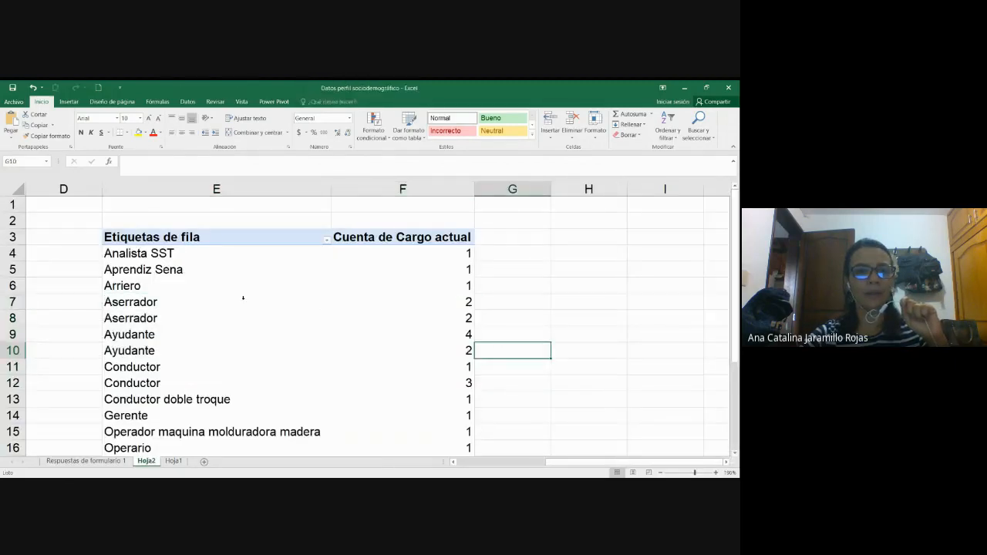
click(243, 304)
right_click(246, 303)
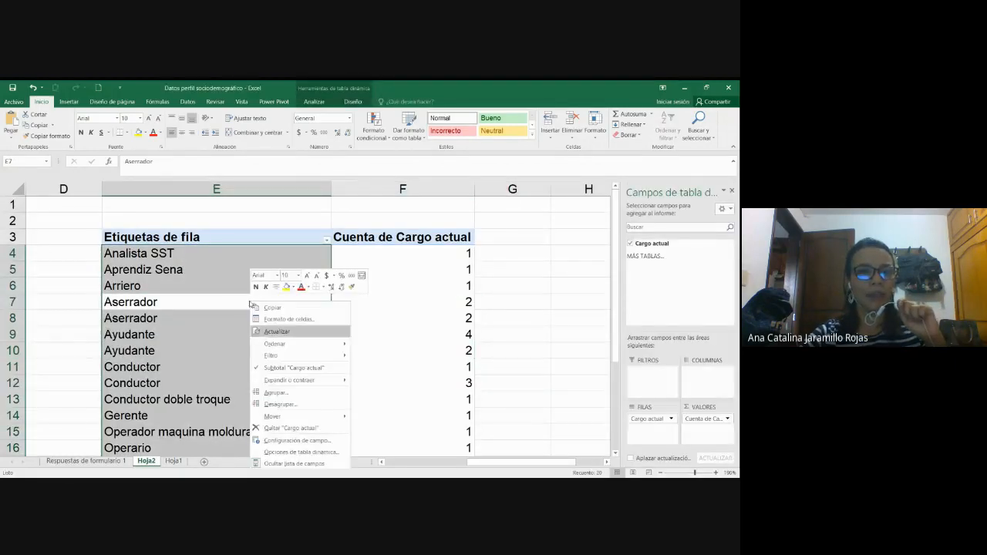
click(286, 333)
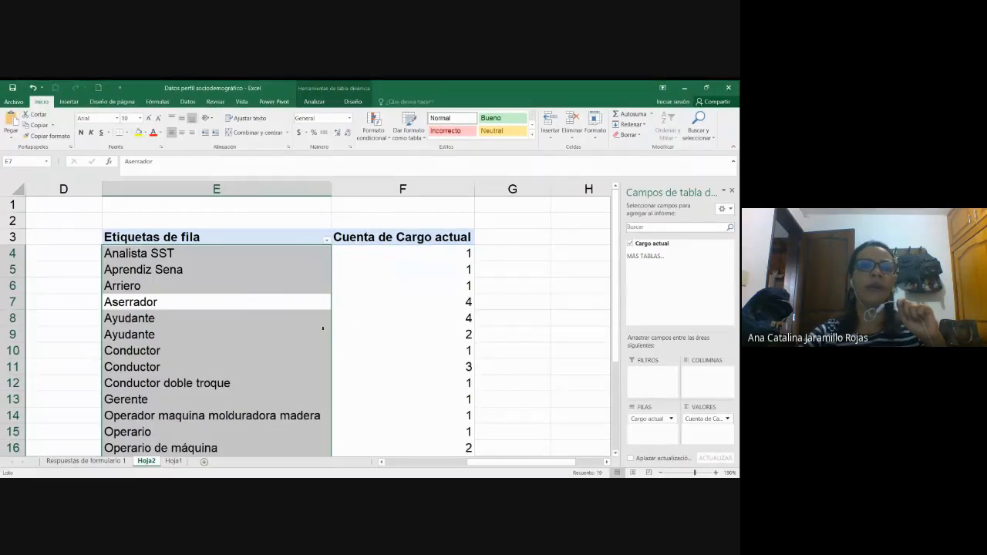
click(526, 334)
drag(159, 300, 422, 301)
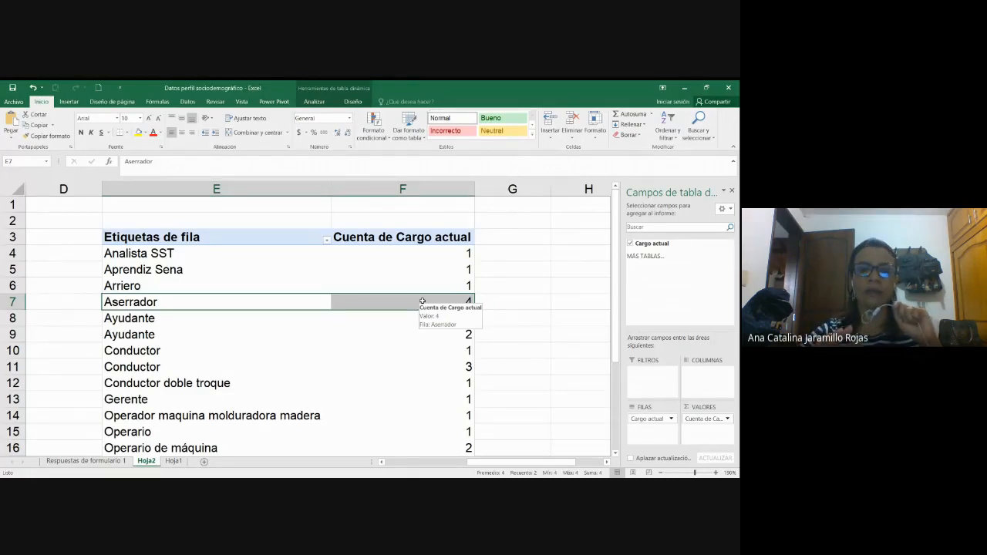
- Look back at the filtered source entries, and compare the two Ayudante rows in the pivot table on Hoja2
click(509, 345)
click(84, 460)
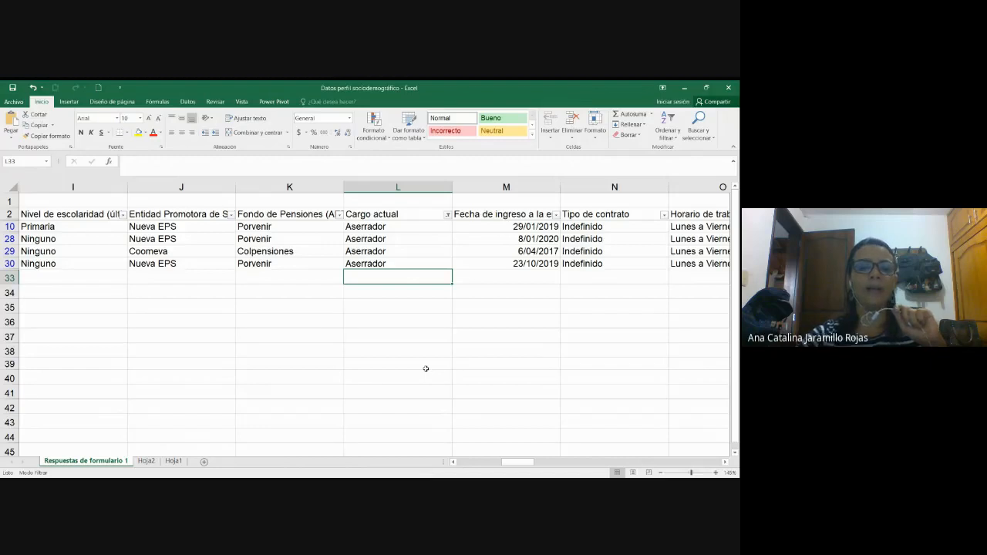
click(146, 460)
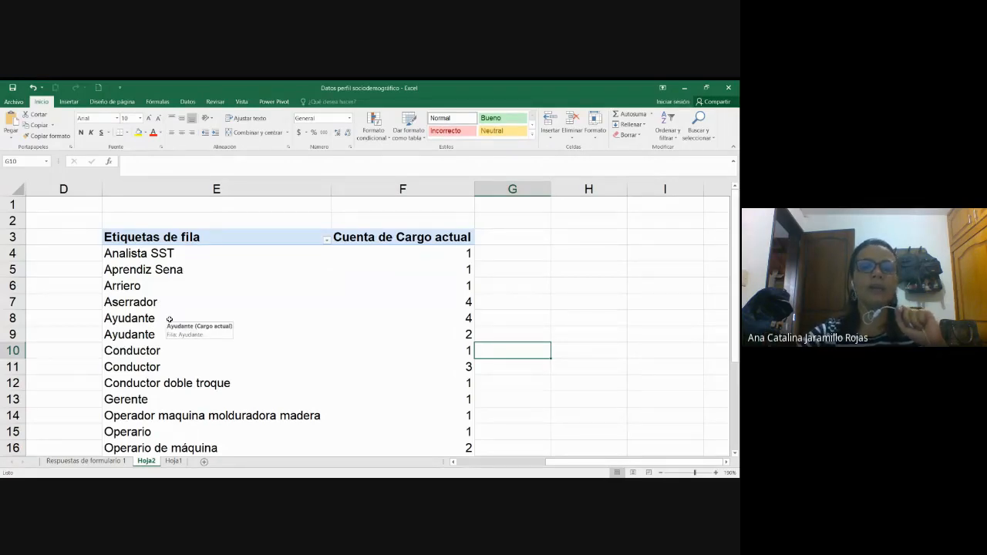
drag(169, 319, 459, 334)
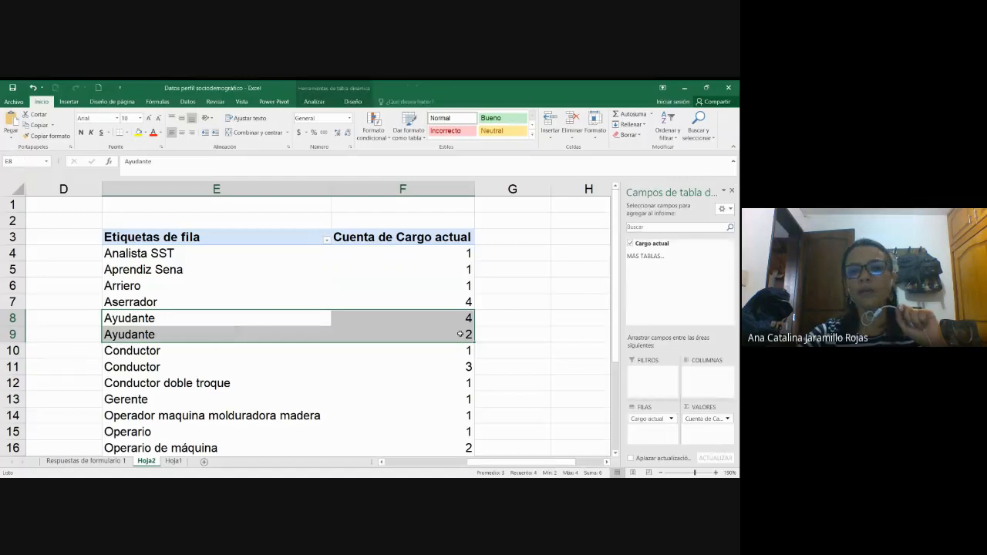
click(505, 320)
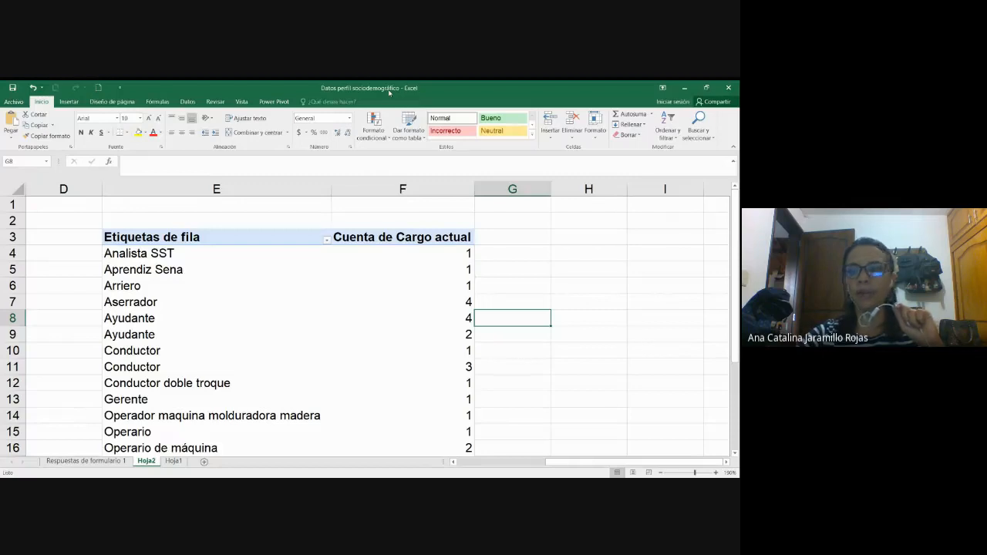
- Examine the Cargo actual filter and the filtered Aserrador entries in Respuestas de formulario 1
click(108, 461)
click(390, 351)
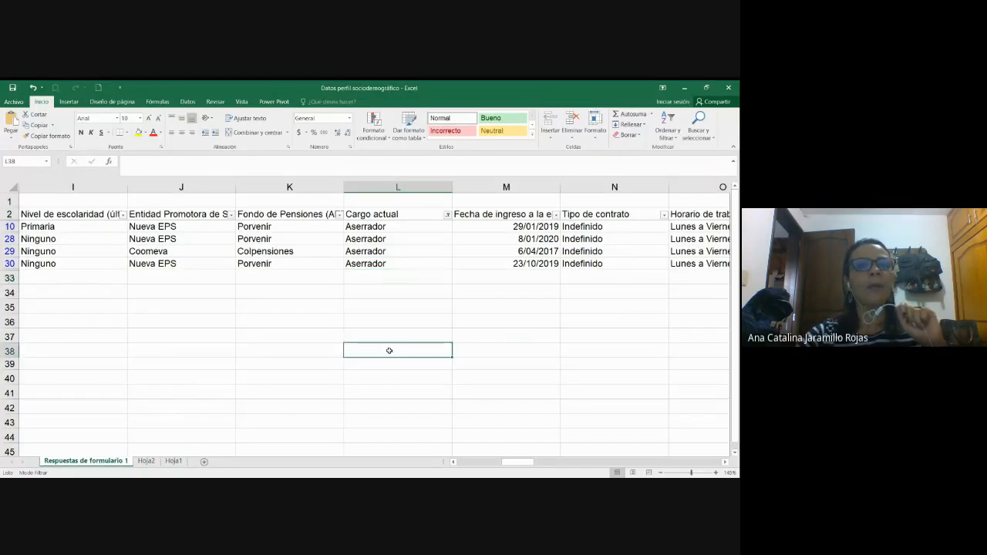
click(447, 216)
click(517, 300)
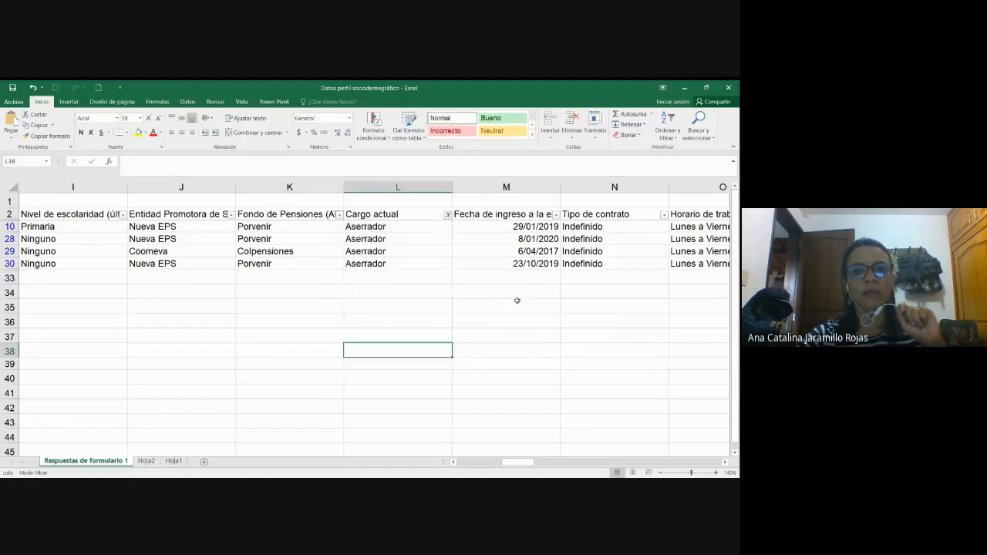
click(448, 219)
click(513, 318)
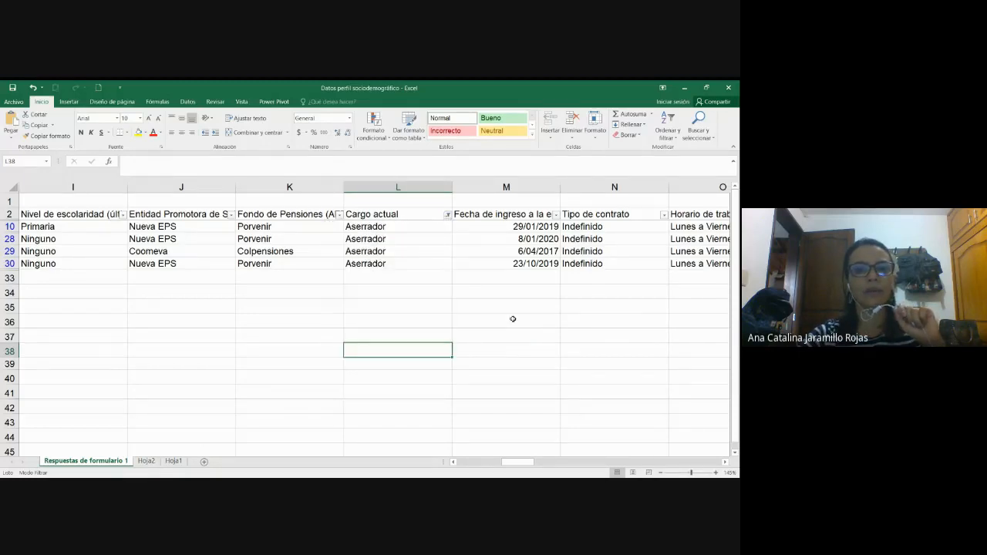
drag(420, 224, 429, 259)
click(429, 260)
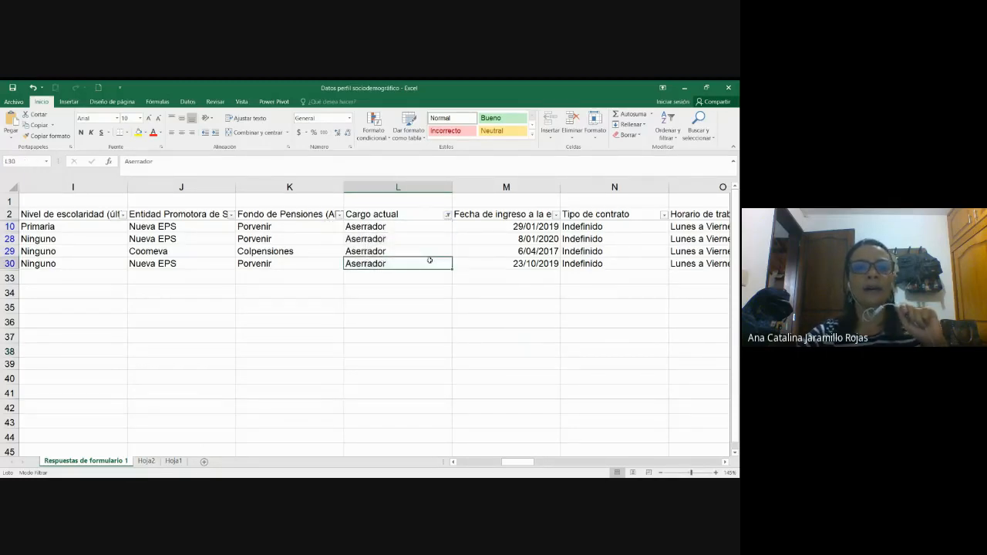
drag(419, 224, 421, 264)
click(422, 266)
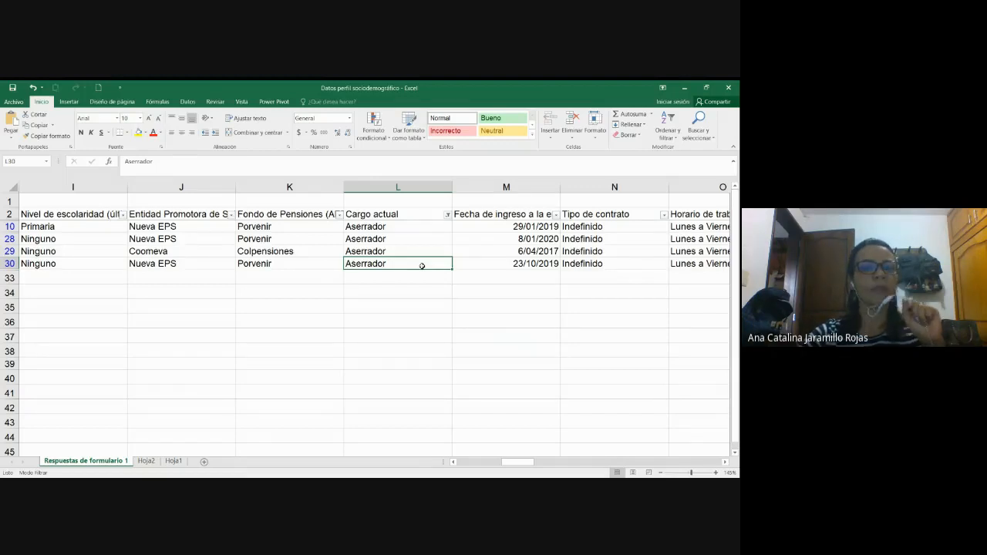
- Try entering Aserrador in the empty cell L33 below the filtered entries, and clear that cell again
click(423, 278)
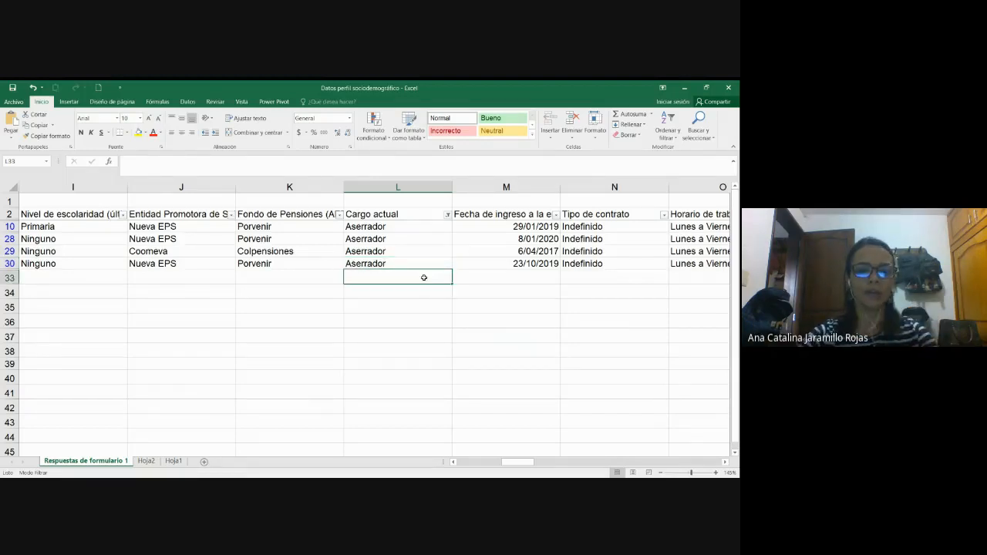
text(ASerrador)
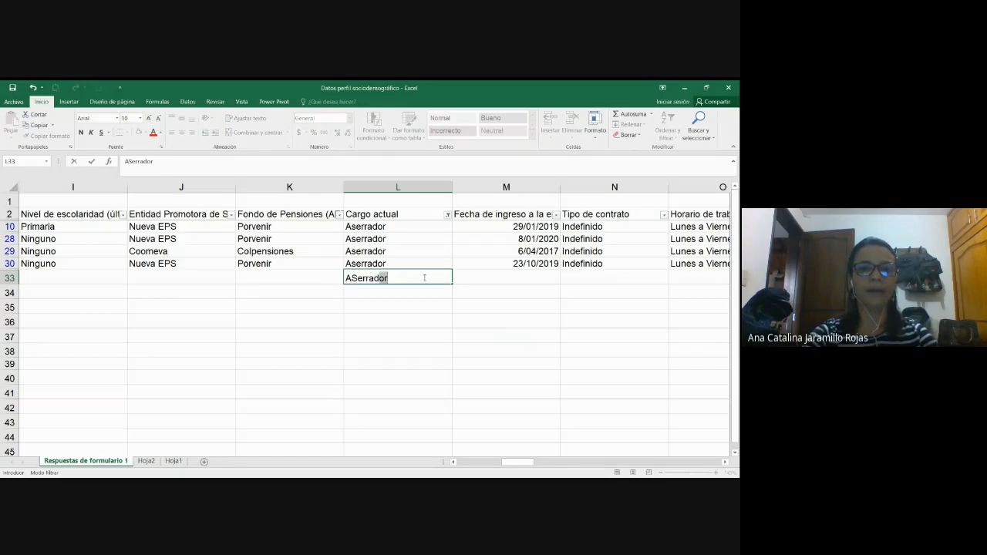
key(Return)
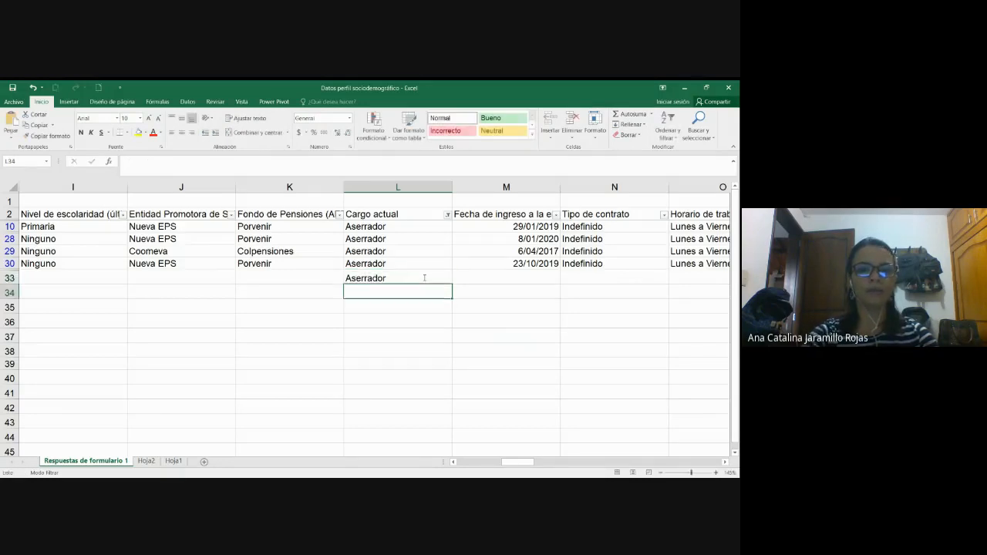
click(423, 277)
key(Delete)
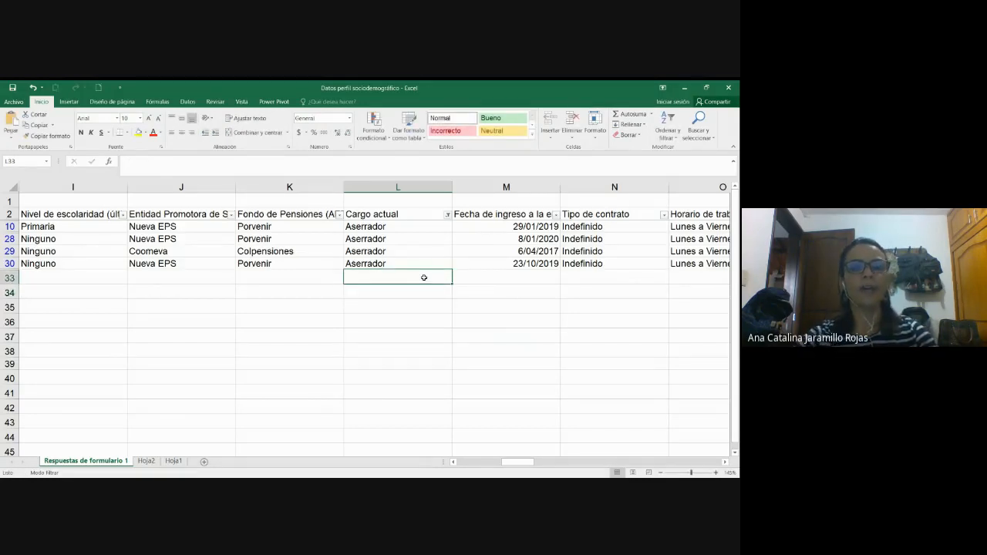
click(418, 247)
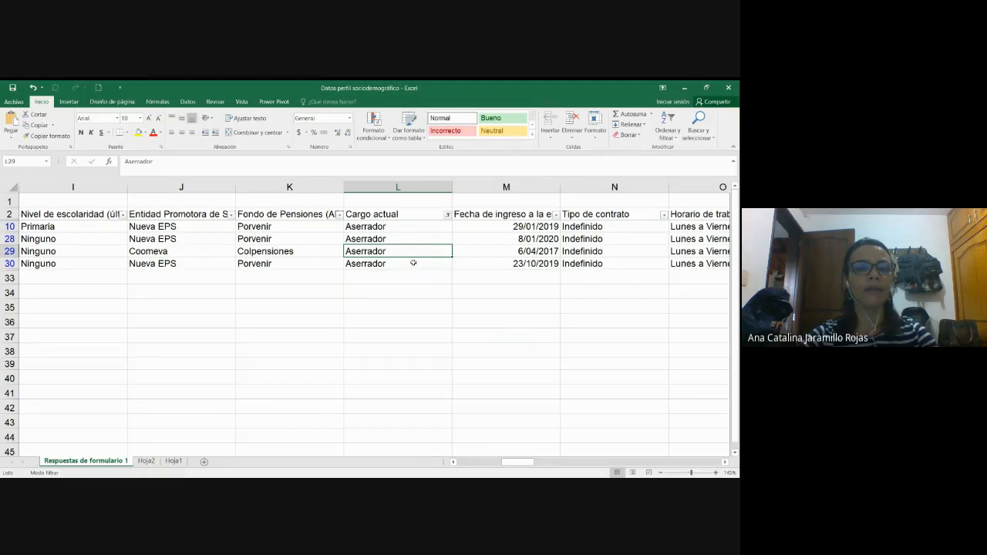
click(413, 263)
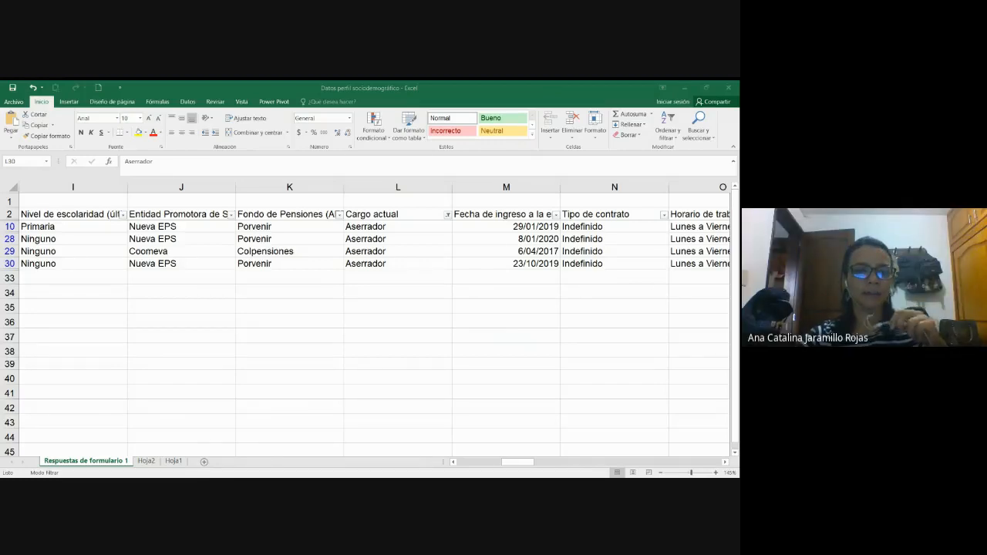
click(444, 205)
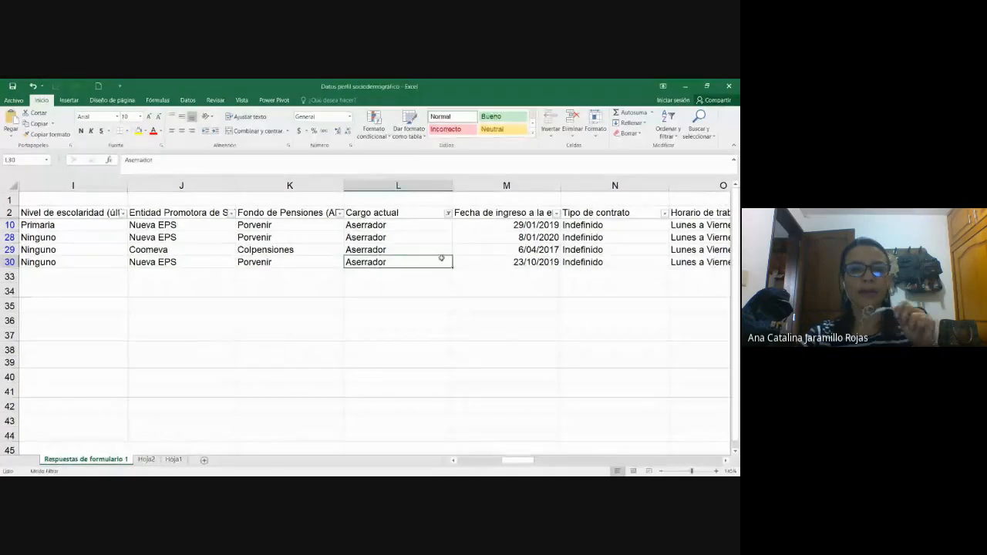
- Clear the Cargo actual filter in Respuestas de formulario 1 and review the job-position pivot table on Hoja2
click(448, 215)
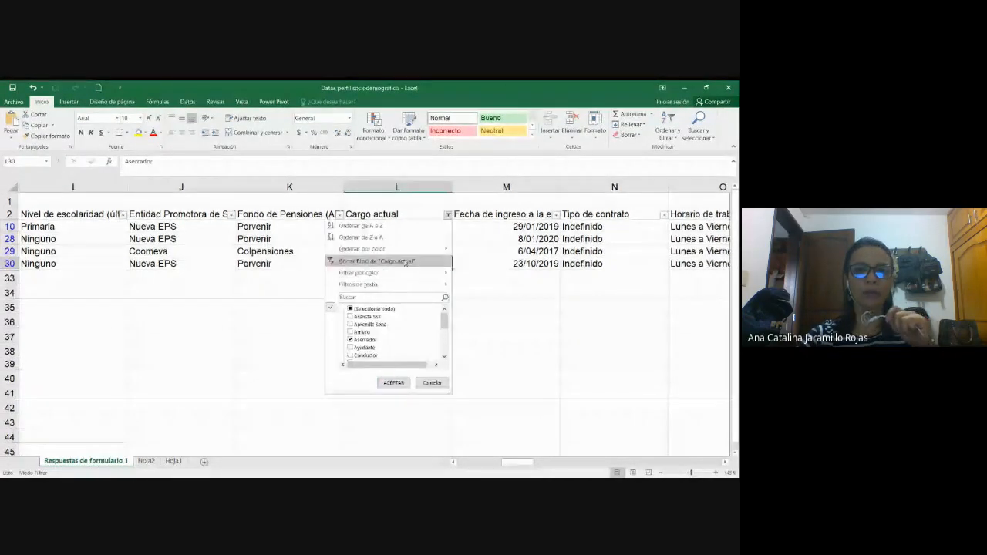
click(405, 262)
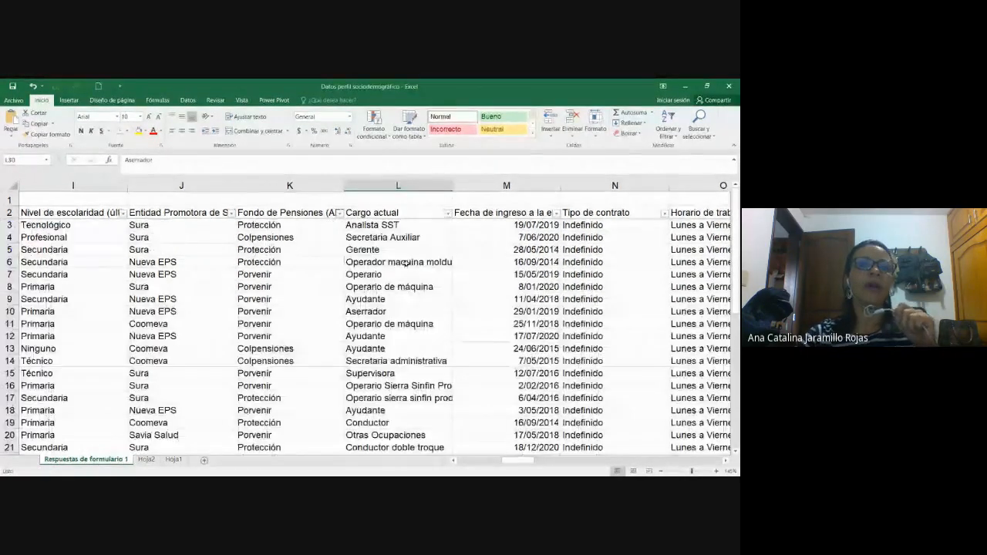
click(146, 460)
scroll(519, 366, down, 4)
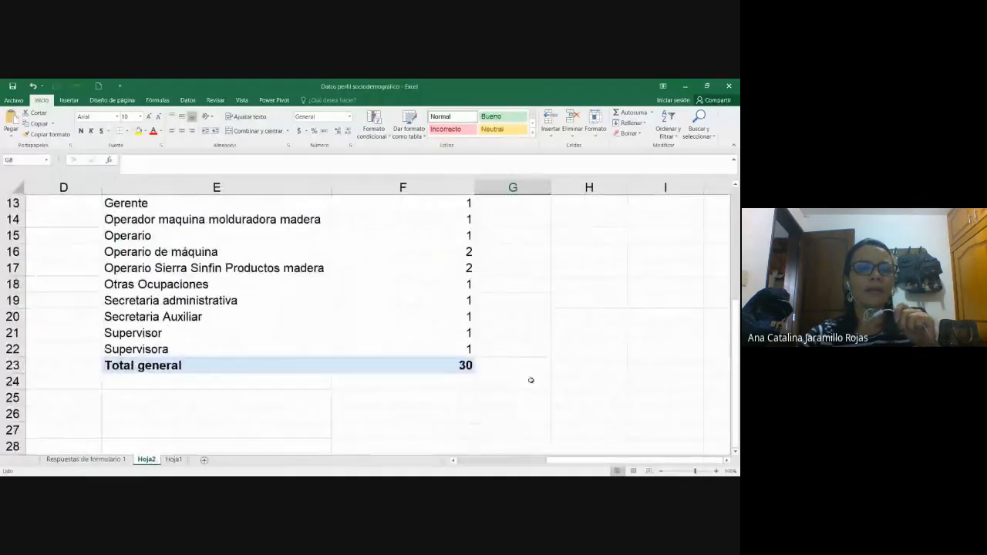
scroll(531, 379, up, 4)
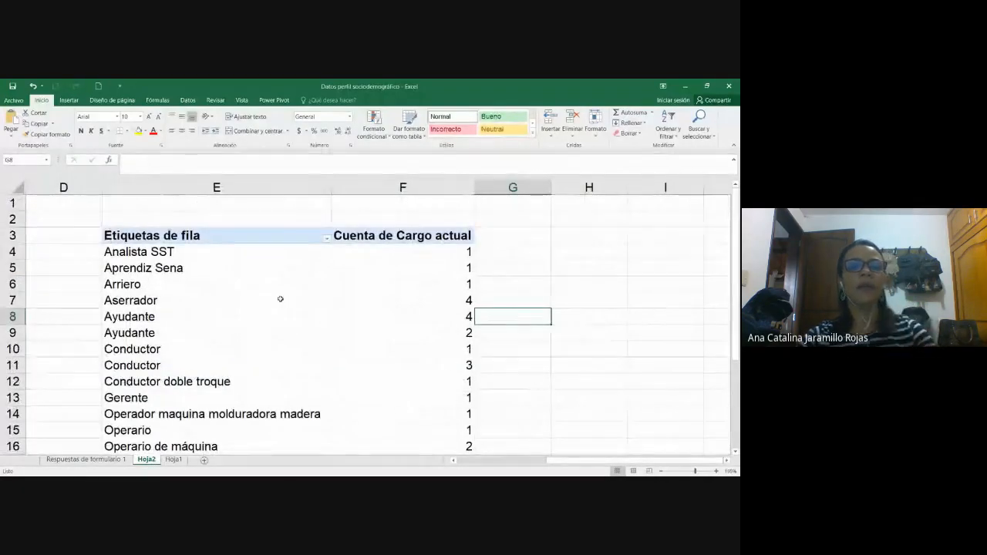
click(171, 252)
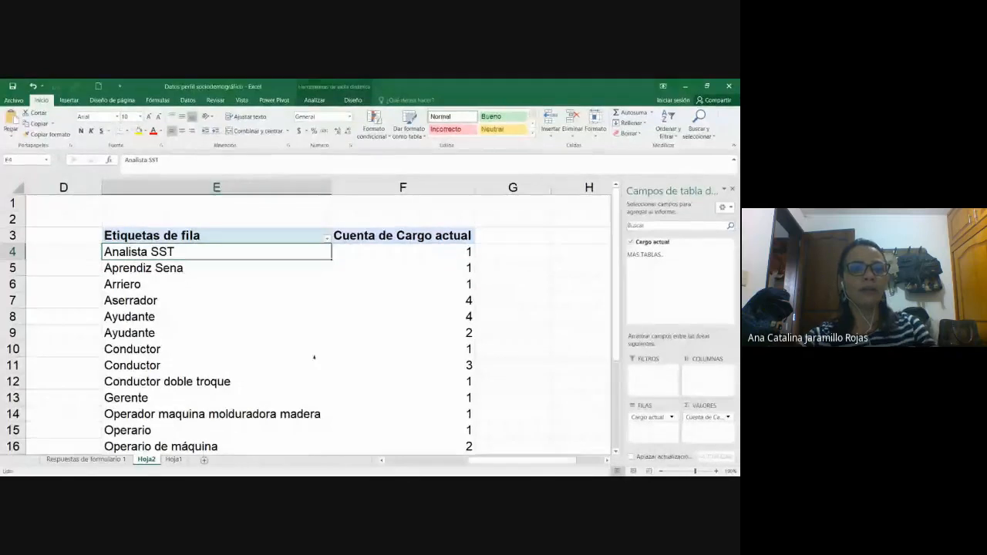
ctrl+click(124, 268)
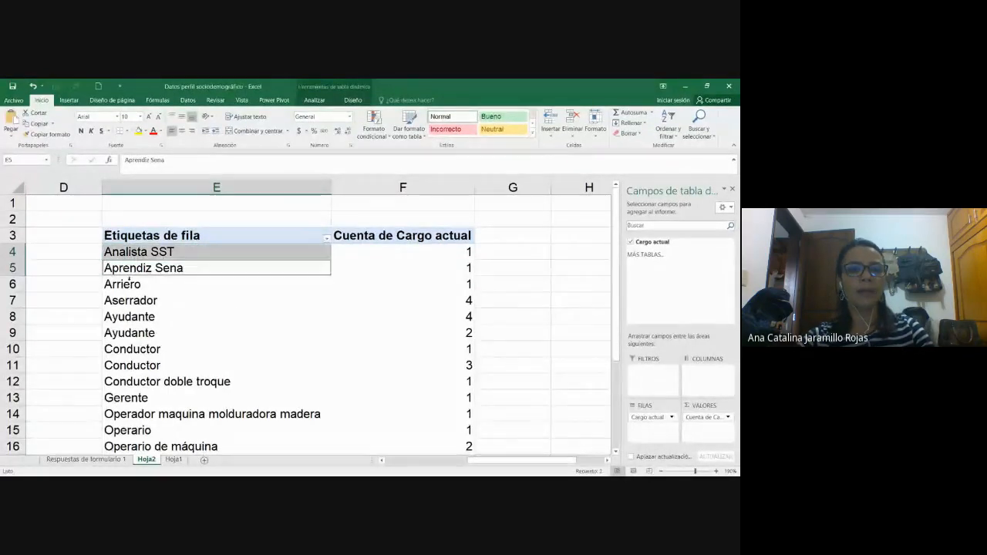
ctrl+click(129, 283)
ctrl+click(132, 300)
ctrl+click(133, 316)
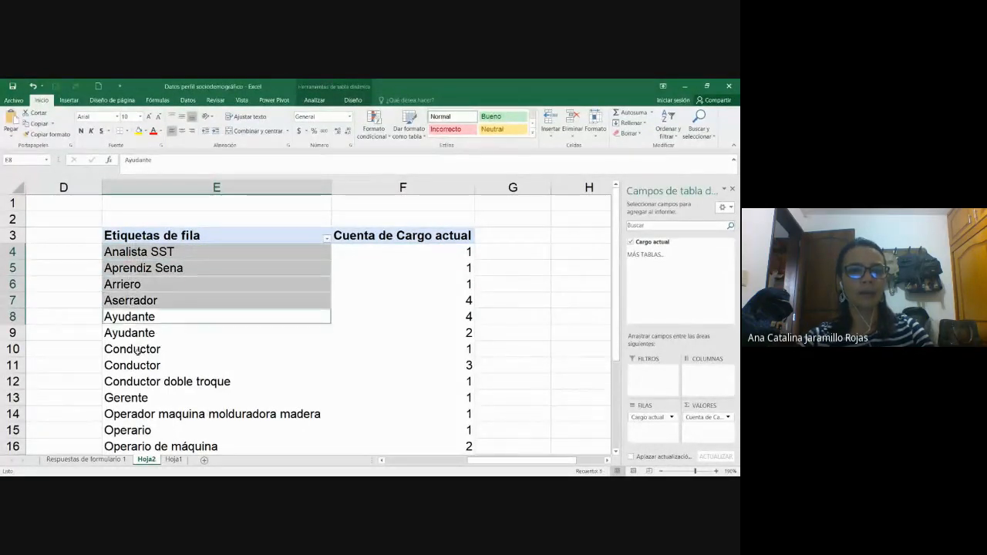
ctrl+click(137, 349)
ctrl+click(144, 383)
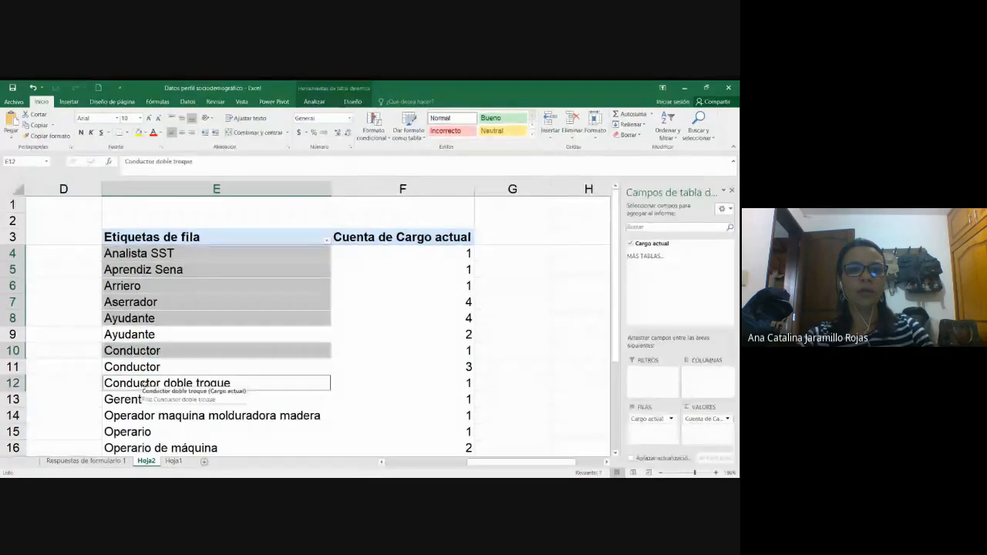
scroll(144, 382, down, 1)
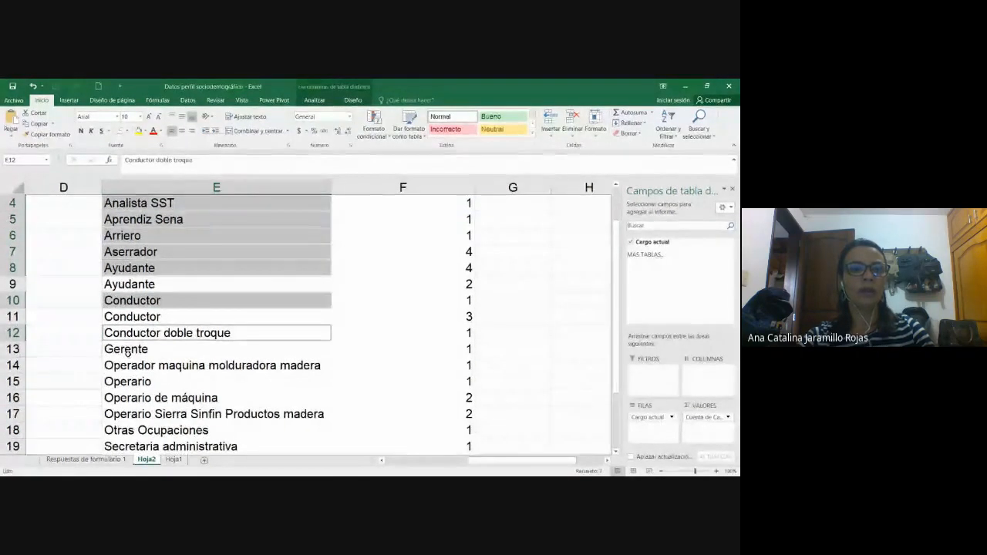
ctrl+click(143, 351)
ctrl+click(218, 367)
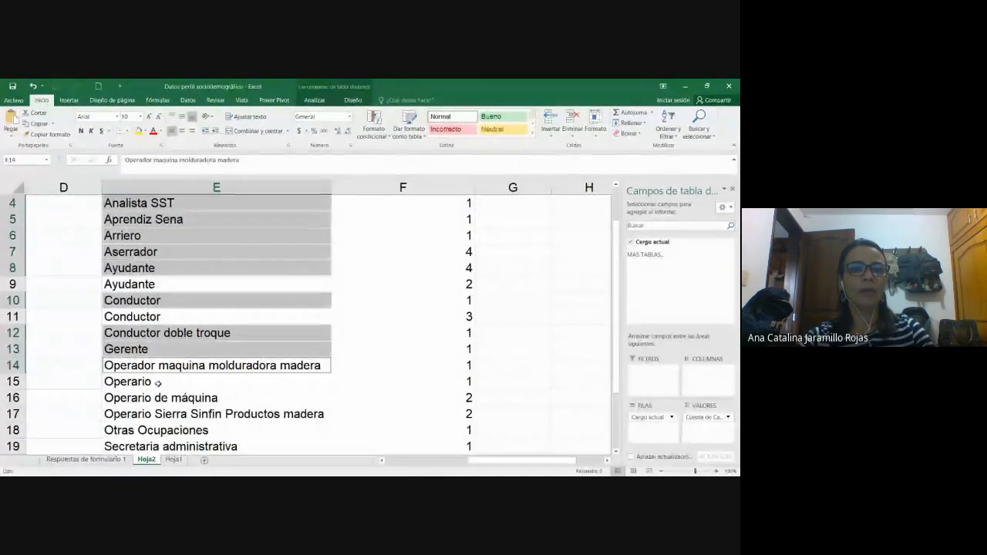
ctrl+click(128, 381)
ctrl+click(158, 398)
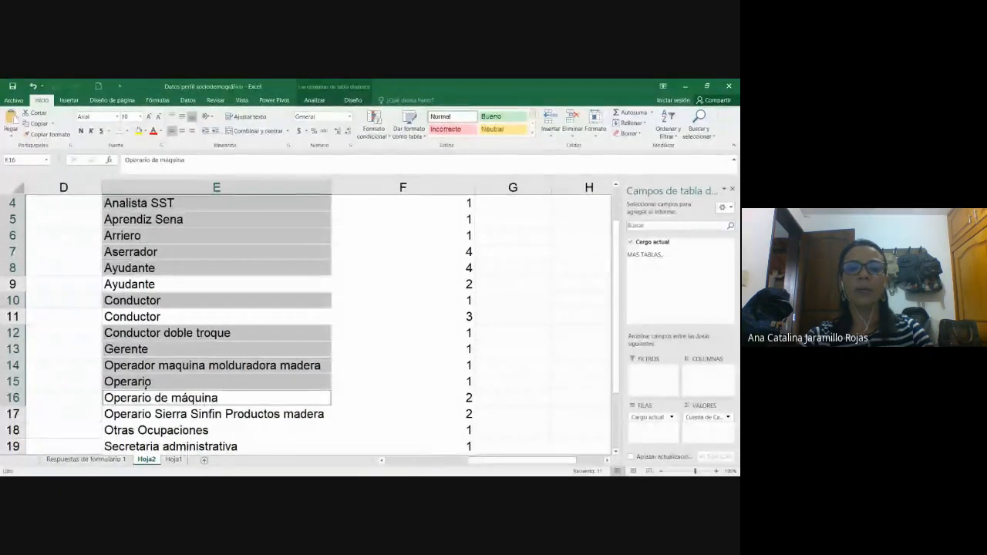
scroll(146, 386, down, 1)
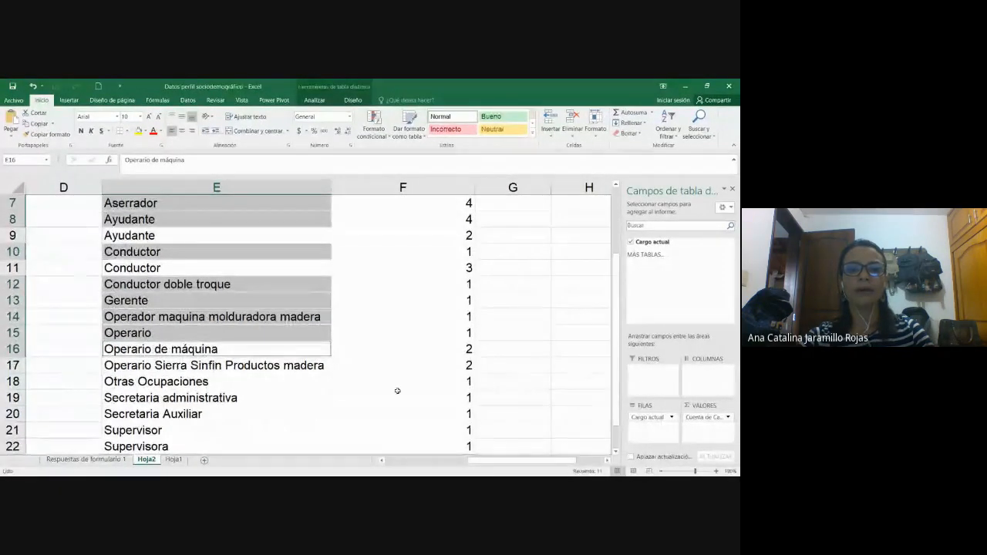
scroll(397, 391, up, 2)
scroll(397, 391, down, 2)
scroll(397, 391, up, 2)
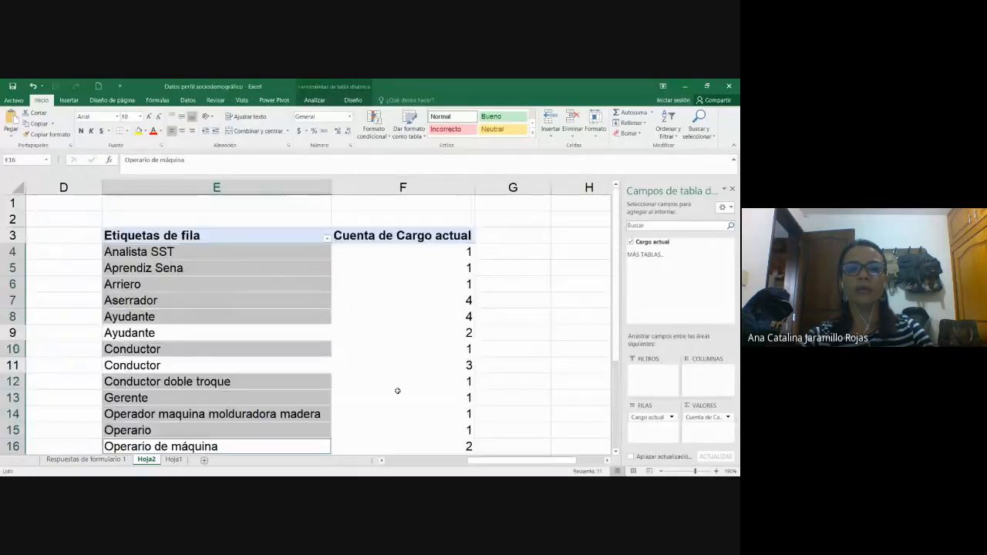
drag(203, 255, 205, 311)
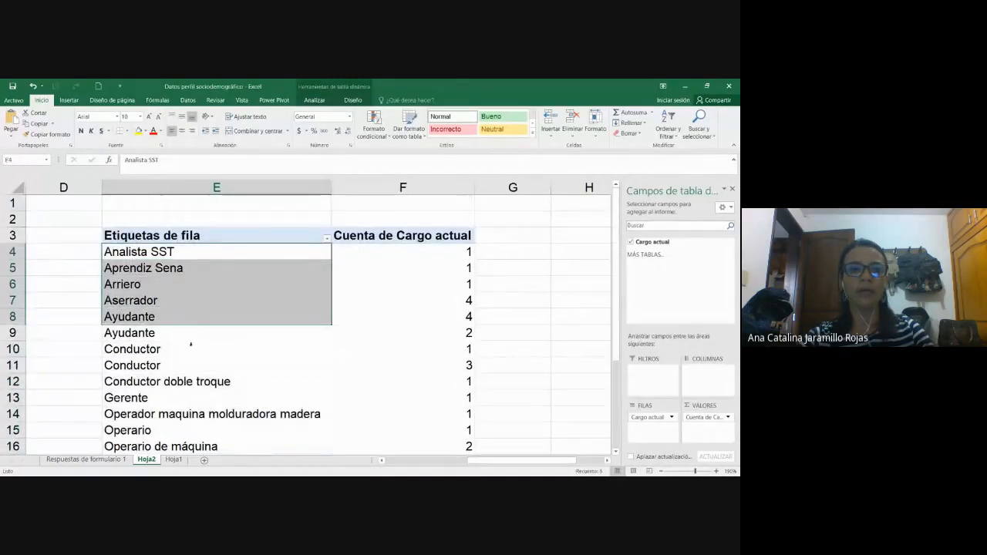
ctrl+click(190, 344)
drag(192, 252, 194, 287)
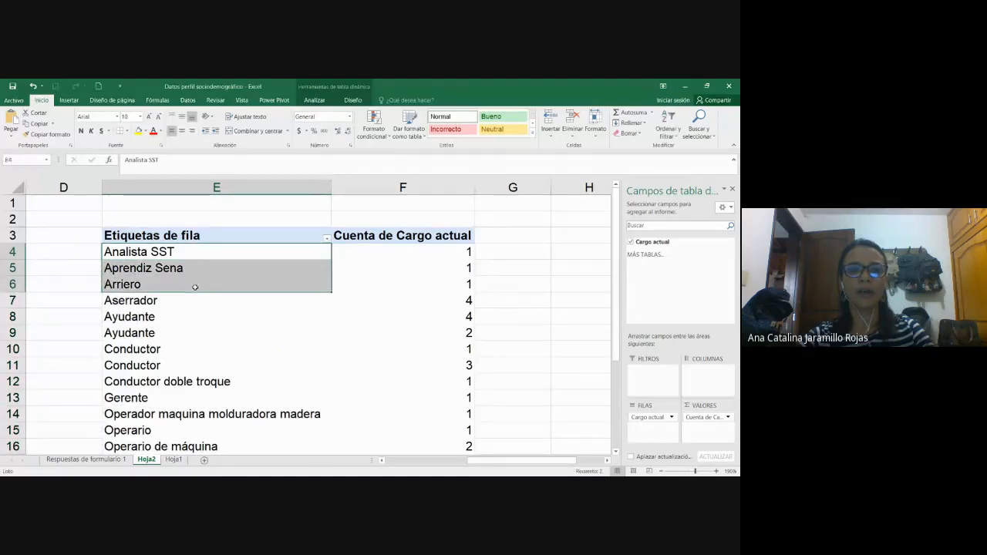
click(524, 256)
click(570, 253)
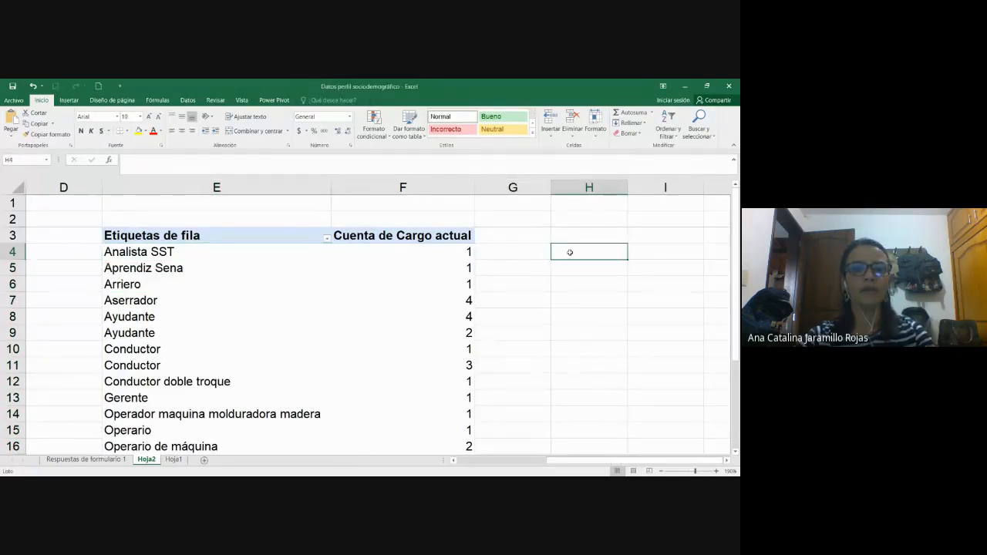
- Copy the Analista SST, Aprendiz Sena and Arriero labels from the pivot table into cells H4, H5 and H6
click(140, 251)
key(ctrl+c)
click(580, 251)
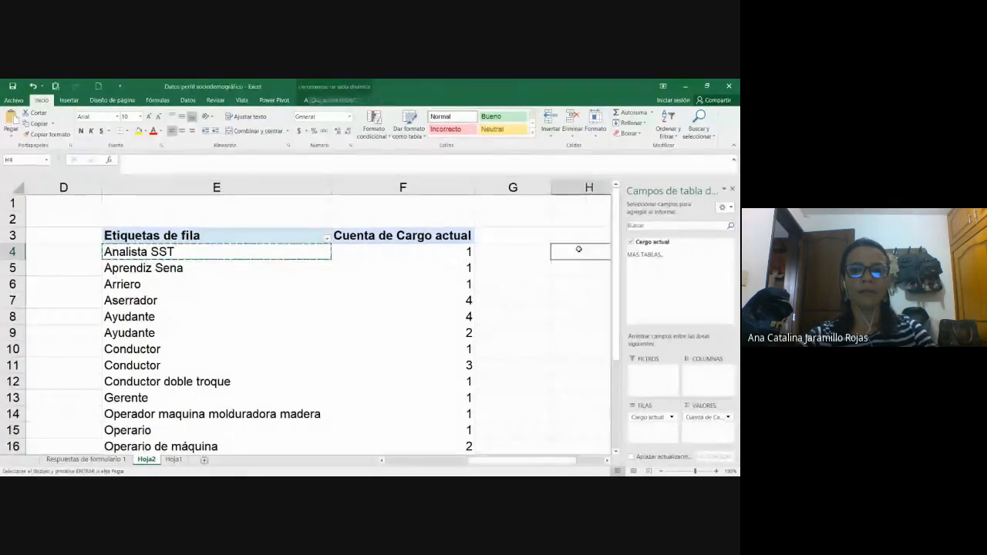
key(ctrl+v)
click(173, 268)
key(ctrl+c)
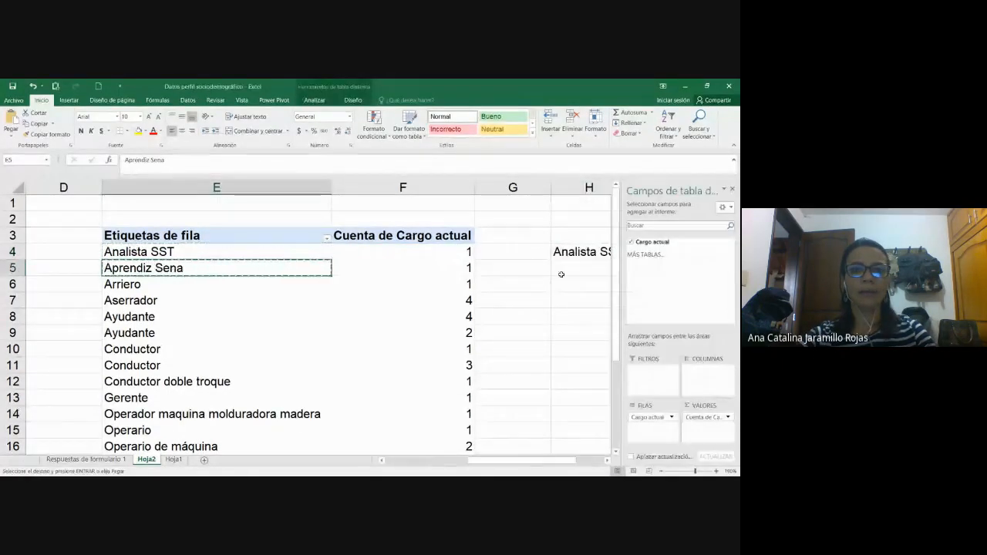
click(567, 269)
key(ctrl+v)
click(185, 285)
key(ctrl+c)
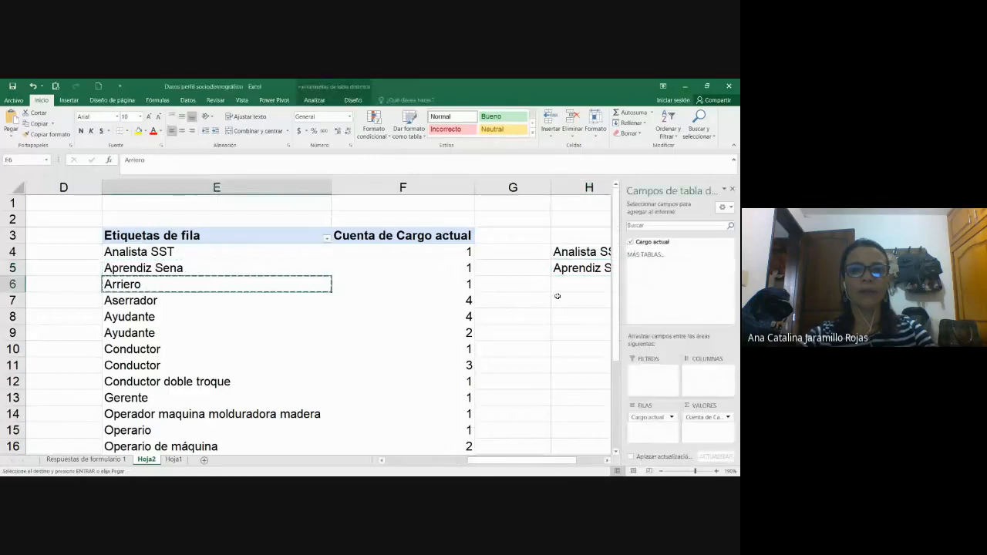
click(577, 285)
key(ctrl+v)
- Copy the Aserrador label and the first Ayudante label from the pivot table into cells H7 and H8
click(165, 300)
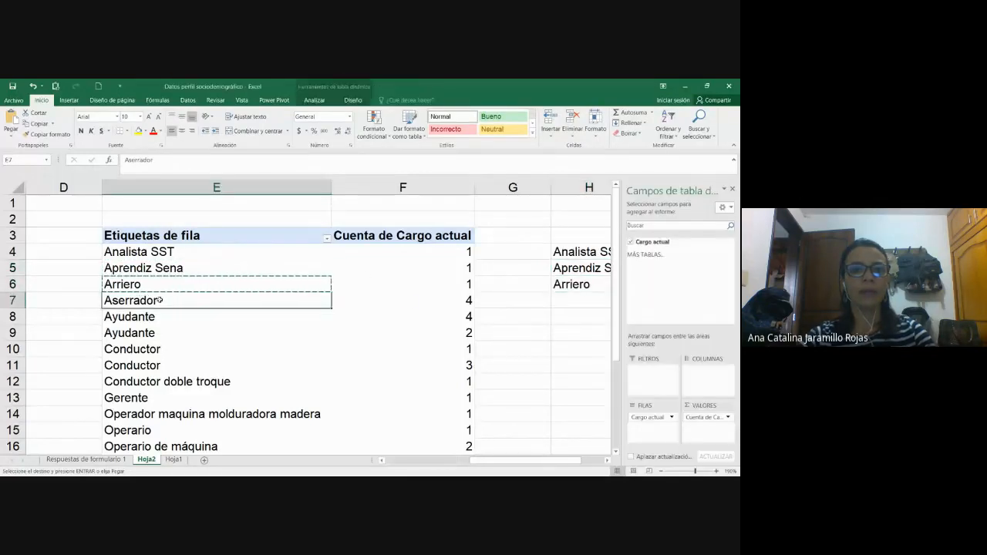
key(ctrl+c)
click(579, 300)
key(ctrl+v)
click(147, 316)
key(ctrl+c)
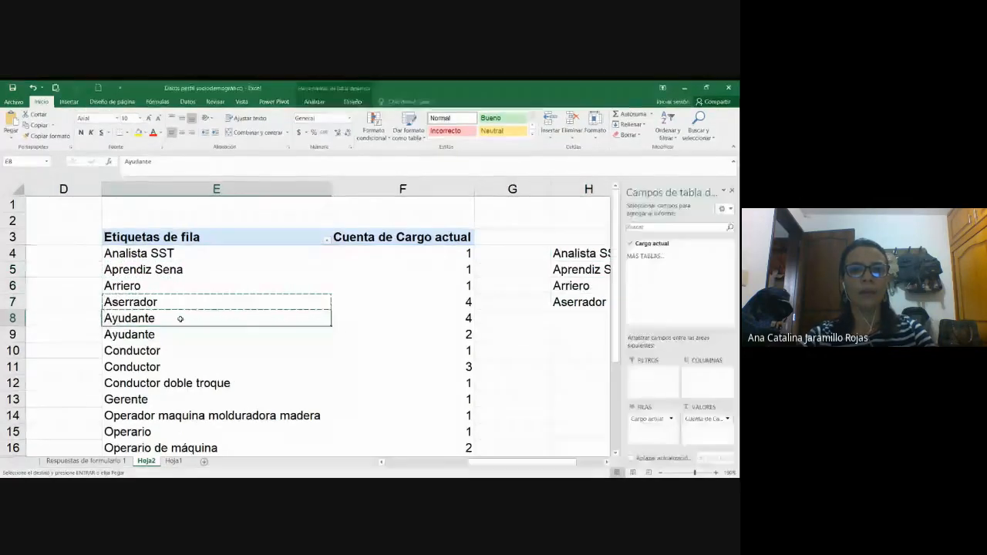
click(570, 317)
key(ctrl+v)
- Copy the first Conductor entry from the pivot table into H9 and clear the extra value in I9
click(124, 349)
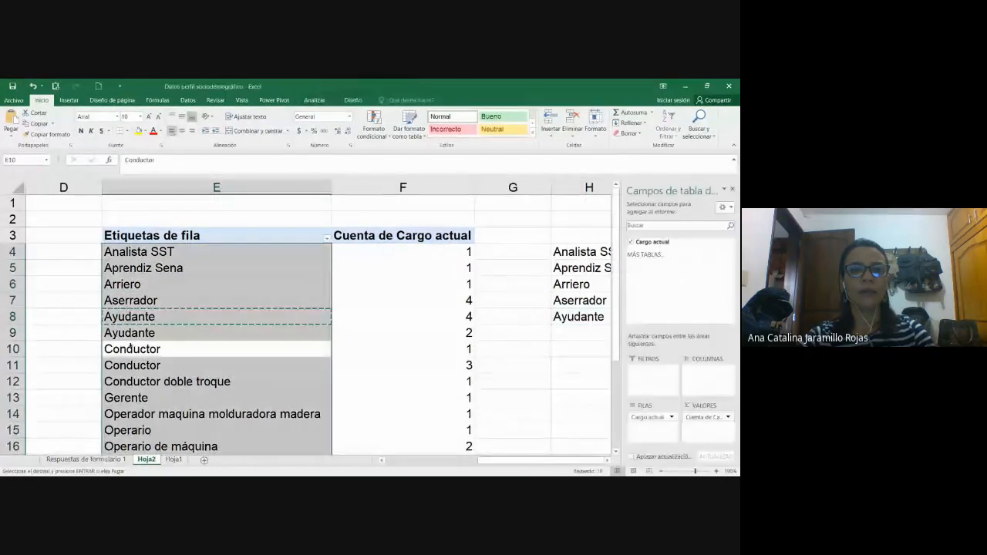
key(ctrl+c)
click(578, 333)
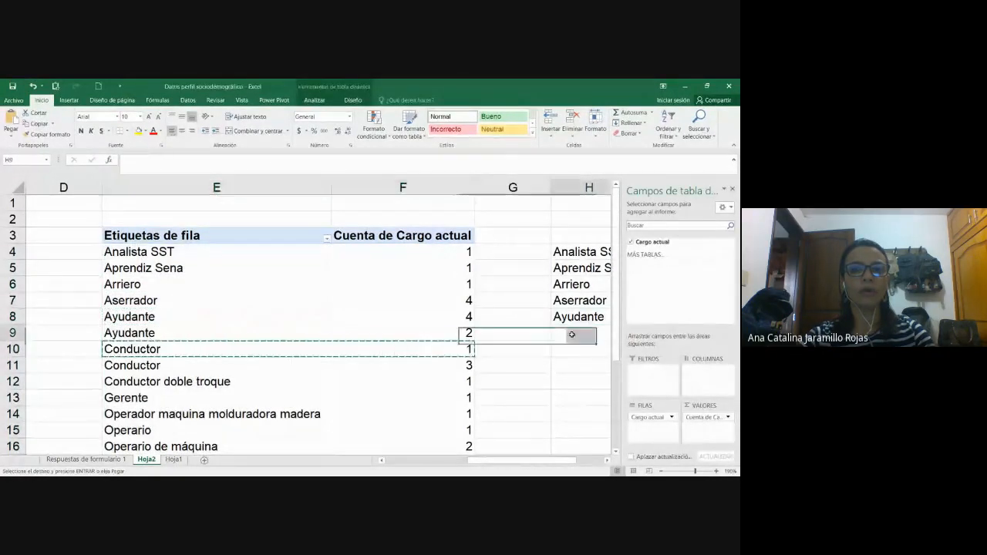
key(ctrl+v)
click(654, 333)
key(Delete)
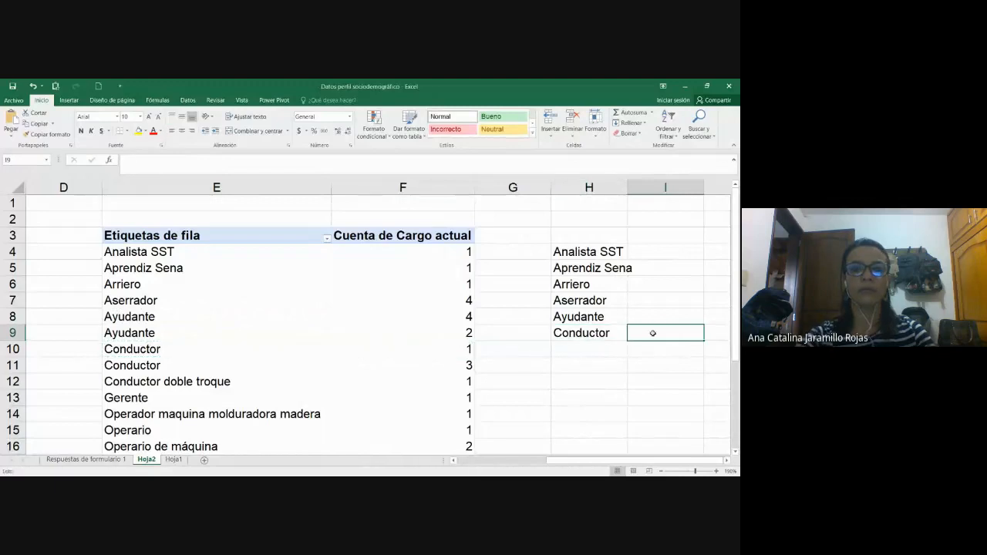
- Copy the Gerente and Operario de máquina labels from the pivot table into cells H10 and H11
click(140, 397)
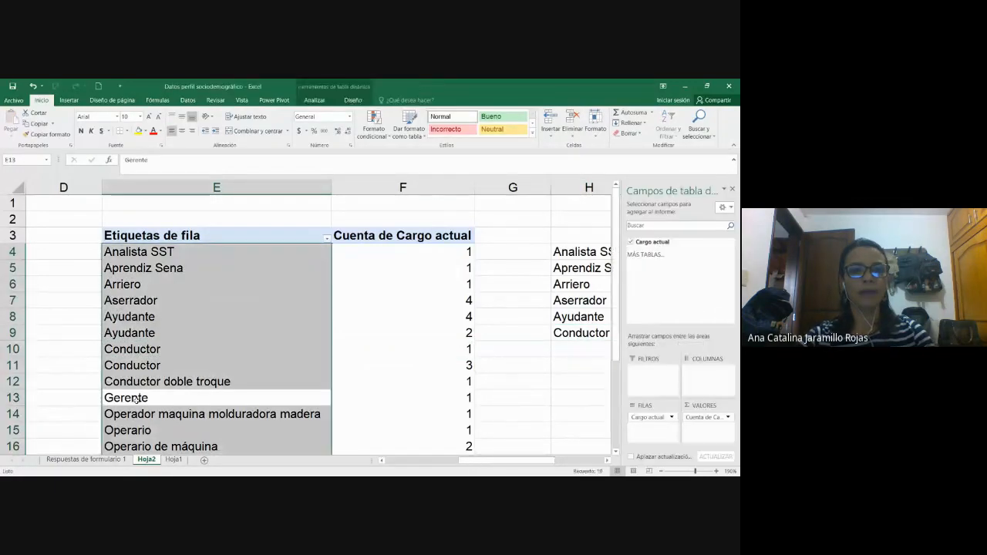
key(ctrl+c)
click(571, 349)
key(ctrl+v)
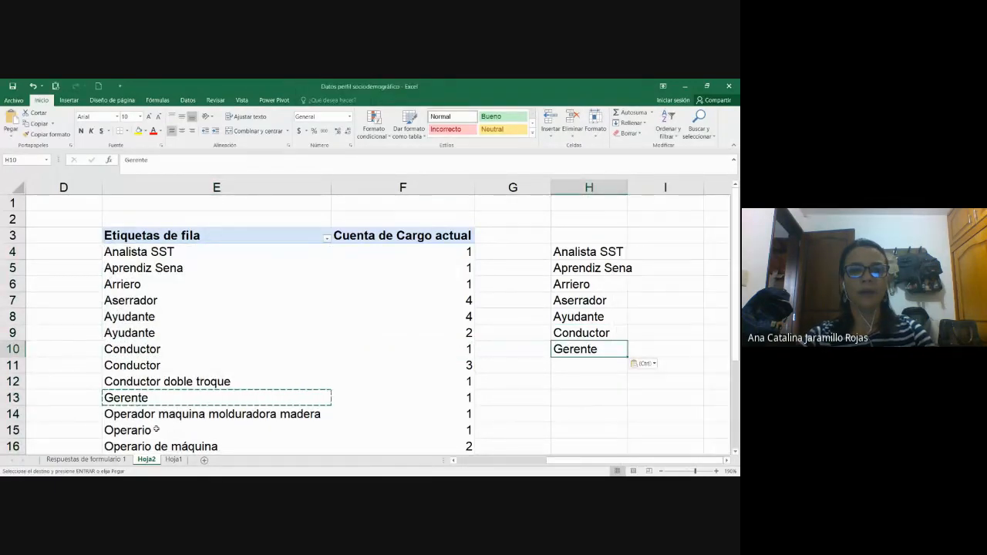
click(156, 430)
scroll(156, 429, down, 1)
click(158, 398)
key(ctrl+c)
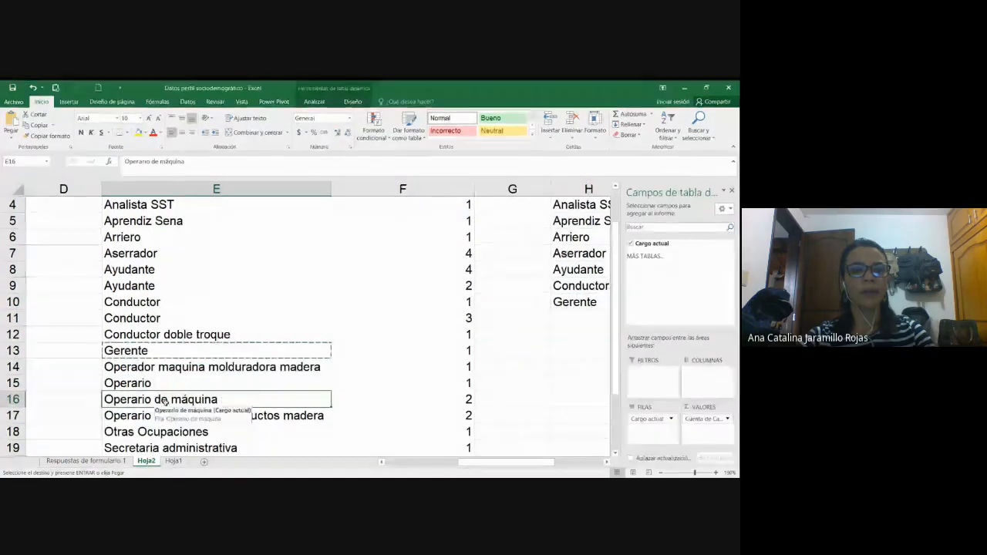
click(570, 316)
key(ctrl+v)
- Copy the Otras Ocupaciones and Secretaria administrativa labels from the pivot table into cells H12 and H13
click(159, 430)
key(ctrl+space)
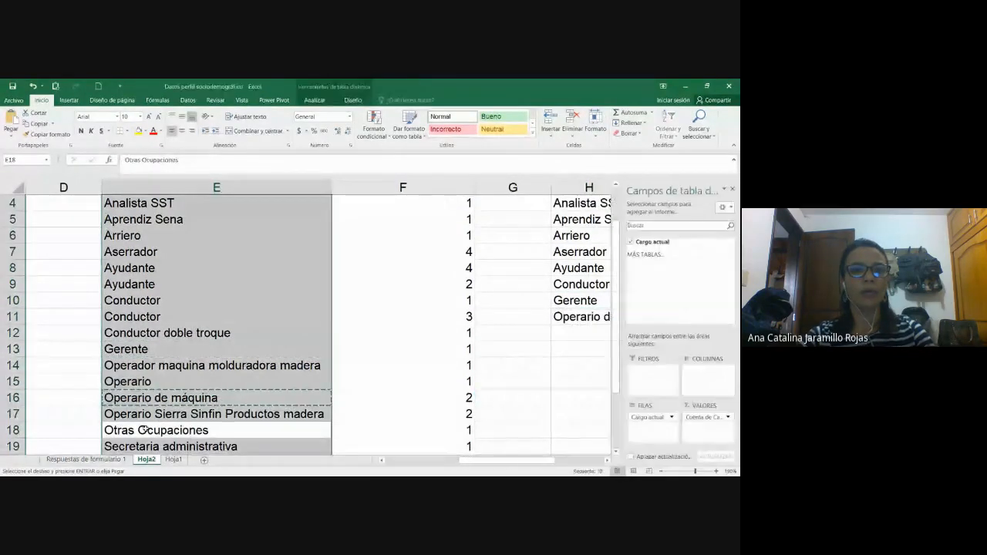
click(159, 424)
key(ctrl+c)
click(572, 330)
key(ctrl+v)
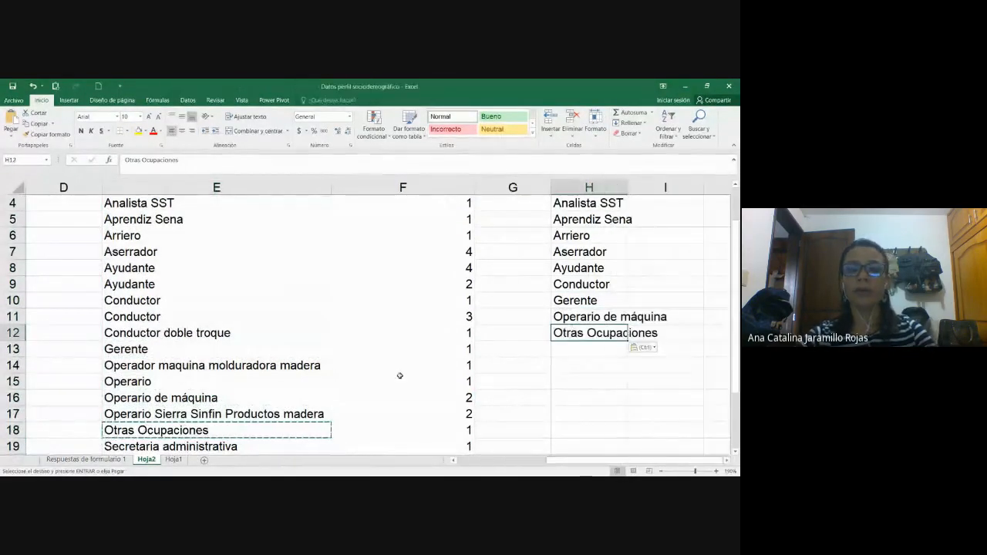
scroll(231, 409, down, 1)
click(155, 397)
key(ctrl+c)
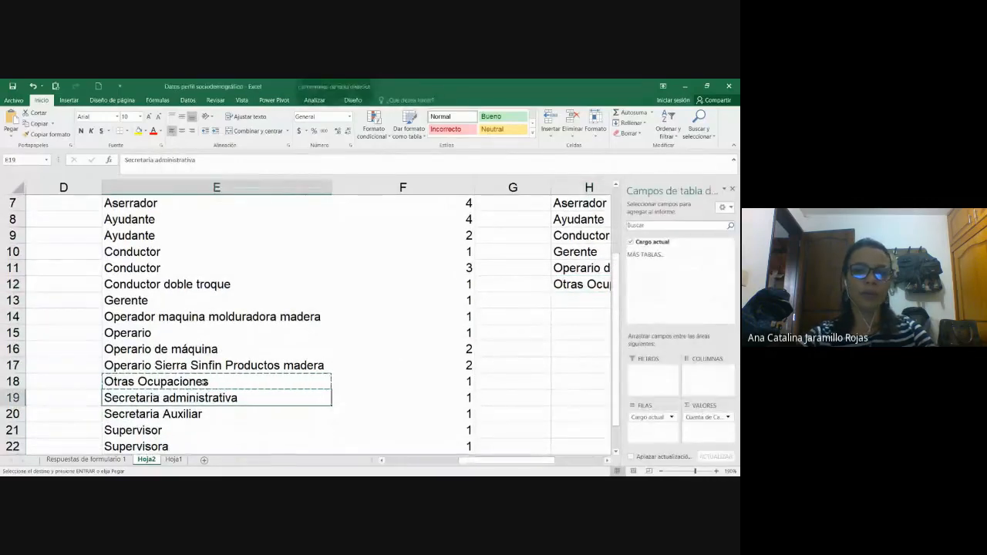
click(574, 300)
key(ctrl+v)
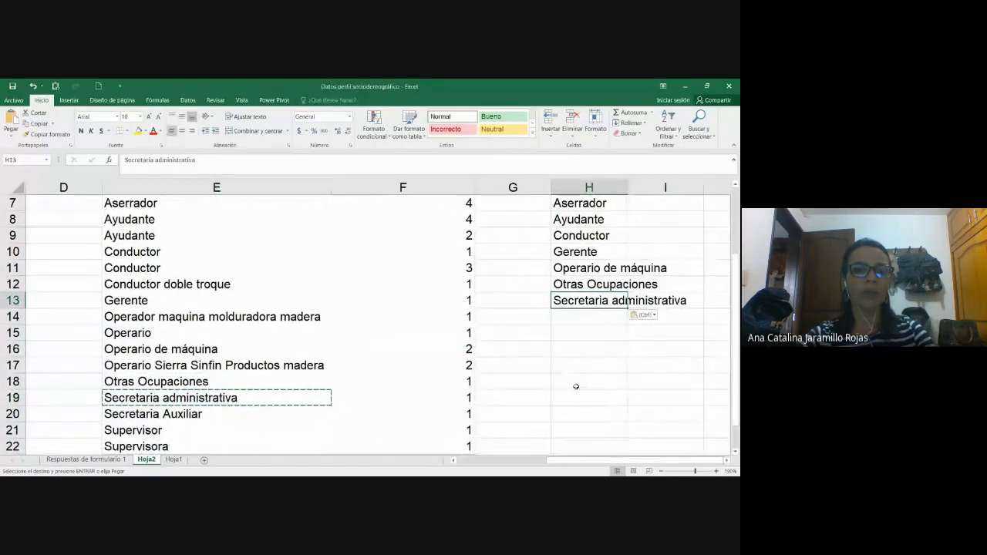
- Shorten the job position in cell H13 to Secretaria
scroll(575, 386, down, 1)
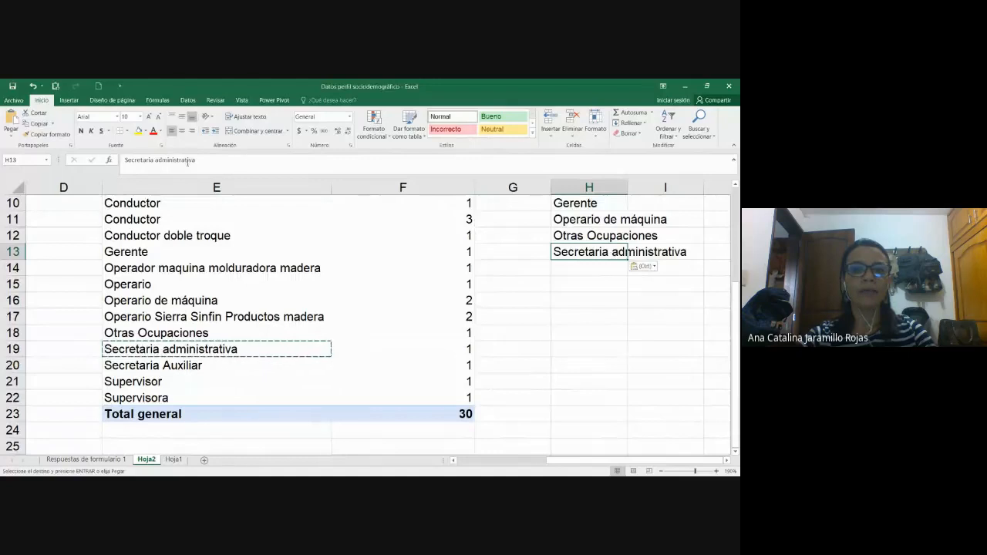
double_click(613, 253)
drag(155, 159, 349, 164)
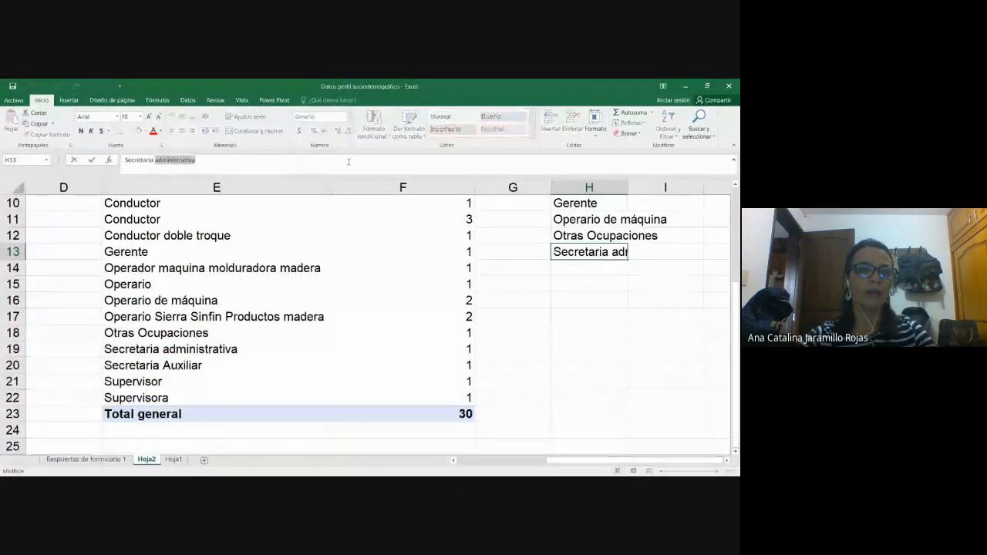
key(Delete)
key(Return)
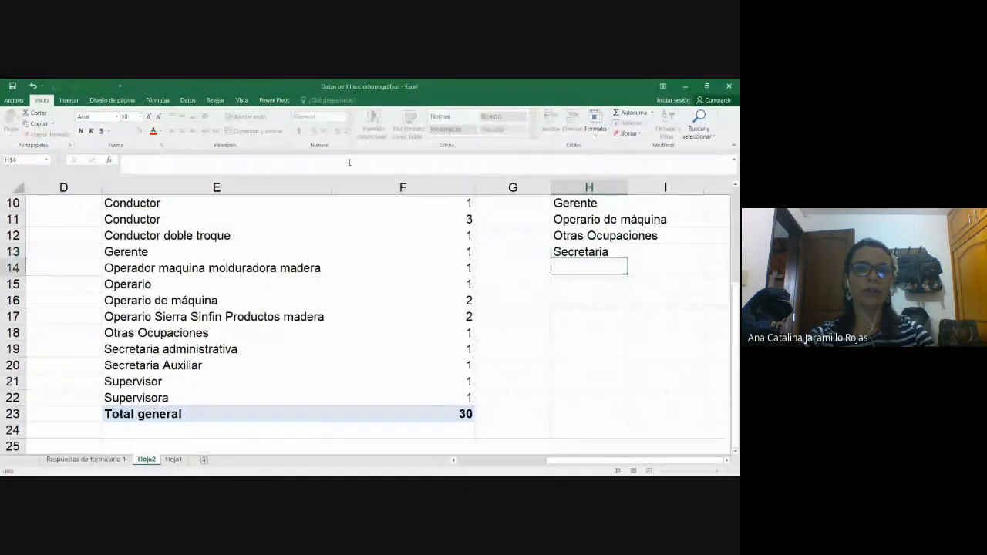
- Copy the Supervisor label from the pivot table into H14 and reword it as Supervisor(a)
click(231, 383)
key(ctrl+c)
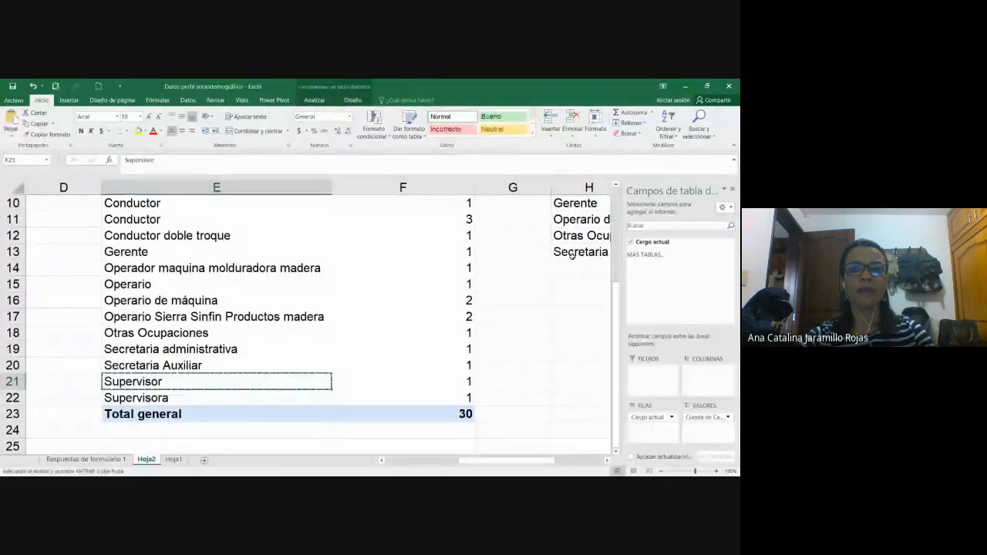
click(609, 269)
key(ctrl+v)
double_click(615, 269)
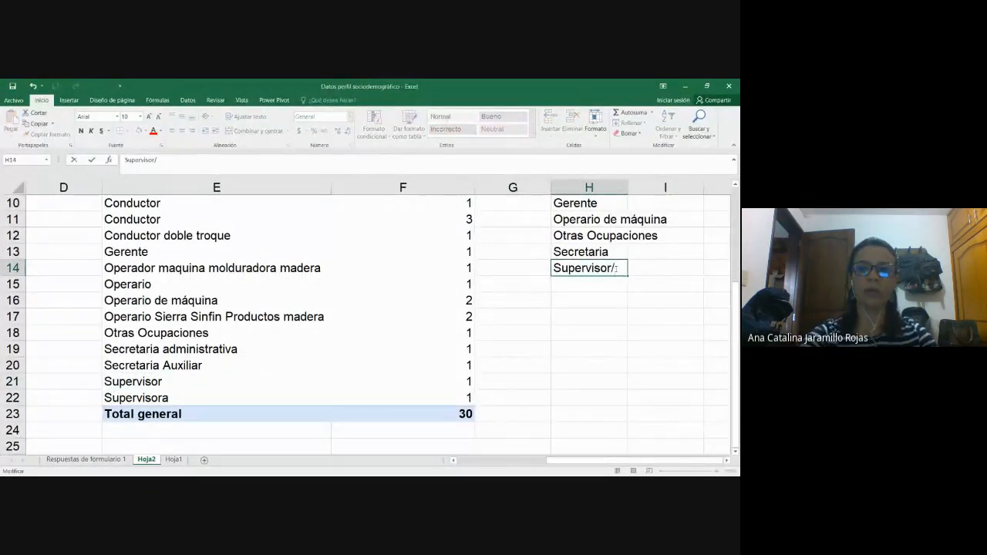
text((a))
key(Tab)
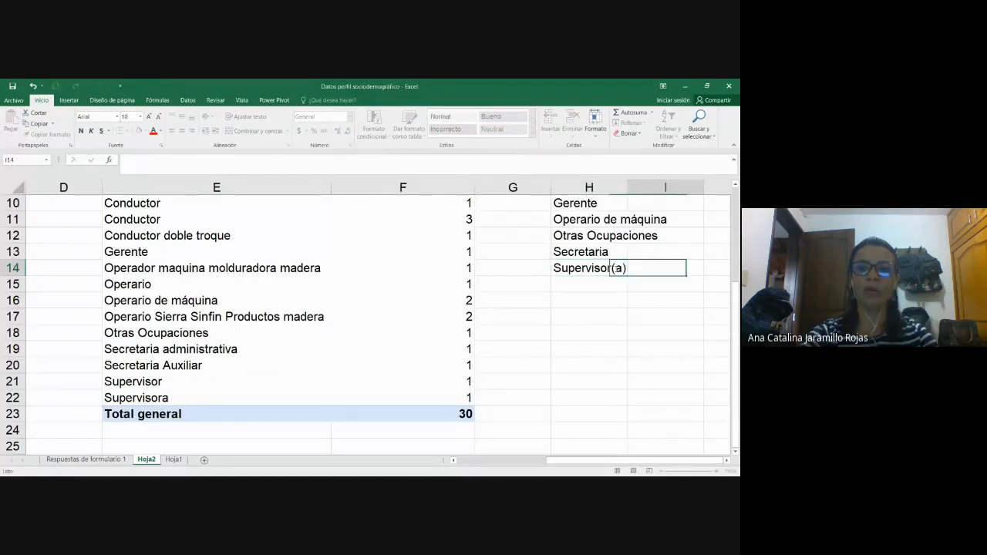
key(shift+Tab)
- Compare the job positions in the pivot table with the consolidated list in H4:H14
drag(181, 382, 180, 401)
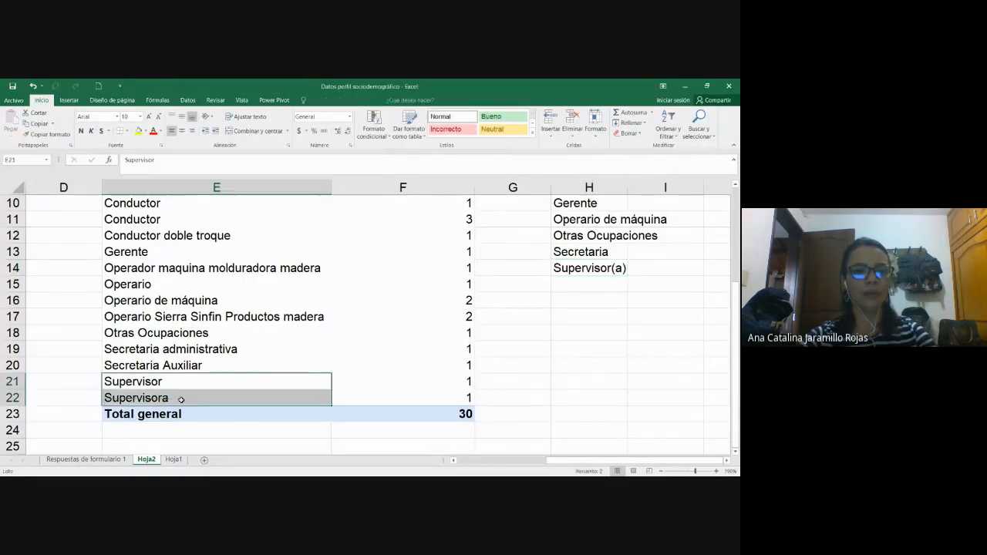
click(528, 398)
scroll(529, 398, up, 3)
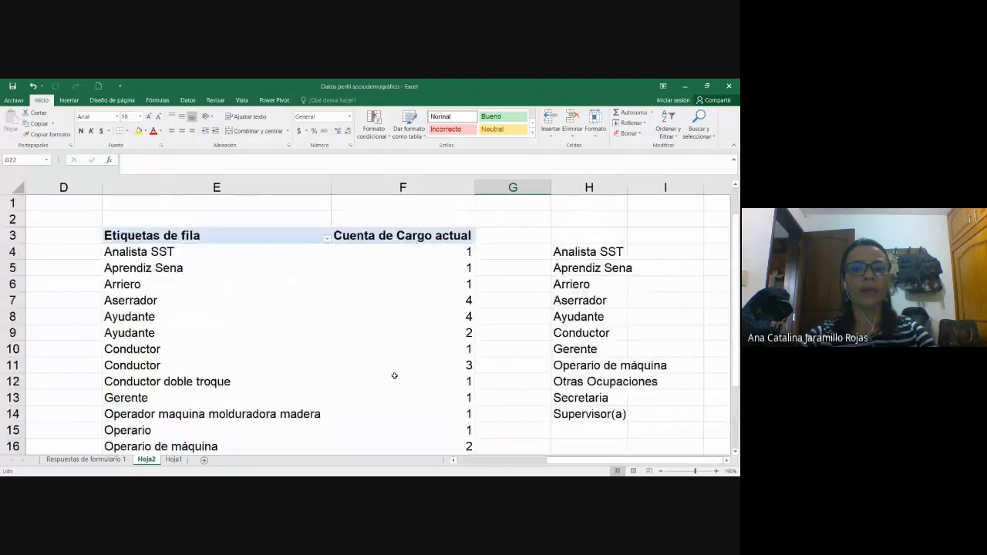
click(186, 254)
scroll(185, 332, down, 4)
drag(177, 351, 178, 251)
scroll(504, 374, down, 7)
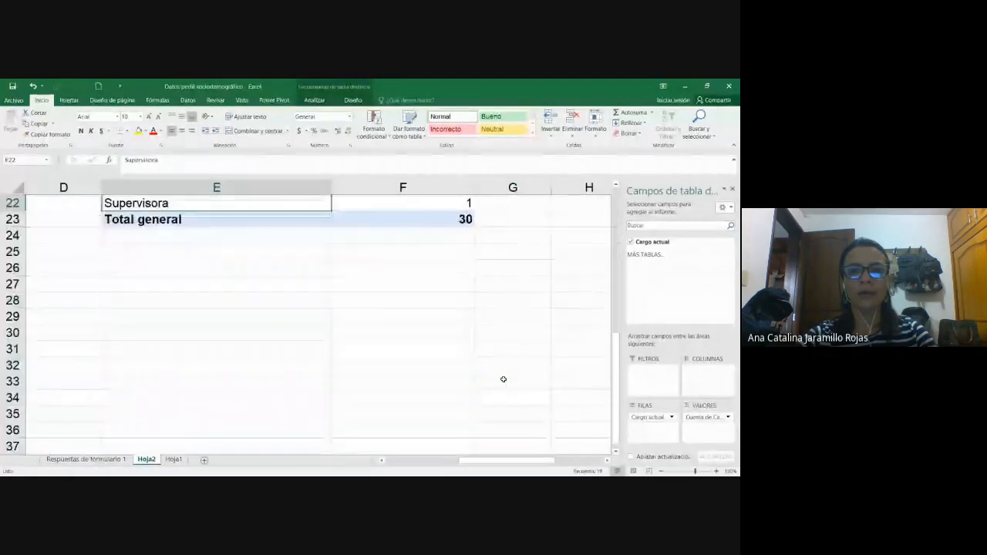
scroll(503, 378, up, 7)
drag(530, 465, 555, 465)
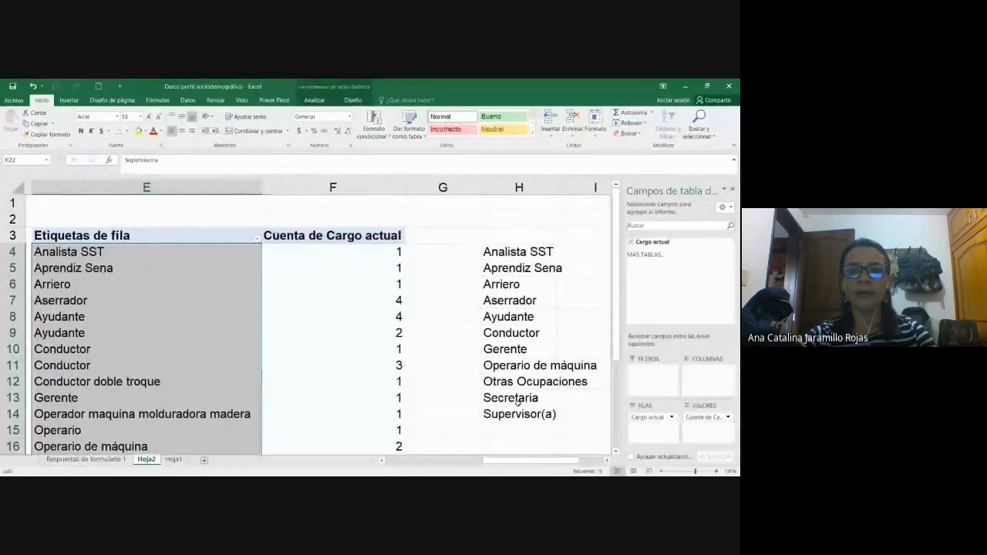
drag(512, 252, 513, 416)
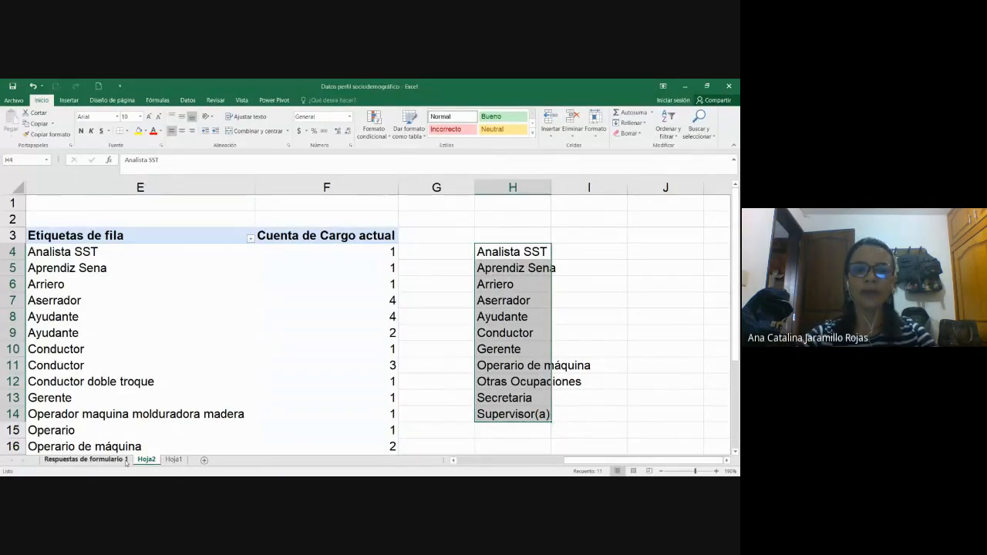
- Highlight the Cargo actual header in L2 of the Respuestas de formulario 1 sheet with yellow fill
click(86, 459)
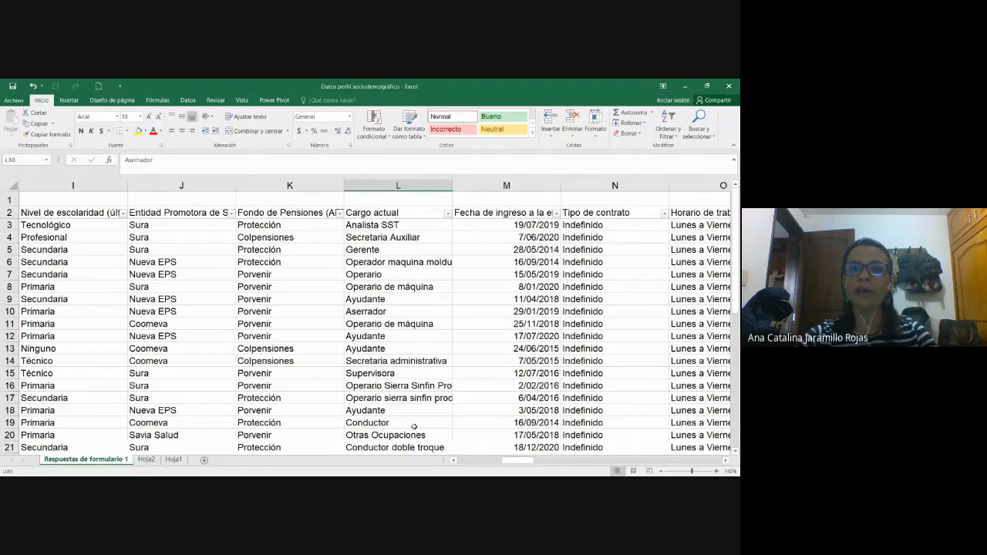
click(401, 213)
scroll(409, 215, up, 2)
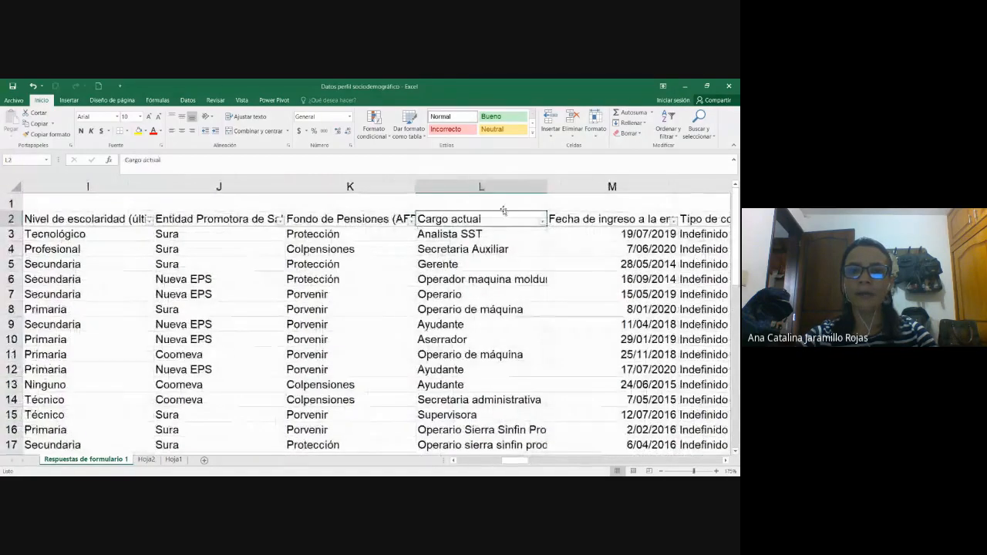
click(140, 133)
click(505, 186)
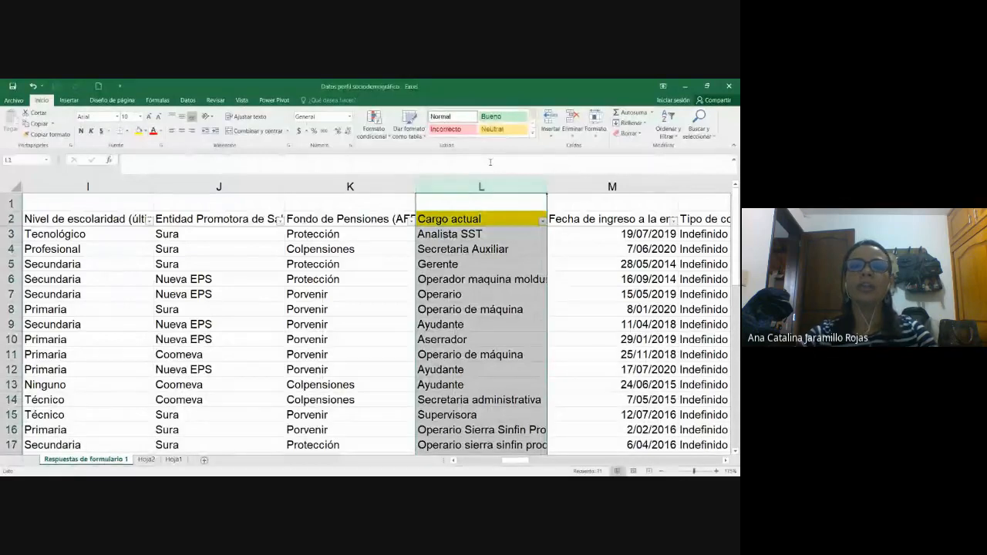
click(494, 234)
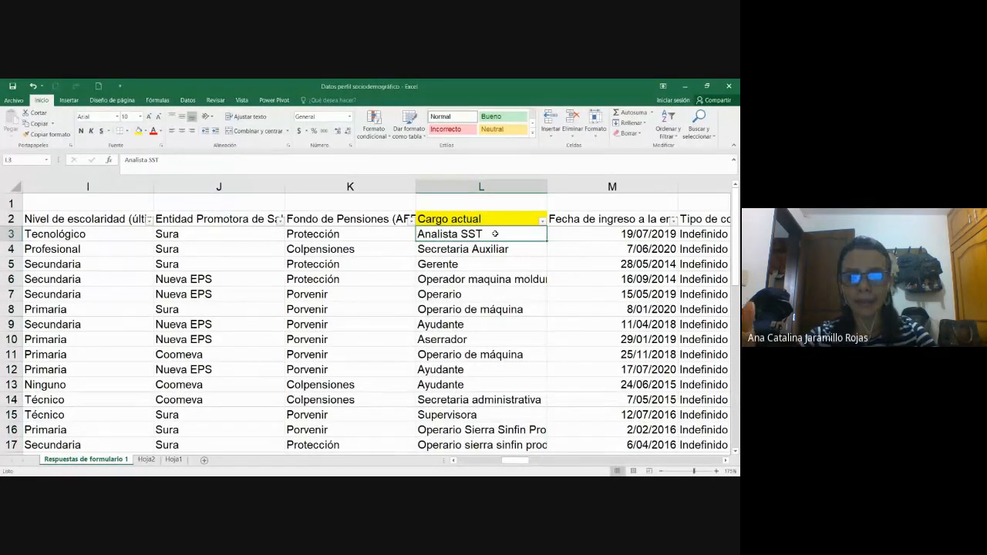
key(ctrl+shift+Down)
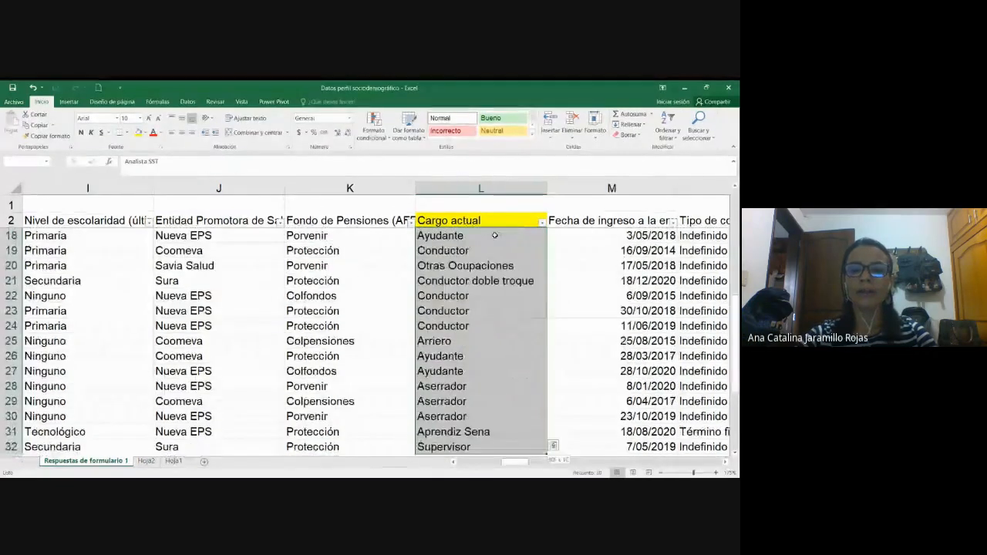
key(ctrl+shift+Down)
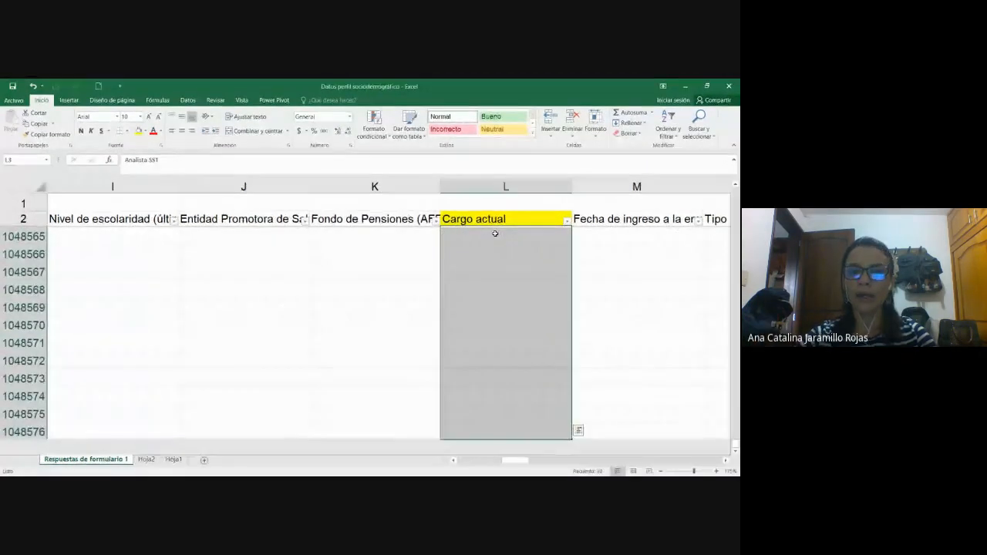
drag(735, 431, 735, 197)
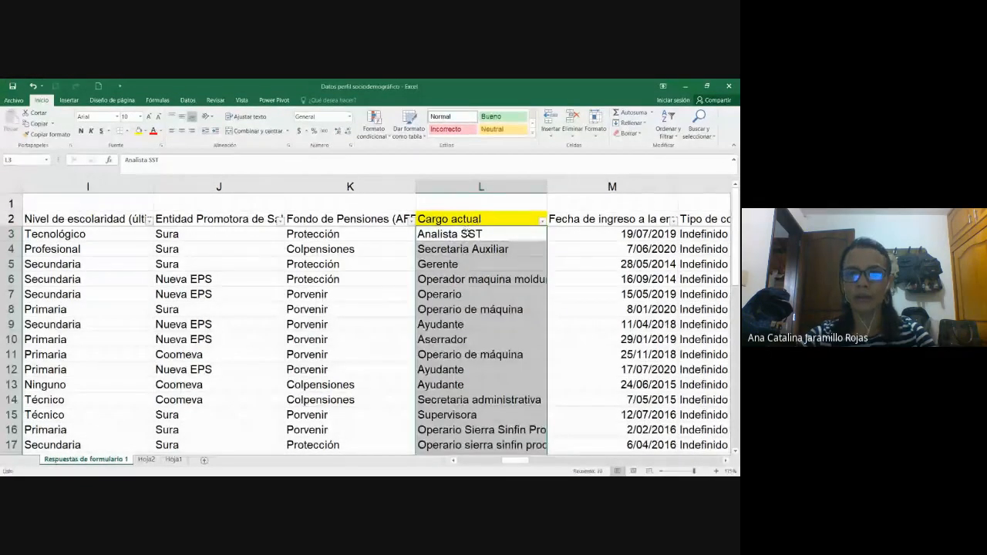
click(468, 236)
click(478, 218)
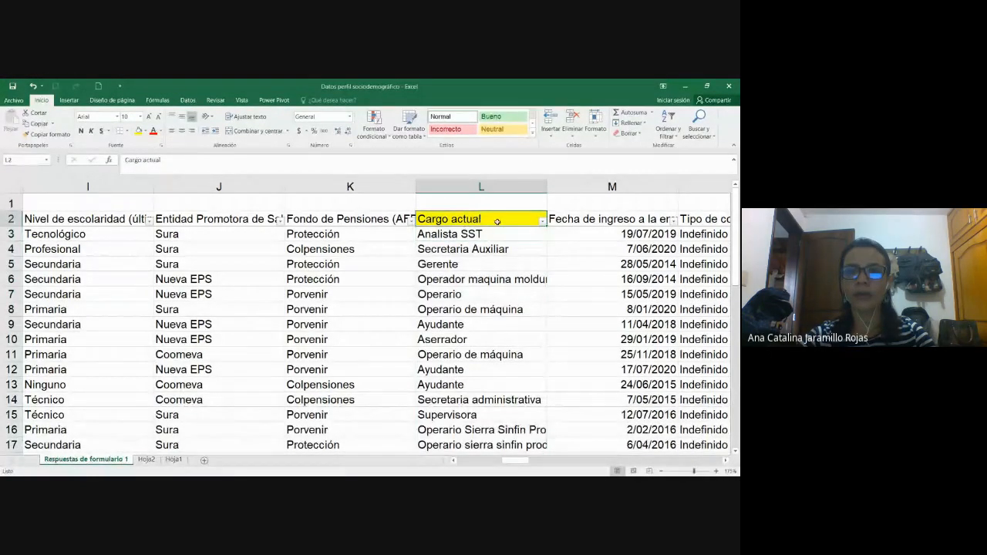
click(471, 234)
click(465, 219)
click(471, 235)
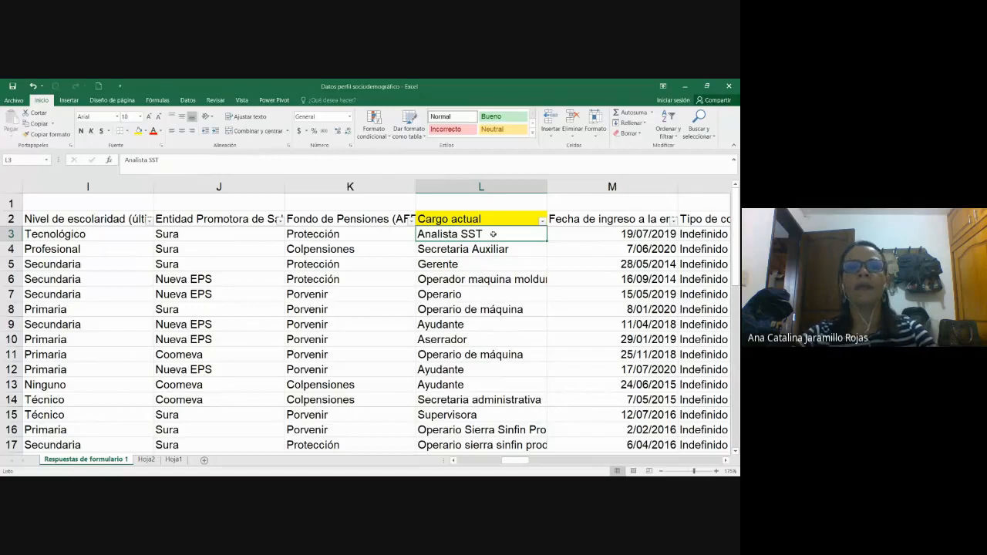
key(ctrl+shift+Down)
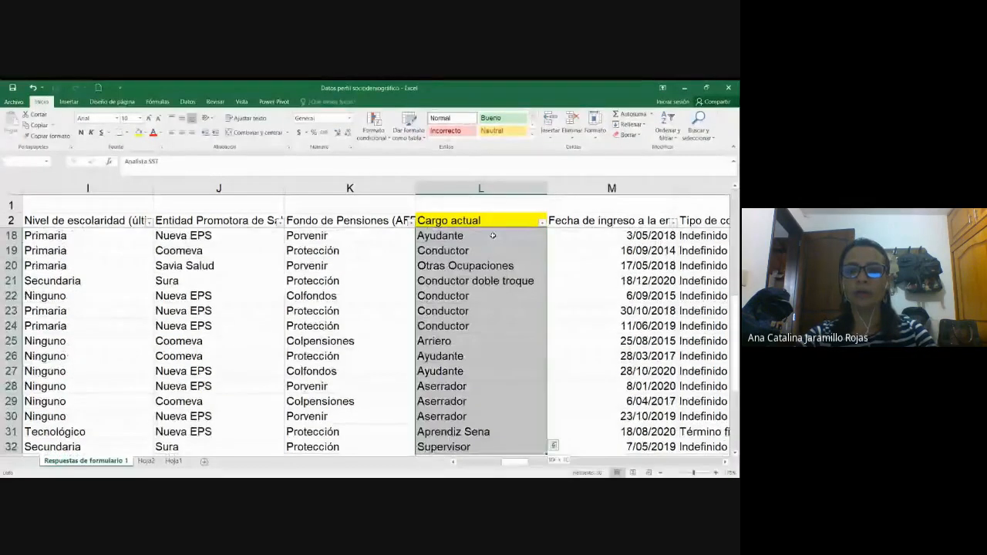
key(ctrl+shift+Down)
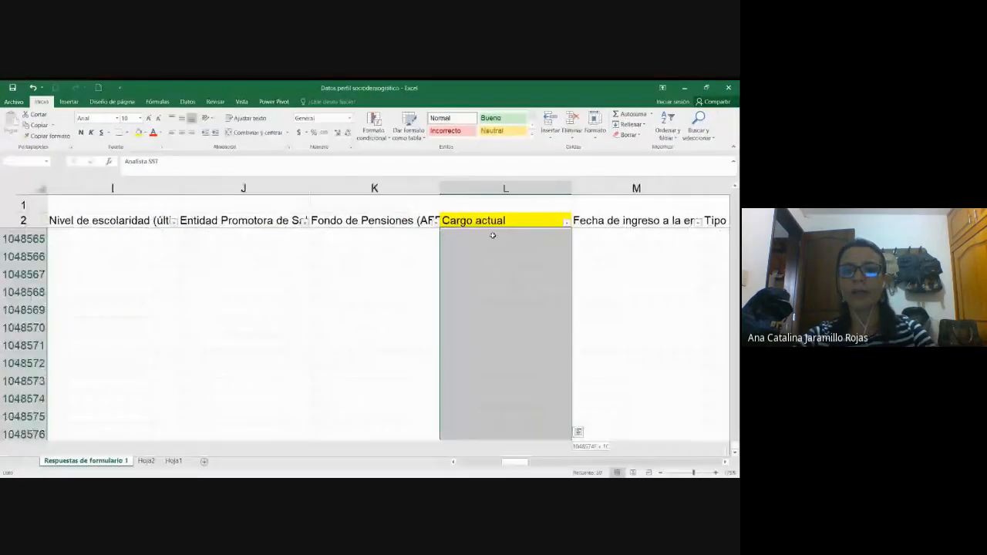
key(ctrl+Up)
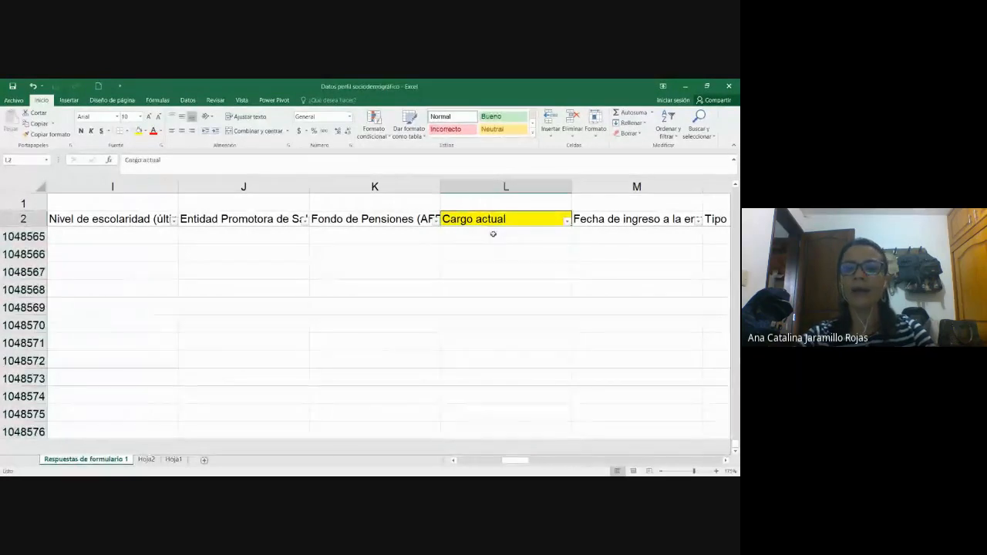
- Apply list data validation to column L from L3 down to the sheet's last row, using Hoja2 cells H4:H14 as the source
key(Down)
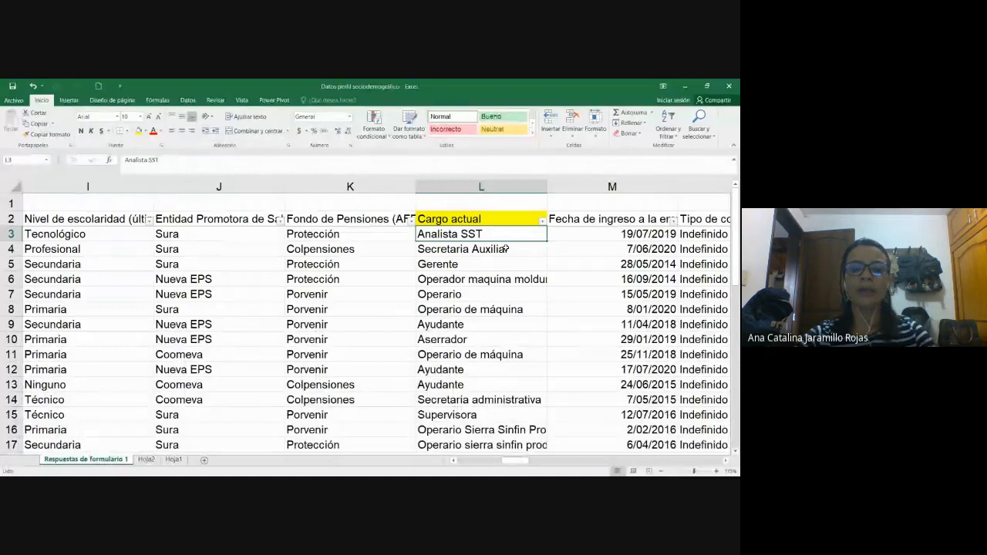
key(ctrl+shift+Down)
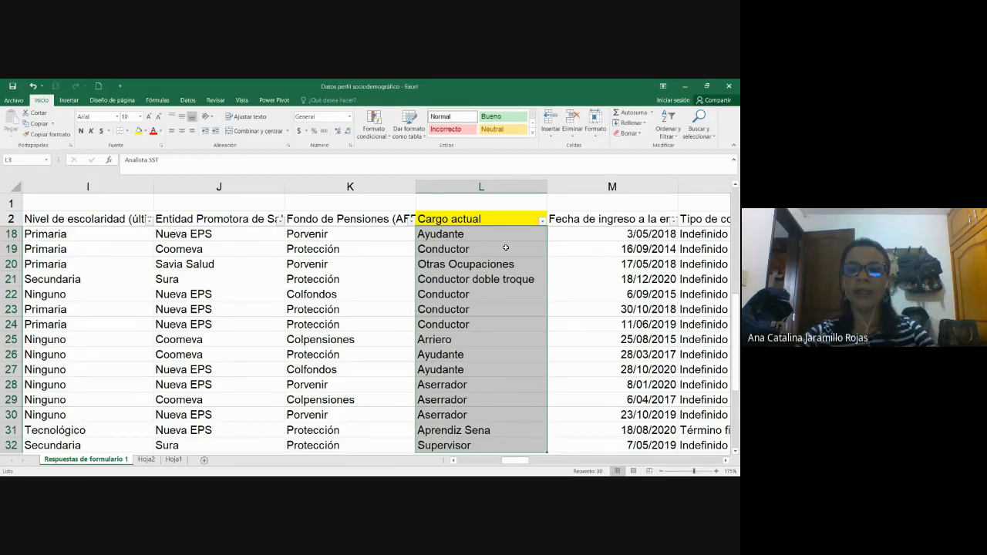
key(ctrl+shift+Down)
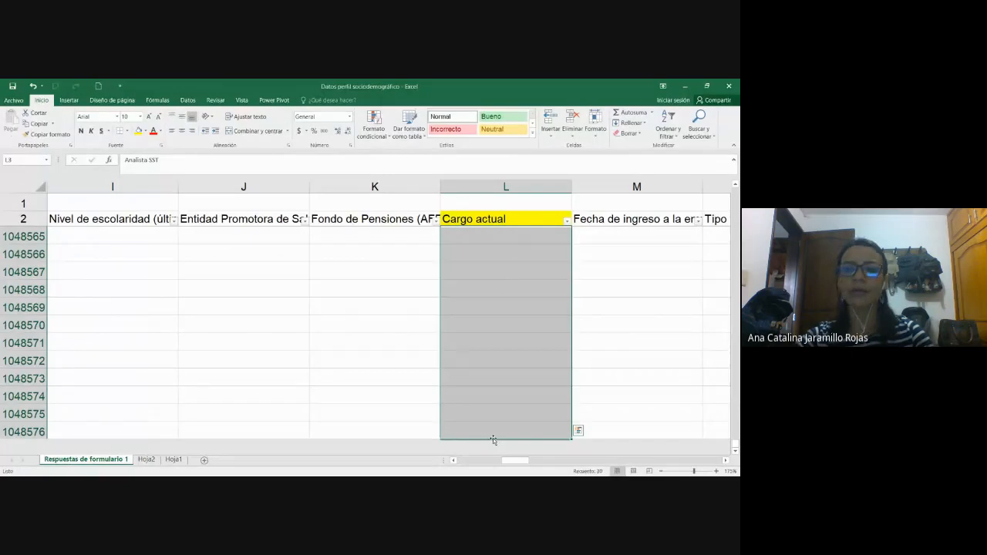
click(491, 185)
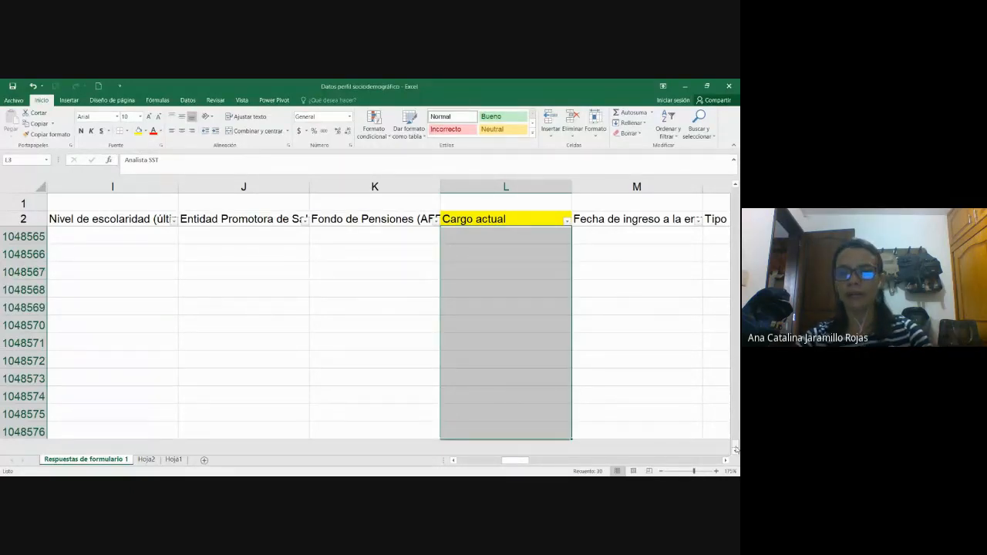
drag(735, 447, 540, 185)
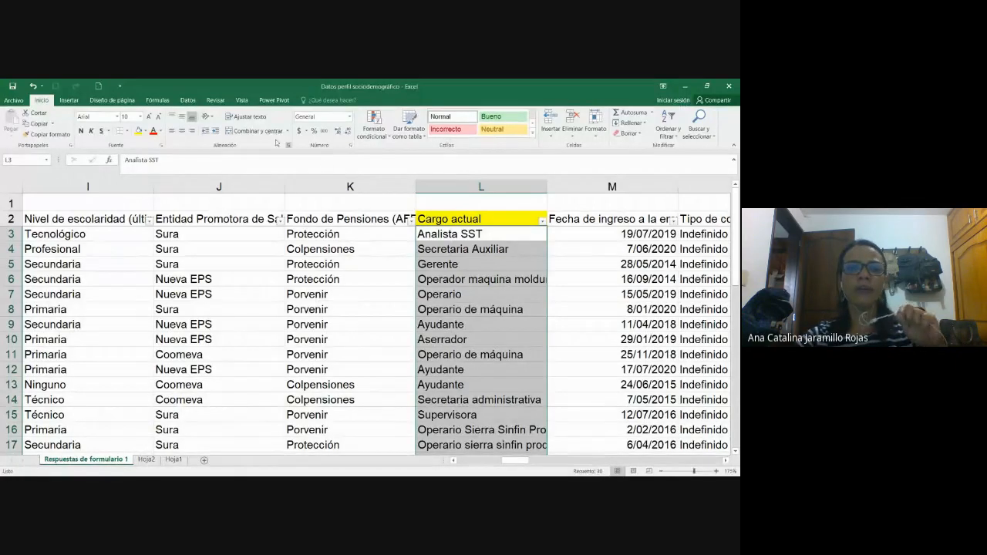
click(187, 101)
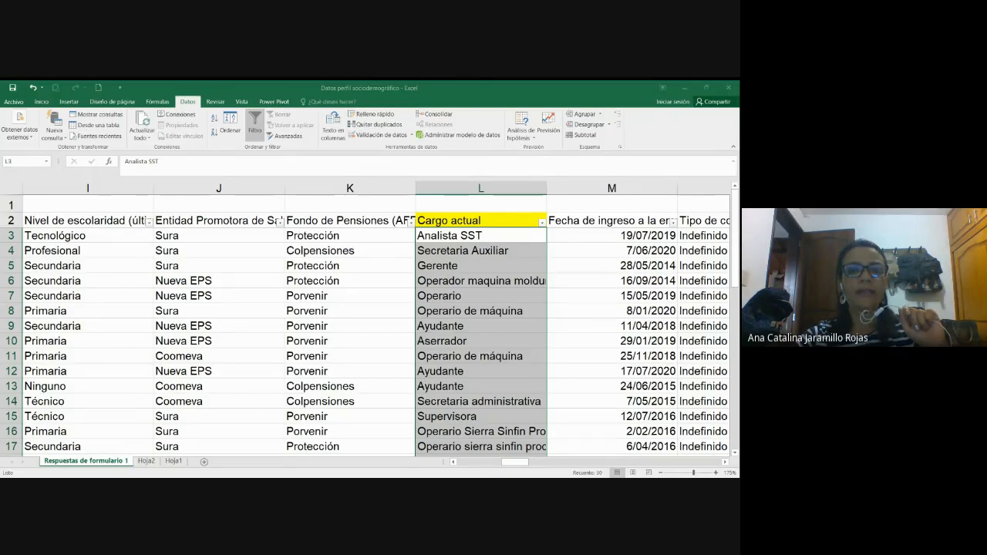
key(F2)
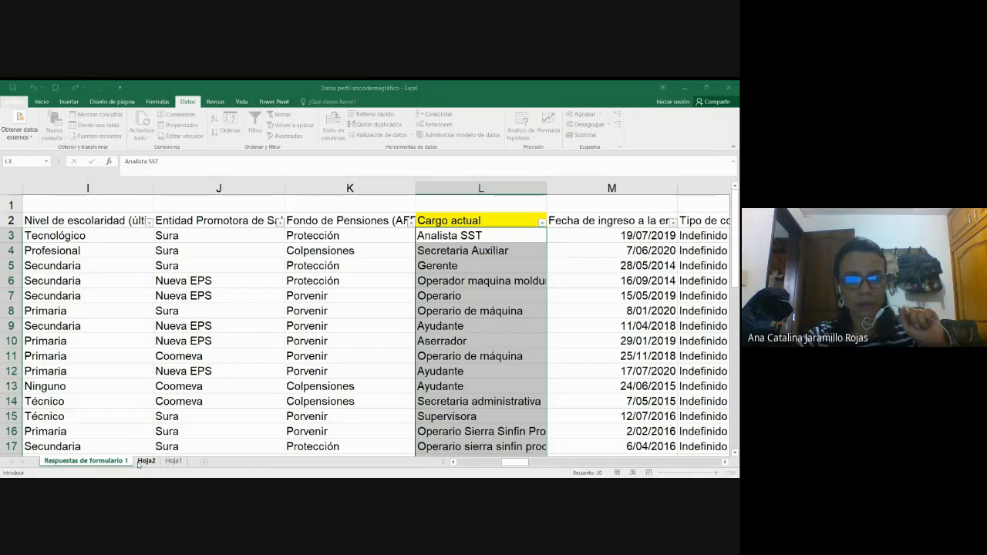
click(142, 462)
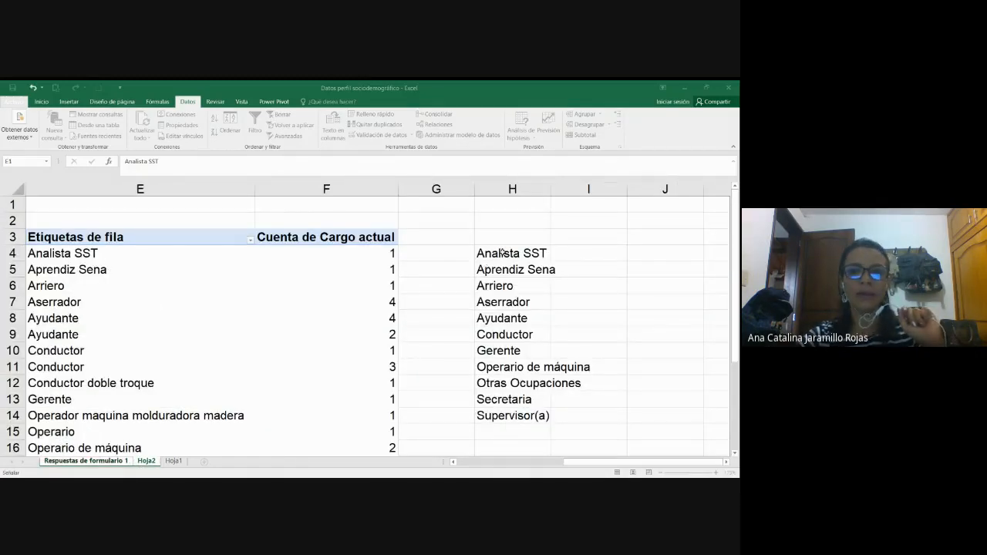
drag(510, 256, 524, 399)
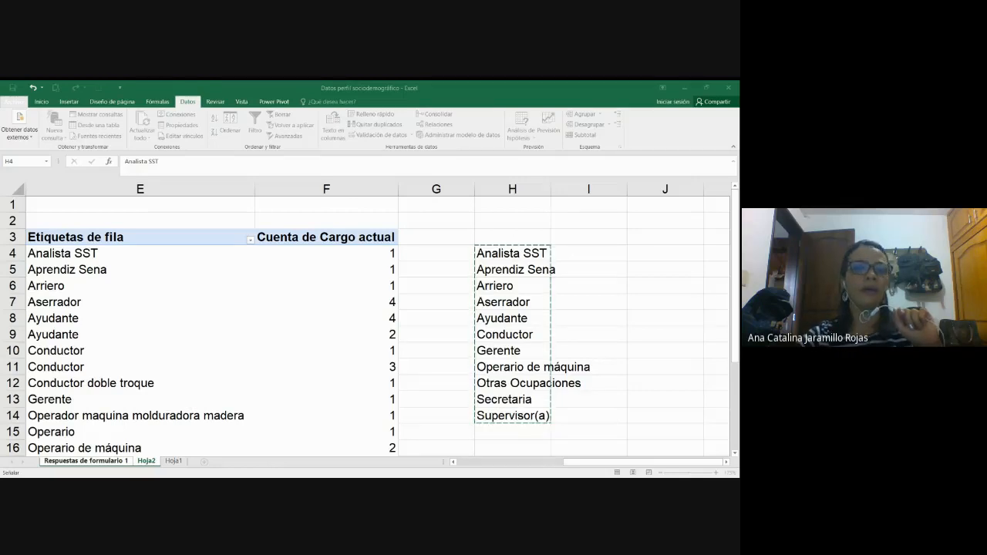
key(ctrl+Page_Up)
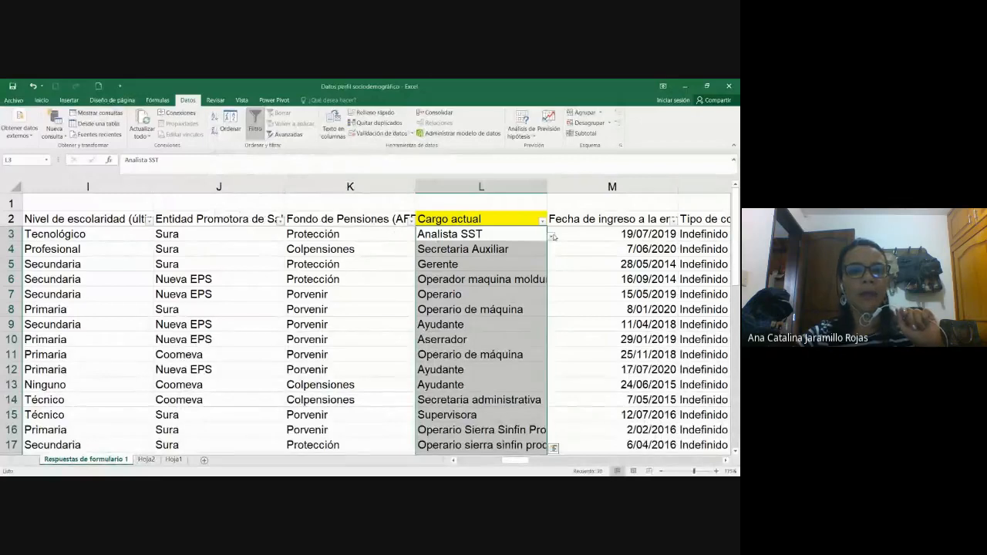
- Try to enter the unlisted position Analista in cell L3 to test the Cargo actual validation
click(465, 236)
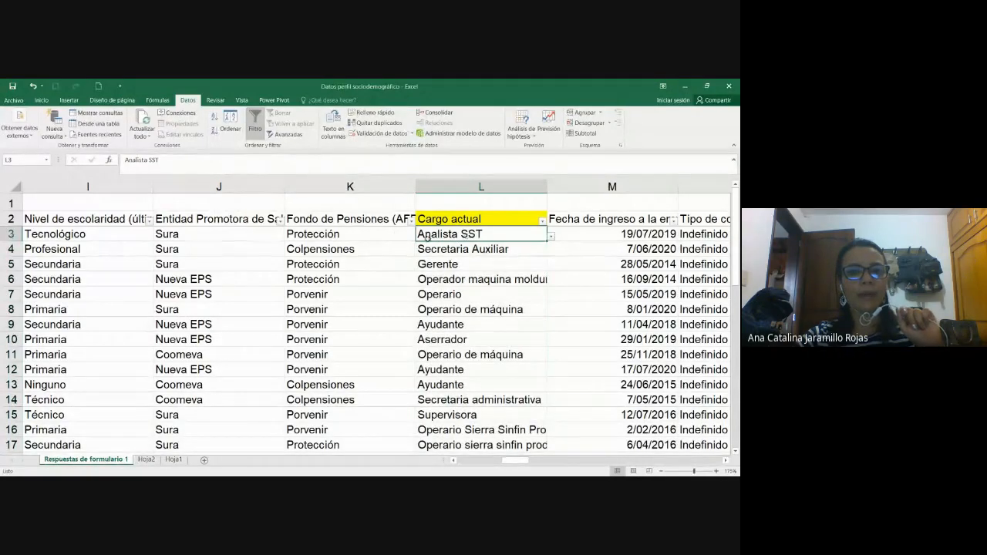
click(365, 237)
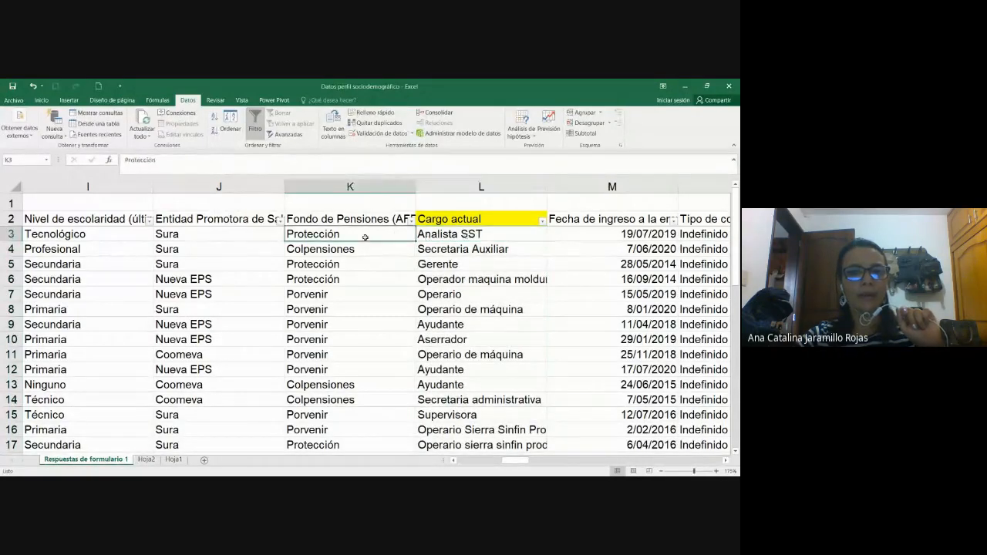
click(493, 236)
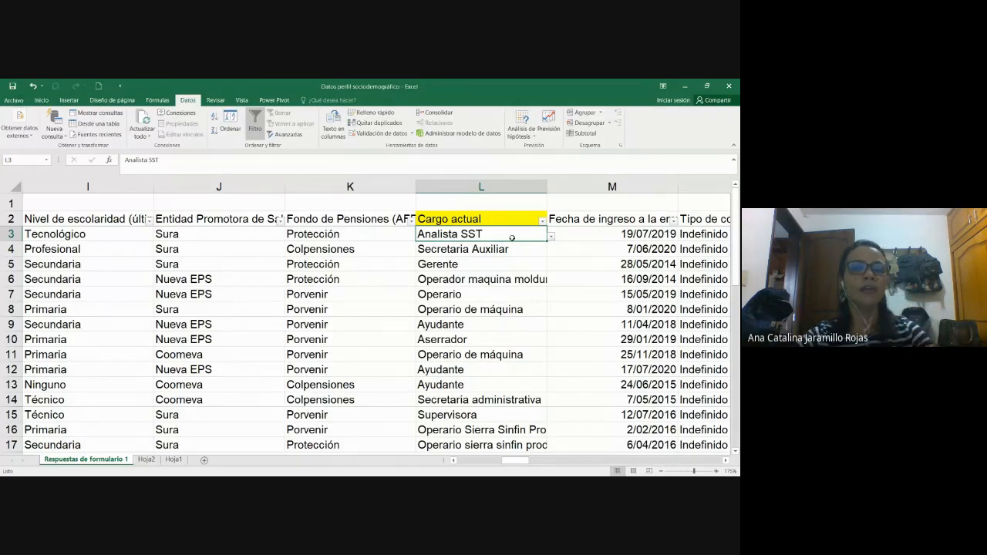
text(Analista4)
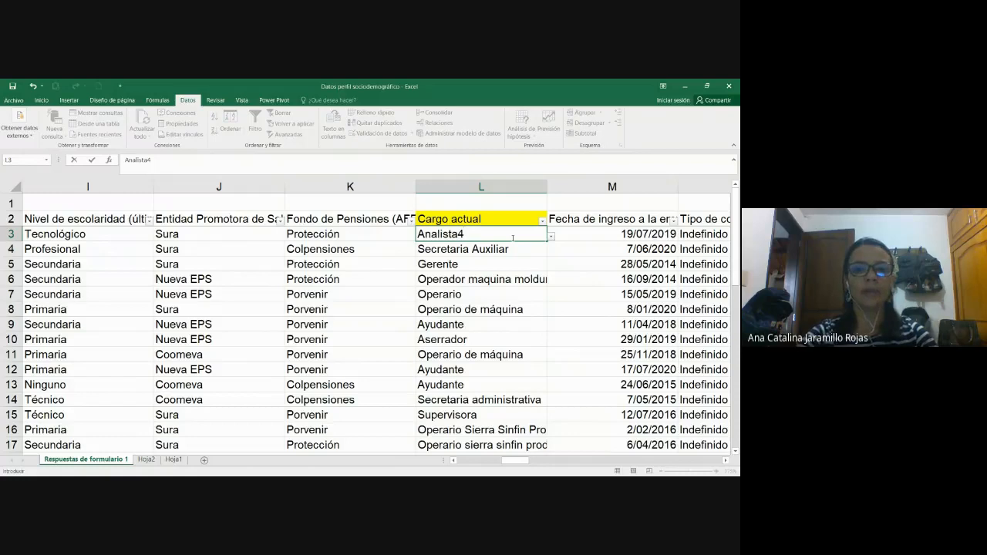
key(BackSpace)
key(Return)
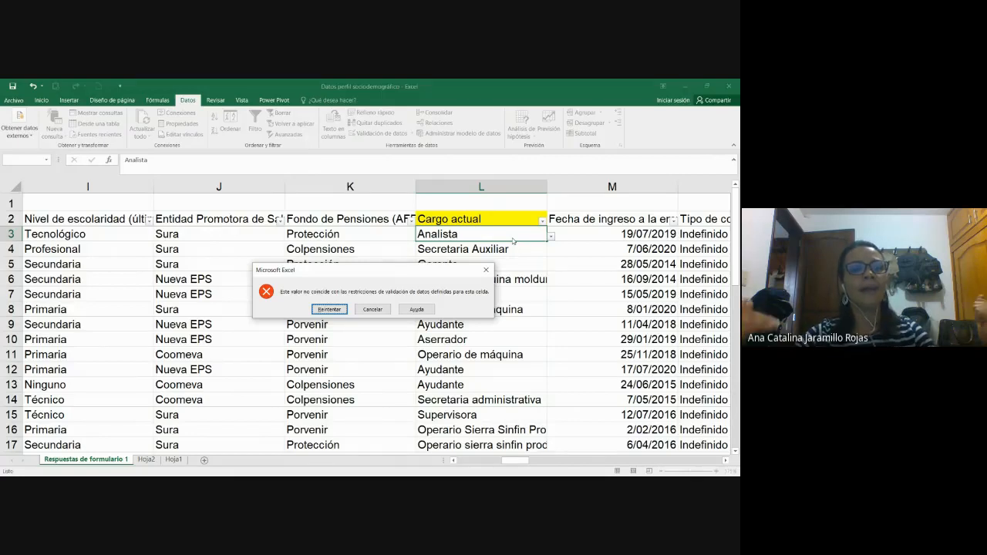
key(Escape)
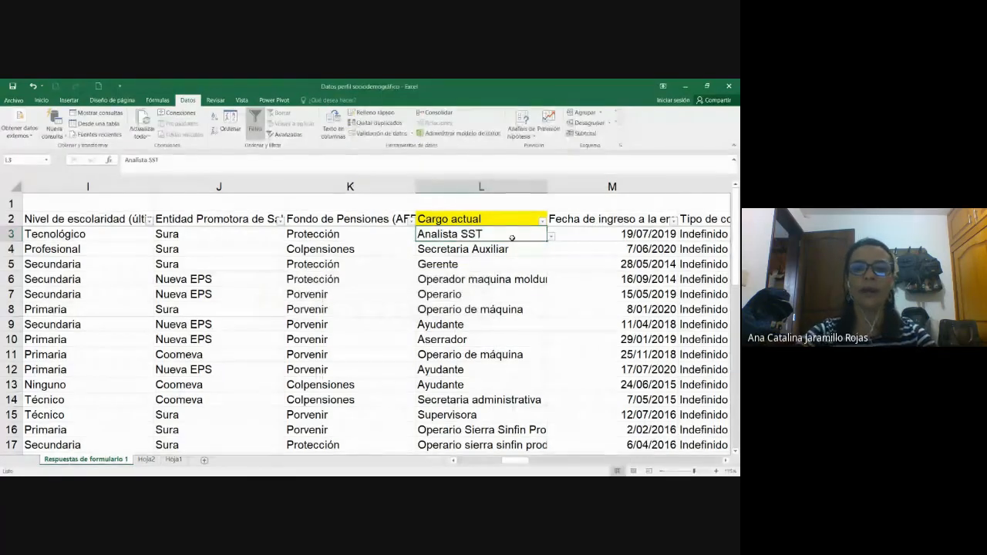
- Clear cell L3 and fill it with Analista SST from its list of allowed positions
key(Delete)
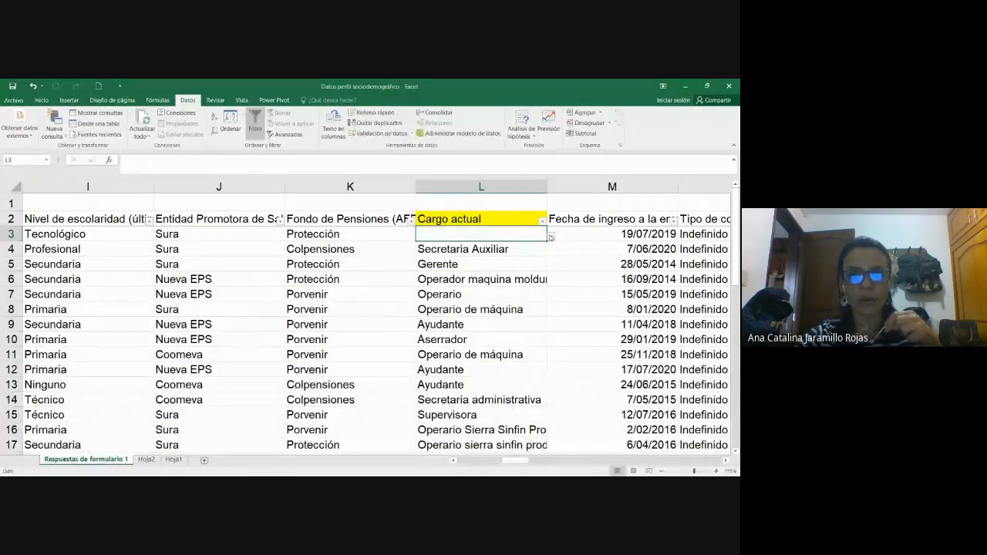
click(551, 236)
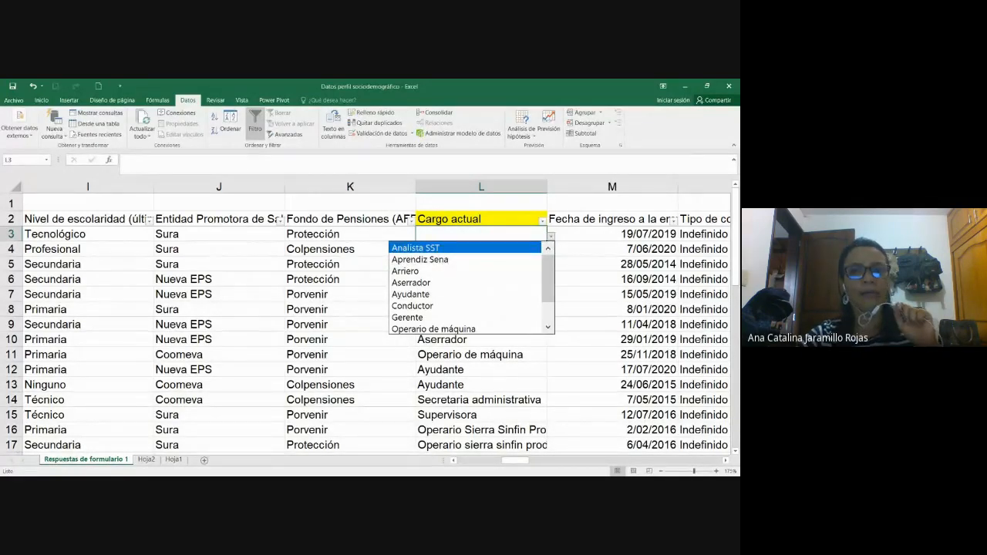
click(501, 248)
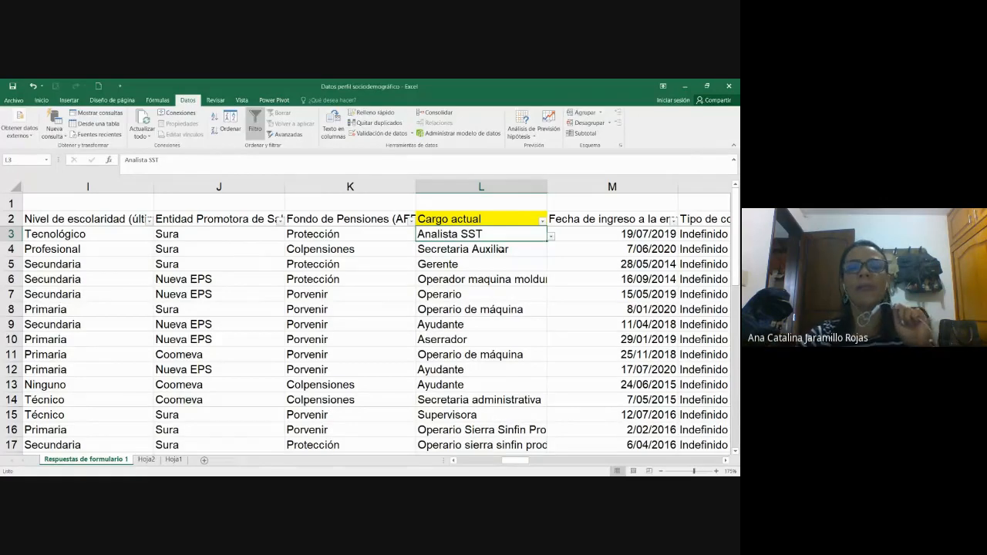
- Set L4 to Secretaria and L5 to Gerente using the allowed positions in the Cargo actual column
click(502, 249)
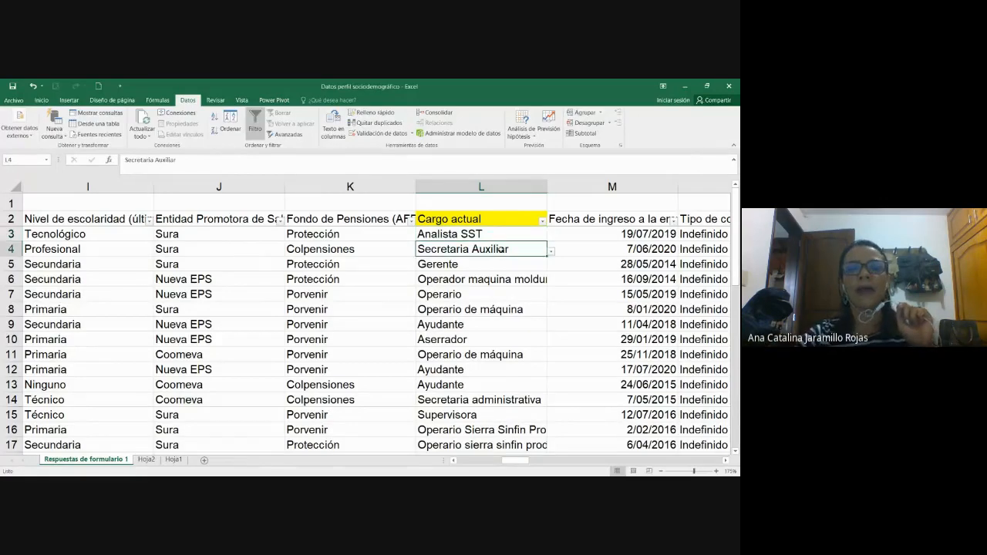
click(551, 253)
scroll(471, 303, down, 1)
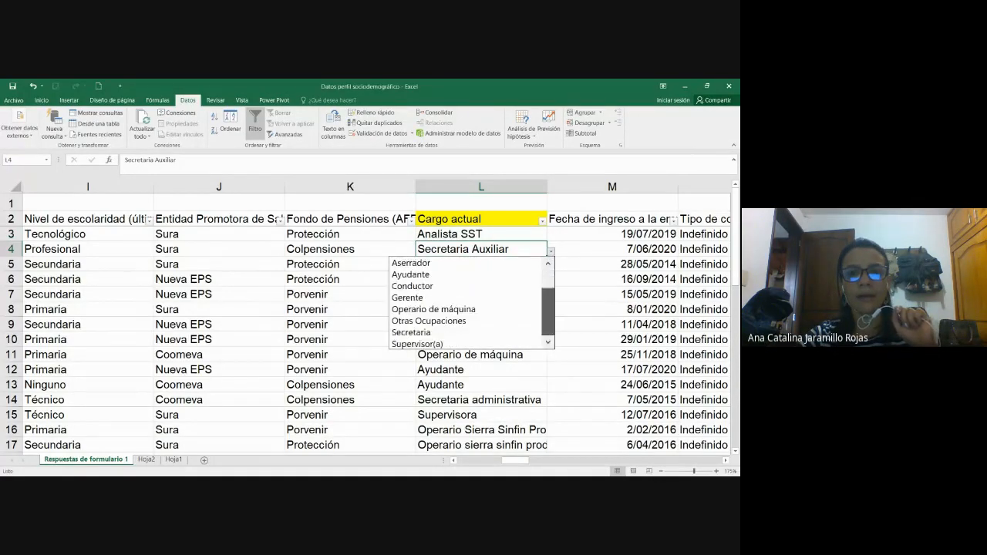
click(445, 332)
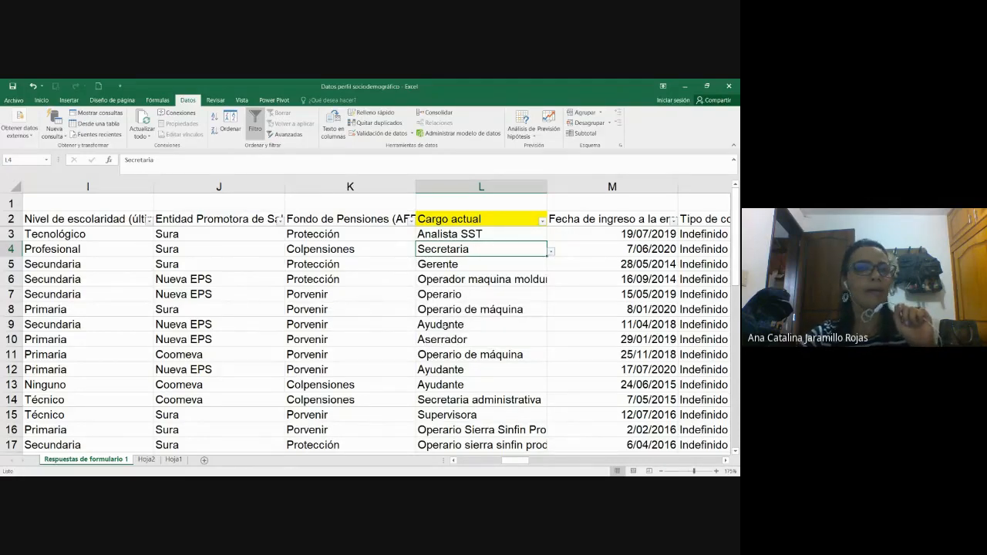
click(472, 281)
click(472, 265)
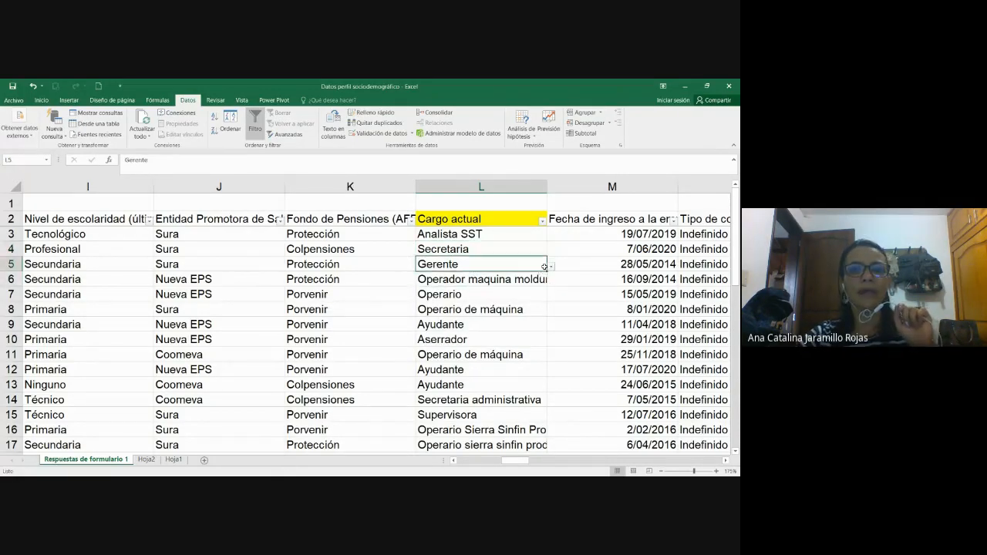
click(550, 266)
click(463, 312)
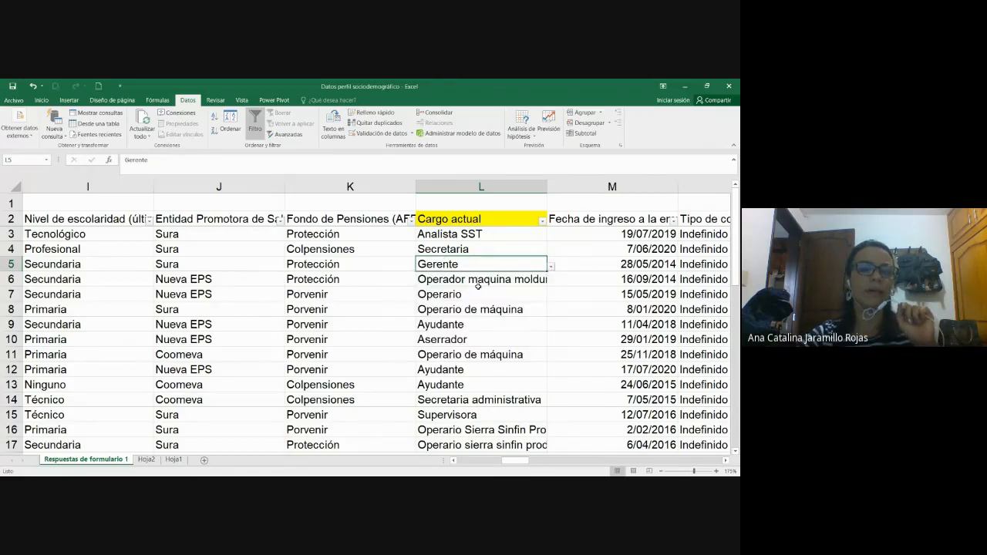
- Standardize the positions in L6 and L7 as Operario de máquina from the validation list
click(478, 282)
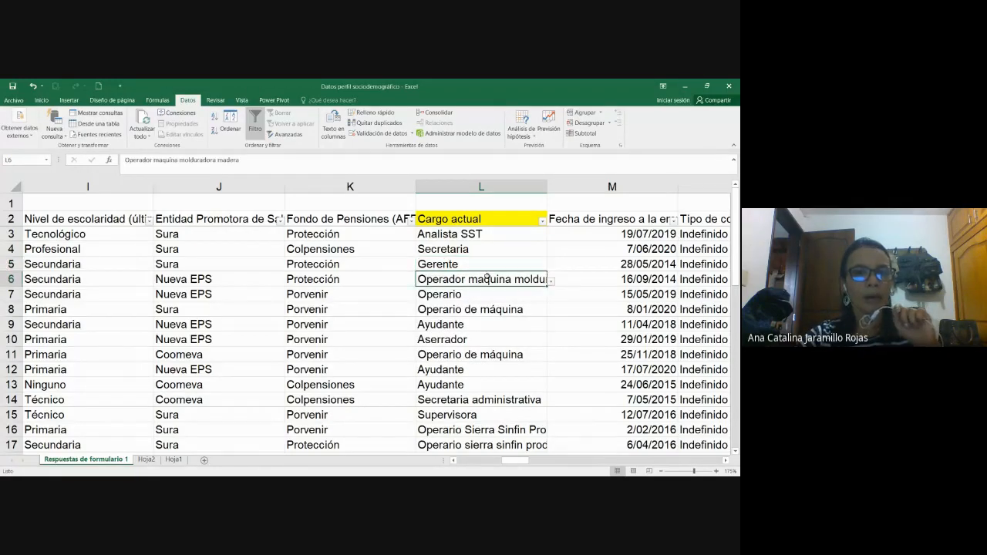
click(550, 281)
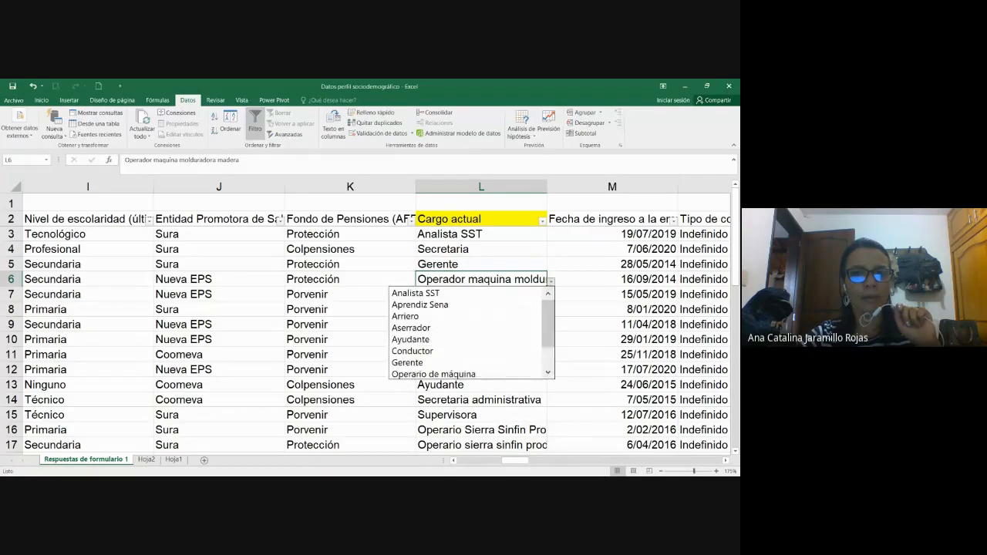
scroll(471, 333, down, 1)
click(477, 335)
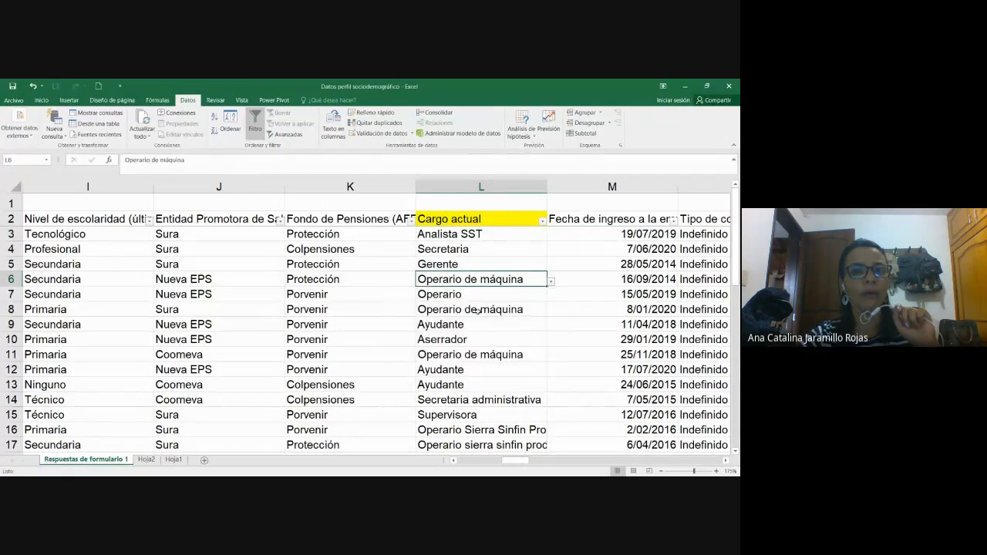
click(475, 294)
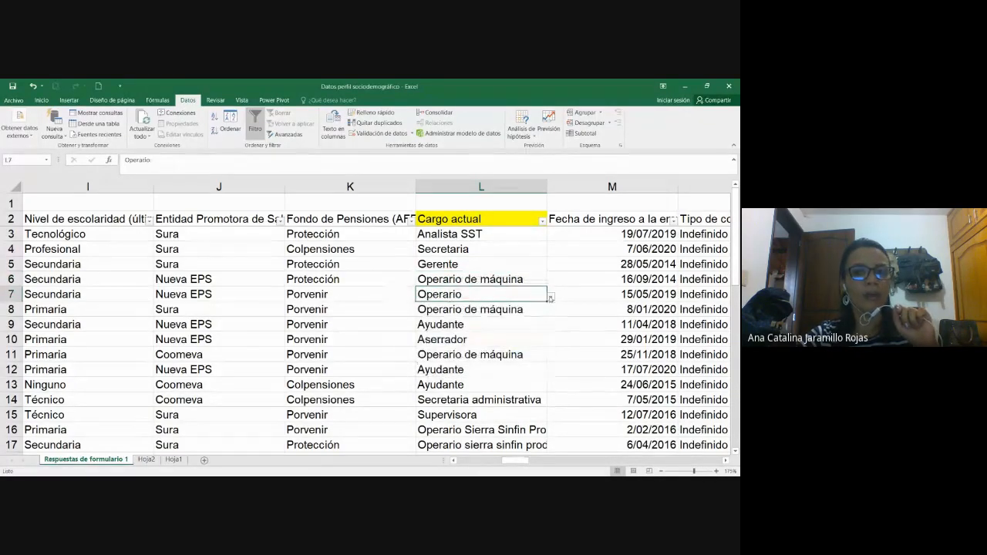
click(551, 297)
scroll(462, 350, down, 1)
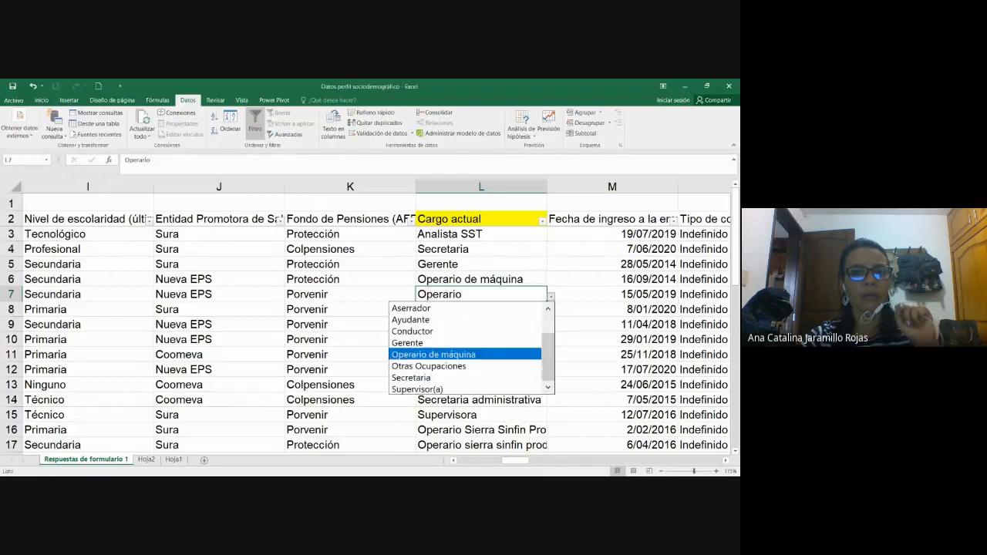
click(463, 354)
- Check the positions in L8 through L12 against the allowed values in each cell's validation list
click(532, 309)
click(552, 312)
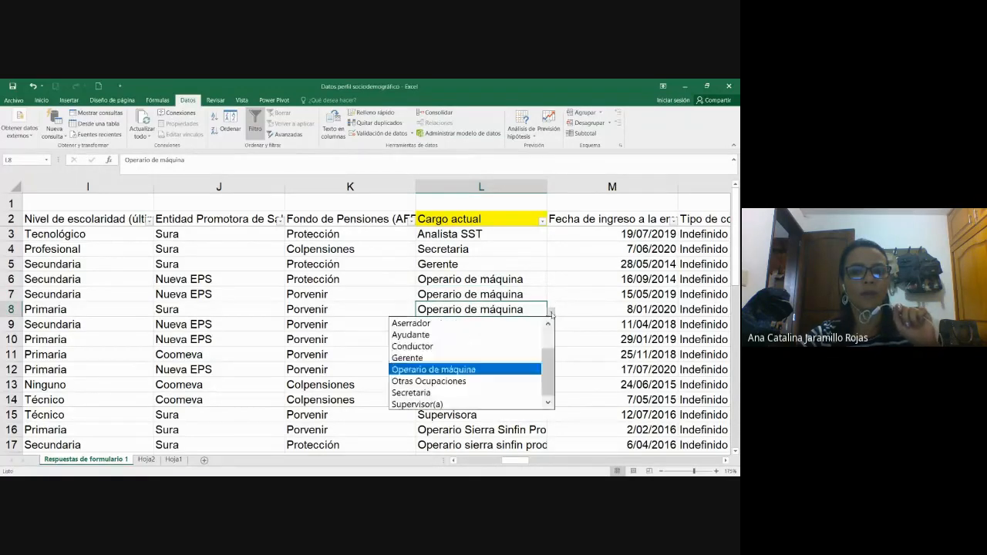
key(Escape)
click(509, 328)
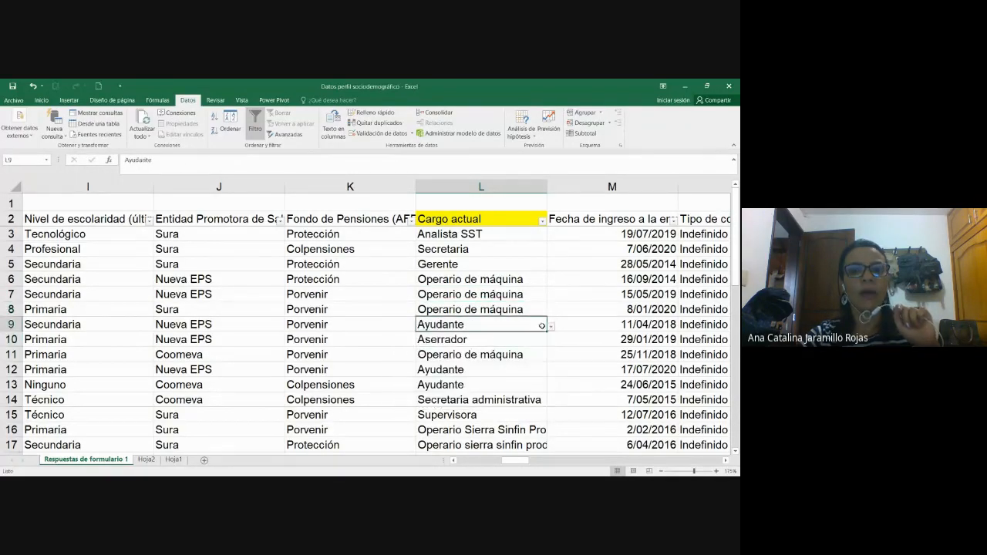
click(551, 326)
key(Escape)
click(532, 340)
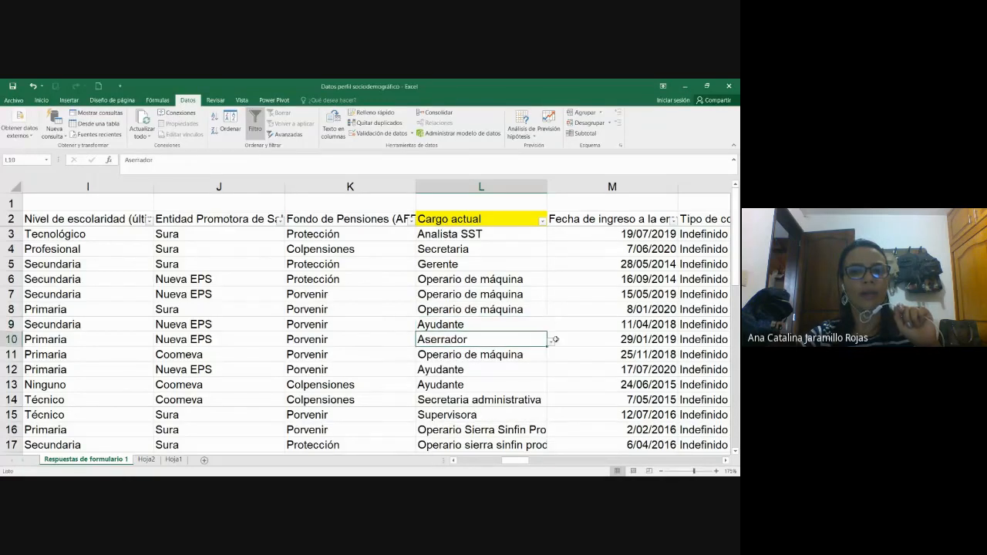
click(554, 340)
key(Escape)
click(529, 359)
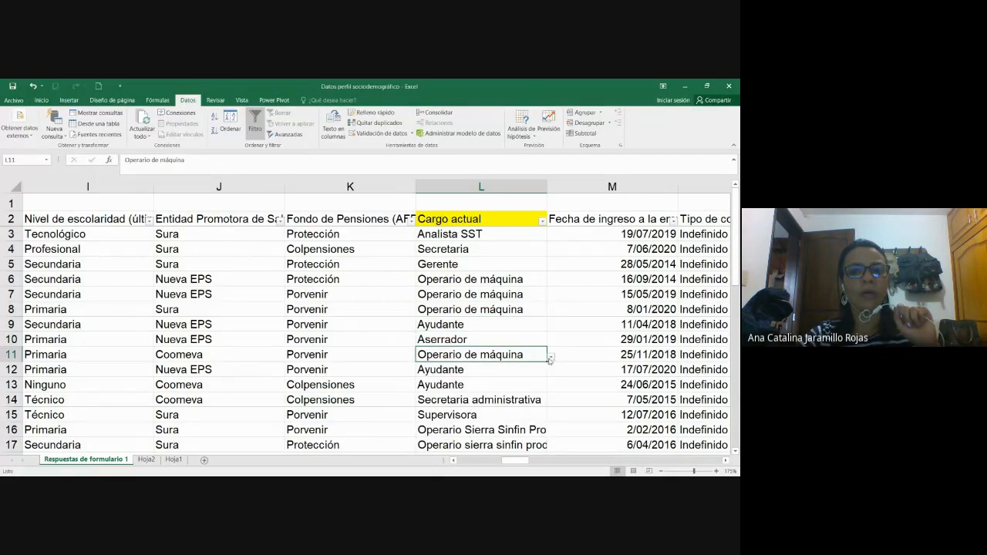
click(550, 357)
key(Escape)
scroll(554, 354, down, 1)
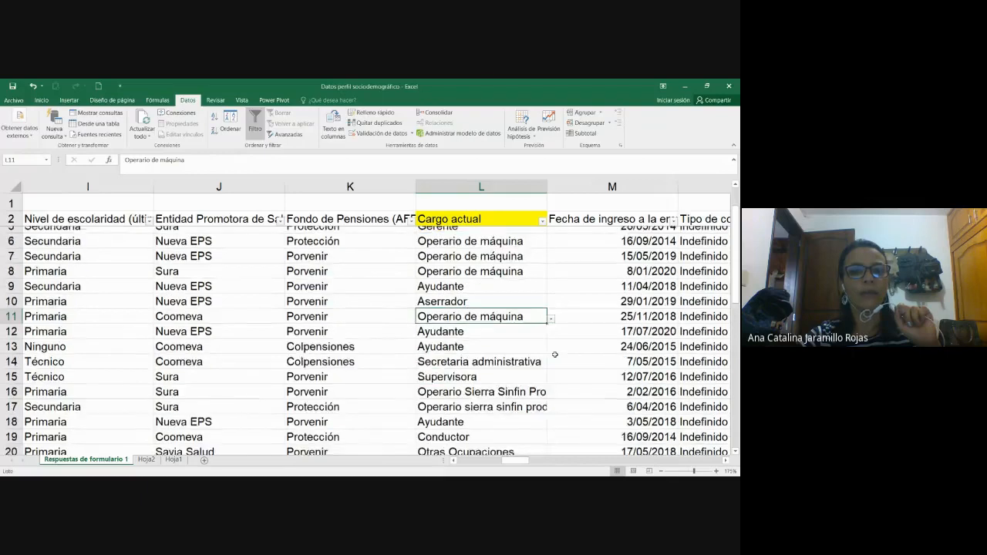
scroll(555, 354, down, 1)
click(536, 279)
click(551, 281)
key(Escape)
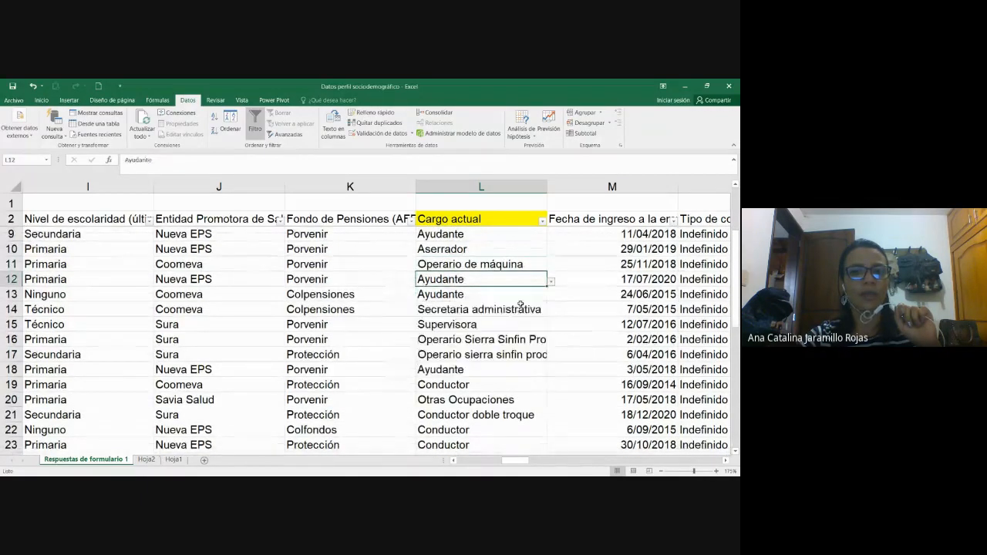
- Choose Ayudante for cell L13 from the list of allowed positions
click(521, 304)
click(537, 297)
click(551, 296)
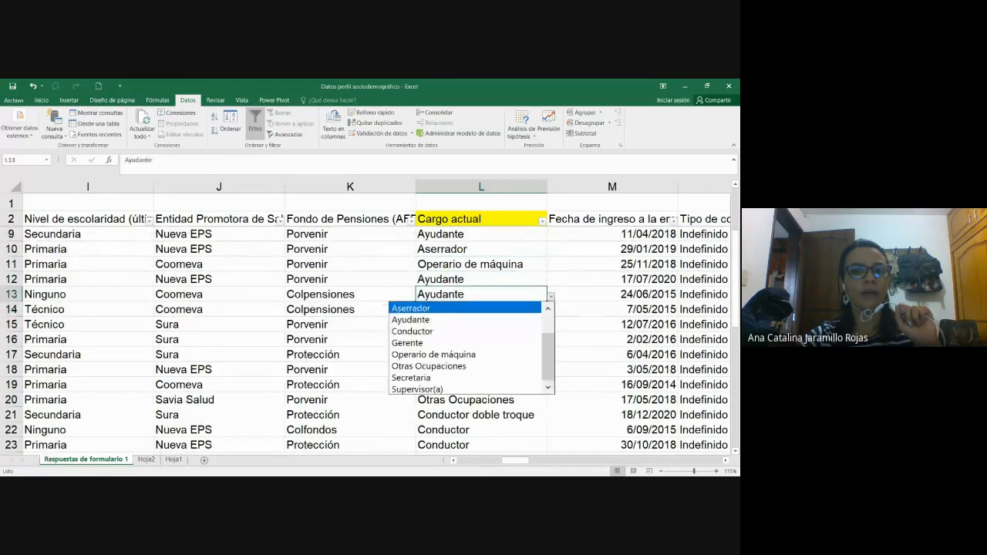
click(523, 319)
- Set L14 to Secretaria and L15 to Supervisor(a) from the validation list
click(540, 312)
click(551, 311)
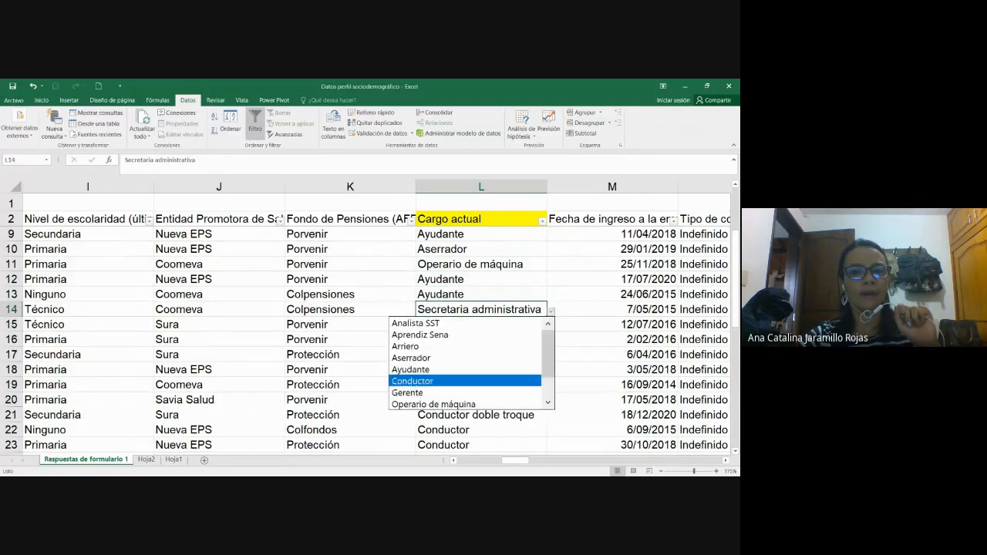
scroll(466, 362, down, 1)
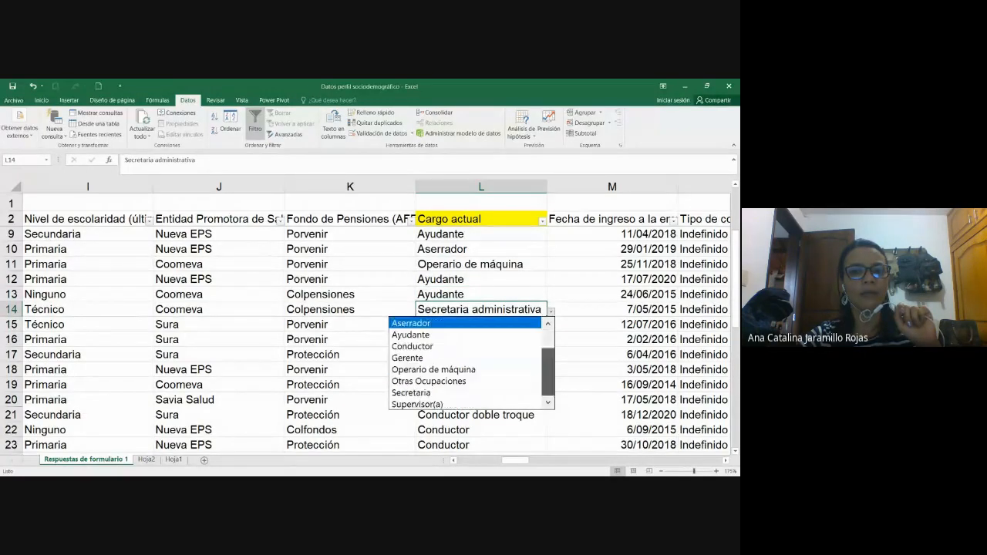
click(463, 393)
click(489, 318)
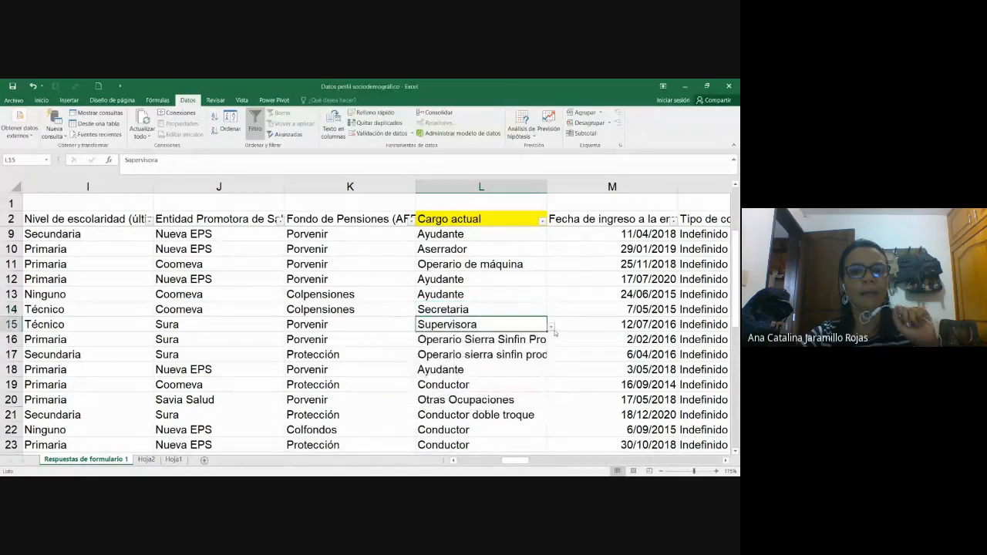
click(551, 326)
scroll(467, 378, down, 3)
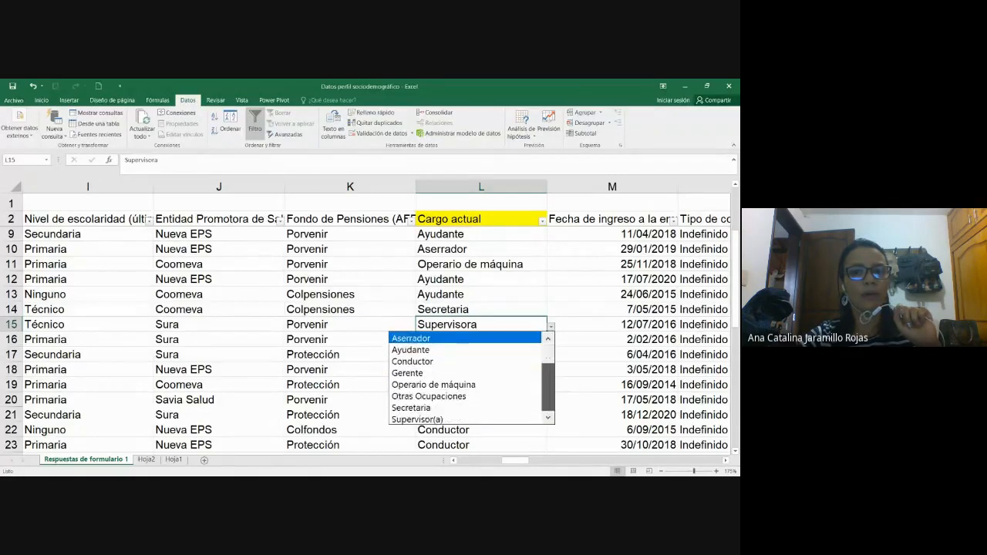
click(492, 337)
- Replace the two Operario sierra sinfín positions in L16 and L17 with Operario de máquina from the list
click(494, 338)
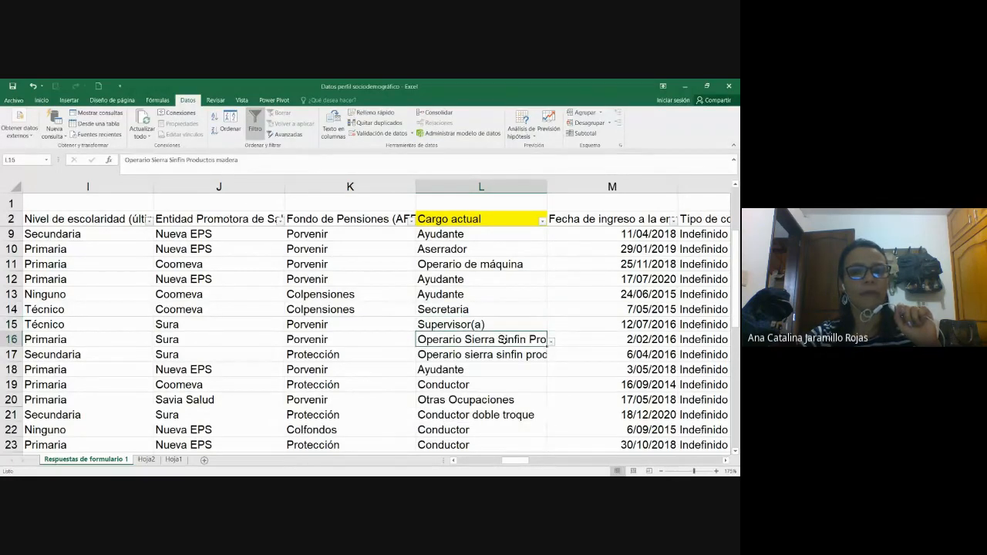
click(551, 341)
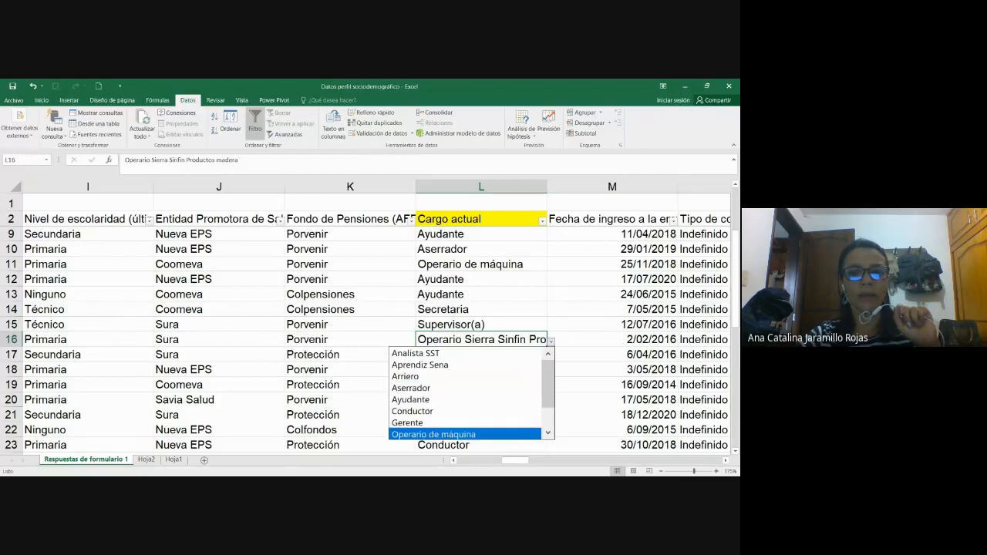
click(433, 434)
click(550, 355)
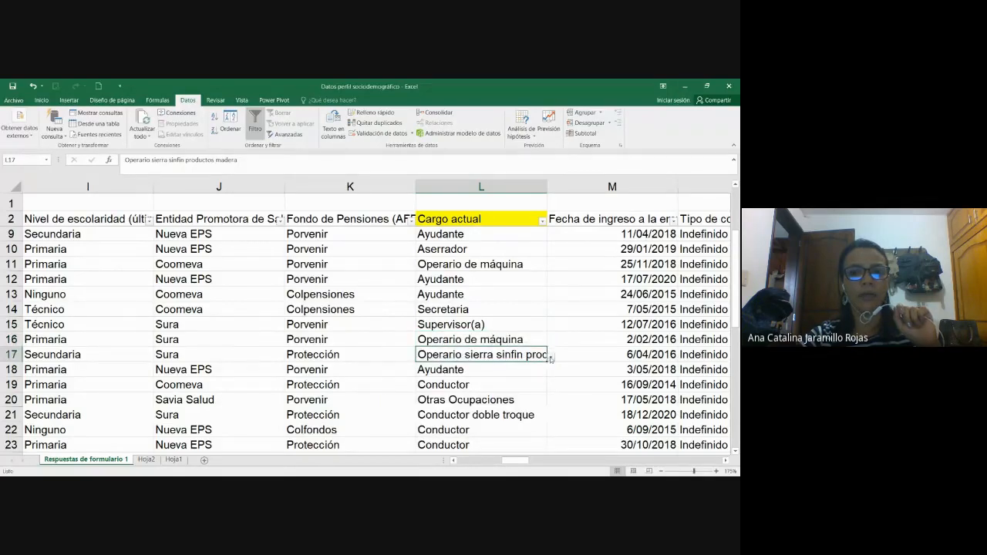
click(551, 356)
scroll(462, 409, down, 1)
click(463, 414)
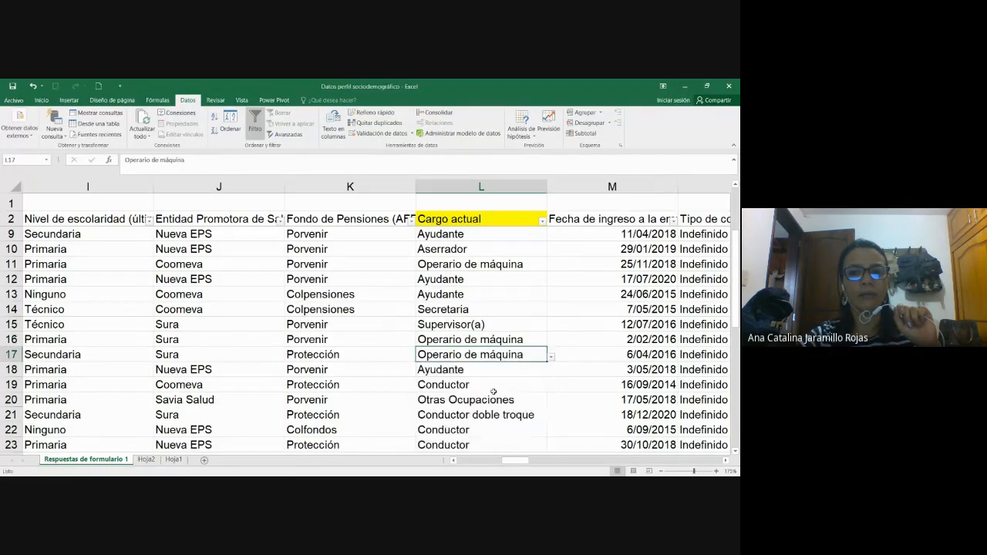
- Confirm Ayudante in L18, Conductor in L19 and Otras Ocupaciones in L20 using each cell's validation list
scroll(502, 342, down, 2)
click(499, 279)
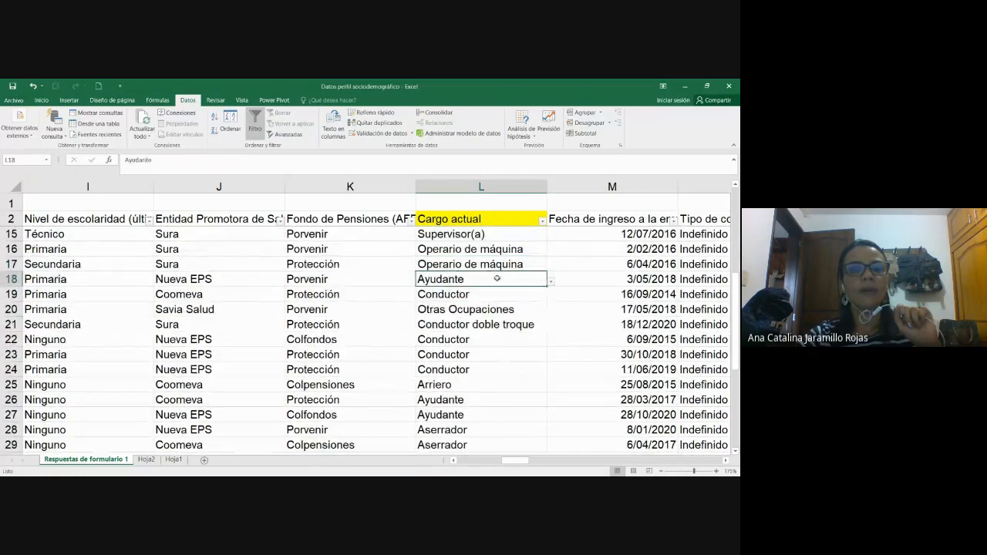
click(551, 284)
click(534, 293)
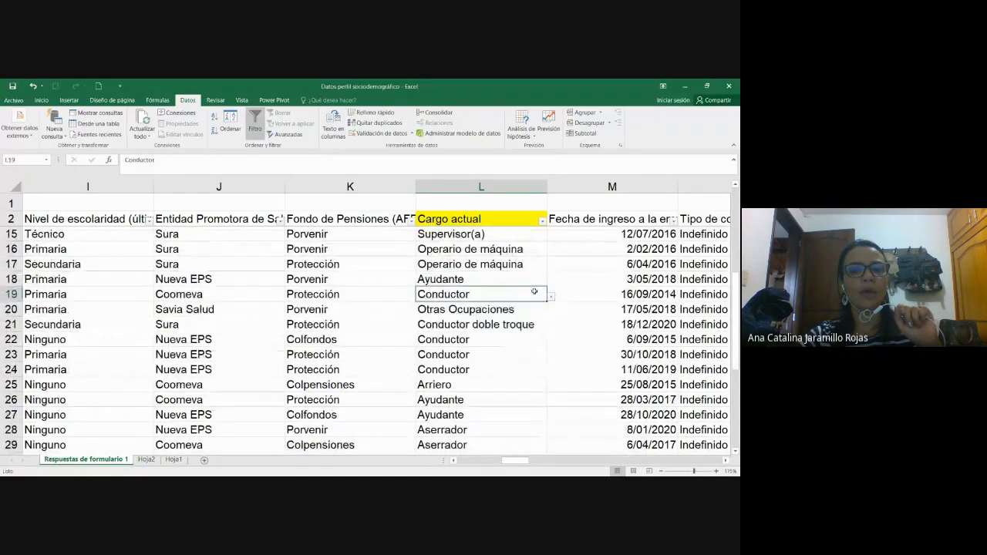
click(551, 297)
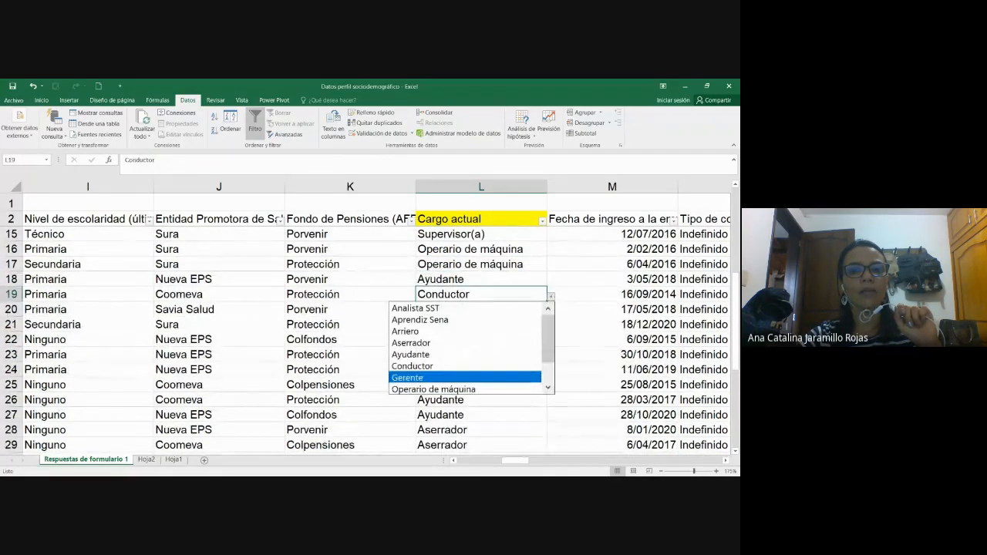
click(493, 366)
click(498, 311)
click(552, 312)
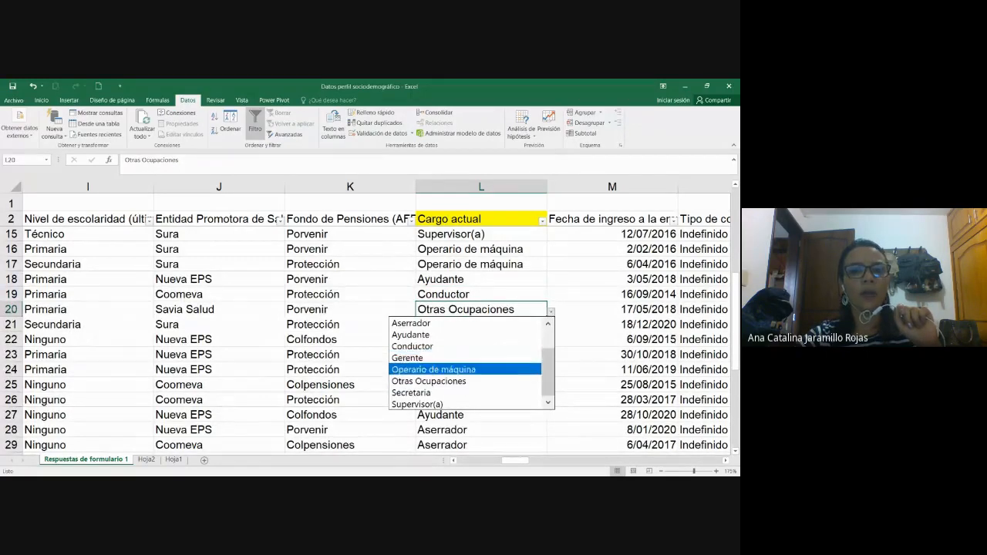
click(506, 381)
- Replace Conductor doble troque in L21 with Conductor from the list of allowed positions
click(508, 327)
click(552, 327)
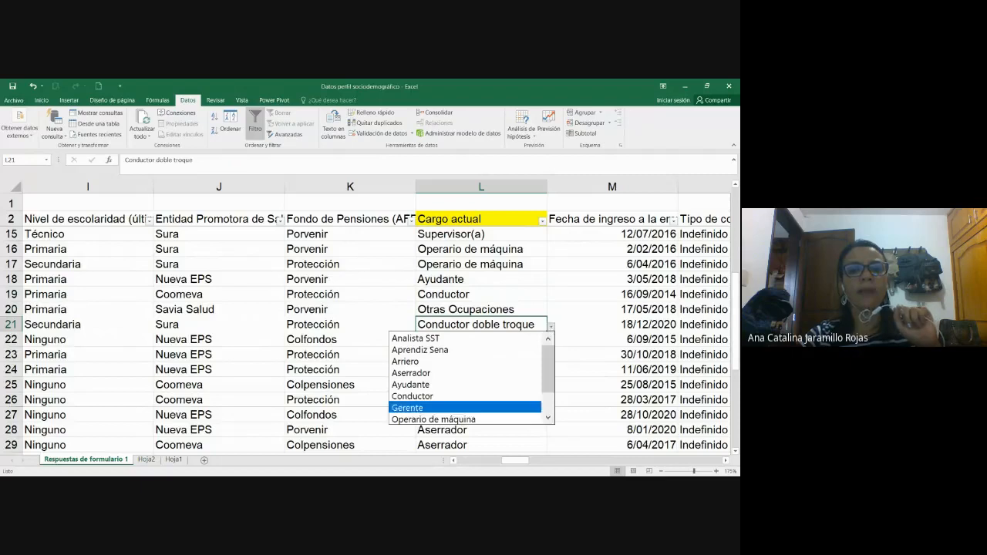
click(435, 408)
click(468, 340)
- Copy the Conductor entry from L21 into cells L22, L23 and L24
click(509, 328)
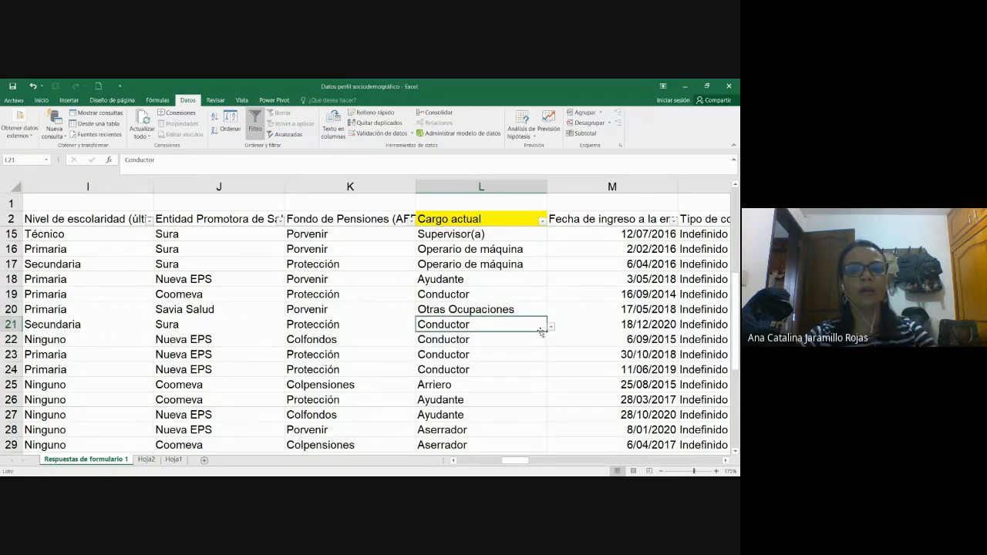
key(ctrl+c)
click(502, 340)
key(ctrl+v)
click(493, 354)
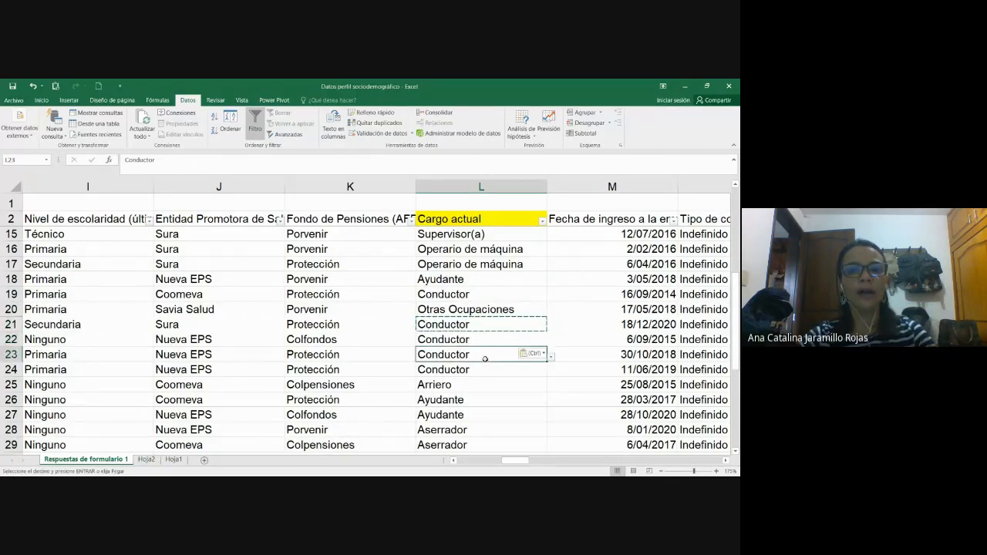
key(ctrl+v)
click(479, 370)
key(ctrl+v)
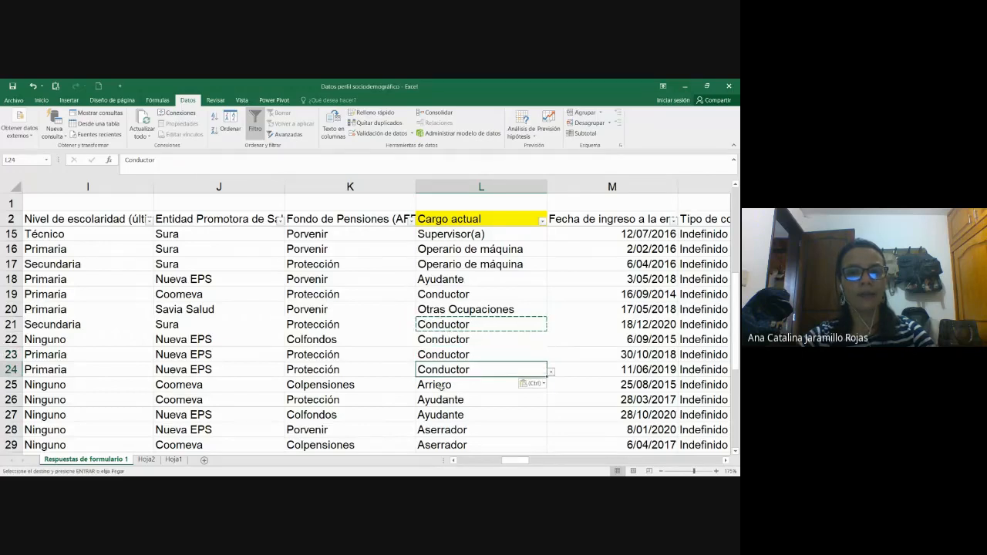
- Choose Arriero for cell L25 from the validation list
click(494, 384)
key(ctrl+v)
click(552, 387)
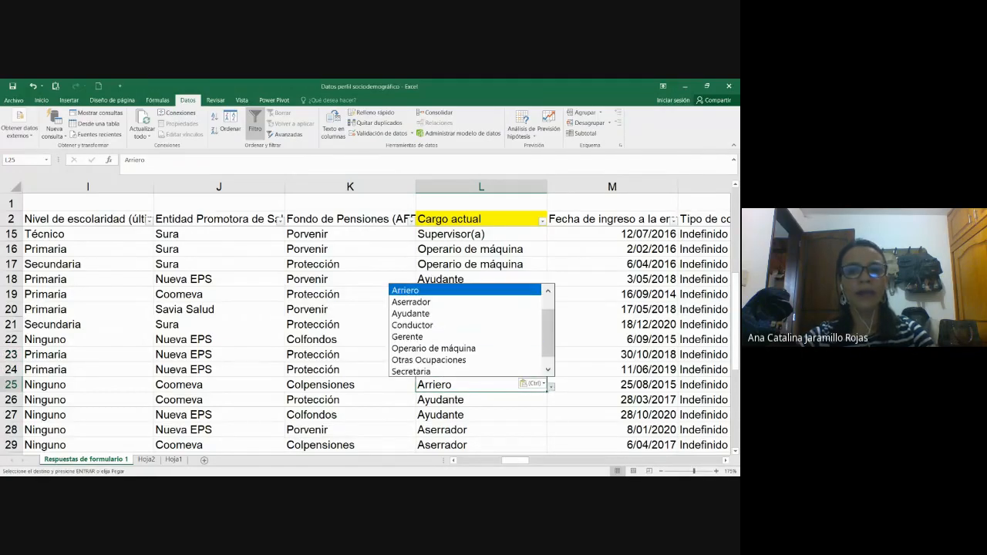
click(520, 393)
- Set L26 and L27 to Ayudante from the list of allowed positions
scroll(521, 391, down, 2)
click(539, 310)
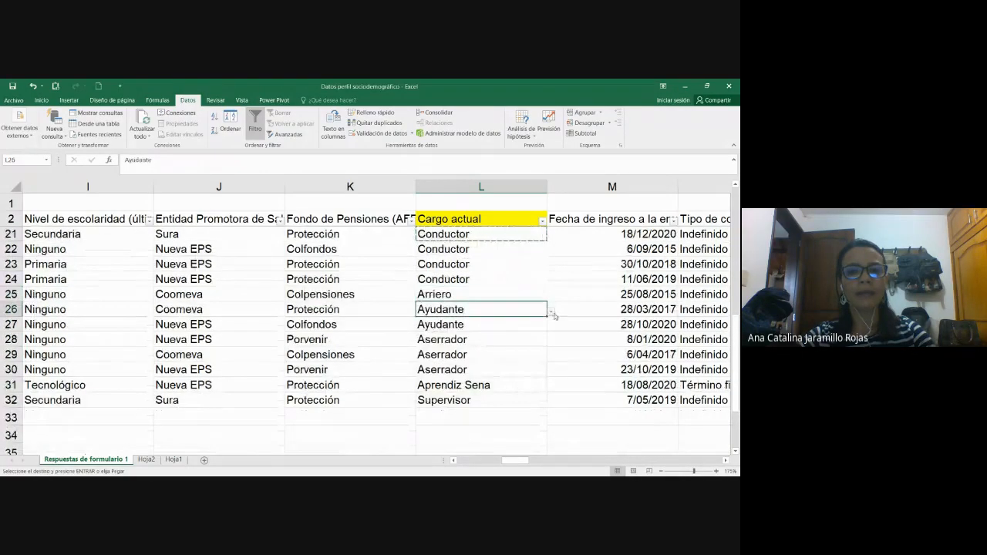
click(550, 311)
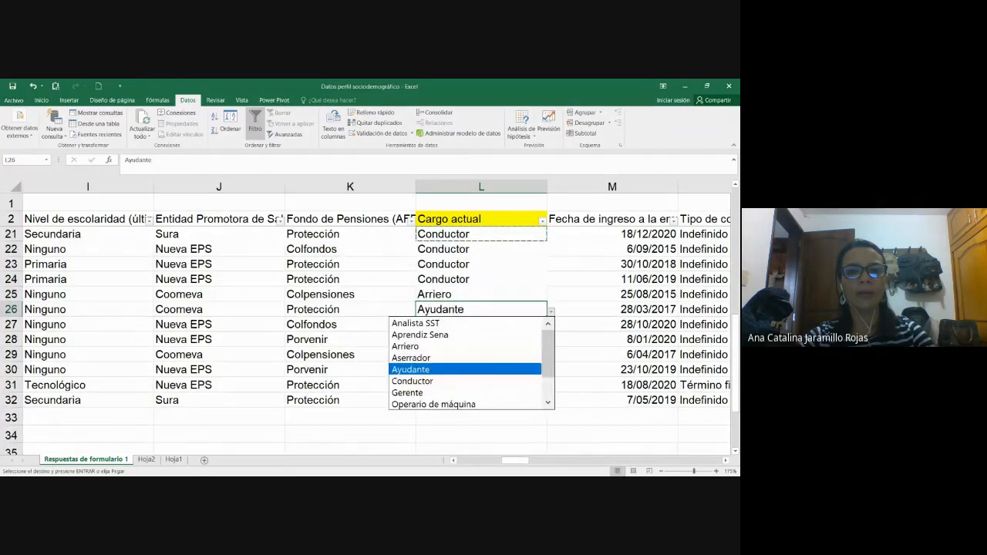
click(410, 369)
click(539, 325)
click(552, 327)
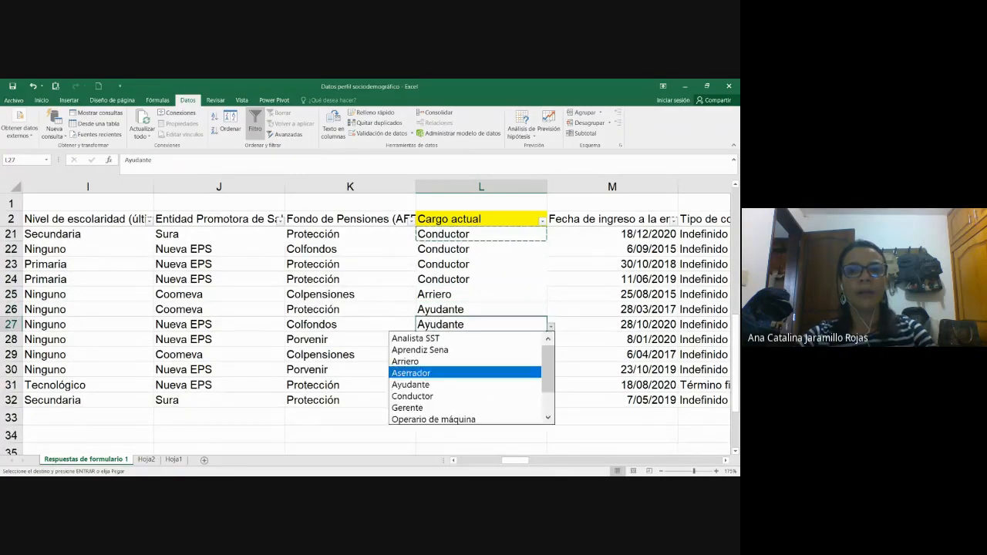
click(439, 385)
- Select Aserrador from the validation list for cells L28, L29 and L30
click(539, 342)
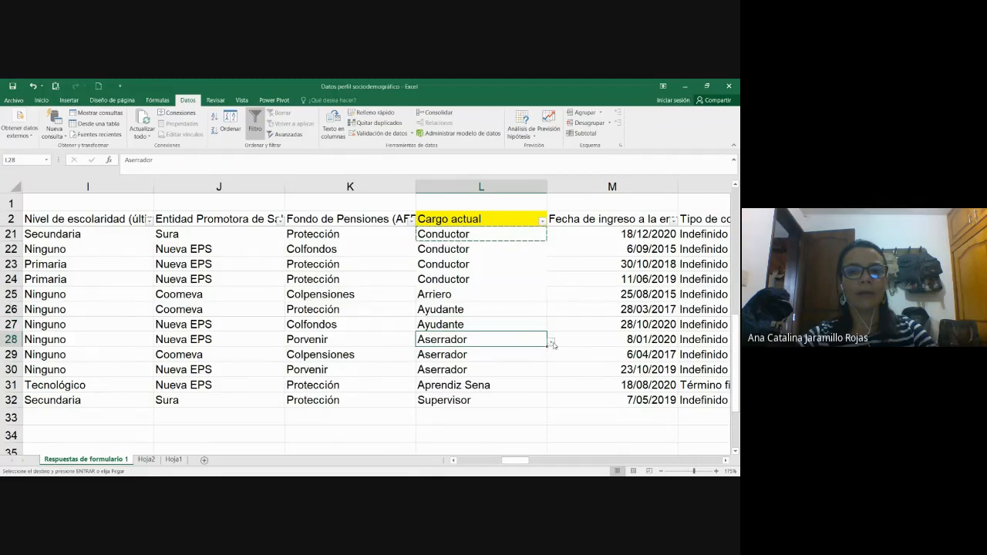
click(552, 344)
click(532, 354)
click(534, 359)
click(551, 356)
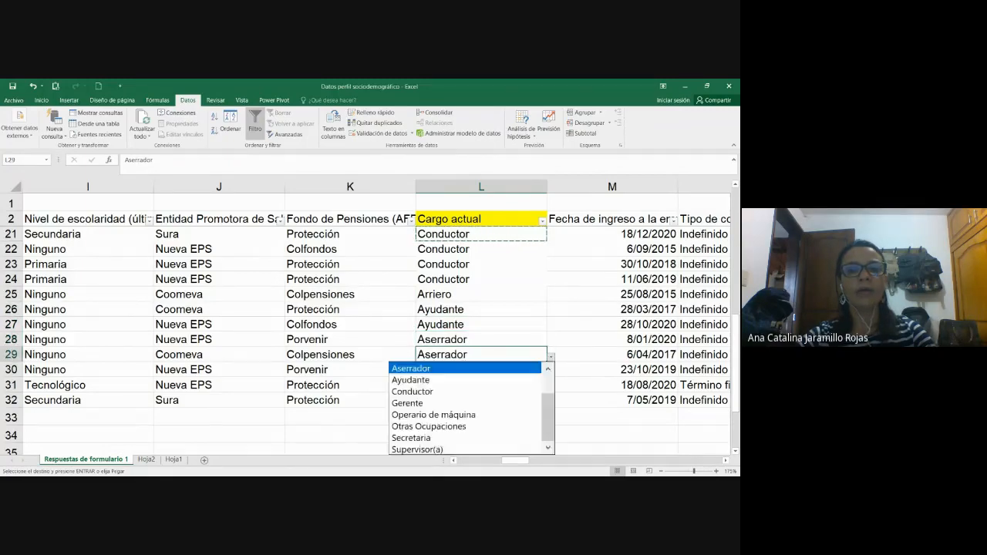
click(531, 368)
click(530, 370)
click(552, 371)
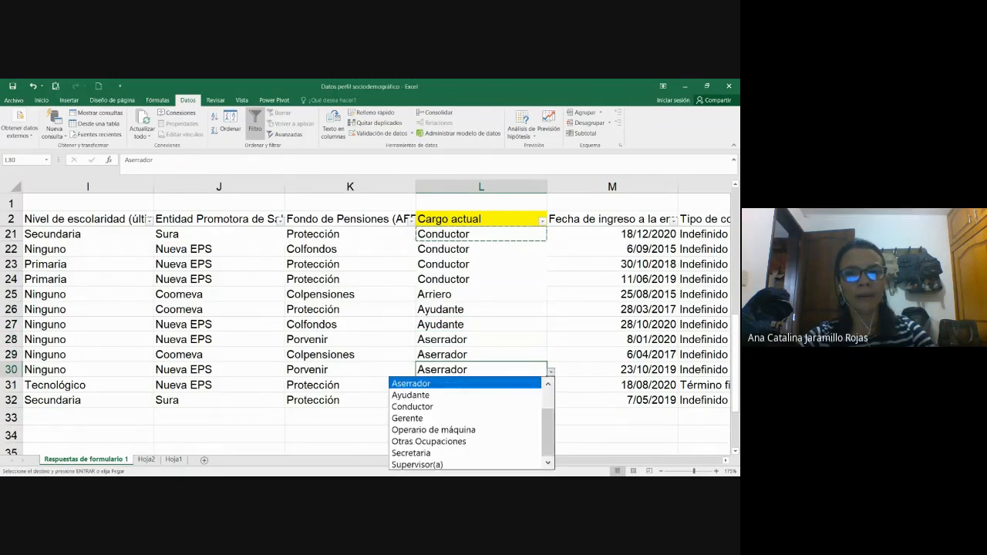
click(497, 383)
- Choose Aprendiz Sena for cell L31 from the list of allowed positions
click(497, 384)
click(553, 389)
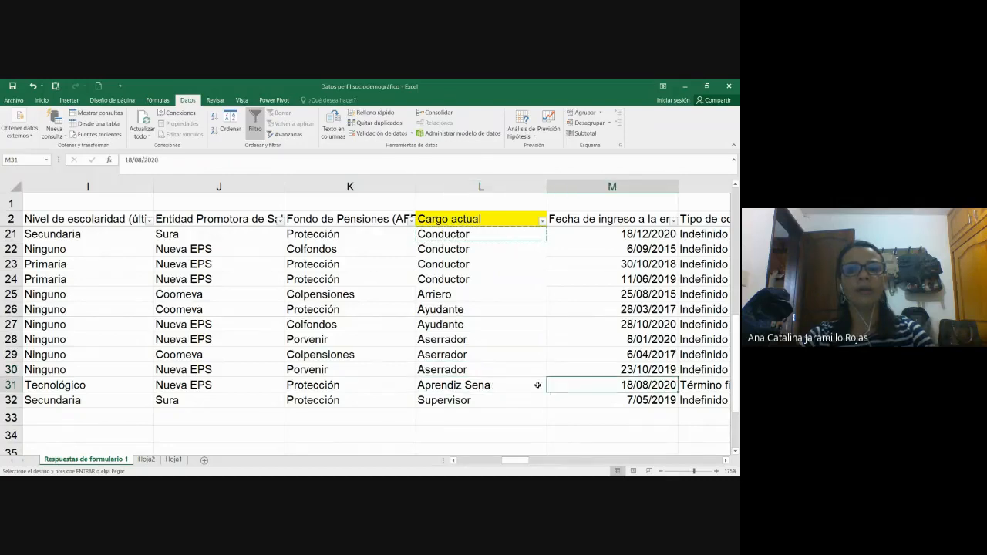
click(538, 386)
click(550, 388)
click(431, 291)
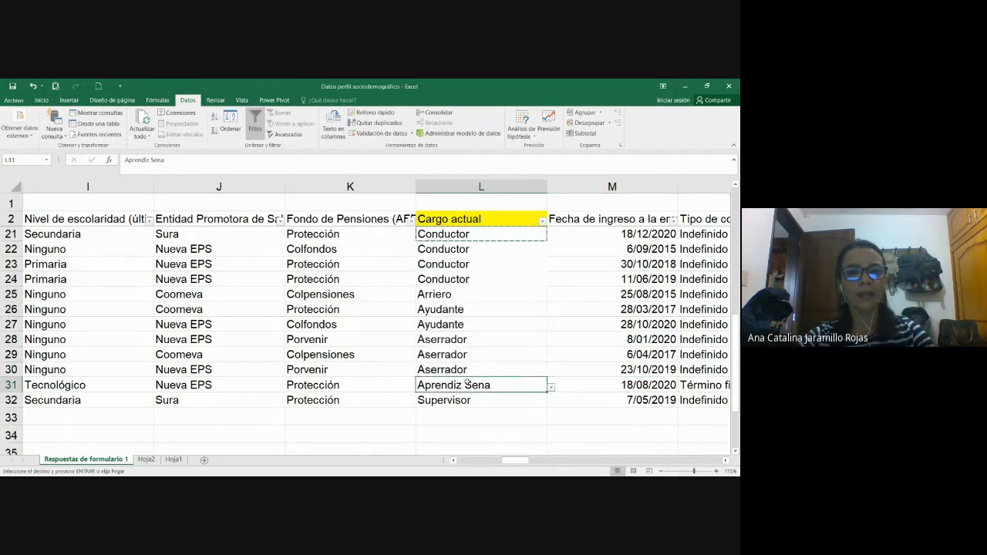
- Replace Supervisor in L32 with Supervisor(a) from the validation list
click(477, 403)
click(550, 402)
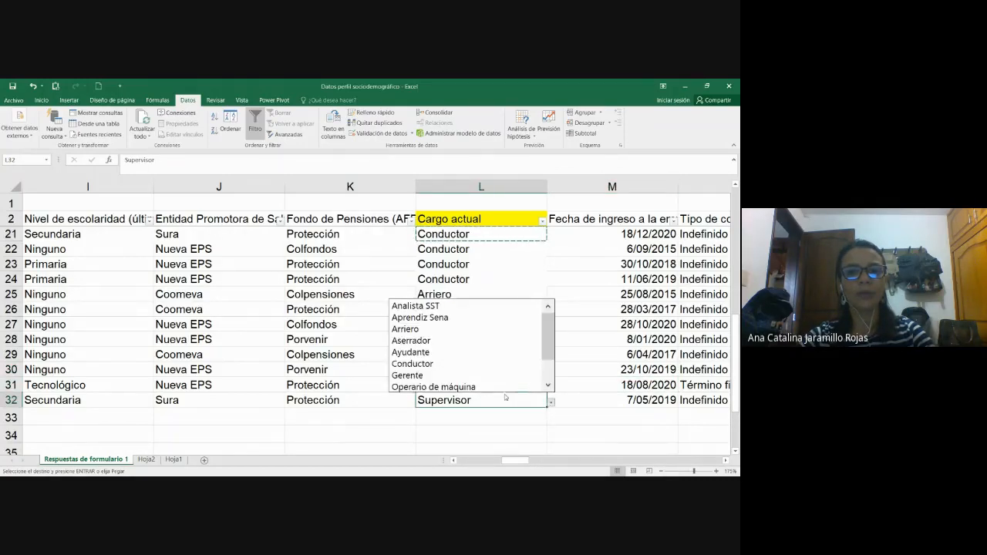
scroll(494, 347, down, 1)
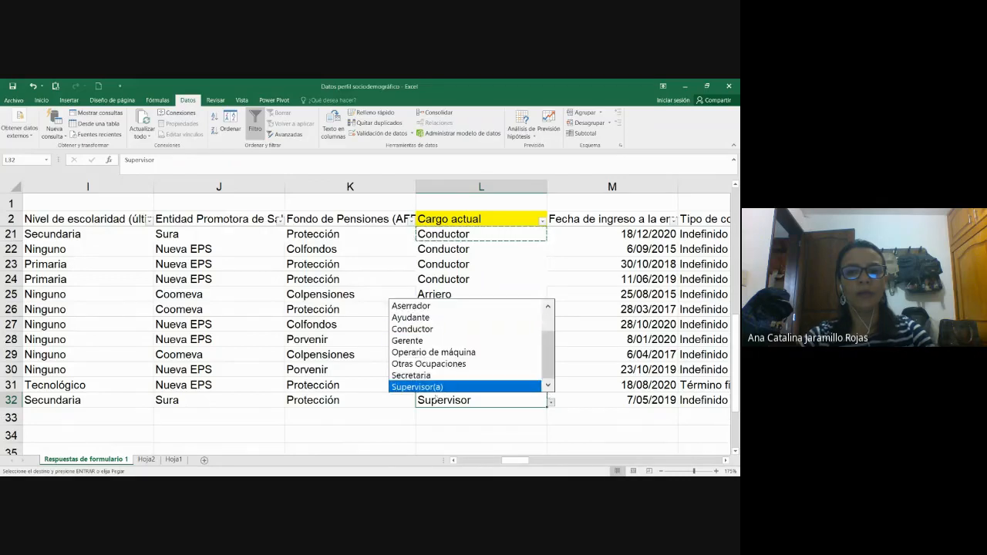
click(525, 386)
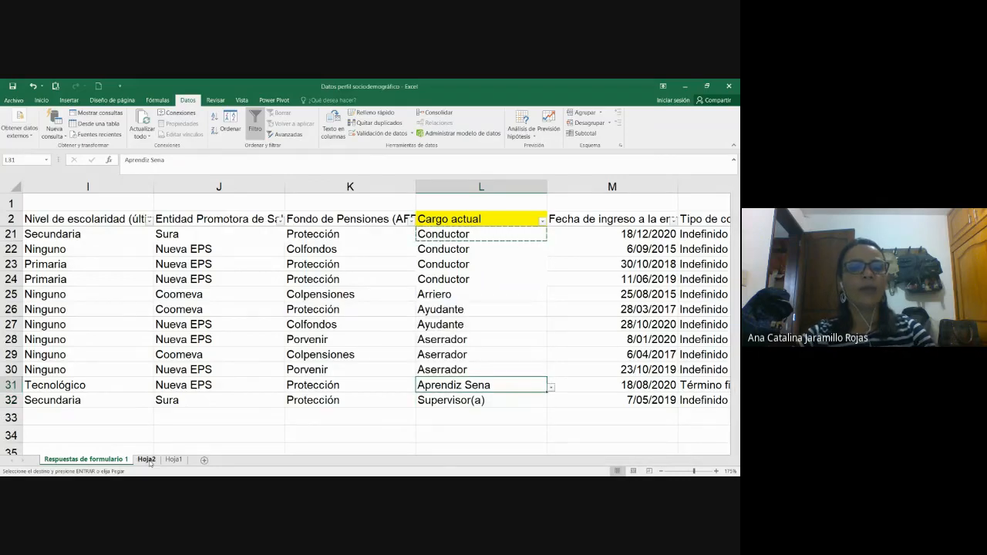
- On Hoja2, examine the Cargo actual pivot table's position labels, their counts and the overall total
click(145, 459)
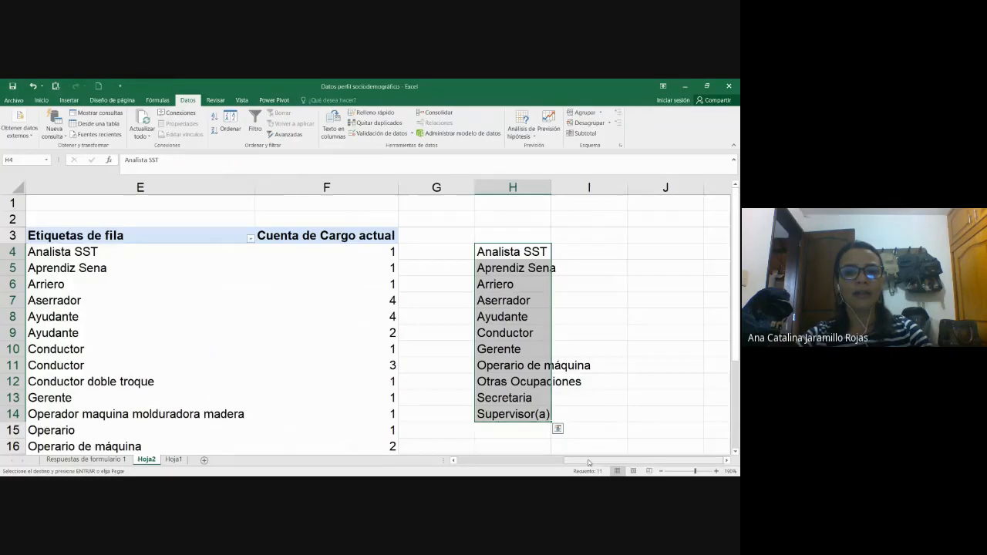
scroll(355, 246, left, 1)
scroll(354, 247, down, 2)
scroll(364, 267, up, 1)
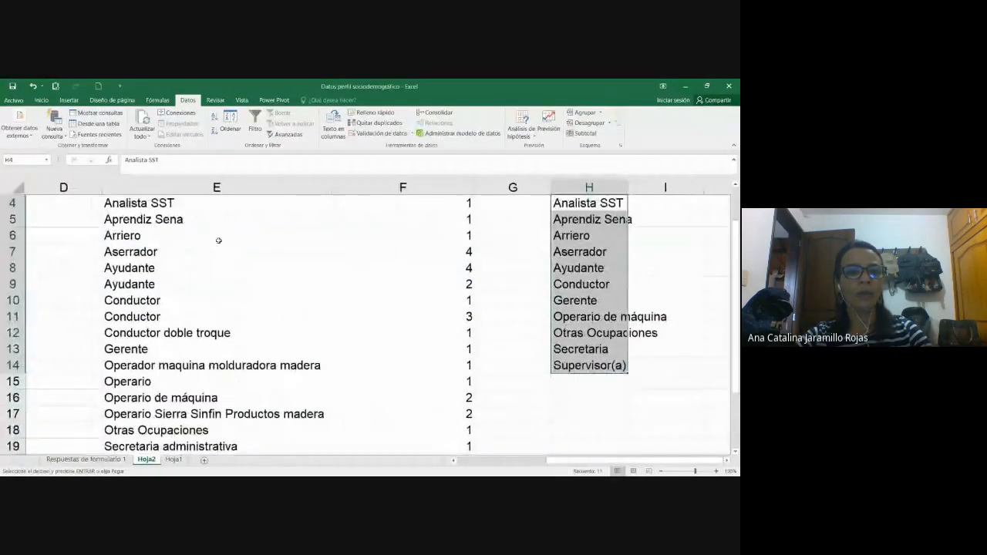
scroll(220, 242, left, 1)
scroll(193, 246, up, 1)
click(230, 241)
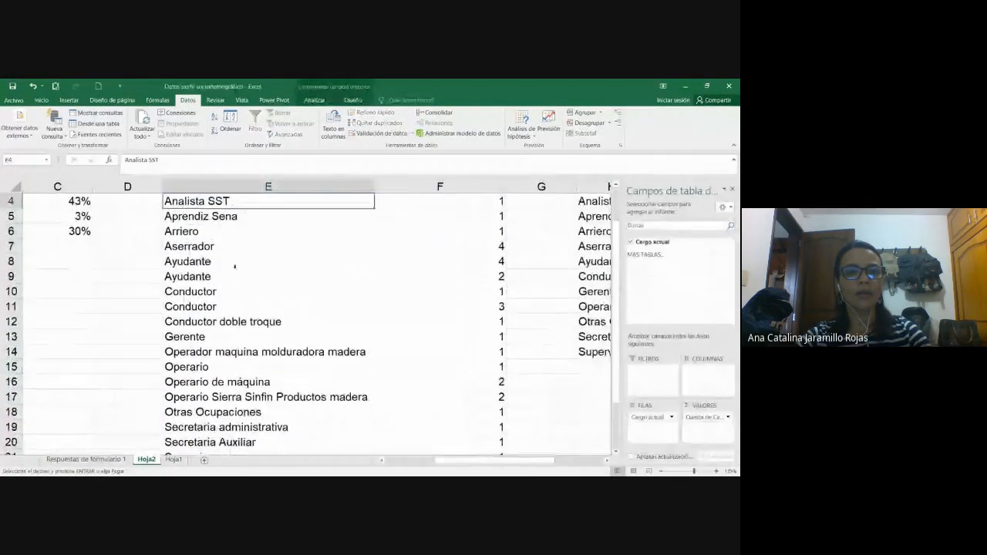
scroll(237, 275, down, 5)
scroll(237, 275, up, 5)
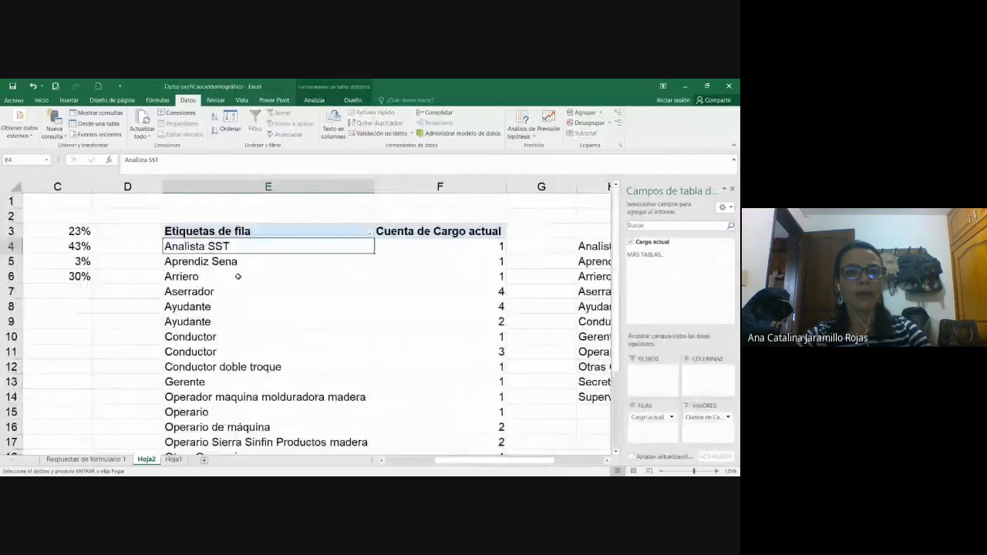
scroll(277, 397, down, 2)
click(462, 442)
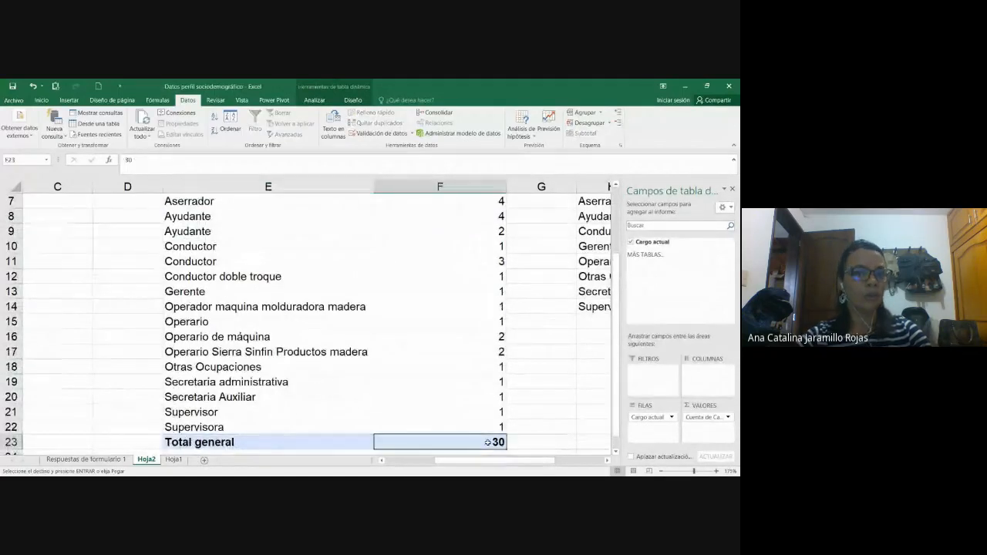
scroll(308, 309, up, 2)
click(230, 244)
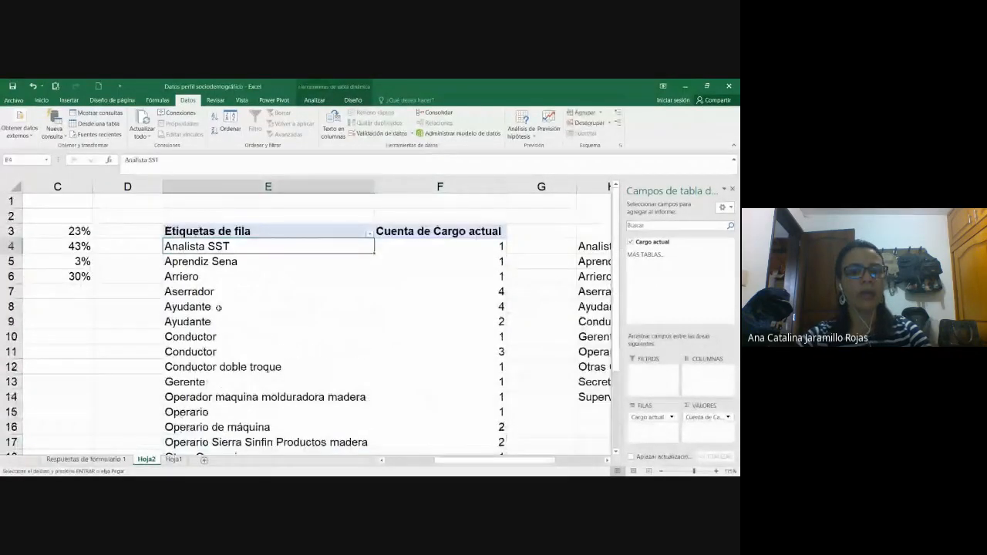
scroll(229, 244, down, 2)
shift+click(240, 422)
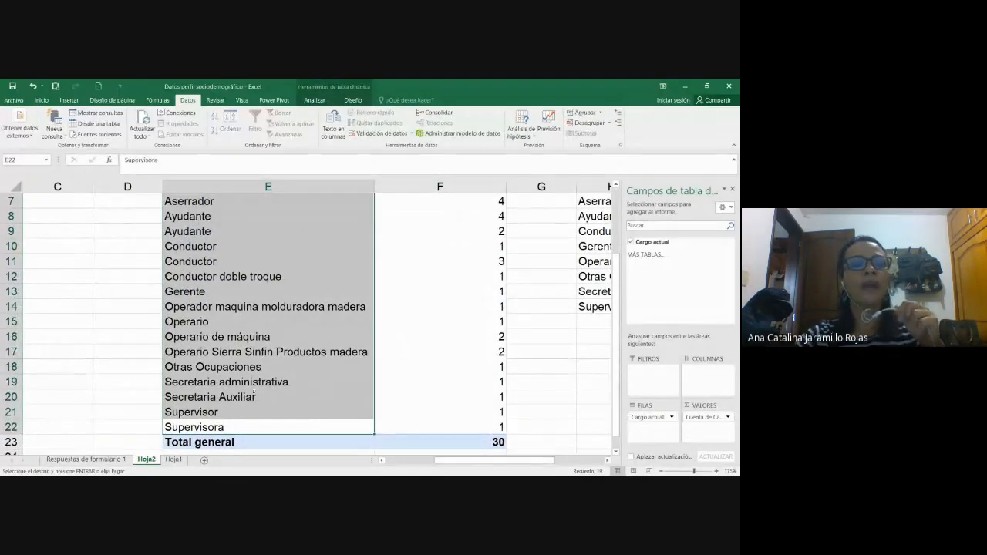
- Refresh the Cargo actual pivot table on Hoja2 and select its position labels in E4:E14
scroll(240, 420, up, 2)
click(343, 345)
click(309, 293)
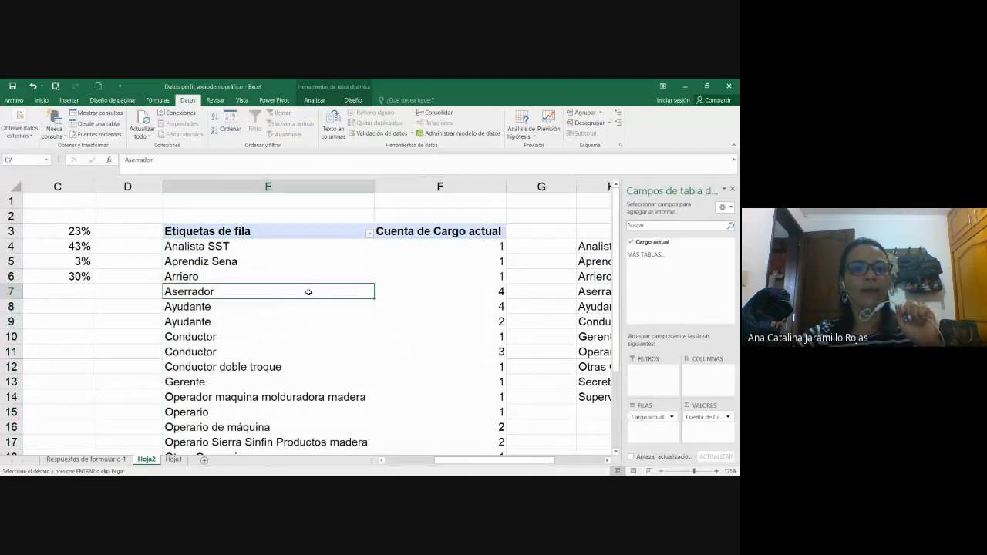
right_click(308, 292)
click(335, 325)
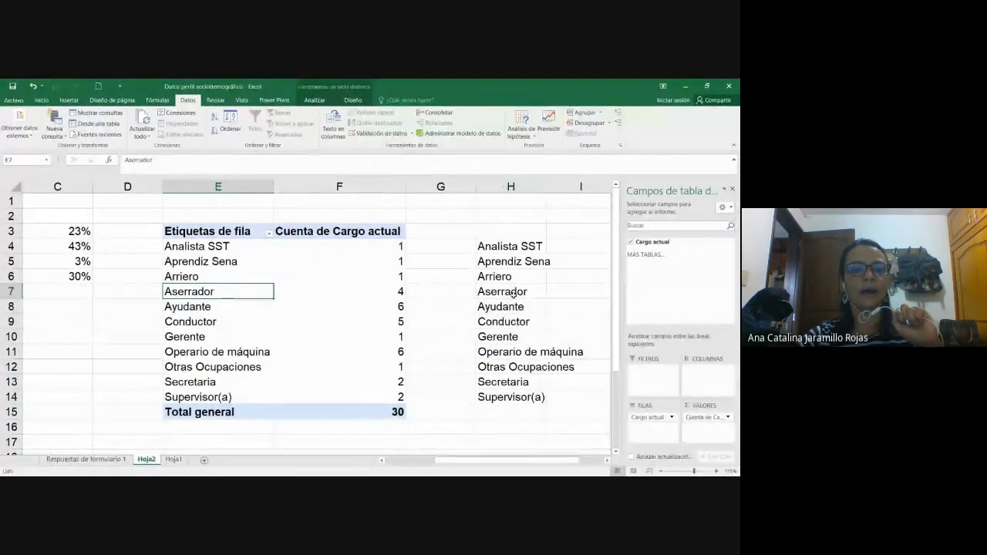
drag(254, 246, 243, 390)
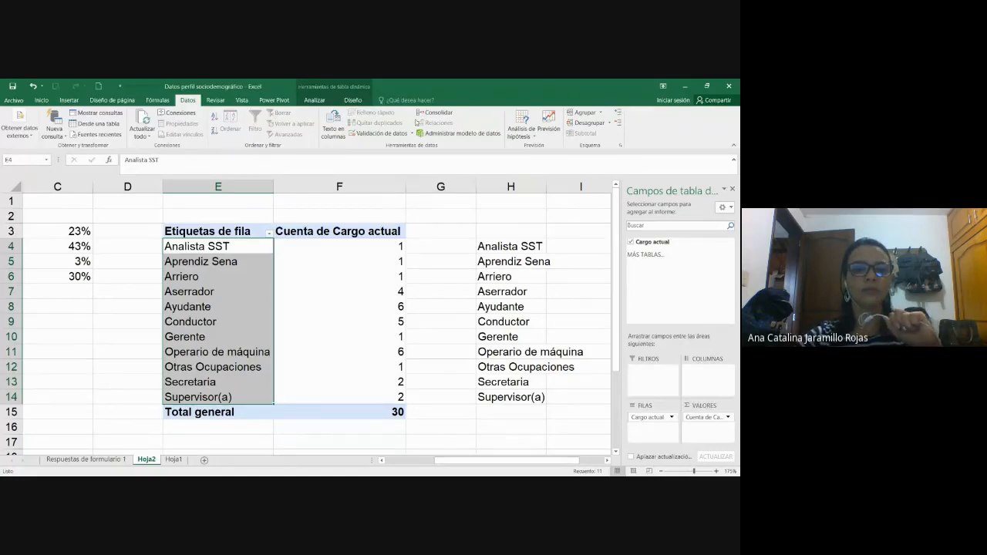
- Return to the Respuestas de formulario 1 sheet and look over the Cargo actual column down to the last record
click(86, 459)
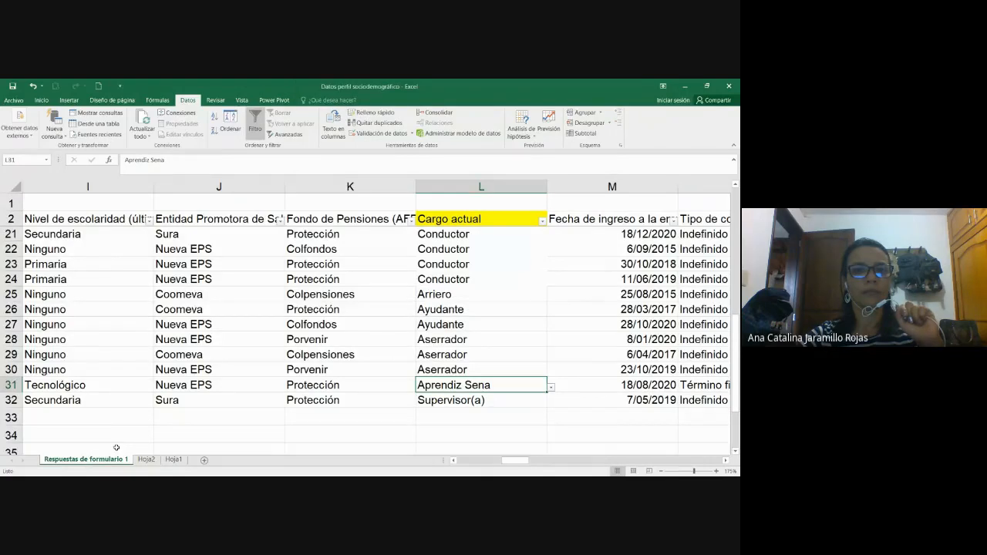
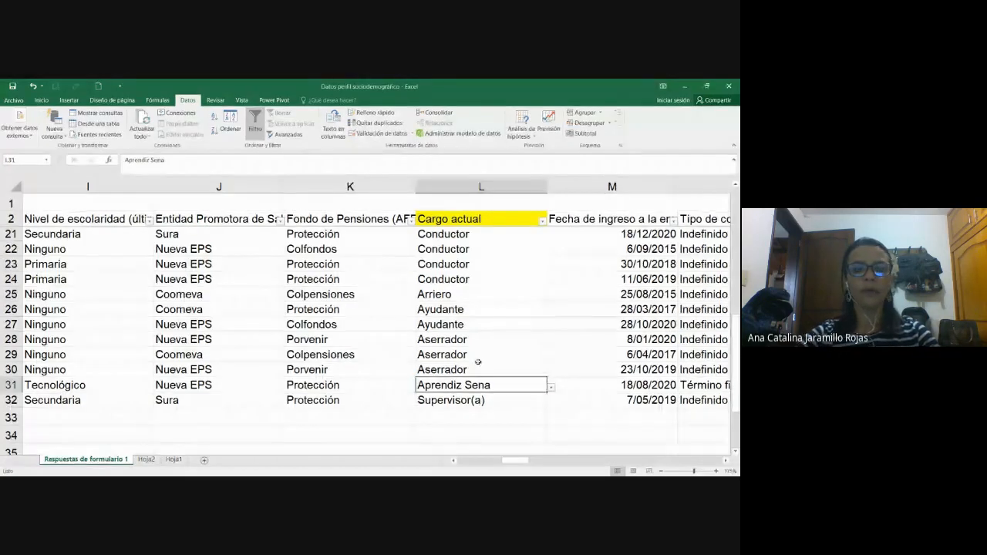
scroll(473, 359, up, 6)
scroll(497, 367, down, 9)
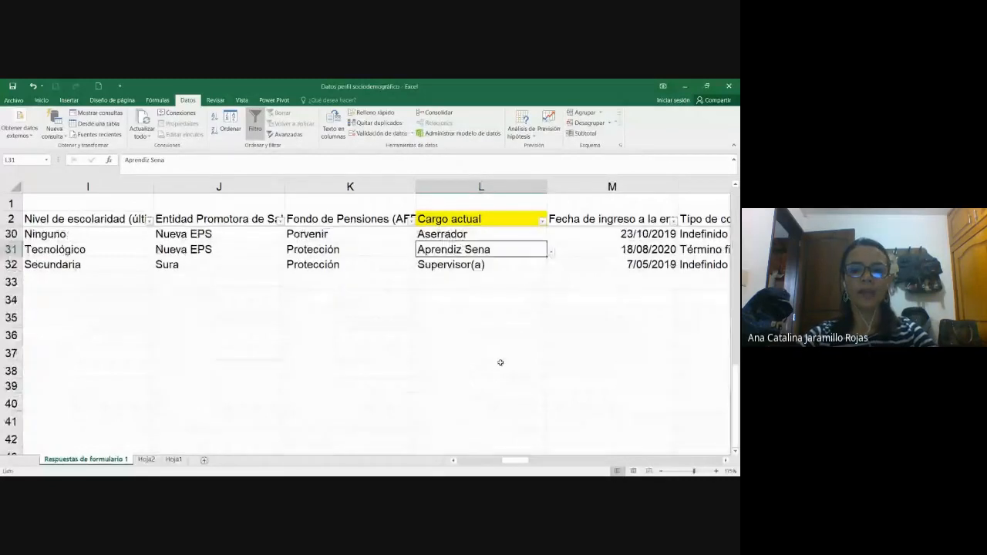
click(500, 361)
click(485, 282)
click(489, 302)
click(376, 298)
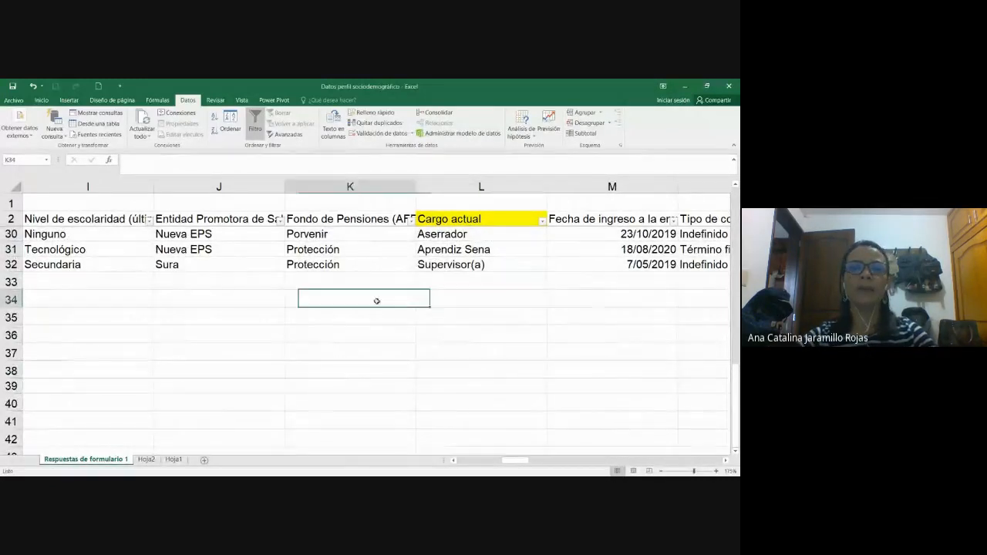
click(370, 280)
click(377, 297)
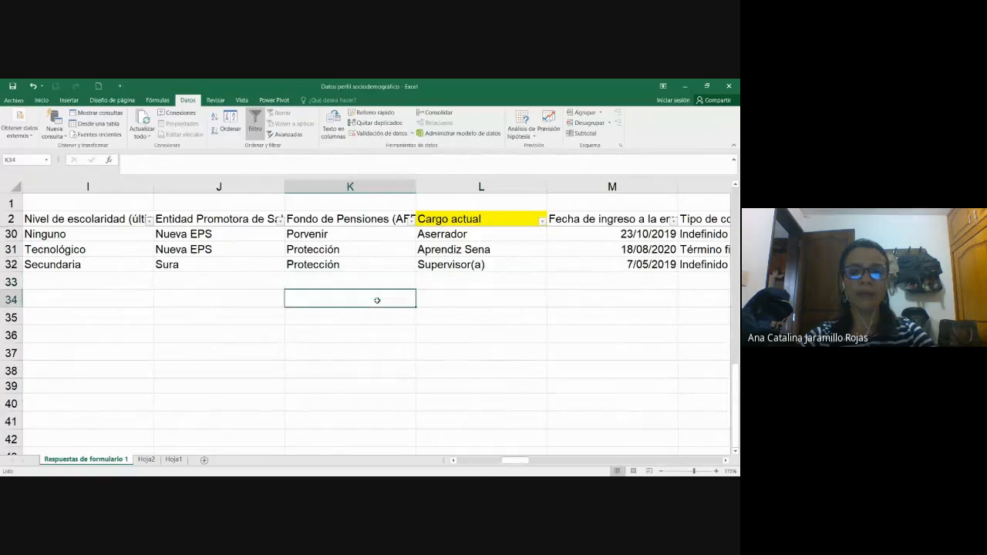
- Enter the test text dfadfaefadaf in K34, check the validation list in L34, and clear the test text
text(dfadfaefadaf)
key(Tab)
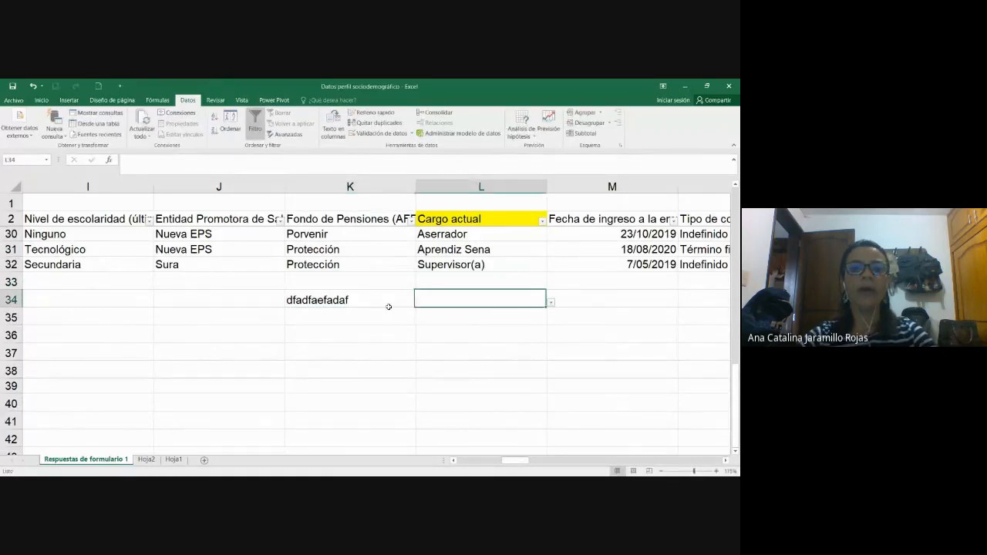
click(550, 304)
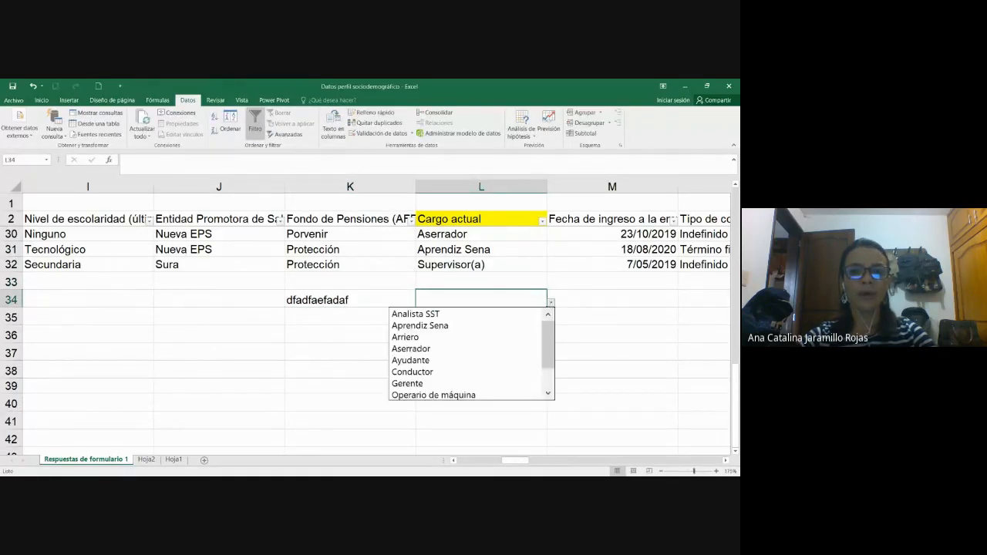
scroll(463, 355, down, 1)
scroll(463, 354, up, 1)
click(621, 335)
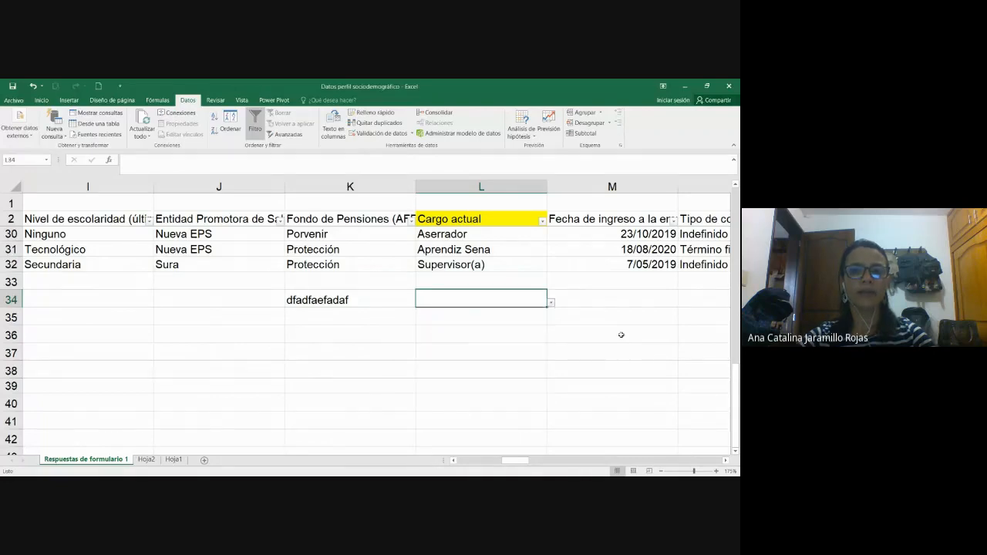
click(355, 301)
key(Delete)
- Return to the first records of the sheet and examine the Fecha de nacimiento and Edad columns
scroll(350, 299, up, 1)
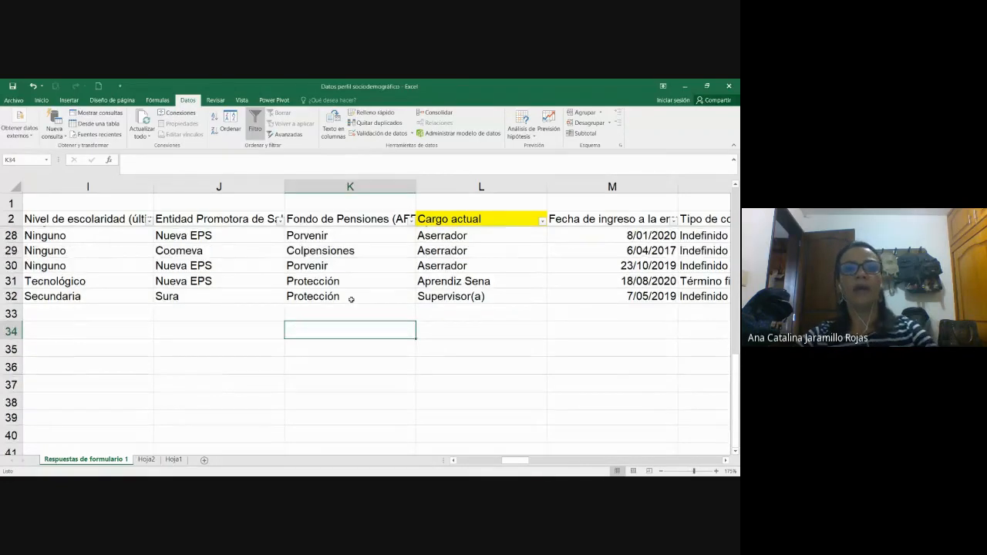
scroll(351, 299, up, 8)
drag(525, 461, 470, 466)
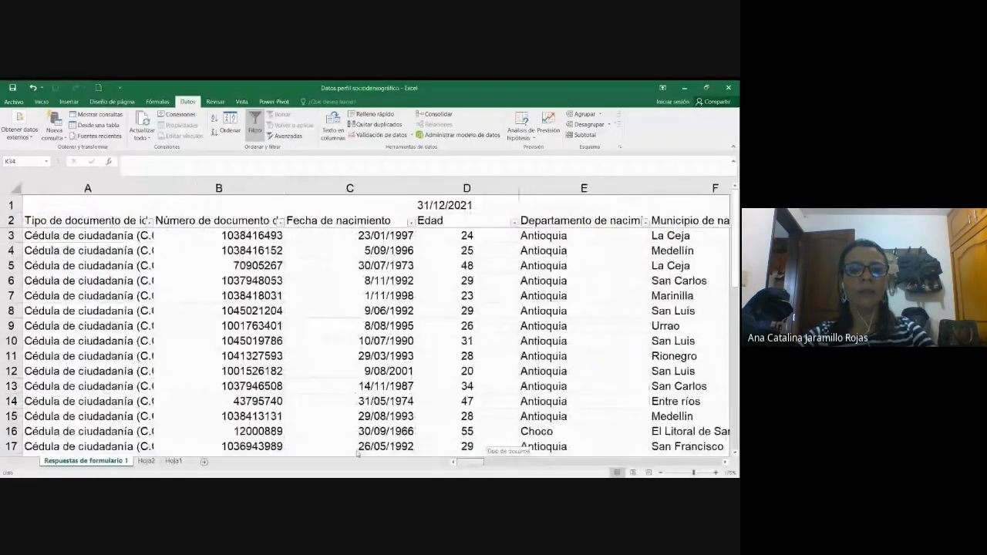
click(565, 342)
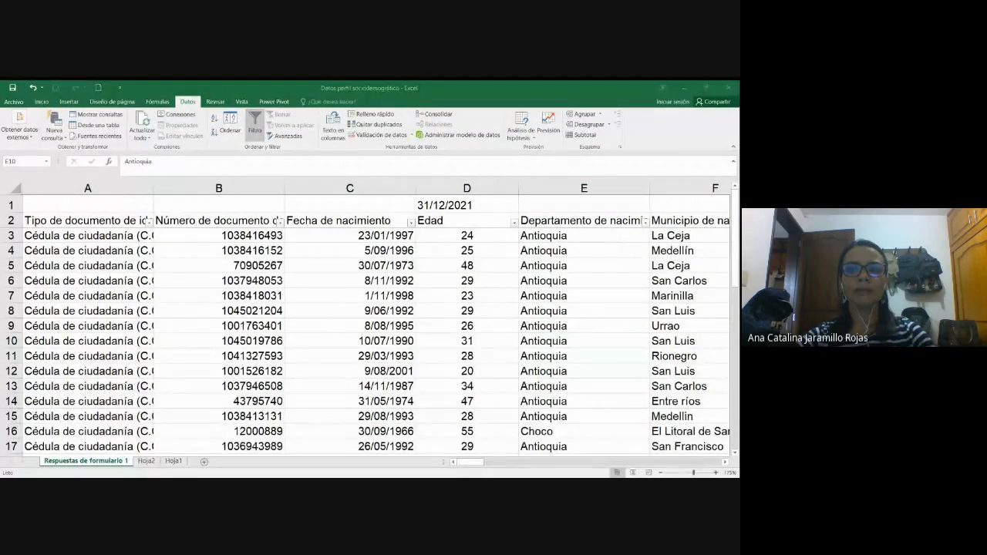
key(alt+Tab)
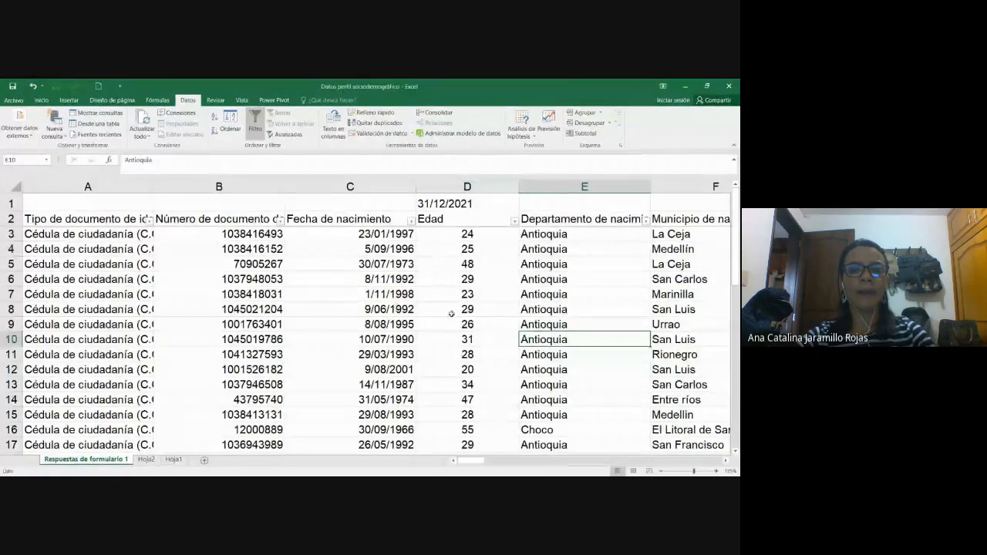
click(466, 214)
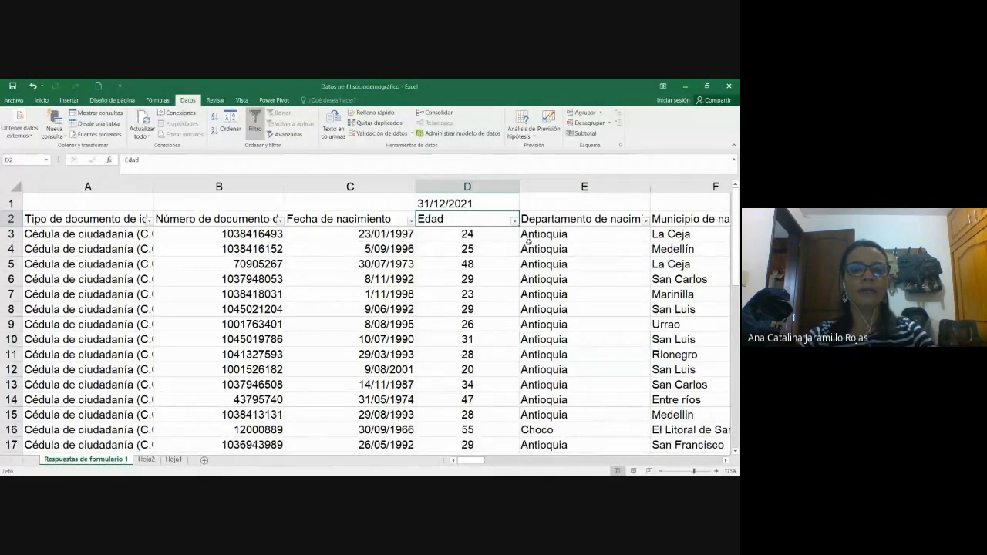
click(378, 220)
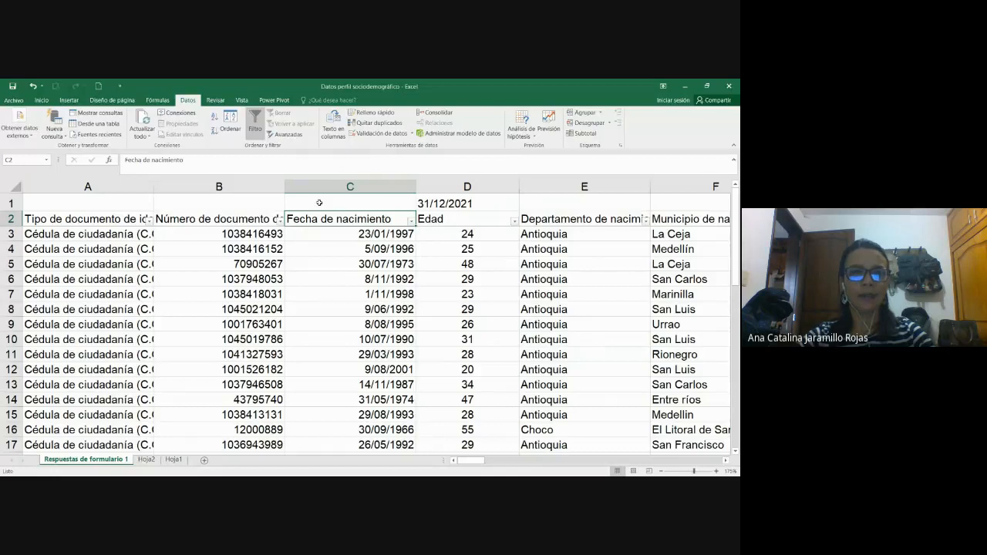
click(332, 237)
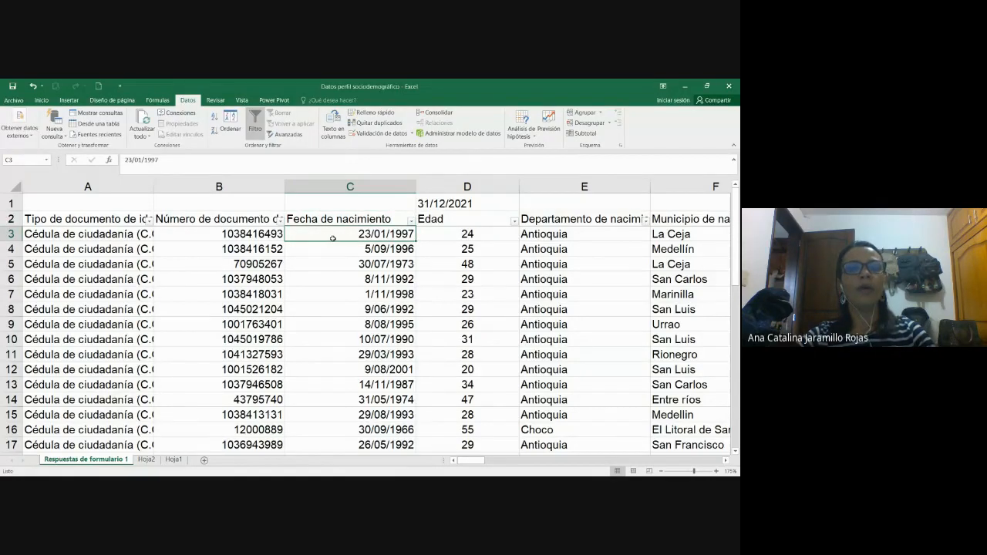
click(370, 215)
click(488, 220)
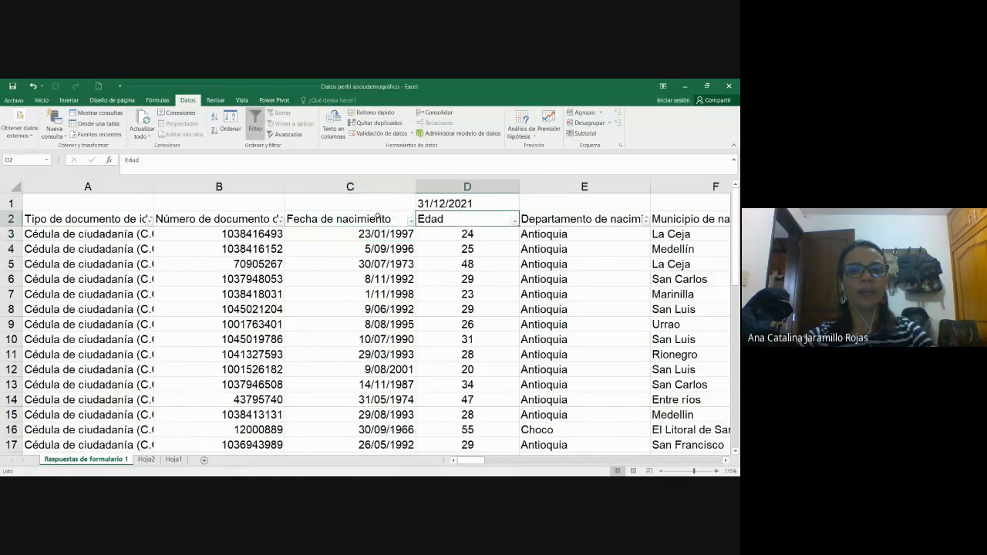
click(377, 218)
click(491, 219)
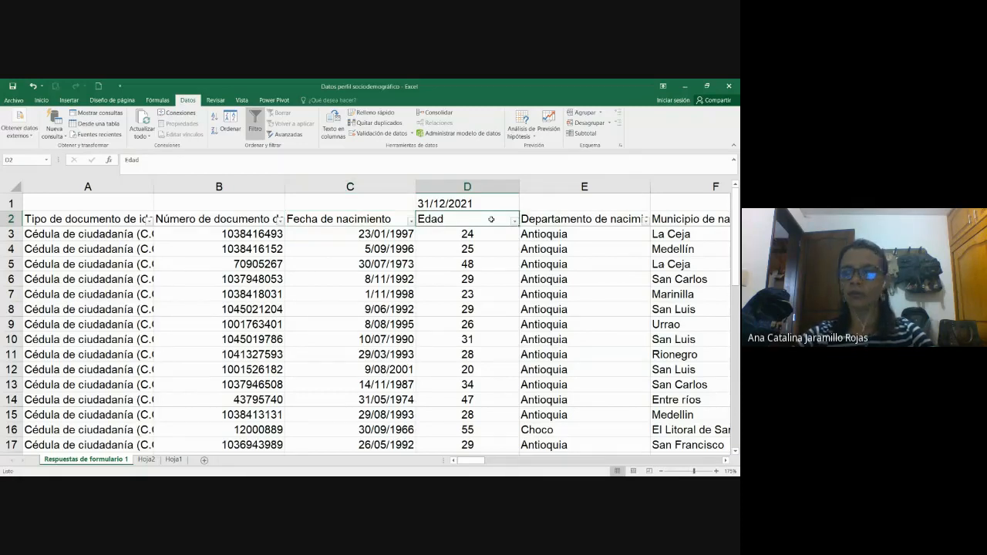
- Set the reference date above the Edad column in D1 to 31/12/2020
click(439, 203)
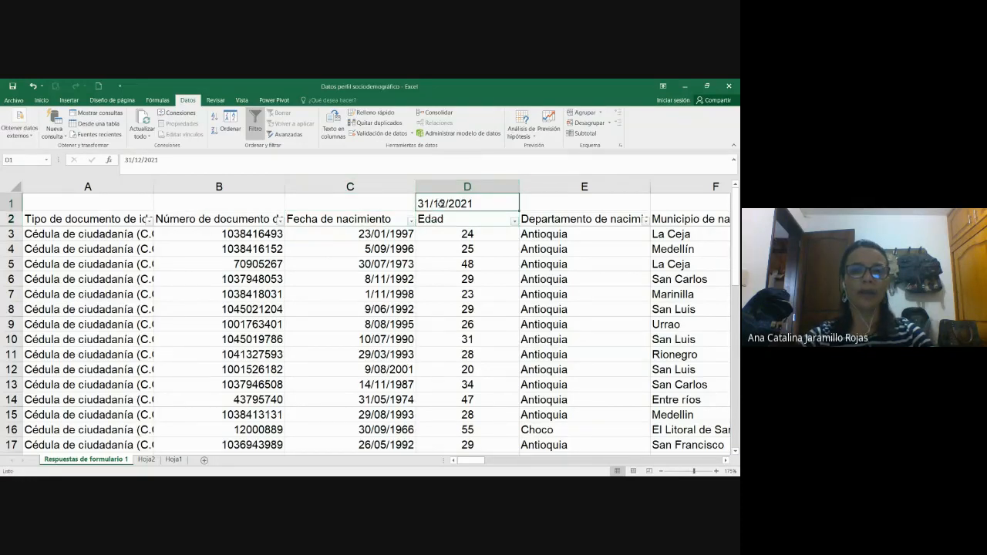
click(212, 162)
key(BackSpace)
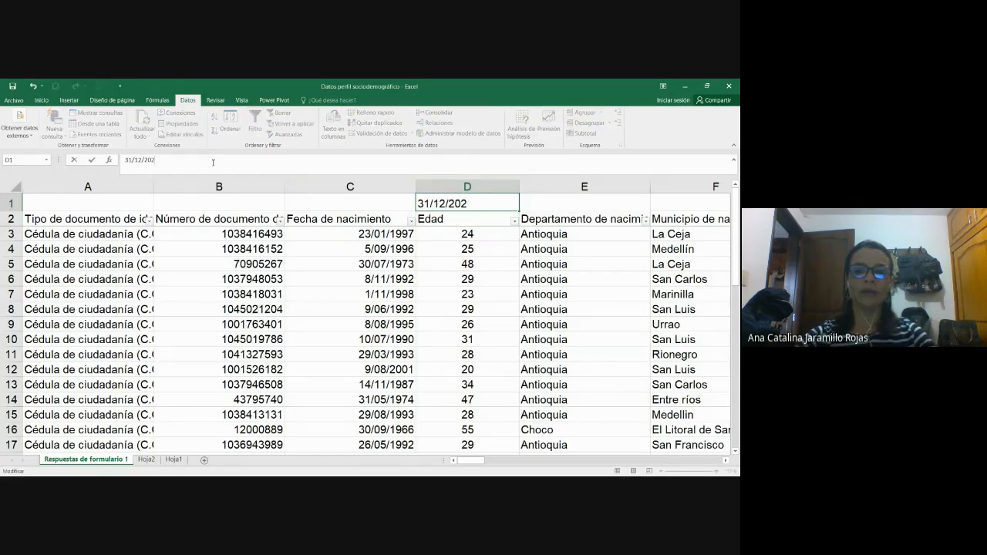
text(0)
key(Return)
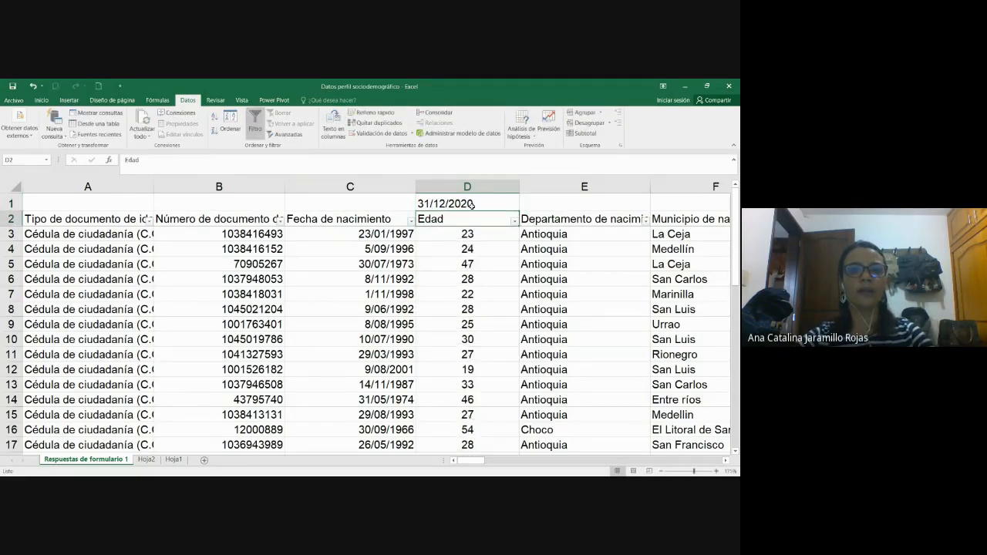
- Set the reference date in D1 to 31/12/2021
click(470, 204)
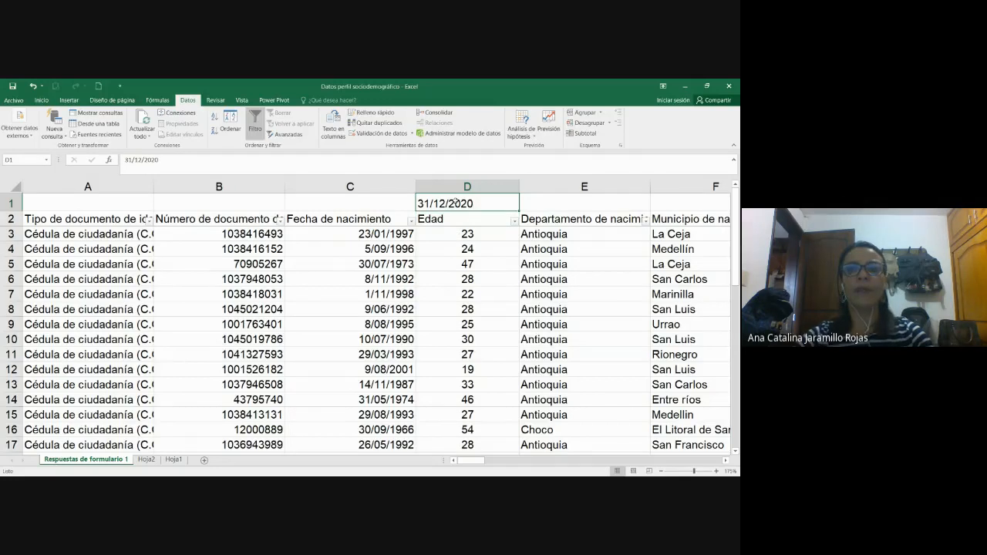
text(31/12)
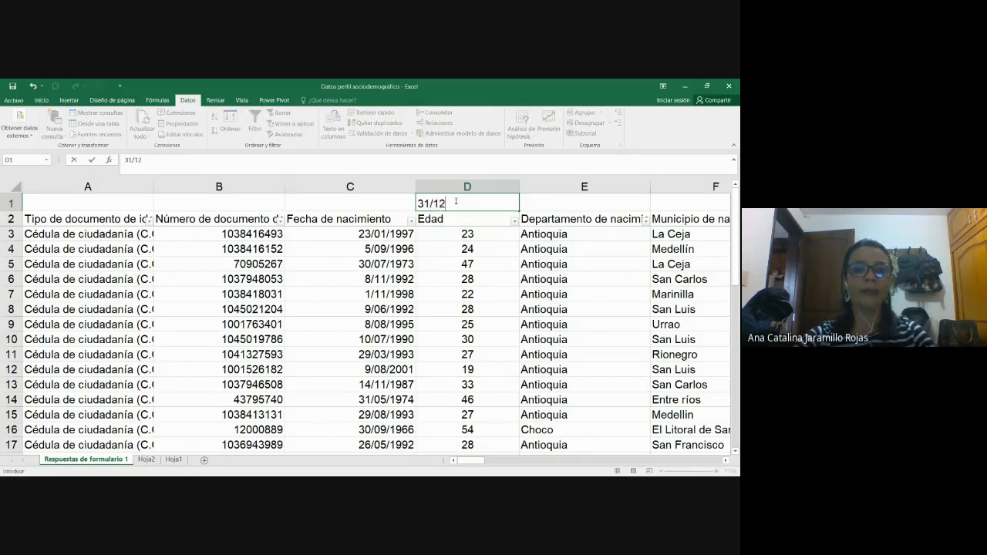
text(/2020)
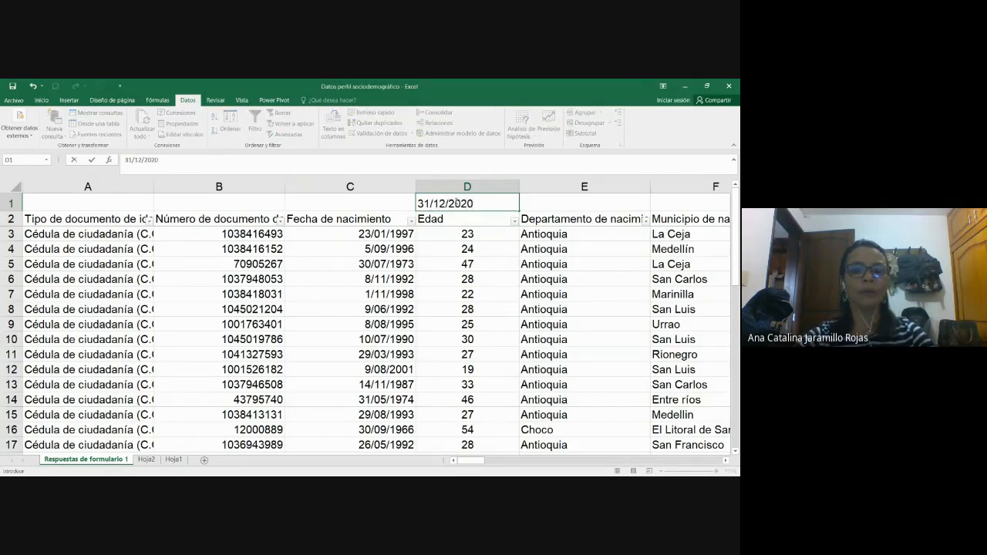
key(BackSpace)
text(1)
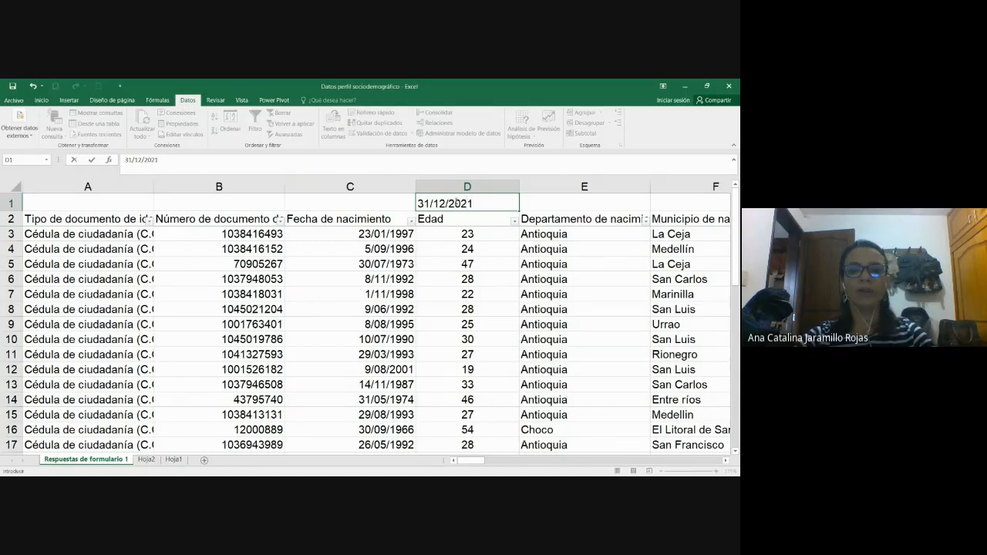
key(Return)
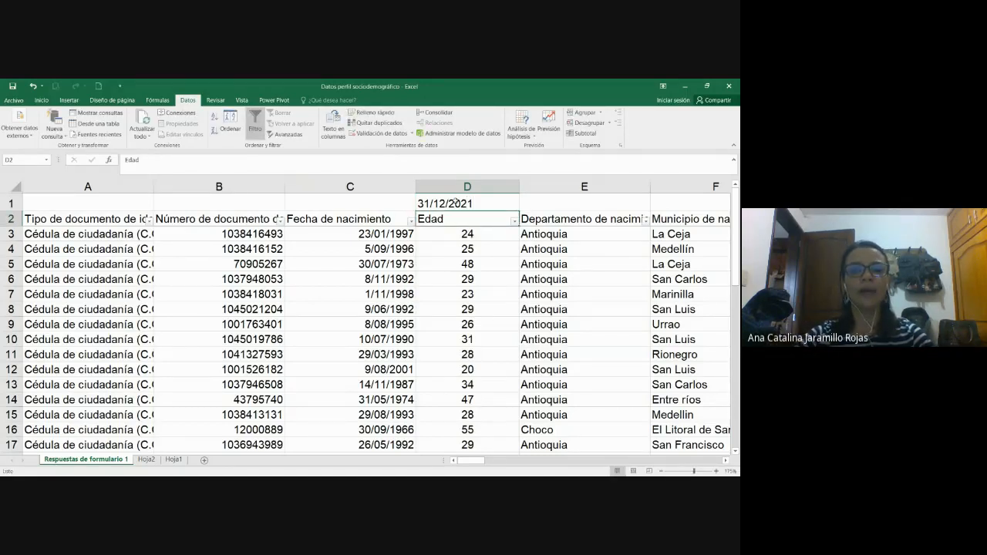
- Center the reference date horizontally in D1
click(455, 202)
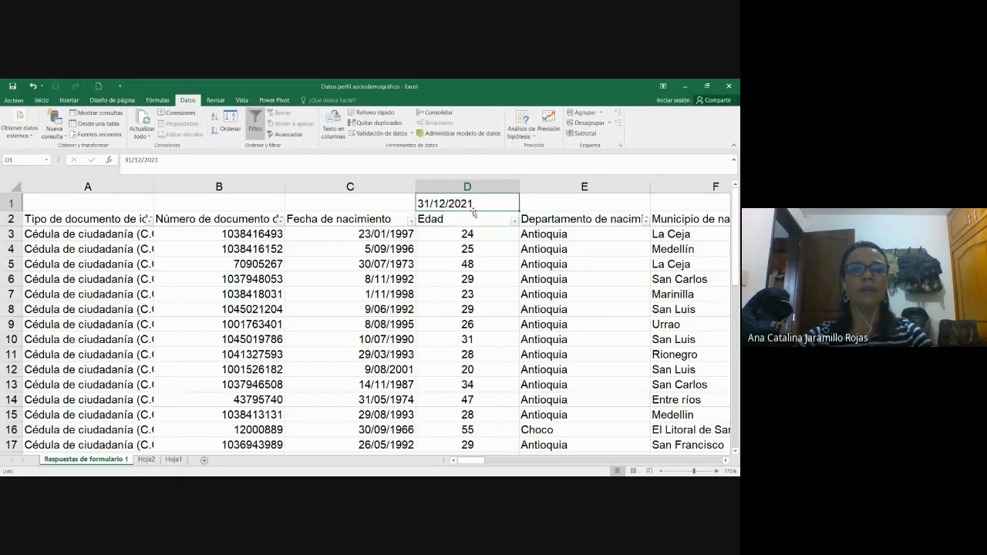
click(42, 100)
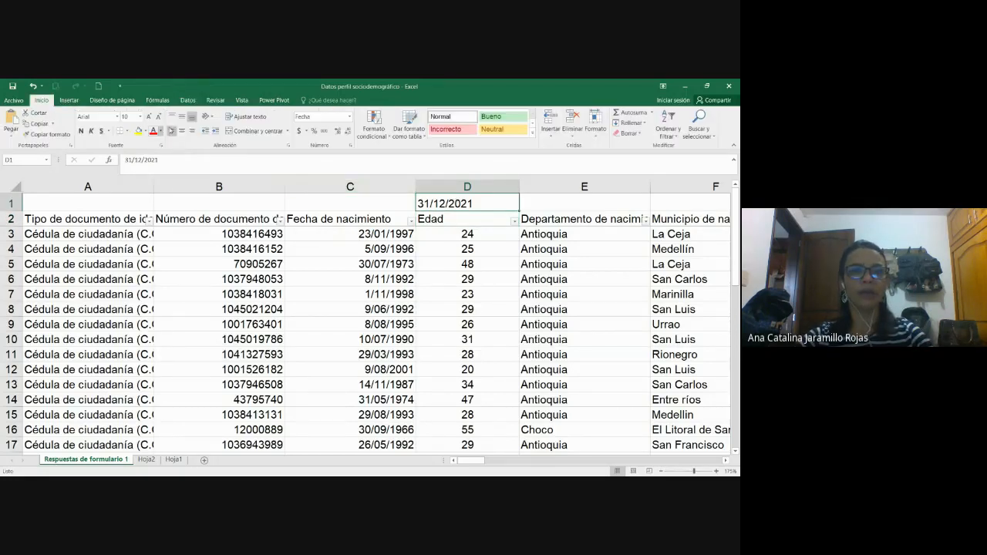
click(182, 131)
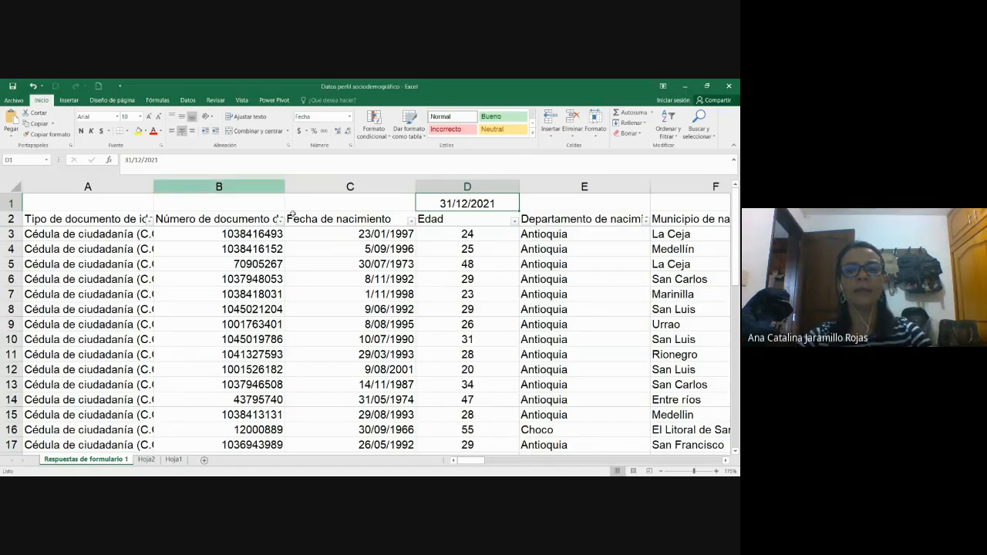
- Examine the Edad formula in D3: its REDONDEAR.MENOS function, the $D$1 reference and the decimals argument
click(468, 235)
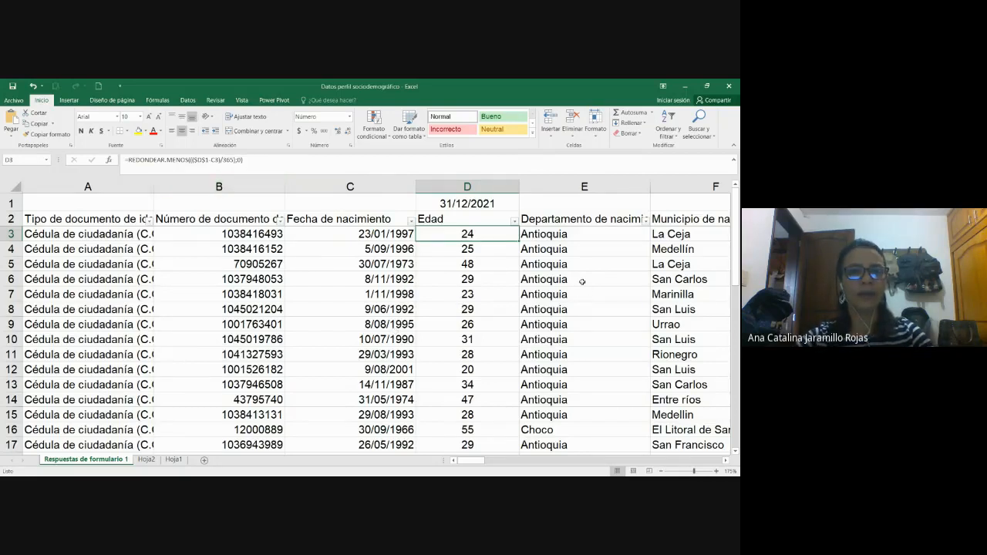
double_click(509, 240)
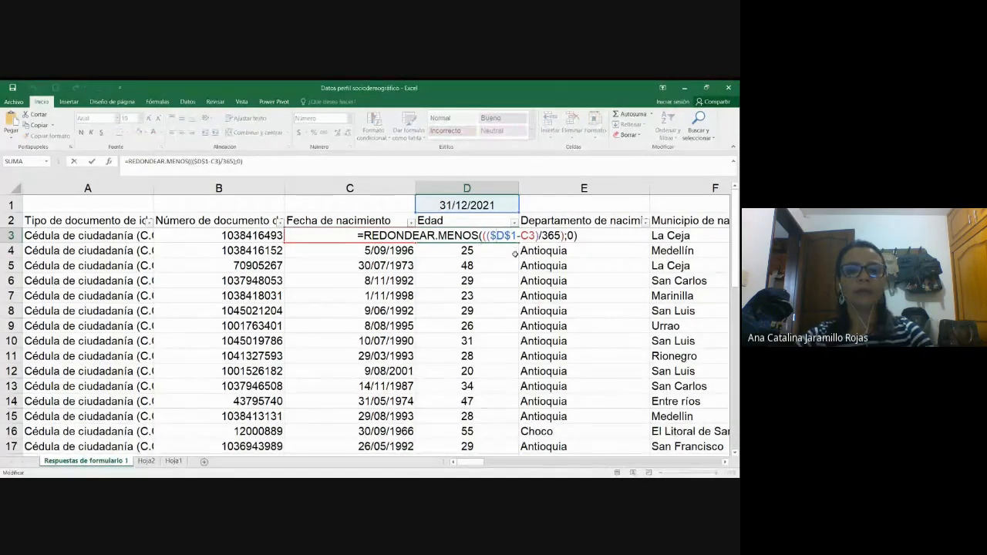
drag(489, 235, 513, 227)
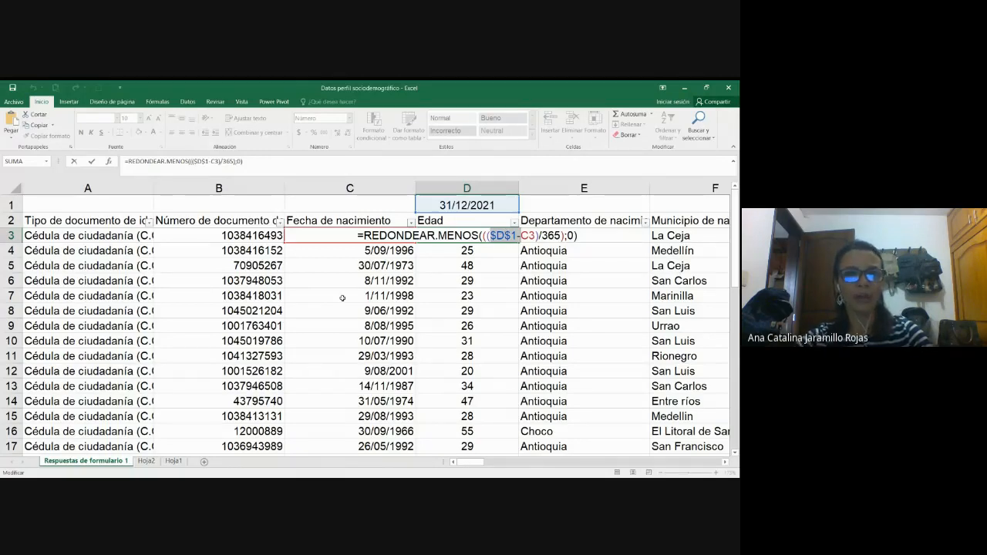
drag(364, 235, 478, 233)
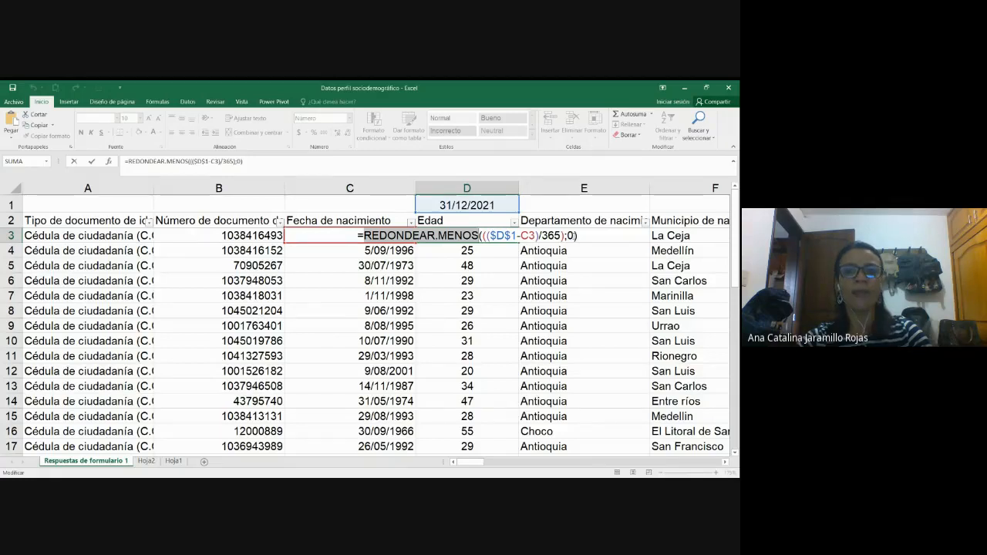
click(566, 235)
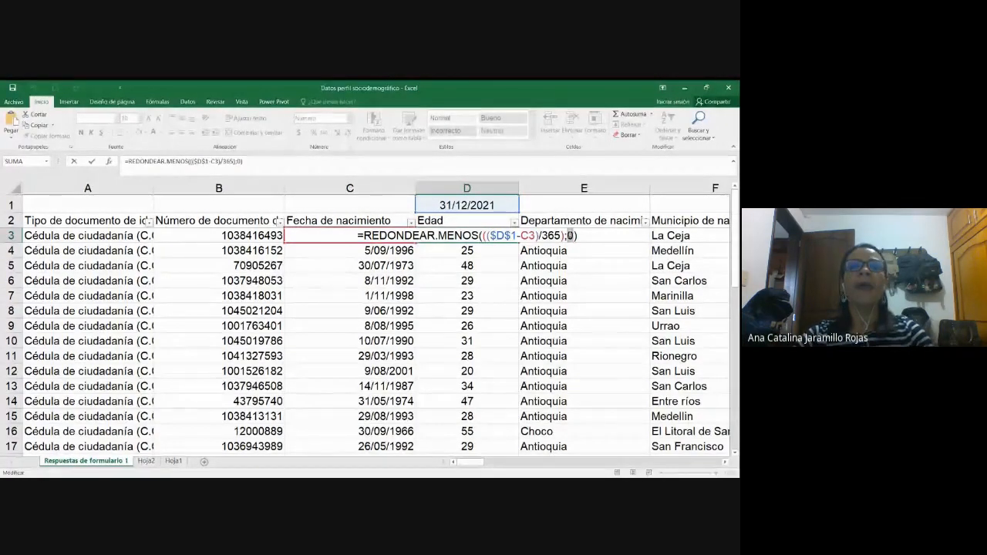
key(ctrl+Return)
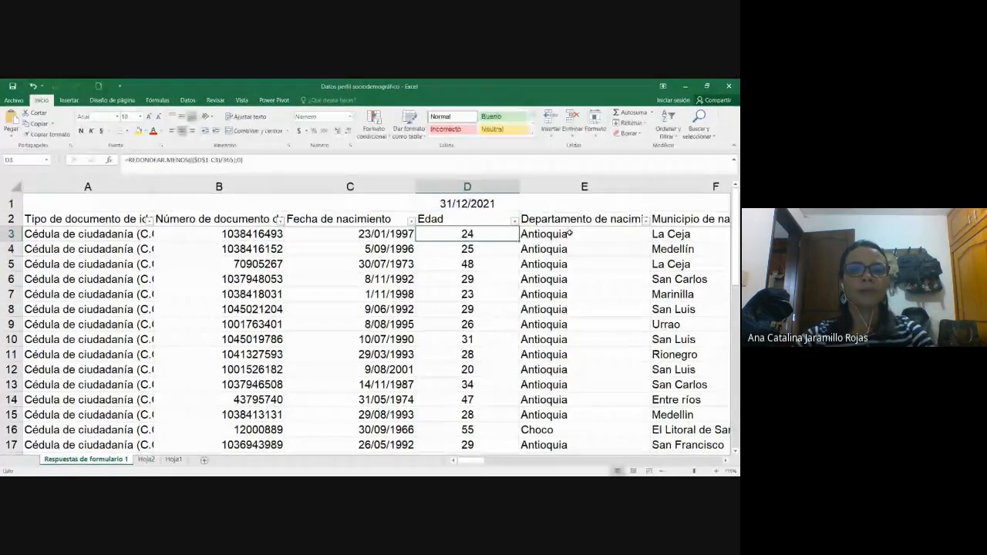
double_click(452, 233)
key(Escape)
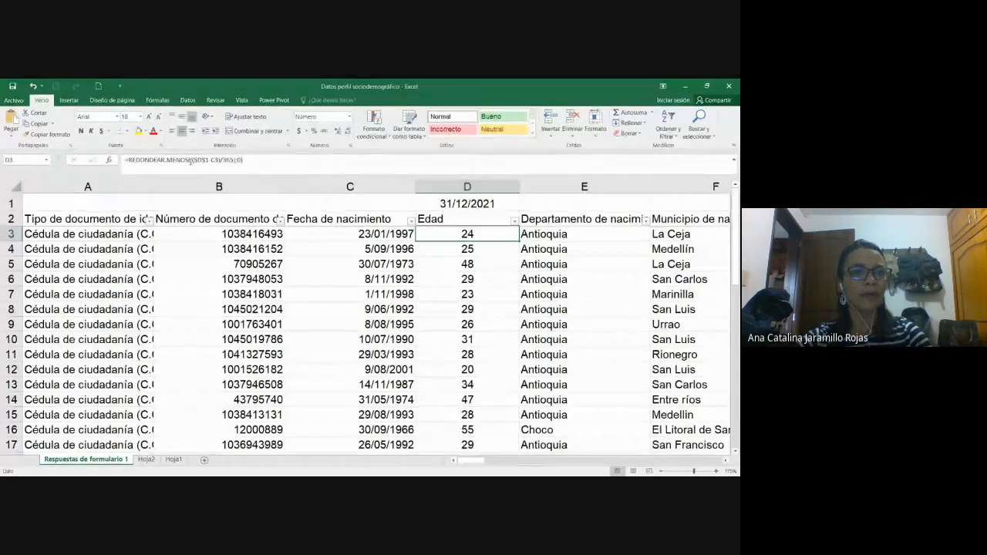
- Remove the REDONDEAR.MENOS rounding and its decimals argument from D3, leaving the formula =(($D$1-C3)/365)
double_click(463, 234)
drag(364, 235, 482, 236)
key(BackSpace)
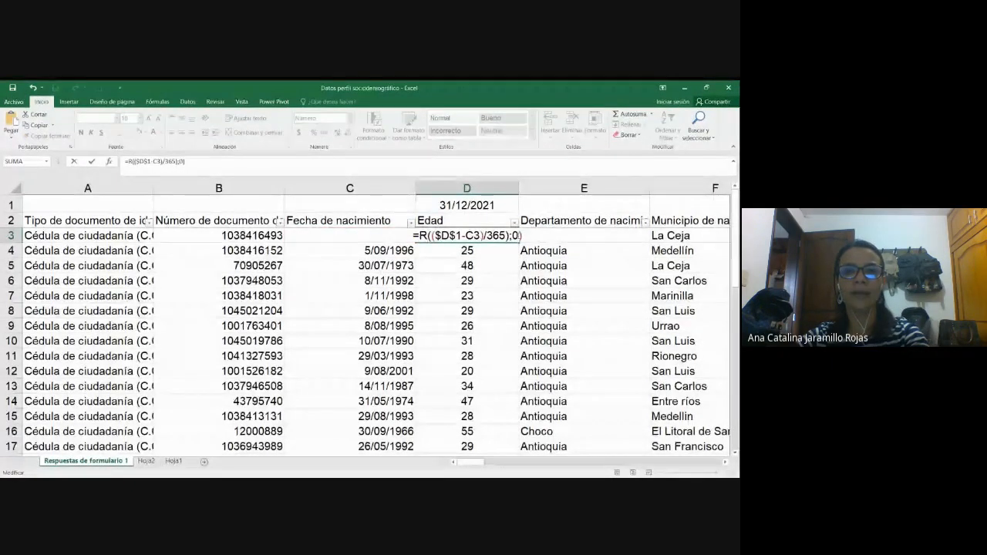
key(BackSpace)
key(BackSpace)
key(BackSpace)
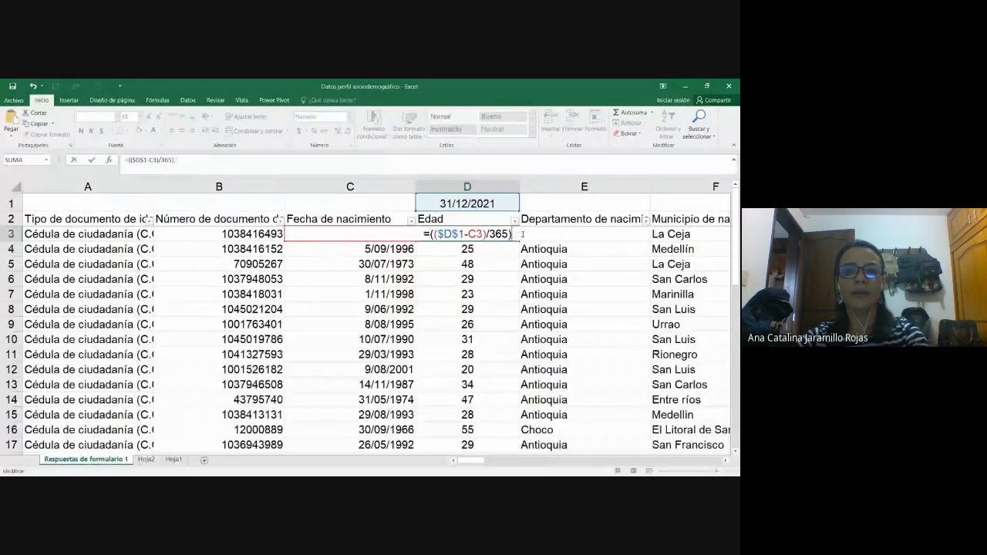
key(Return)
- Format the age in D3 to display two decimal places
click(482, 236)
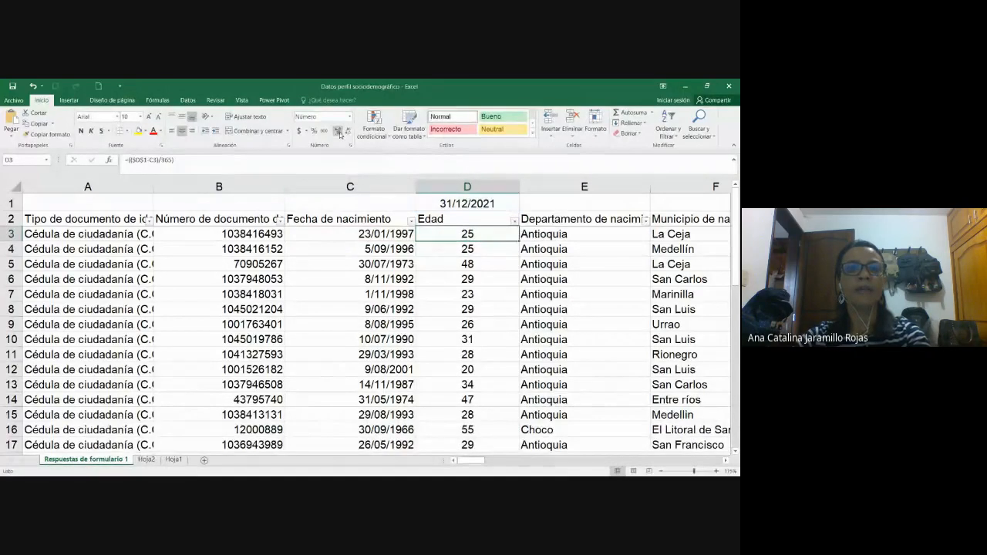
click(338, 132)
click(337, 132)
click(338, 132)
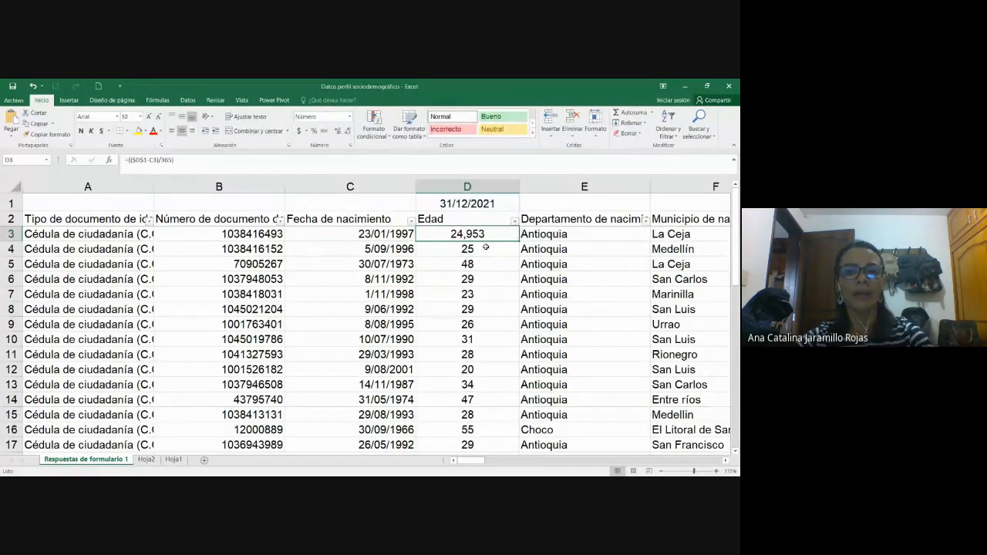
click(347, 131)
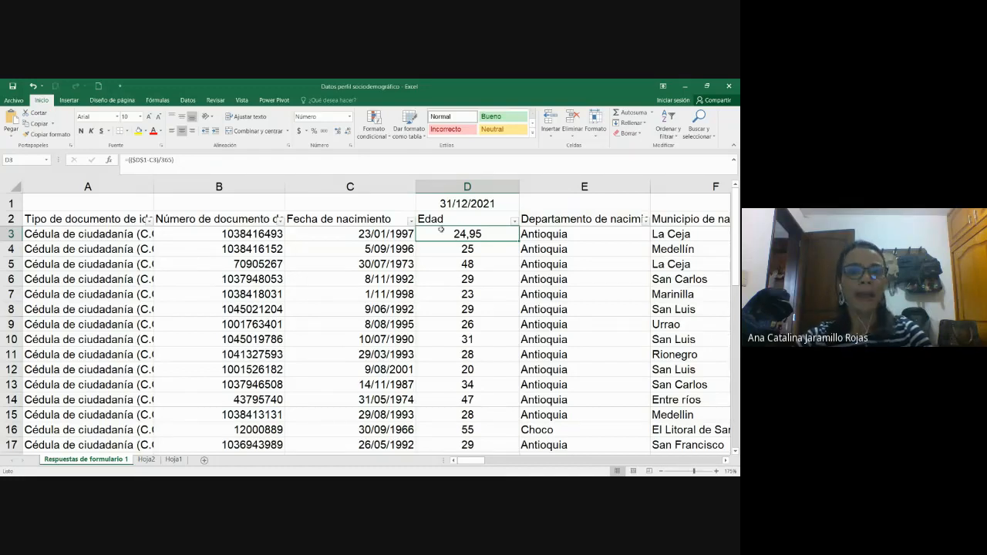
- Format the age in D3 to display no decimal places
click(468, 203)
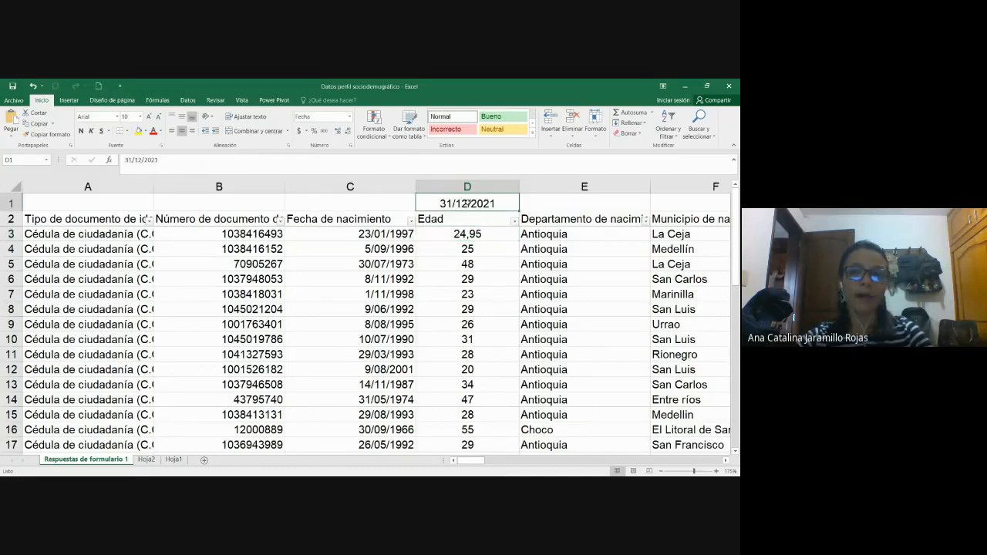
click(468, 231)
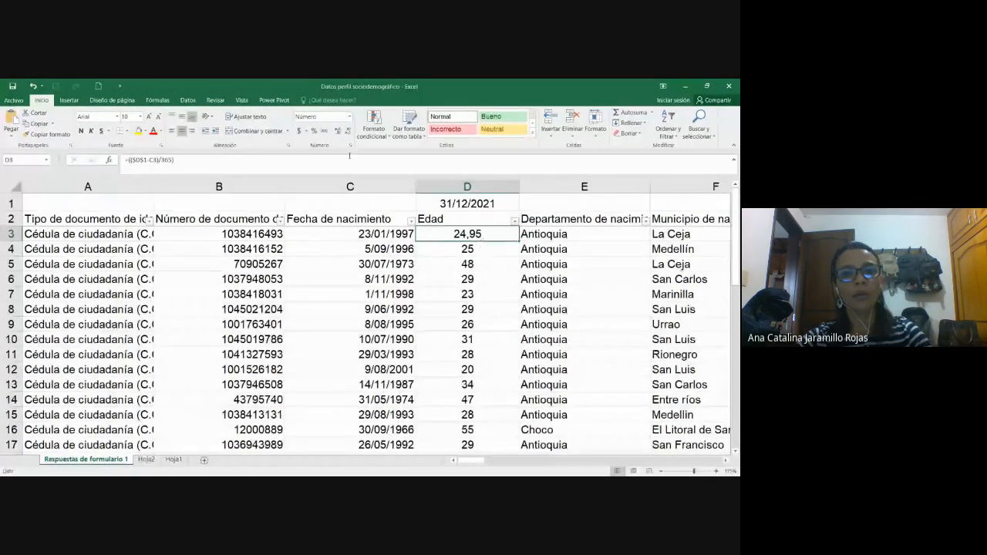
click(348, 132)
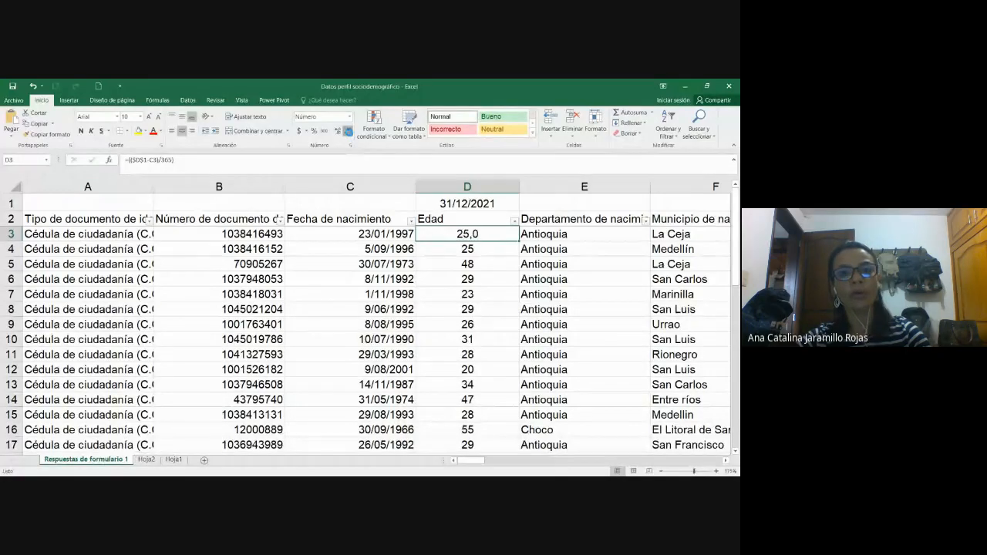
click(347, 132)
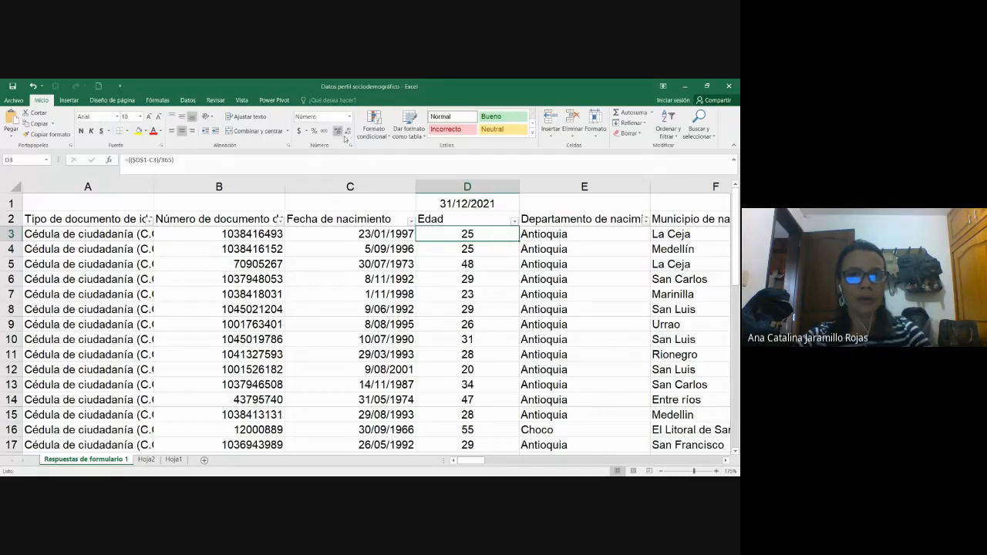
- Restore the REDONDEAR.MENOS age formula in D3 by filling it up from D4
click(484, 245)
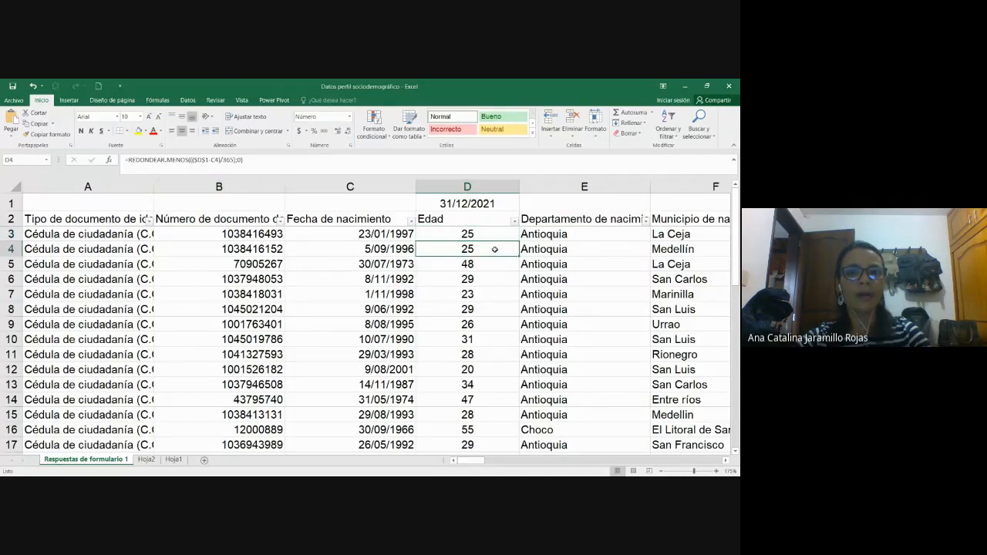
double_click(494, 249)
drag(364, 249, 489, 249)
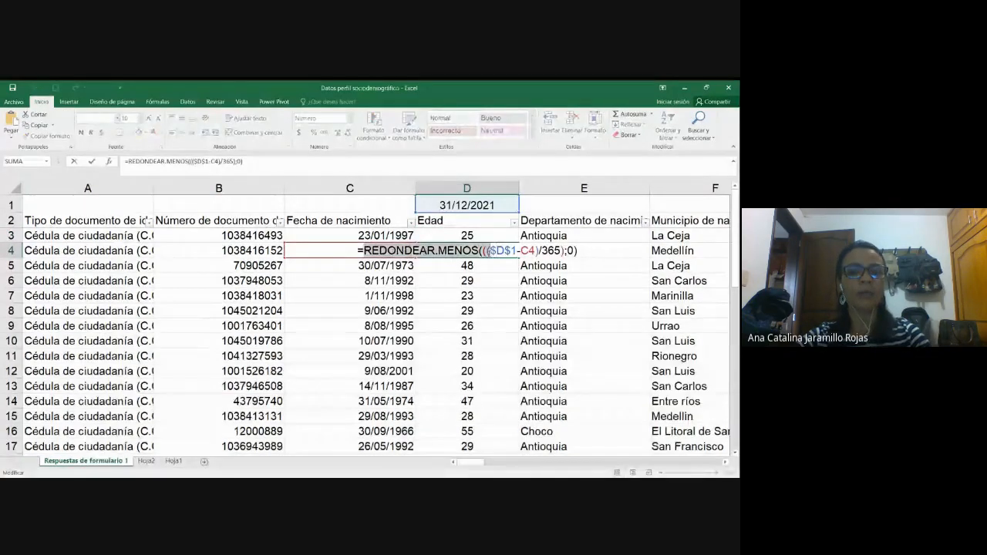
key(Escape)
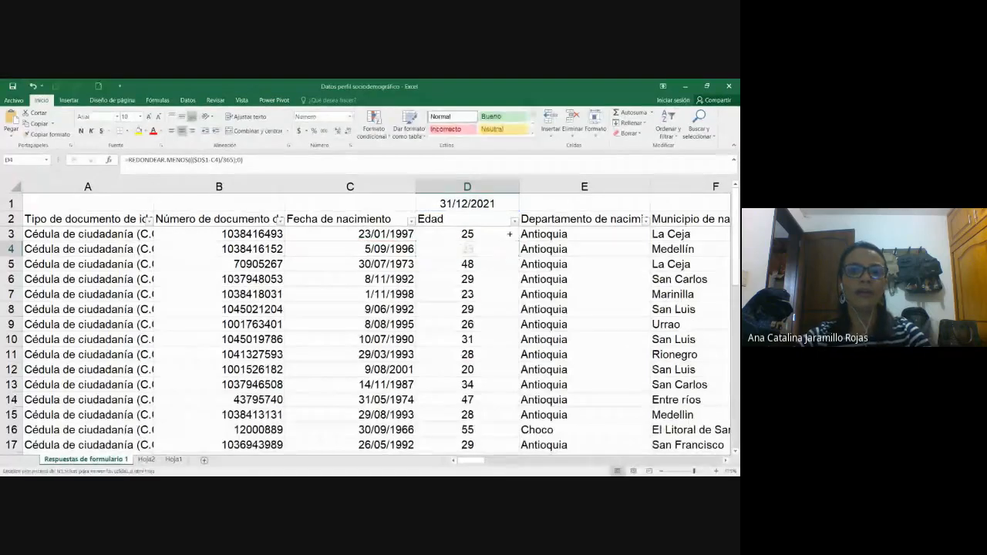
drag(509, 234, 505, 230)
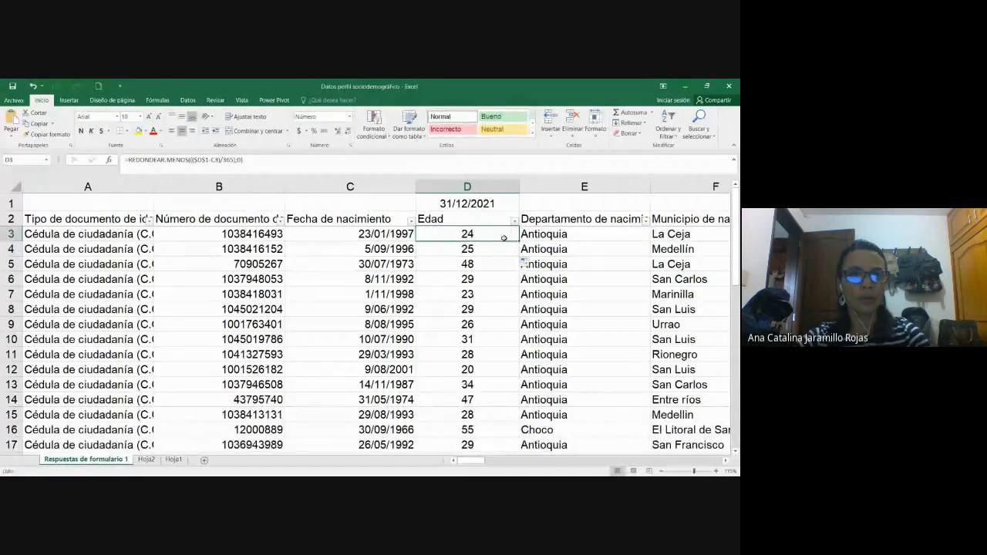
double_click(503, 238)
key(Escape)
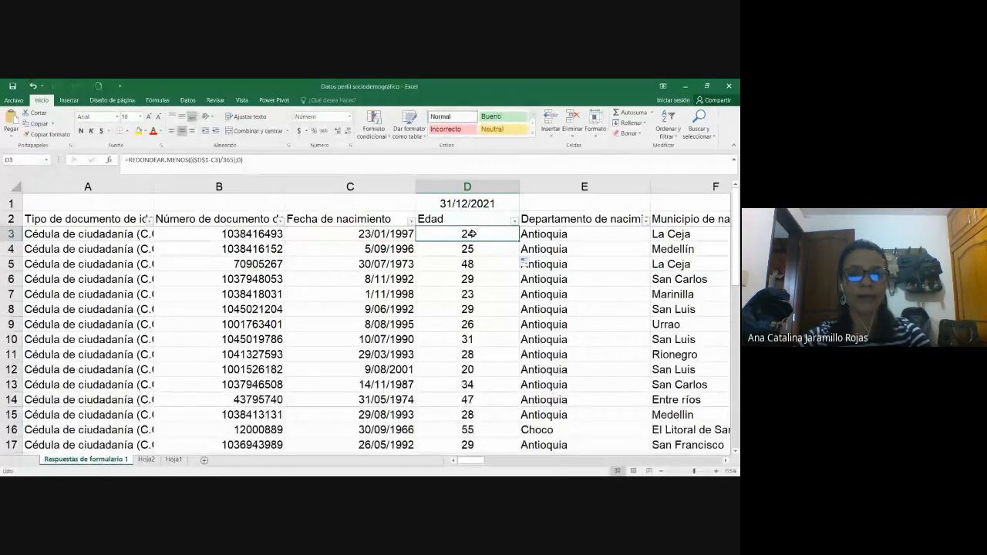
- Review the reference date in D1 and the calculated ages down the whole Edad column
click(501, 206)
click(494, 234)
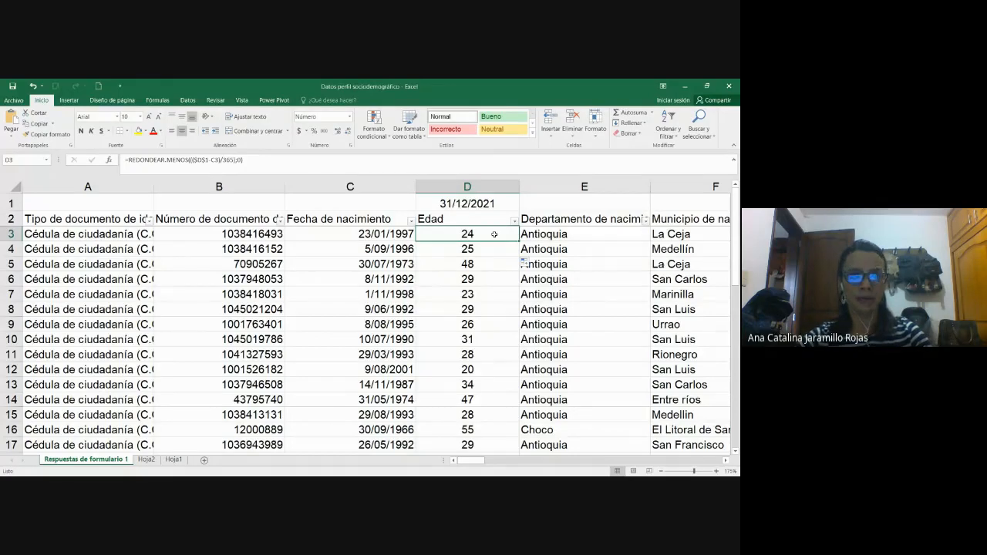
key(alt+Tab)
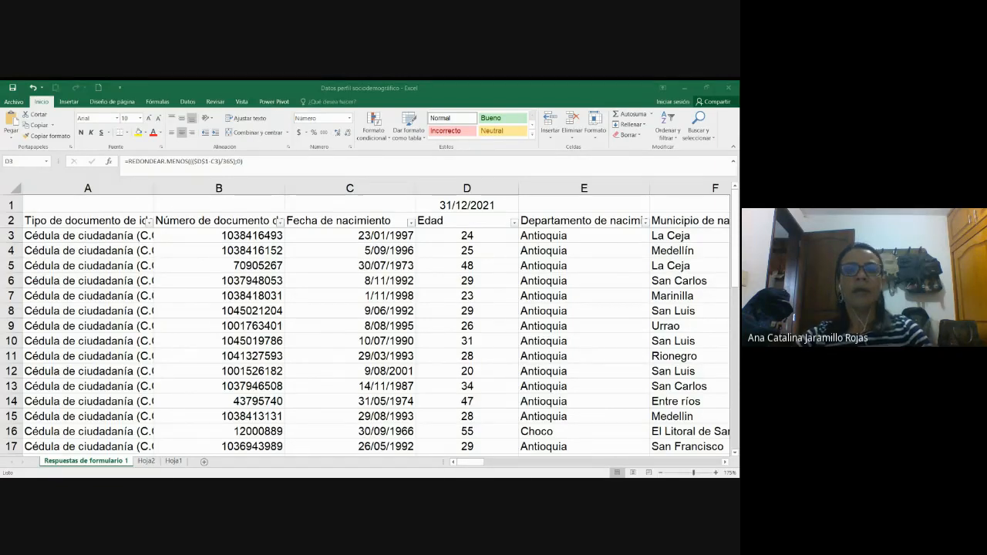
click(493, 236)
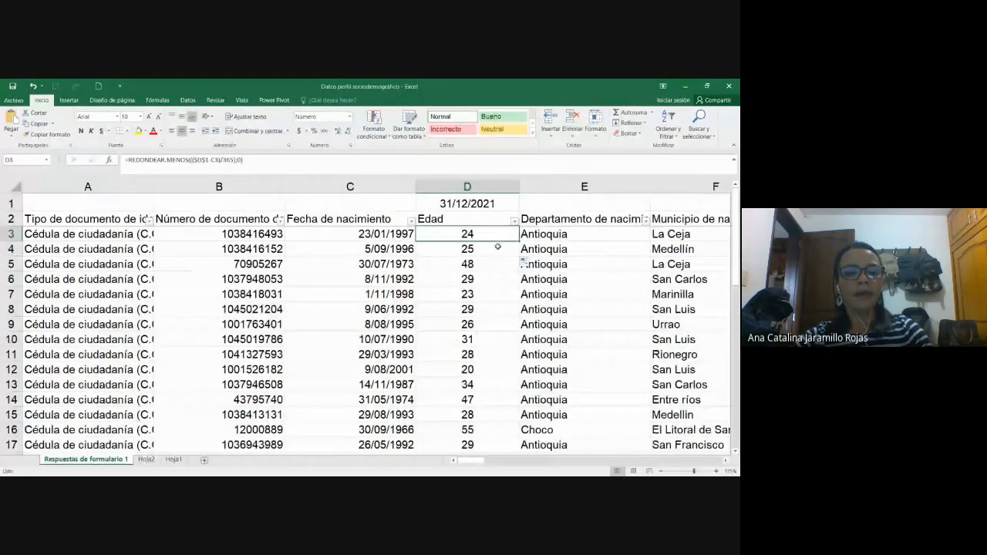
ctrl+scroll(515, 257, down, 1)
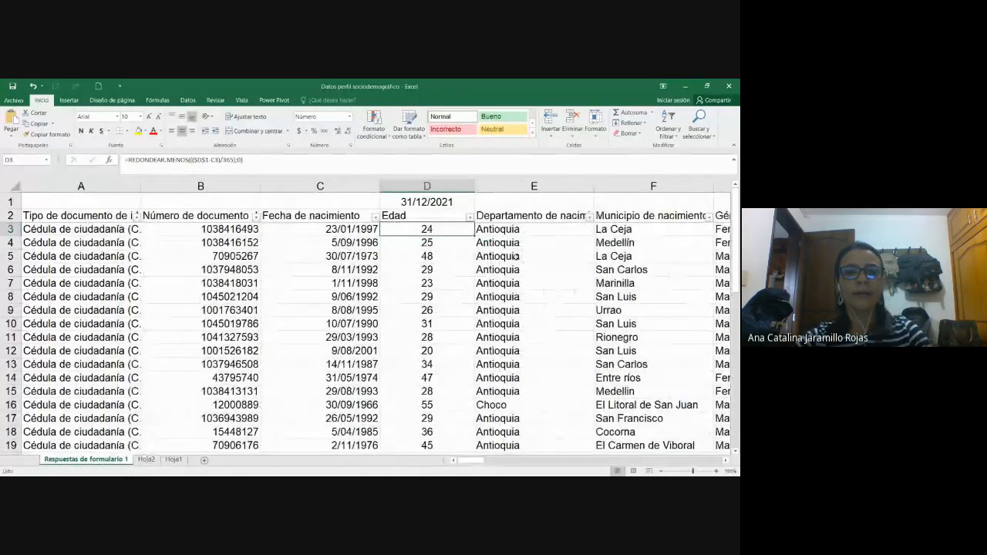
ctrl+scroll(515, 258, down, 3)
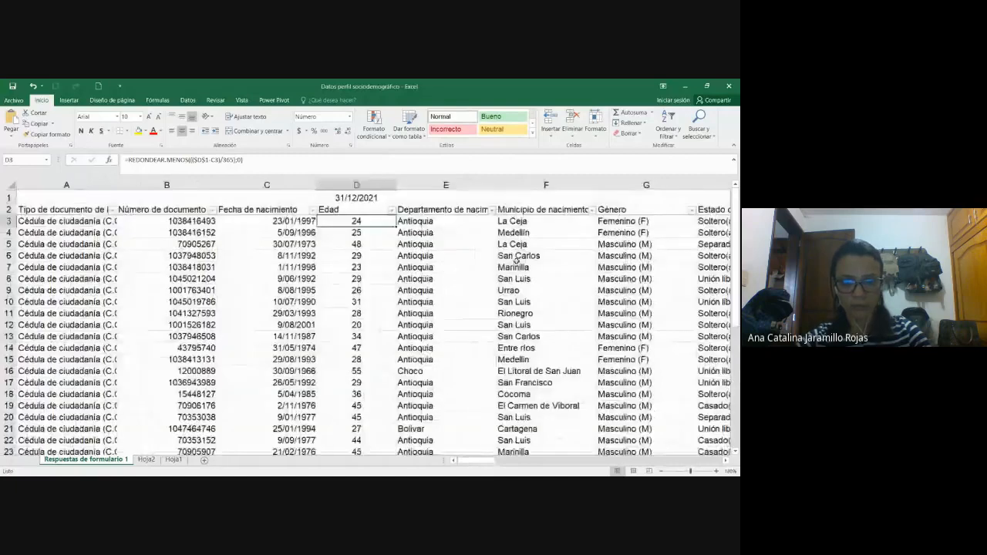
ctrl+scroll(515, 260, down, 1)
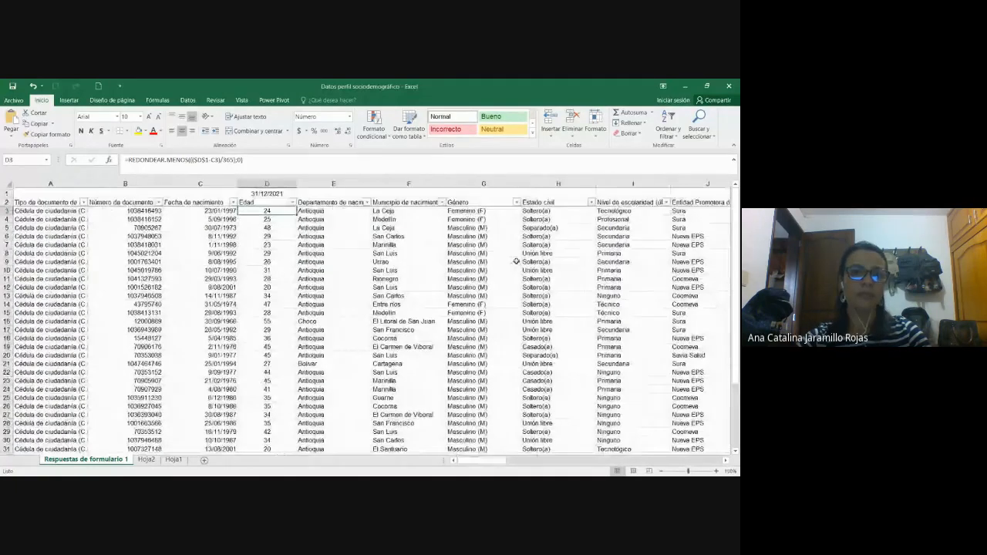
scroll(515, 262, down, 3)
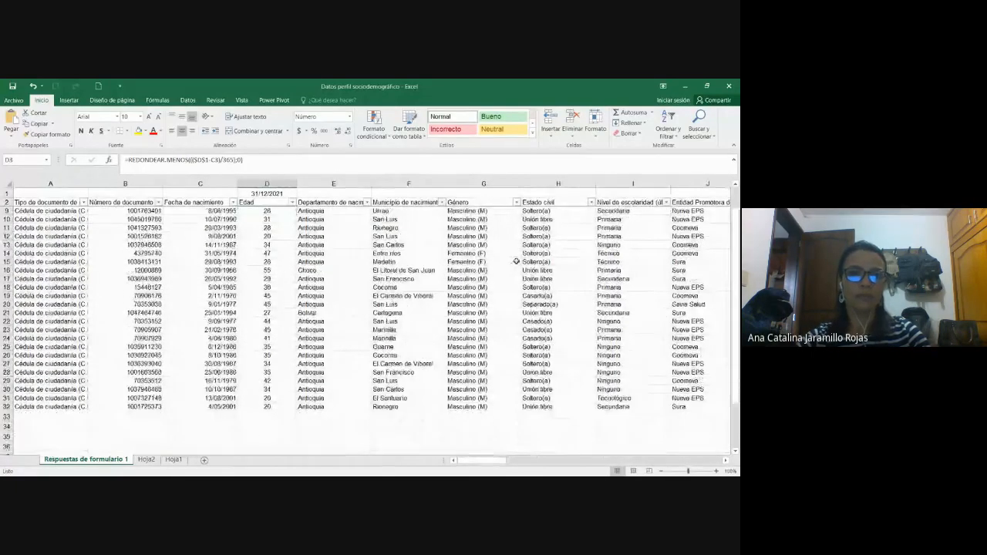
scroll(516, 261, up, 3)
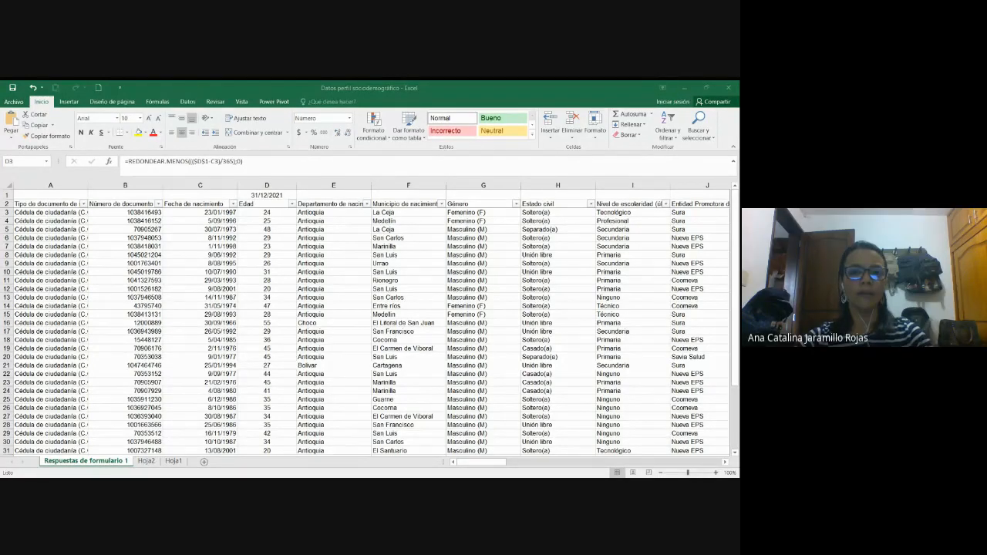
- Change the reference date in D1 to 31/12/2020
click(267, 195)
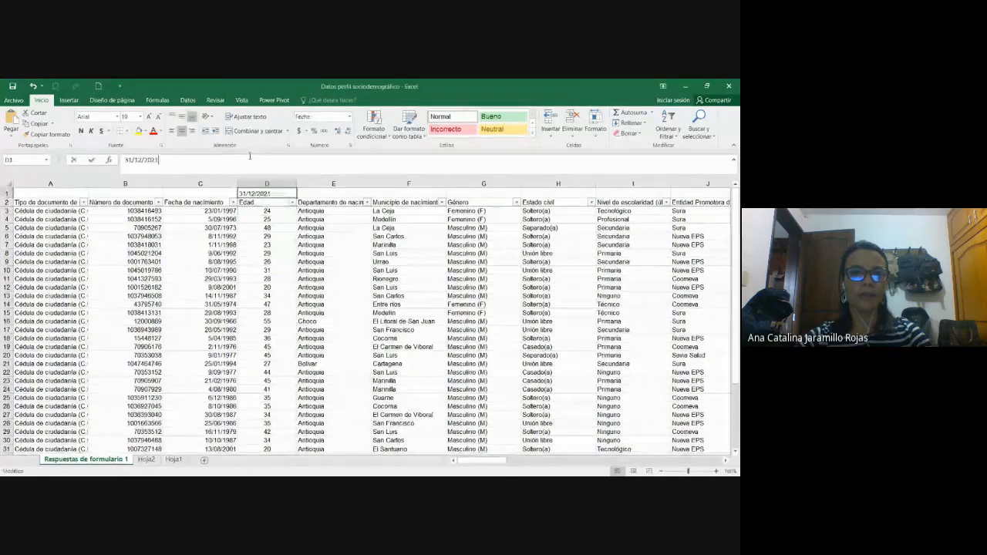
click(249, 159)
key(BackSpace)
text(0)
key(Return)
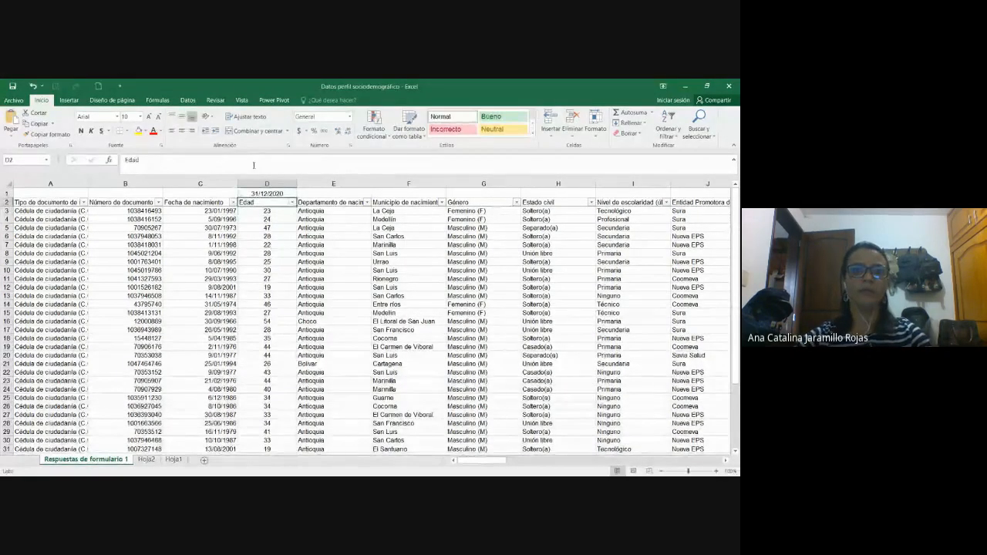
- Fill the age formula from D3 down the Edad column to row 32 and look over the filled ages
click(292, 211)
double_click(295, 214)
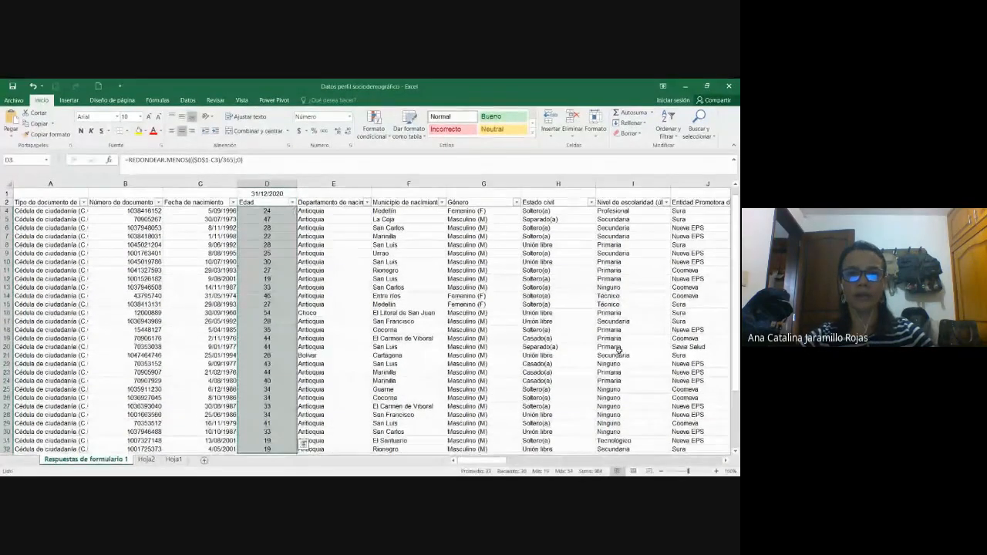
scroll(620, 351, down, 2)
scroll(620, 351, down, 7)
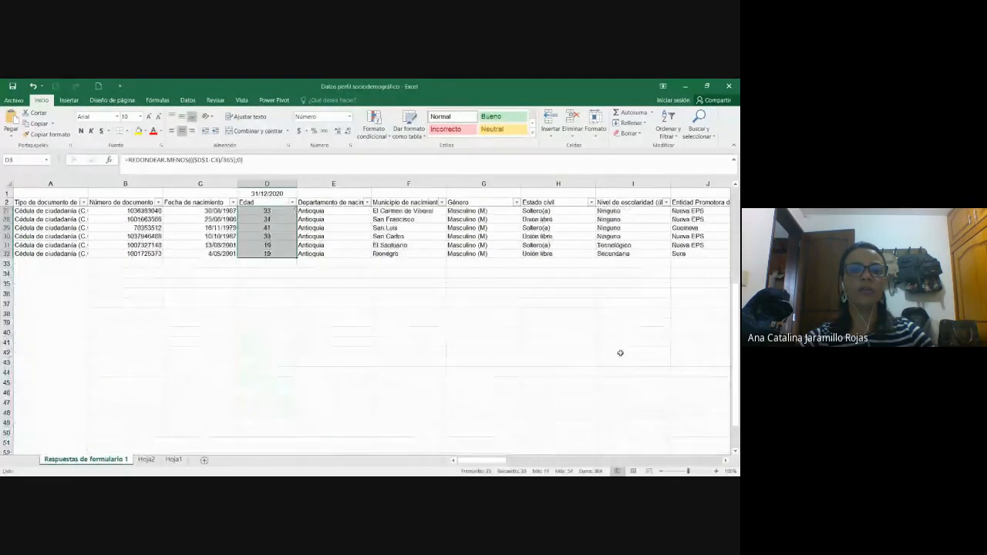
scroll(620, 351, up, 5)
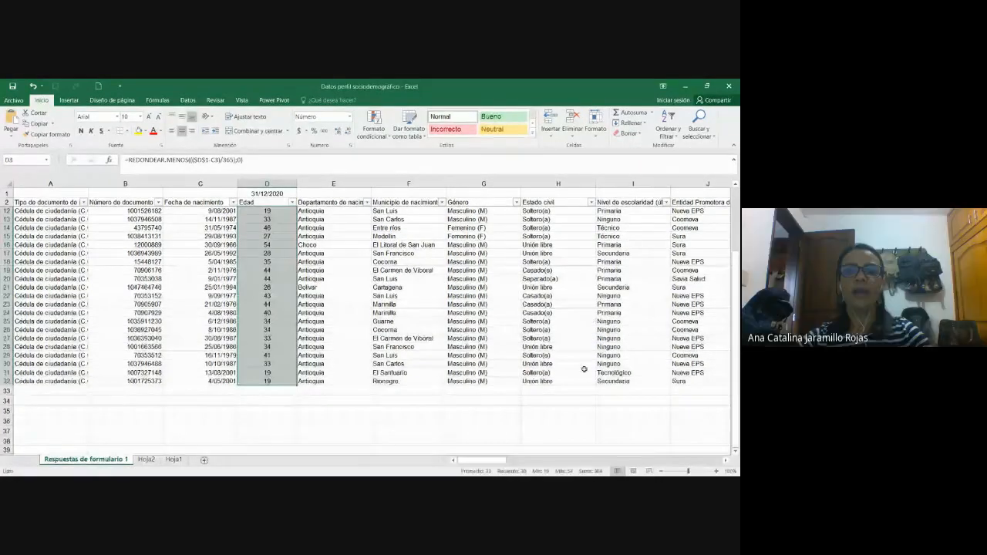
scroll(583, 369, up, 1)
scroll(578, 369, down, 7)
scroll(570, 369, up, 6)
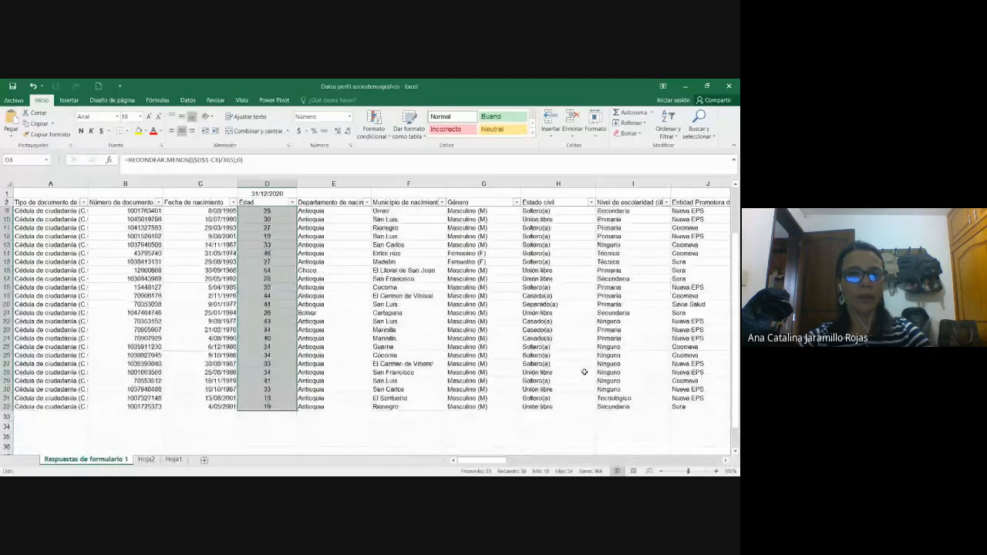
- Calculate the maximum age in D34 with the formula =MAX(D3:D32)
click(231, 424)
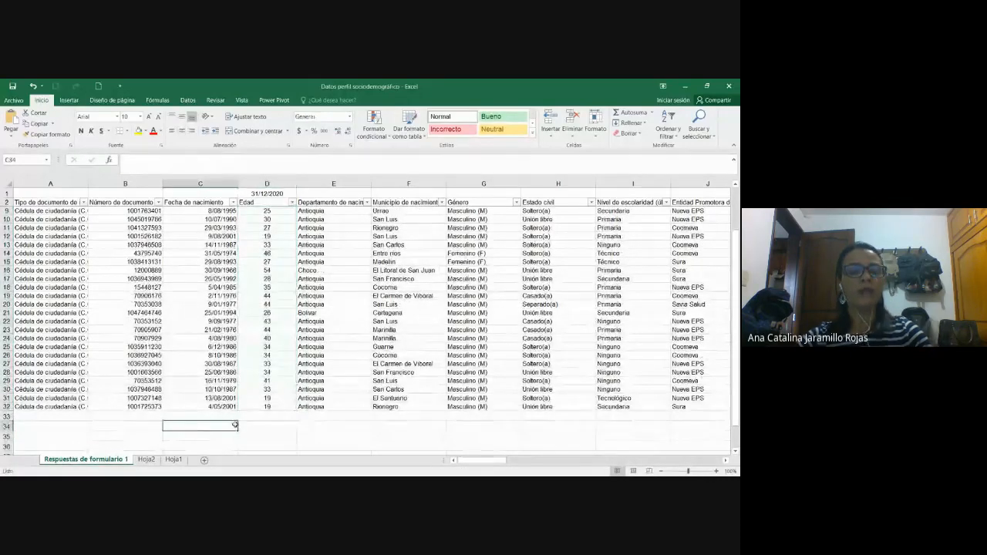
click(272, 423)
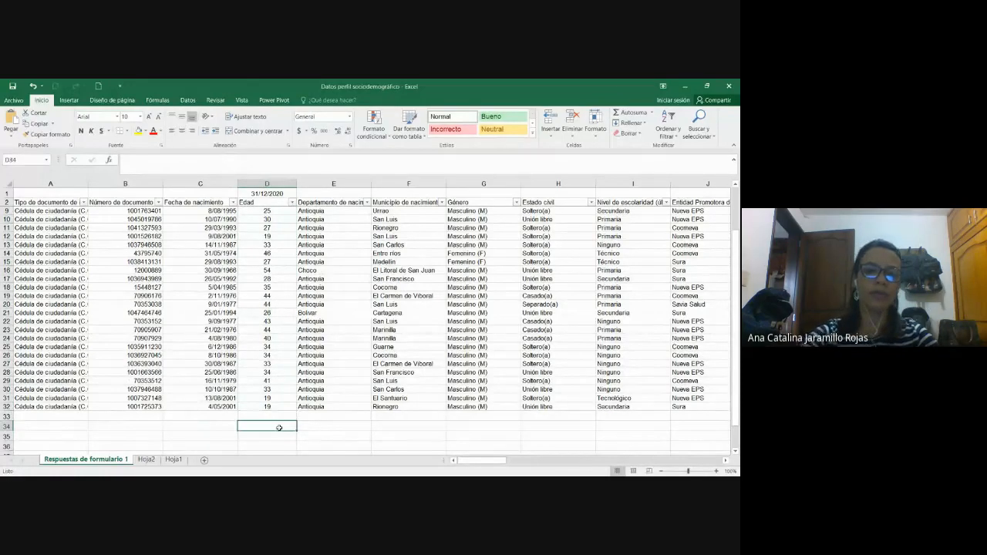
text(=)
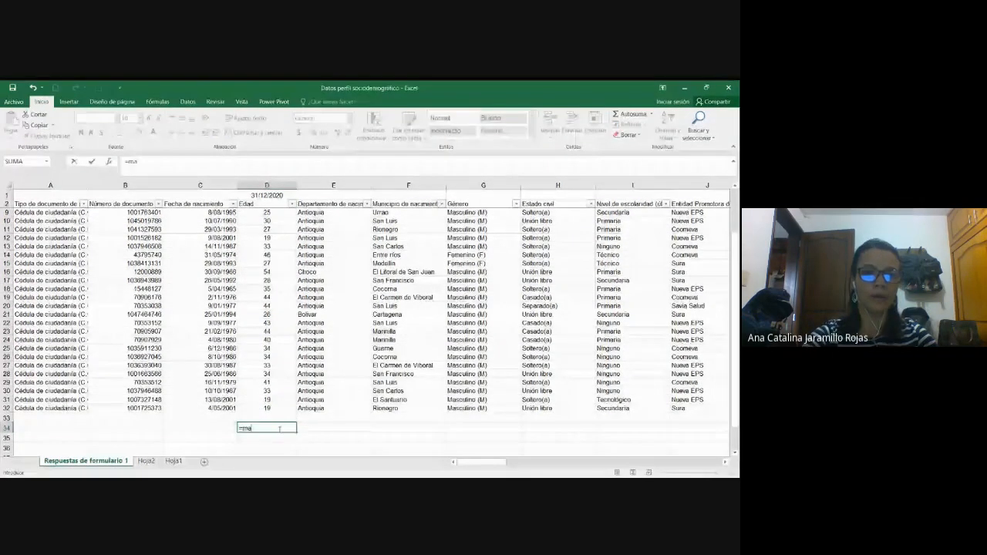
text(MAX)
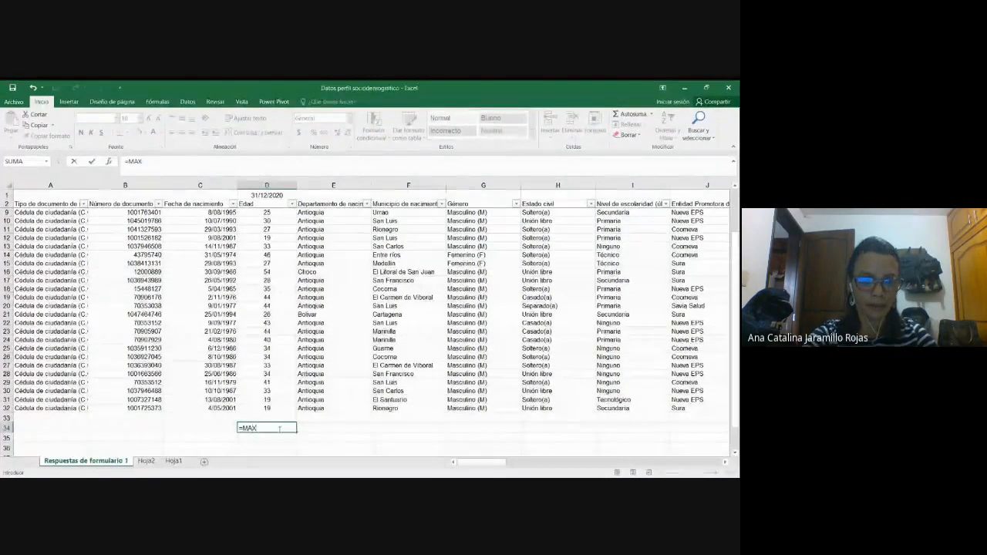
text(()
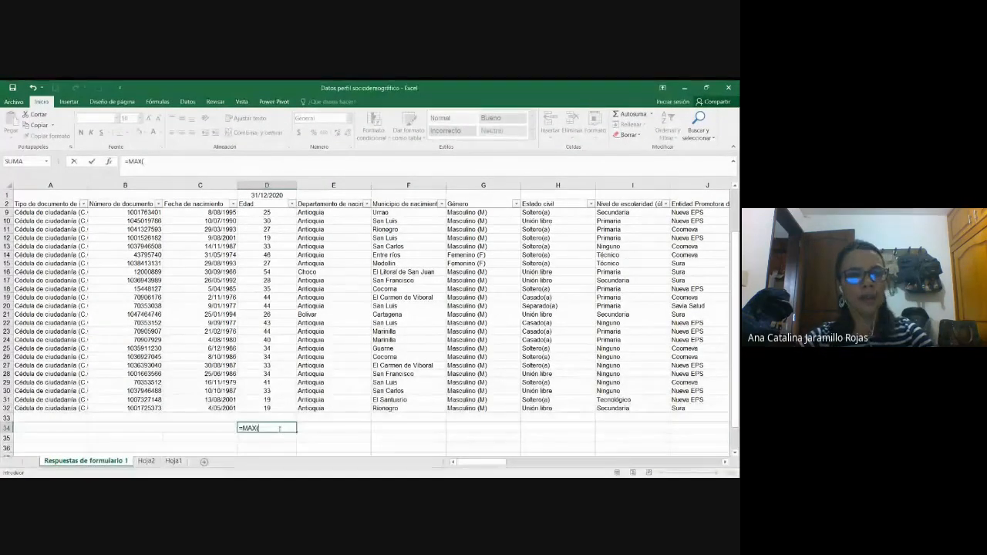
drag(268, 410, 264, 213)
key(Return)
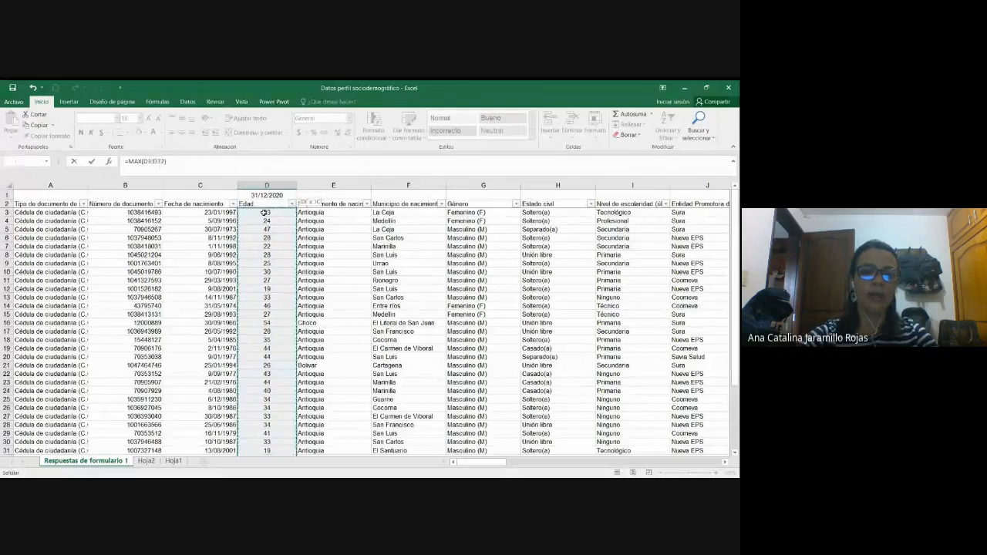
click(274, 436)
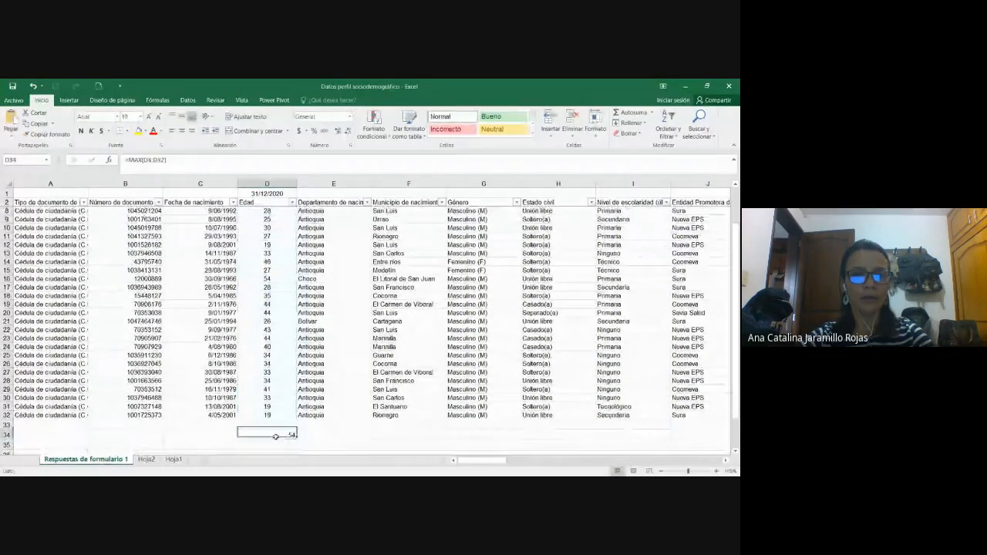
- Center the result in D34 horizontally and check the range used by its MAX formula
scroll(274, 436, up, 5)
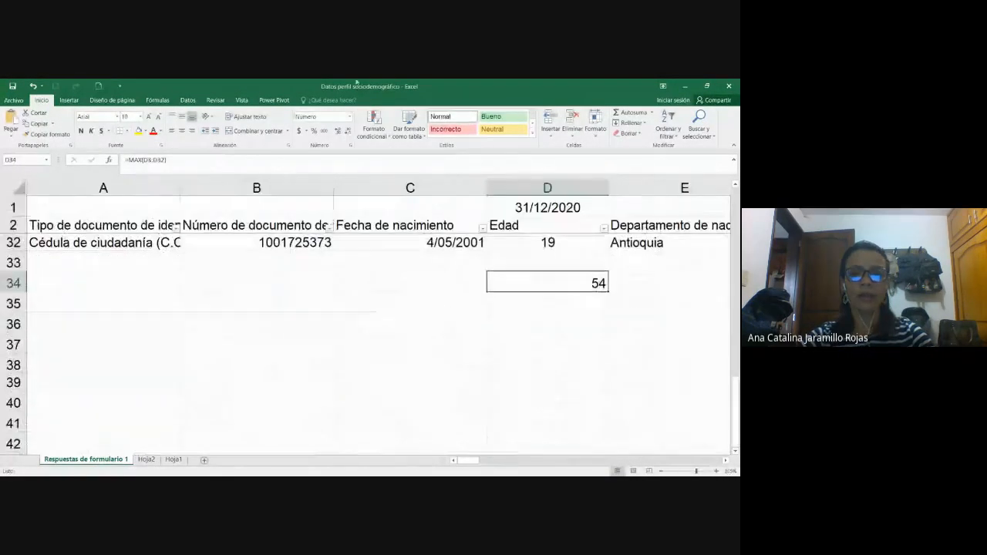
double_click(561, 283)
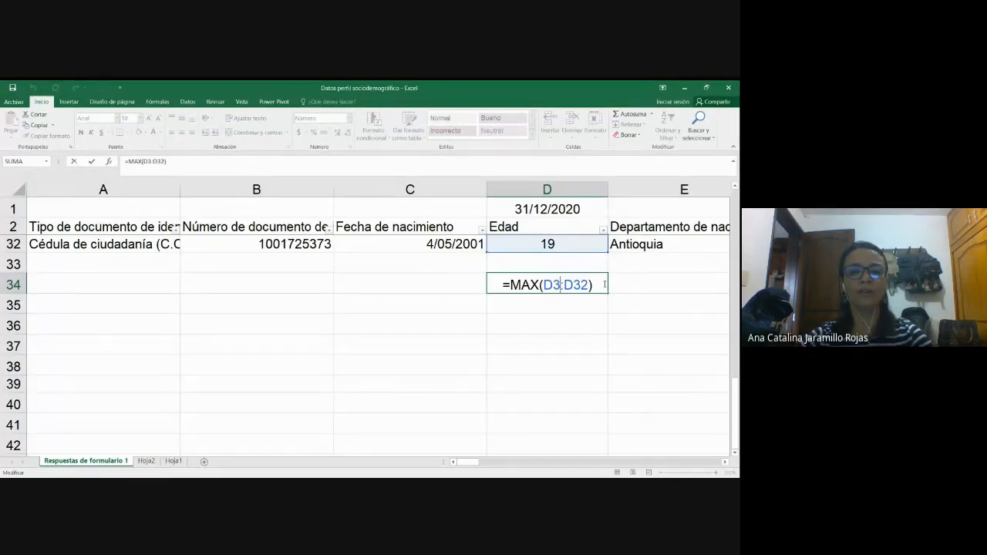
key(Return)
click(604, 283)
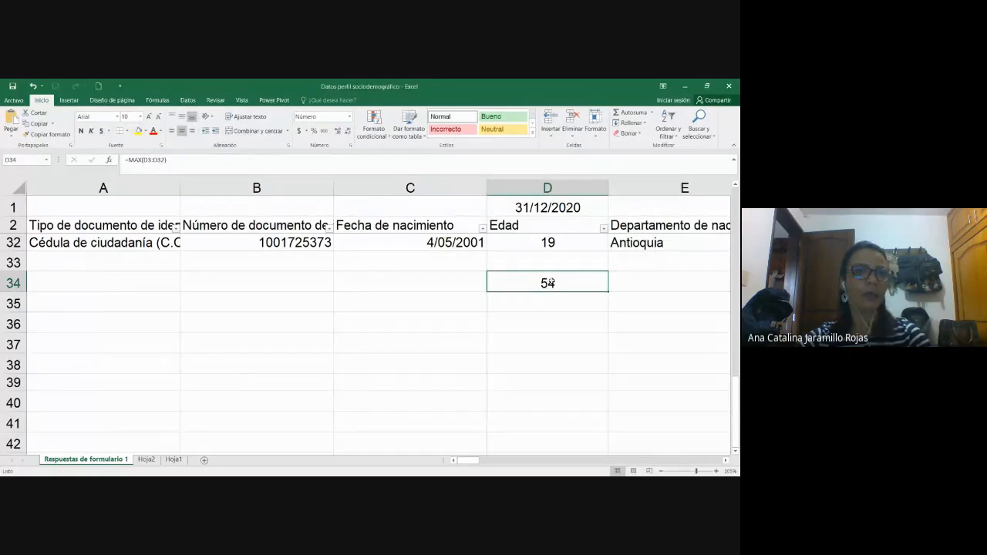
click(595, 300)
click(548, 283)
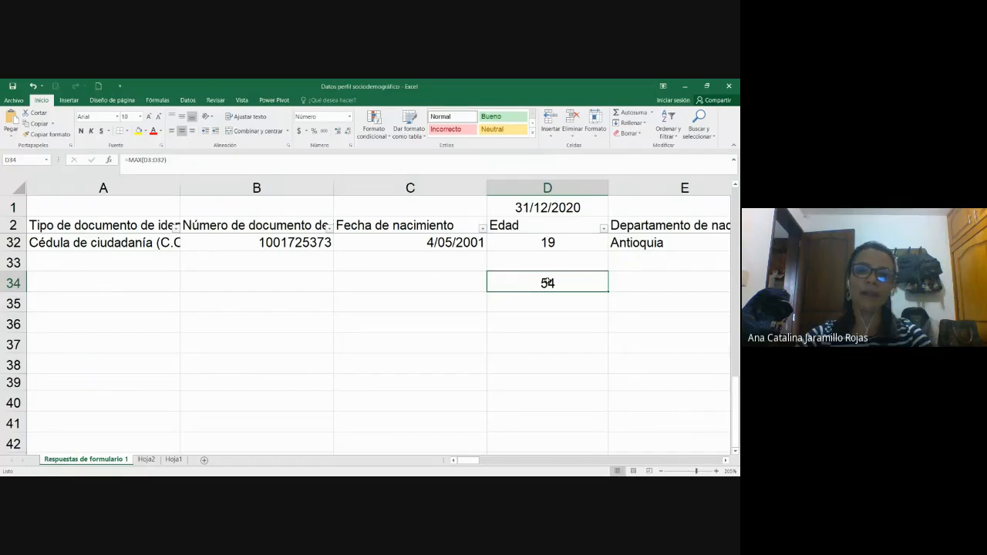
key(Return)
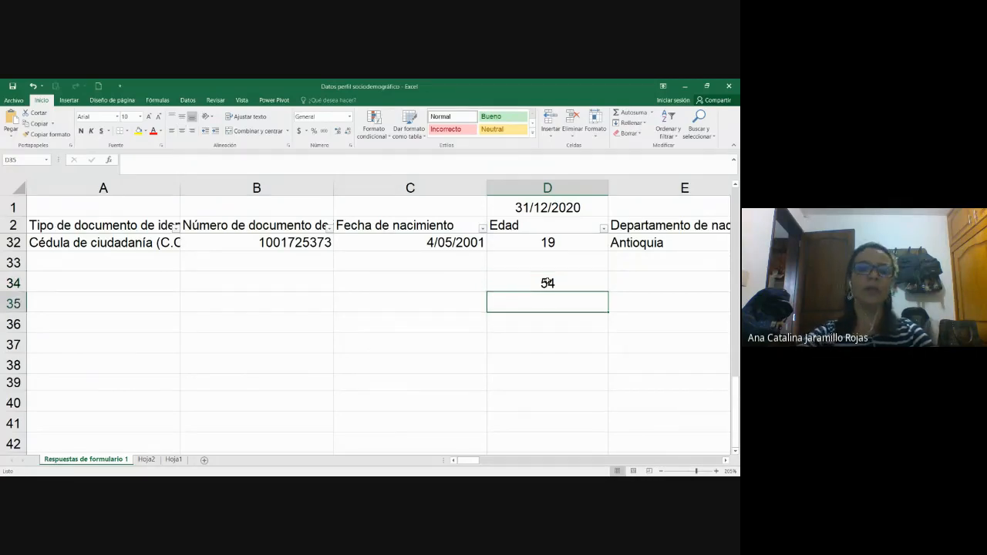
- Calculate the minimum age in D35 with the formula =MIN(D3:D32)
text(=MIN)
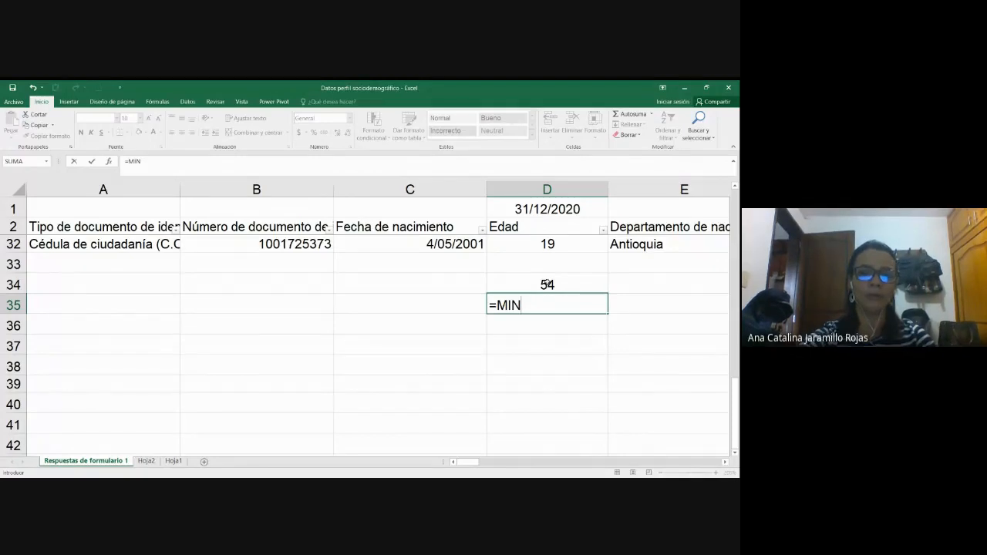
text(()
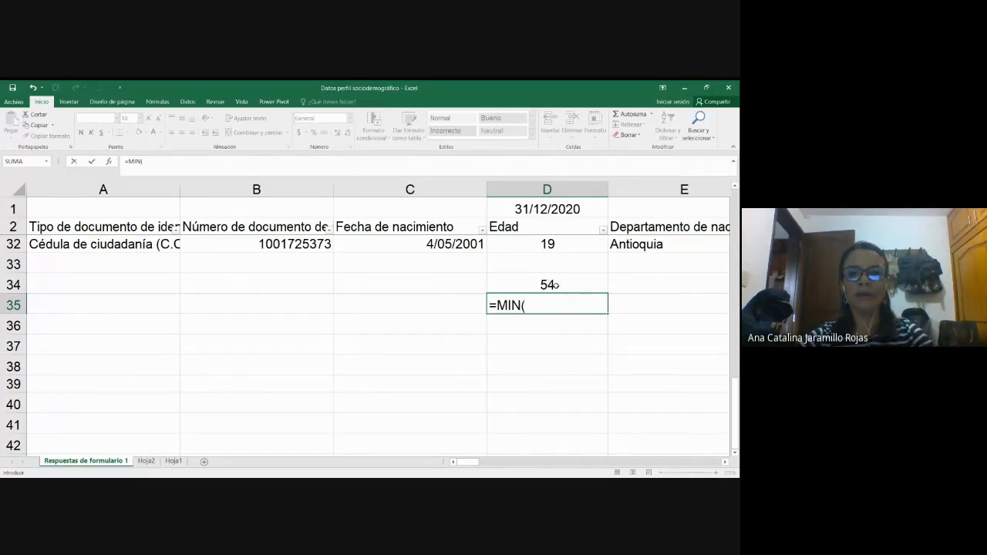
scroll(546, 309, up, 5)
scroll(551, 340, down, 3)
click(551, 349)
scroll(550, 349, up, 8)
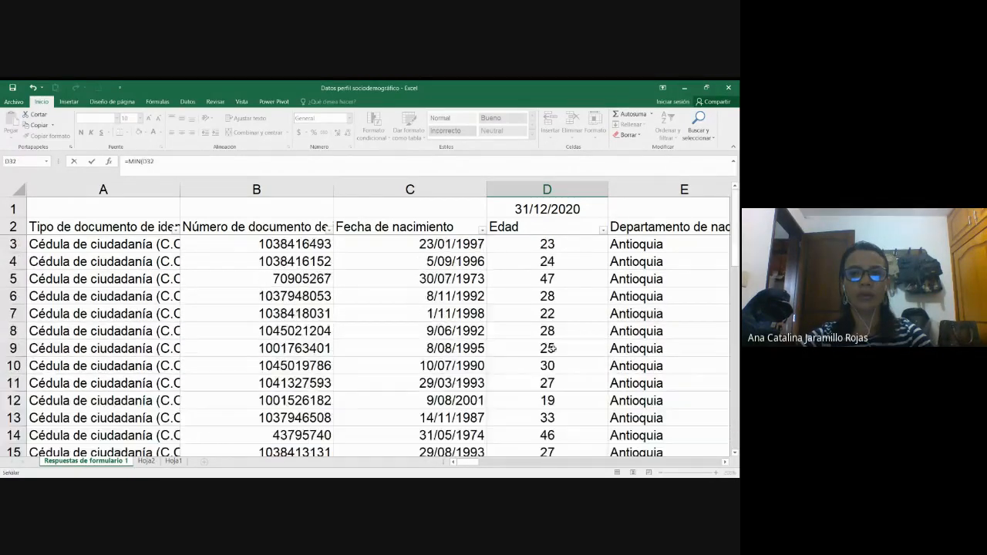
shift+click(563, 246)
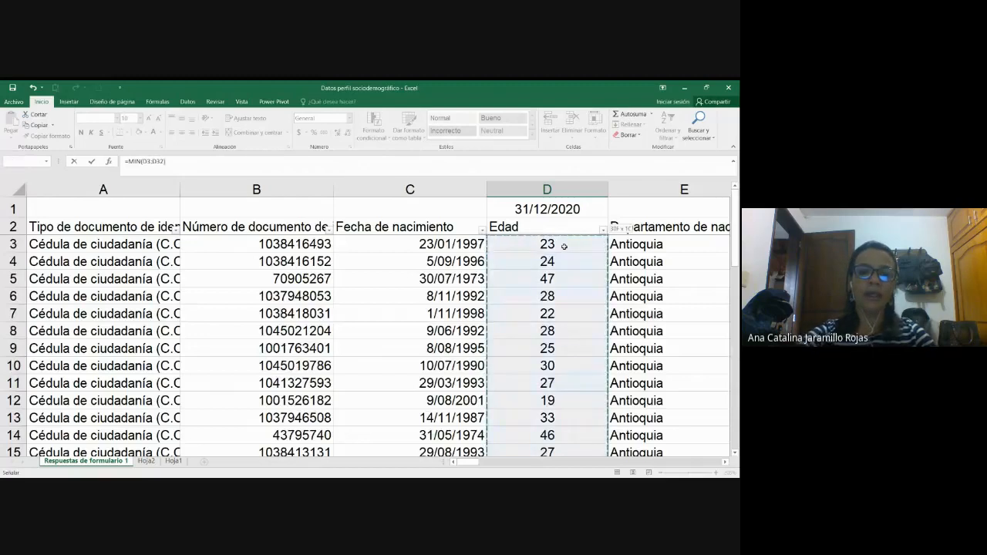
key(Return)
- Center the result in D35 horizontally and check the MAX and MIN formulas in D34 and D35
click(568, 425)
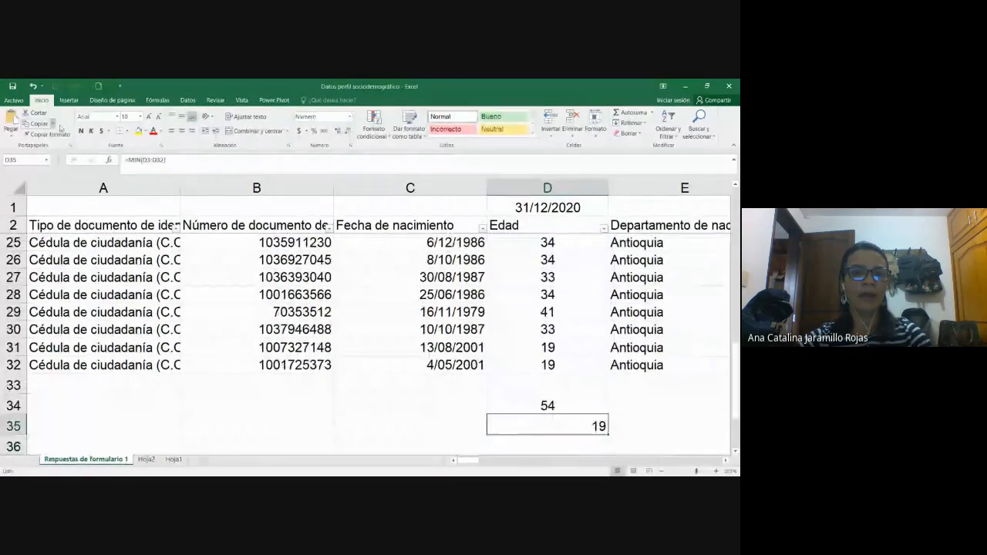
click(564, 406)
click(561, 422)
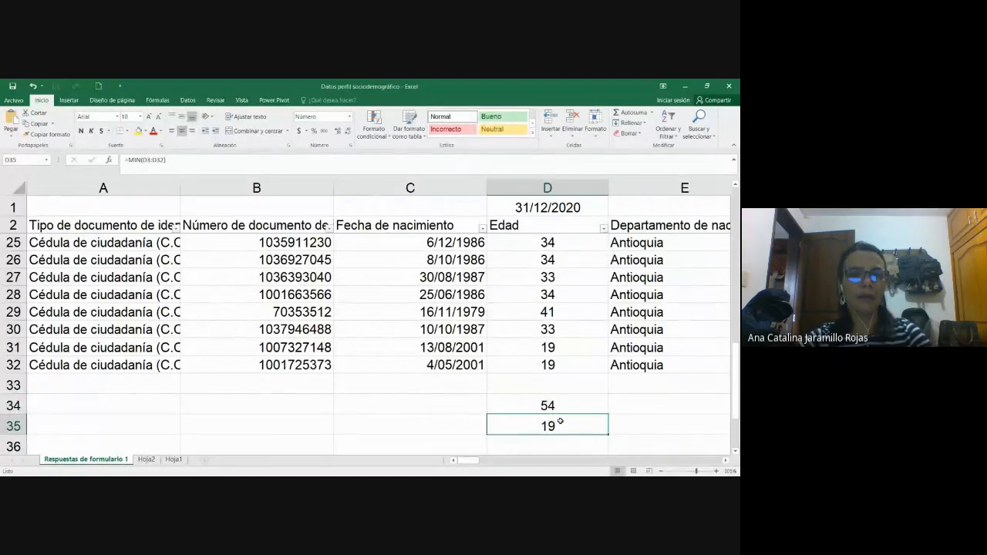
scroll(560, 421, down, 1)
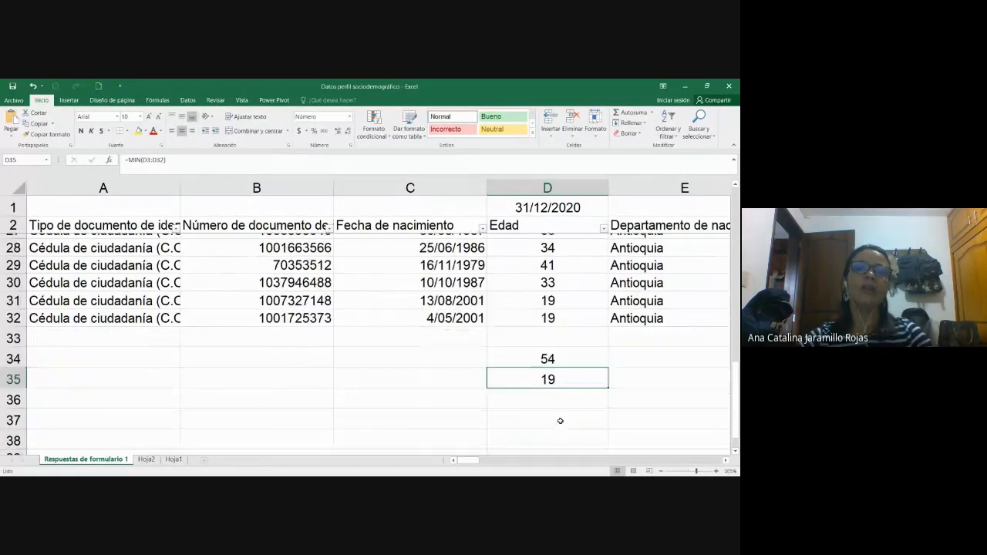
key(Down)
key(Down)
drag(550, 373, 568, 363)
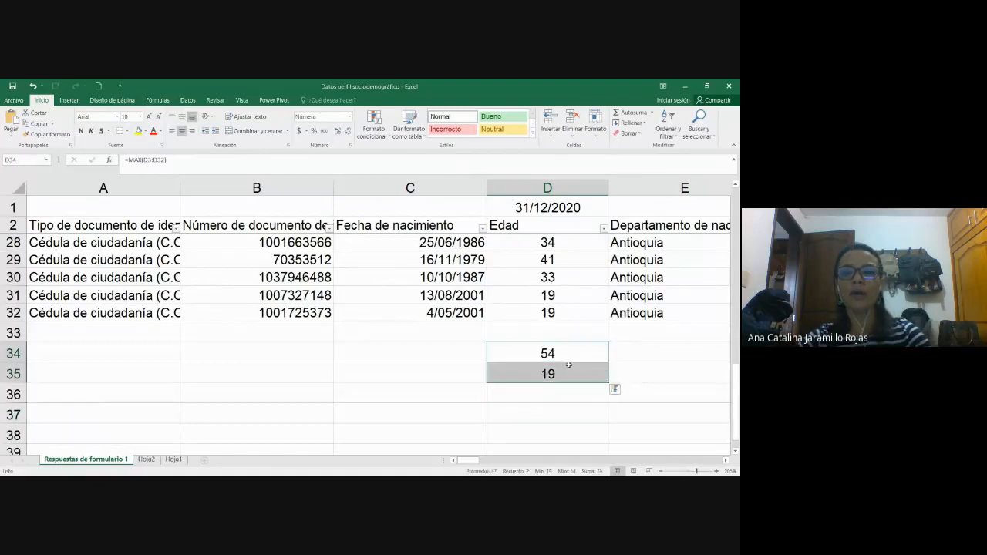
click(568, 364)
click(568, 347)
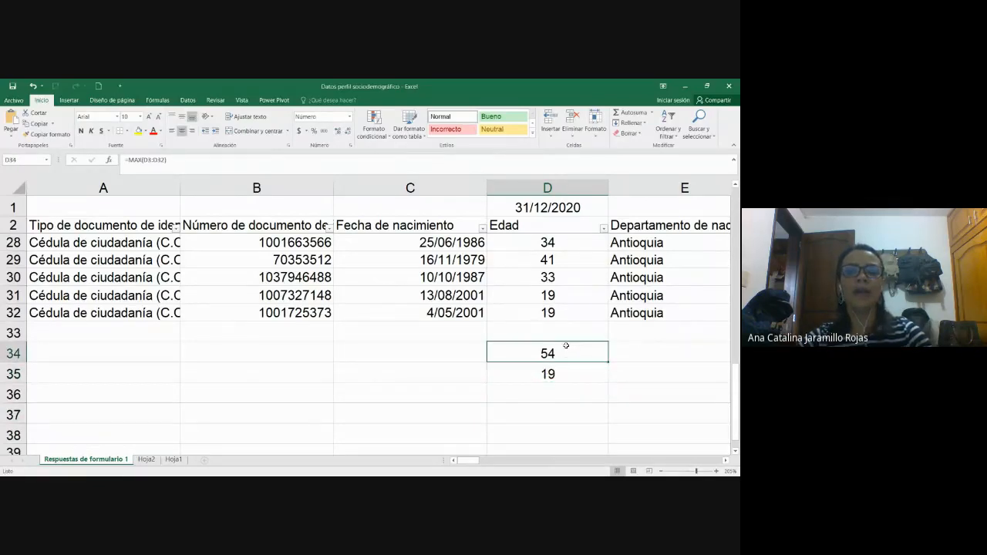
click(569, 373)
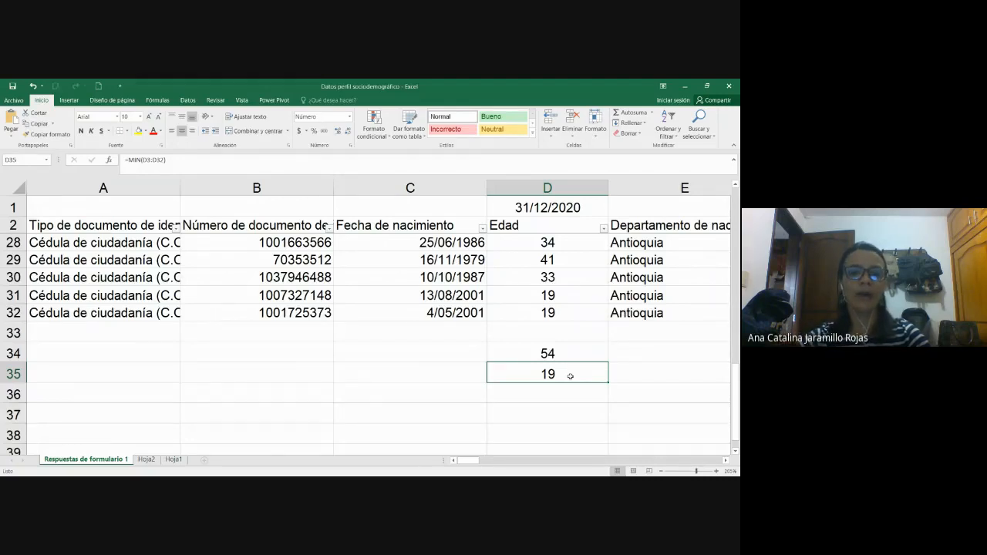
- Insert a pivot table from the Edad column, D2 through D32, placing it at cell J3 of Hoja2
scroll(570, 376, up, 4)
scroll(570, 376, up, 4)
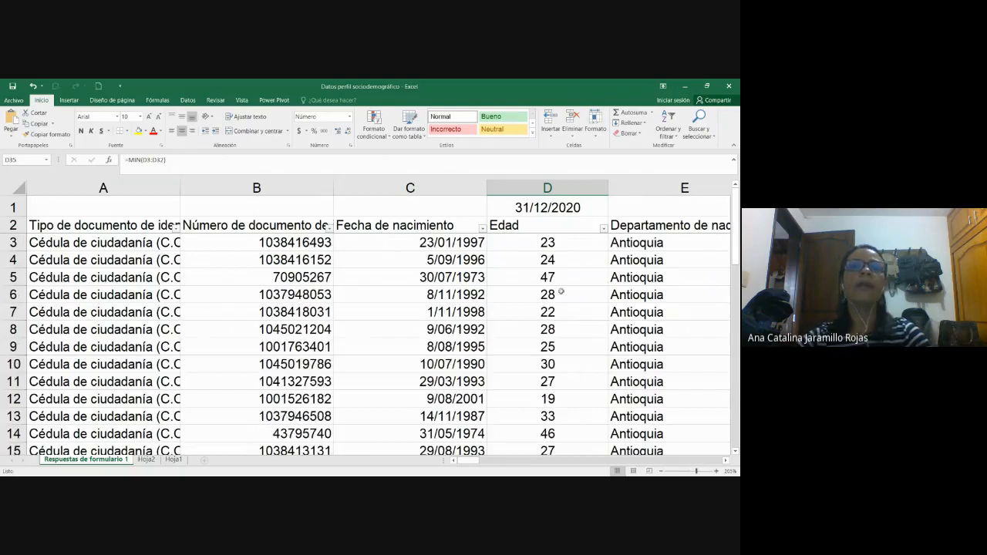
click(566, 234)
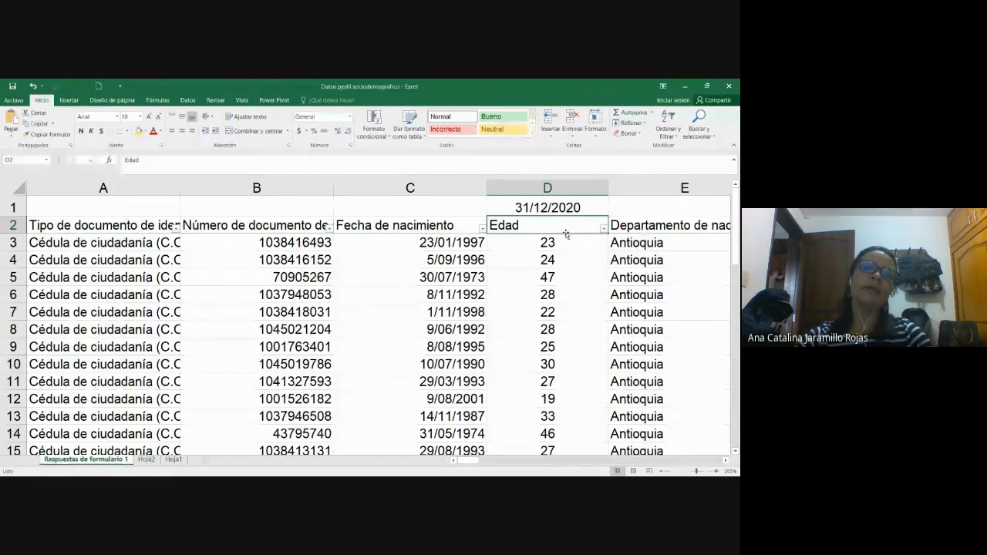
scroll(561, 241, down, 9)
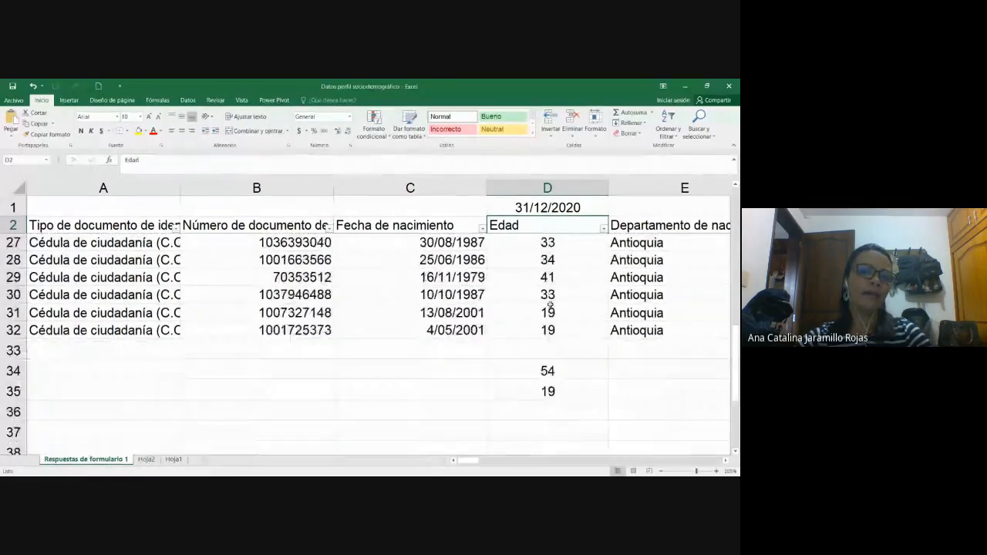
scroll(549, 305, up, 9)
scroll(548, 306, down, 11)
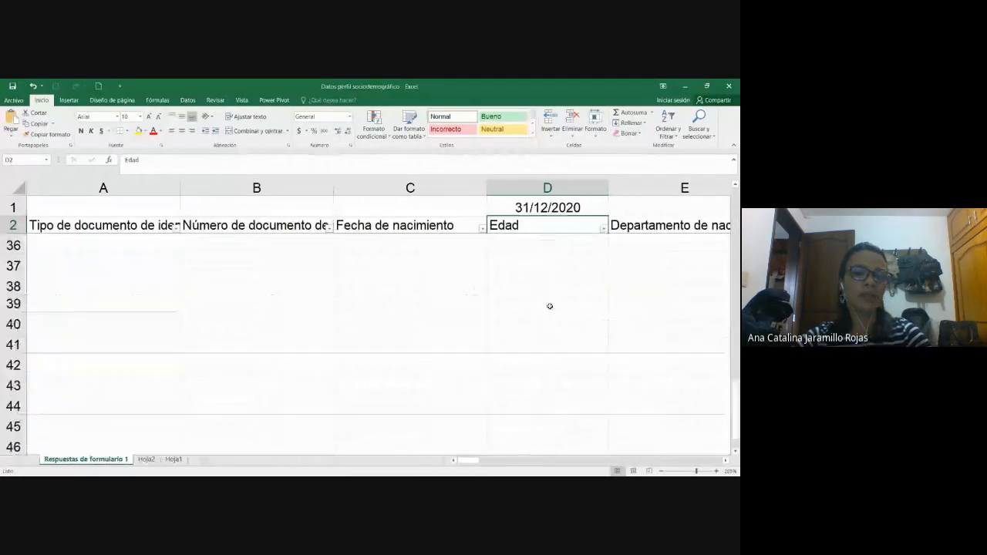
scroll(548, 306, up, 6)
scroll(571, 368, down, 2)
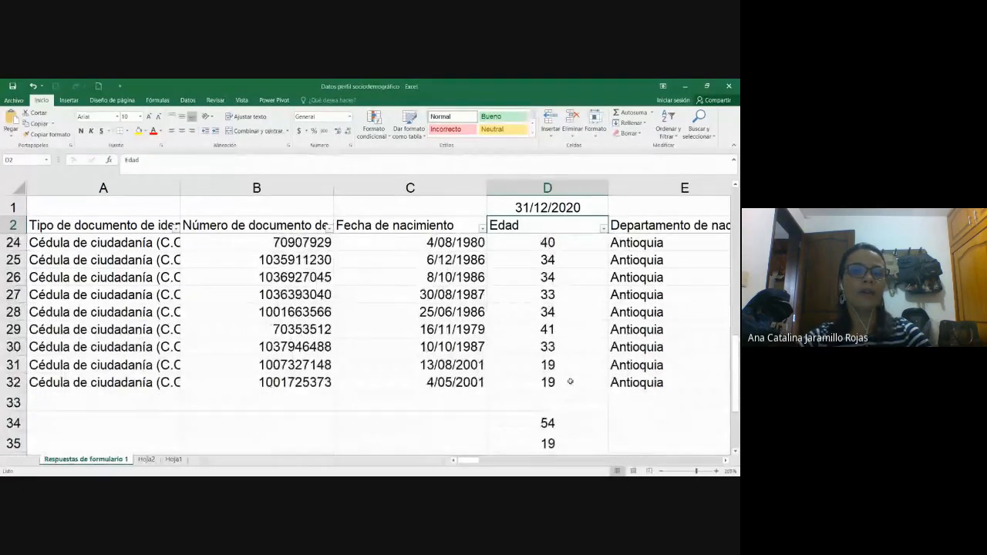
shift+click(566, 382)
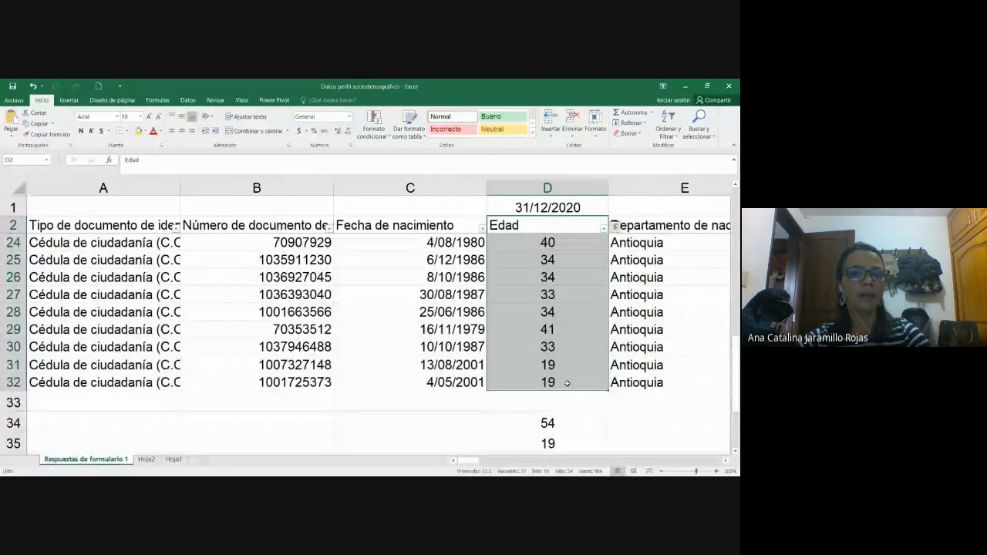
click(68, 100)
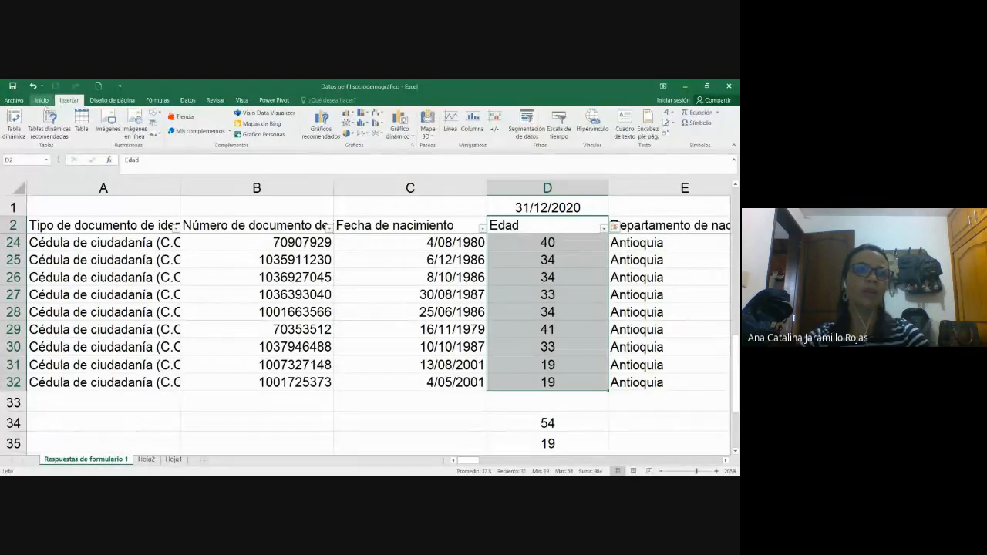
key(ctrl+c)
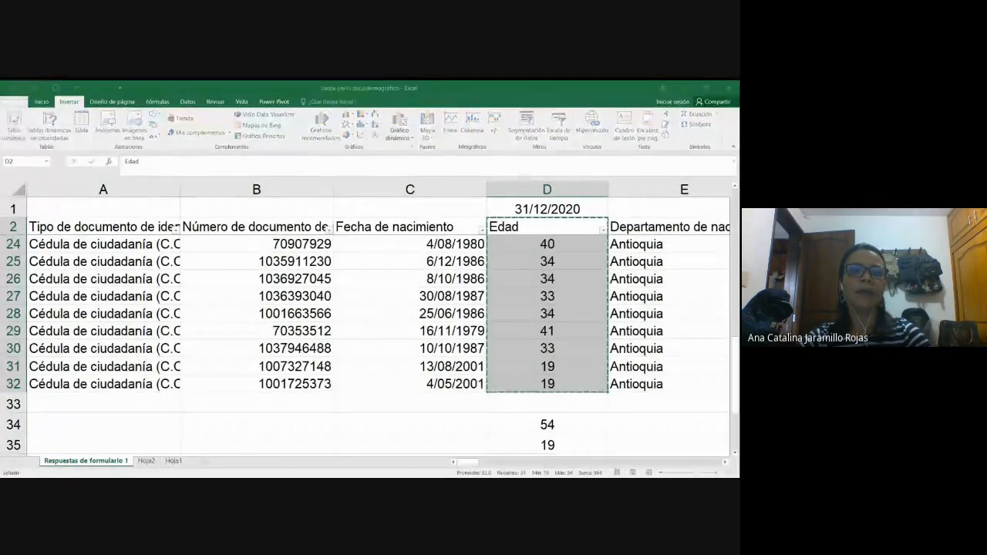
click(147, 461)
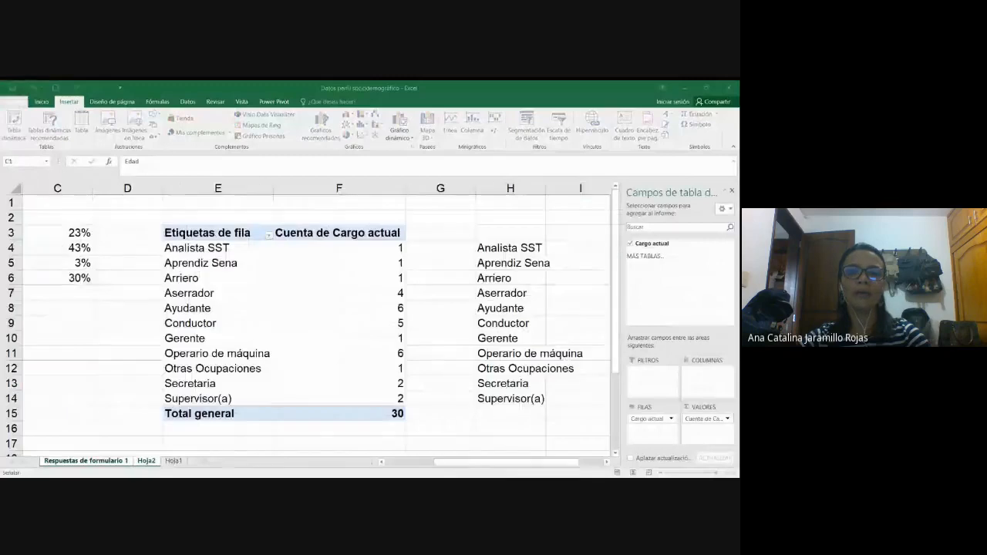
click(606, 462)
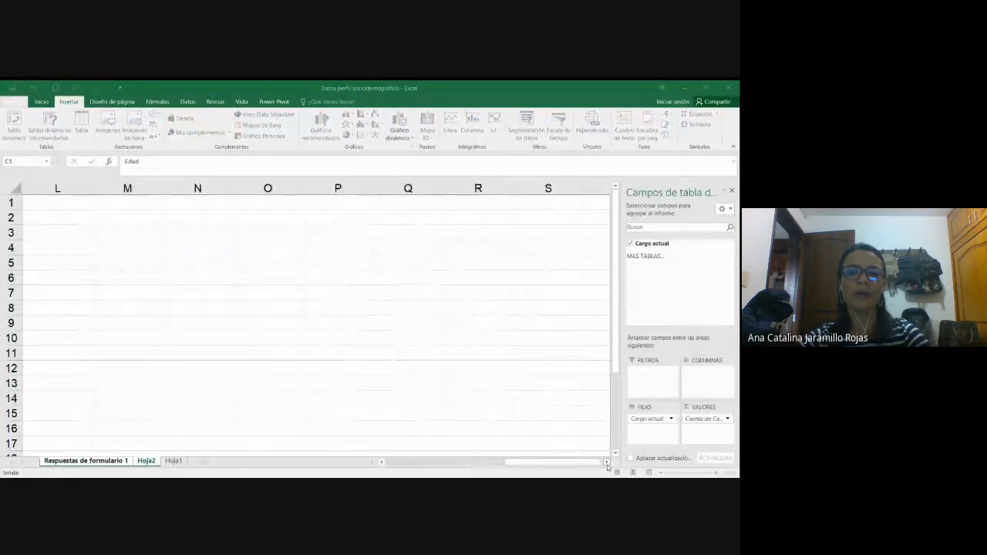
drag(564, 463, 539, 461)
click(299, 235)
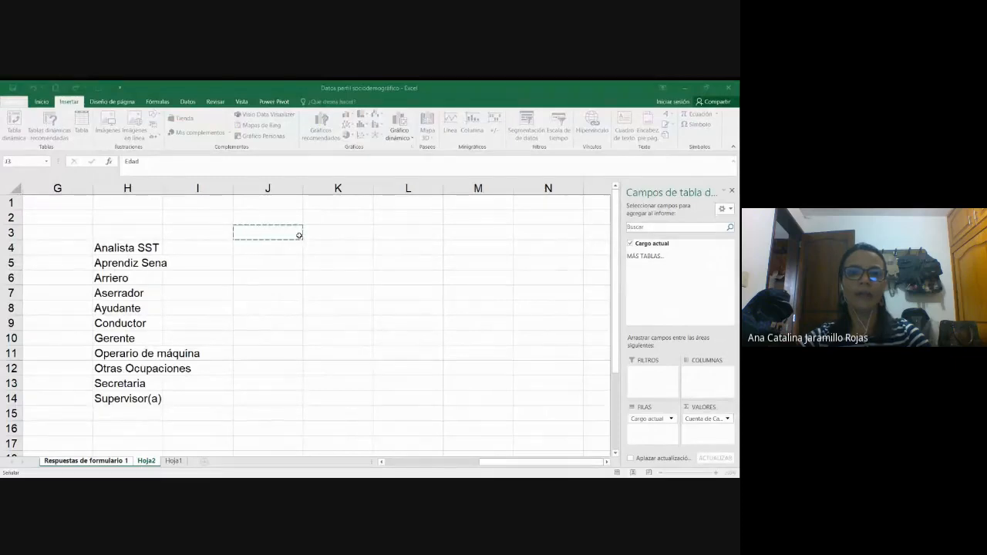
key(Return)
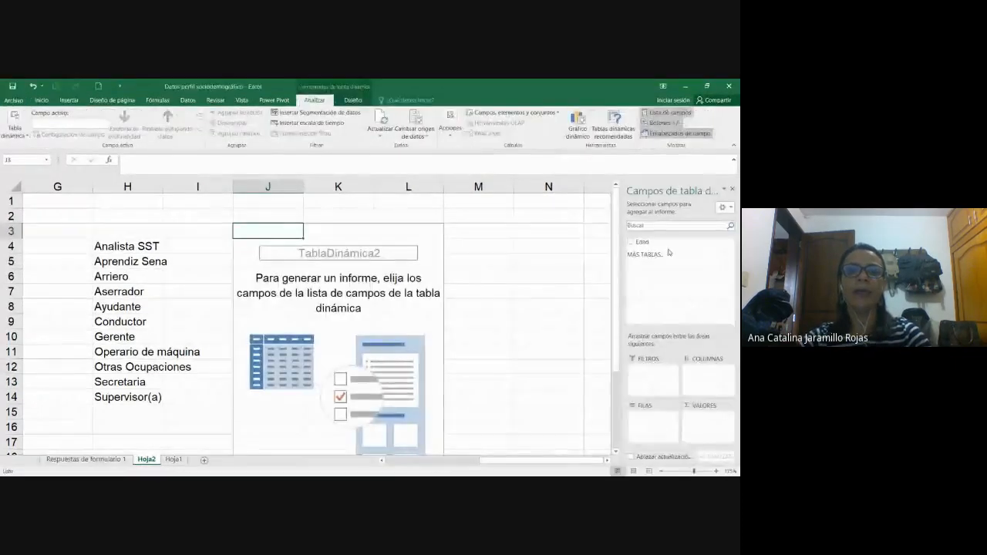
- Add Edad to both the rows and the values of the new pivot table and look over the layout
drag(666, 245, 654, 425)
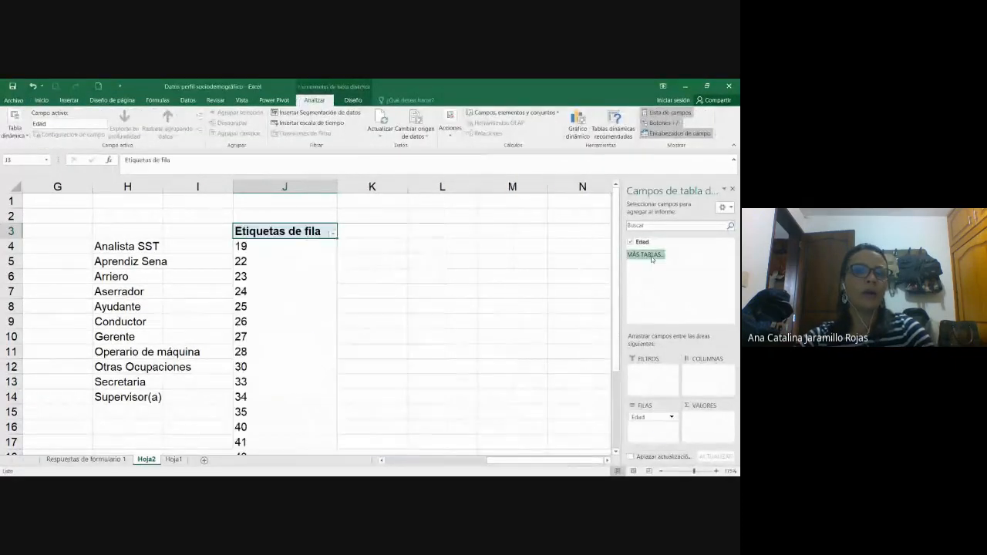
drag(656, 242, 708, 425)
scroll(551, 332, down, 3)
scroll(557, 328, up, 3)
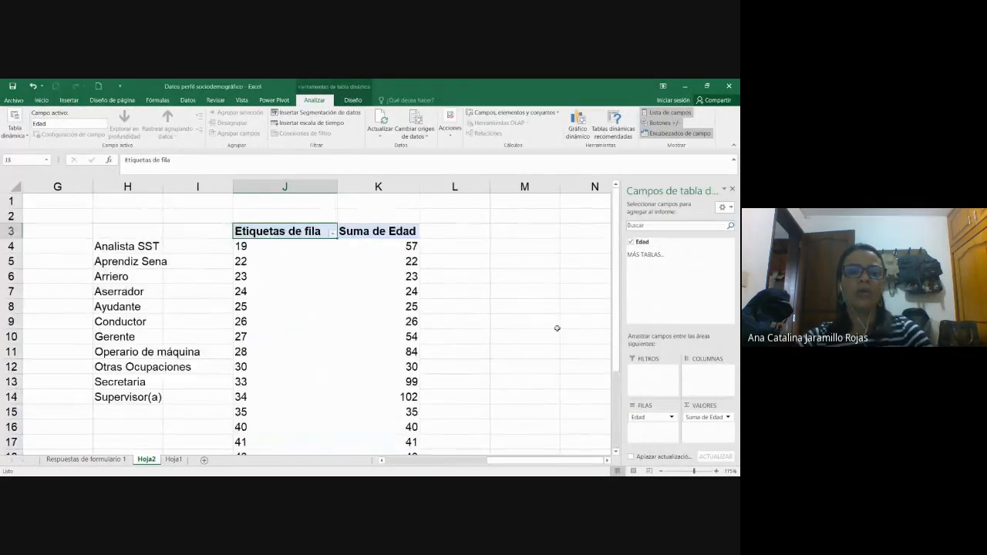
scroll(556, 329, down, 1)
scroll(557, 329, down, 1)
scroll(558, 324, up, 1)
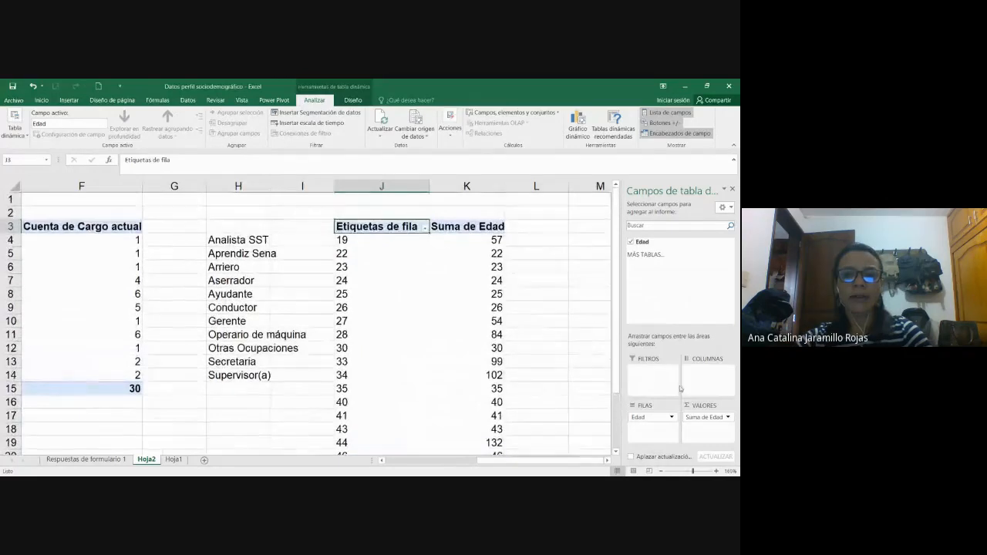
scroll(570, 440, up, 1)
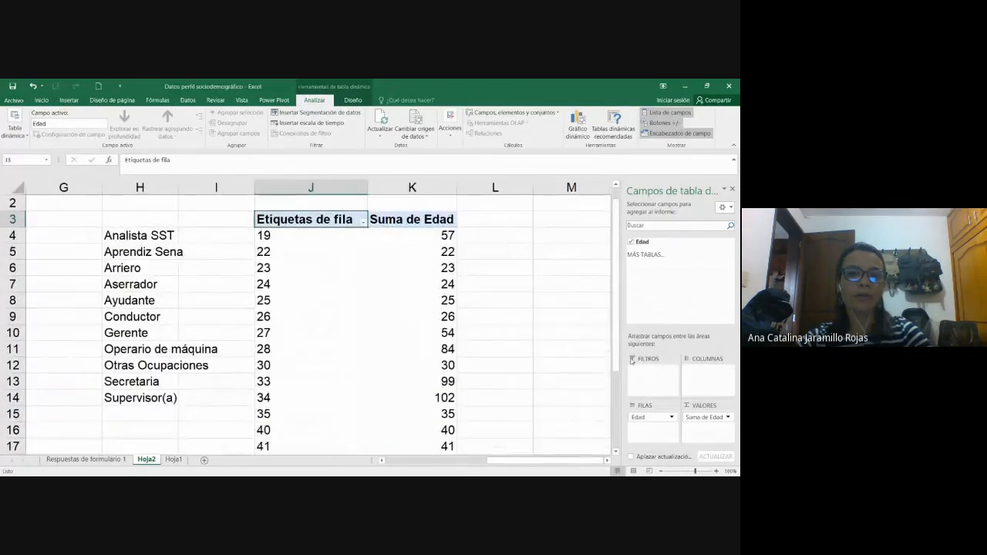
- Change the summary of the pivot table's Edad values from sum to count (Cuenta)
click(383, 219)
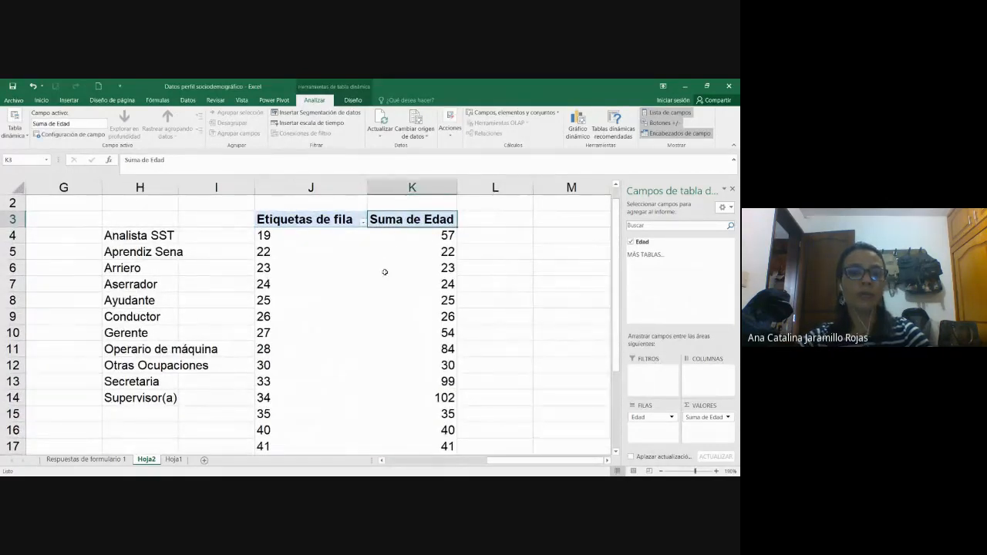
click(387, 236)
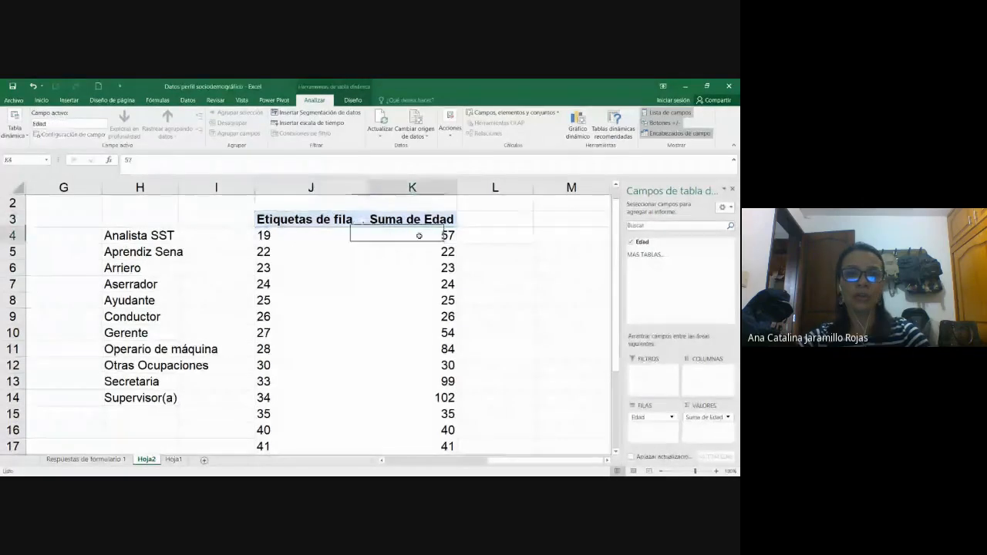
click(279, 235)
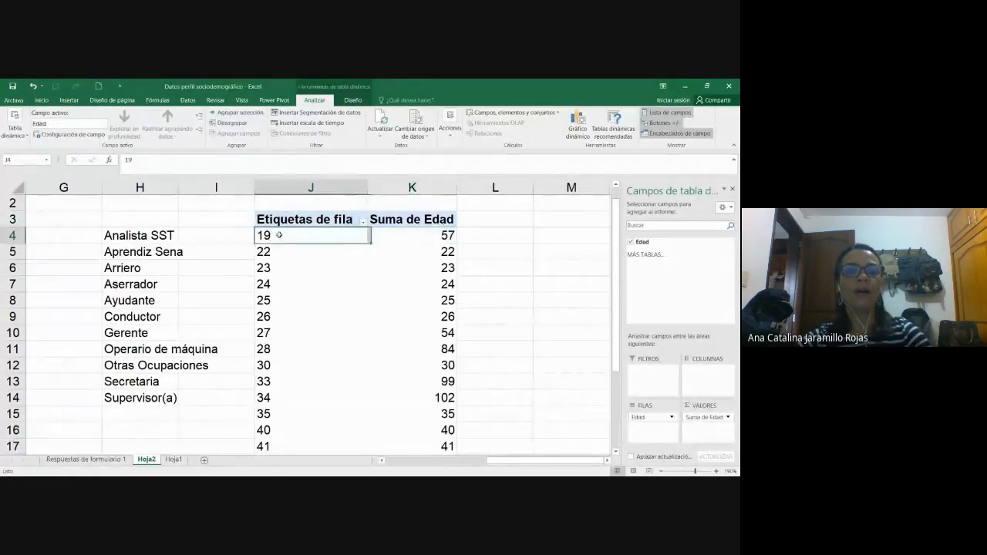
key(Right)
key(Up)
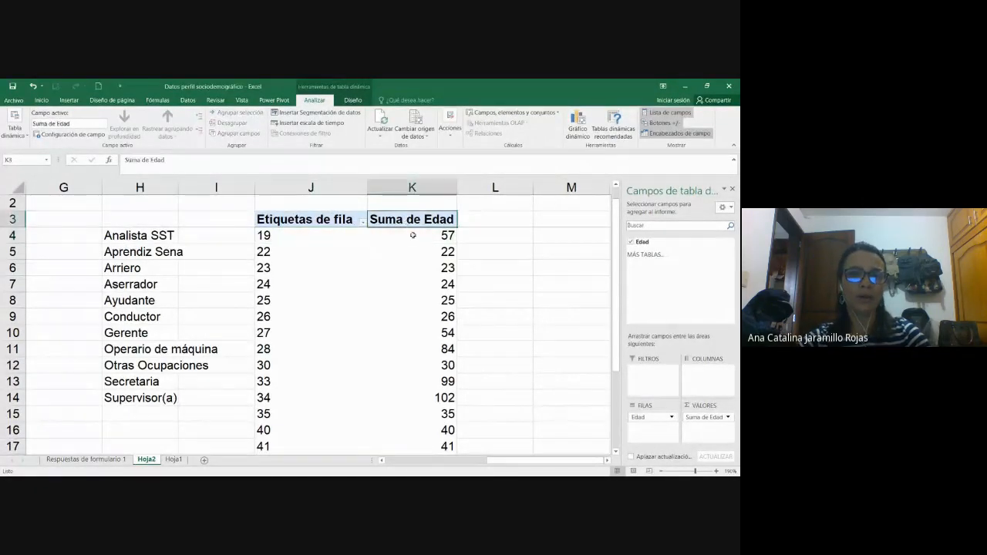
click(412, 235)
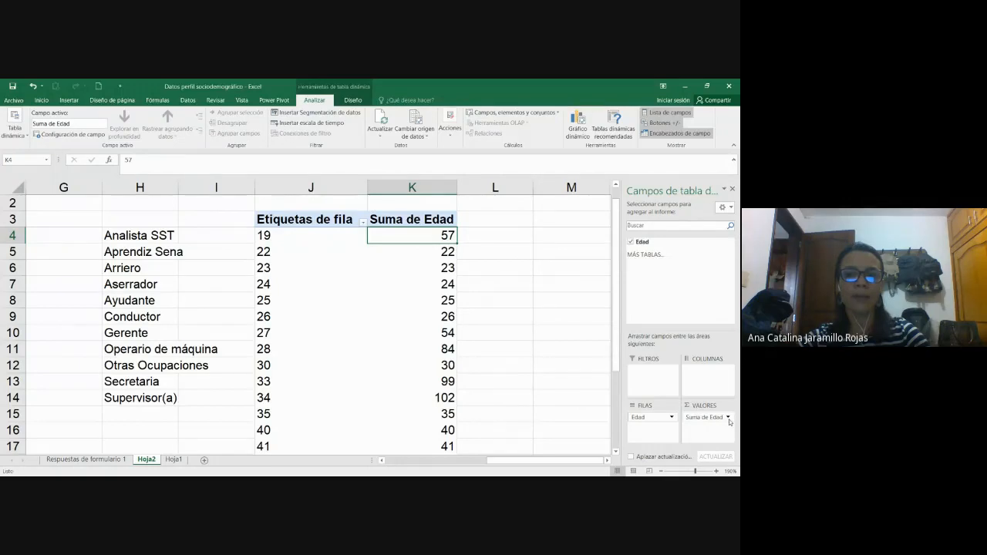
click(727, 417)
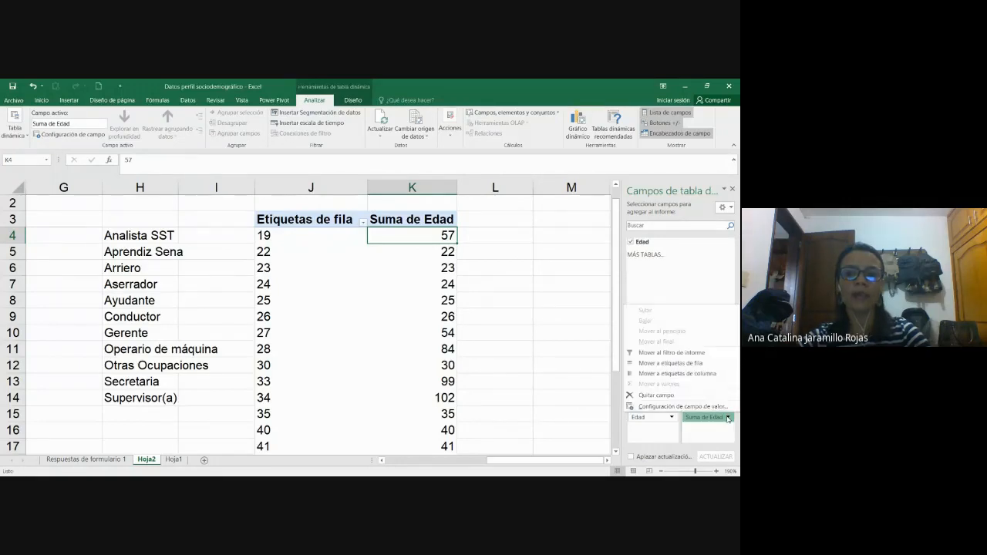
click(722, 406)
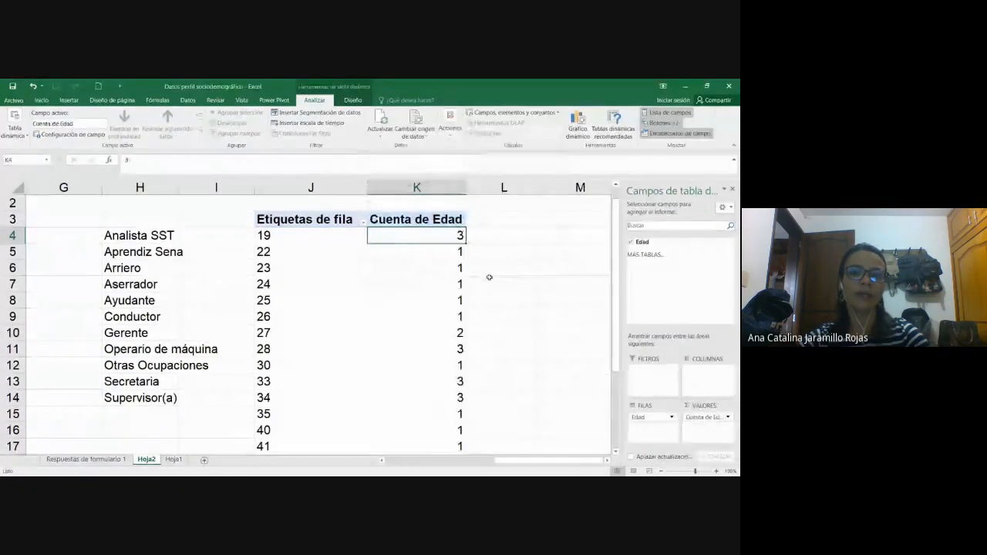
- Look over the ages and their counts in the Edad pivot table, selecting the list of age labels
click(536, 330)
scroll(535, 325, down, 1)
scroll(532, 322, up, 1)
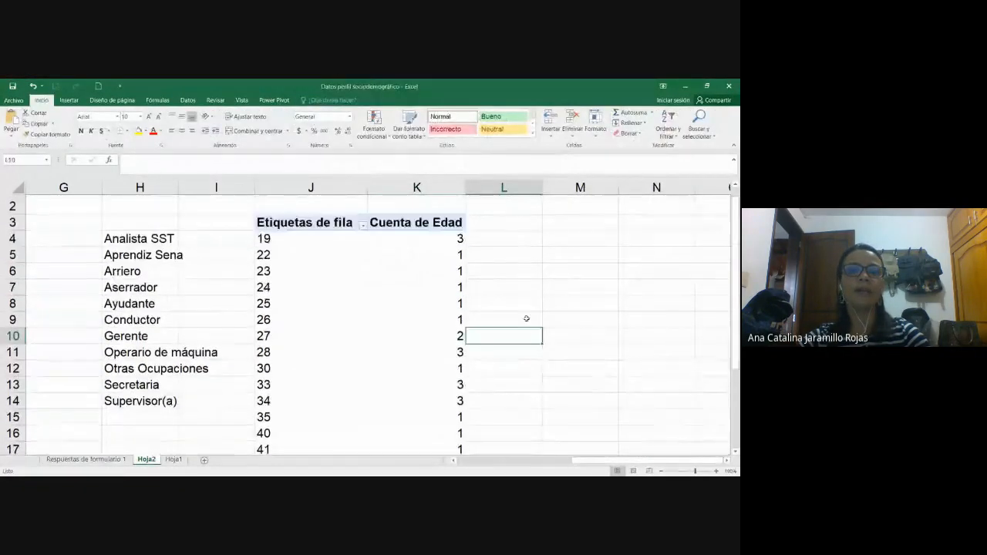
click(448, 252)
click(286, 246)
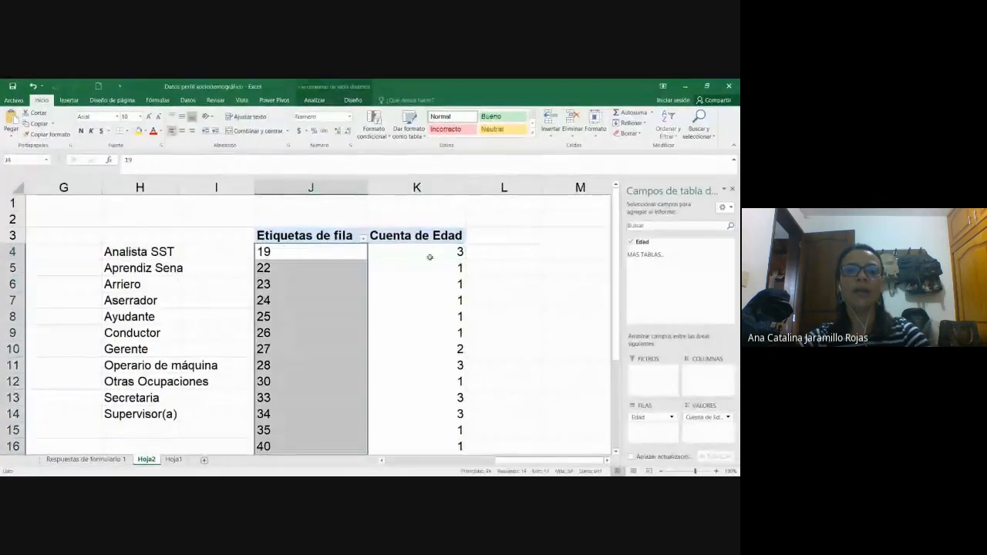
- Review the individual ages listed in the Edad pivot table and how many employees have each one
click(286, 253)
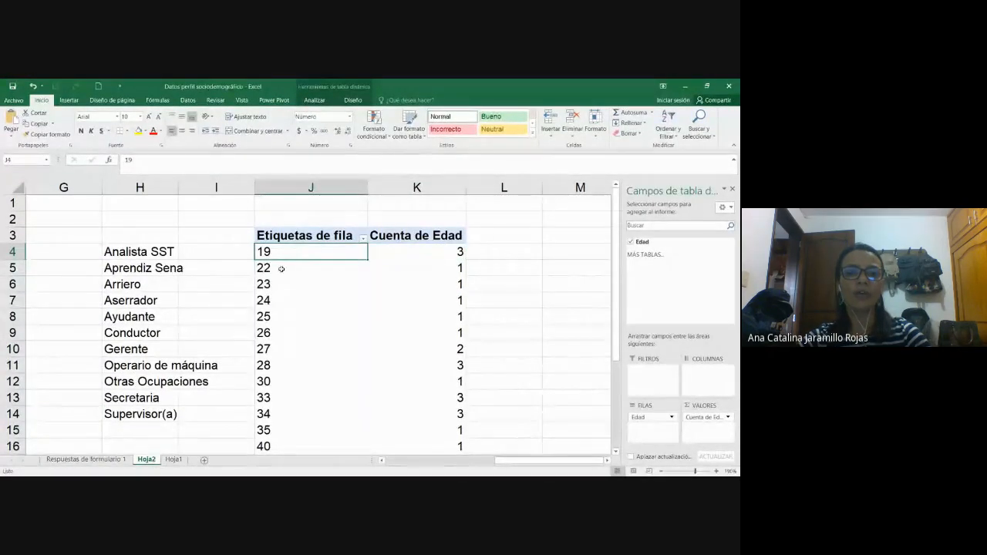
click(277, 284)
click(277, 300)
click(279, 332)
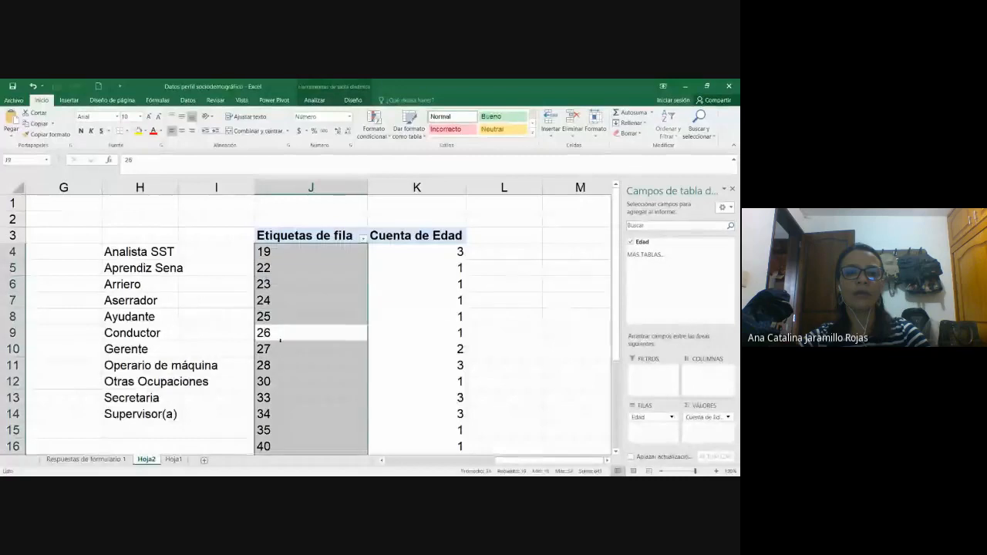
click(282, 364)
scroll(298, 360, down, 1)
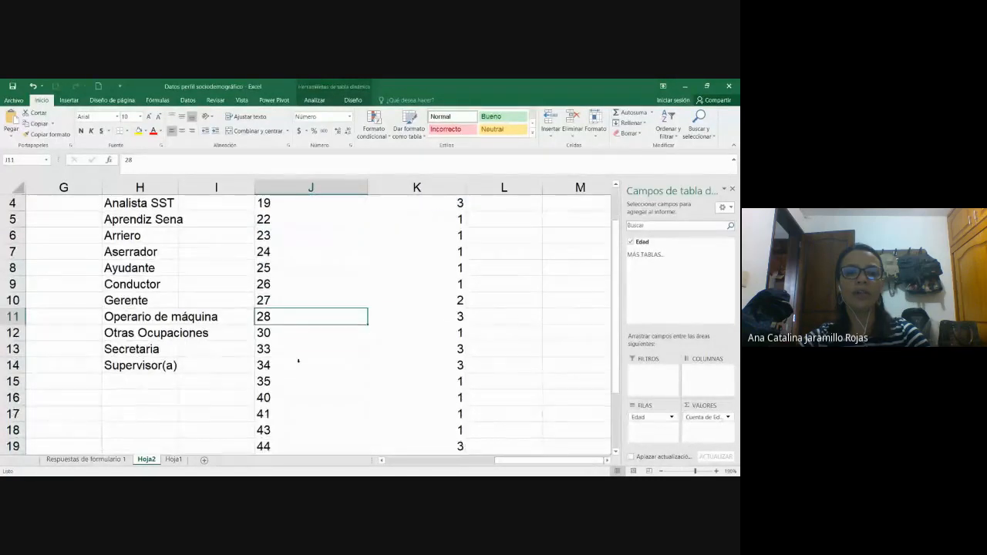
scroll(299, 361, down, 1)
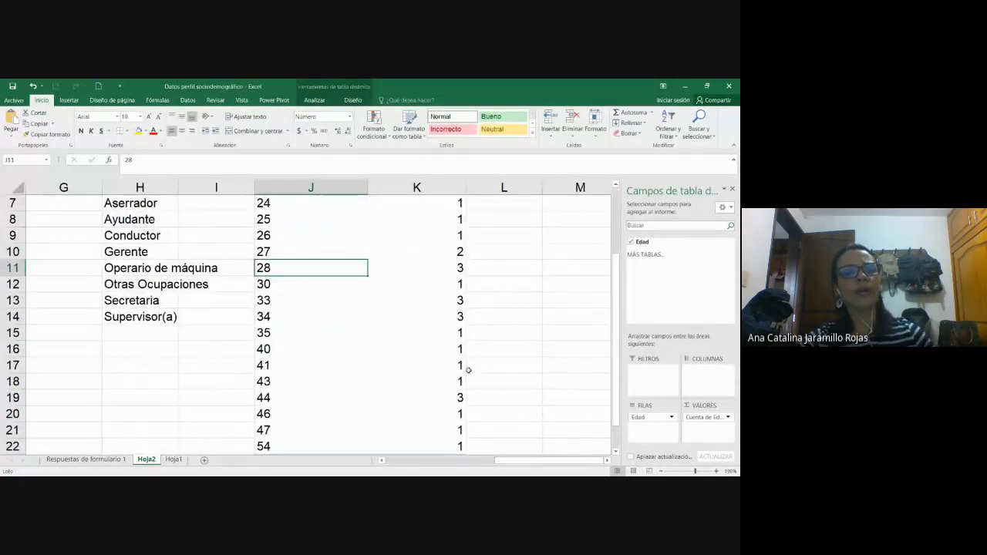
scroll(468, 370, up, 2)
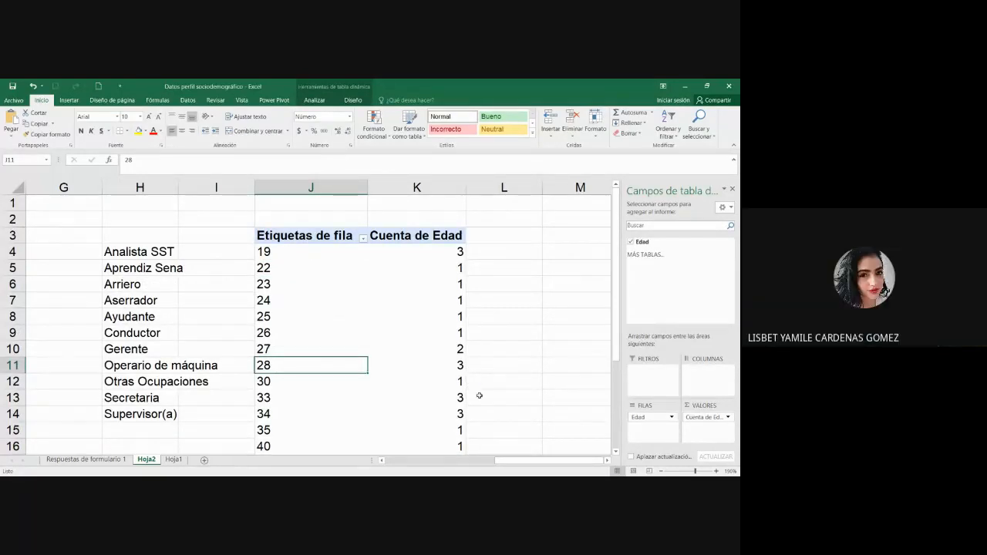
click(481, 395)
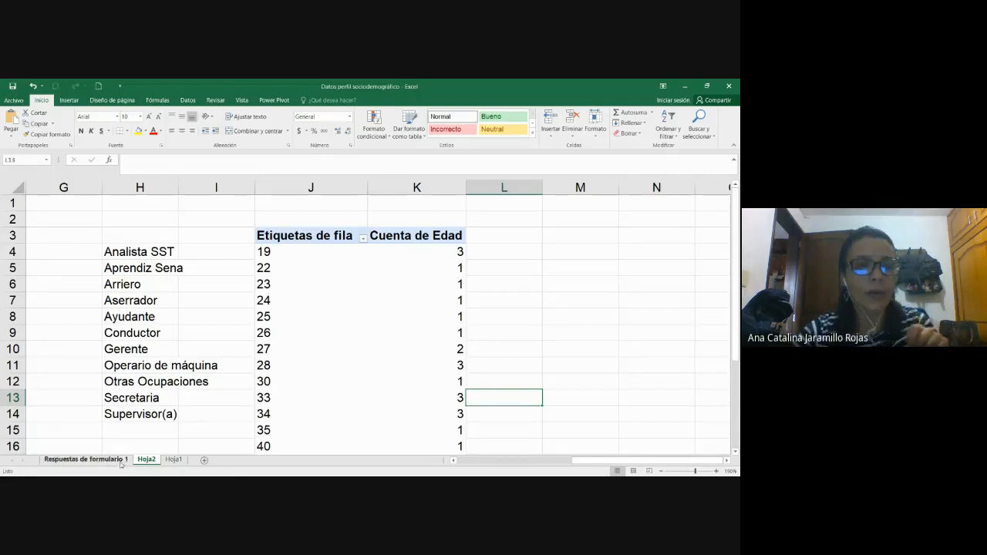
- Compare the youngest and oldest age rows of the Edad pivot table together with their counts
drag(295, 249, 439, 247)
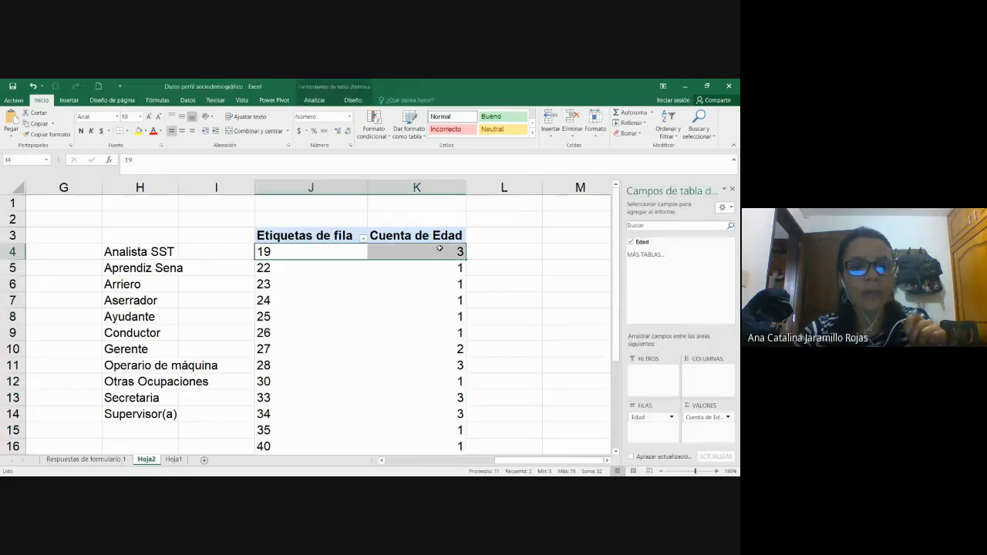
scroll(439, 247, down, 4)
drag(339, 348, 461, 348)
scroll(517, 348, up, 4)
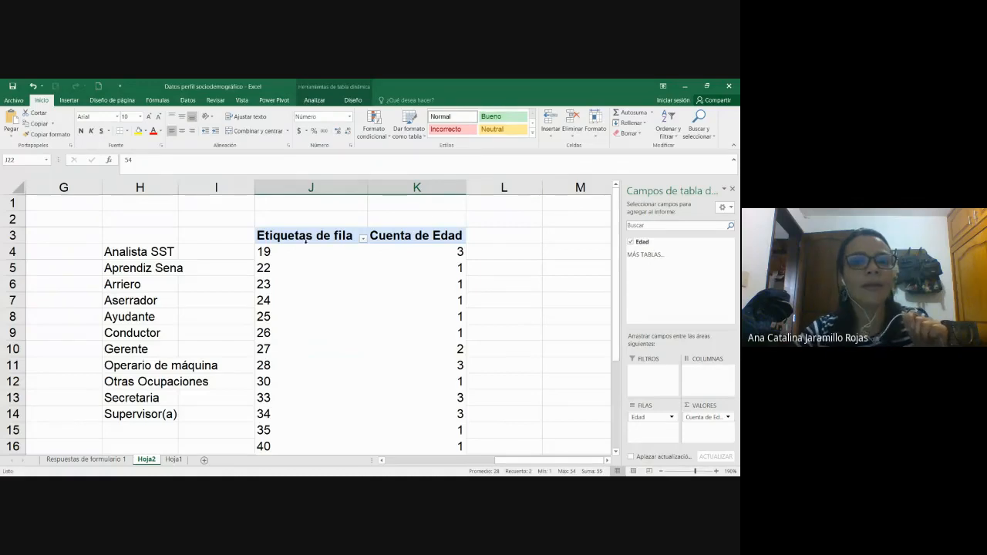
drag(283, 252, 413, 252)
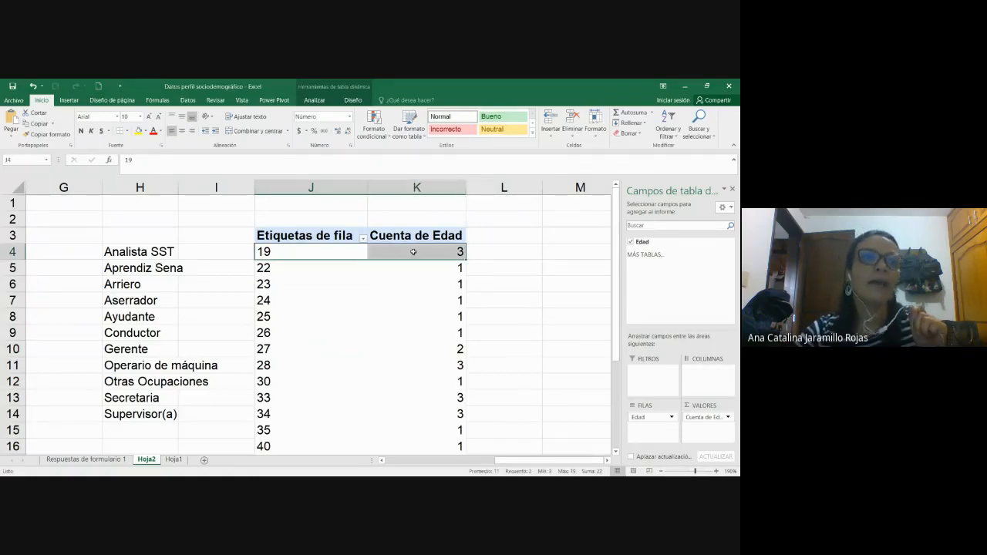
scroll(414, 252, down, 4)
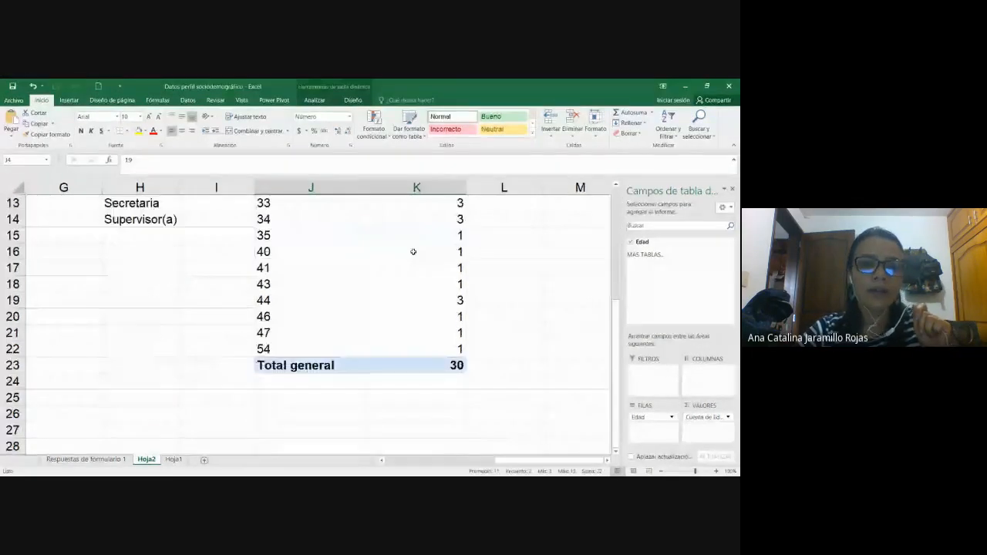
- Enter the first age range, 19 - 25, in cell M4 beside the age pivot table
drag(269, 348, 385, 351)
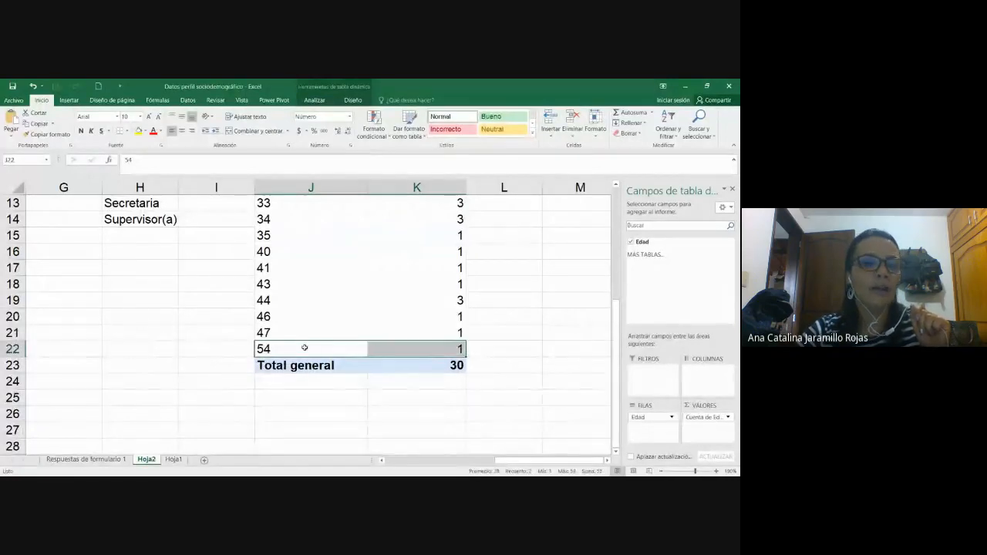
drag(304, 348, 431, 351)
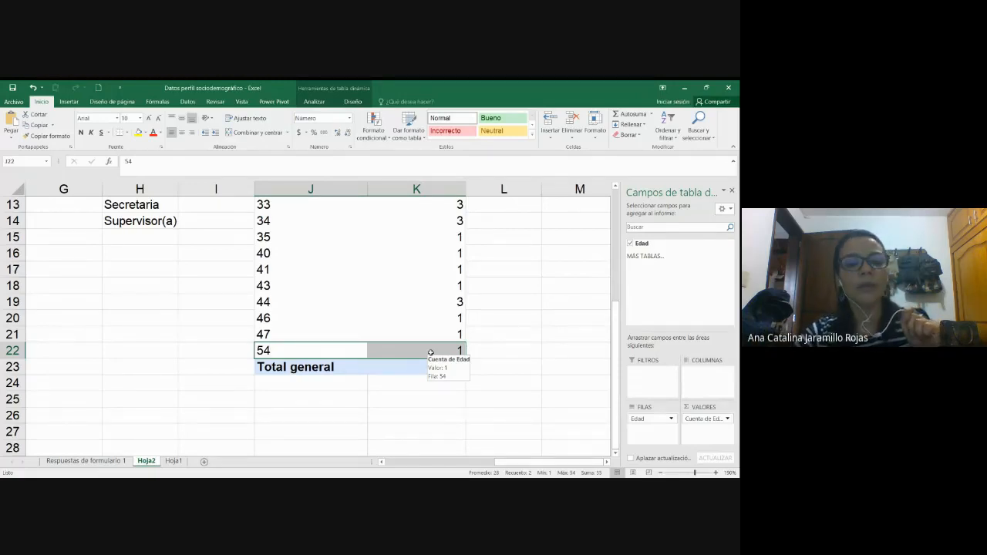
scroll(428, 351, up, 4)
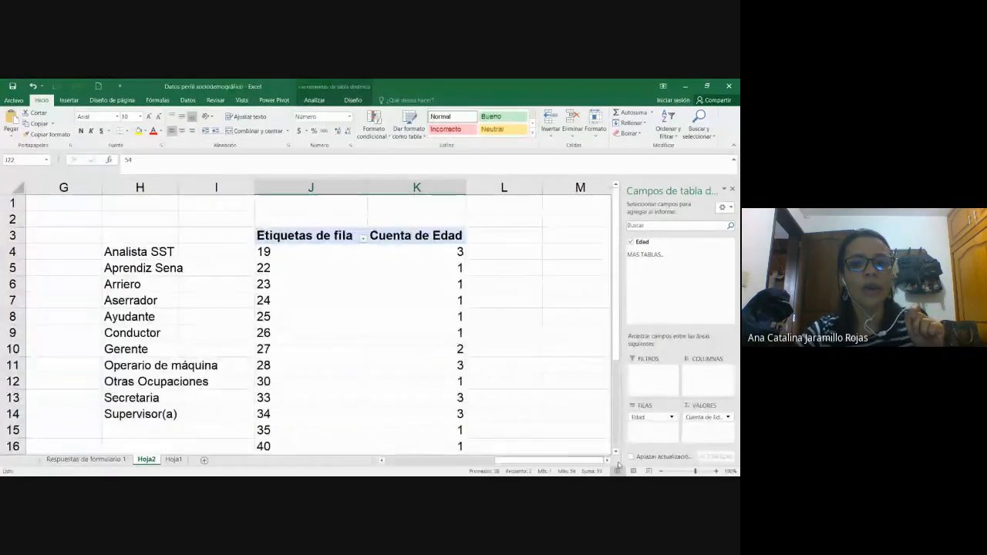
scroll(618, 464, right, 2)
click(423, 253)
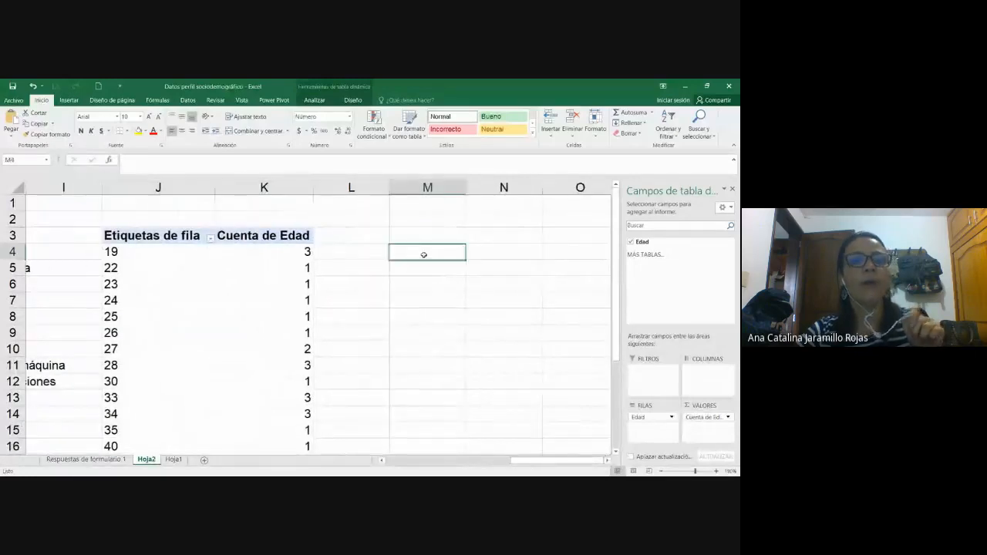
text(19)
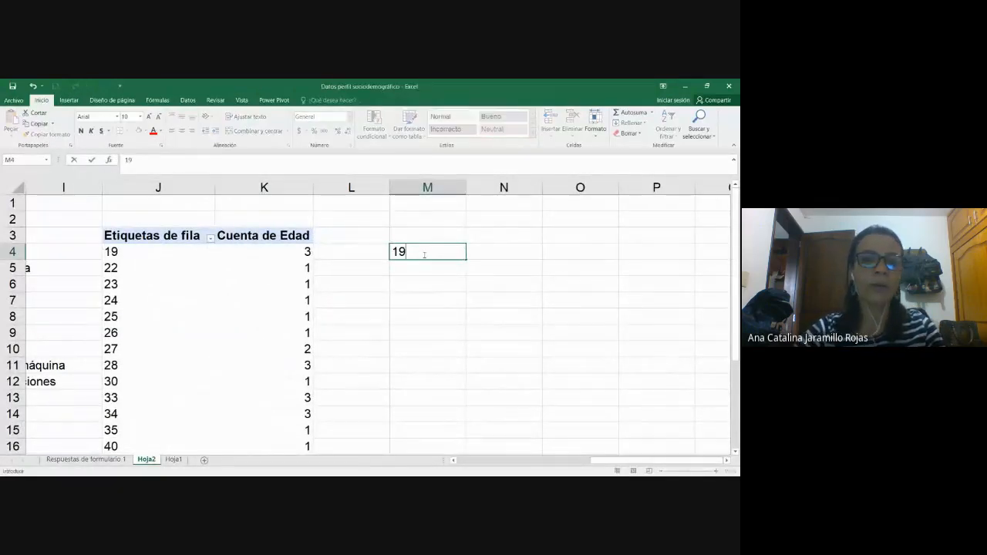
text( - 25)
key(Return)
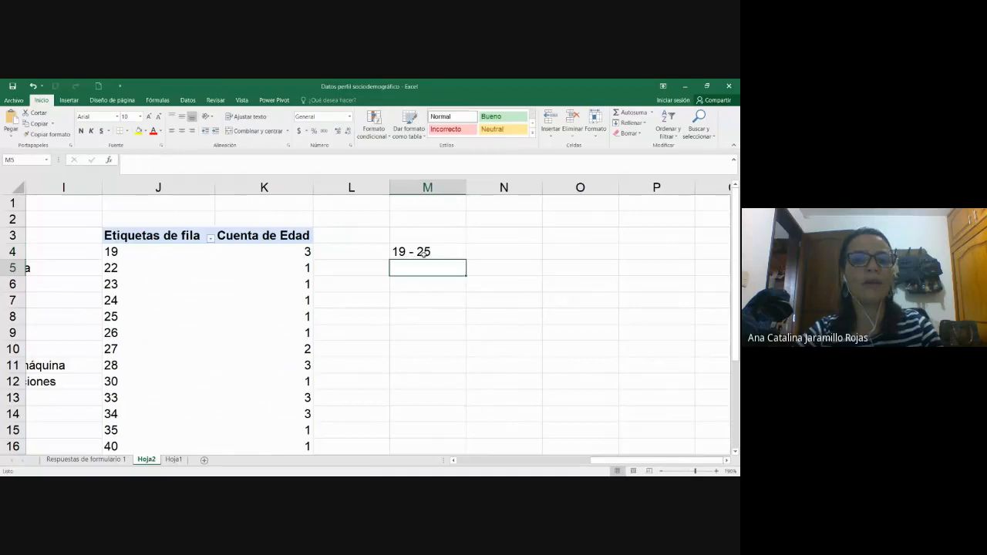
- Replace the hyphen in cell M4 with a lowercase "y" so that the range reads 19 y 25
key(Up)
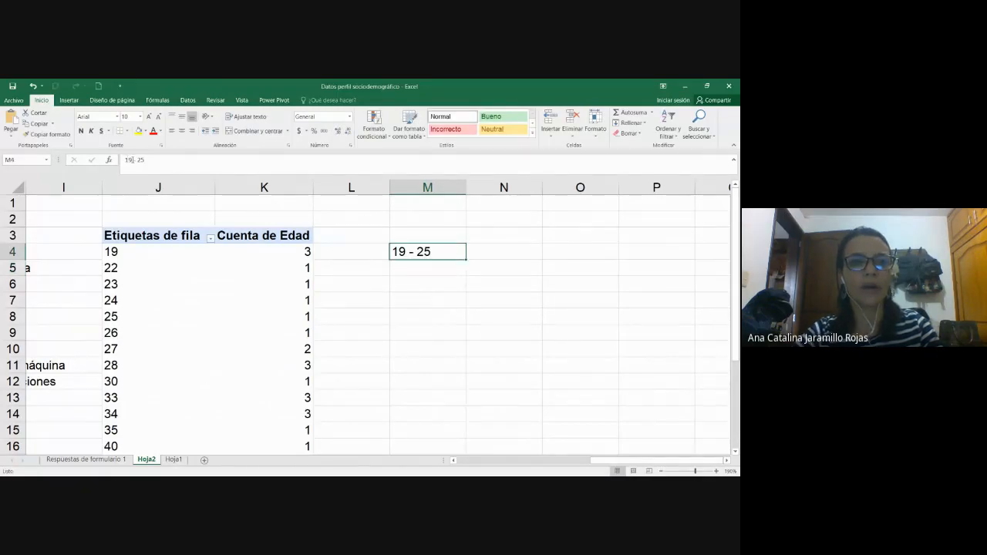
click(135, 159)
key(BackSpace)
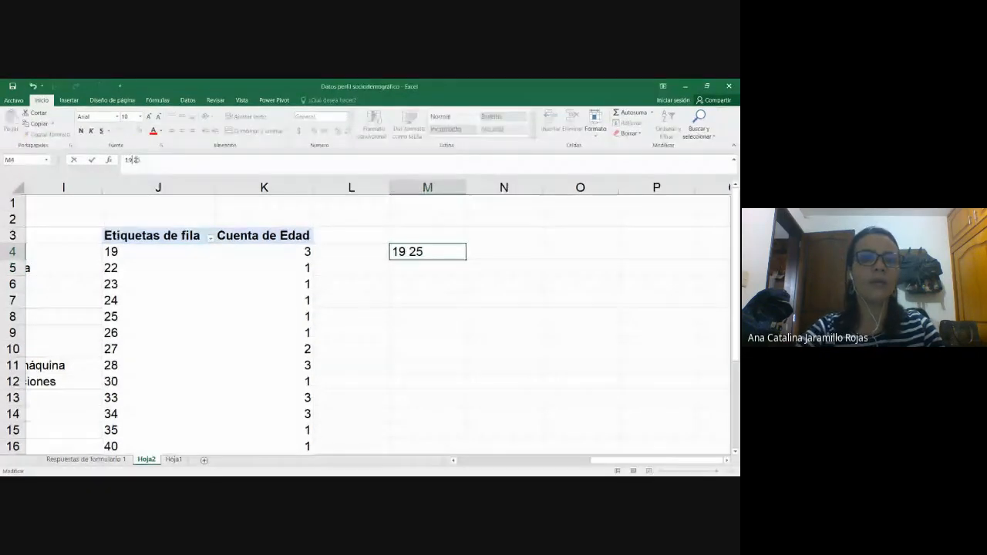
text(Y)
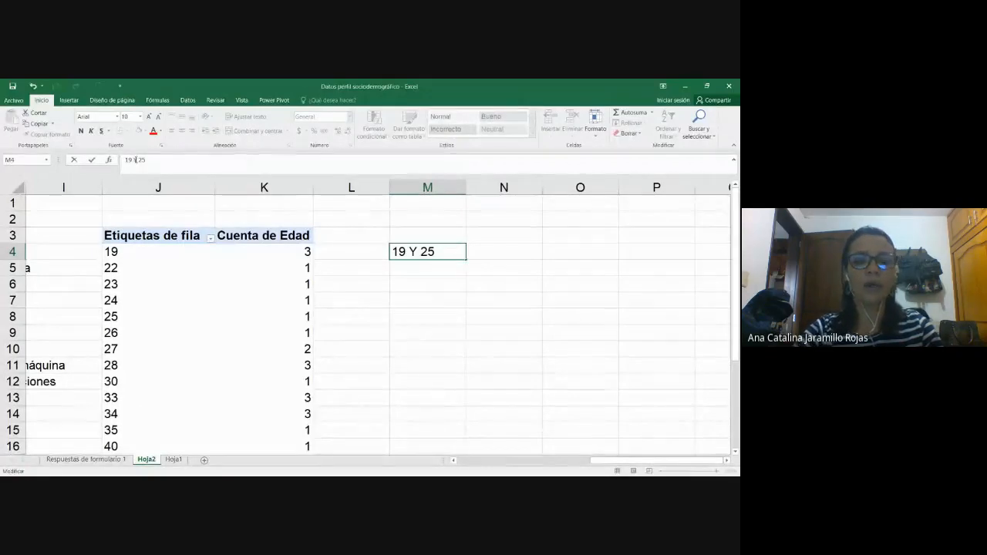
key(BackSpace)
text(y)
key(Return)
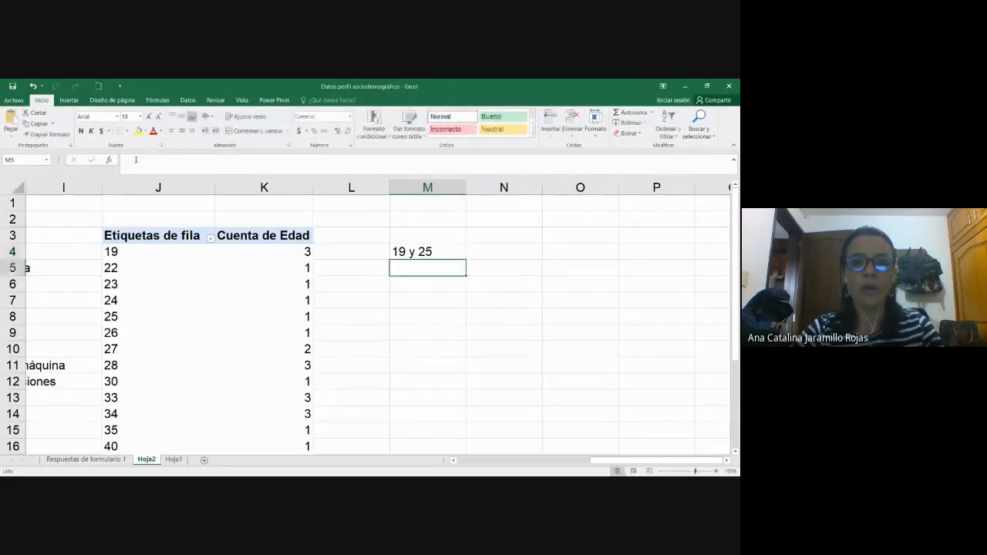
- List the age ranges 26 y 35, 36 y 45 and 46 y 55 in cells M5 to M7
text(26)
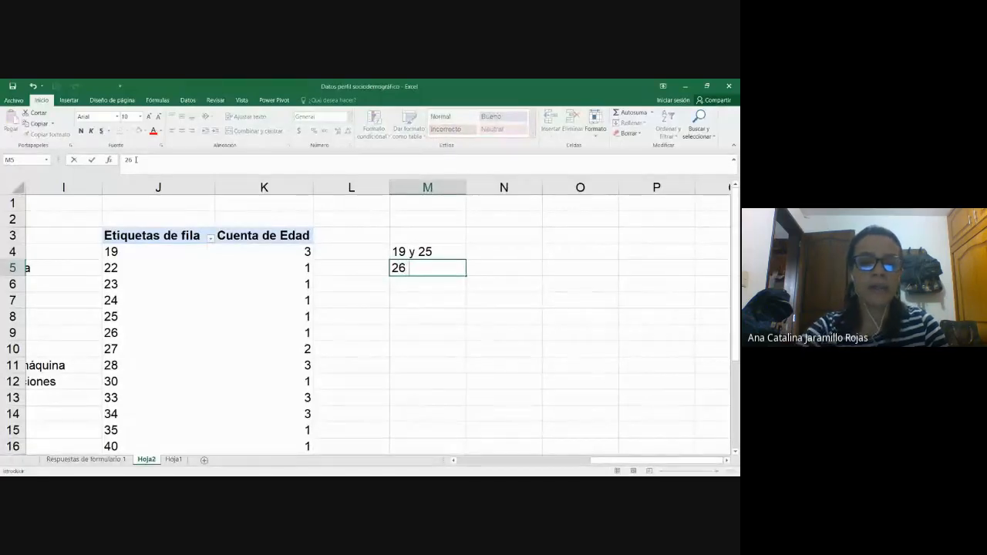
text( y 35)
key(Return)
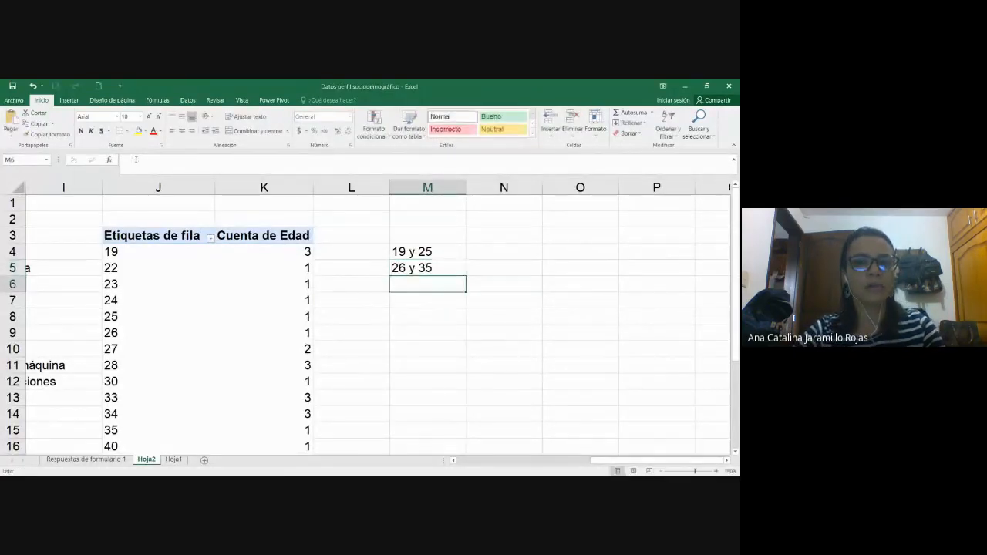
text(36)
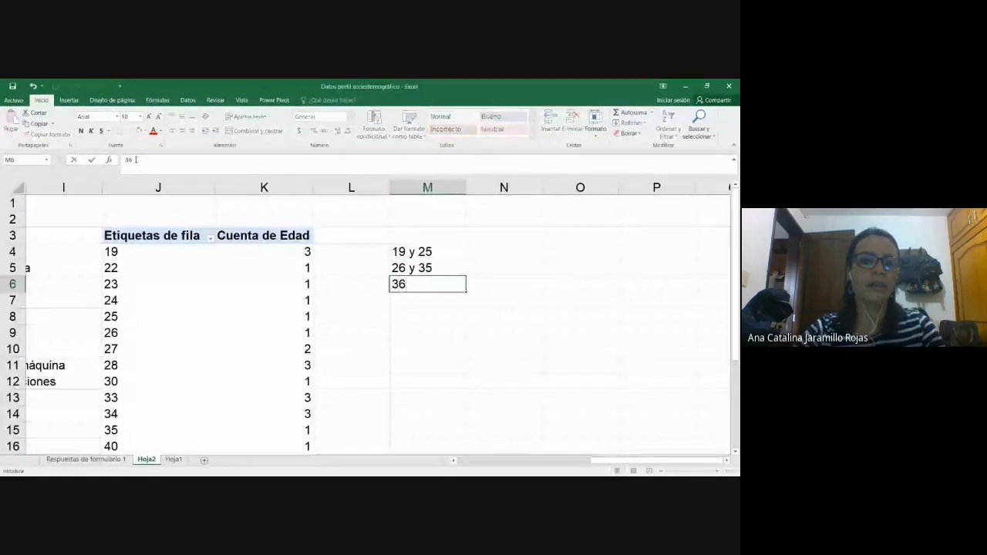
text( y 45)
key(Return)
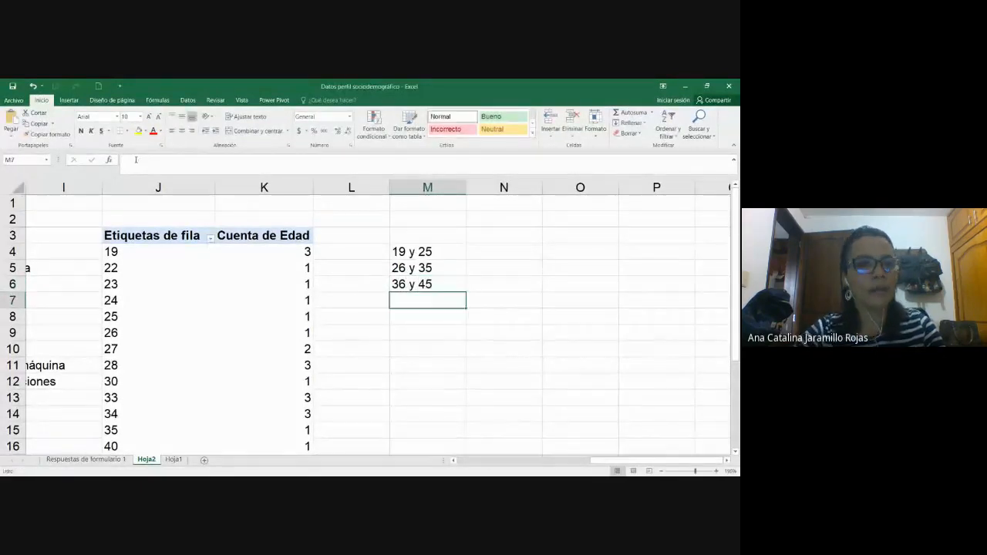
text(46)
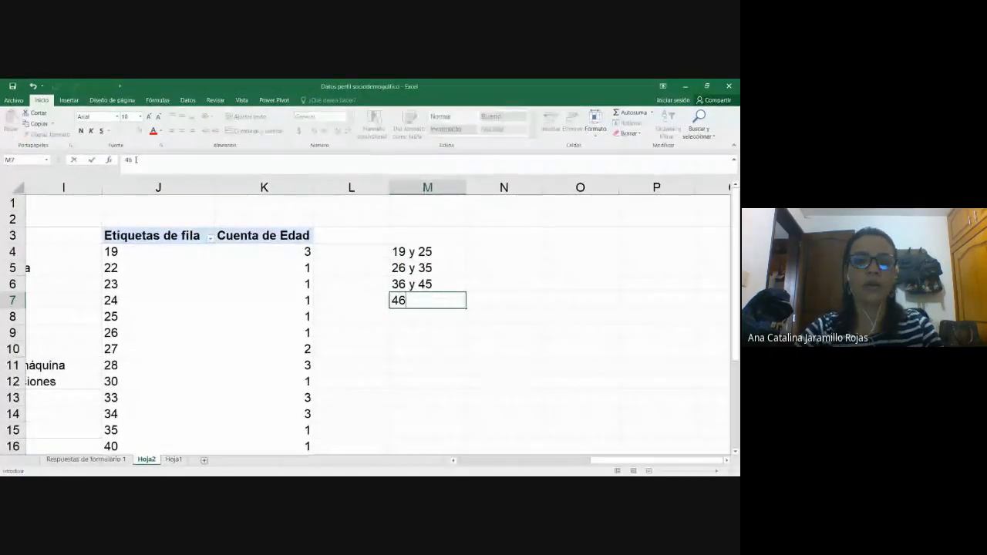
text( y 55)
key(Return)
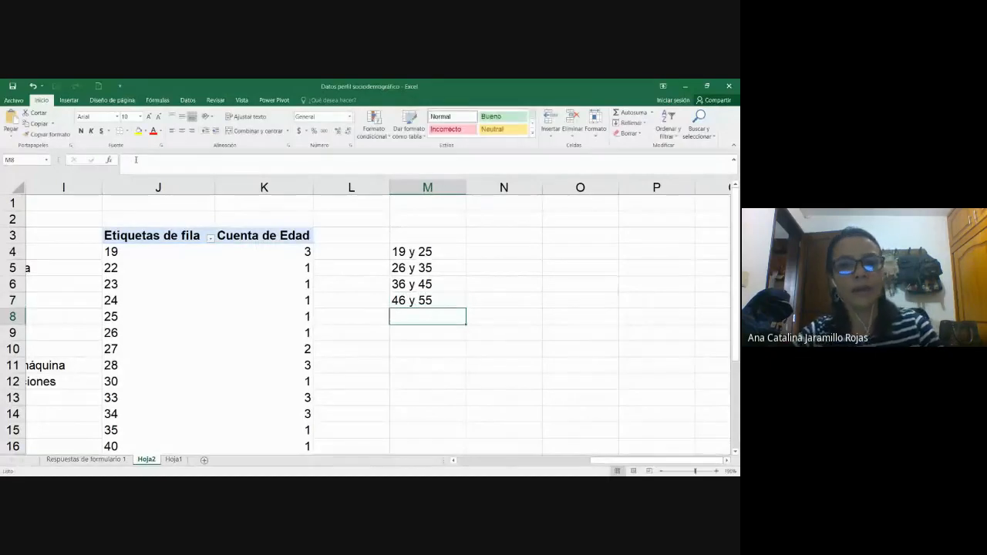
drag(417, 252, 432, 301)
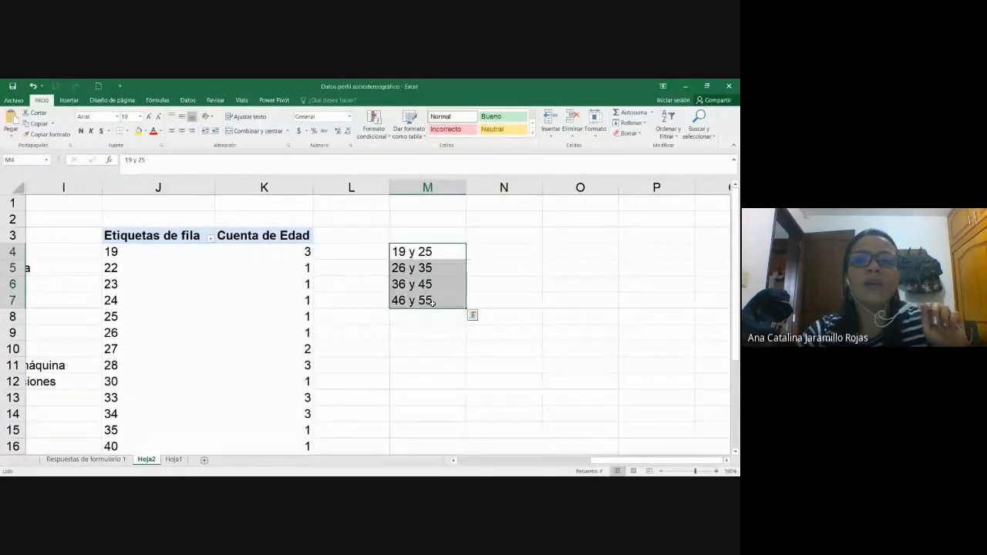
click(441, 271)
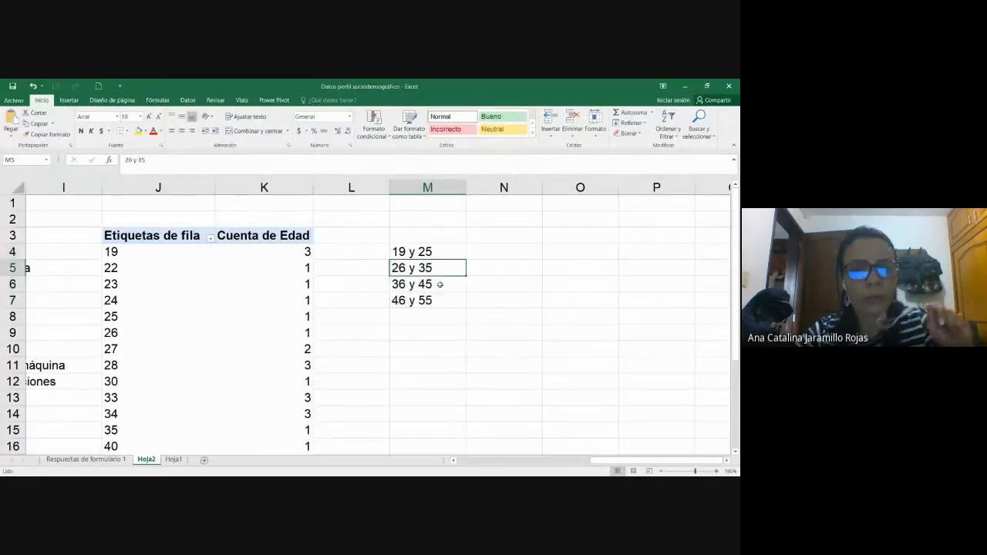
click(430, 300)
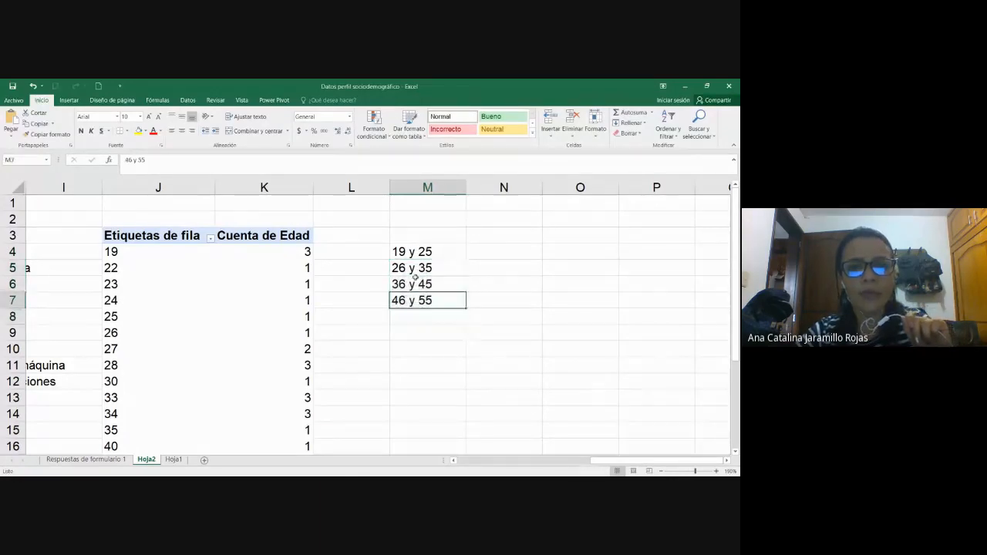
drag(414, 268, 430, 302)
- Copy the 19 y 25 range from cell M4 into cell N4 to start an alternative list
click(497, 254)
click(434, 251)
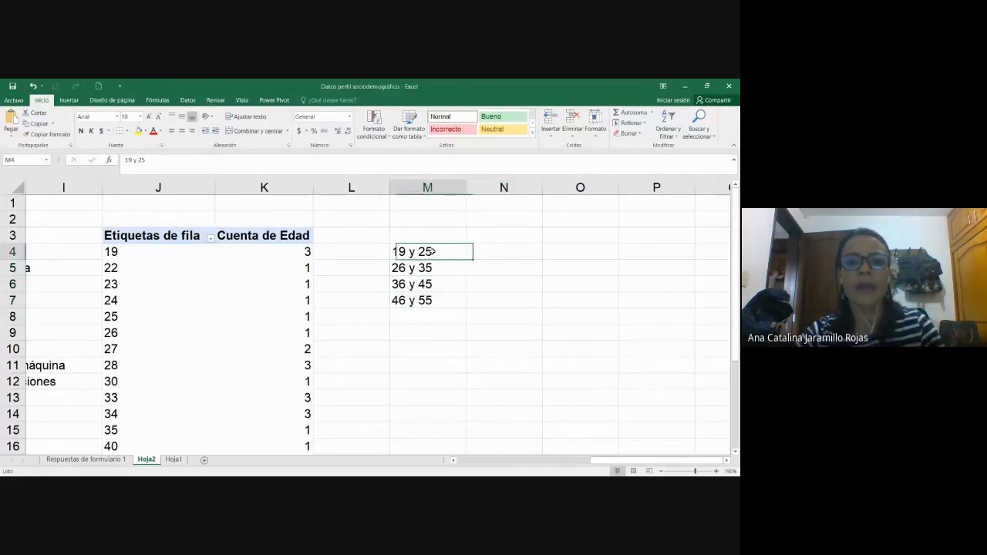
key(ctrl+c)
click(480, 253)
key(ctrl+v)
- Continue the alternative list with the ranges 25 y 30 in cell N5 and 31 y 35 in cell N6
click(480, 267)
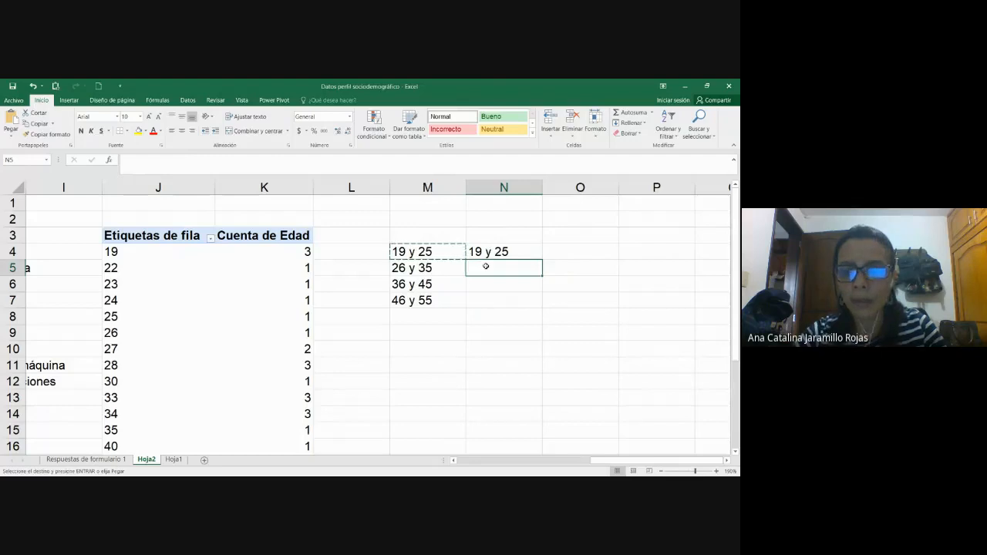
text(25 y 30)
key(Return)
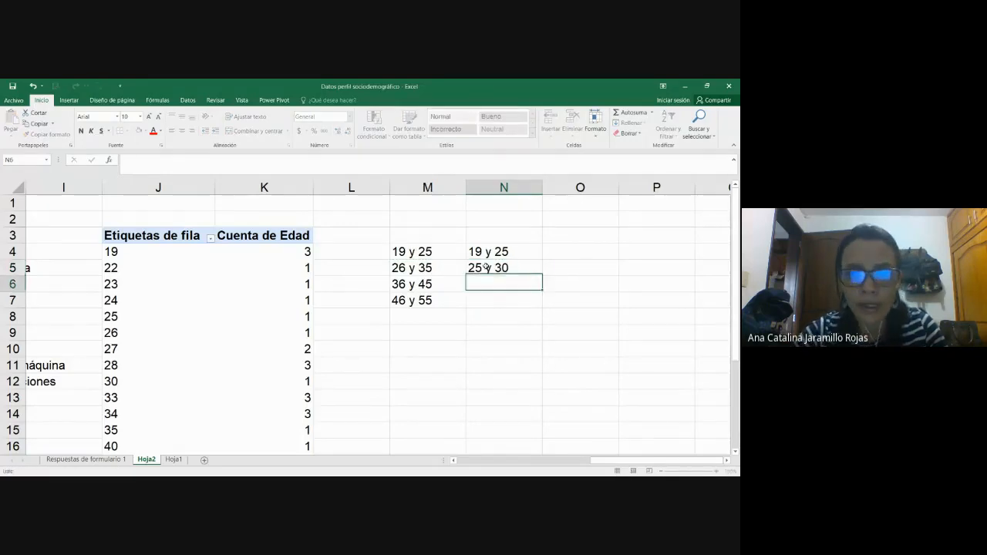
text(30)
key(BackSpace)
text(1 y )
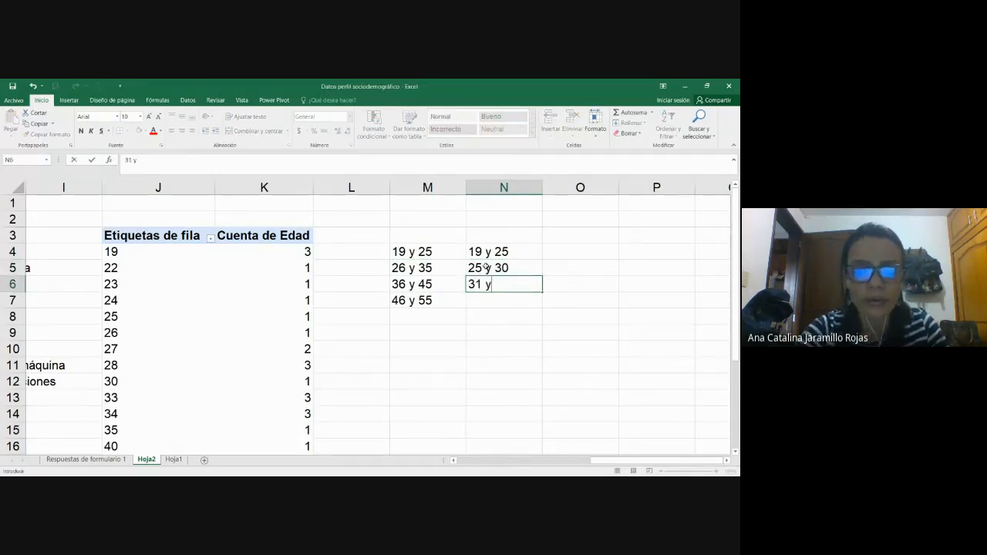
text(35)
key(Return)
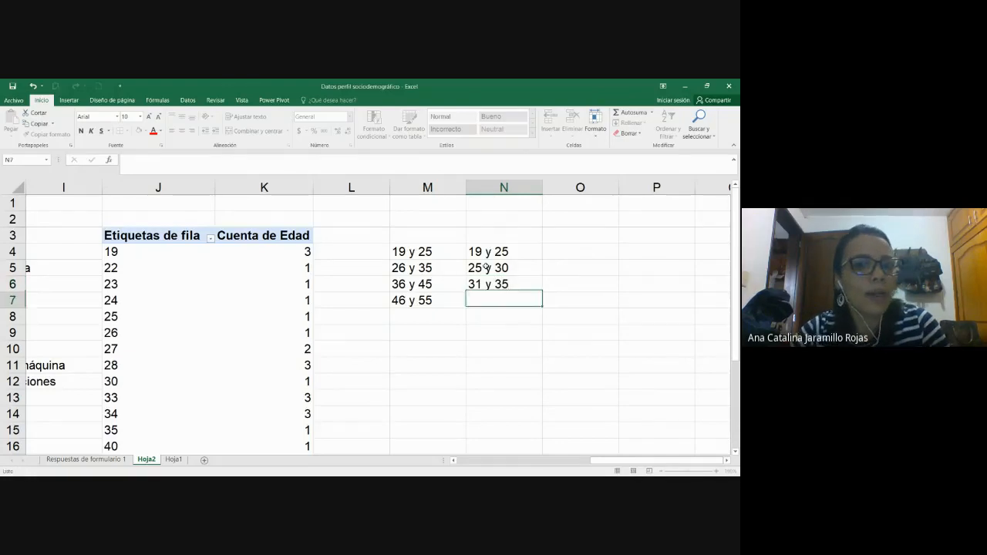
- Move the three alternative ranges from N4:N6 to M9:M11, below the first list
drag(500, 251, 505, 284)
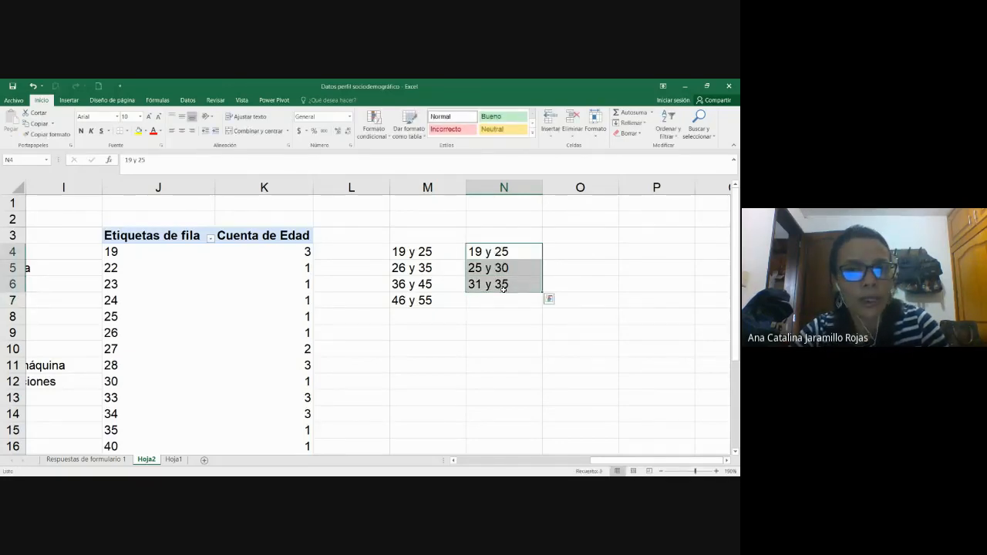
click(504, 284)
drag(494, 249, 489, 317)
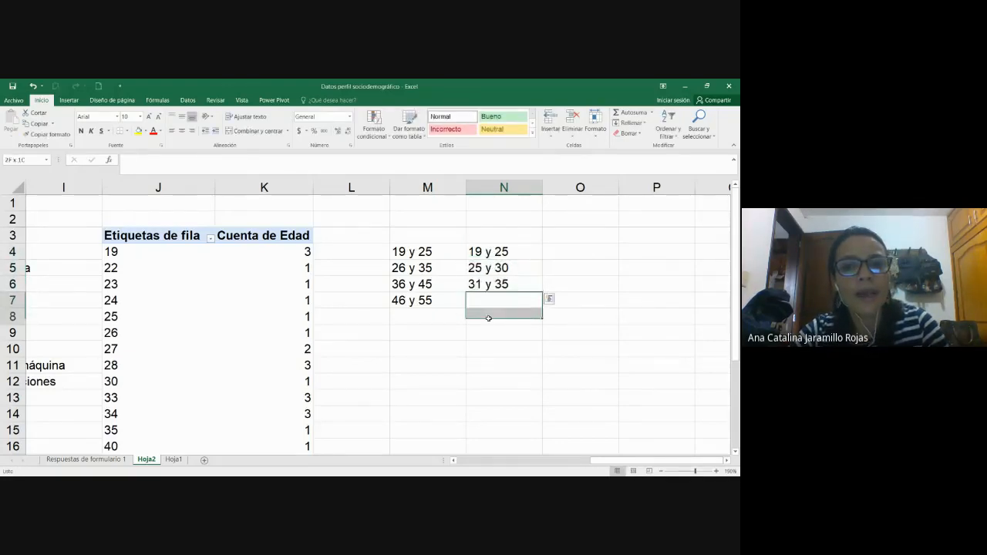
drag(494, 252, 421, 373)
- Compare the ages in the pivot table with the two lists of age ranges in column M
click(535, 361)
drag(441, 331, 447, 368)
click(131, 256)
drag(131, 256, 201, 403)
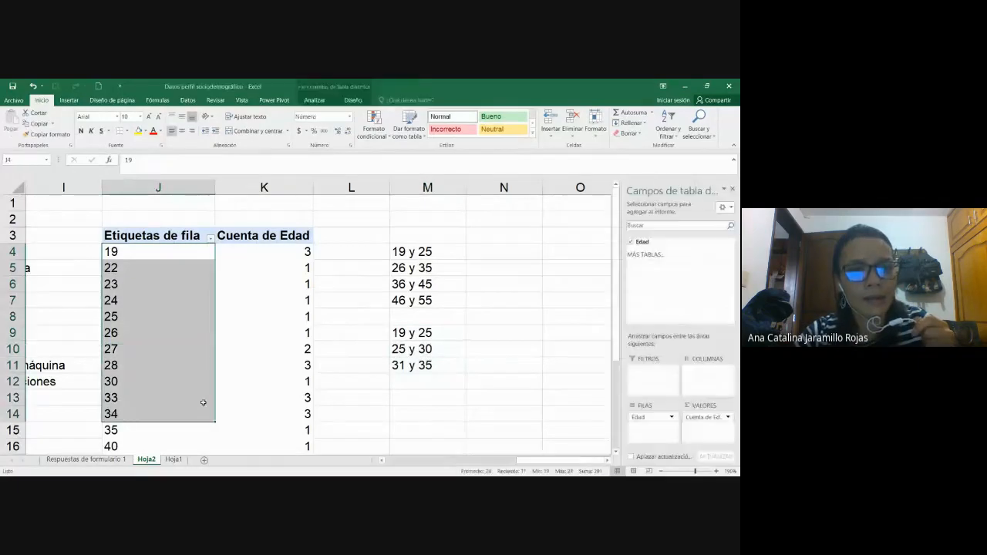
drag(406, 330, 407, 367)
click(472, 369)
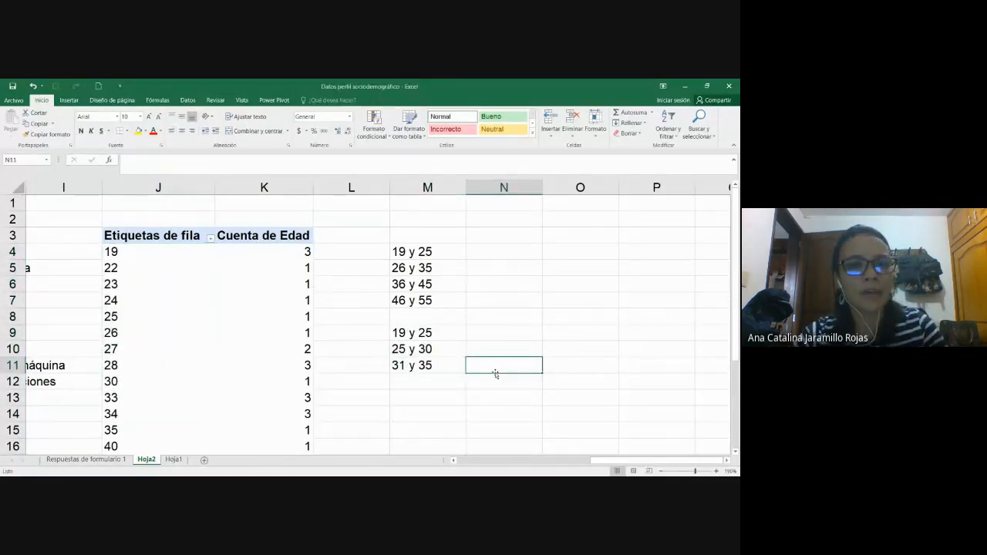
click(406, 248)
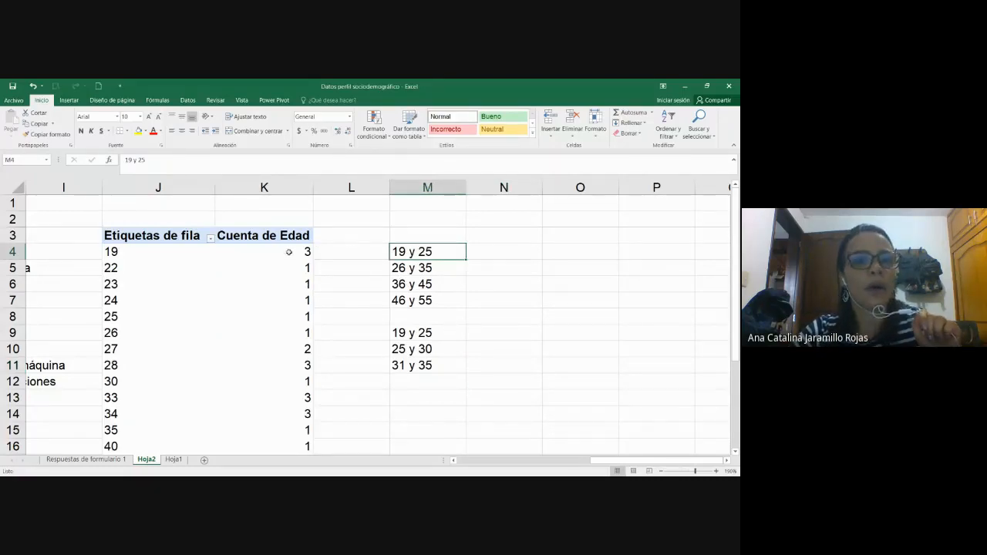
click(425, 271)
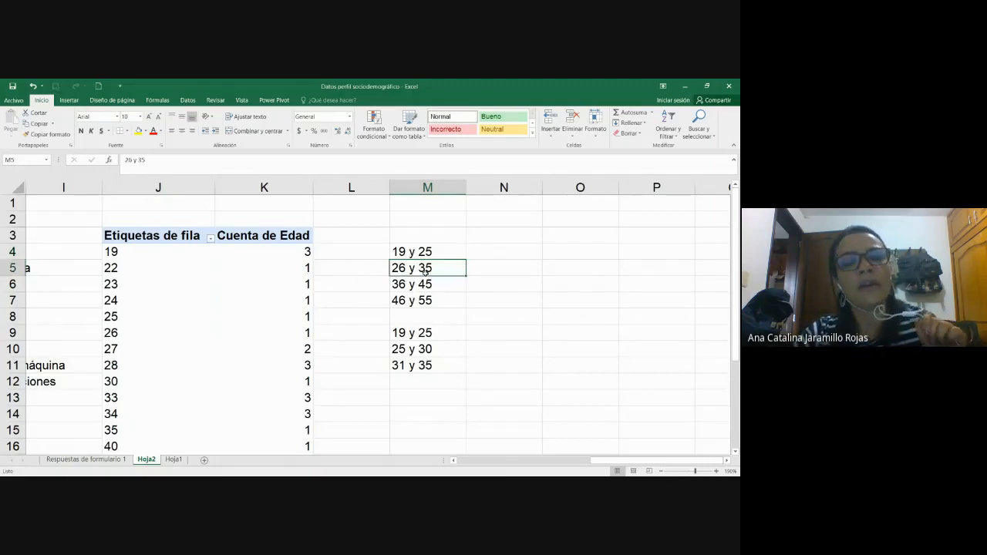
click(402, 284)
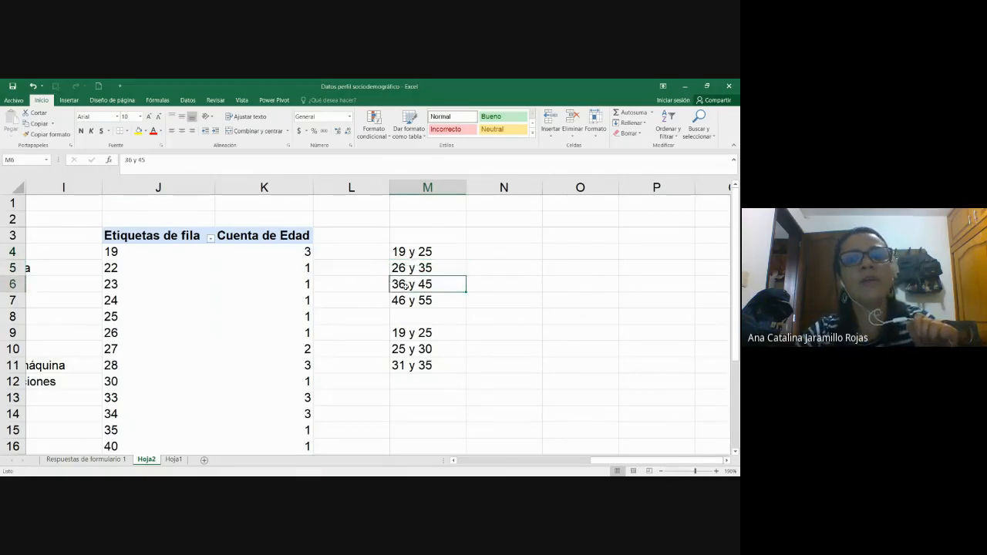
drag(405, 255, 415, 308)
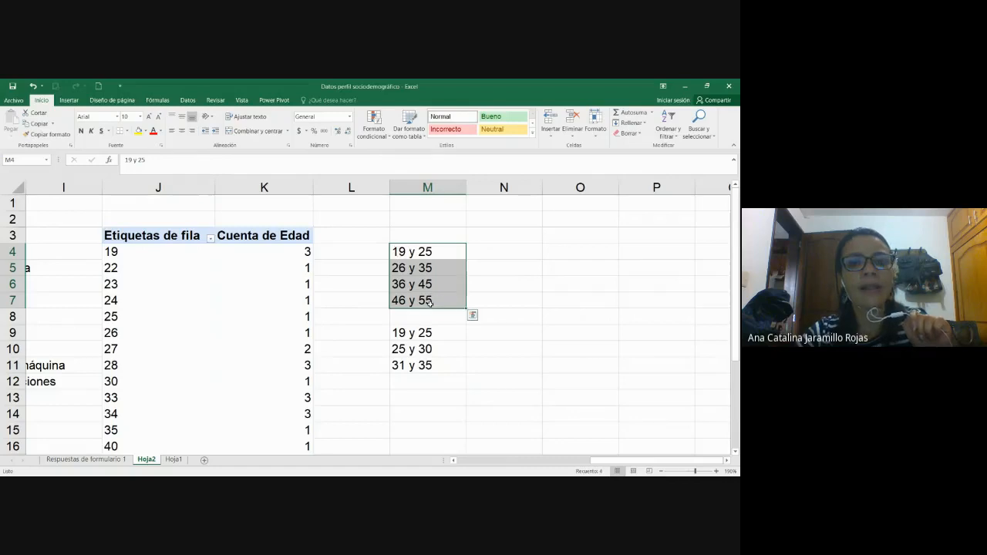
- Set the lower limit of the first age range in cell M4 to 18, making it 18 y 25
double_click(406, 251)
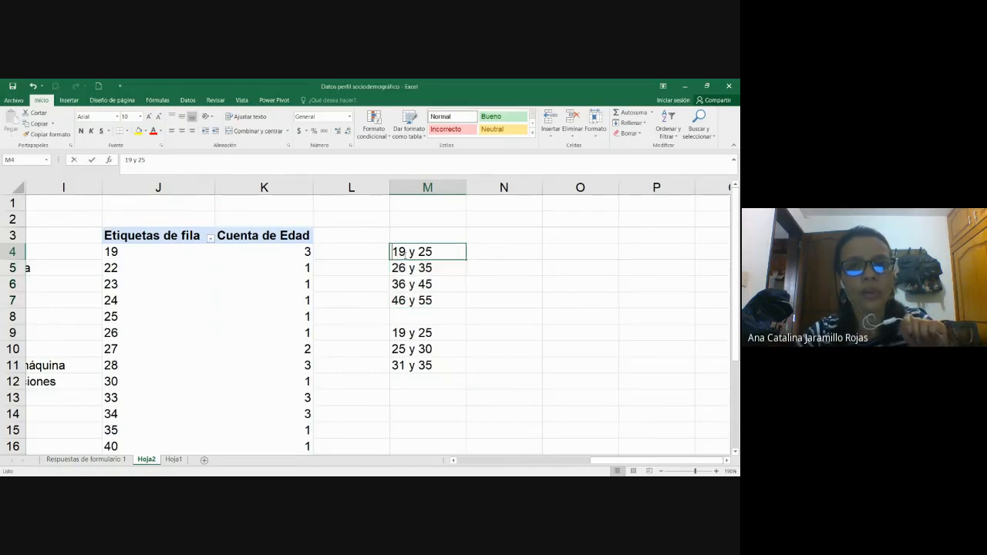
key(BackSpace)
text(8)
key(Return)
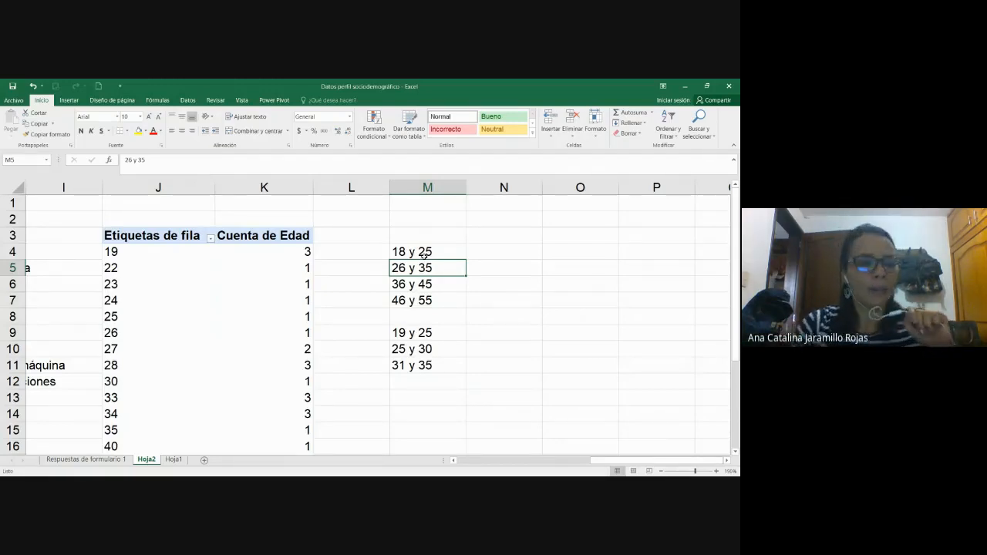
click(446, 300)
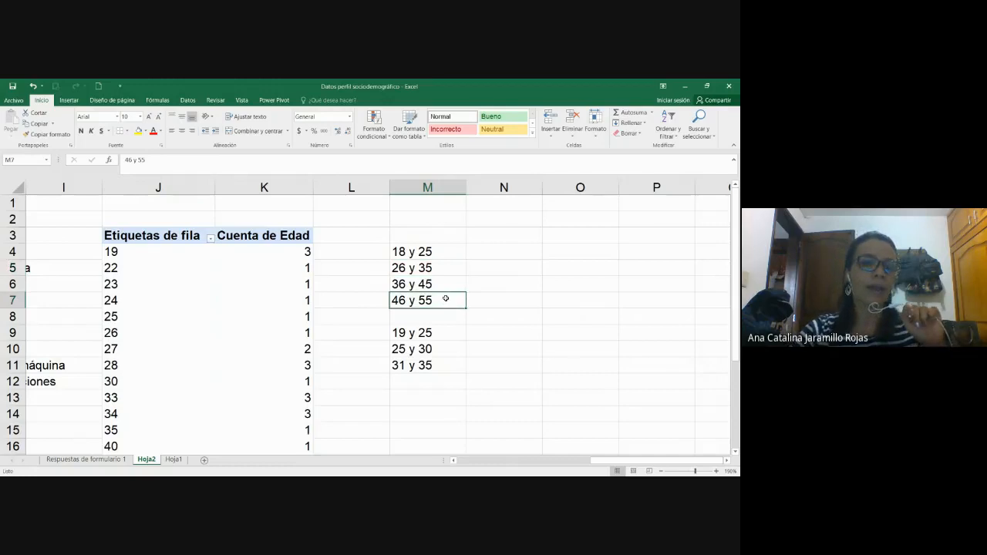
- Compare the ages and counts in the age pivot table with the two lists of age ranges in column M
scroll(445, 294, down, 1)
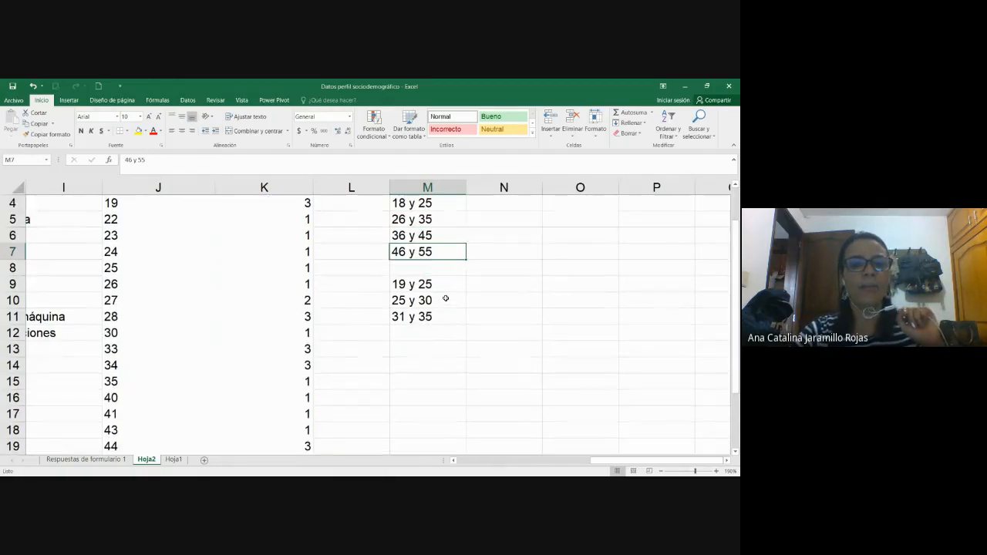
scroll(440, 304, down, 5)
scroll(436, 303, up, 3)
scroll(437, 302, up, 3)
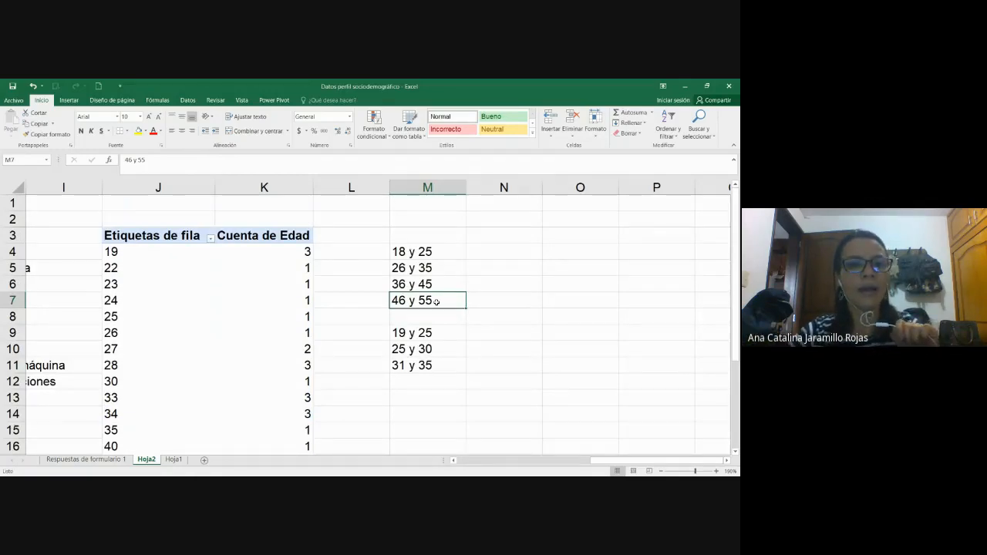
click(438, 252)
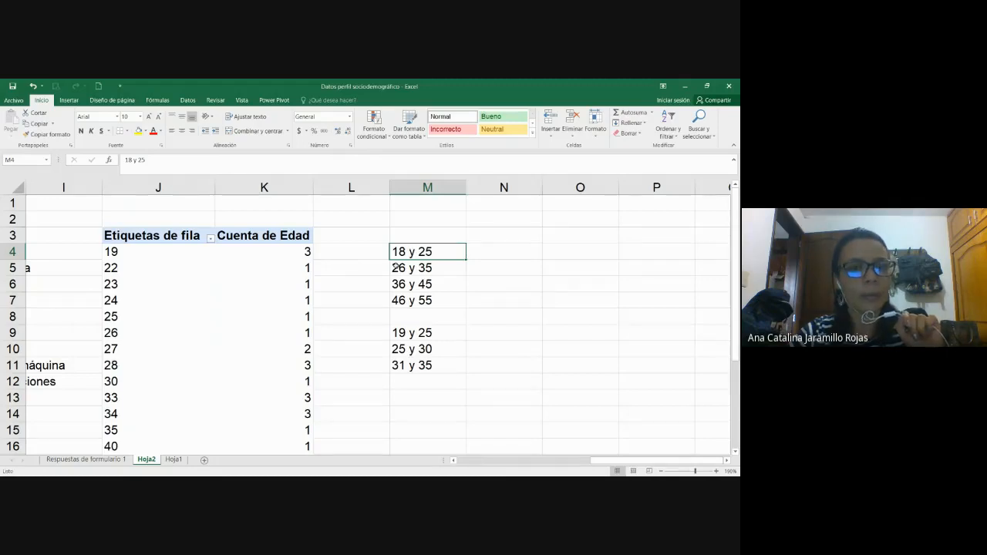
drag(131, 251, 273, 250)
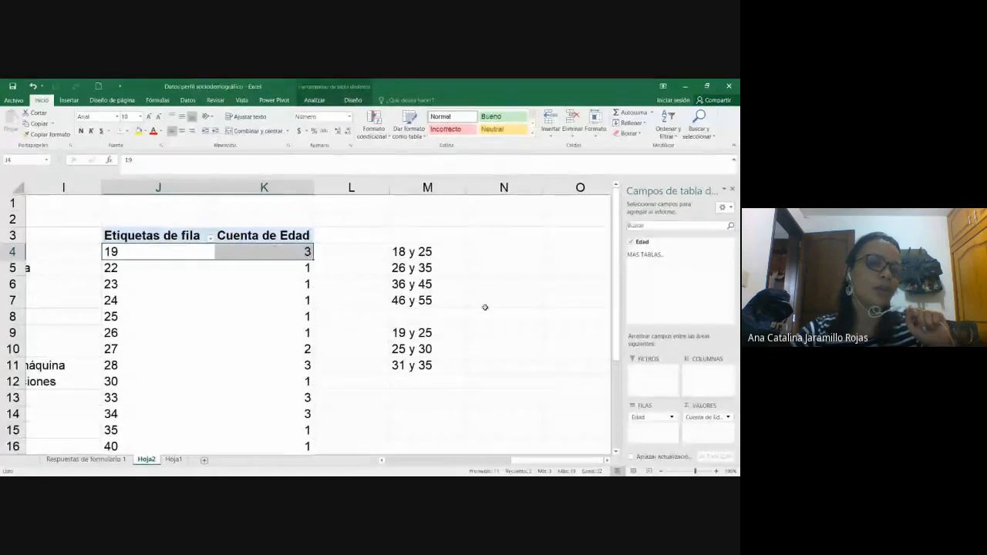
click(487, 302)
drag(416, 252, 420, 301)
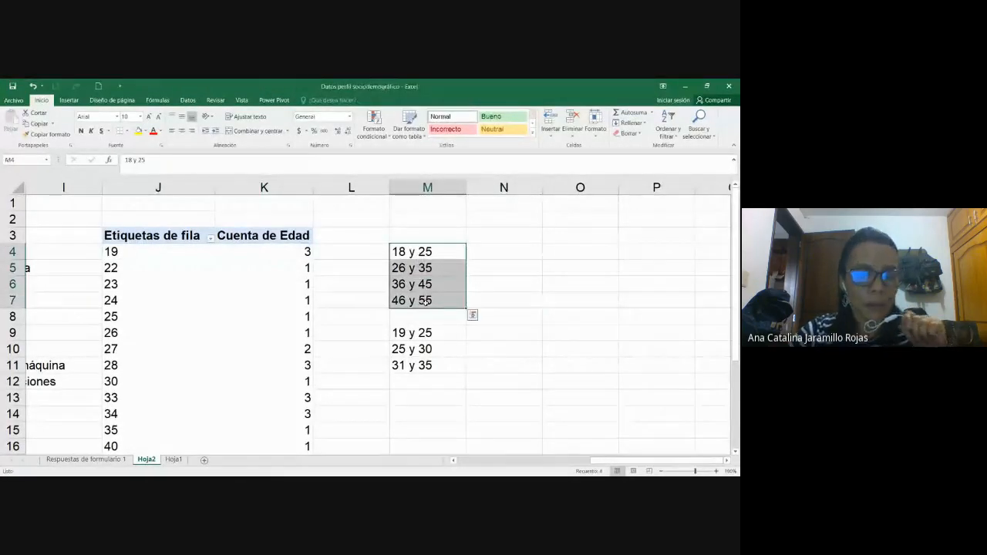
click(415, 252)
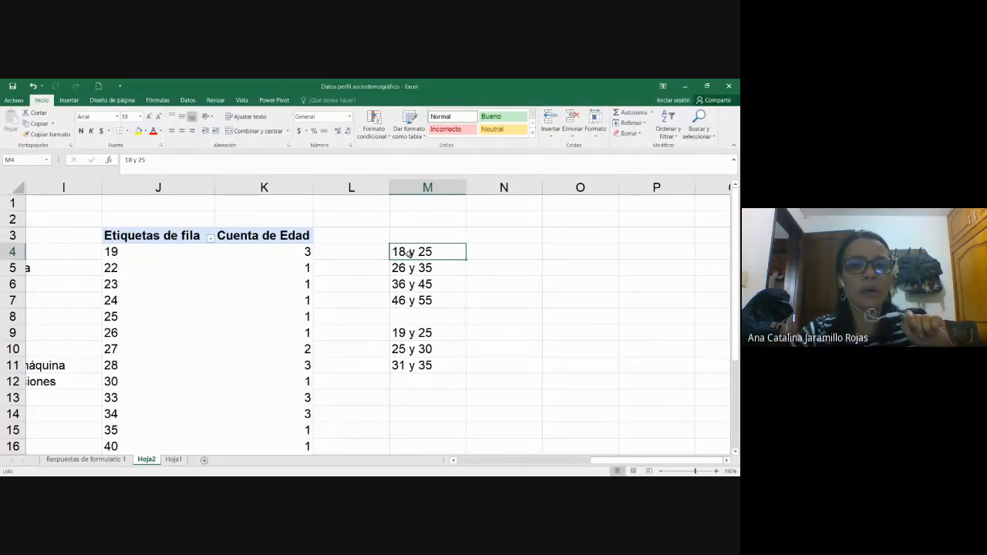
drag(409, 253, 403, 299)
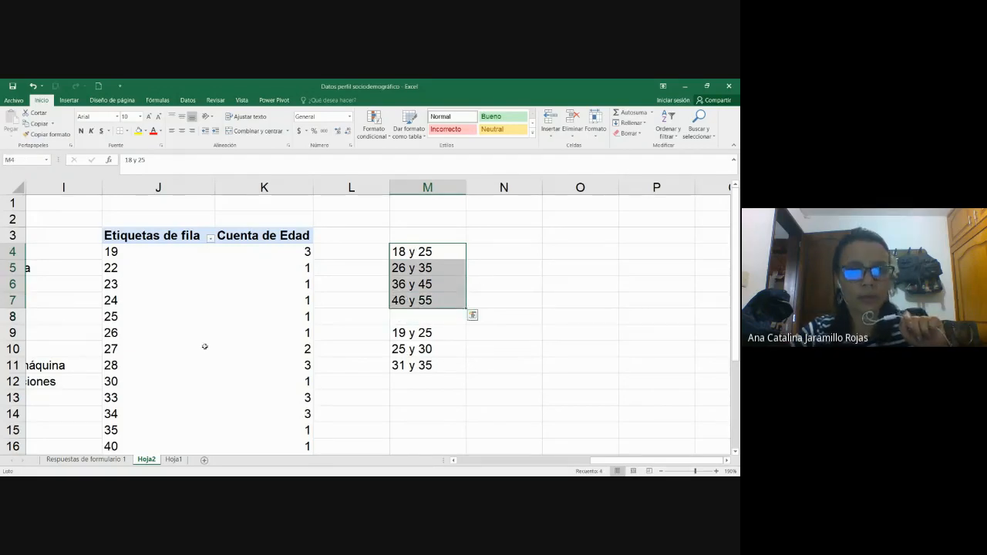
click(414, 333)
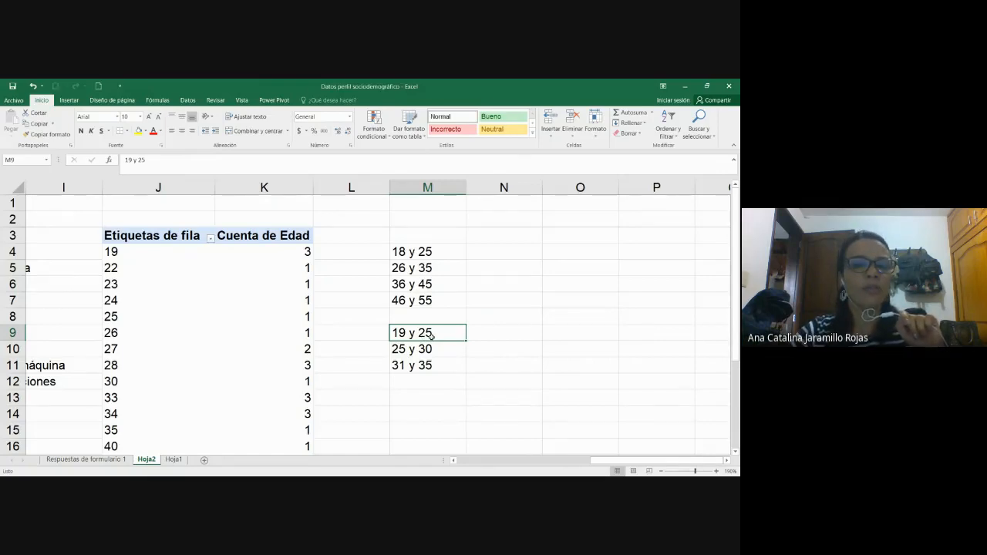
click(403, 364)
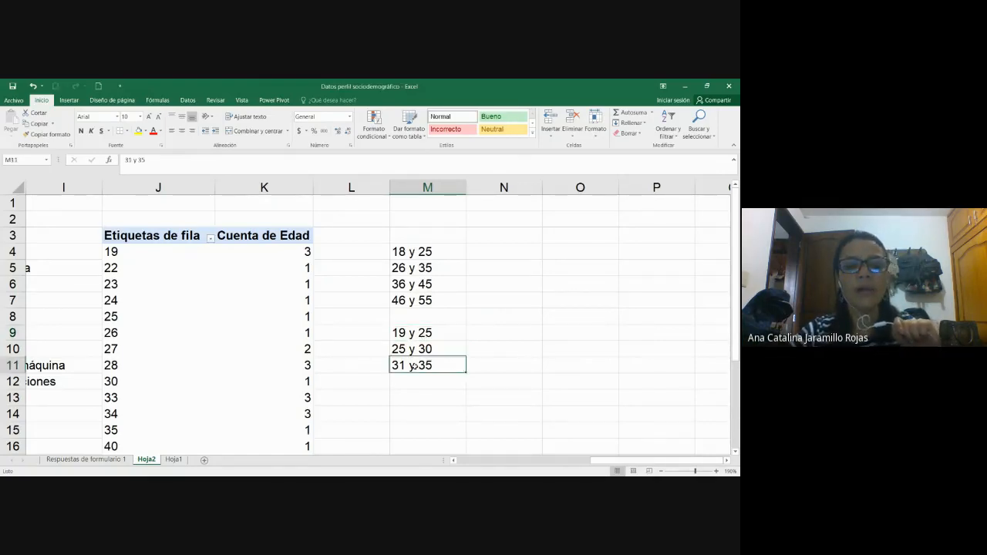
- Continue the second list of age ranges with 36 y 40 in cell M12 and 41 y 45 in cell M13
scroll(432, 365, down, 1)
click(440, 344)
key(Up)
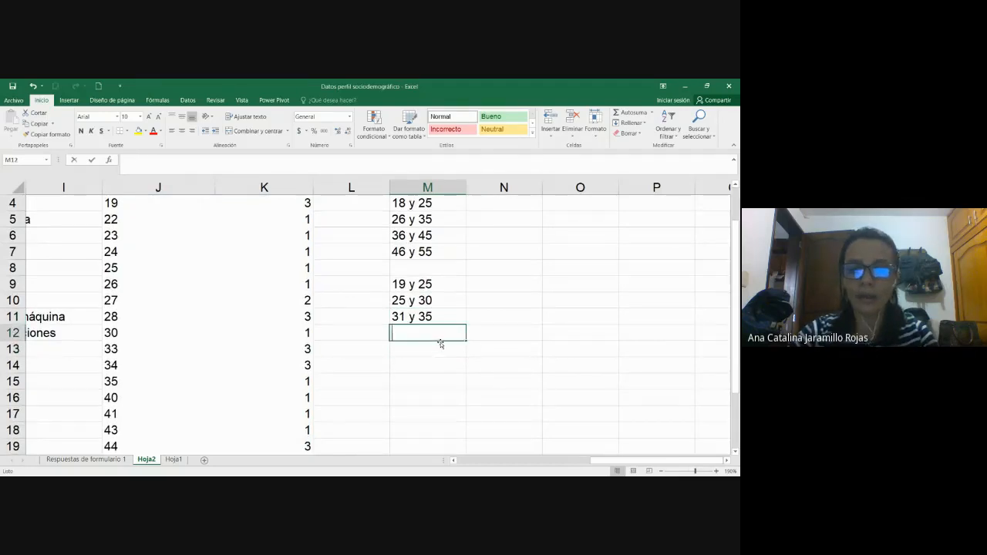
text(36 y 40)
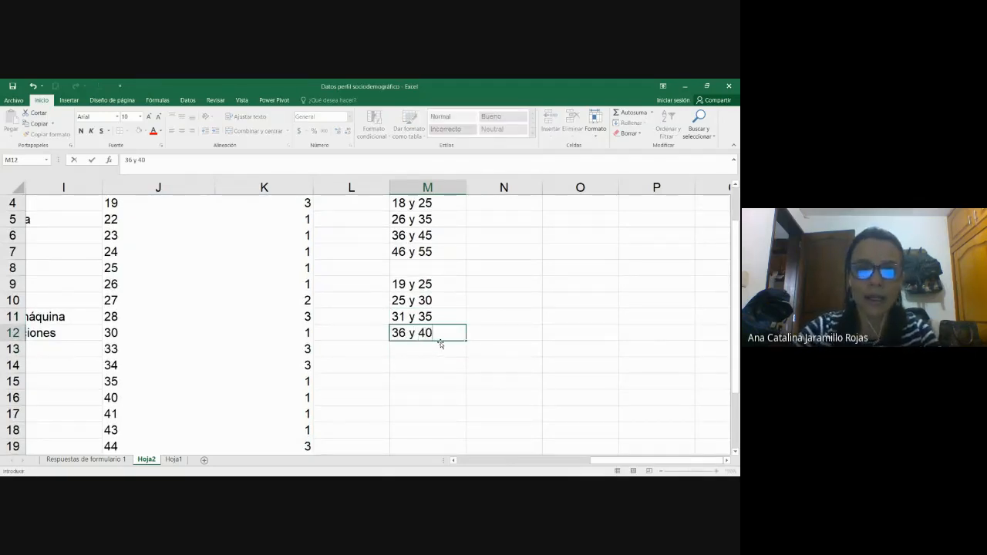
key(Return)
text(41 y 45)
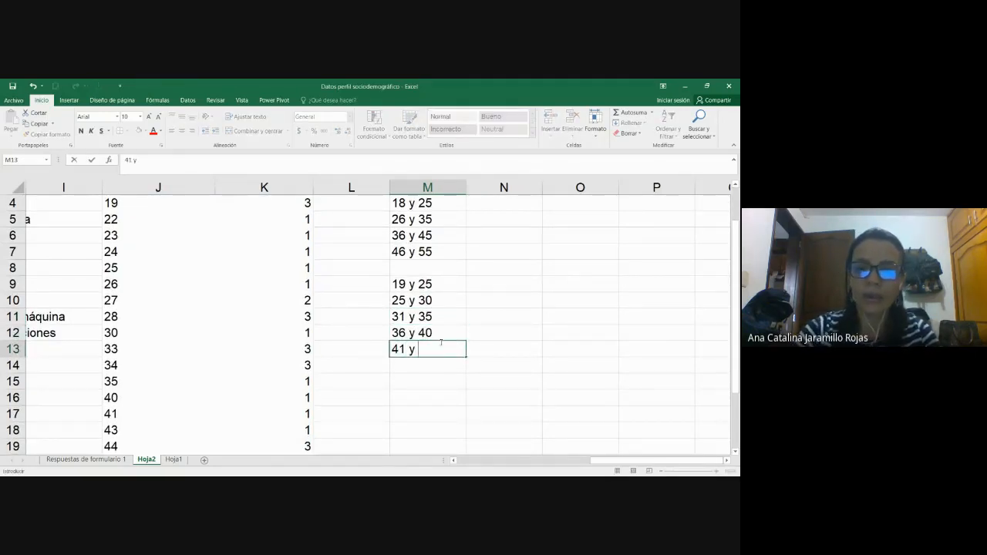
key(Return)
- Complete the second list of age ranges with 46 y 50 in cell M14 and Mayores de 50 in cell M15
text(46 y 50)
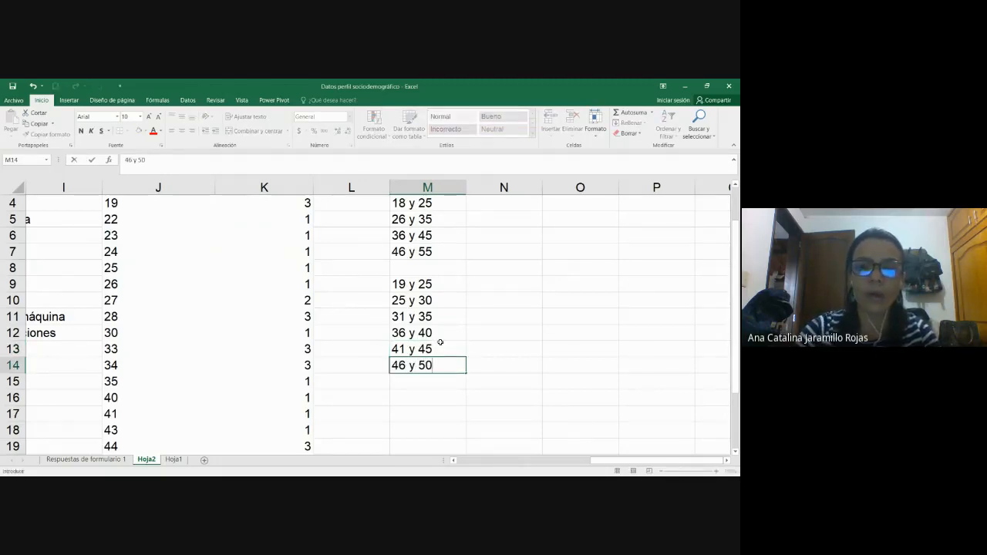
key(Return)
text(Mayor)
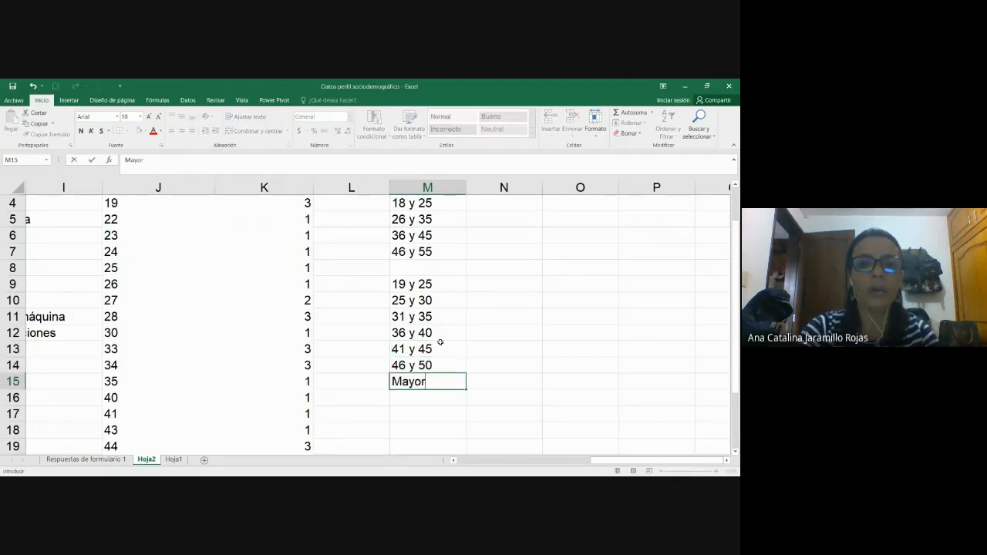
text(es de 50)
key(Return)
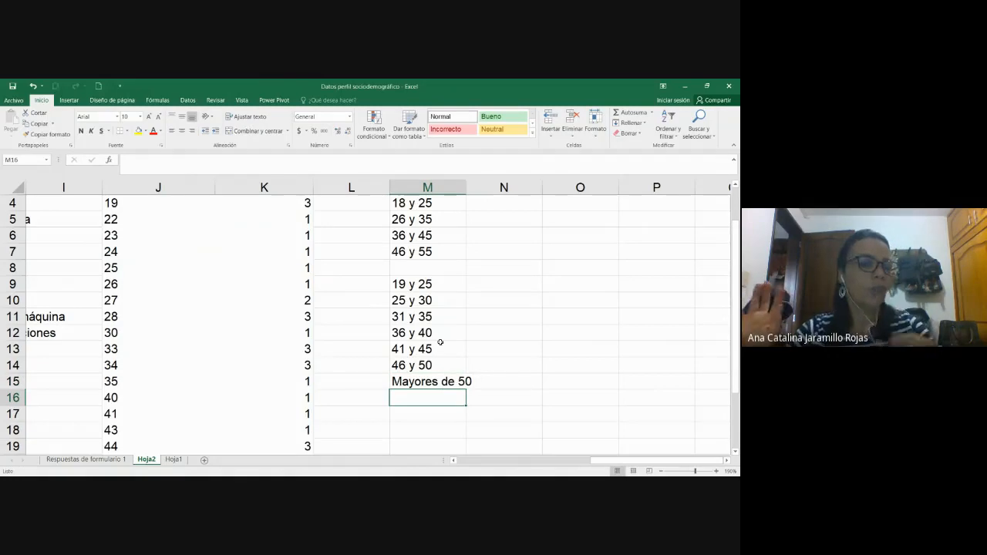
- Review the first list of age ranges in M4:M7 against the second list in M9:M15
scroll(441, 342, up, 1)
drag(431, 333, 428, 430)
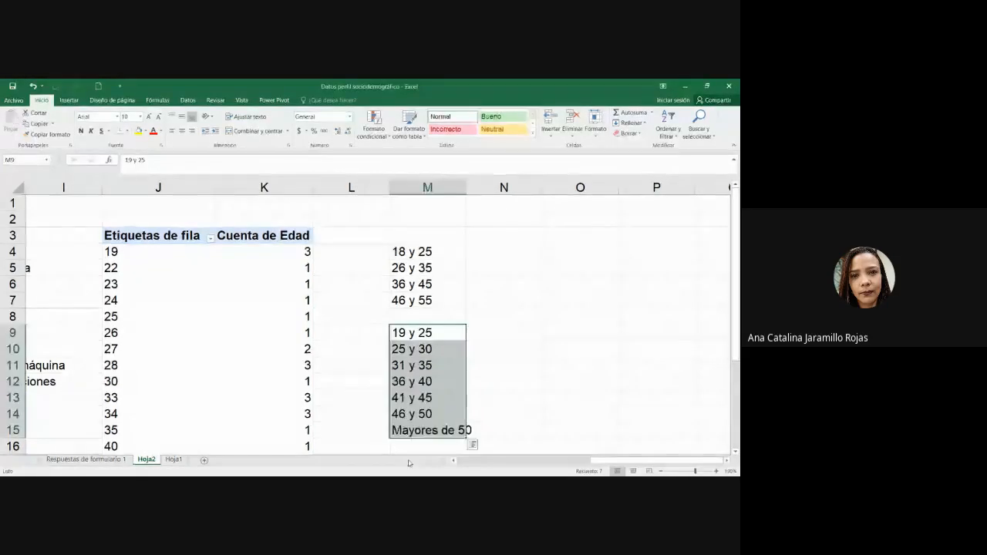
click(532, 361)
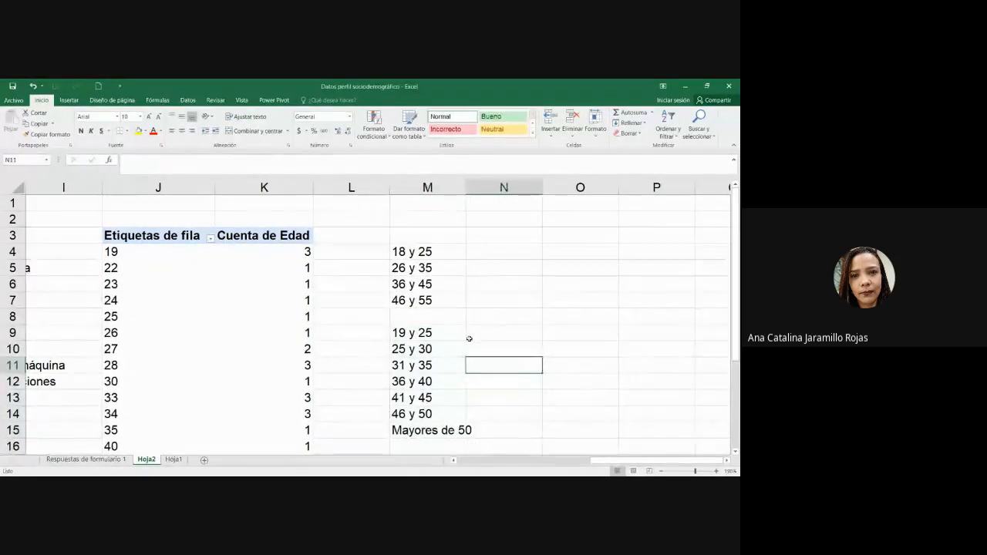
click(431, 318)
drag(447, 332, 441, 418)
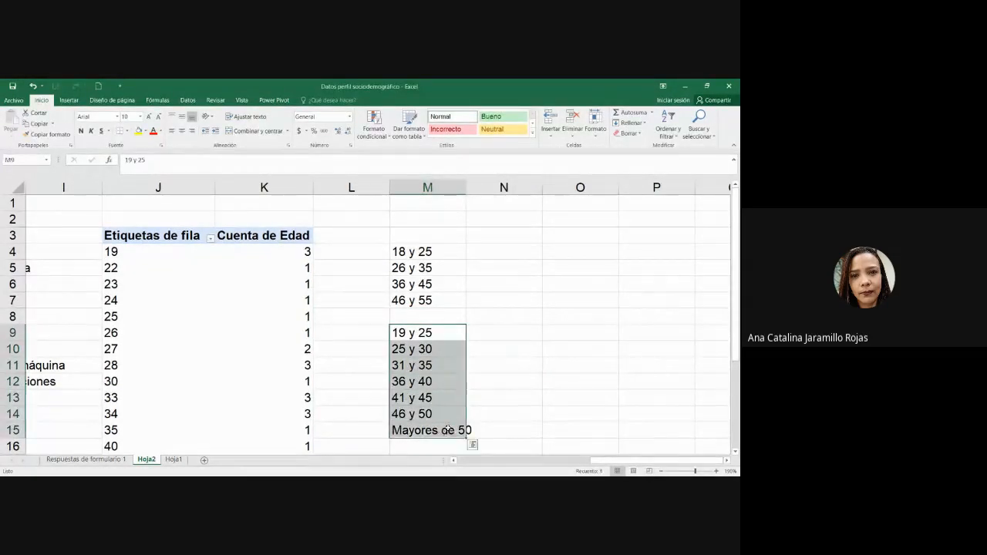
click(502, 413)
drag(452, 248, 468, 301)
click(468, 302)
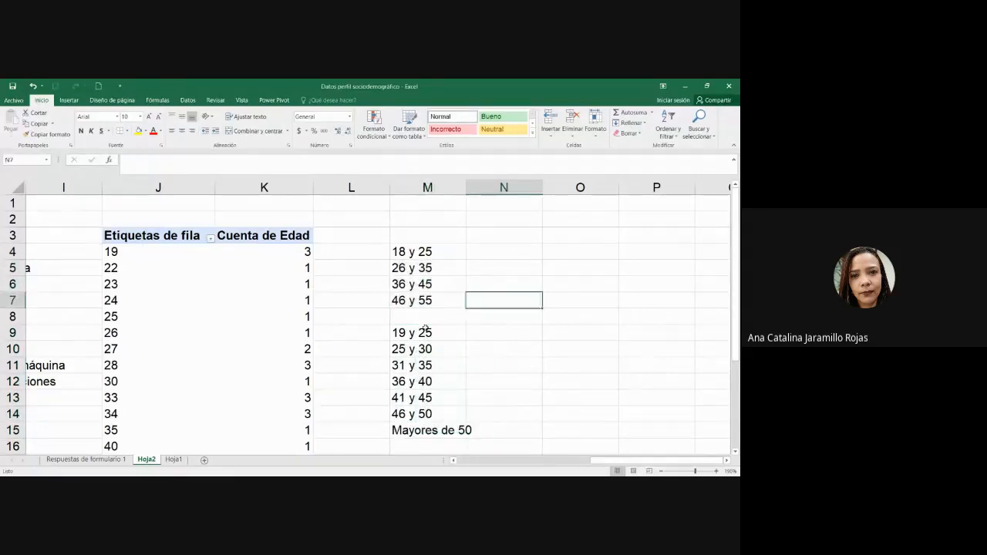
drag(432, 333, 462, 429)
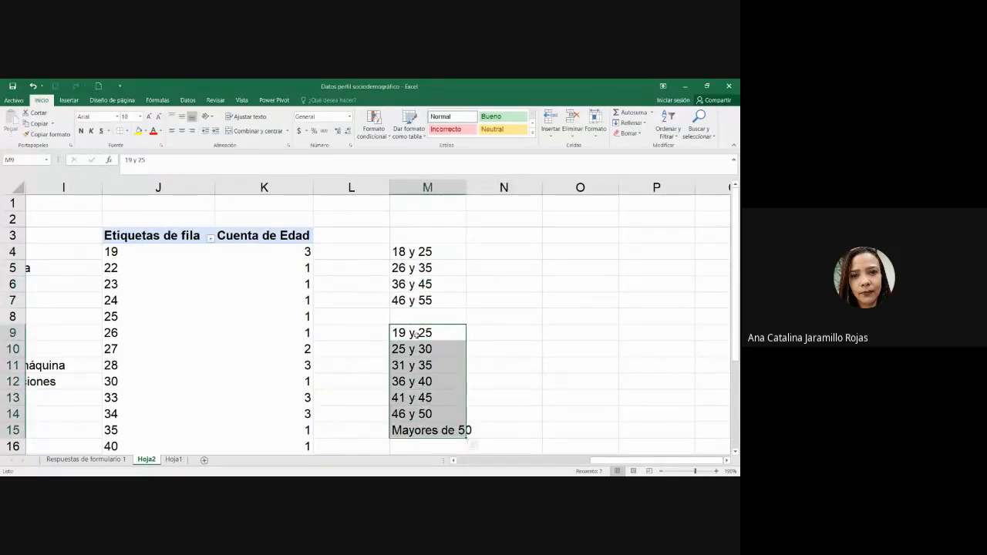
drag(410, 252, 407, 284)
drag(408, 326, 432, 430)
click(478, 431)
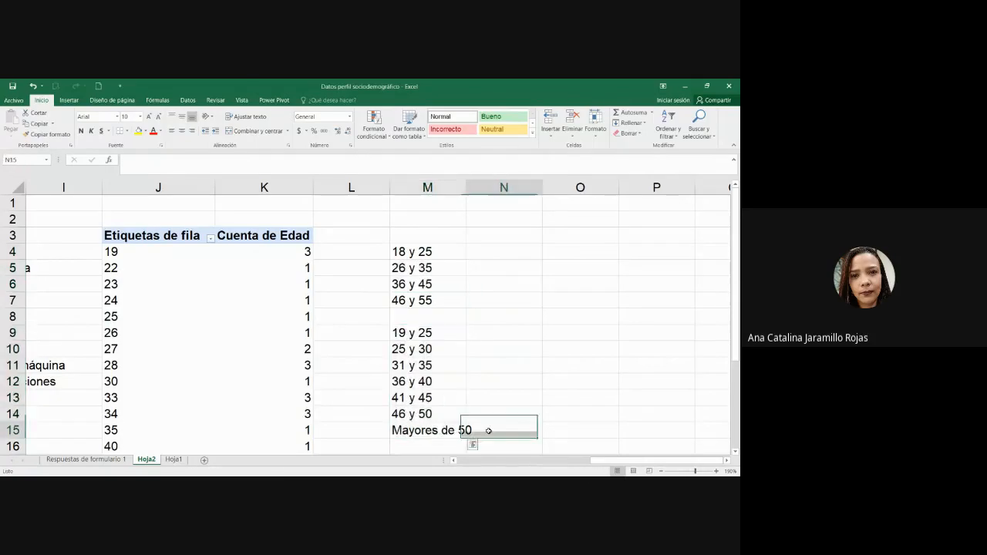
click(432, 328)
click(433, 251)
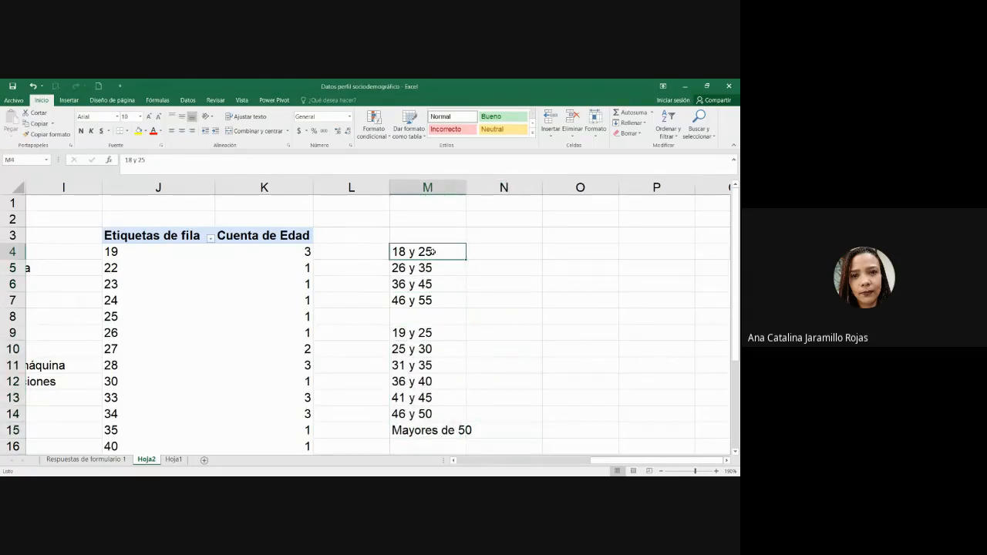
click(514, 254)
click(405, 257)
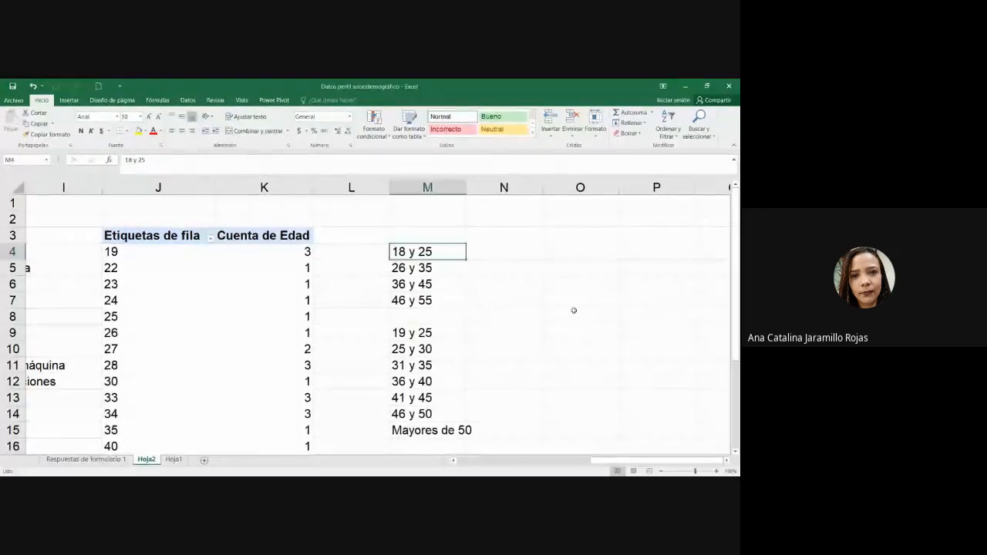
- Start a CONTAR.SI.CONJUNTO formula in cell N4, beside the 18 y 25 range
click(478, 248)
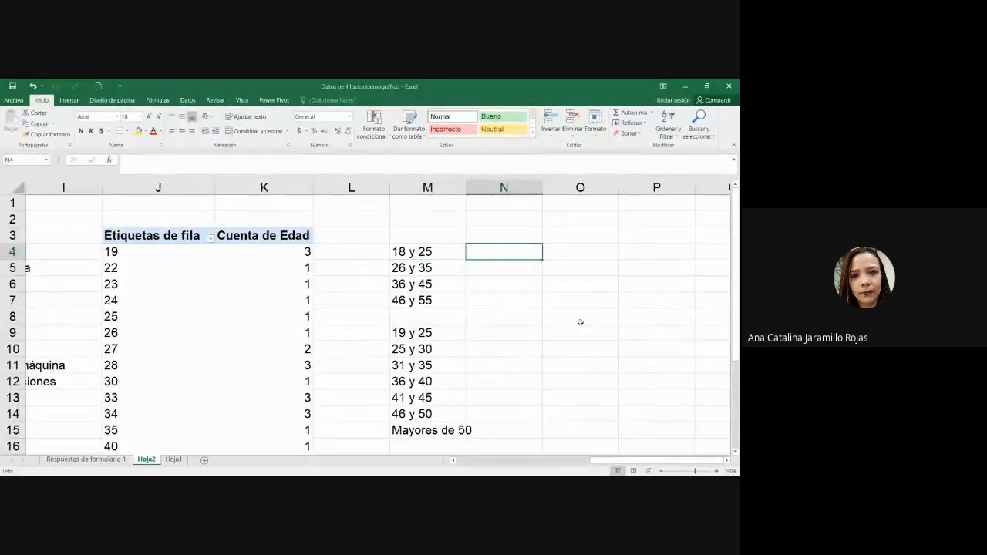
text(=contar.si)
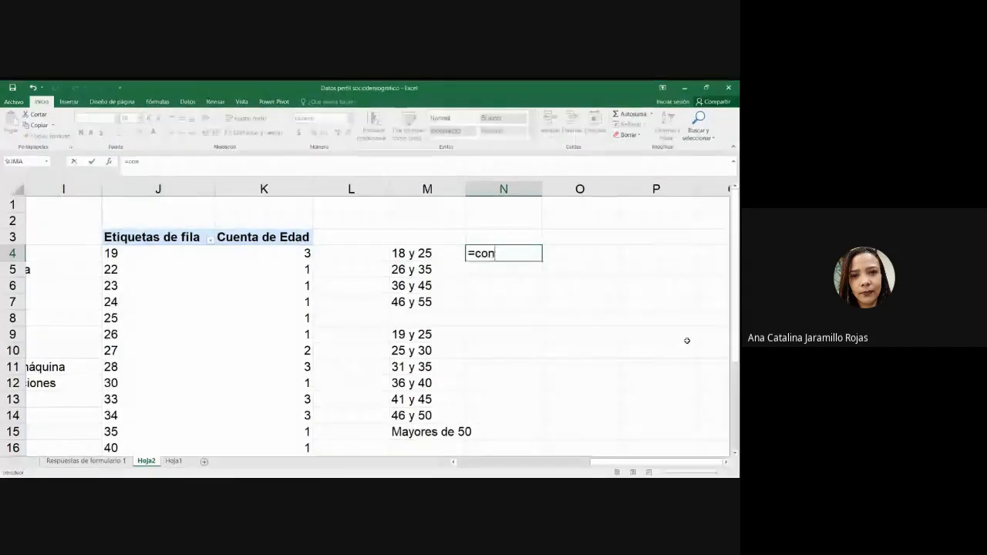
text(.conjunto)
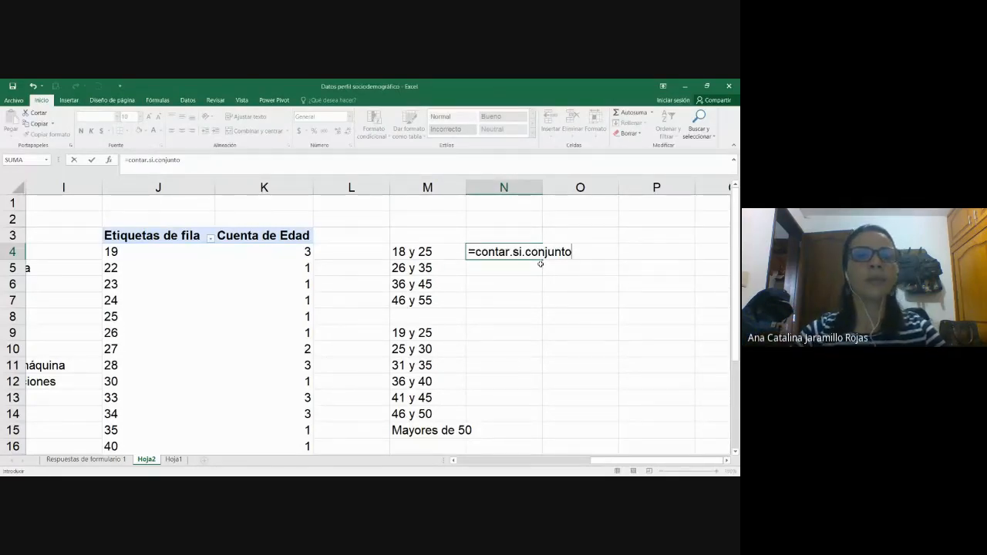
text(()
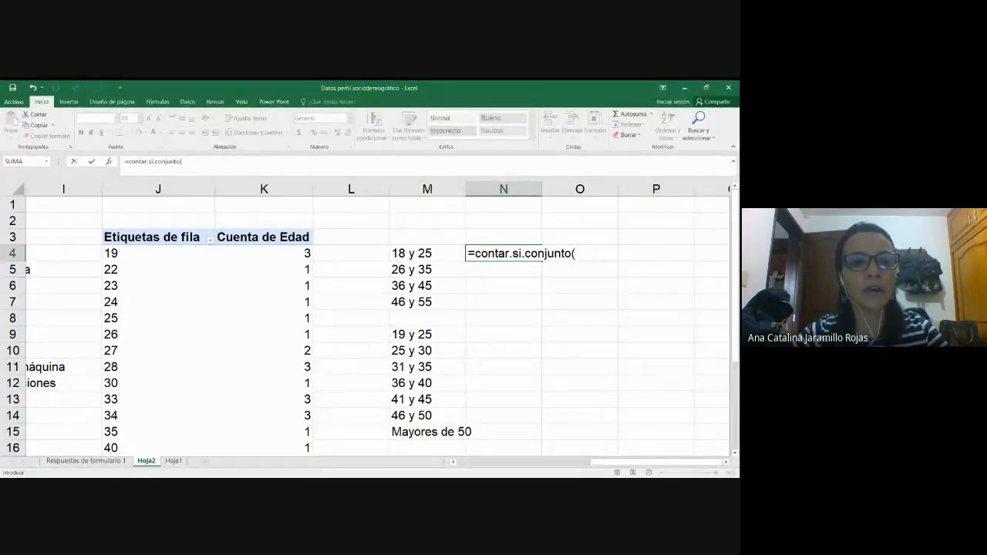
- Add the ages in D3:D32 of the sheet Respuestas de formulario 1 as the formula's first criteria range, with the criterion ">18"
click(86, 460)
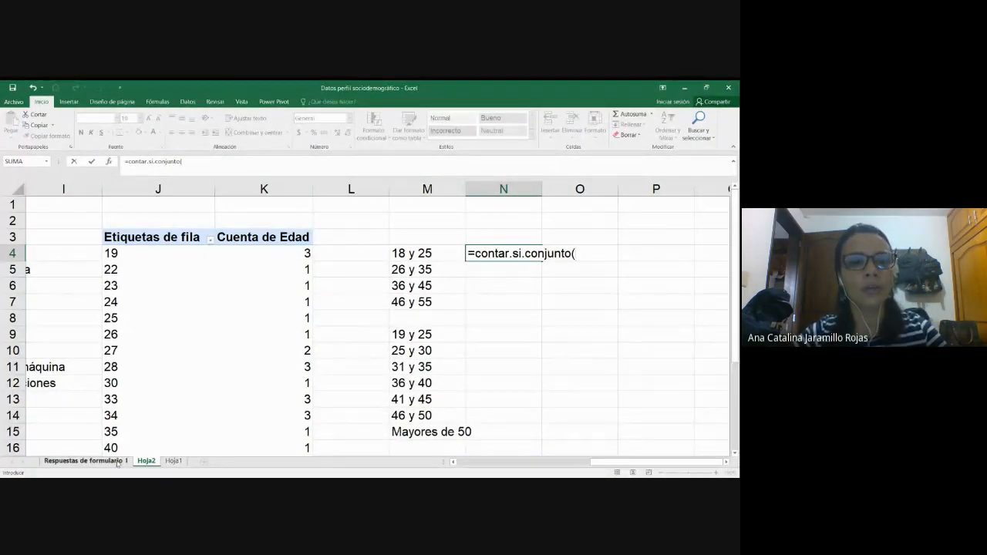
scroll(331, 296, up, 7)
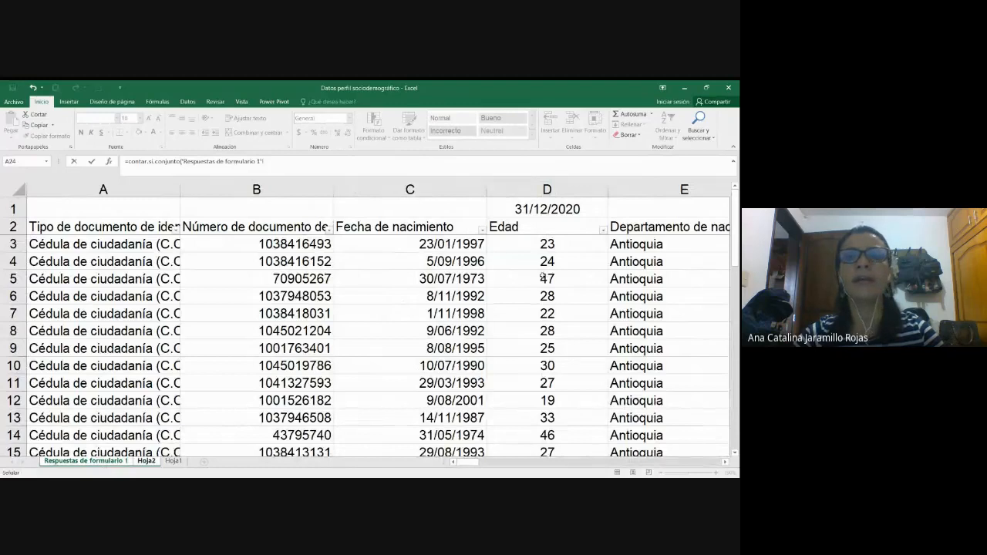
click(545, 247)
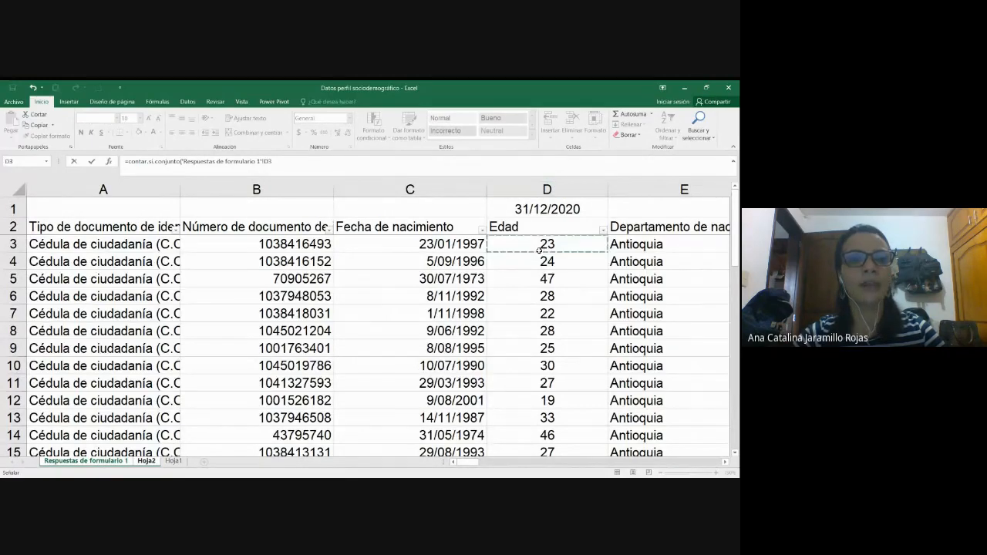
scroll(547, 297, down, 9)
drag(545, 247, 551, 282)
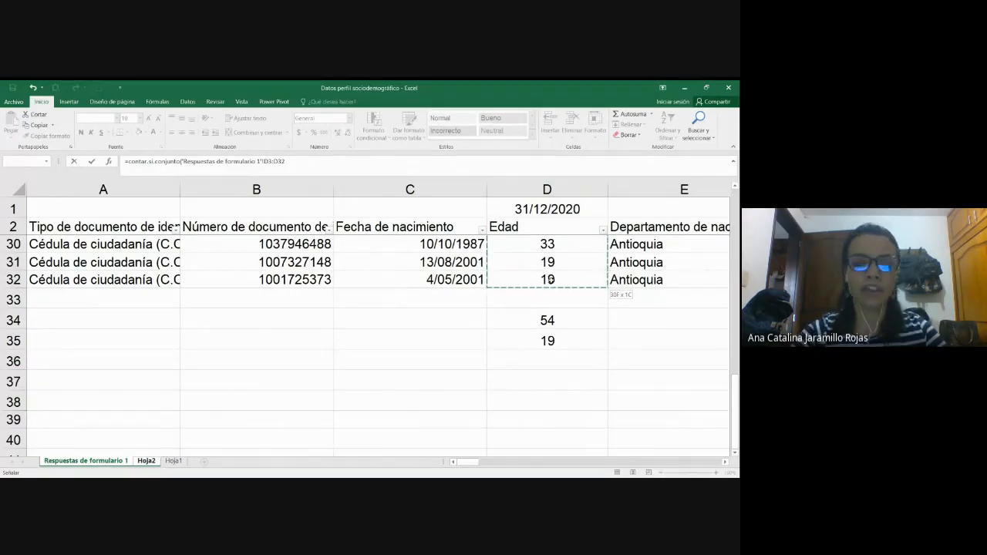
text(;">18";)
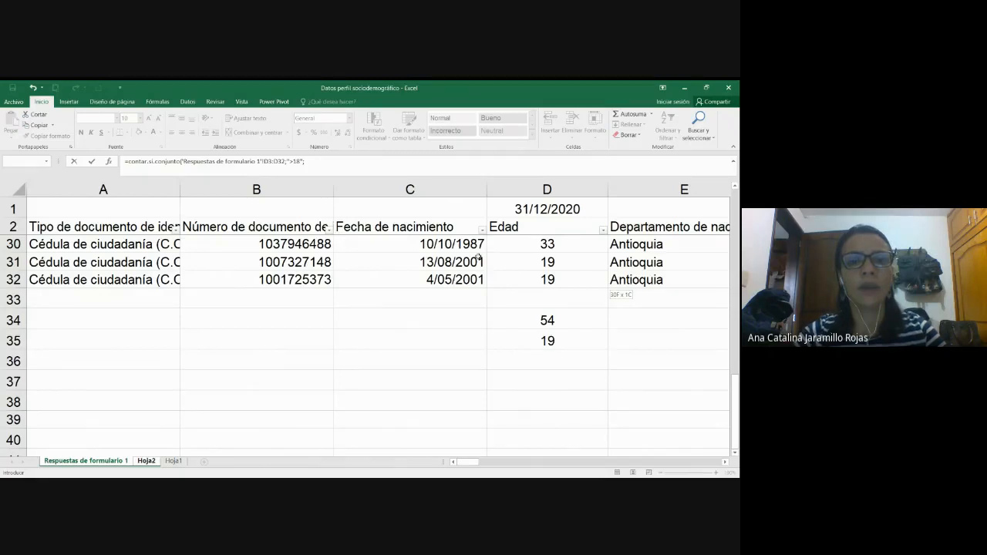
- Add the ages in D3:D32 again as the formula's second criteria range with the criterion "<25", and complete the formula in N4
scroll(479, 258, up, 9)
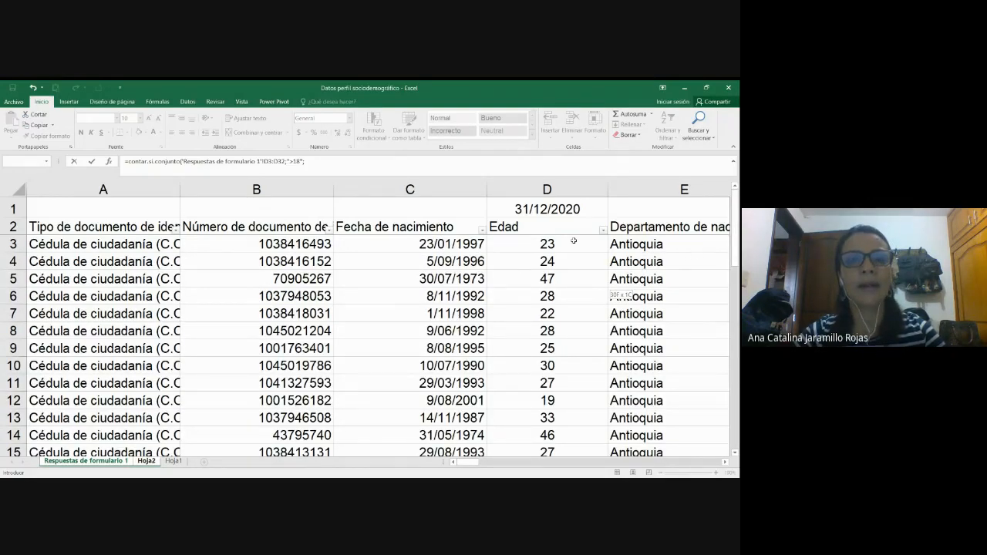
drag(574, 240, 547, 378)
scroll(498, 352, down, 3)
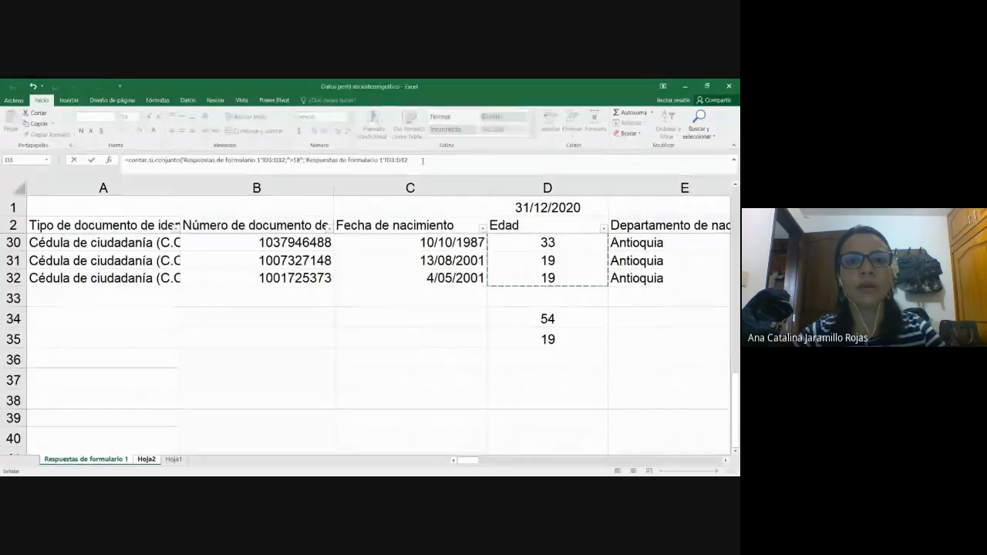
text(;)
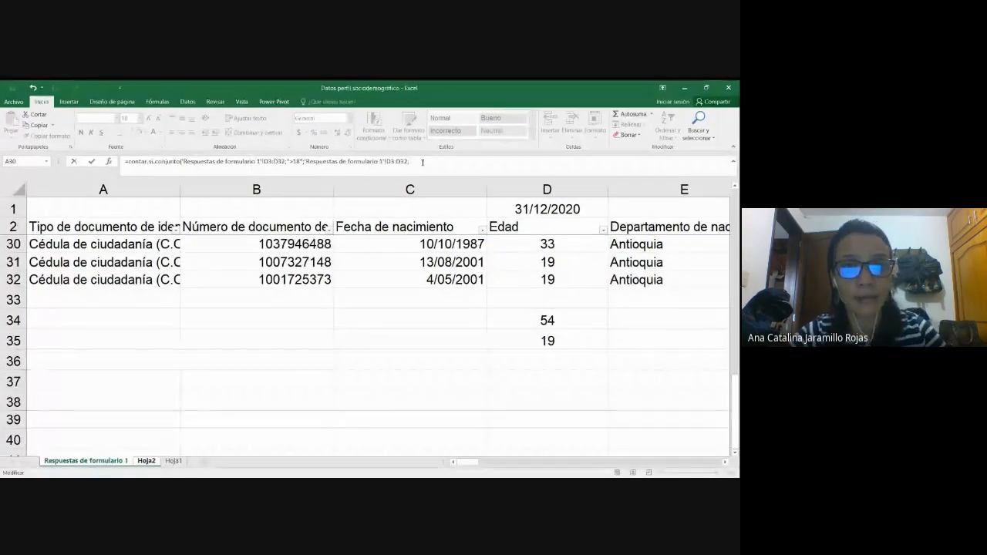
text(")
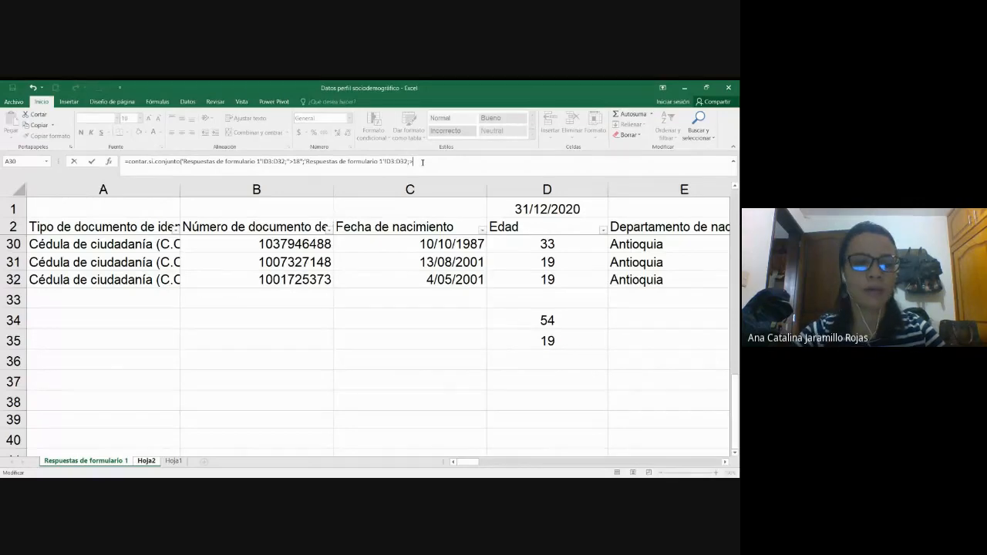
text(<)
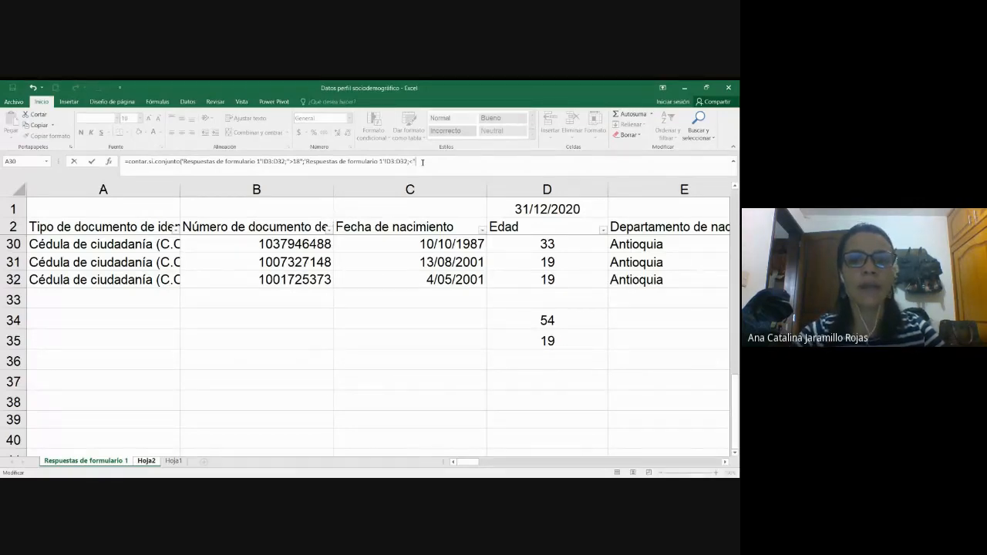
key(BackSpace)
key(BackSpace)
text("<29)
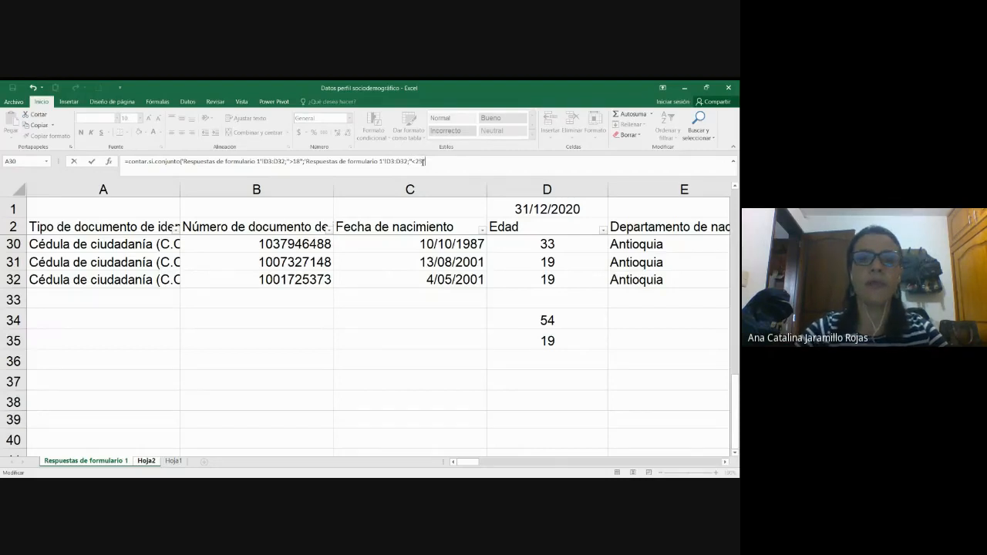
key(Return)
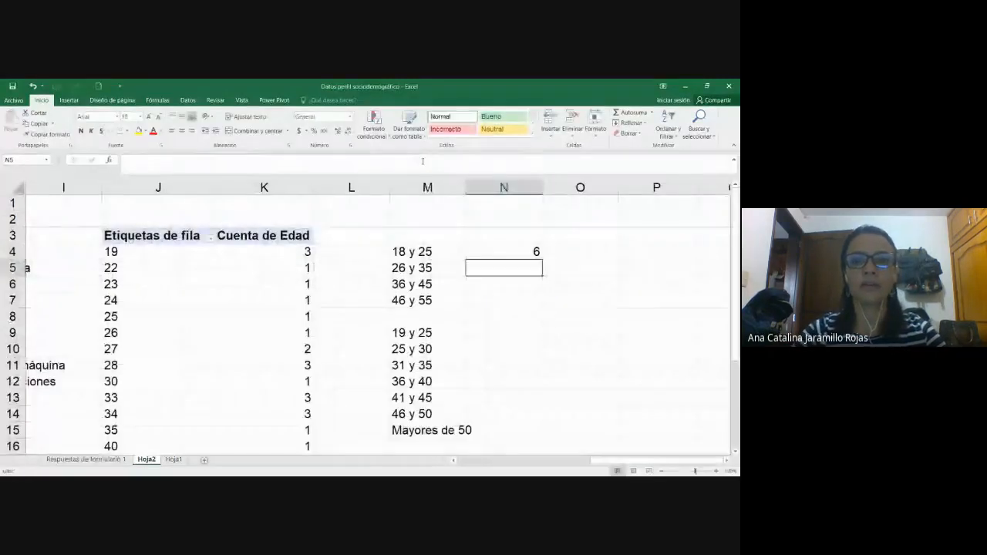
- Examine the criteria ">18" and "<25" inside the CONTAR.SI.CONJUNTO formula in cell N4
key(F2)
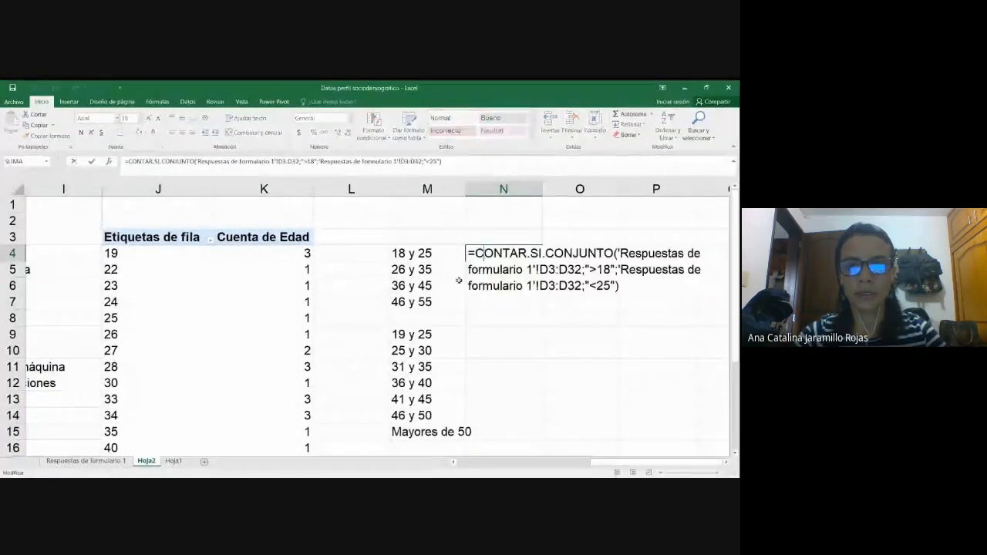
click(727, 463)
click(727, 463)
click(727, 463)
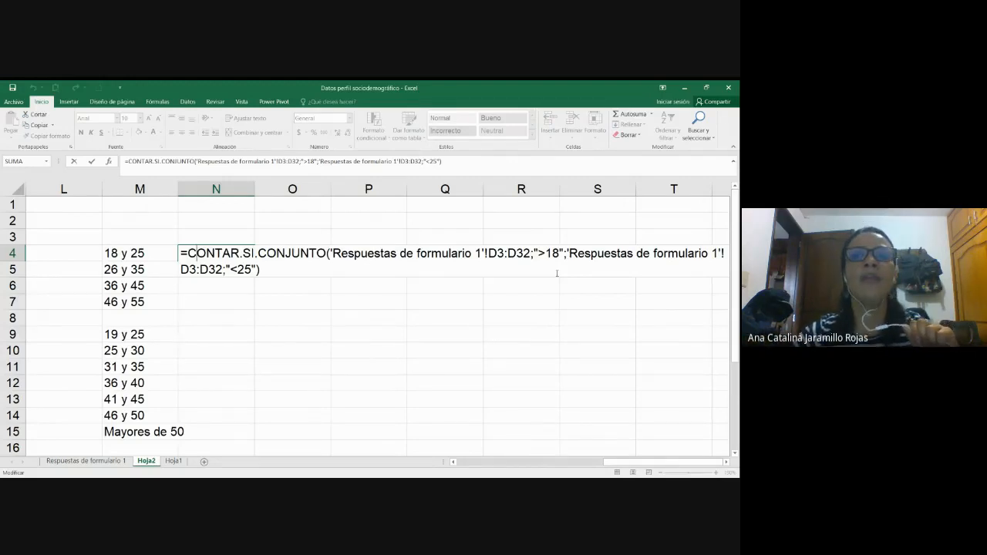
click(543, 253)
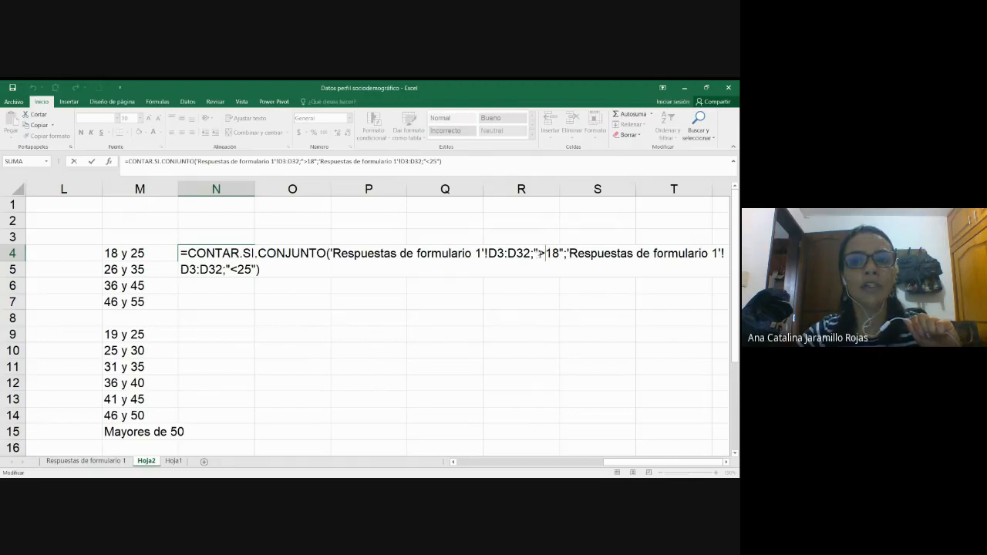
drag(537, 253, 560, 253)
drag(230, 269, 252, 269)
key(Return)
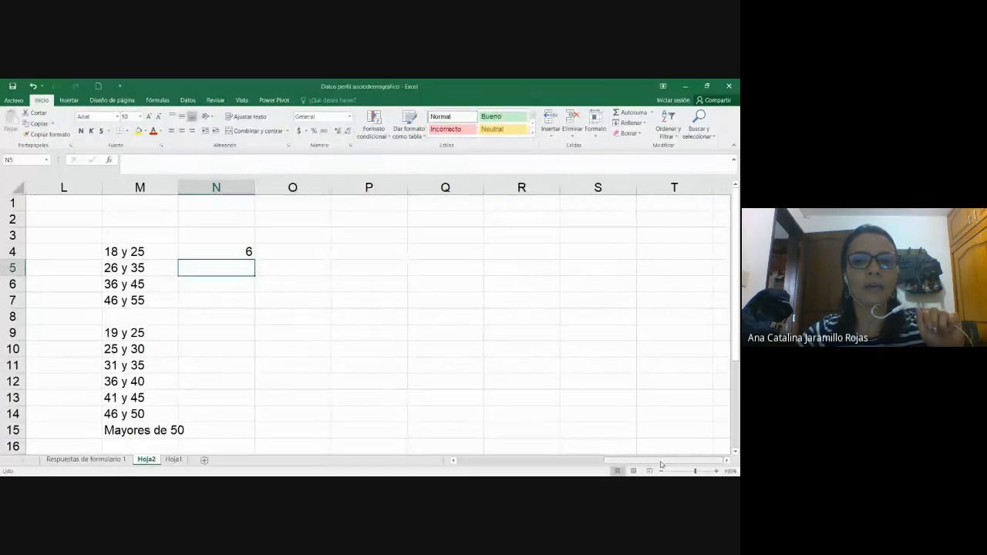
- Check the result and formula in N4 against the pivot table counts for ages 19 to 25 in K4:K8
drag(661, 463, 616, 468)
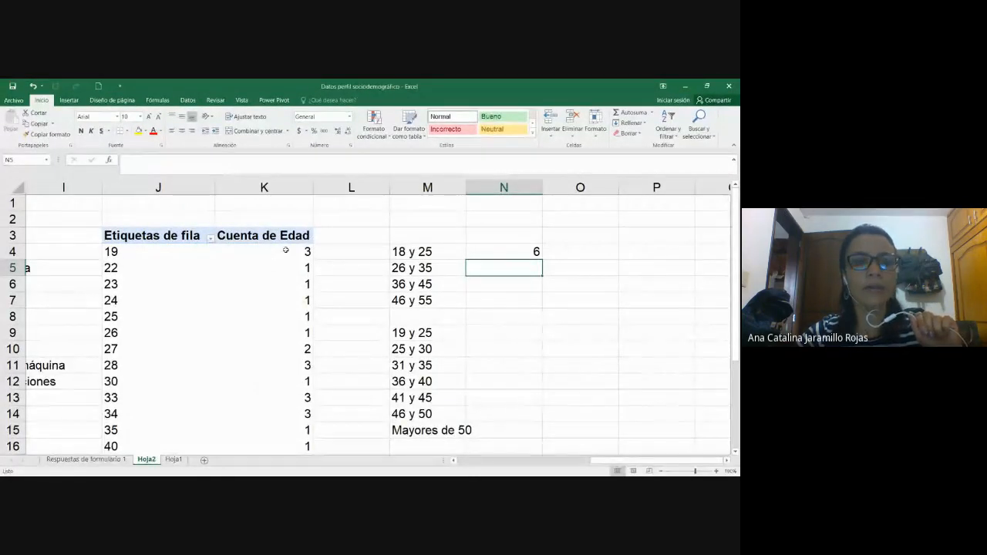
drag(285, 251, 301, 312)
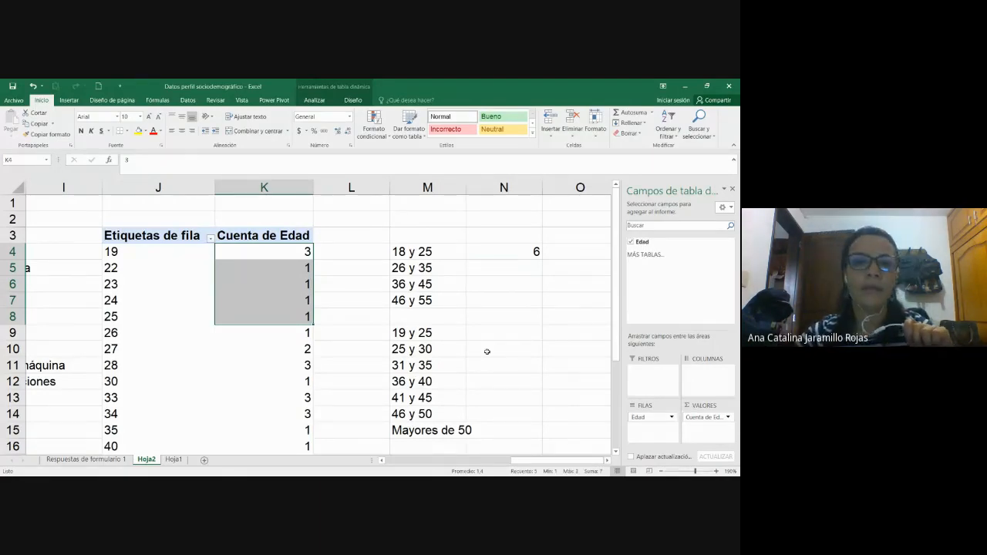
click(505, 252)
double_click(507, 254)
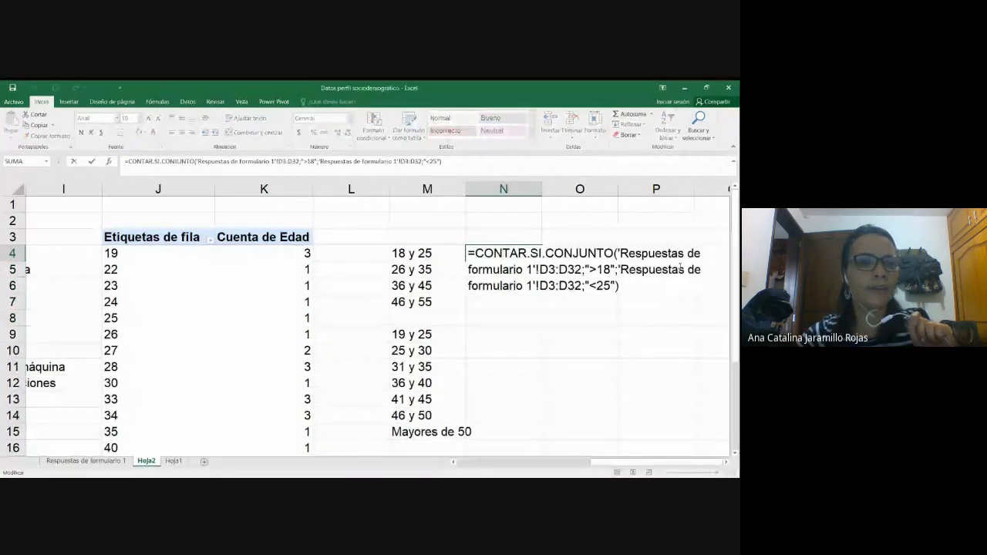
key(ctrl+Return)
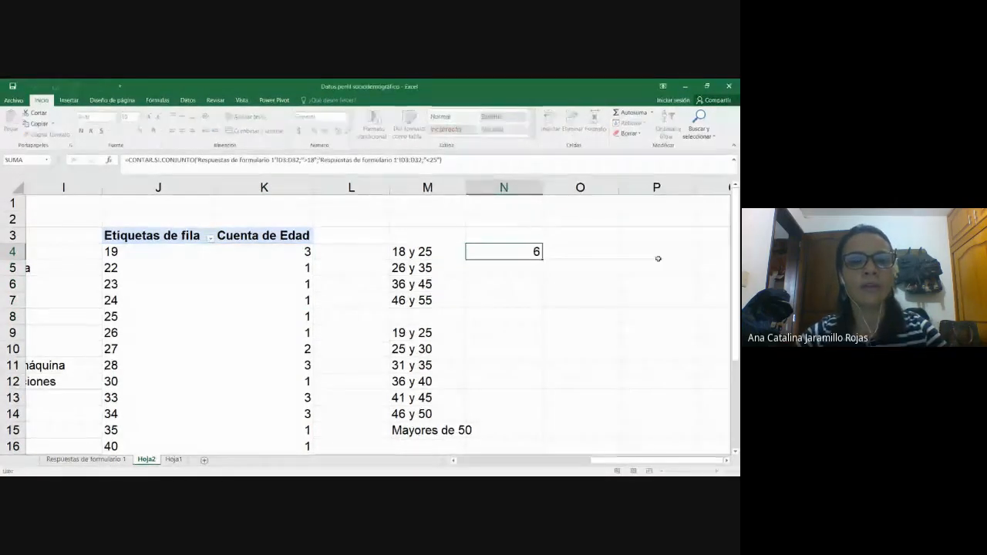
- Examine which range covers the pivot row for age 25, comparing it with 18 y 25, 26 y 35 and the formula in N4
click(418, 250)
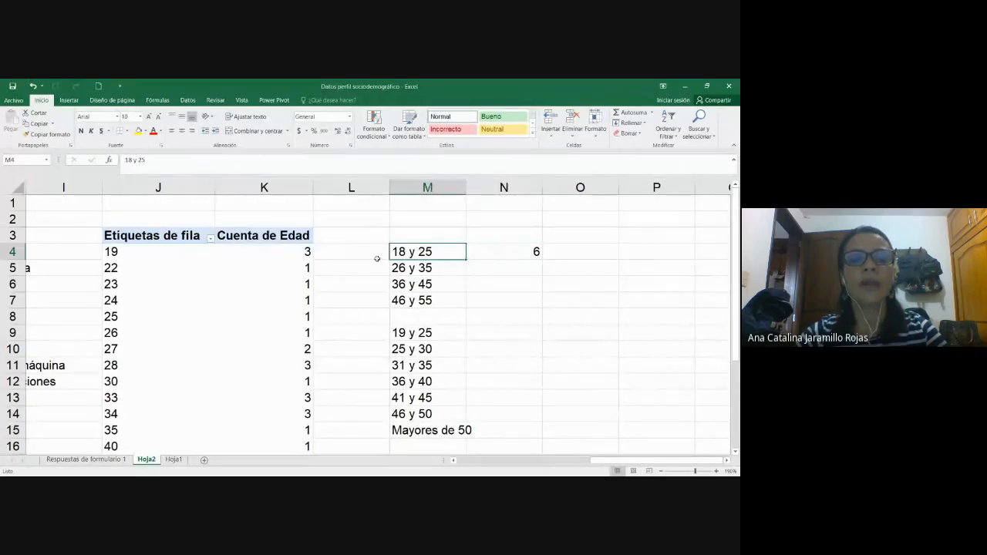
drag(270, 316, 162, 315)
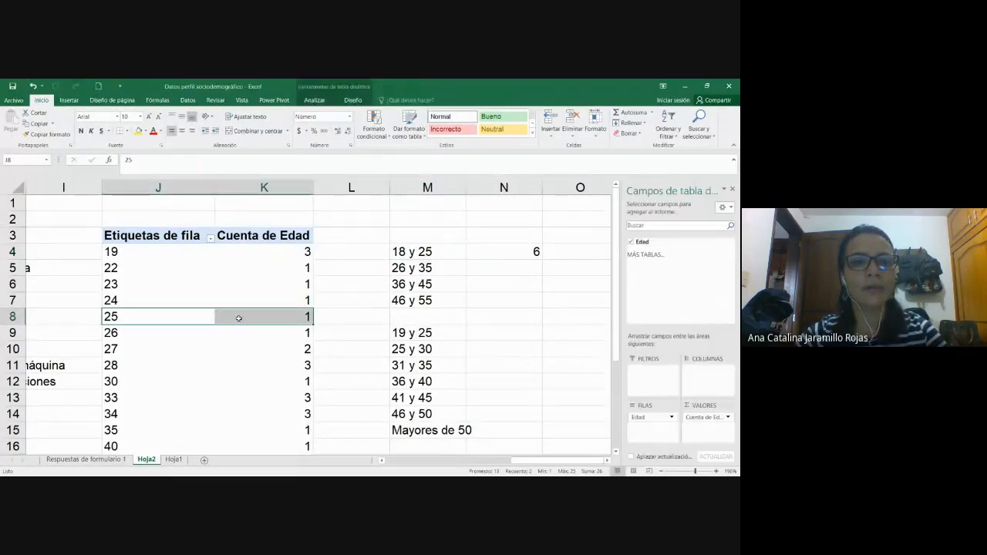
click(402, 252)
click(443, 270)
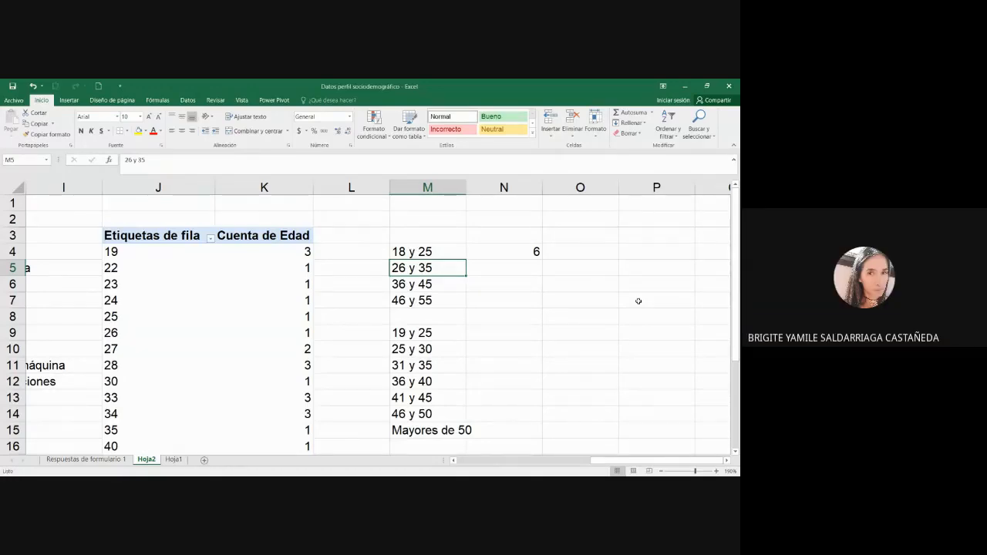
drag(126, 317, 247, 320)
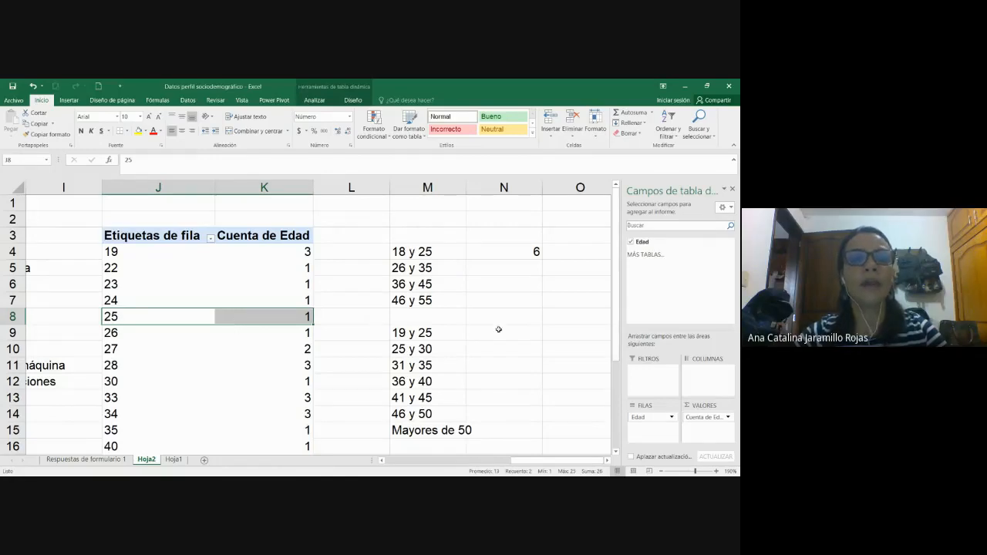
click(443, 326)
click(516, 251)
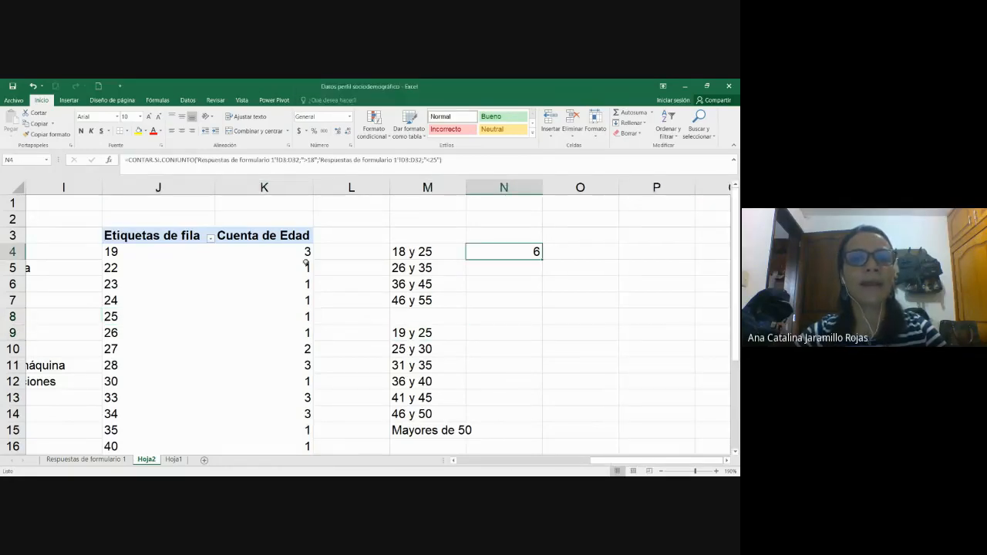
- Go through the pivot counts age by age from 19 to 25 and compare their sum with the result in N4
drag(126, 316, 251, 323)
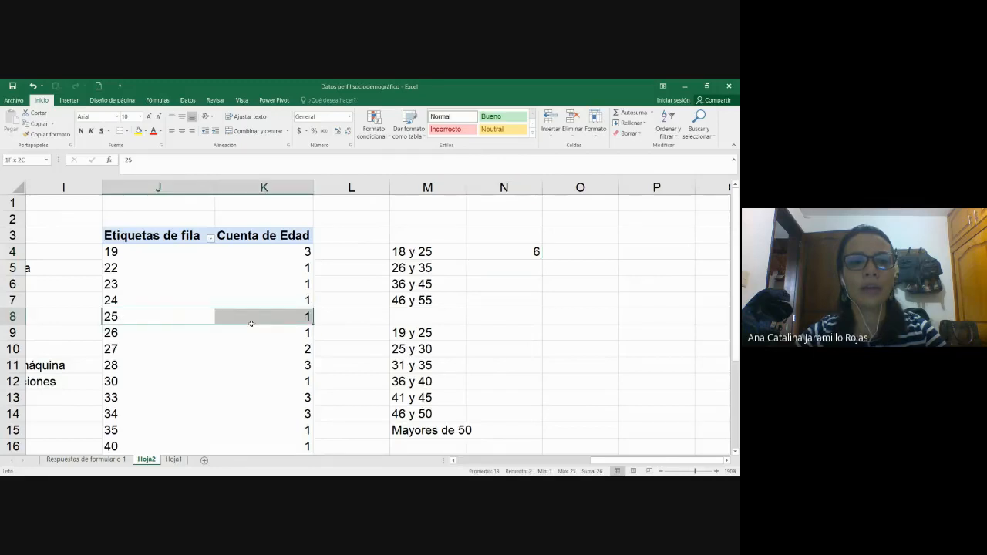
drag(154, 253, 303, 253)
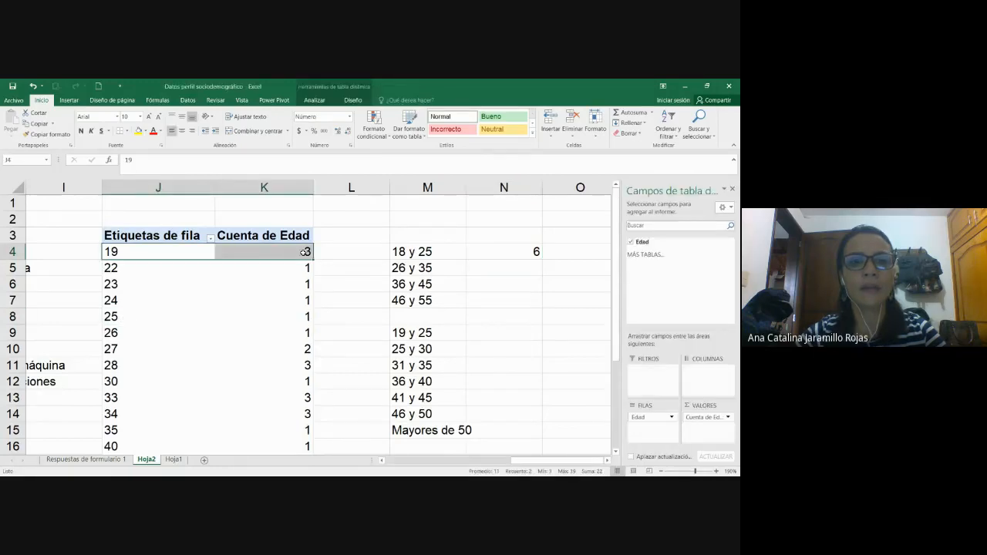
click(144, 265)
click(303, 255)
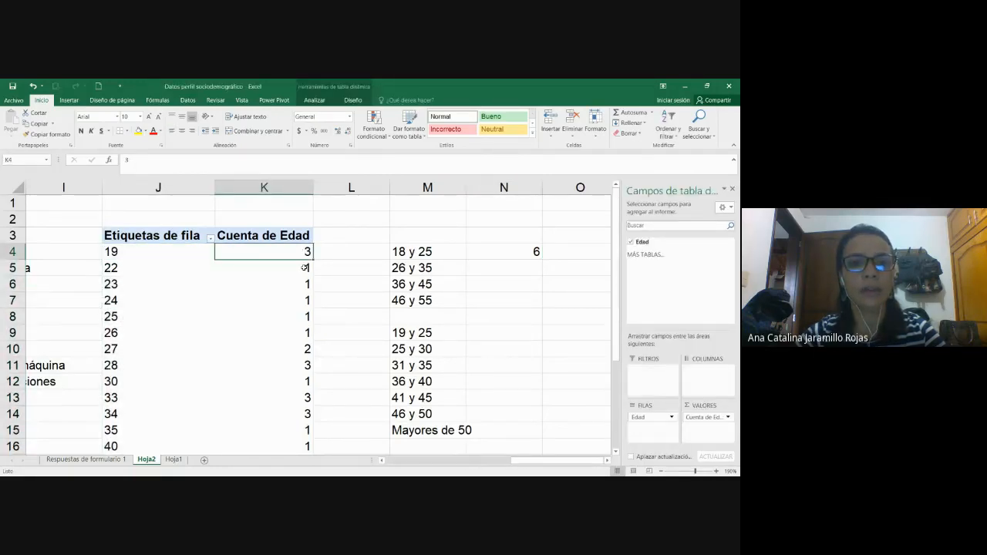
drag(304, 267, 305, 302)
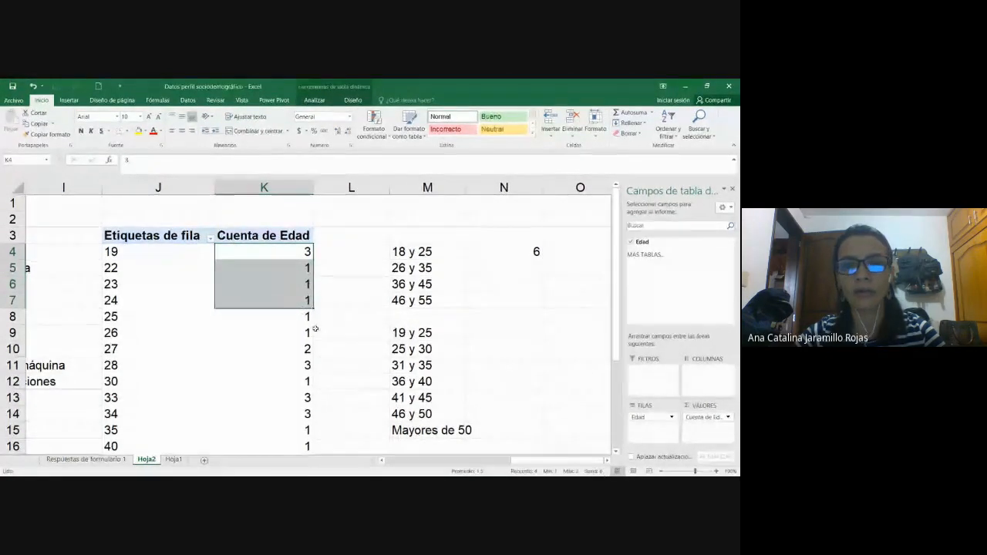
shift+click(298, 316)
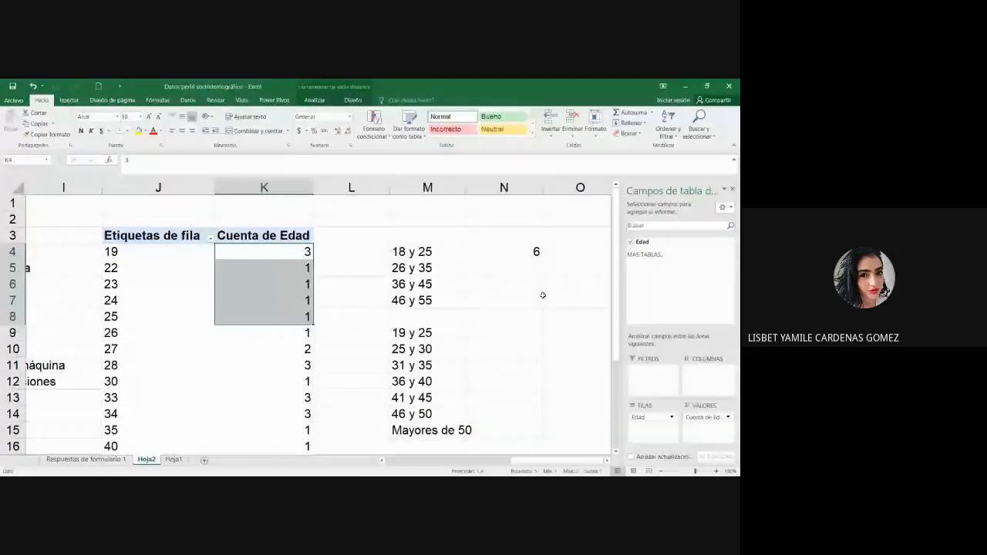
click(538, 252)
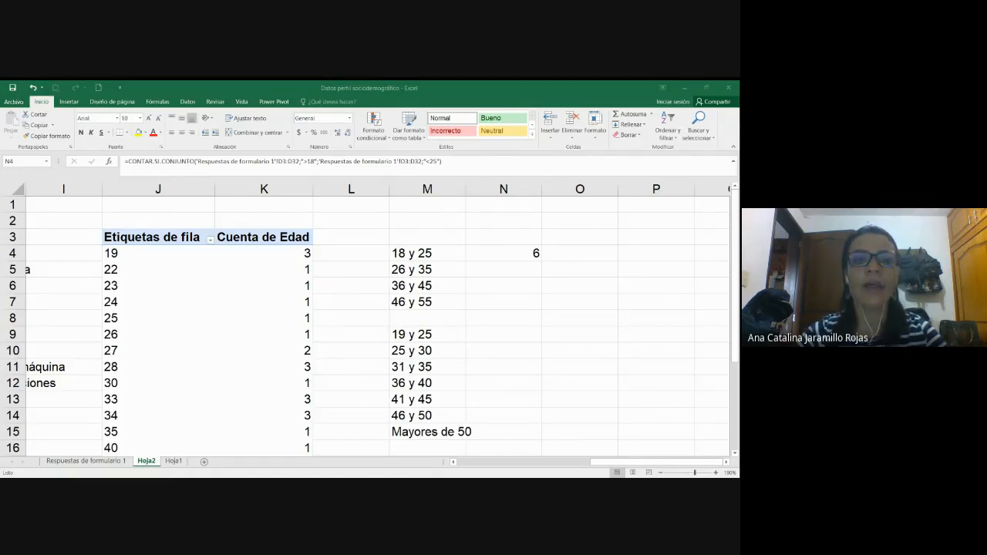
- Change the criteria of the formula in N4 to ">=18" and "<=25" so both limits are included
key(alt+Tab)
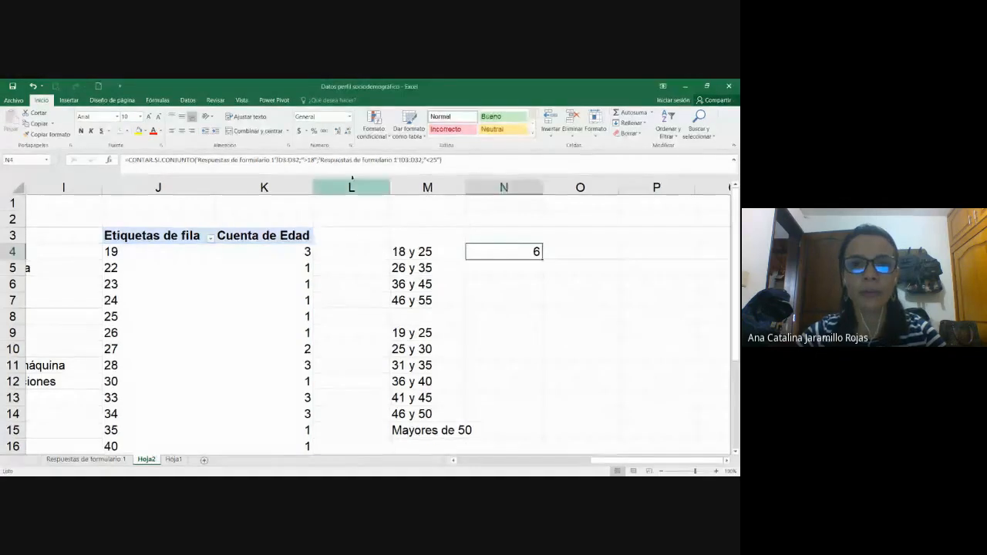
click(308, 162)
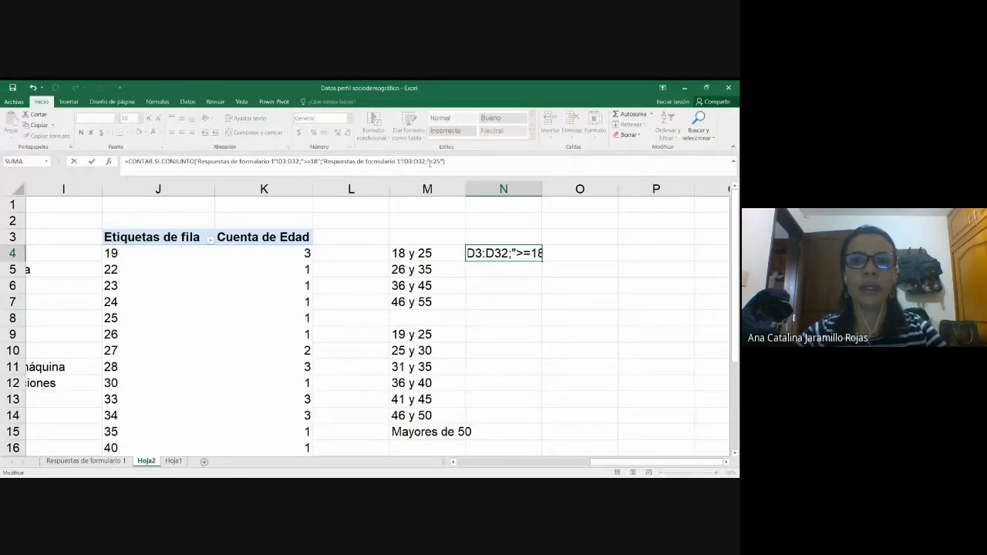
click(440, 162)
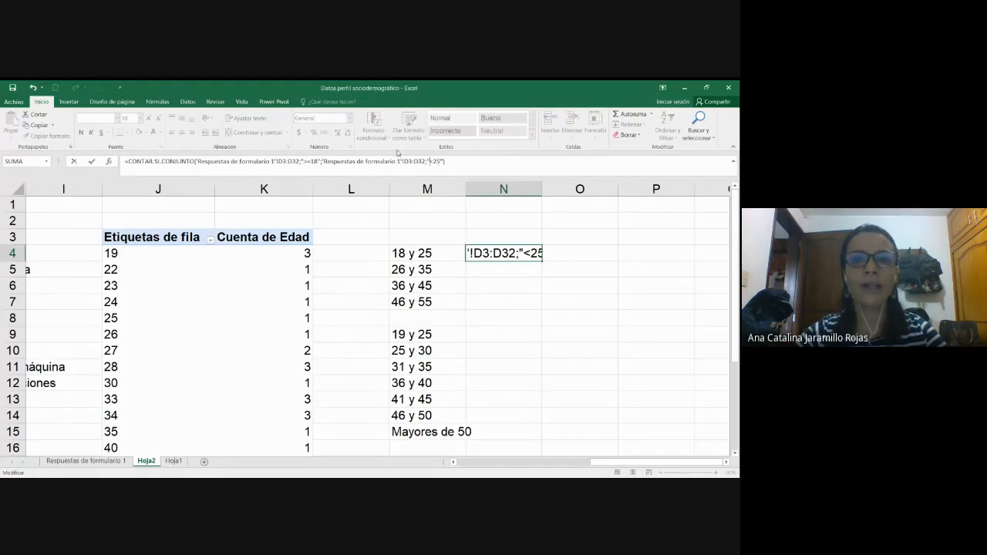
text(=)
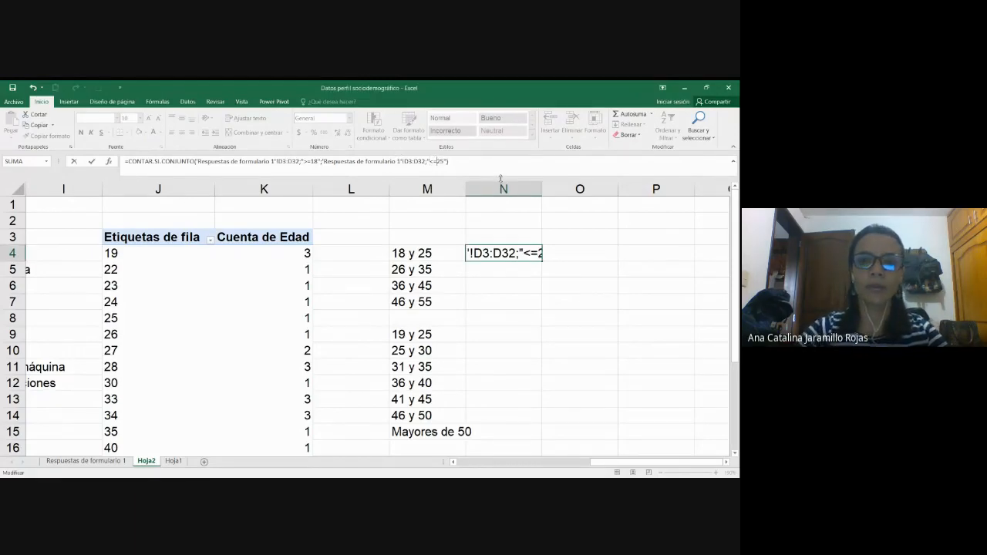
key(Return)
key(Up)
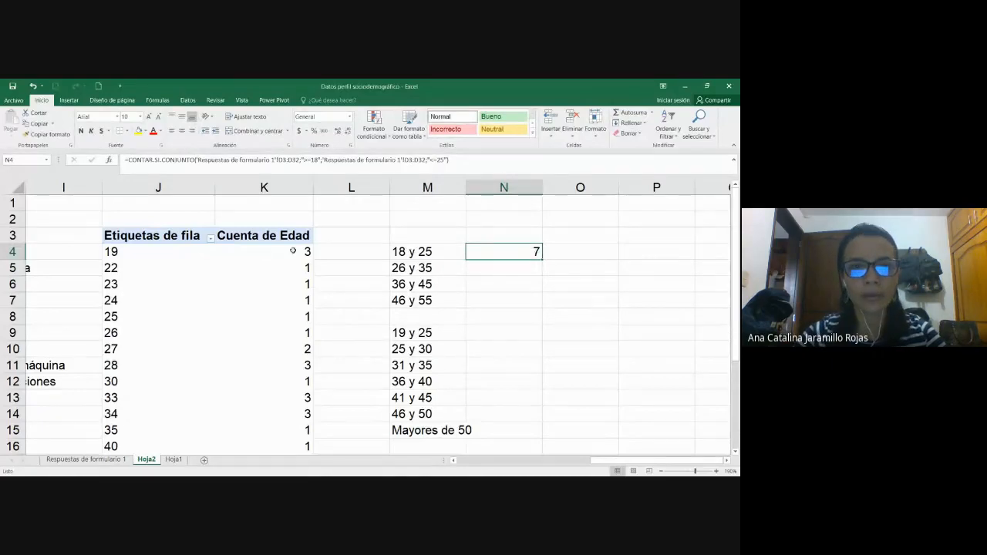
- Compare the pivot counts for ages 19 to 25 in K4:K8 with N4 and review the ">=" operator in its formula
drag(293, 250, 301, 314)
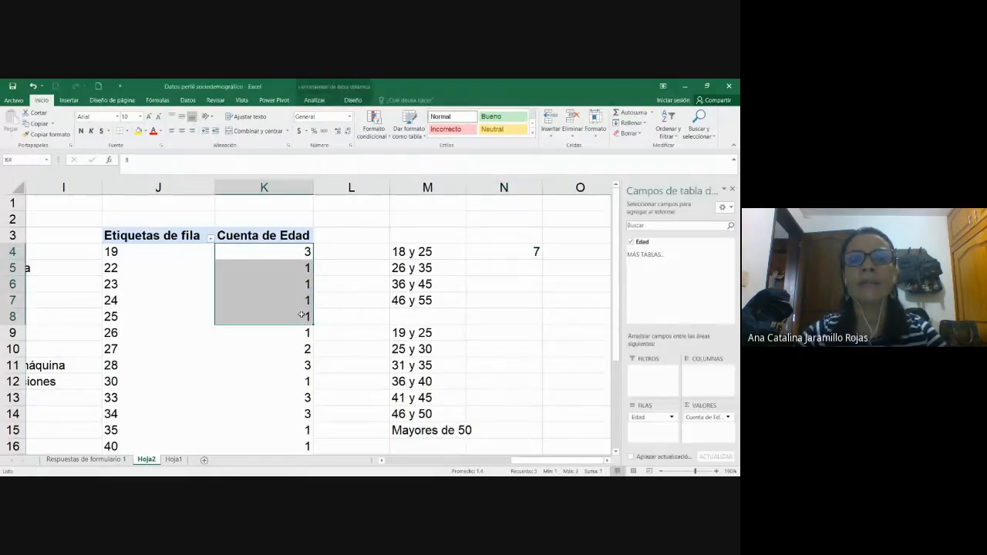
click(513, 259)
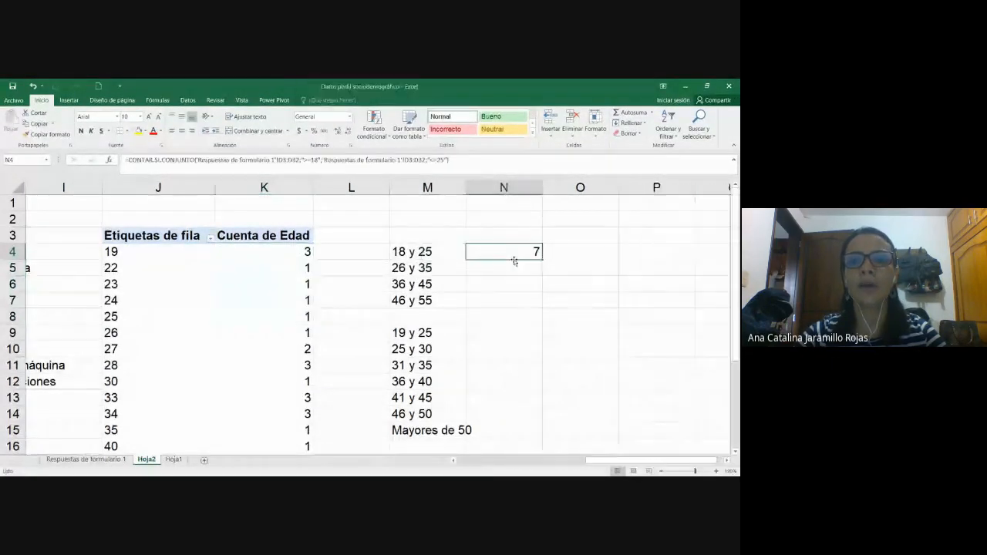
double_click(529, 251)
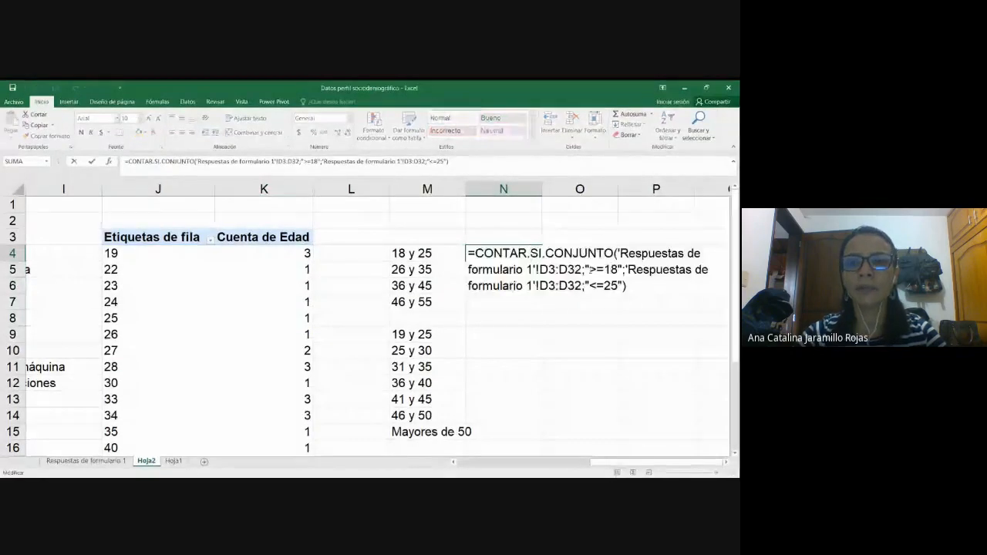
drag(589, 270, 603, 270)
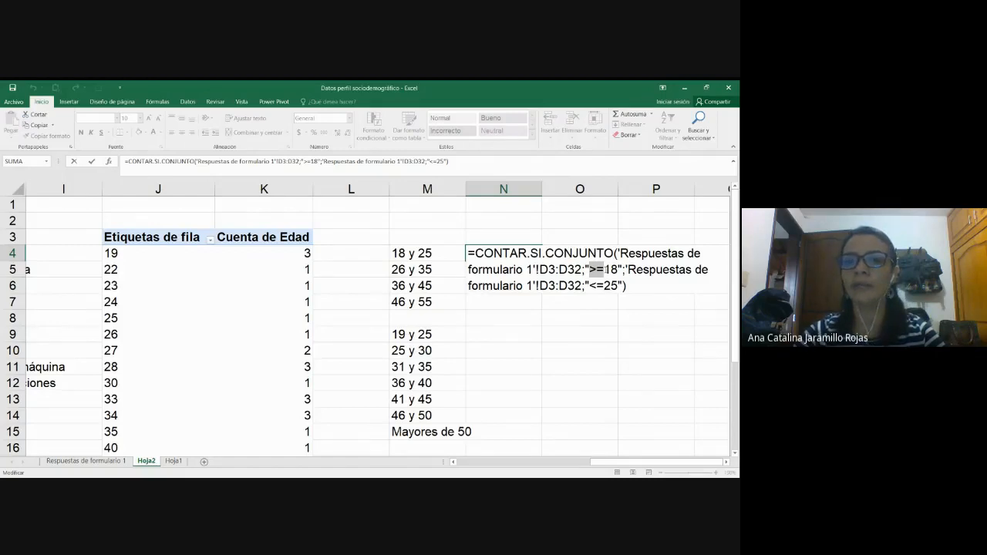
key(ctrl+Return)
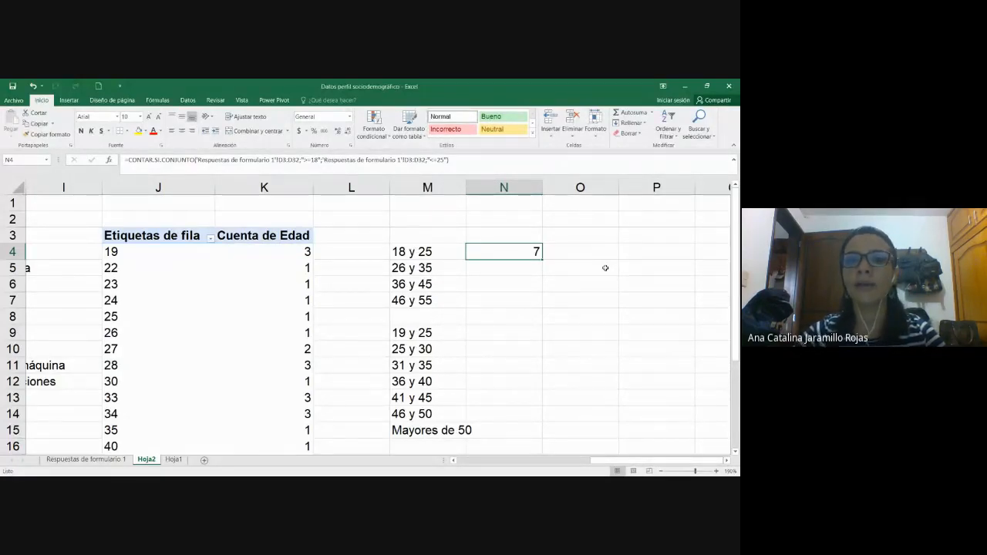
- Check the 18 y 25 label in M4 against the result in N4 and the pivot counts in K4:K8
click(408, 251)
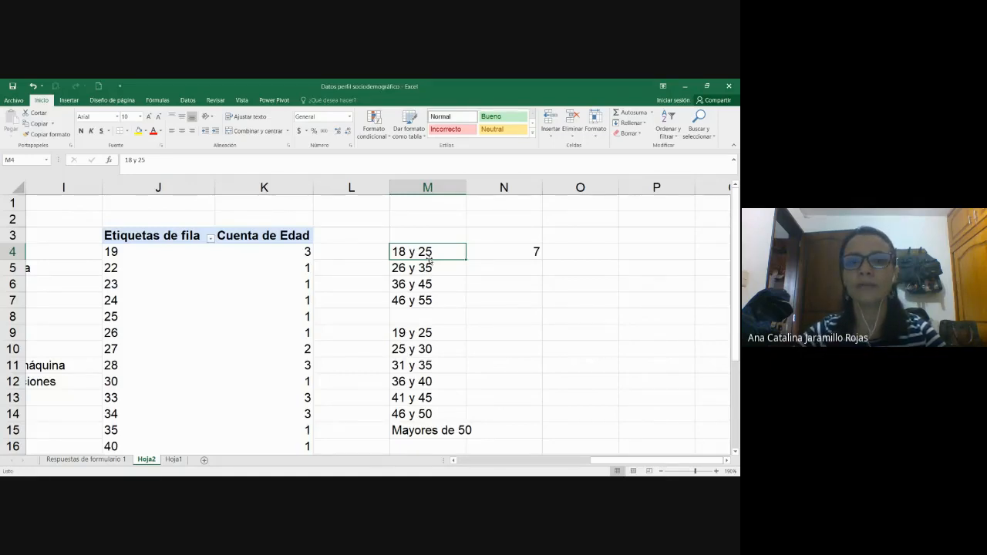
text(0)
key(Escape)
key(Right)
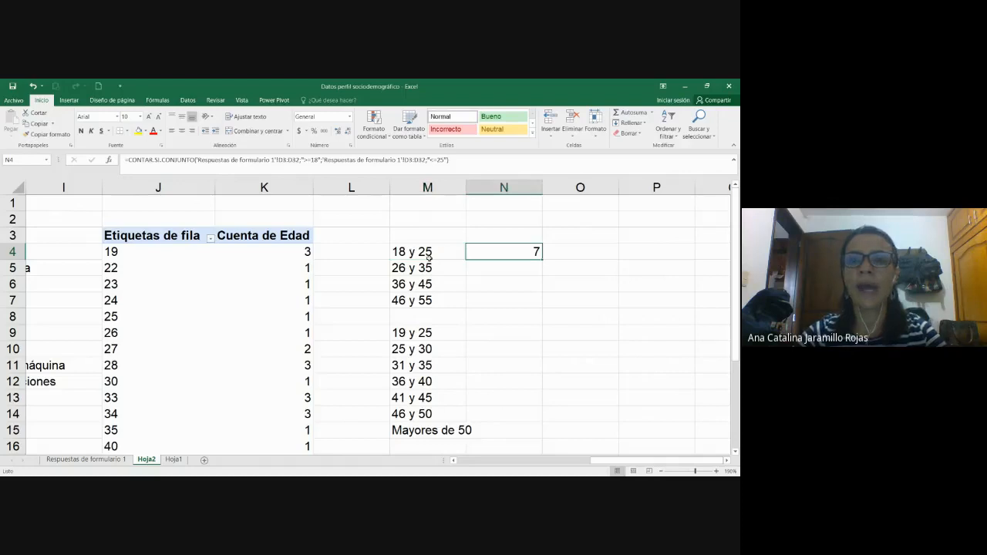
drag(306, 251, 293, 319)
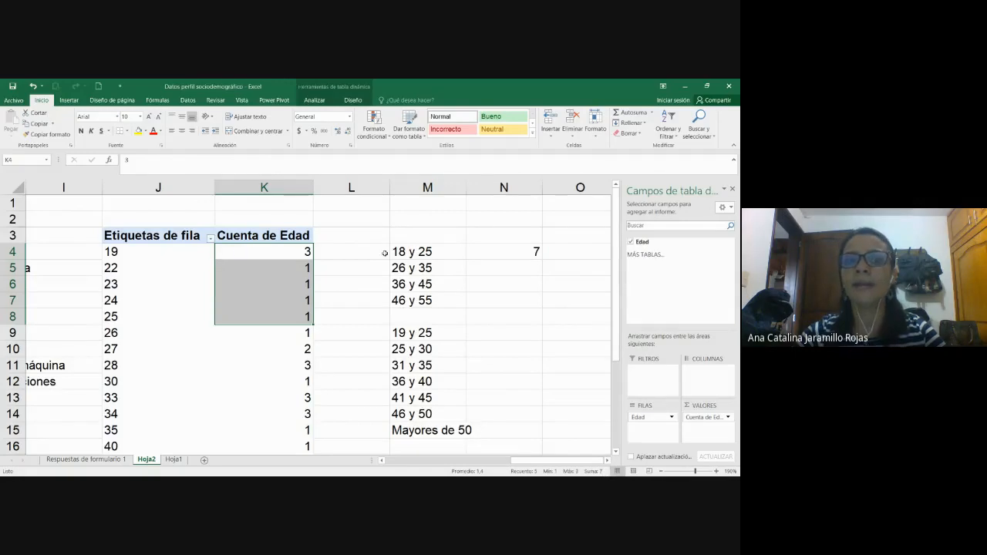
click(519, 250)
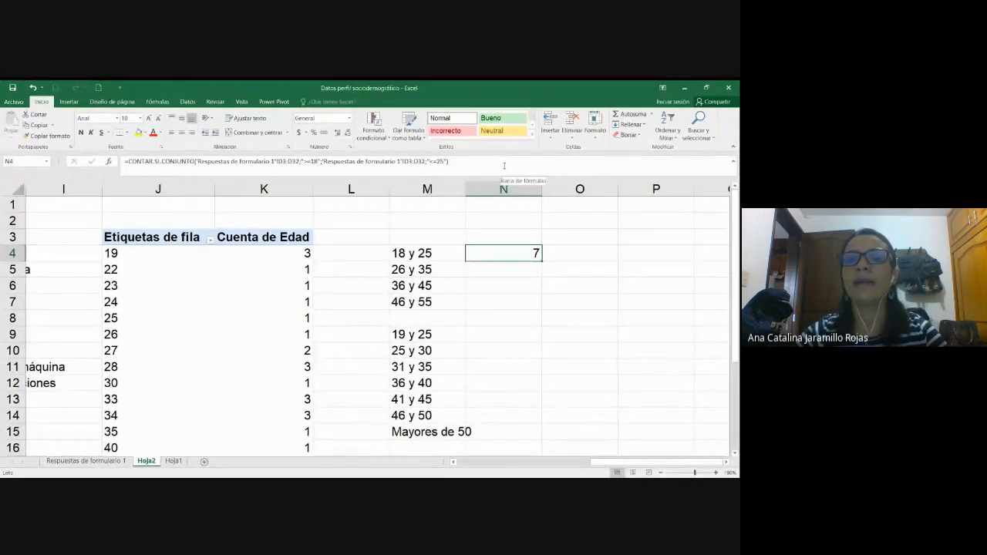
- Make both ranges in the N4 formula absolute as $D$3:$D$32 on the Respuestas de formulario 1 sheet
double_click(506, 253)
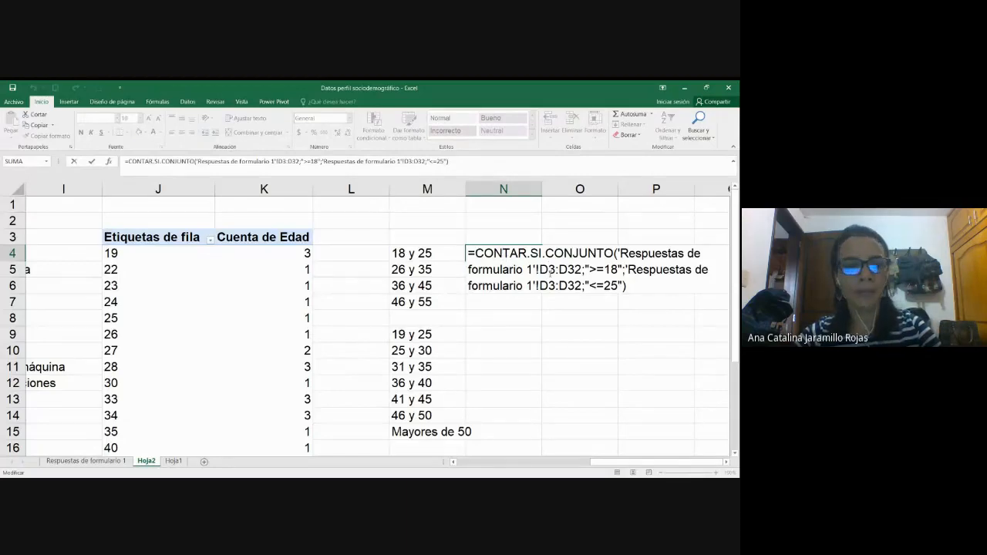
click(550, 270)
key(F4)
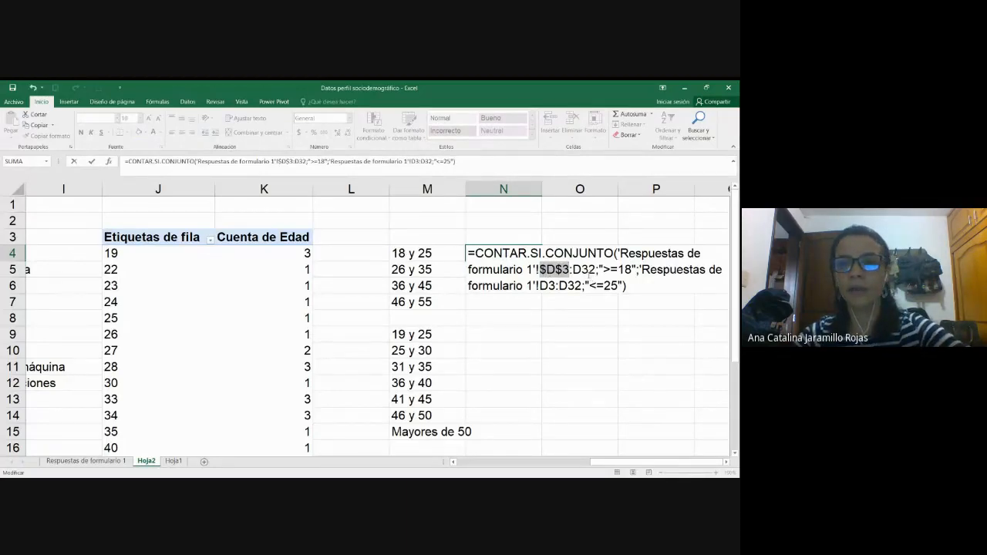
click(584, 270)
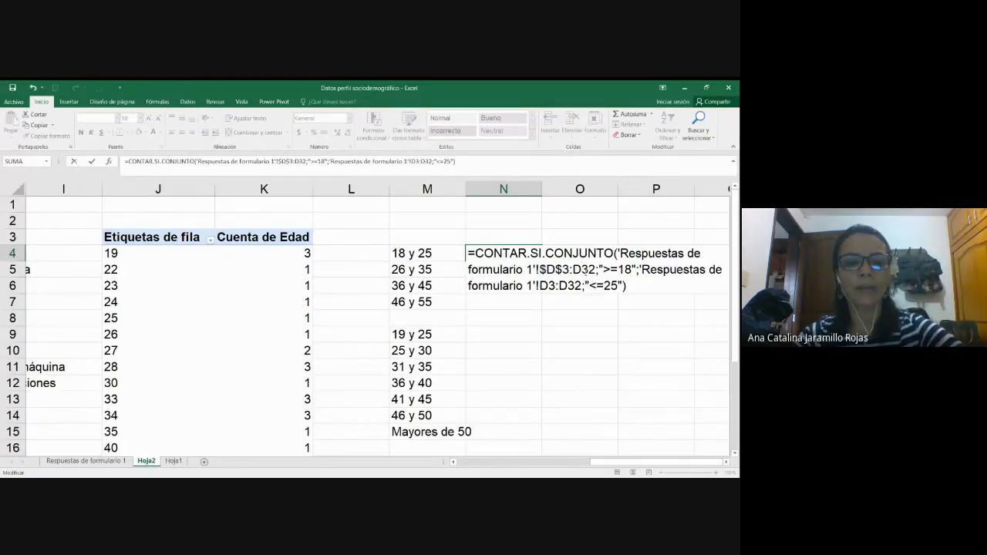
key(F4)
click(556, 285)
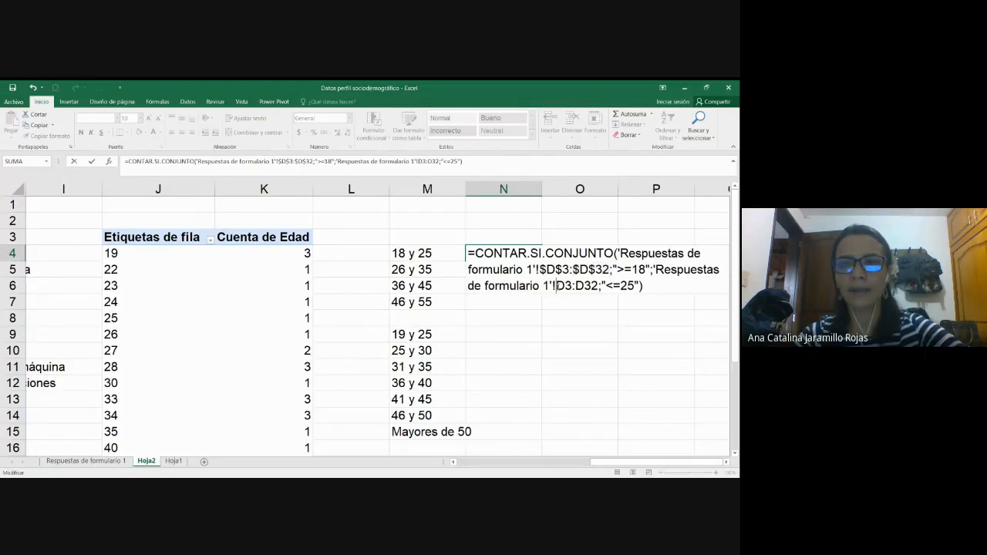
key(F4)
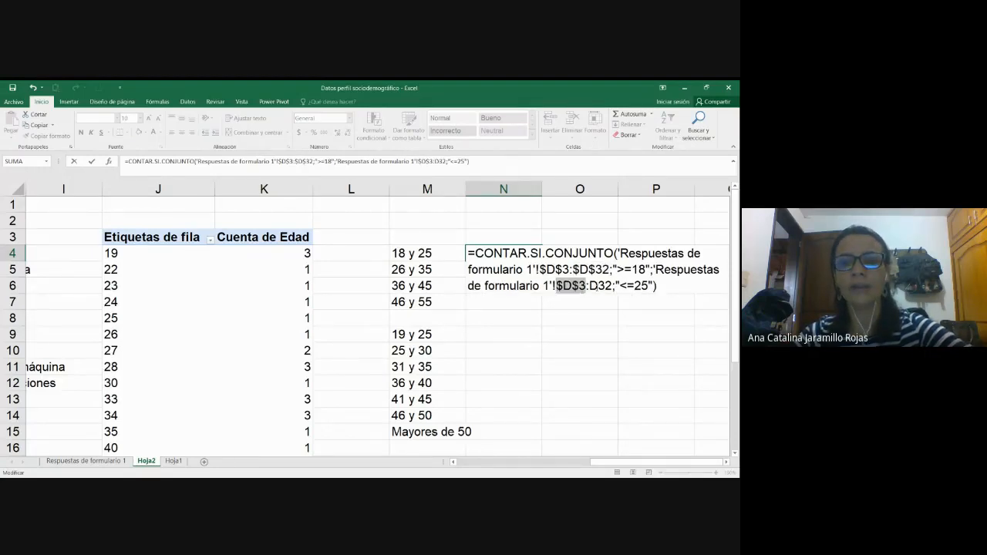
click(594, 285)
key(F4)
key(Return)
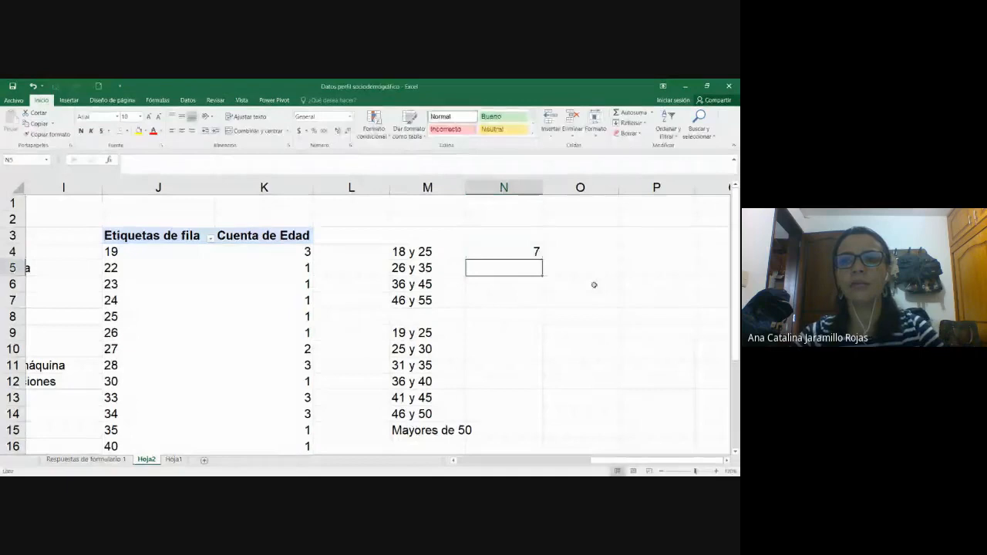
- Copy the formula from N4 down to N5 for the 26 y 35 range and compare both cells
click(538, 253)
drag(542, 260, 543, 274)
click(516, 253)
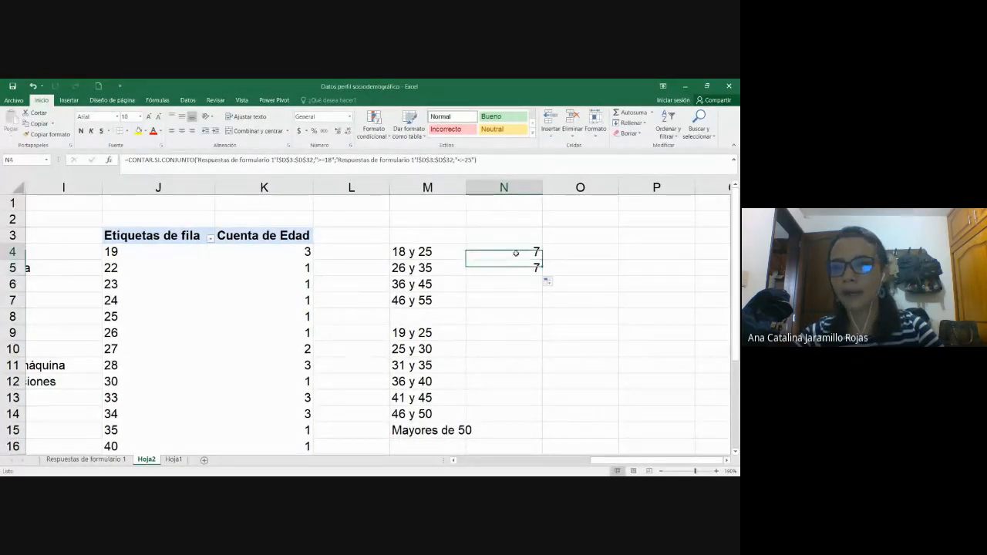
click(518, 267)
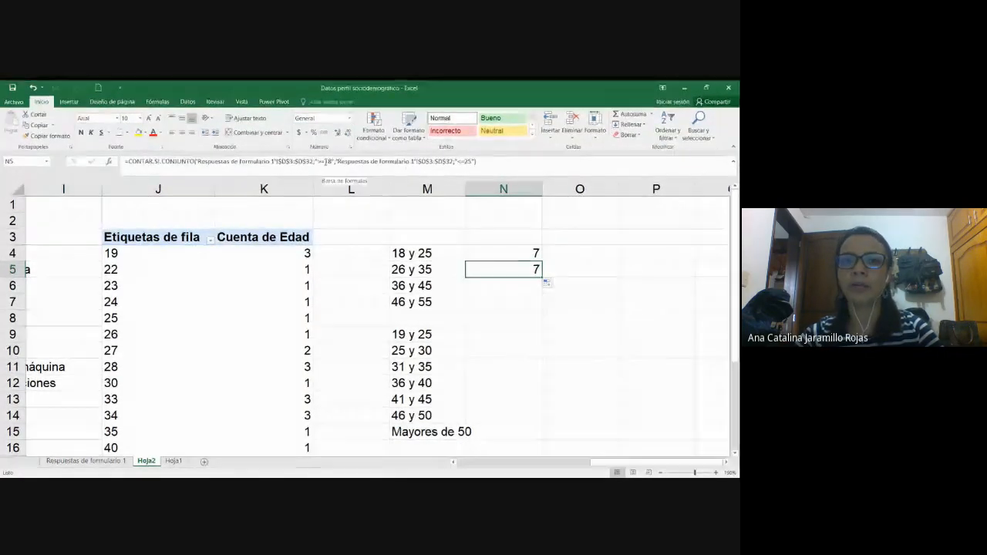
- Change the criteria of the formula in N5 to ">=26" and "<=35"
double_click(330, 161)
text(26)
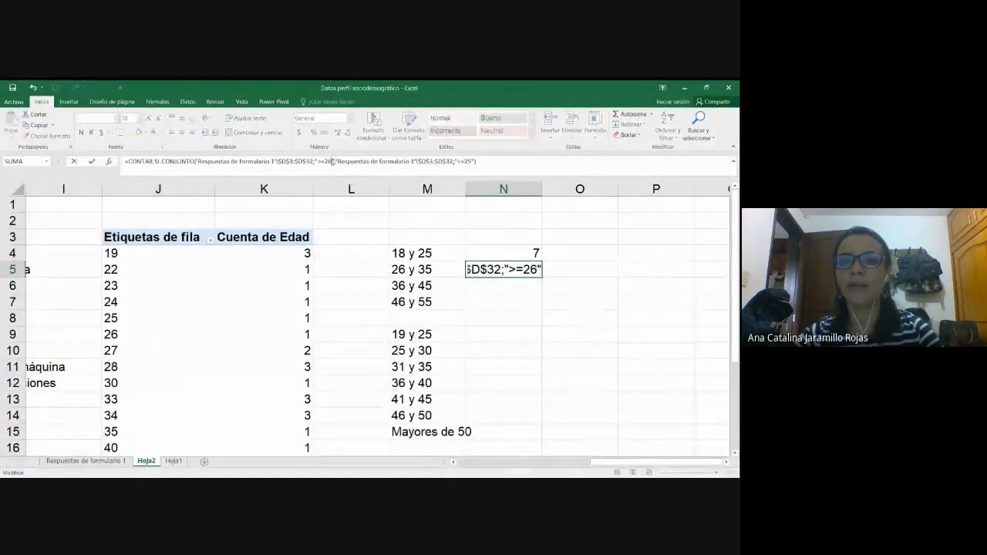
double_click(466, 161)
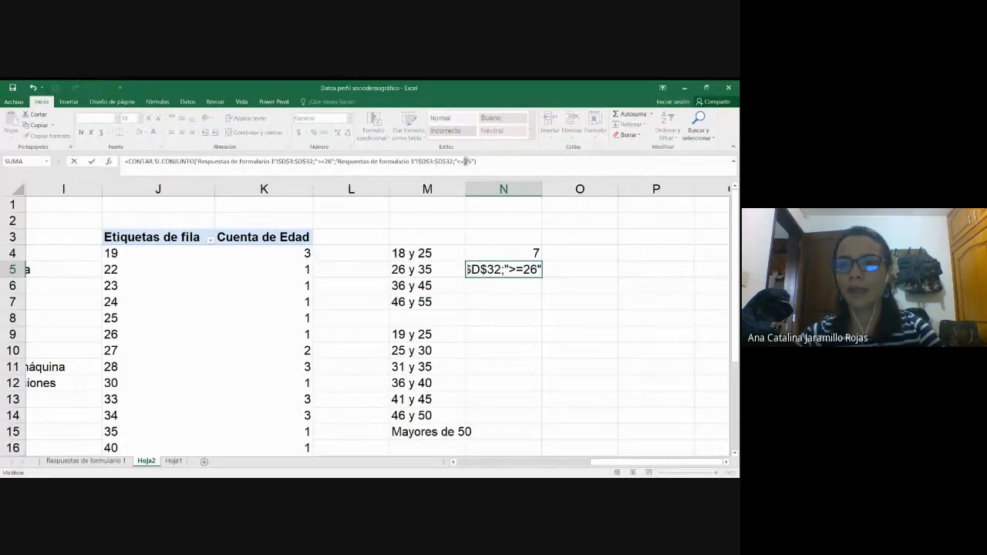
text(35)
key(Return)
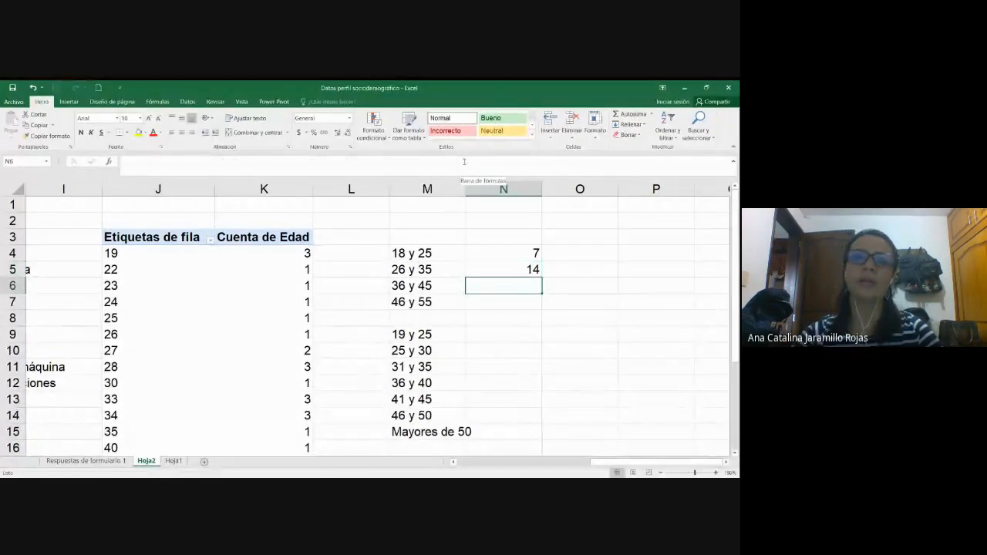
key(Return)
- Copy the formula from N5 down to N6 for the 36 y 45 range and compare the two formulas
click(524, 269)
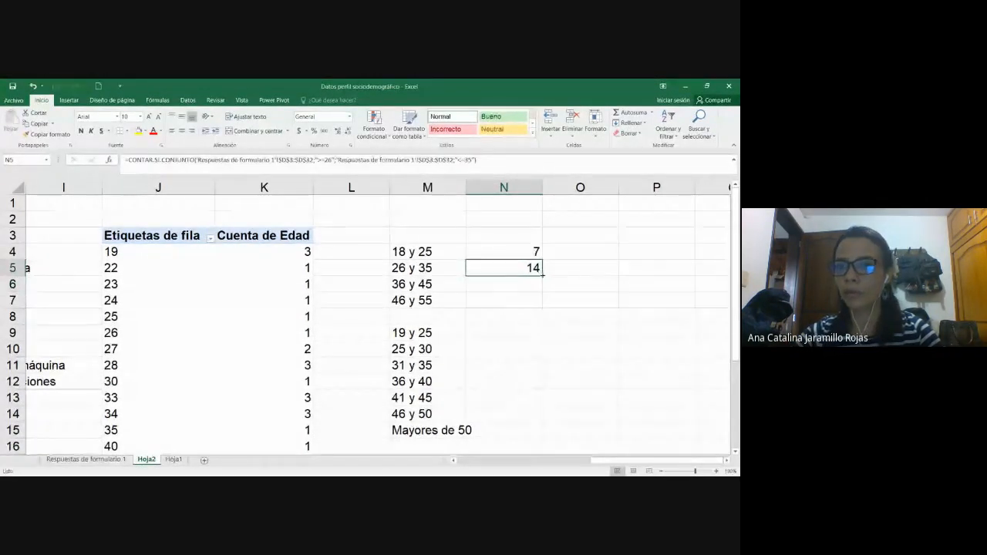
drag(542, 277, 541, 287)
click(472, 269)
key(Down)
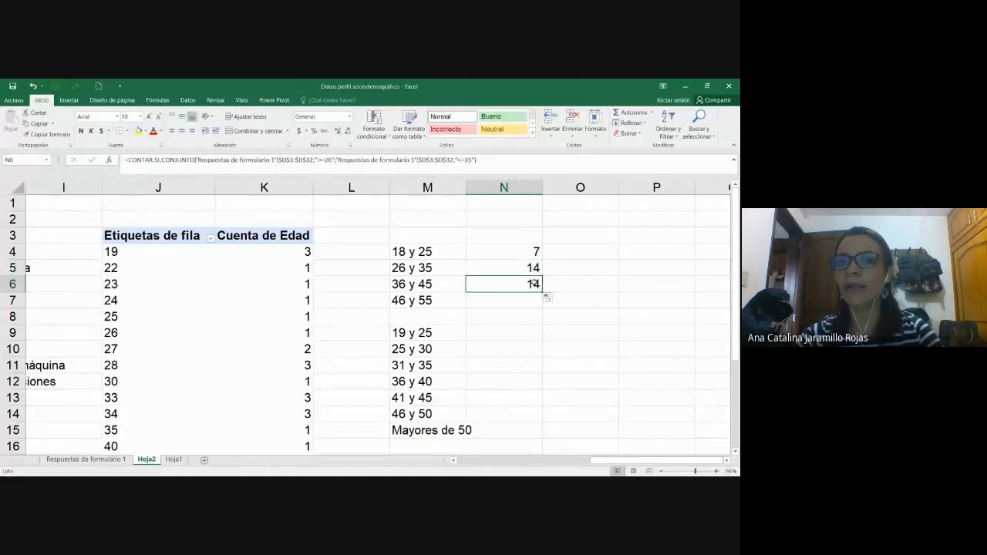
click(516, 272)
click(518, 283)
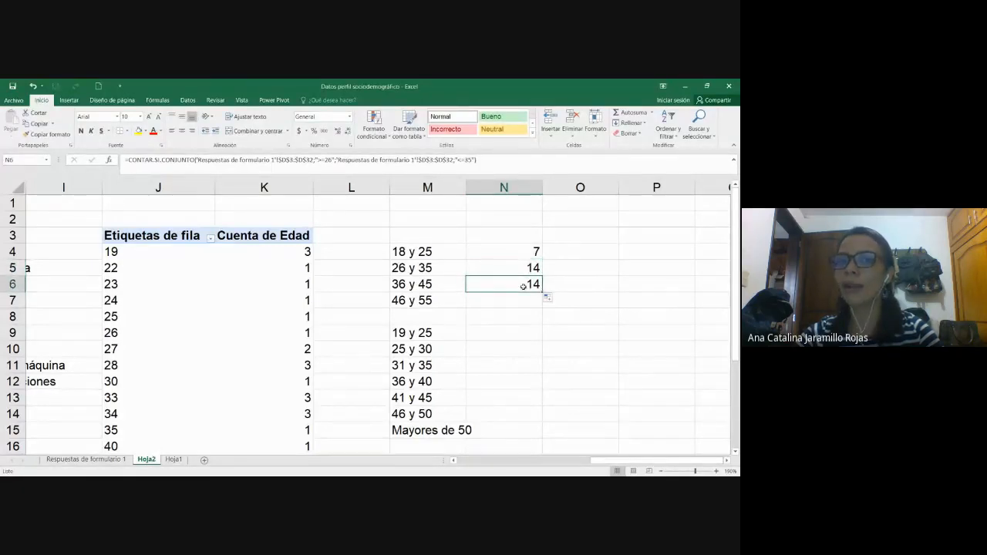
click(516, 270)
click(512, 283)
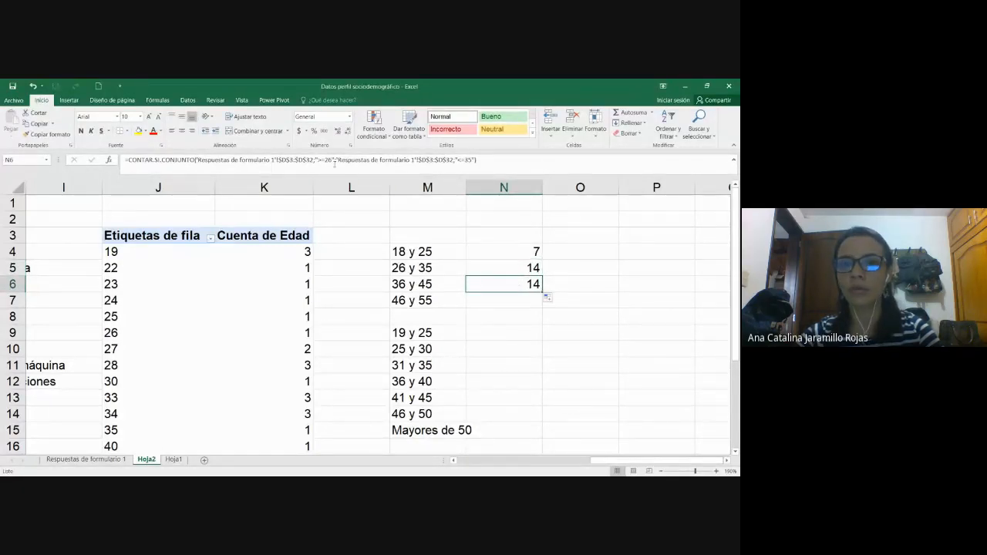
- Change the criteria of the formula in N6 to ">=36" and "<=45" and review the edited formula
double_click(330, 159)
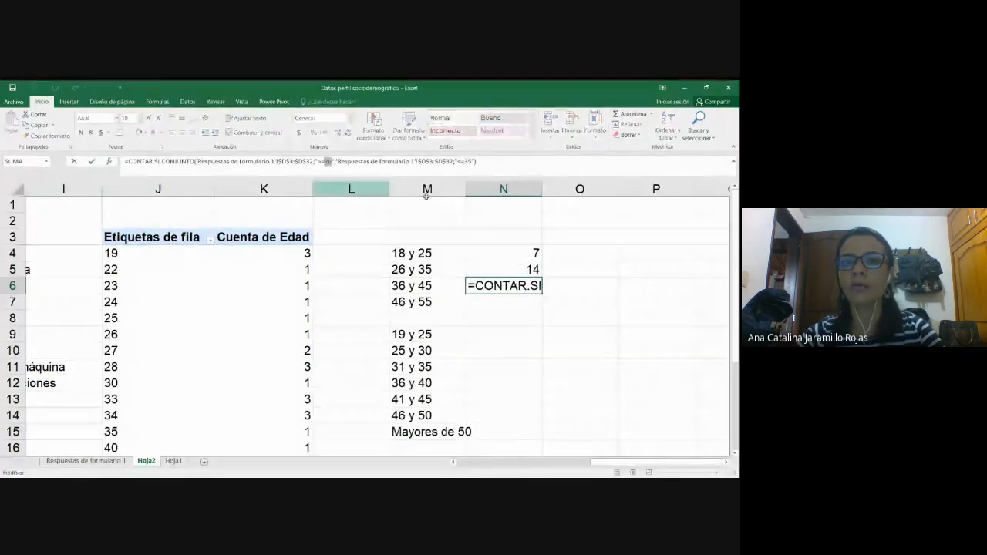
text(36)
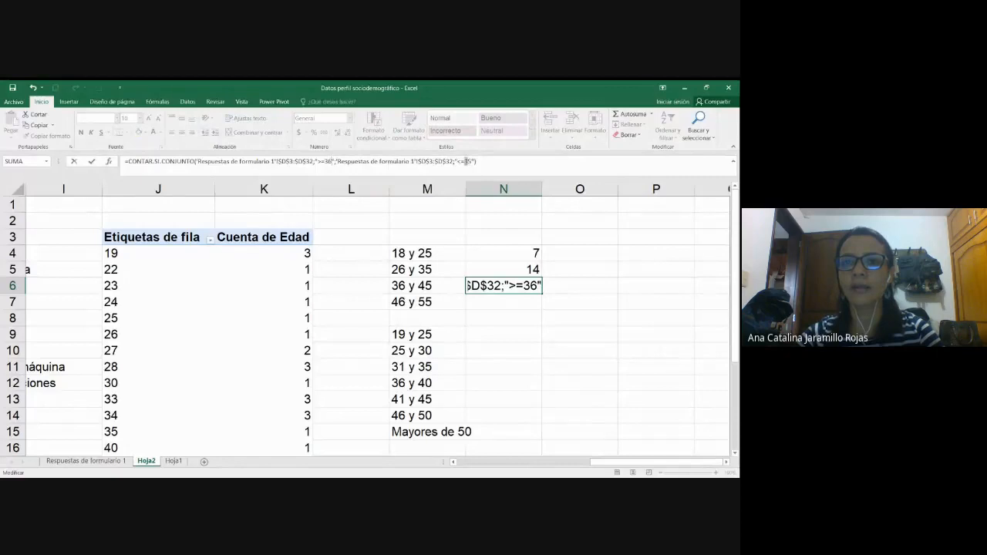
text(4)
key(Return)
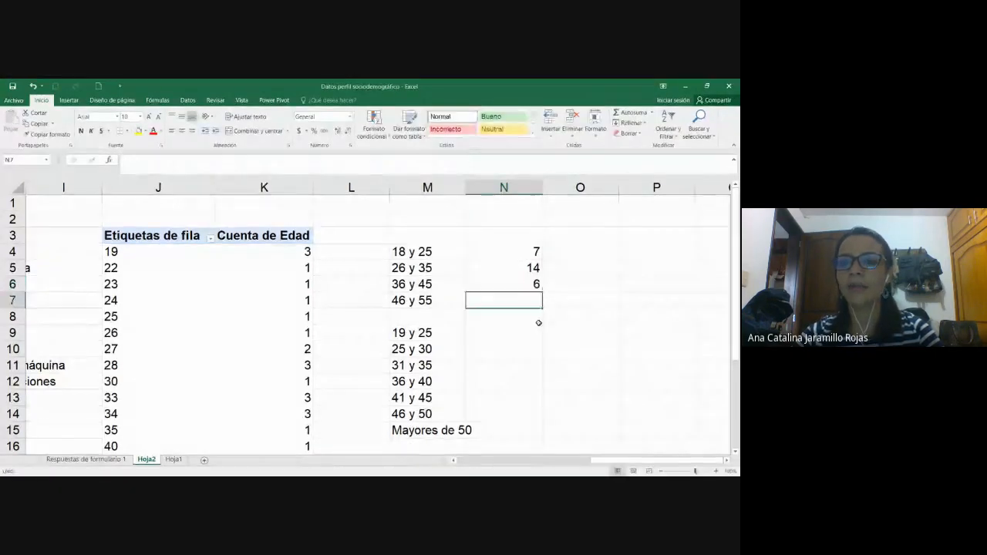
double_click(529, 286)
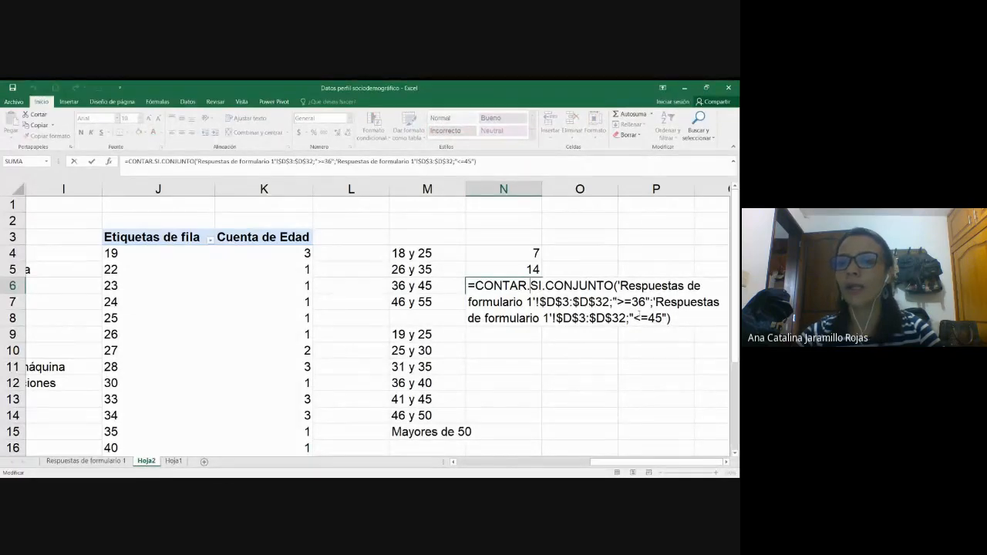
key(Return)
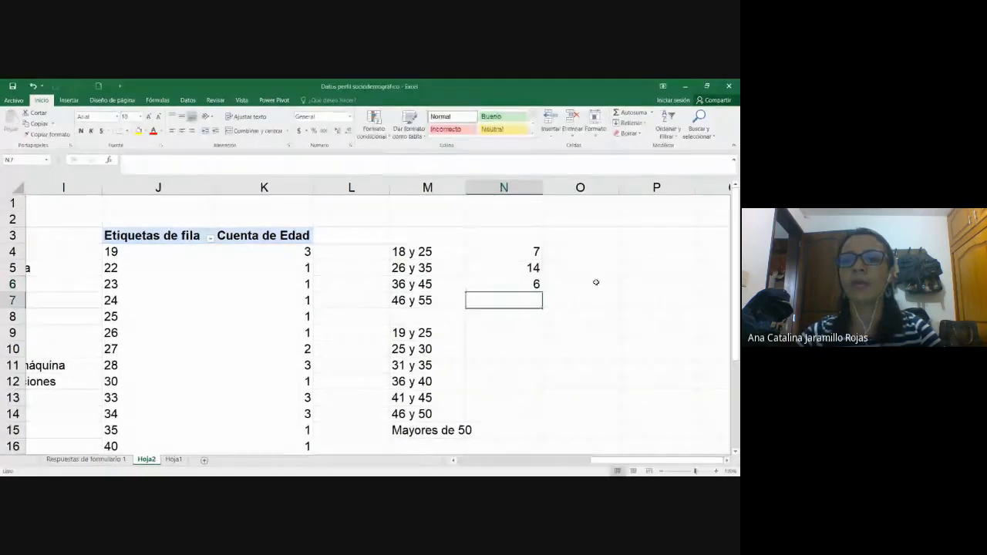
- Copy the formula from N6 down to N7 and change its criteria to ">=46" and "<=55" for the 46 y 55 range
click(535, 288)
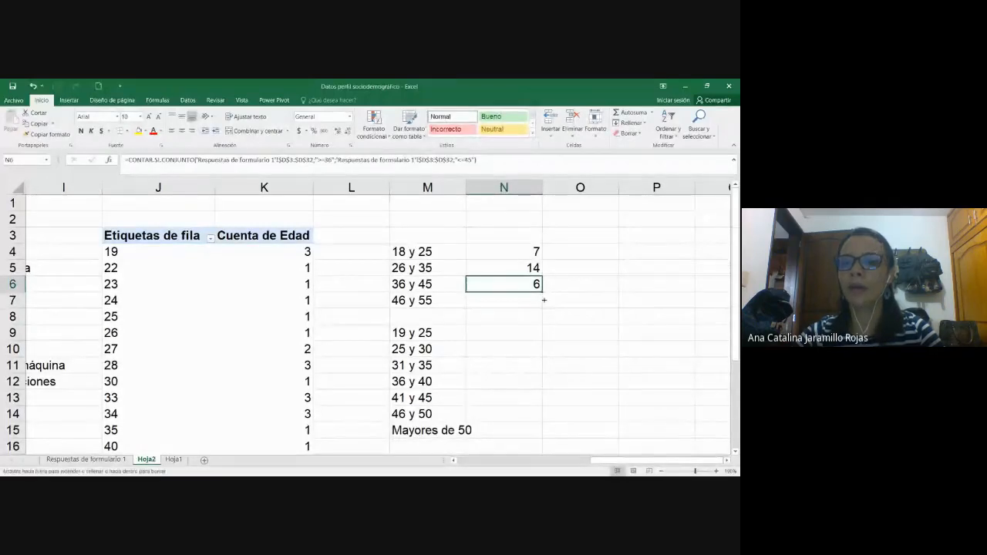
drag(544, 298, 543, 312)
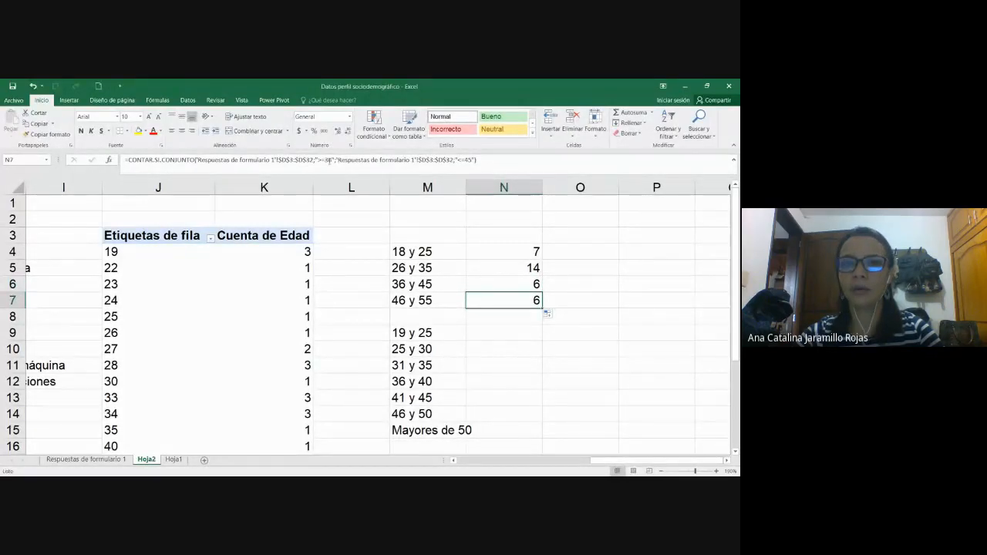
click(327, 161)
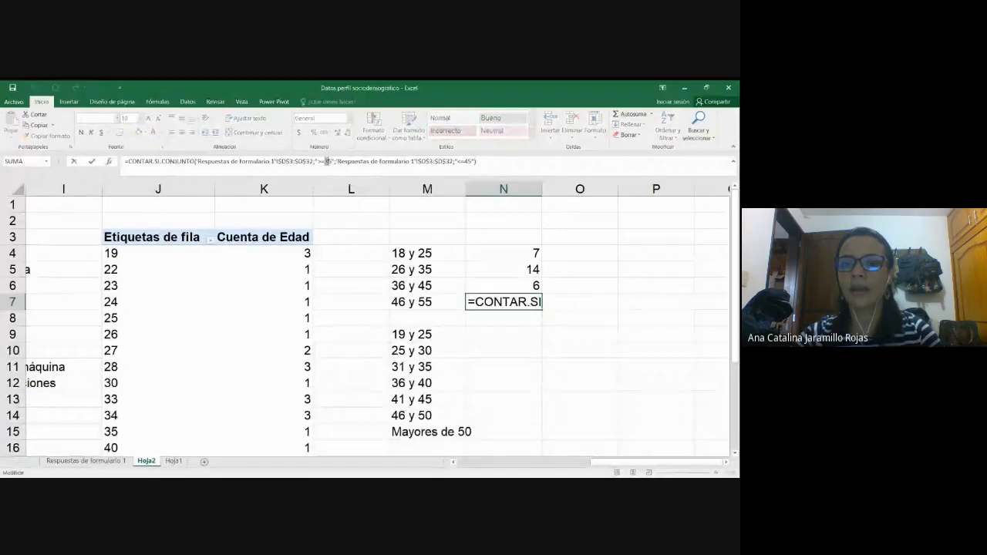
key(BackSpace)
text(4)
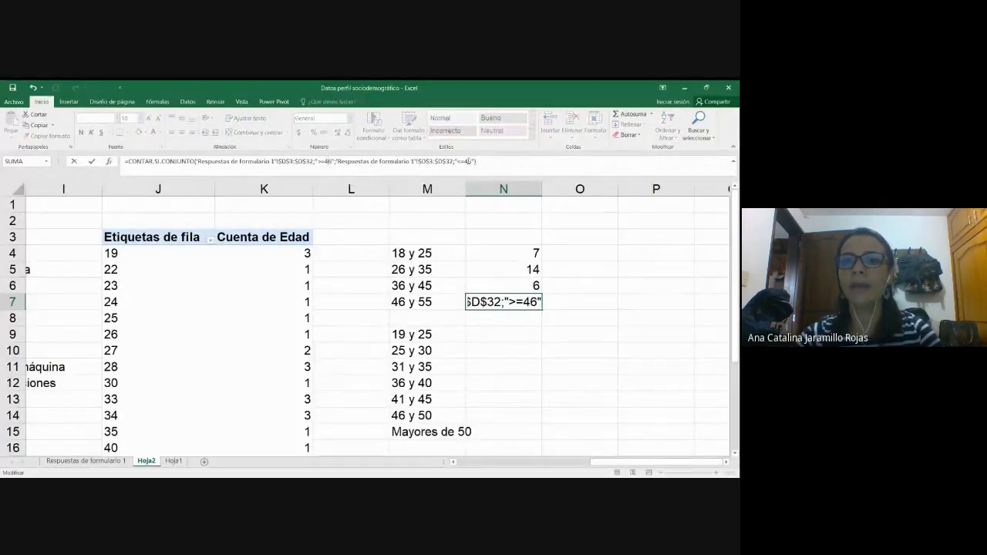
click(466, 161)
key(BackSpace)
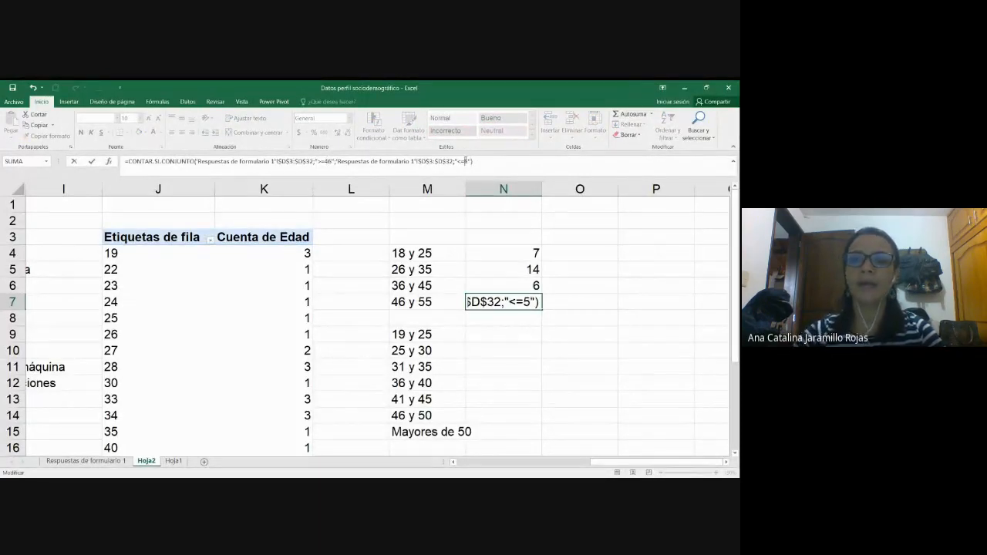
text(5)
key(Return)
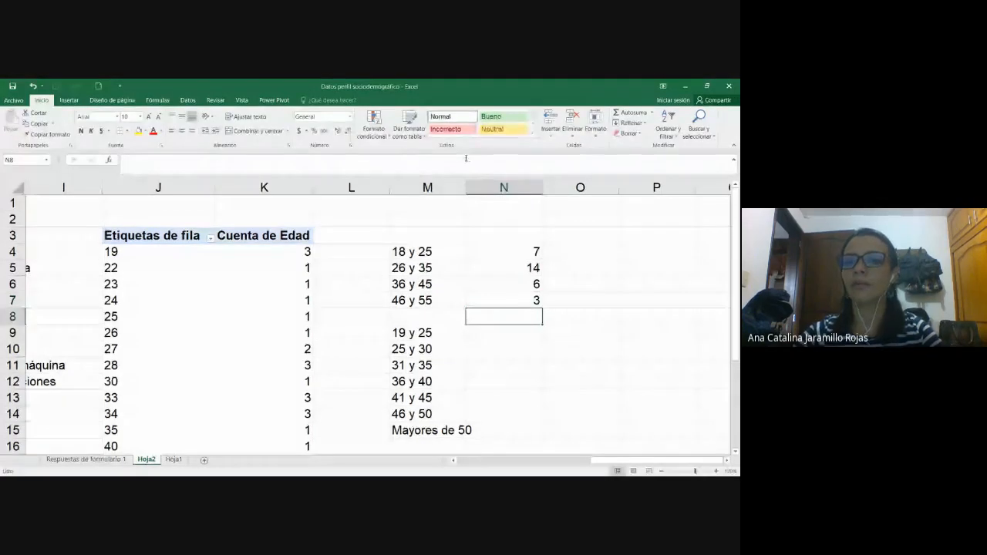
- Total the respondent counts of N4:N7 in N8 with Autosuma
drag(530, 251, 534, 302)
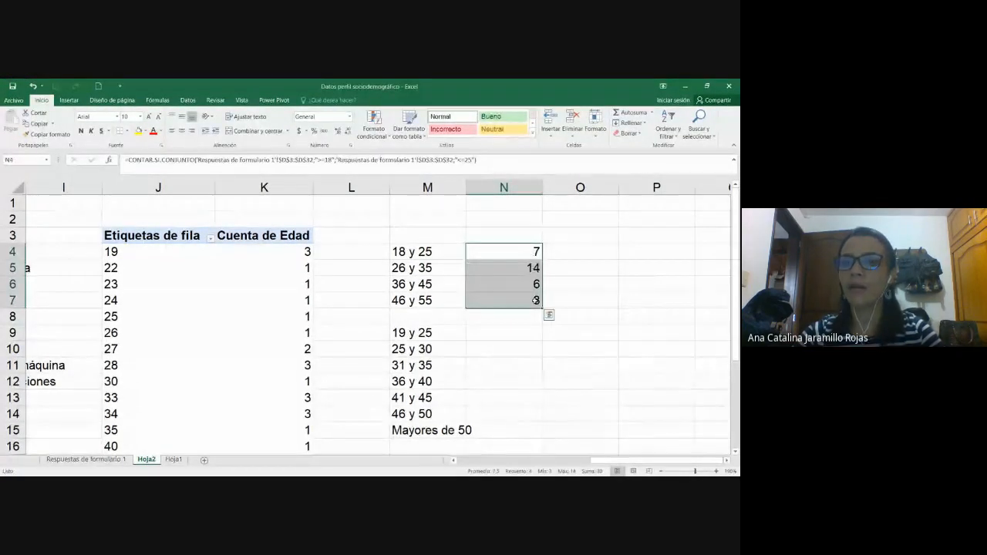
click(505, 316)
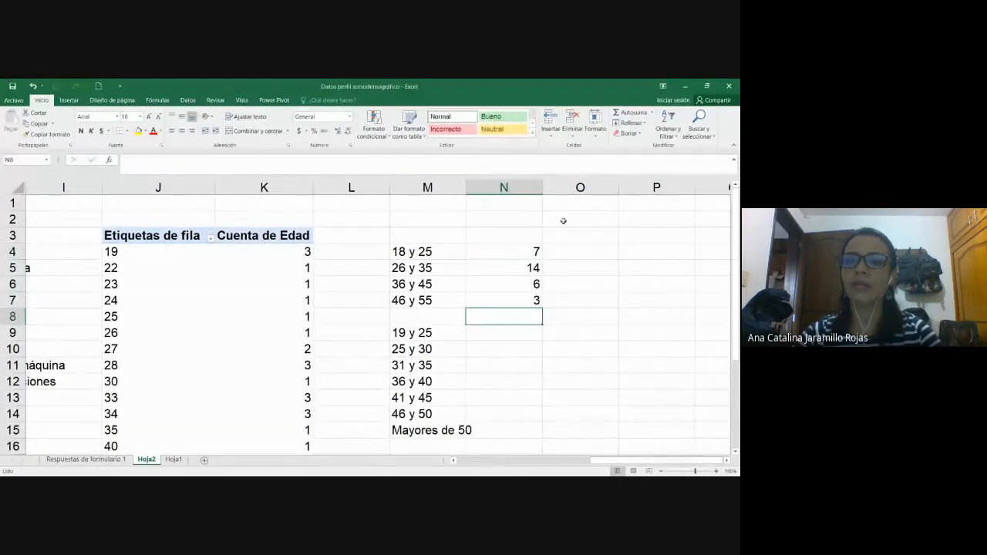
click(628, 113)
key(Return)
click(509, 314)
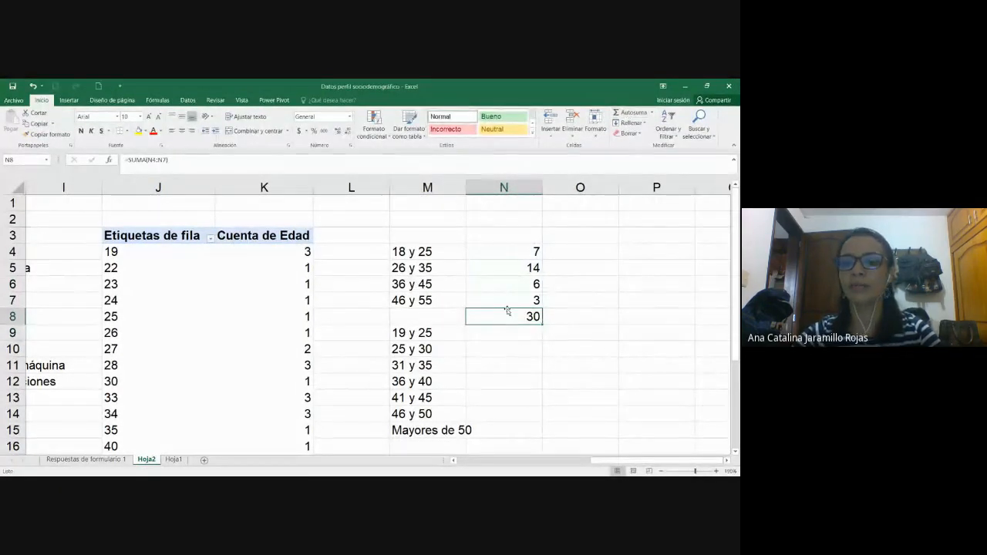
- Check the total in N8 and review the 26 y 35 range together with its count in M5:N5
double_click(506, 310)
text(0)
key(Right)
key(Right)
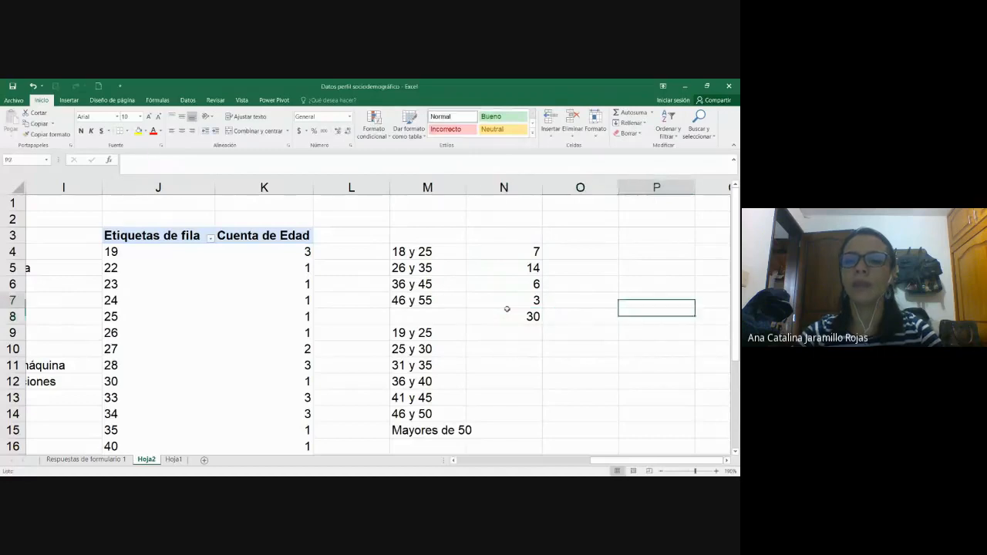
key(Up)
key(Up)
key(Up)
key(Up)
key(Left)
key(Down)
key(Left)
key(shift+Left)
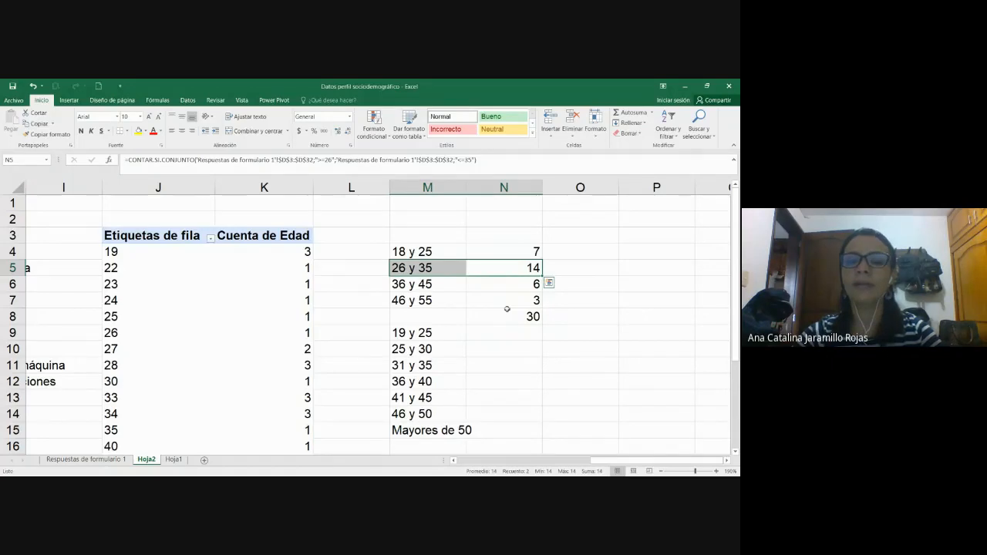
- Calculate the share of the 18 y 25 range in O4 with the formula =N4/$N$8
key(Right)
key(Up)
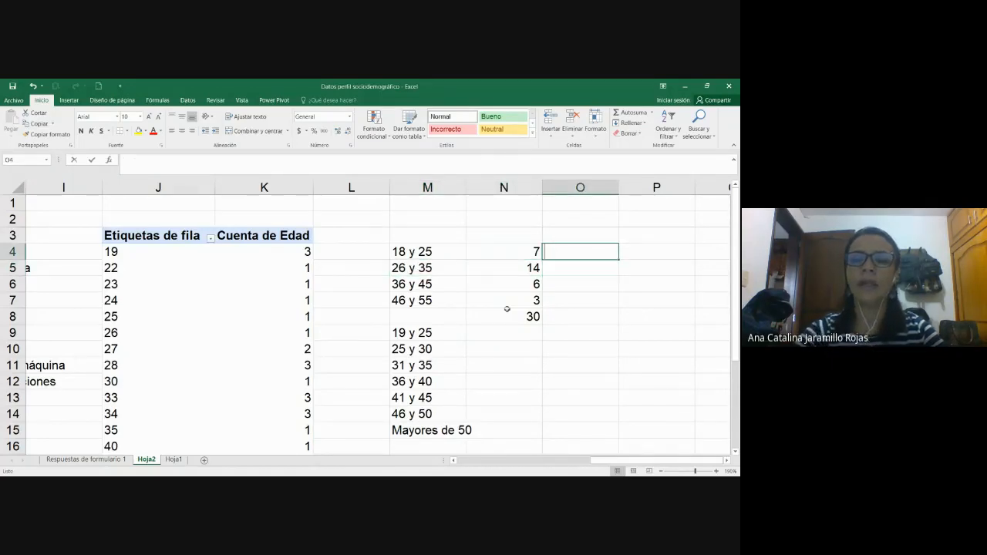
text(=)
click(528, 251)
text(/)
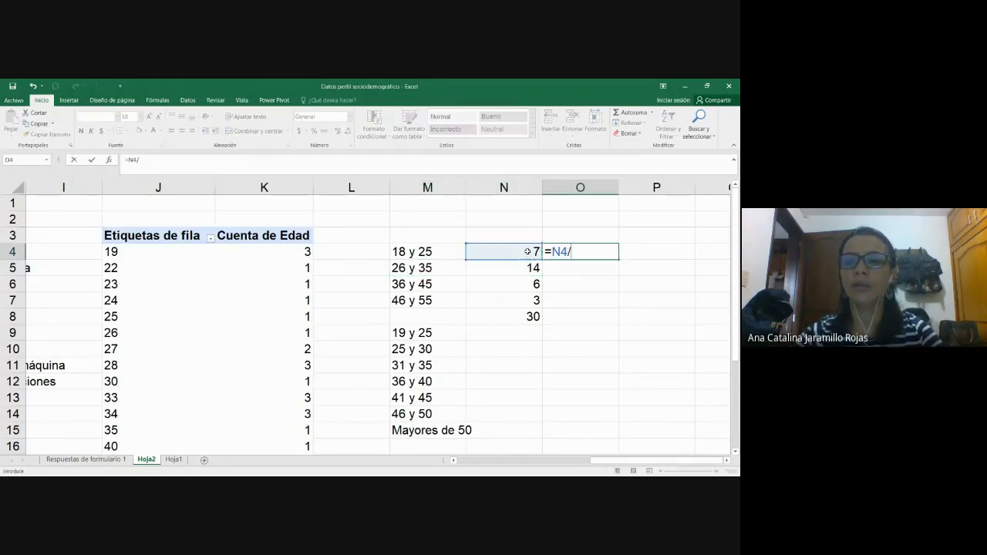
click(519, 319)
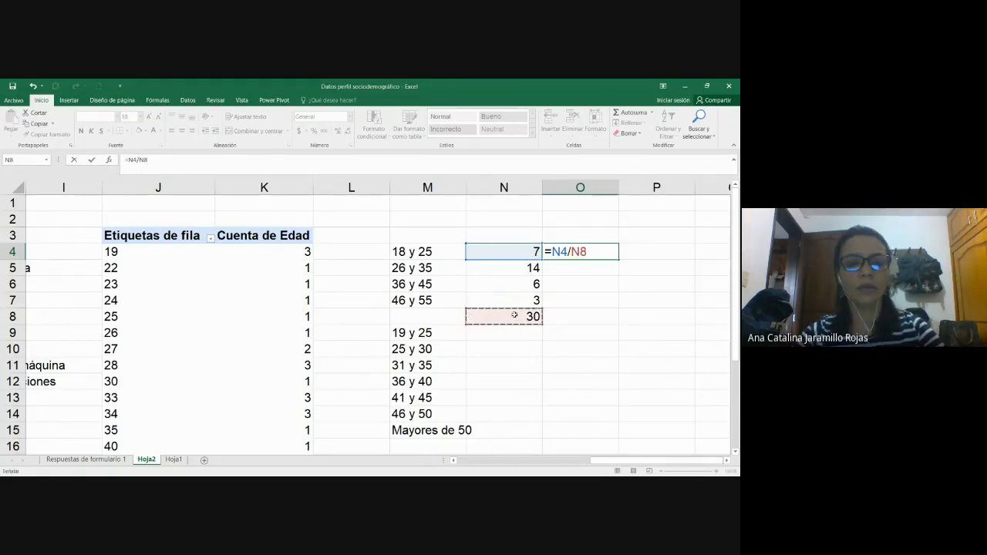
key(F4)
key(Return)
- Format O4 as a percentage and fill its formula down to O7
click(608, 251)
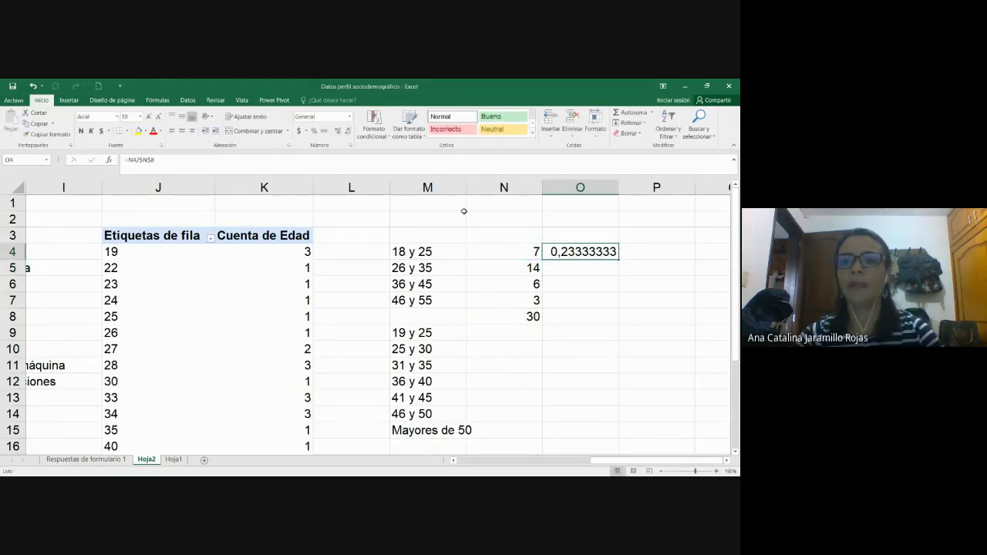
click(314, 131)
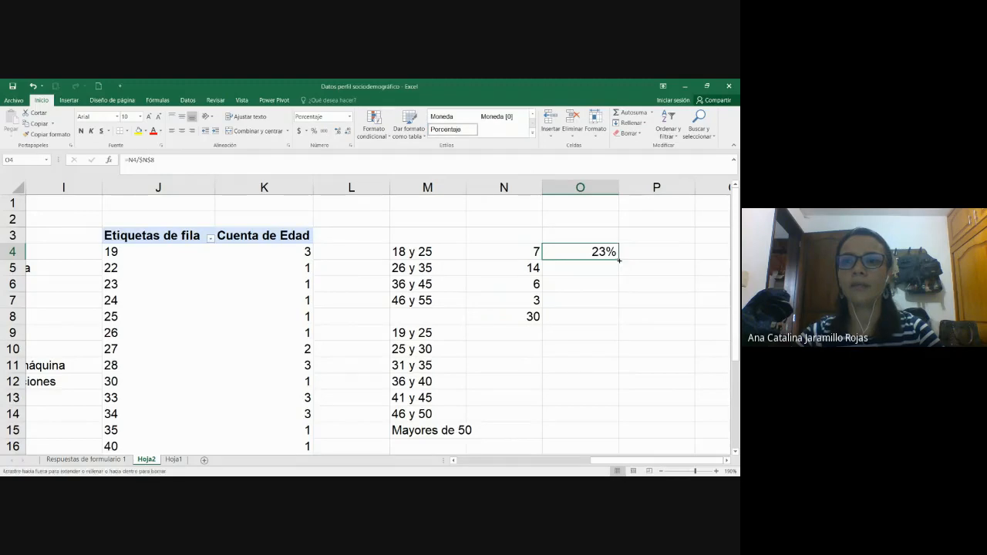
drag(616, 261, 620, 303)
- Review the percentages in O4:O7 and compare them with the count for the 26 y 35 range
click(598, 264)
drag(596, 265, 532, 257)
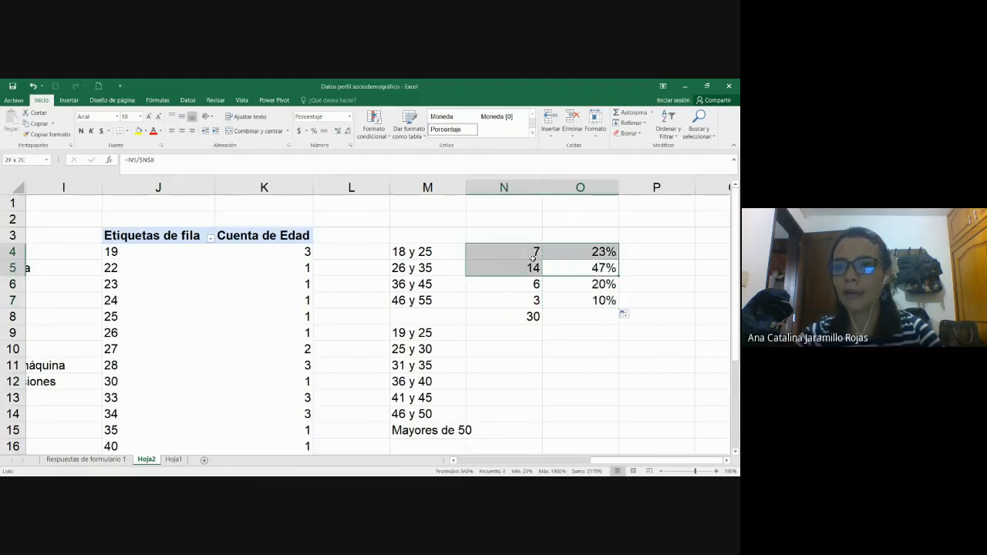
click(551, 266)
drag(601, 255, 601, 302)
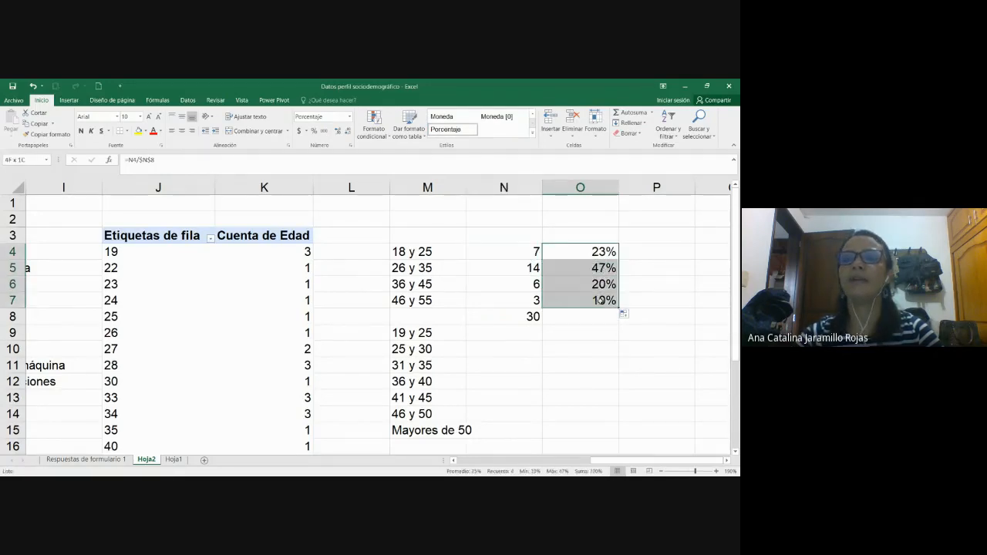
drag(417, 268, 601, 267)
click(413, 268)
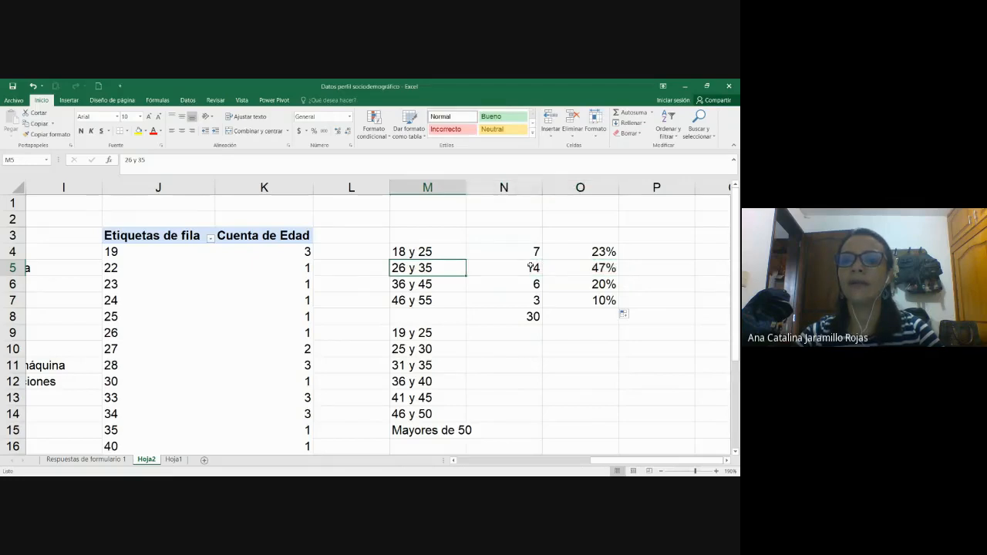
click(532, 267)
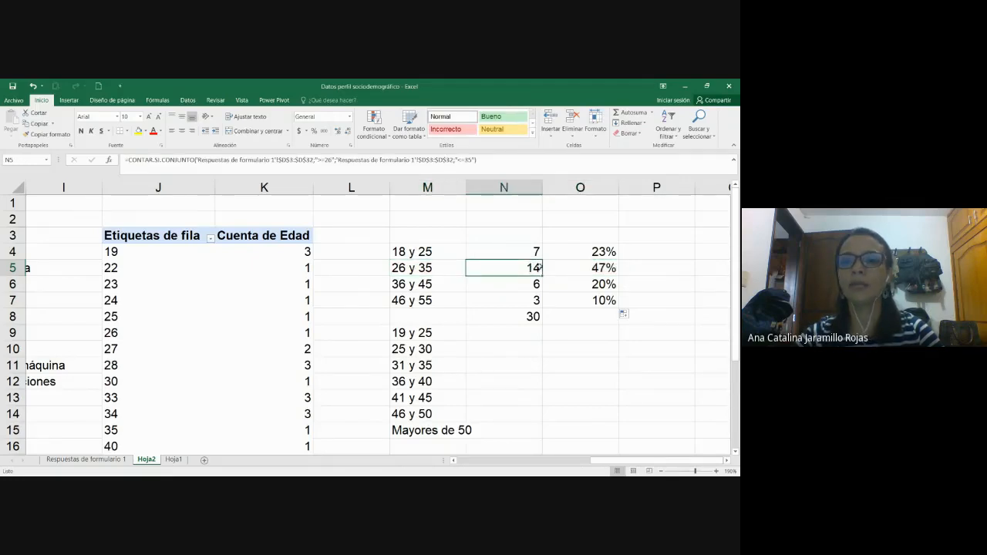
- Examine the second list of age ranges in M9:M15, from 19 y 25 to Mayores de 50
click(515, 331)
scroll(515, 330, down, 1)
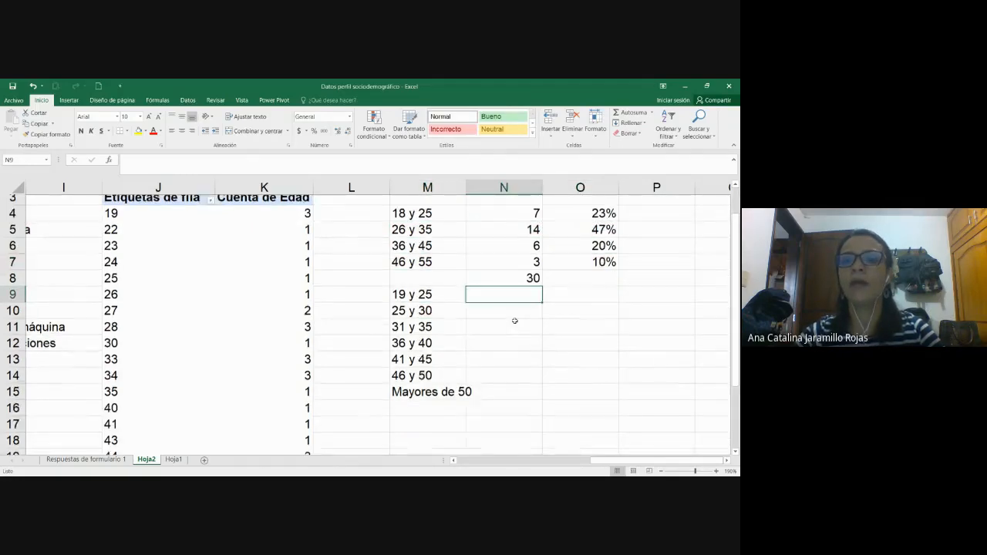
scroll(515, 320, up, 1)
scroll(514, 319, up, 1)
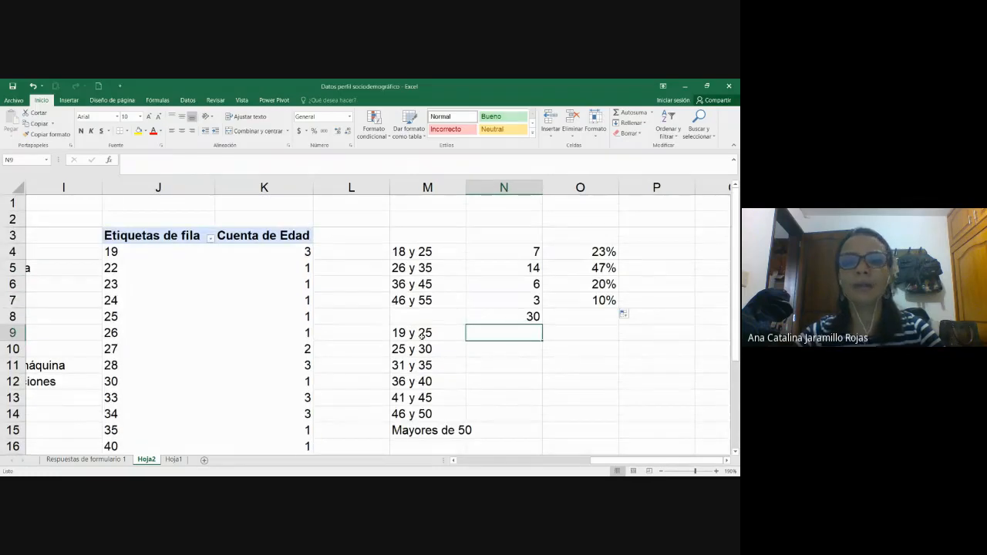
drag(422, 337, 418, 423)
click(580, 413)
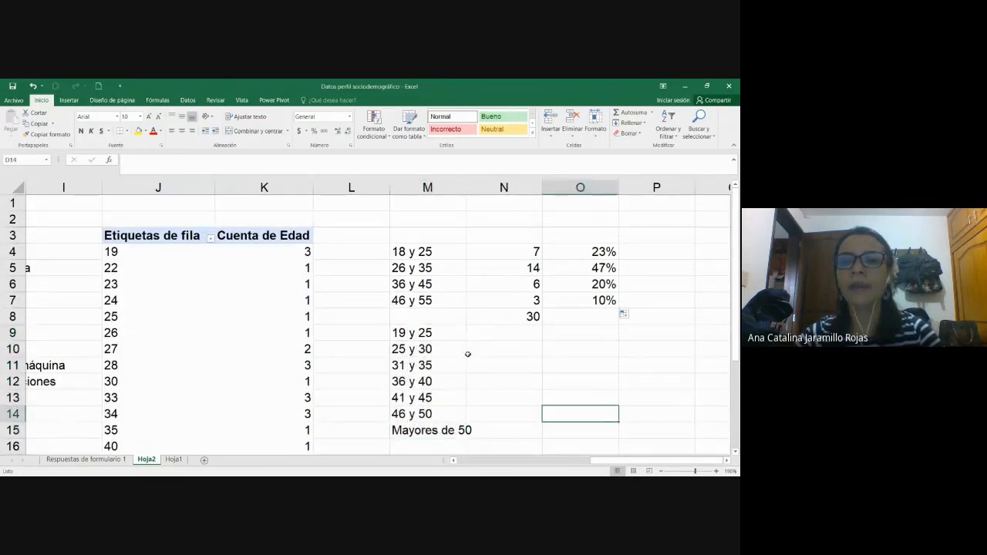
drag(417, 332, 420, 429)
click(412, 334)
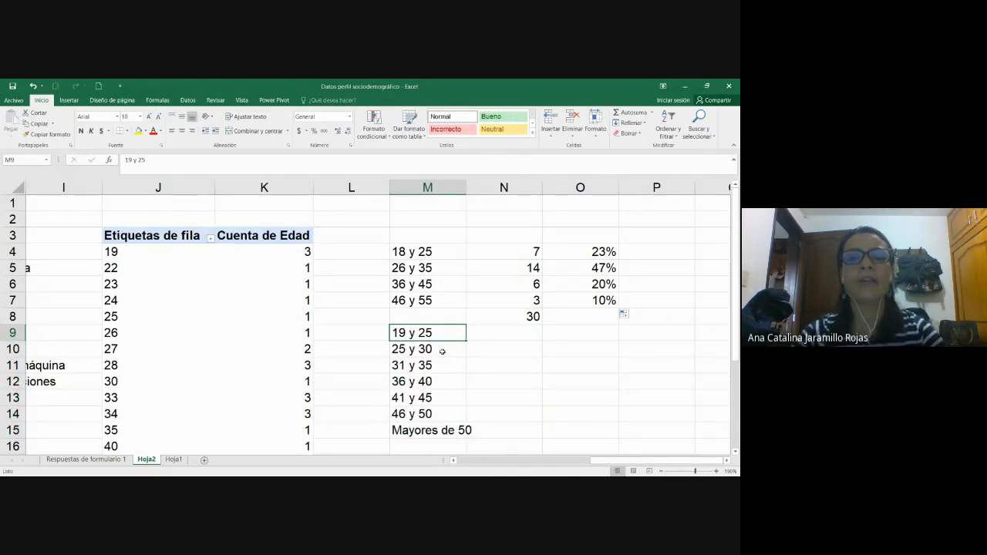
key(Down)
key(Down)
key(Up)
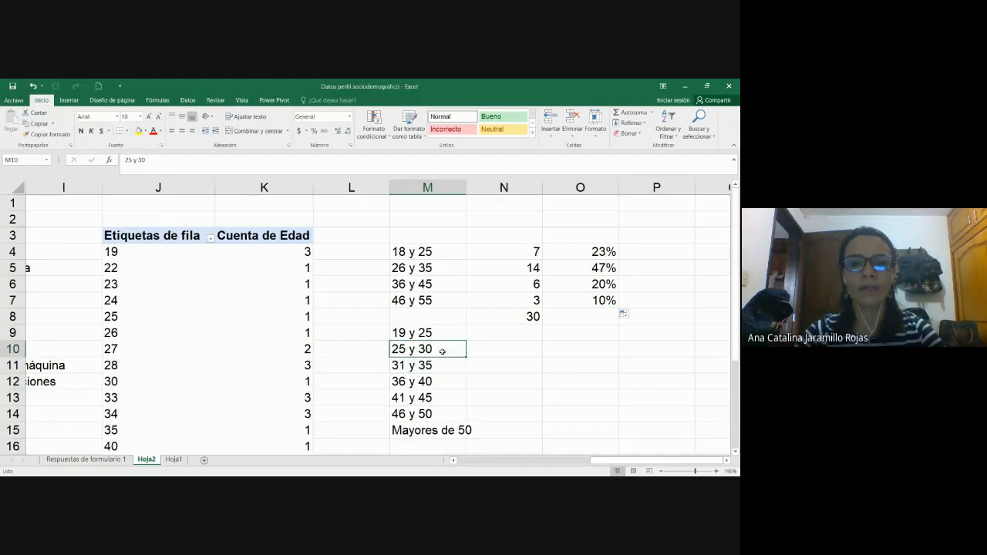
key(Down)
key(Down)
key(Down)
key(Up)
key(Down)
key(Down)
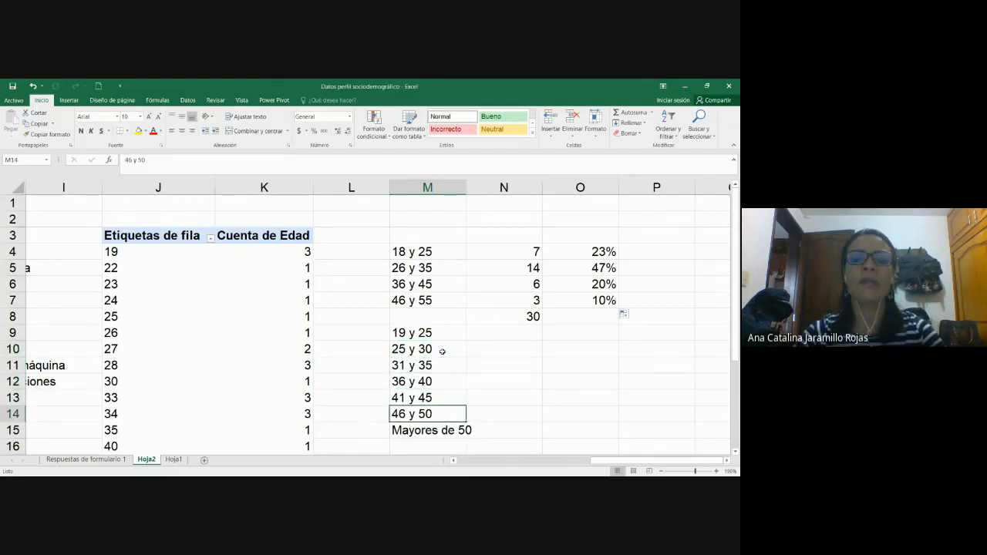
key(Up)
key(Down)
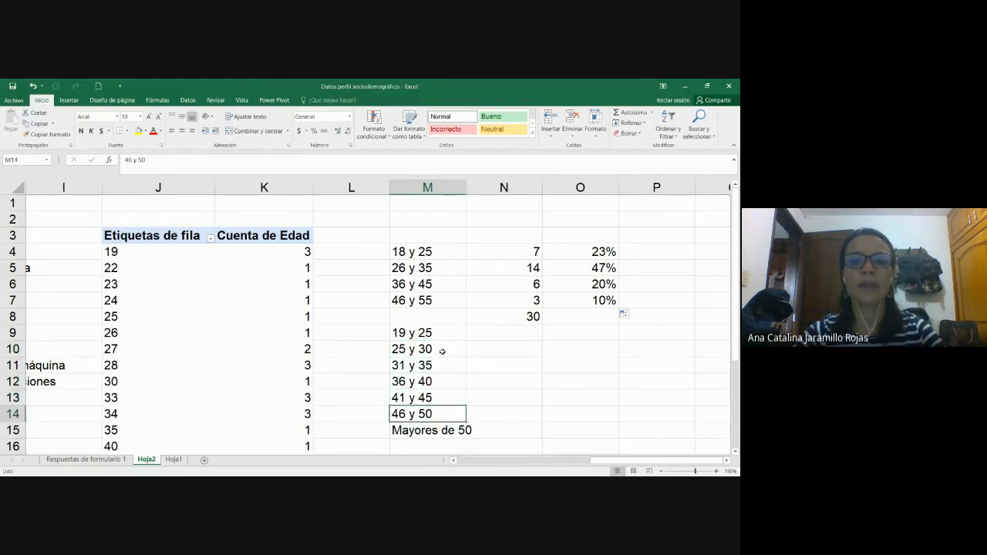
key(Down)
scroll(442, 352, down, 1)
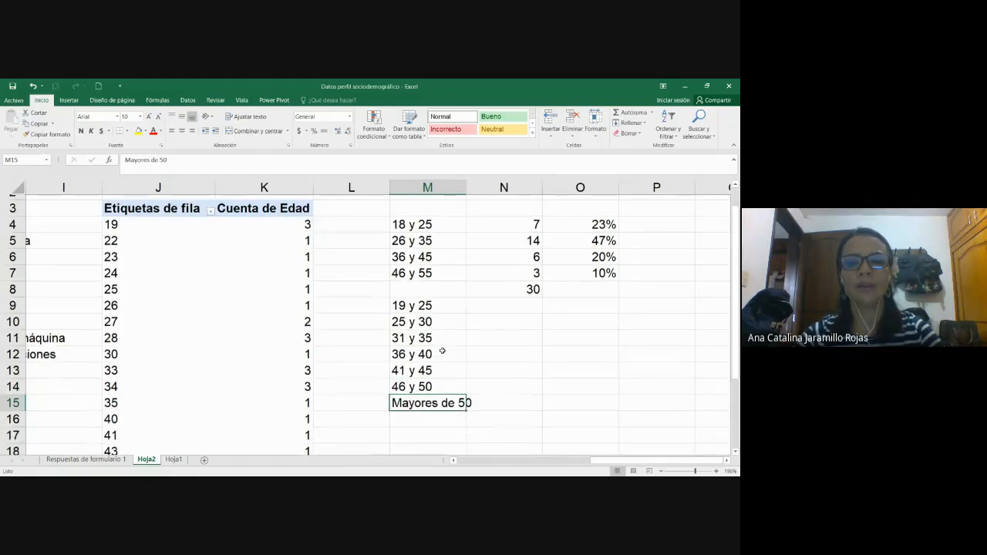
scroll(442, 350, down, 1)
drag(452, 285, 509, 382)
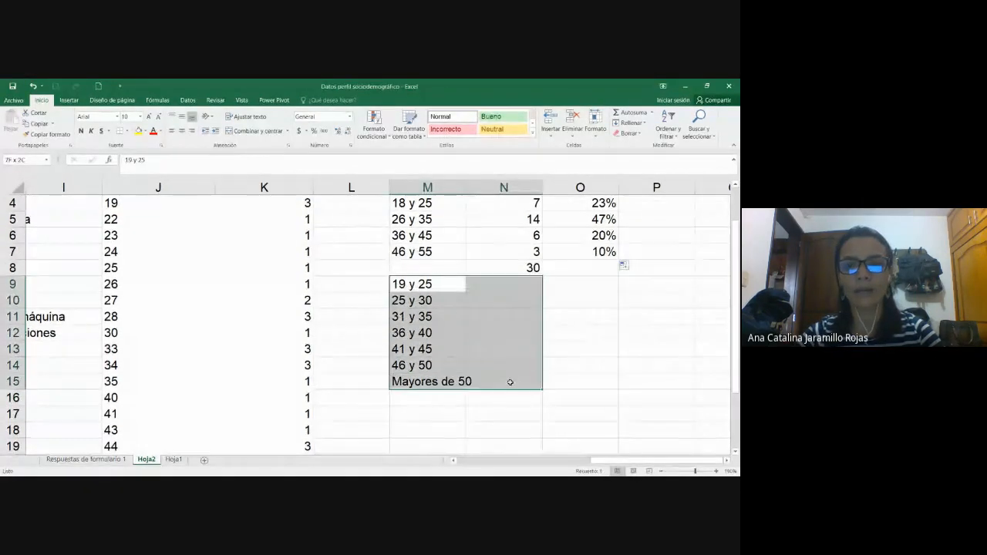
key(alt+Tab)
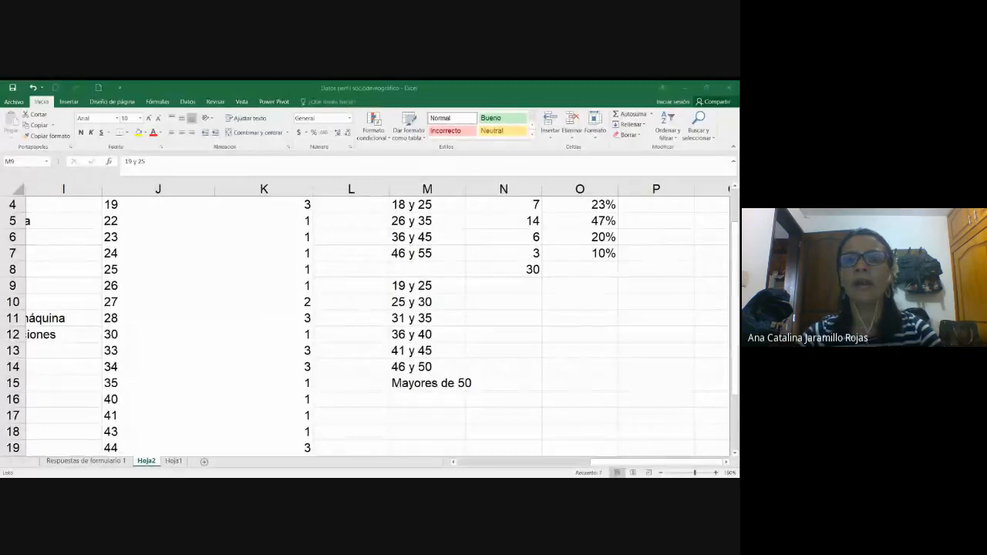
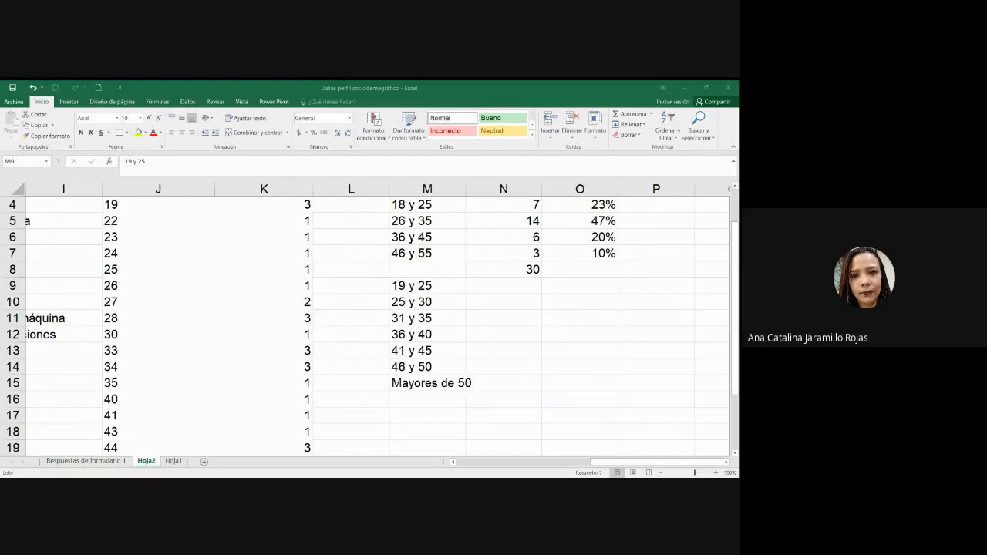
- Move the second list of age ranges from M9:M15 down one row so it starts in M10
key(ctrl+shift+Down)
click(534, 282)
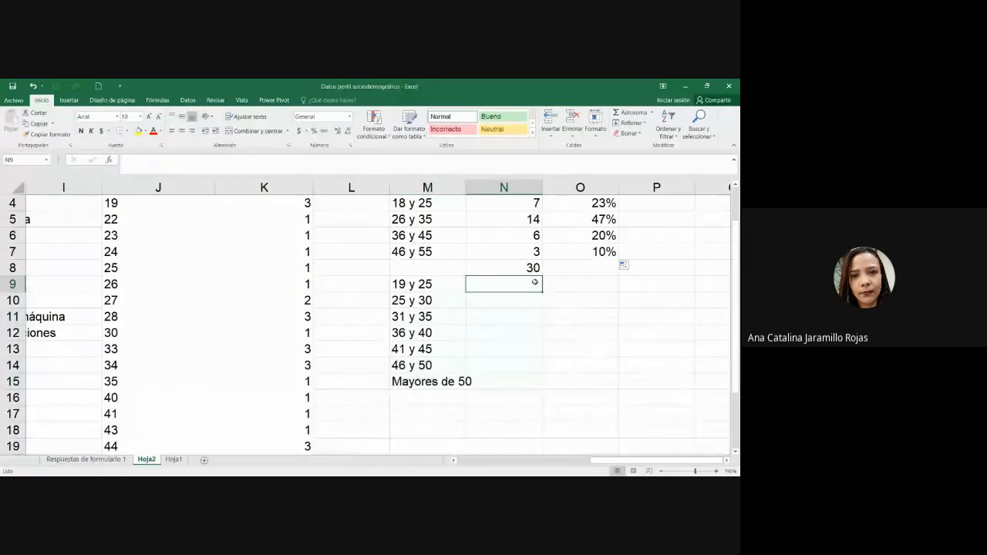
click(448, 287)
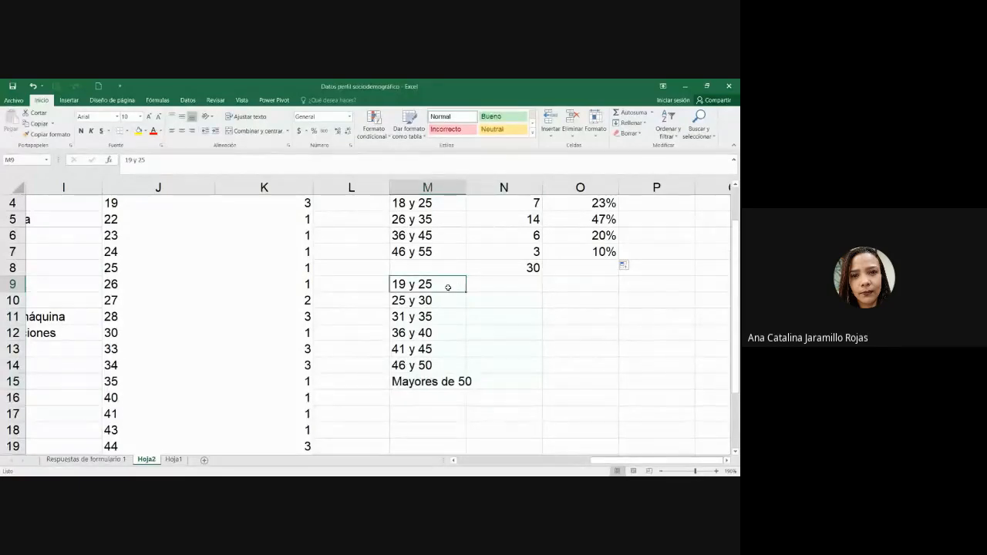
key(ctrl+shift+Down)
key(ctrl+x)
key(Down)
key(ctrl+v)
- Copy the CONTAR.SI.CONJUNTO formula from N7 to N10, beside the 19 y 25 range
key(Right)
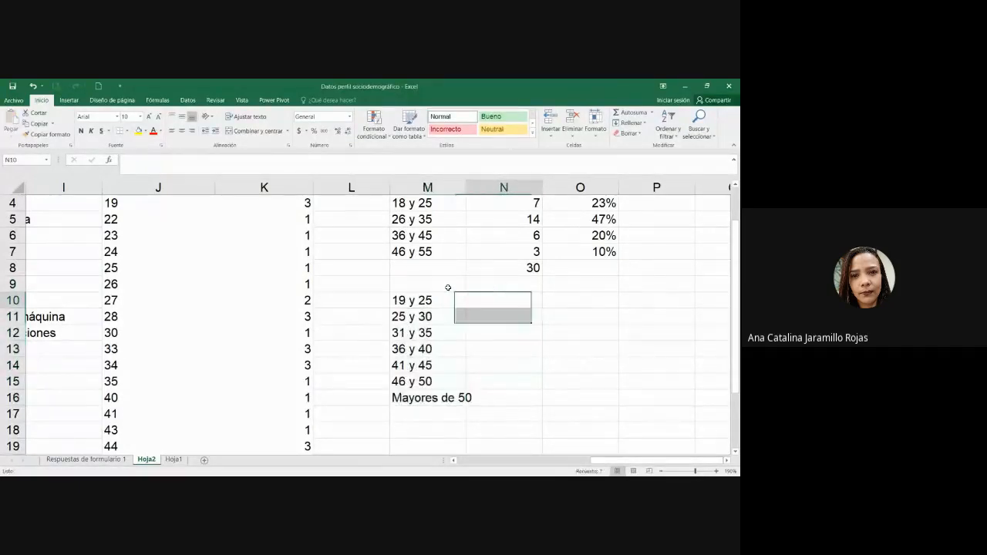
key(Up)
key(Up)
key(Up)
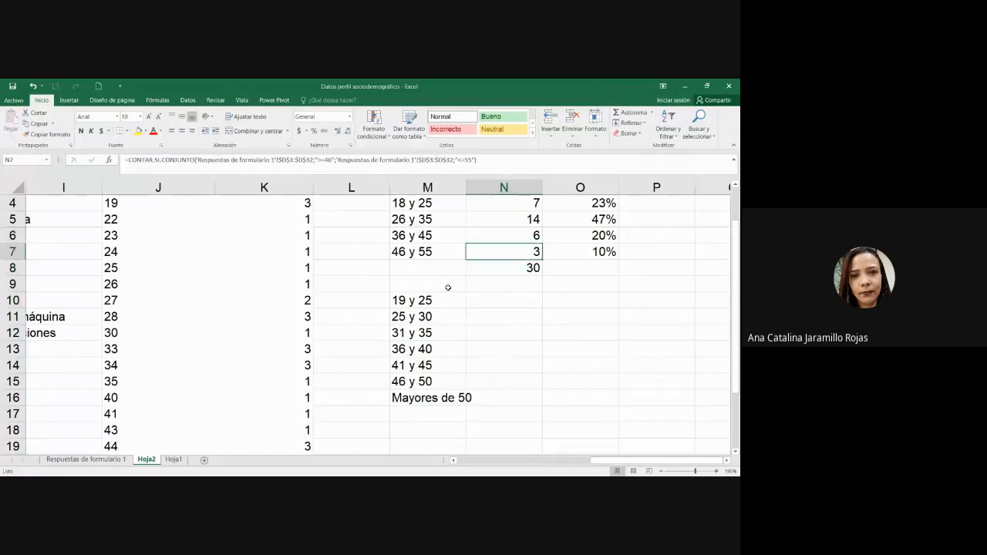
key(ctrl+c)
key(Down)
key(Down)
key(Down)
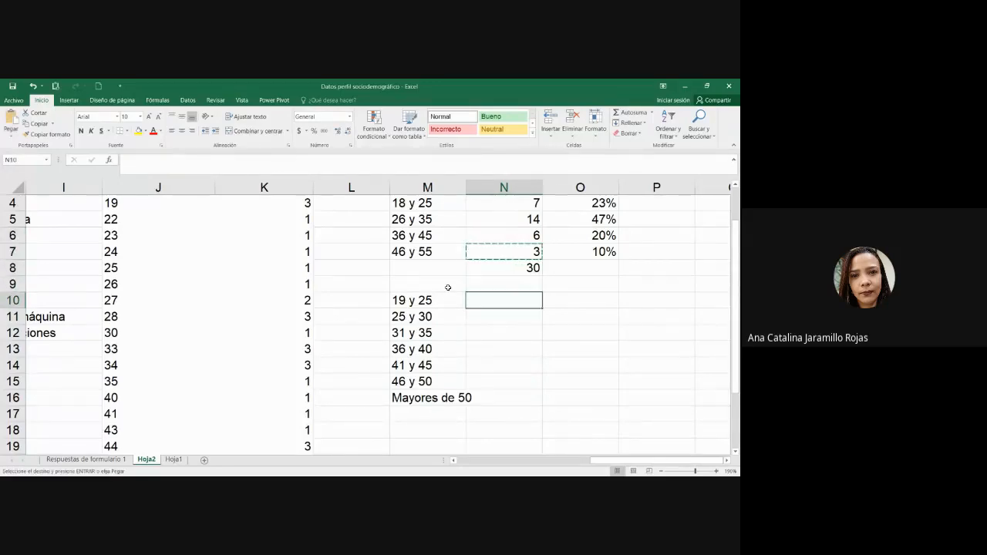
key(ctrl+v)
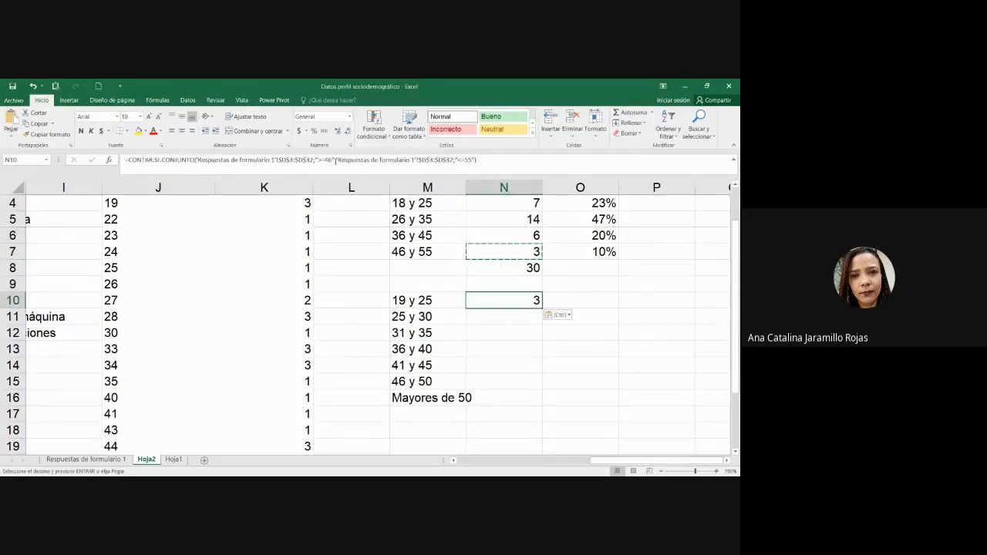
- Change the criteria of the formula in N10 to ">=19" and "<=25"
click(333, 162)
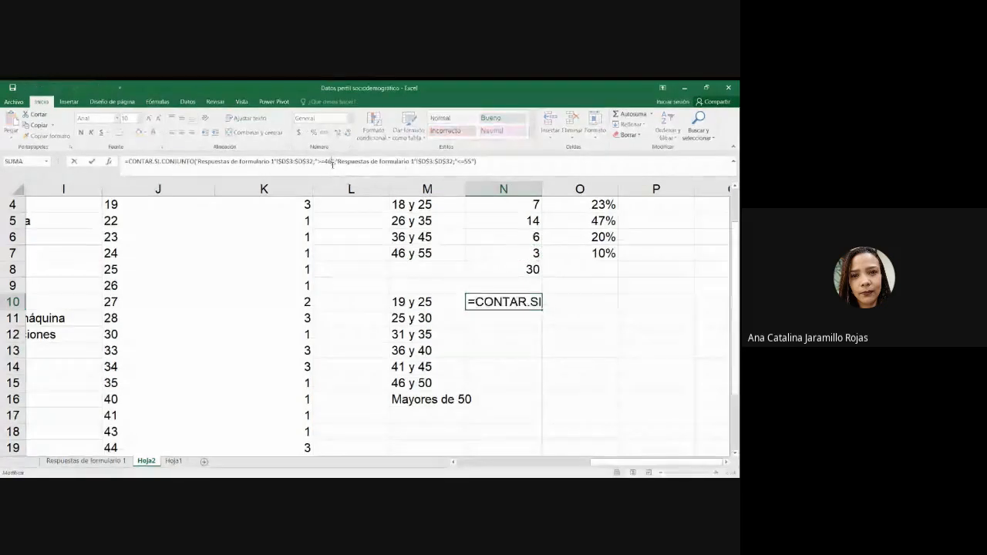
key(BackSpace)
key(BackSpace)
text(19)
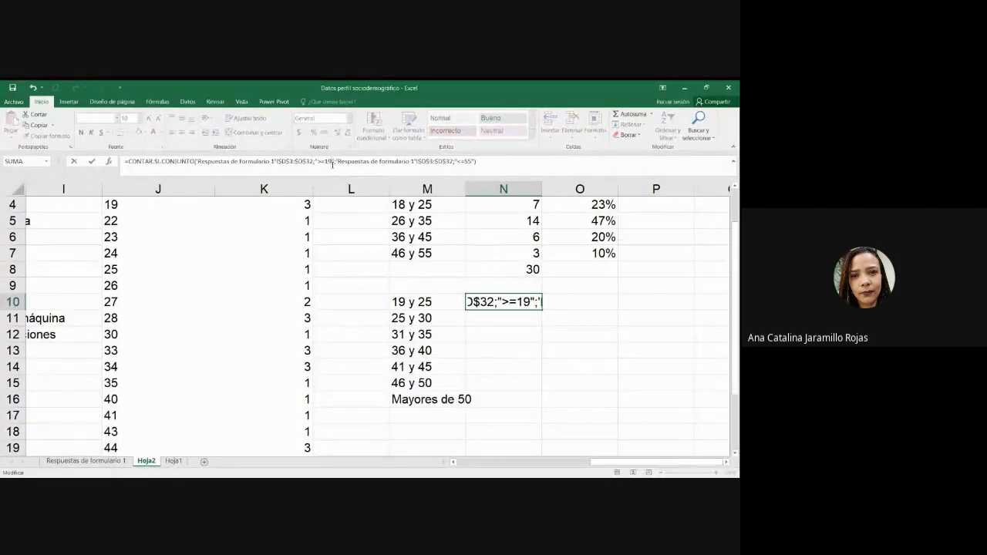
click(467, 161)
key(BackSpace)
text(2)
key(Return)
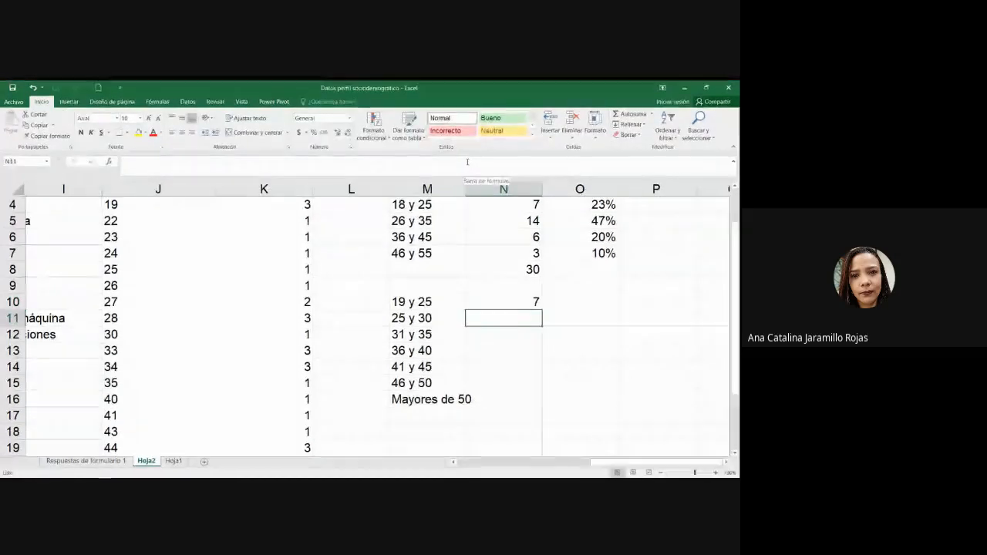
- Copy the age-count formula from N10 to N11 and set the font colour of N10:N16 to white
key(ctrl+c)
key(ctrl+v)
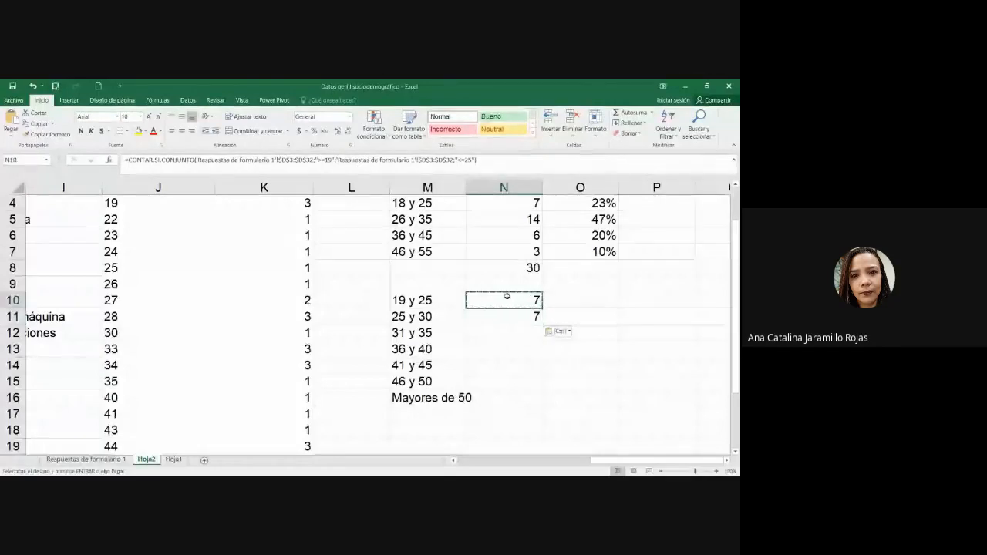
drag(503, 318, 502, 391)
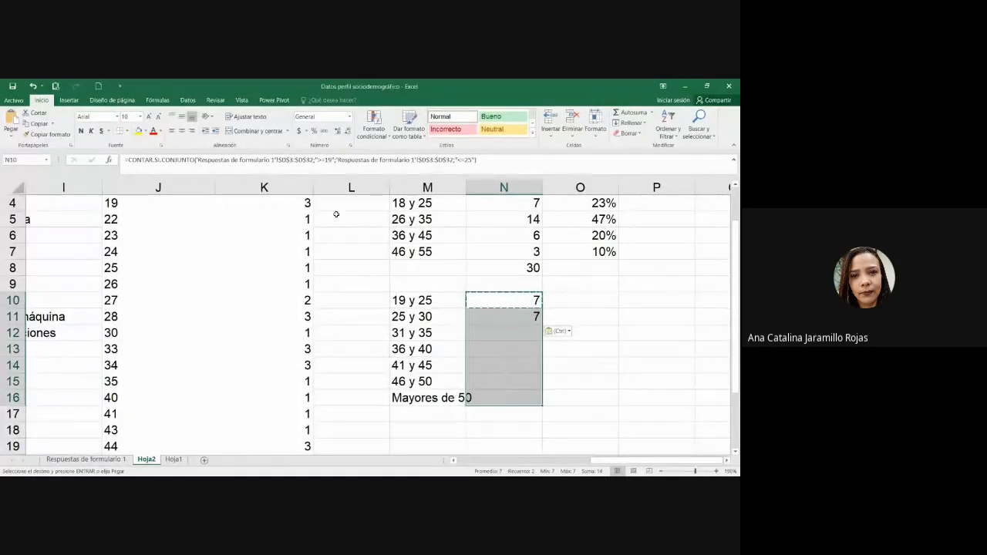
click(160, 131)
click(153, 163)
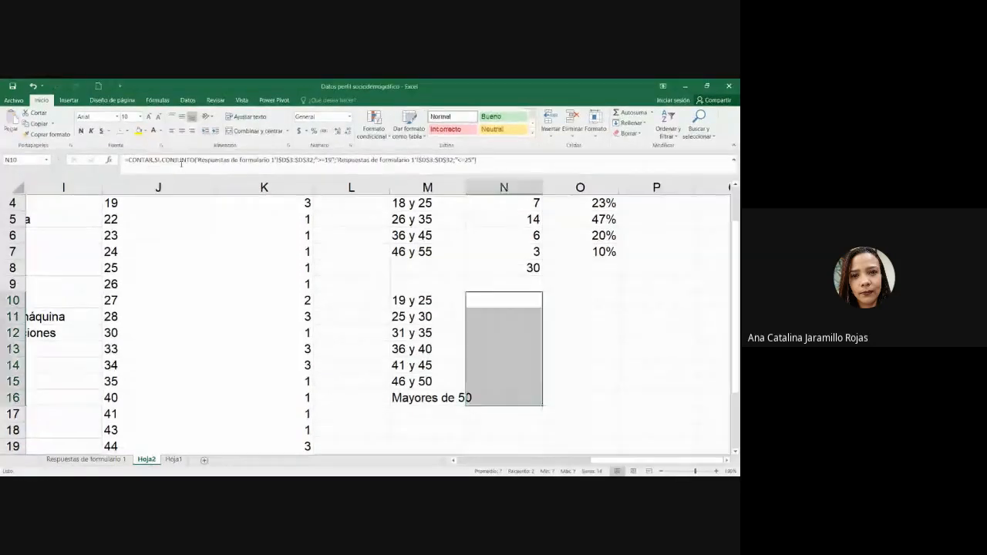
- Change the criteria of the formula in N11 to ">=25" and "<=30"
click(536, 321)
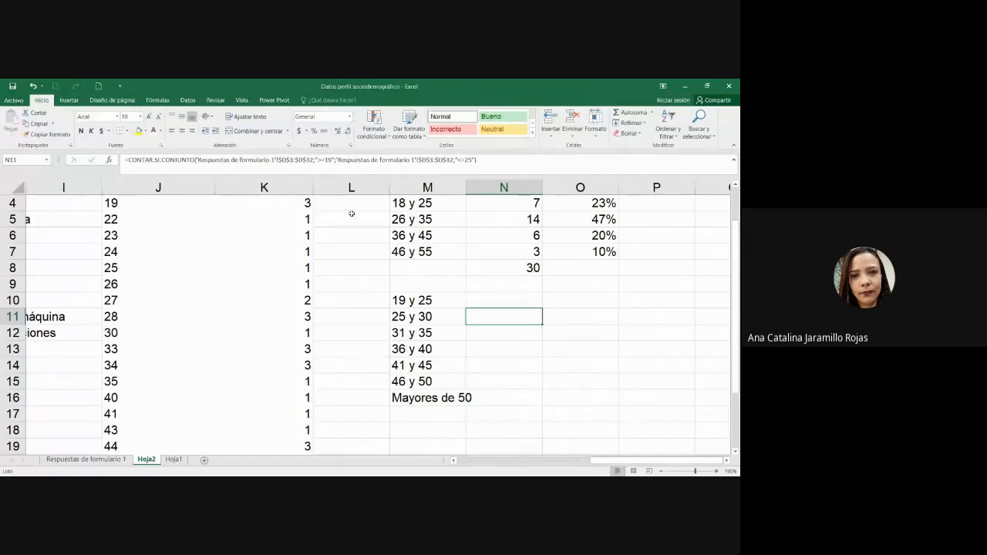
click(334, 160)
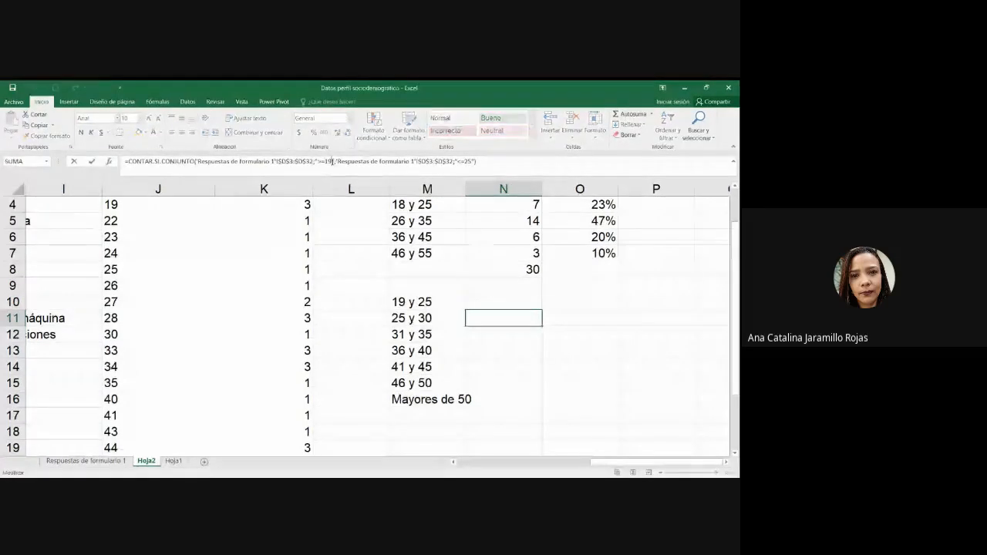
key(BackSpace)
key(BackSpace)
text(25)
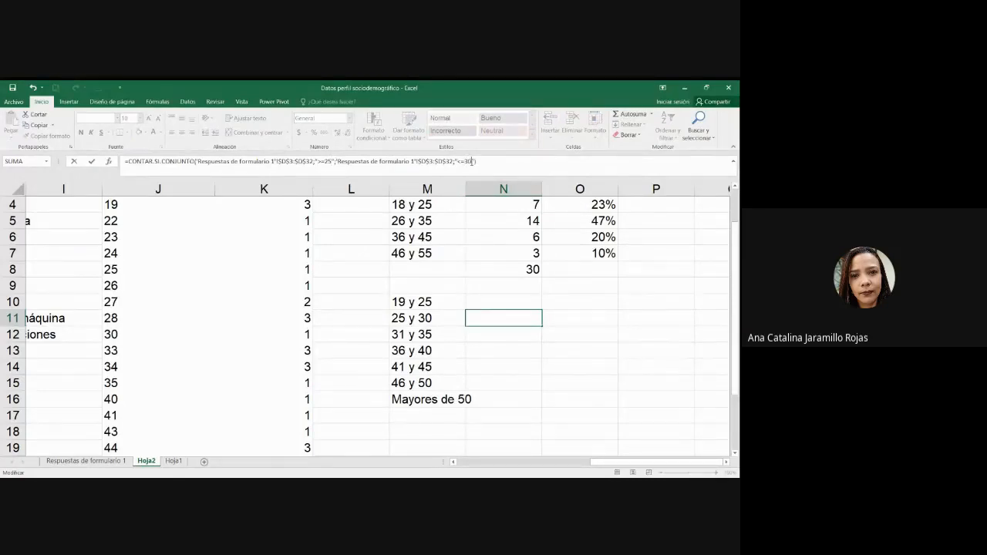
key(Return)
- Copy the formula from N11 to N12, beside the 31 y 35 range
key(Up)
key(ctrl+c)
key(Down)
key(ctrl+v)
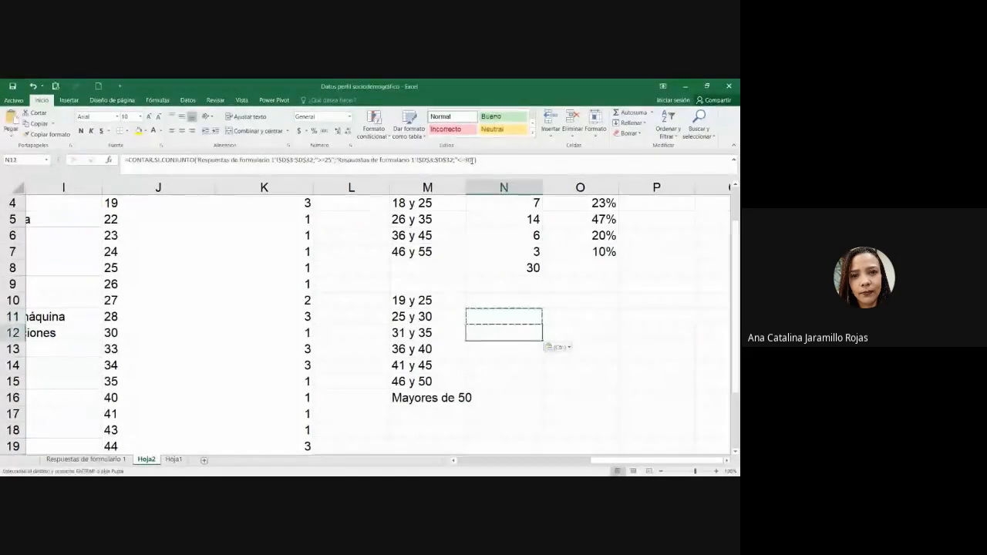
- Change the criteria of the formula in N12 to ">=31" and "<=35"
click(331, 161)
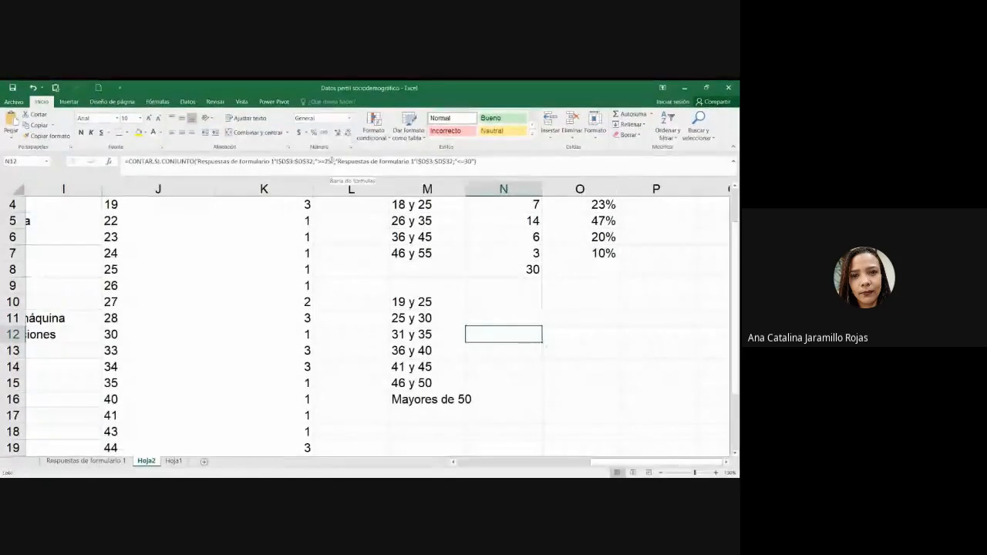
key(BackSpace)
key(BackSpace)
text(31)
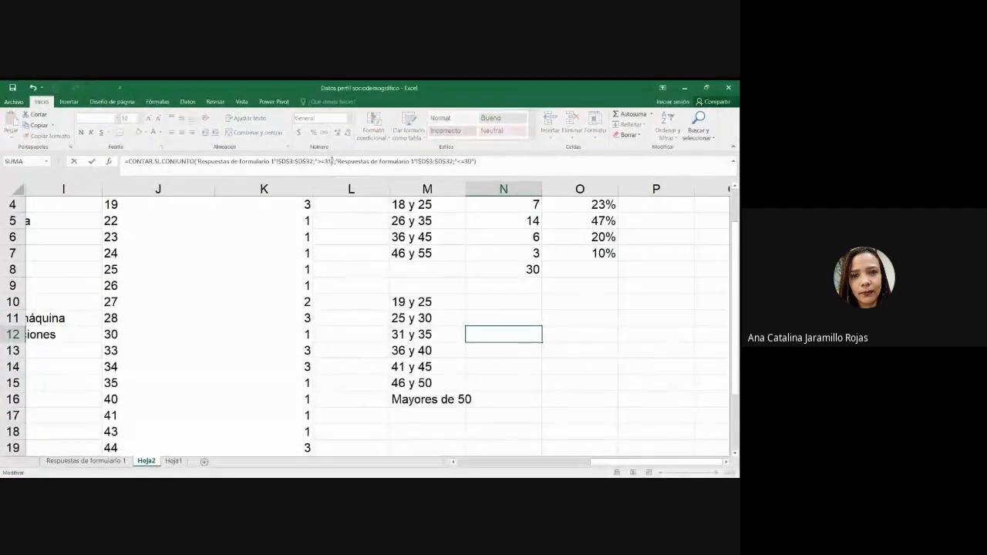
click(471, 161)
key(BackSpace)
text(5)
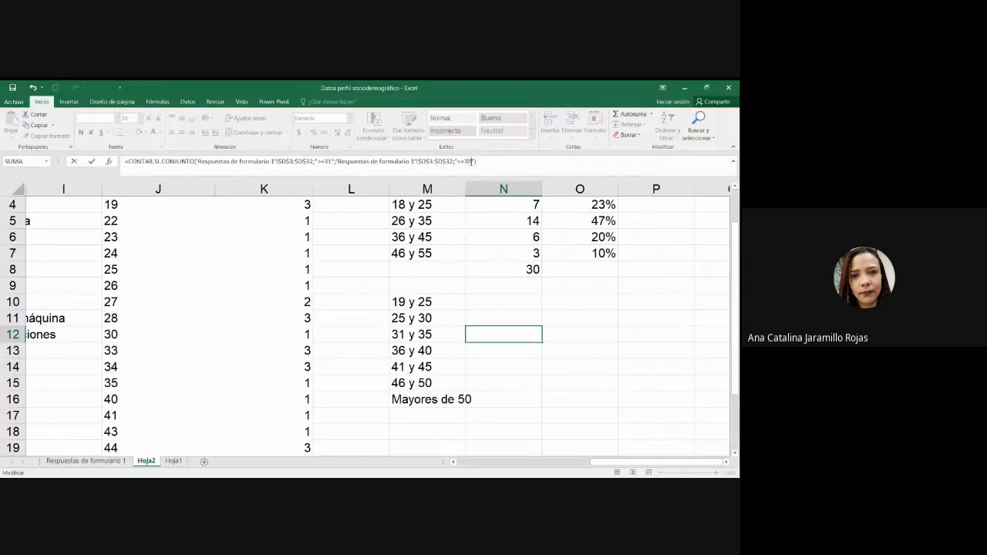
key(Return)
- Copy the formula from N12 to N13, beside the 36 y 40 range
key(Up)
key(ctrl+c)
key(Down)
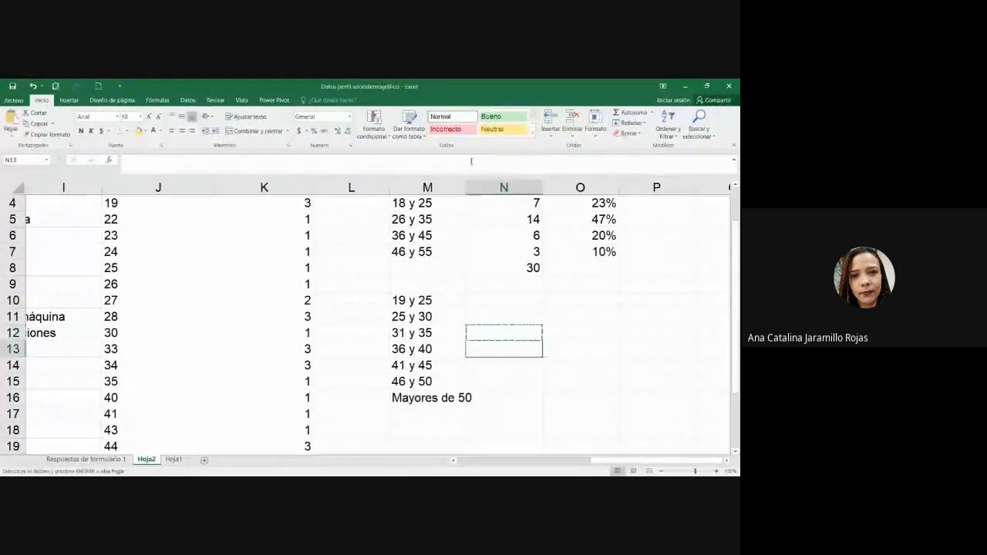
key(ctrl+v)
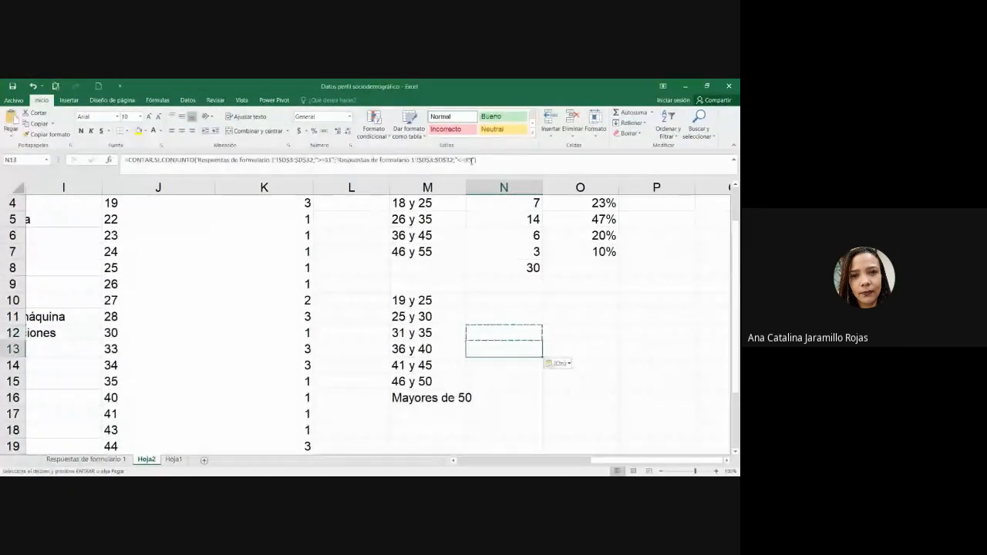
- Change the criteria of the formula in N13 to ">=36" and "<=40"
click(331, 167)
key(BackSpace)
text(6)
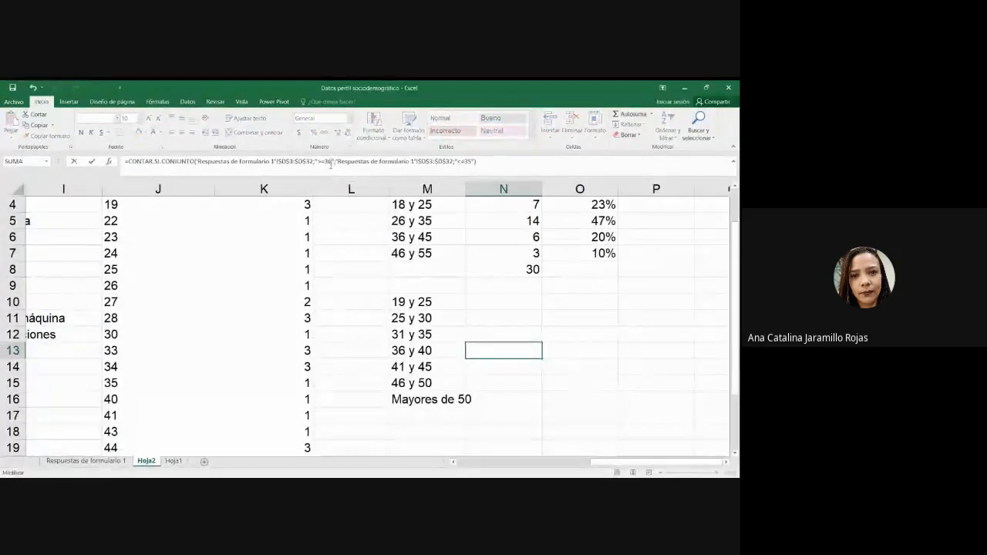
click(471, 161)
key(BackSpace)
key(BackSpace)
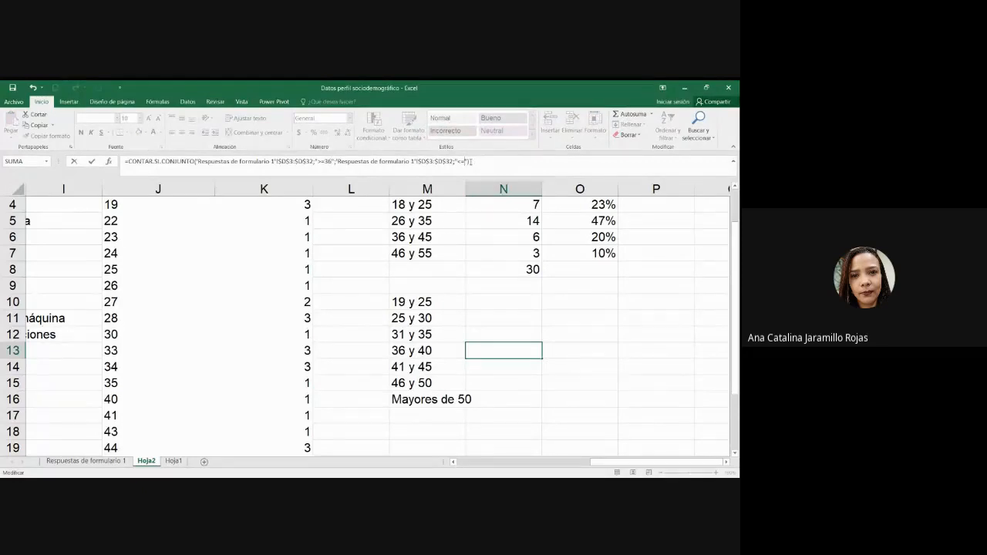
text(40)
key(ctrl+Return)
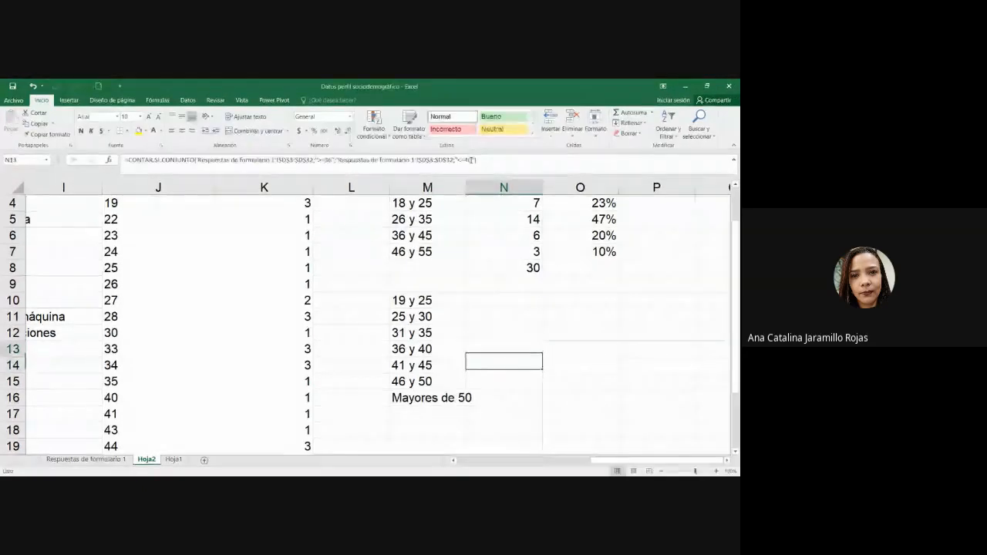
- Copy the formula from N13 to N14, beside the 41 y 45 range
key(ctrl+c)
key(Down)
key(ctrl+v)
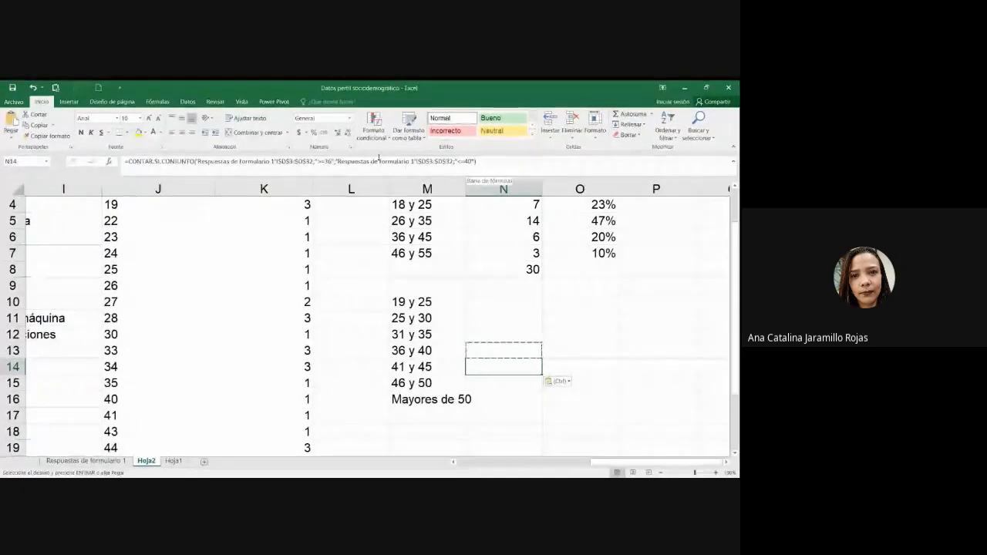
key(Escape)
- Change the criteria of the formula in N14 to ">=41" and "<=45"
click(331, 160)
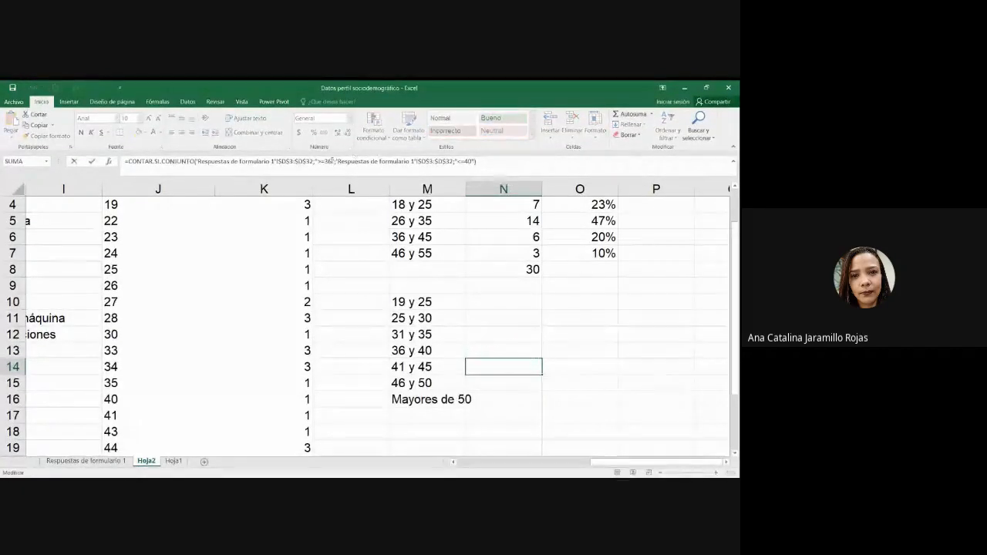
key(BackSpace)
key(BackSpace)
text(41)
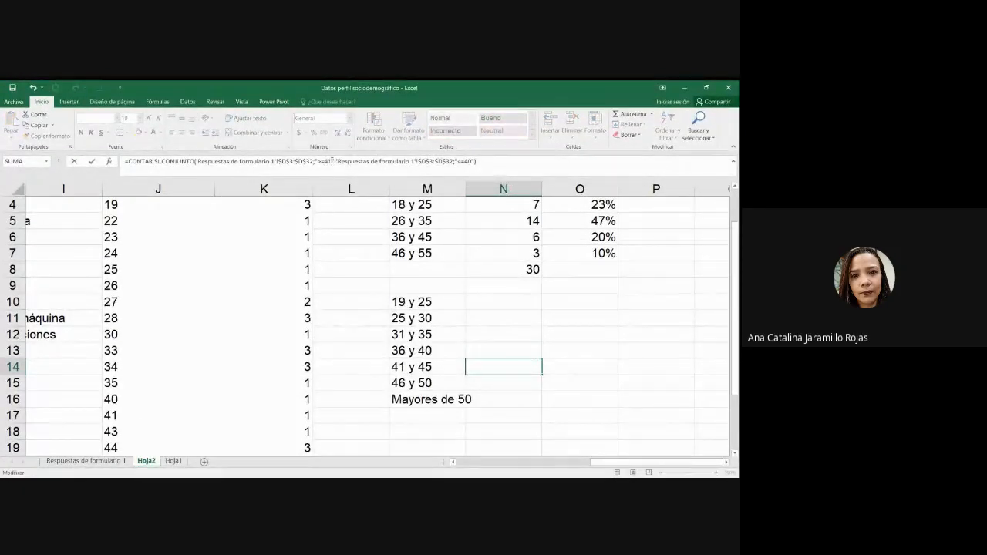
click(471, 161)
key(BackSpace)
text(5)
key(Return)
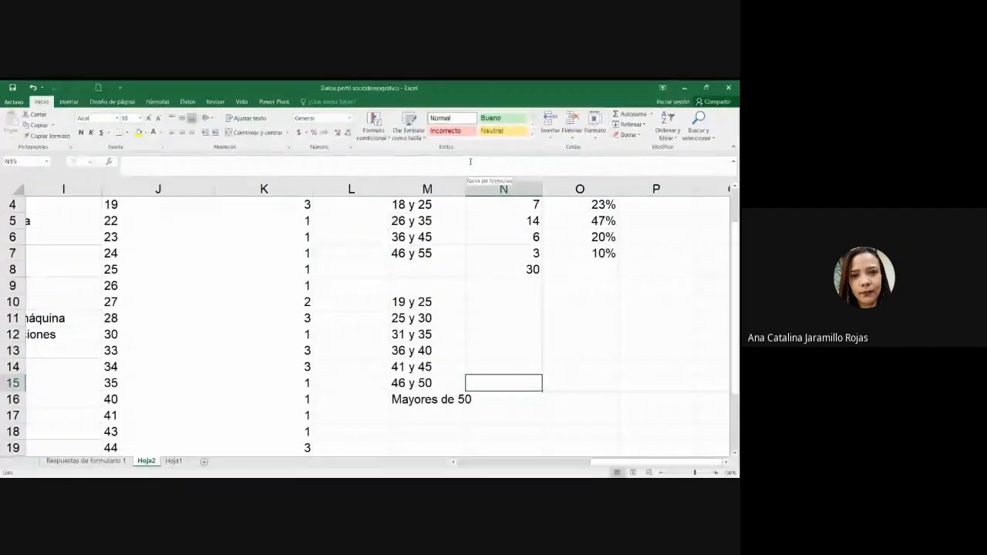
- Copy the formula from N14 to N15, beside the 46 y 50 range
click(480, 368)
key(ctrl+c)
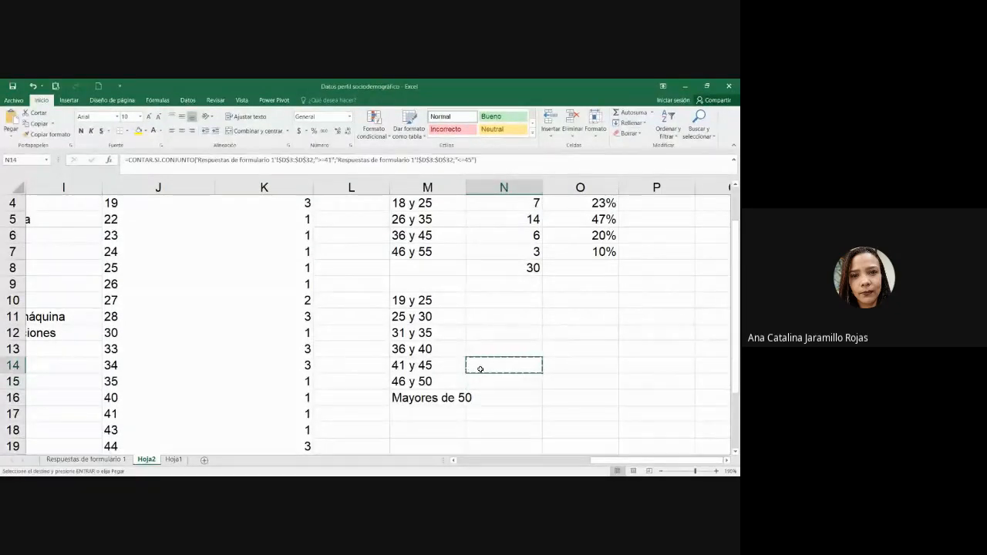
key(Down)
key(ctrl+v)
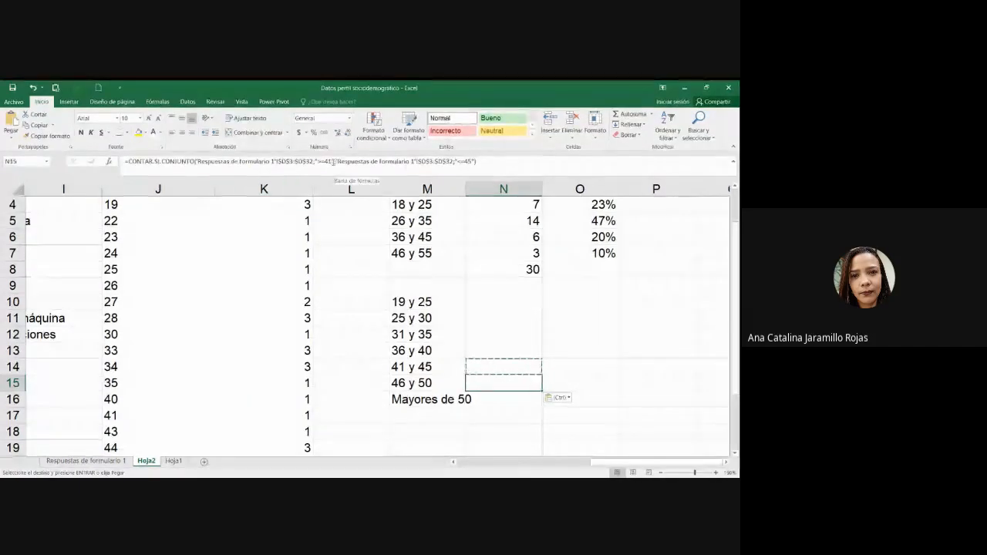
- Change the criteria of the formula in N15 to ">=46" and "<=50"
click(333, 161)
key(BackSpace)
text(6)
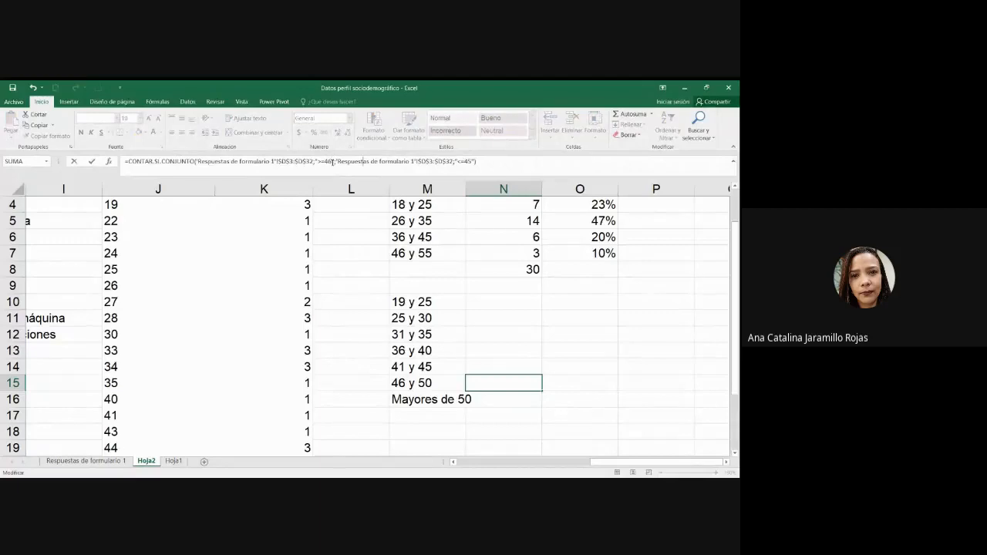
key(ctrl+Right)
key(ctrl+Right)
key(ctrl+Right)
key(ctrl+Right)
key(Right)
key(Delete)
text(0)
key(Return)
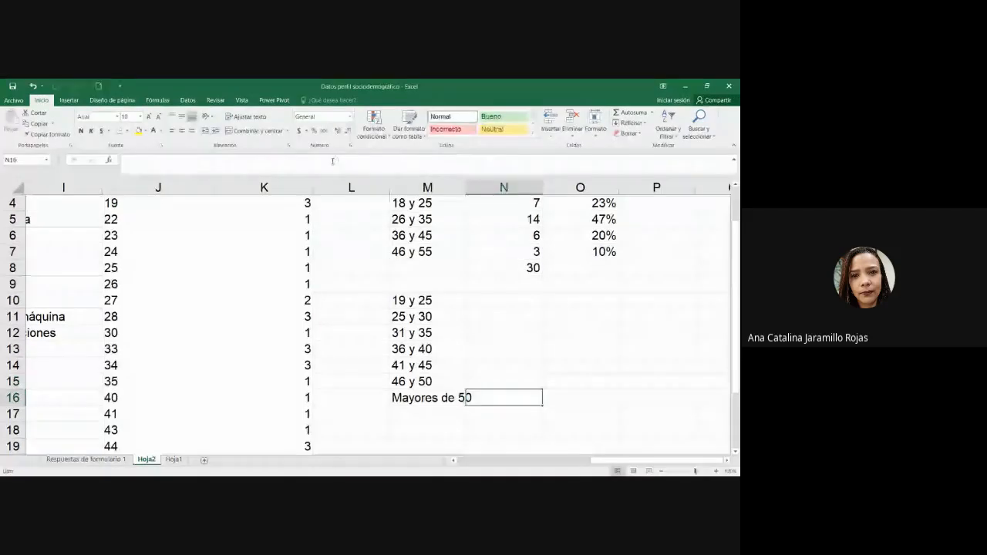
- Copy the formula from N15 to N16, beside the Mayores de 50 range
key(Up)
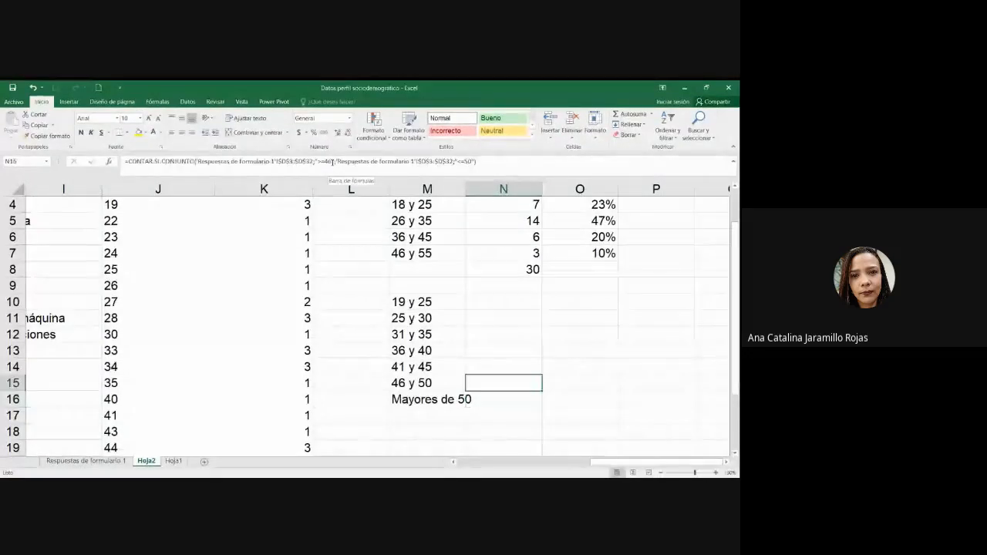
key(ctrl+c)
key(Down)
key(ctrl+v)
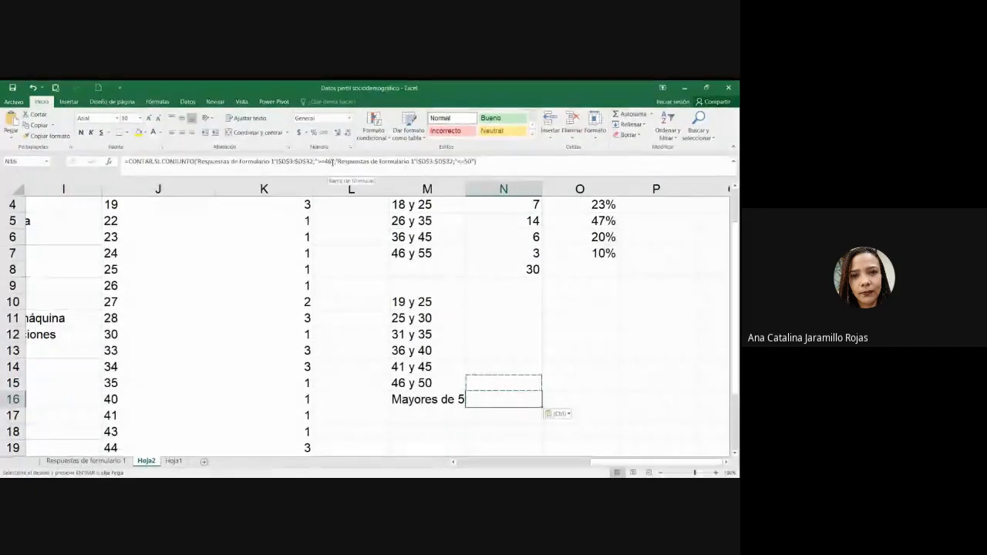
- Change the first criterion of the formula in N16 to ">50" and remove its second range and criterion
click(325, 161)
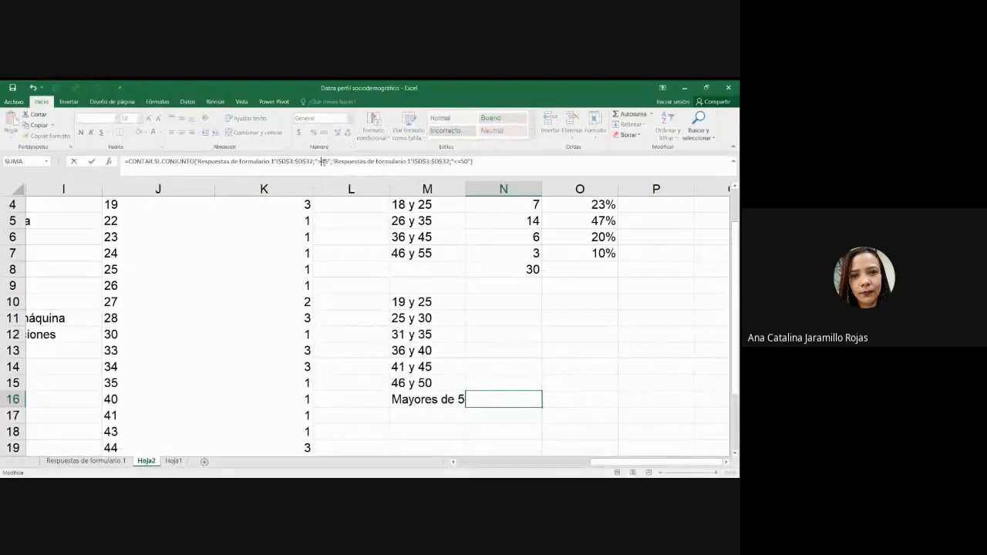
key(Delete)
key(Delete)
text(5)
key(ctrl+shift+Right)
key(ctrl+shift+Right)
key(ctrl+shift+Right)
key(ctrl+shift+Right)
key(ctrl+shift+Right)
key(ctrl+shift+Right)
key(ctrl+shift+Right)
key(ctrl+shift+Right)
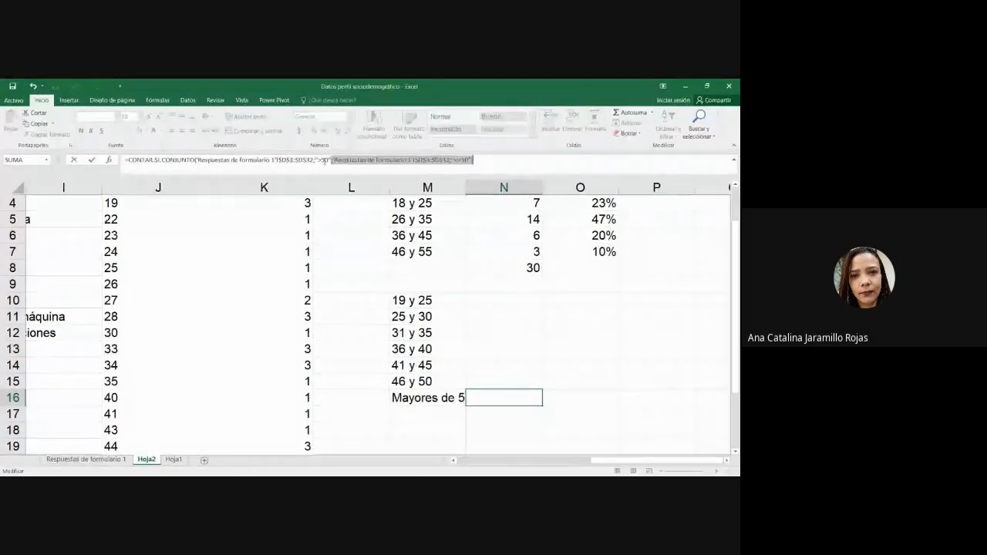
key(Delete)
key(Return)
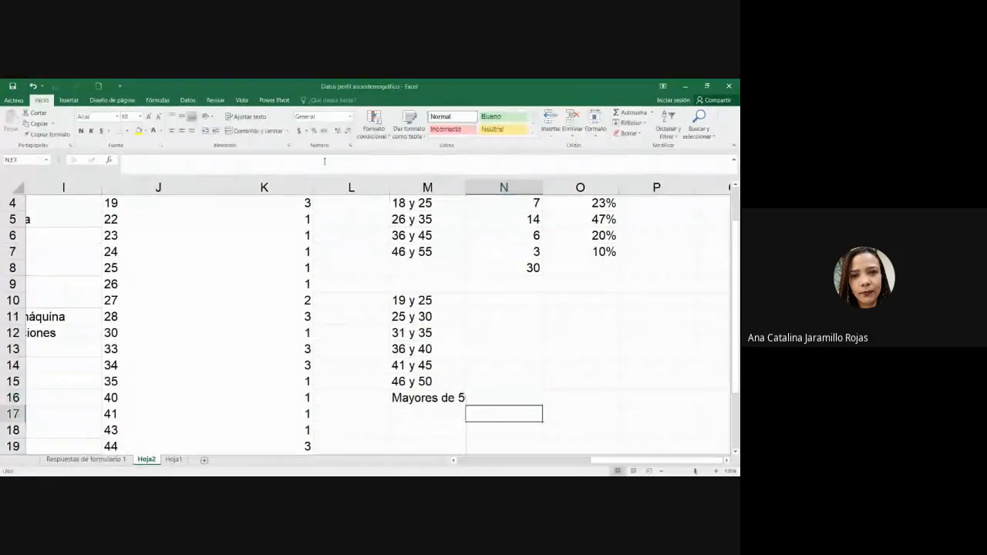
- Select the counts in N10:N16 to check their sum against the number of respondents
key(Up)
key(shift+Up)
key(shift+Up)
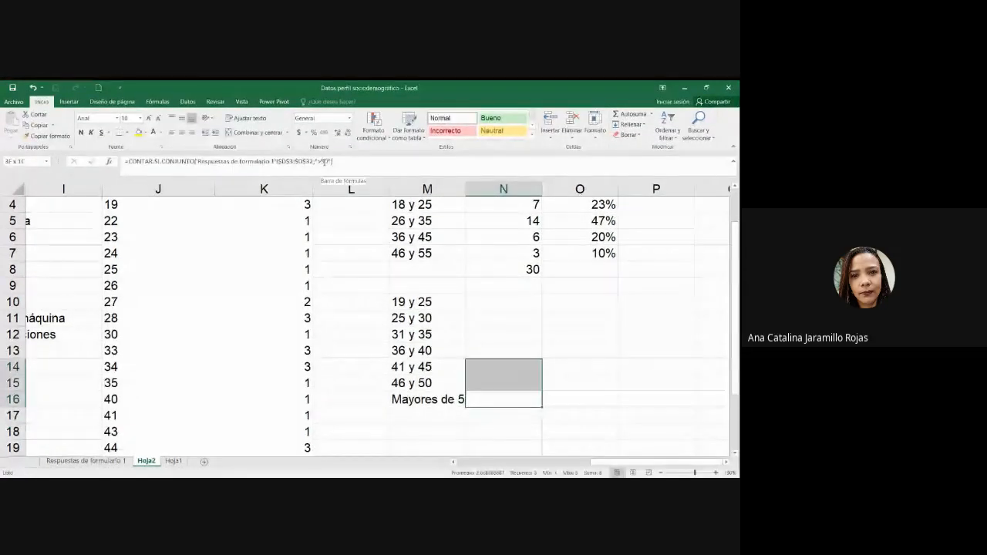
key(shift+Up)
key(shift+Up)
key(shift+Up)
key(shift+Up)
key(Down)
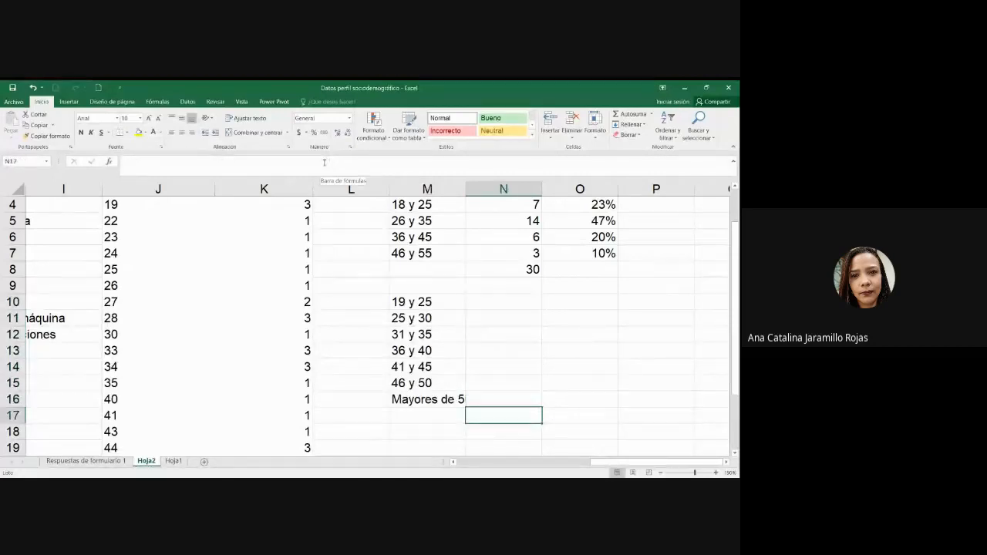
key(Up)
key(shift+Up)
key(shift+Up)
key(shift+Up)
key(shift+Up)
key(shift+Up)
key(shift+Up)
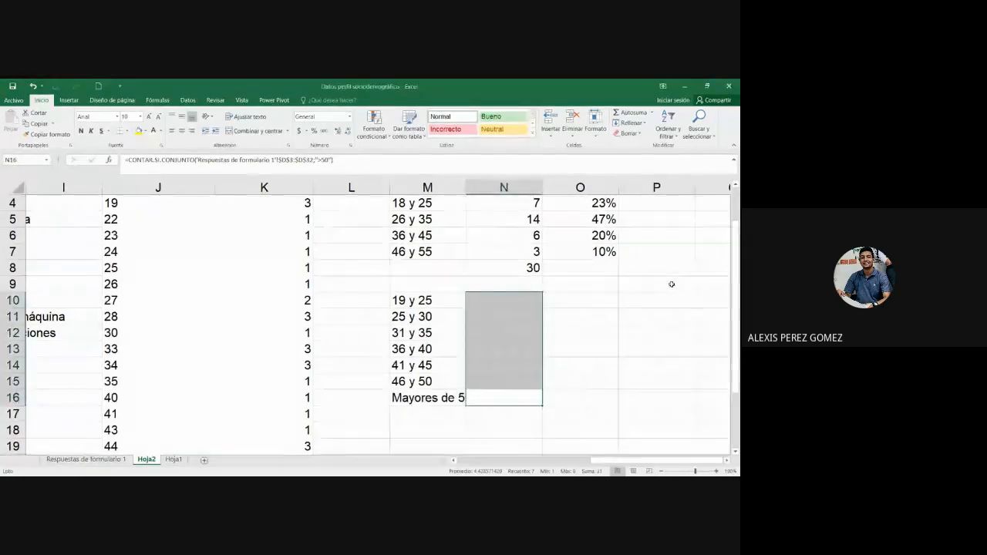
- Check the formulas in N10 and N11 for overlapping limits and change the age range label in M11 to 26 y 30
click(642, 314)
key(Left)
key(Left)
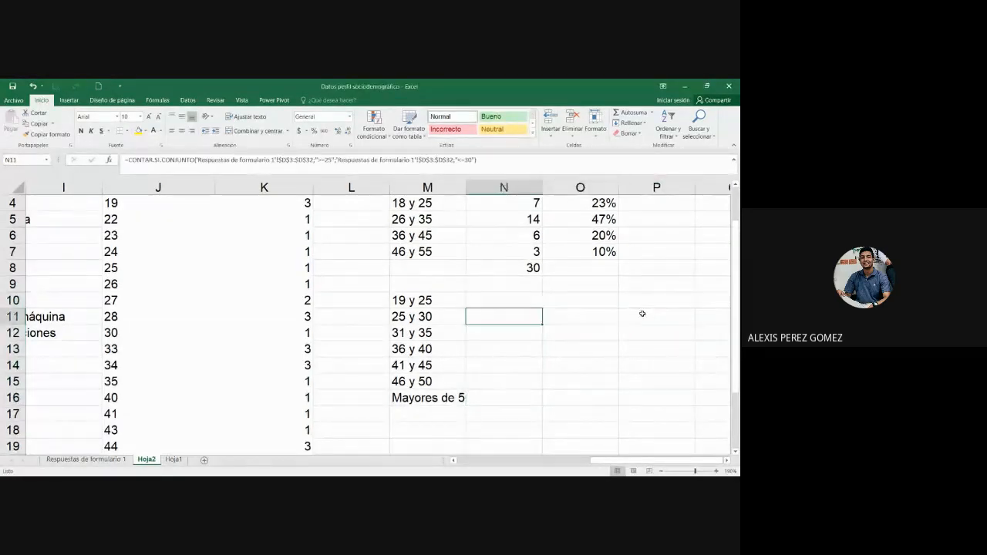
key(Up)
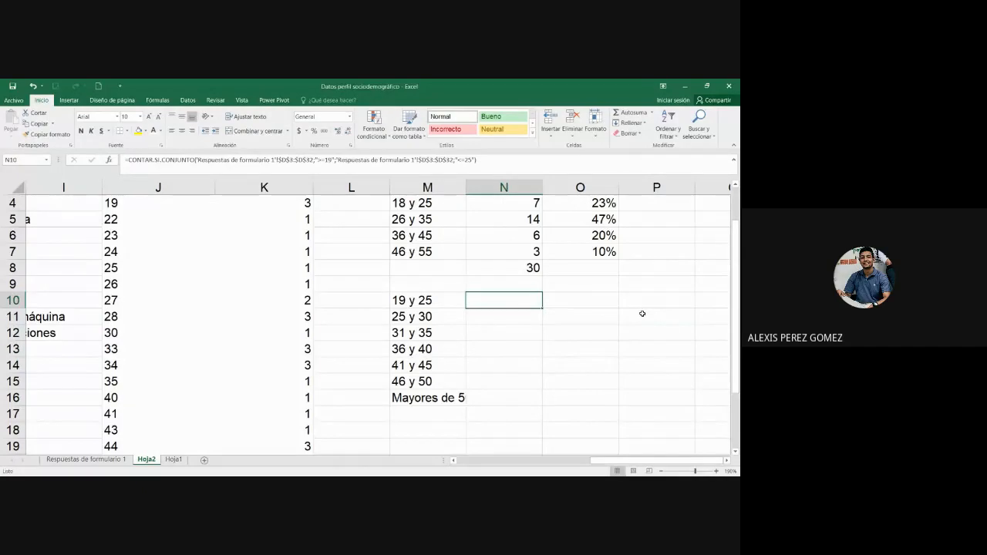
key(Down)
key(Left)
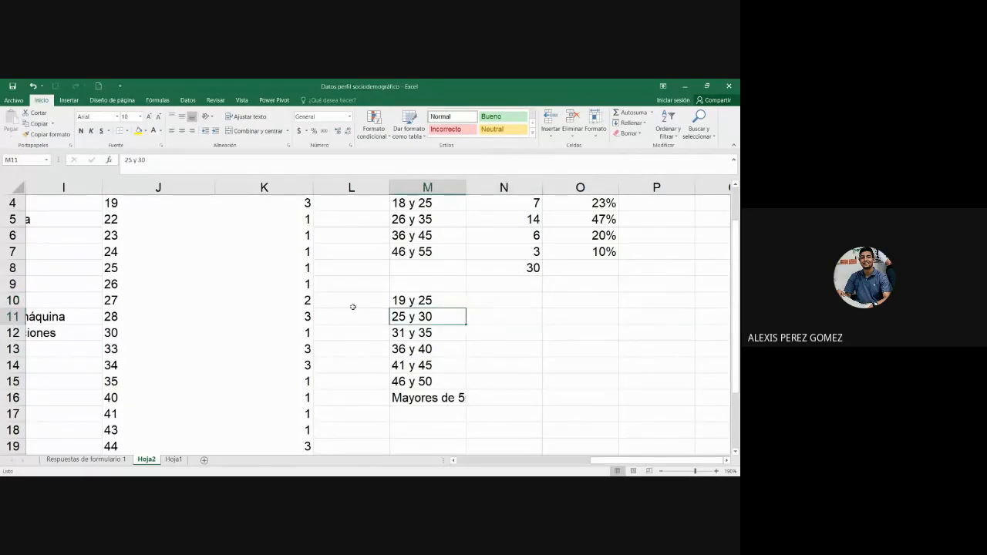
click(129, 164)
key(BackSpace)
text(6)
key(Return)
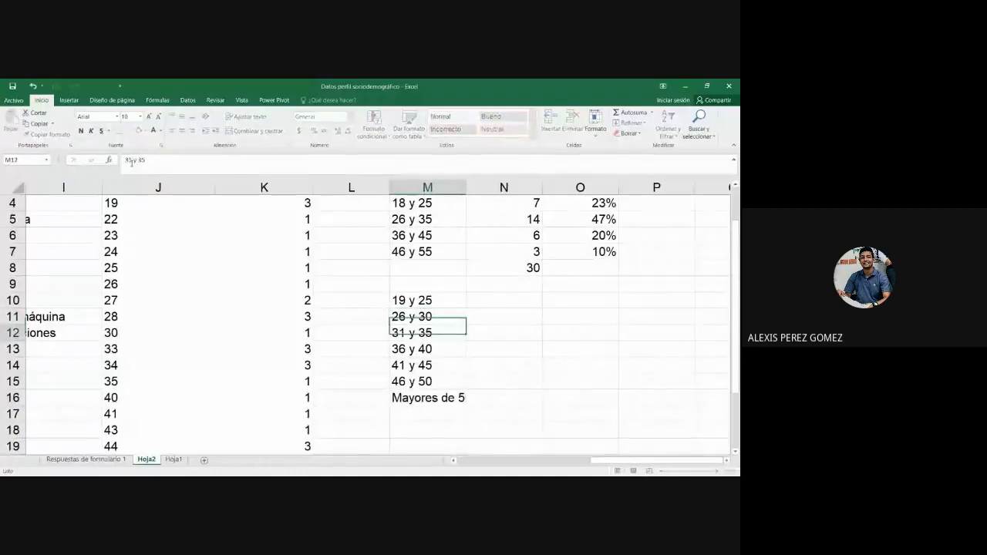
- Change the first criterion of the formula in N11 to ">=26" and check the limits in the N12 formula
key(Up)
key(Right)
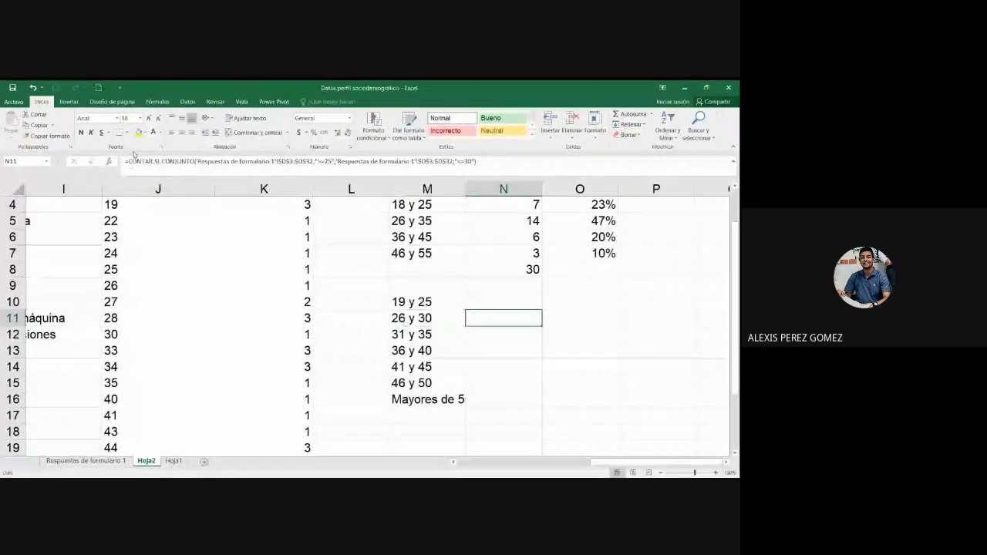
click(332, 160)
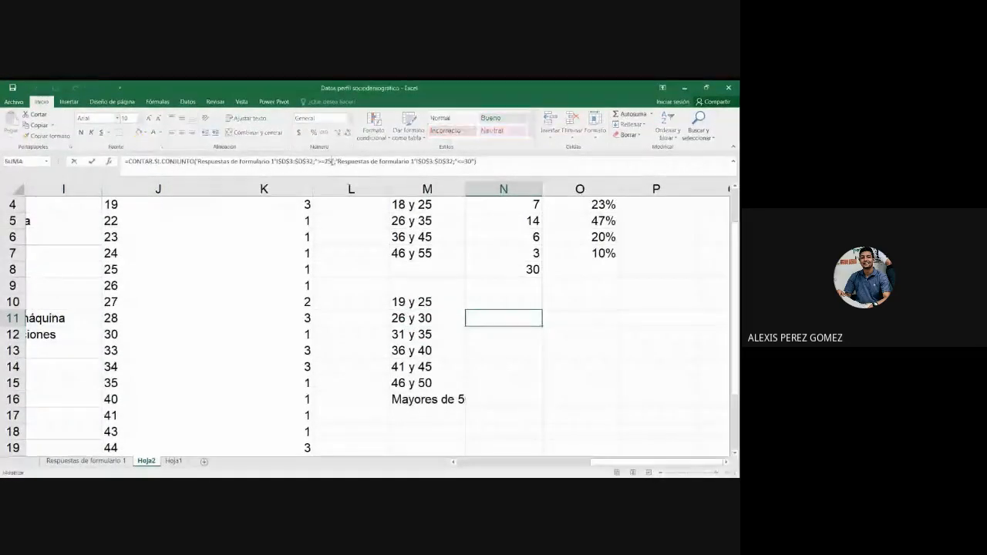
key(BackSpace)
text(6)
key(Return)
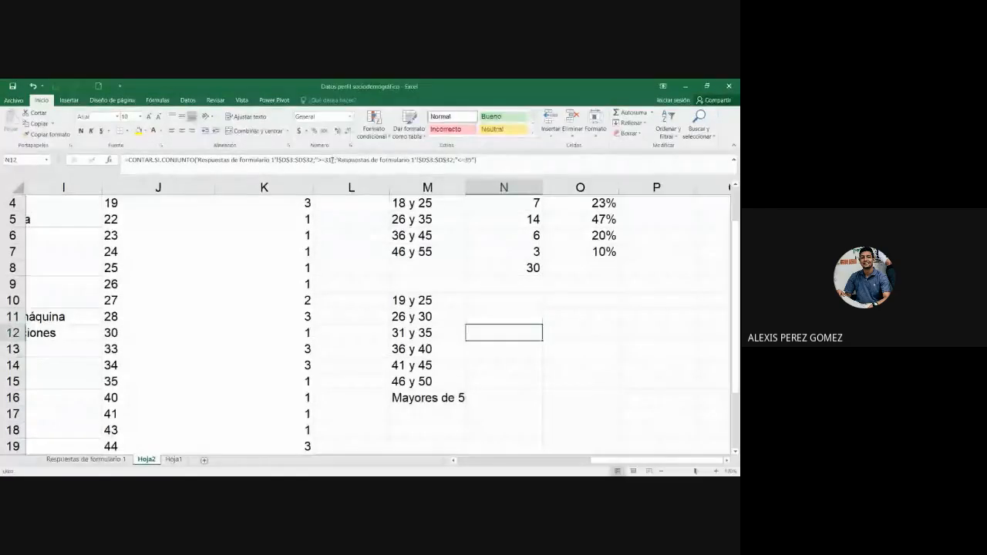
click(332, 160)
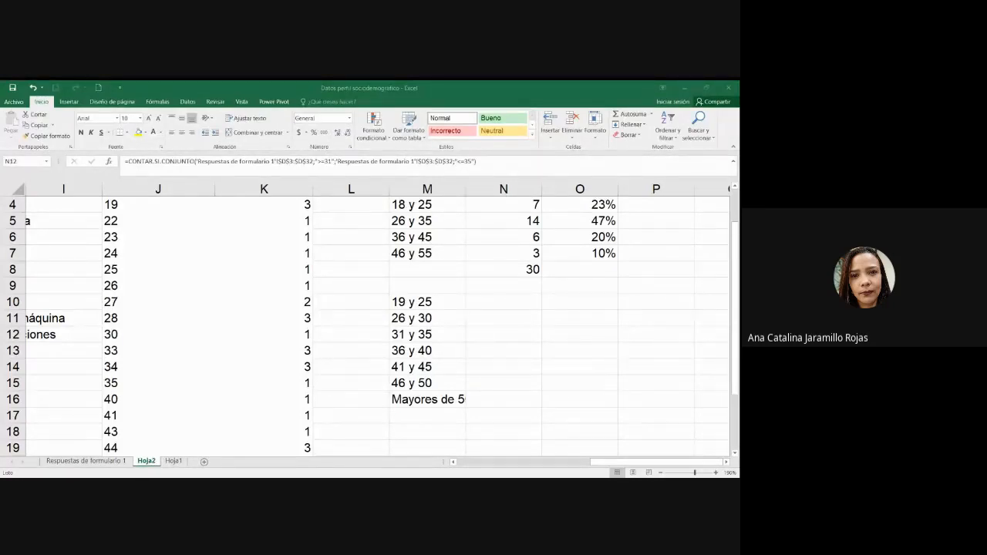
key(Escape)
- Review the age range labels in M10:M16 one by one for overlapping limits
key(Left)
key(Up)
key(Up)
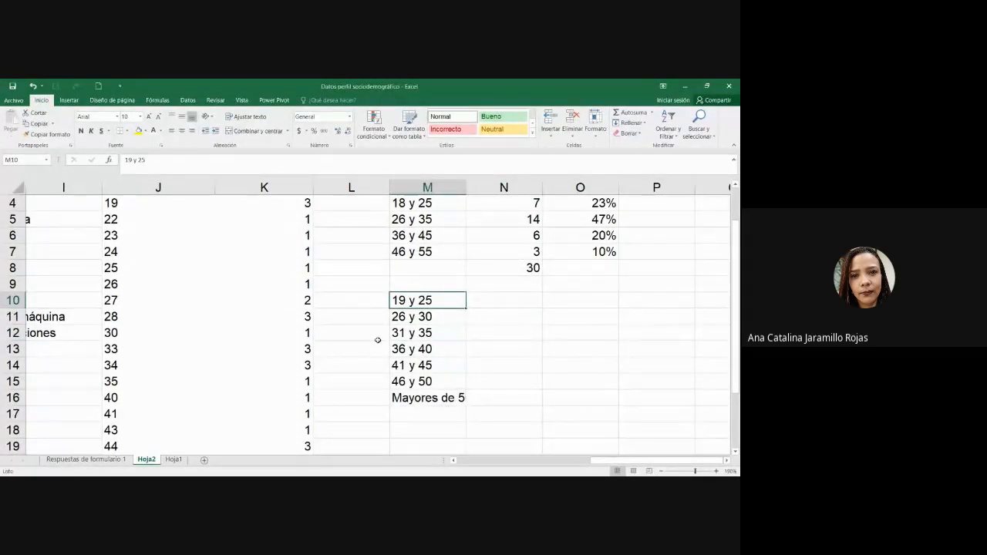
key(Down)
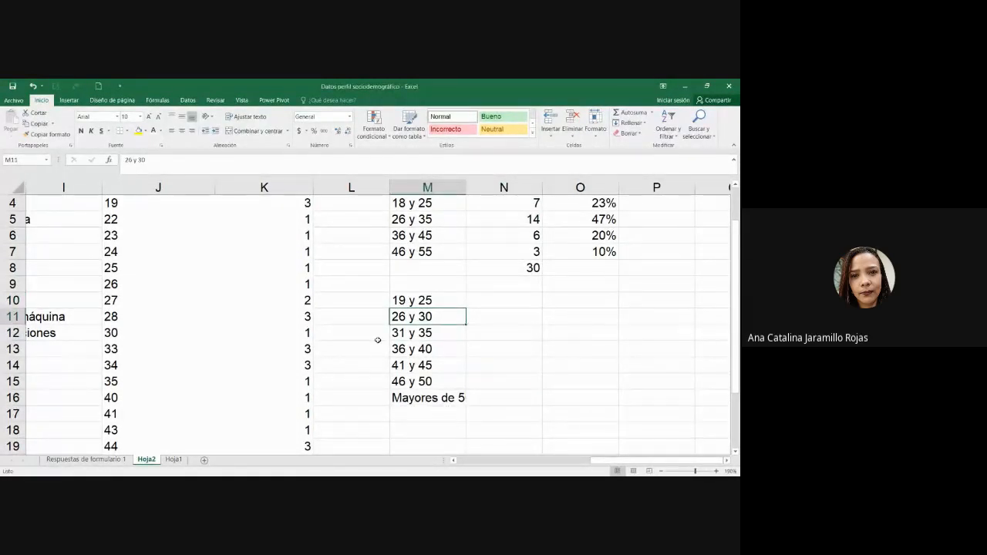
key(Up)
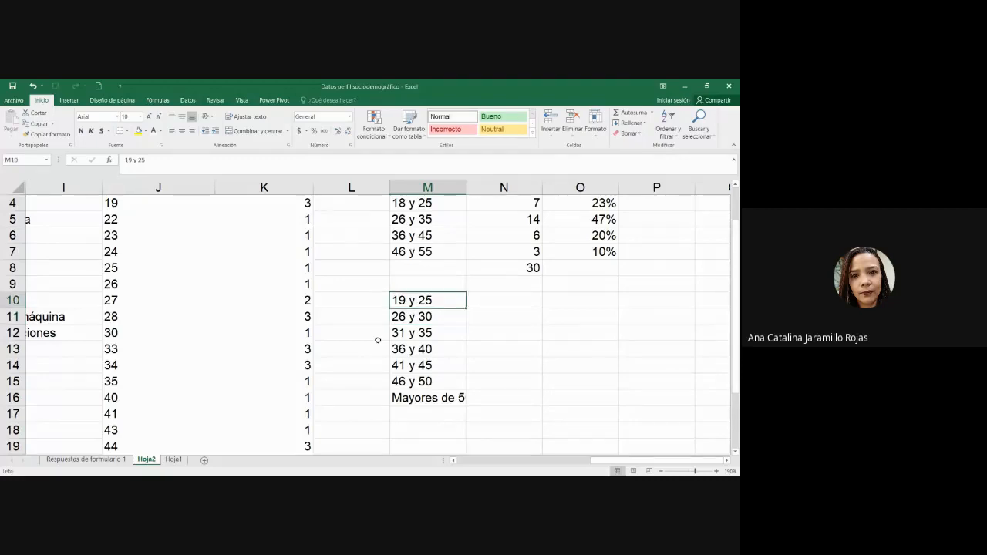
key(Down)
key(Down)
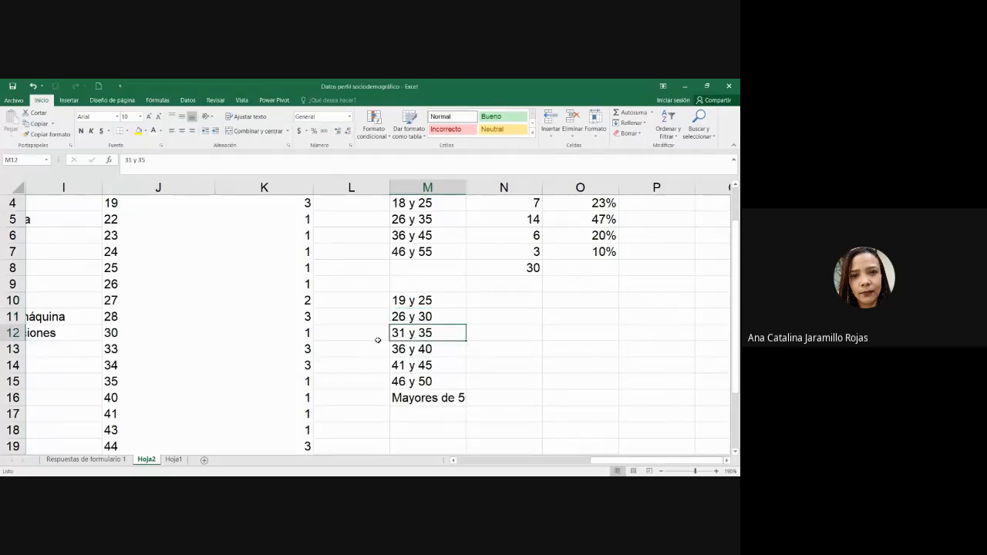
key(Down)
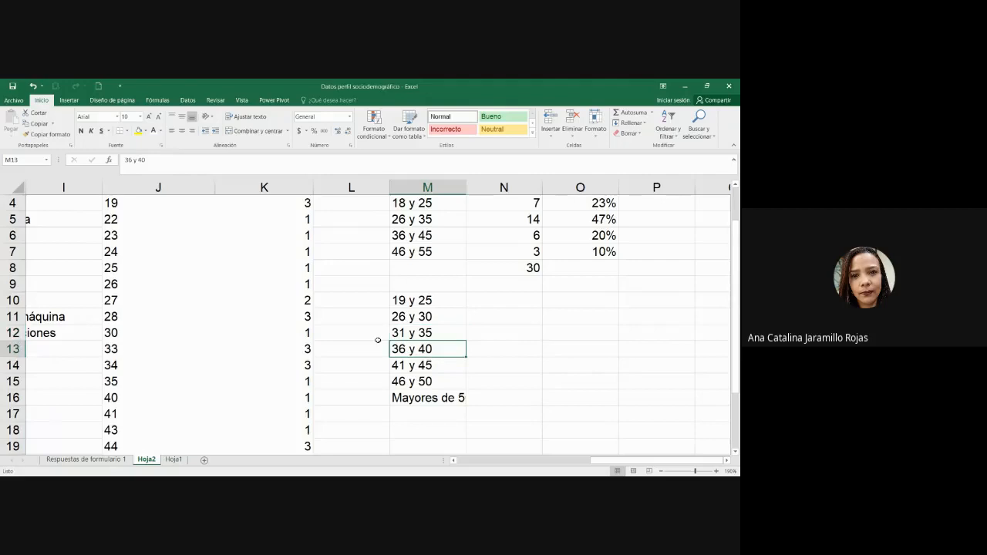
key(Down)
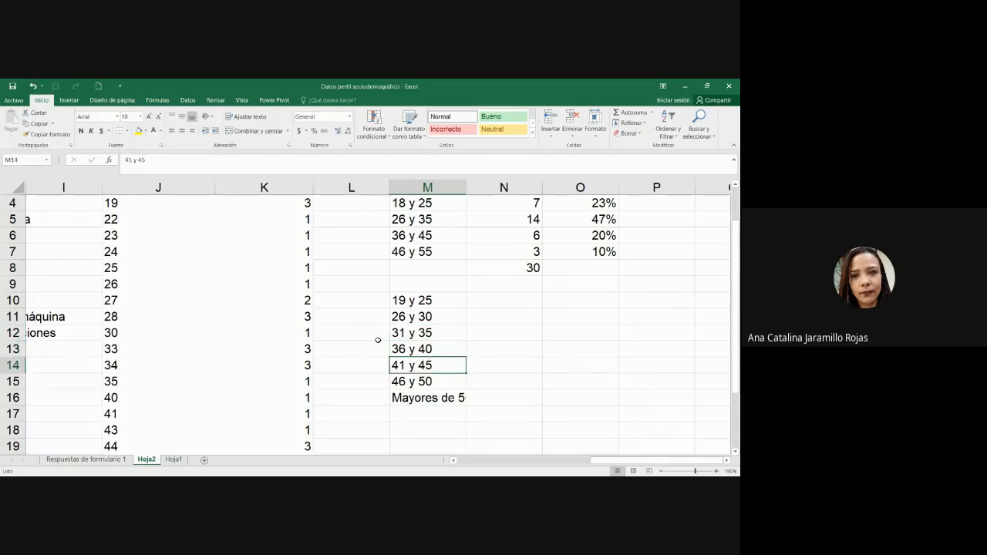
key(Down)
key(Down)
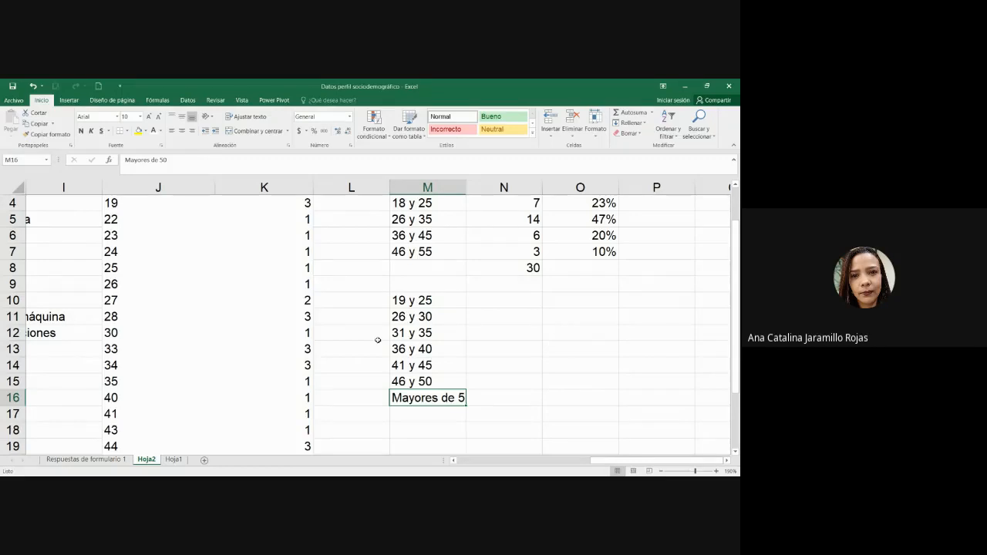
key(alt+Tab)
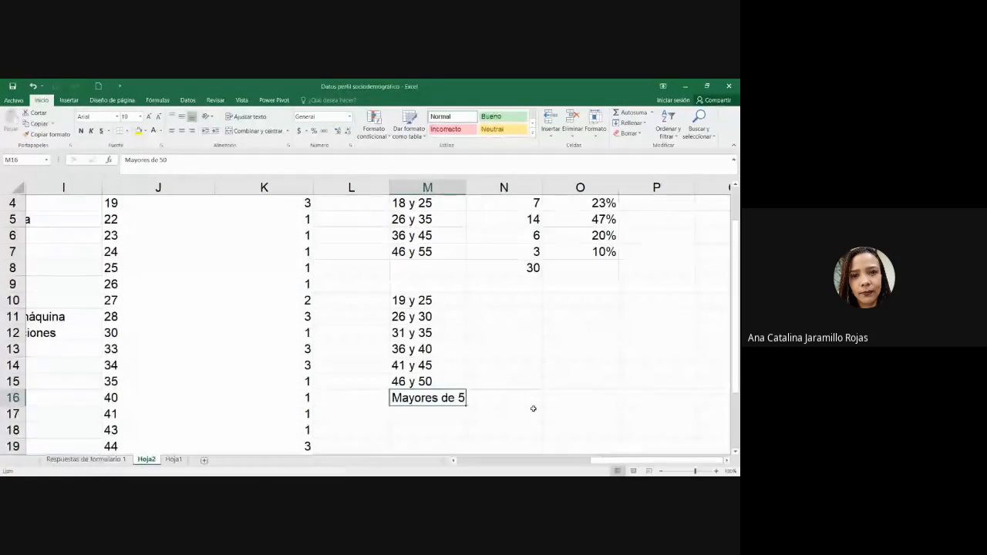
- Examine the CONTAR.SI.CONJUNTO formula in N4, beside the 18 y 25 range, without changing it
scroll(534, 431, up, 1)
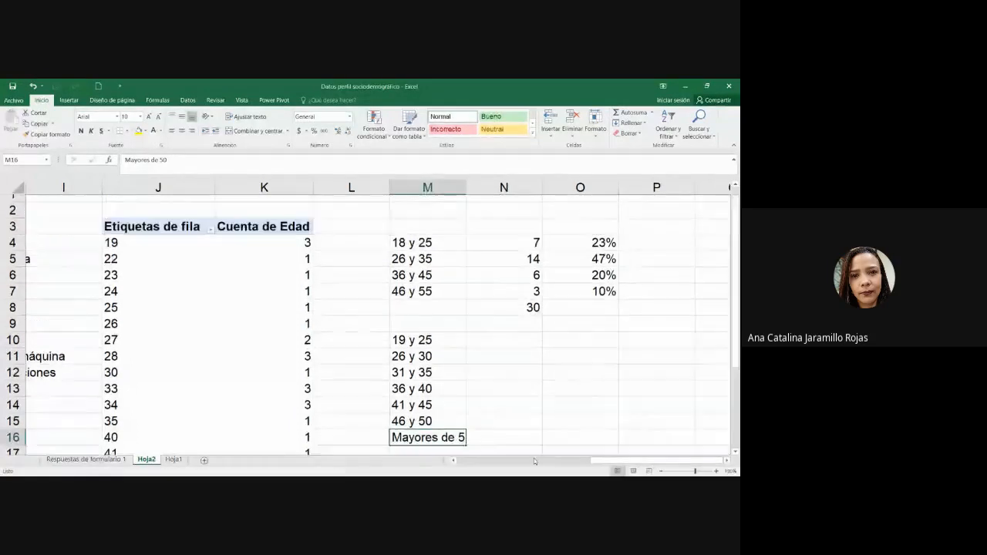
click(517, 249)
double_click(516, 249)
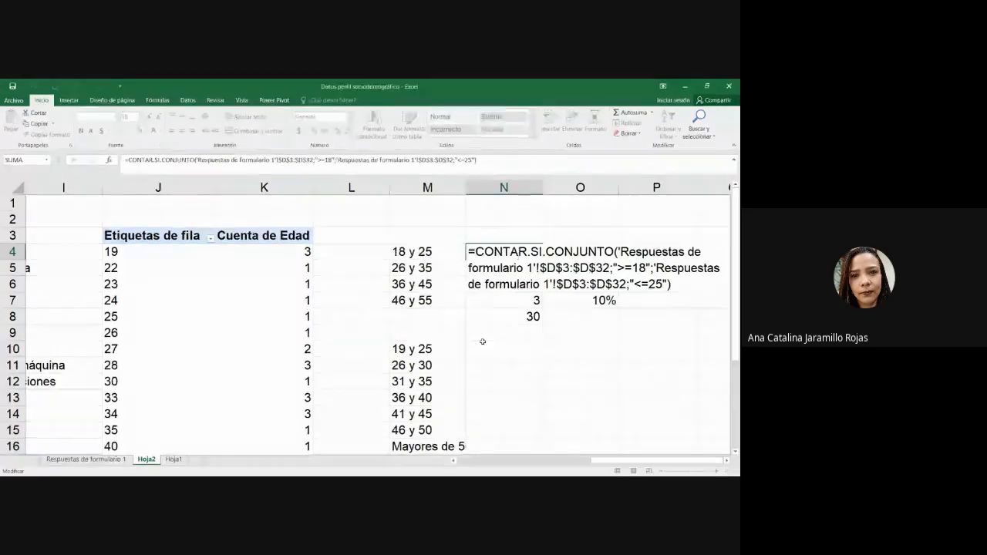
key(ctrl+Return)
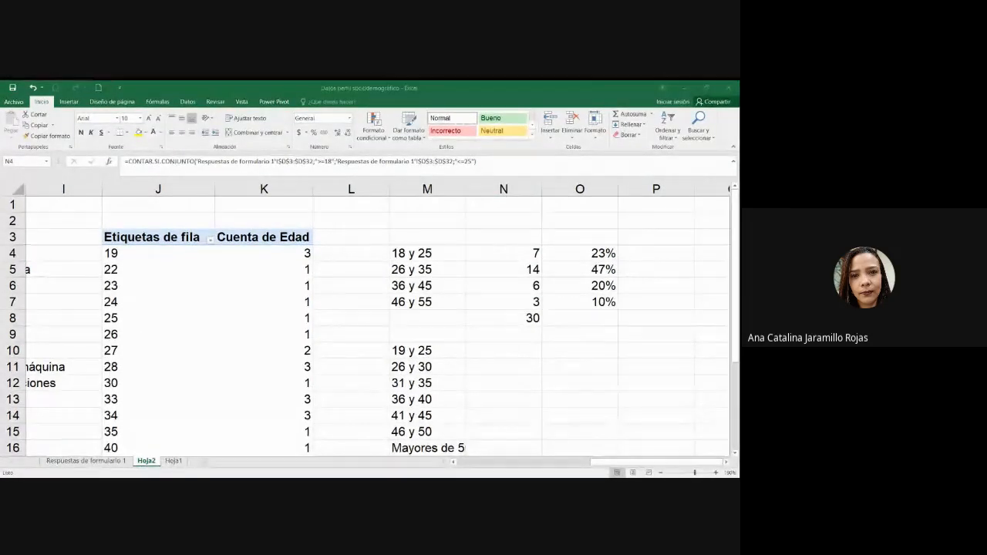
- Make the hidden counts in N10:N11 readable by setting their font colour to automatic black
drag(481, 349, 483, 363)
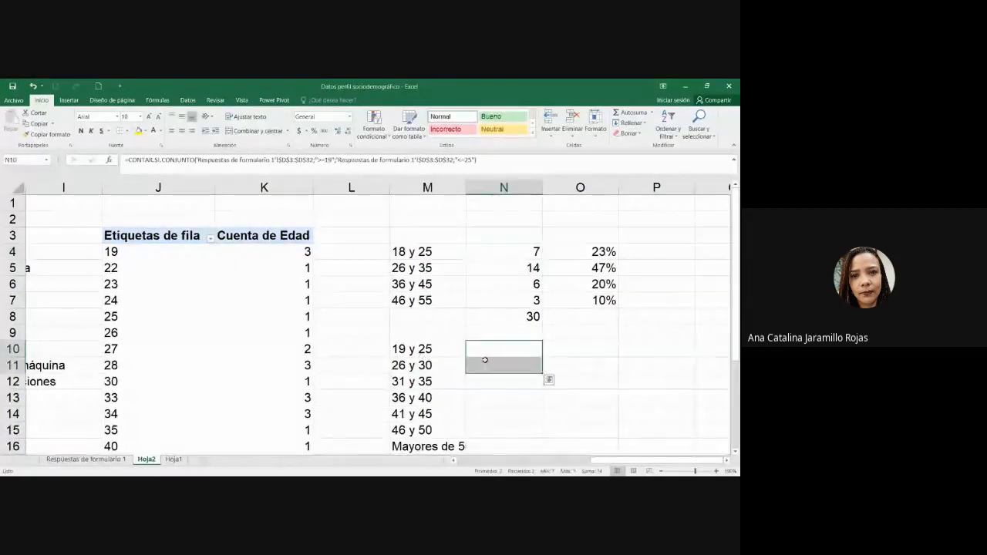
click(161, 130)
click(163, 177)
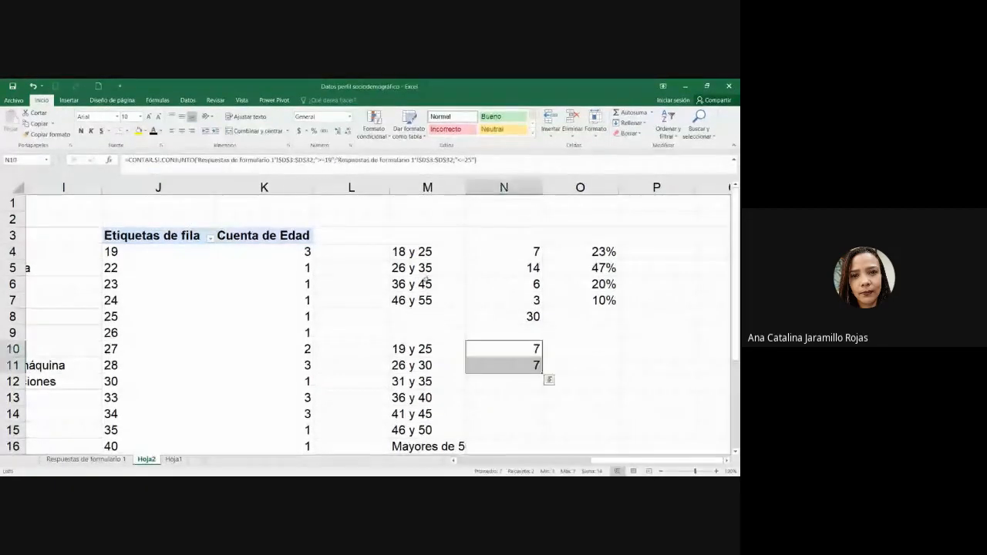
click(627, 381)
scroll(627, 381, down, 1)
scroll(627, 381, up, 1)
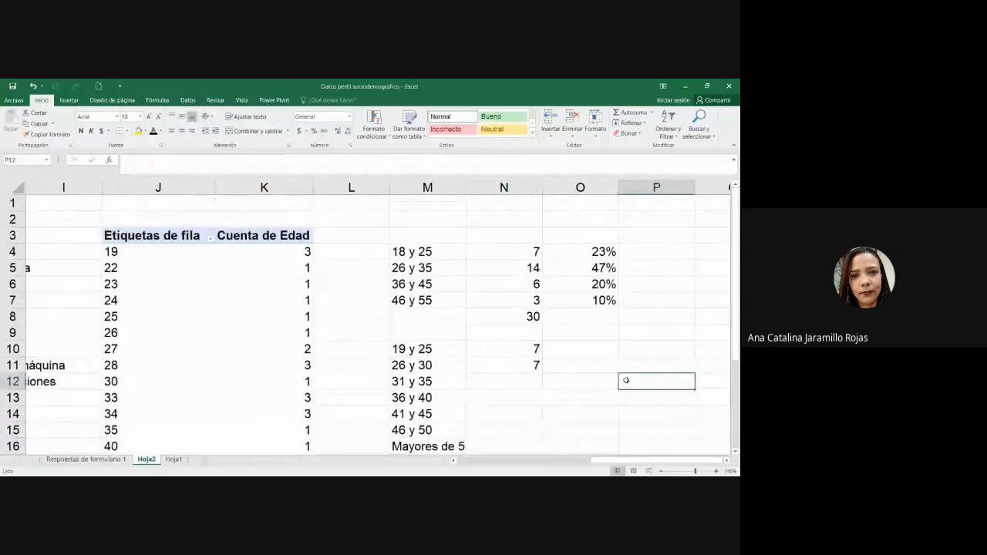
- Check the formula in N11 against its age range label in M11
click(425, 362)
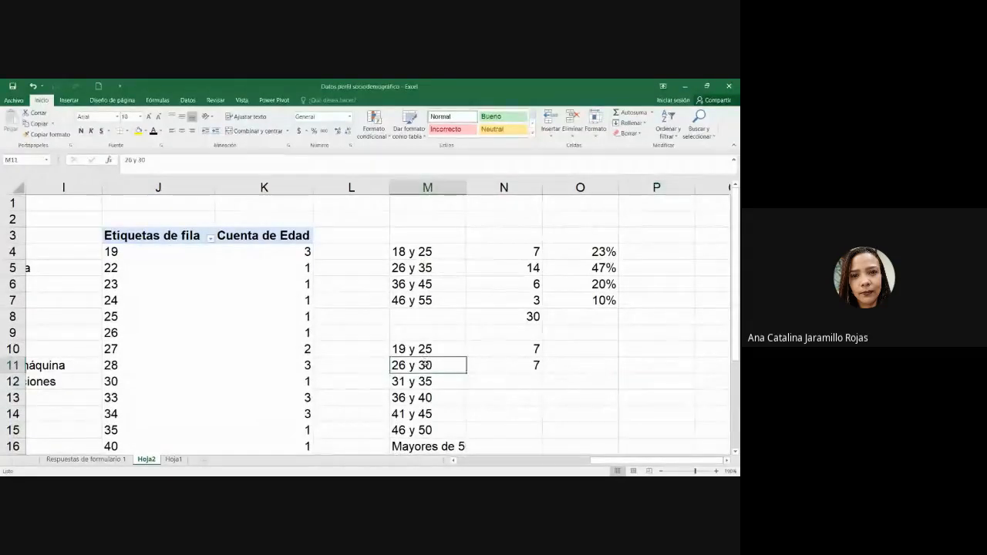
click(550, 376)
click(512, 362)
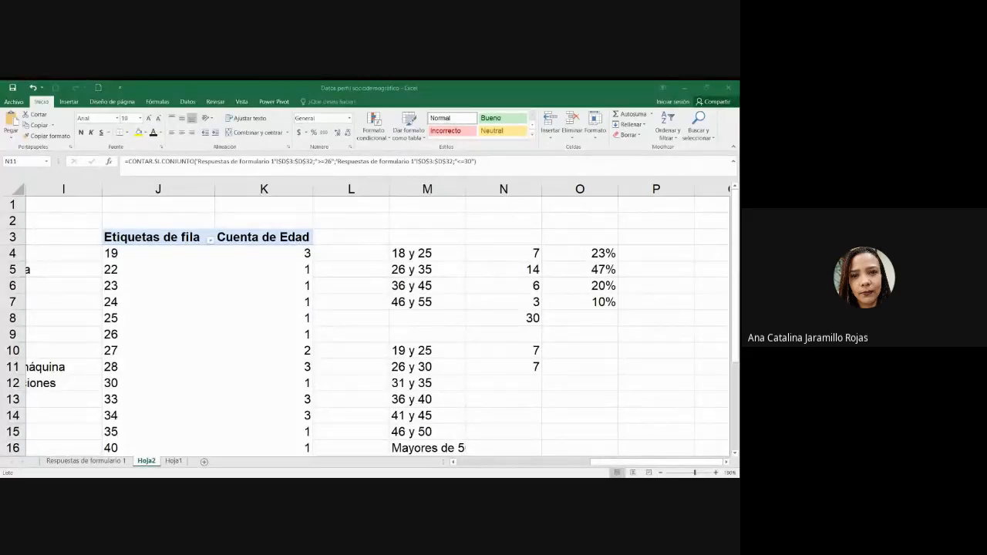
- On the Respuestas de formulario 1 sheet, examine the Fecha de nacimiento and Edad headers and the reference date in D1
click(108, 461)
scroll(139, 419, up, 10)
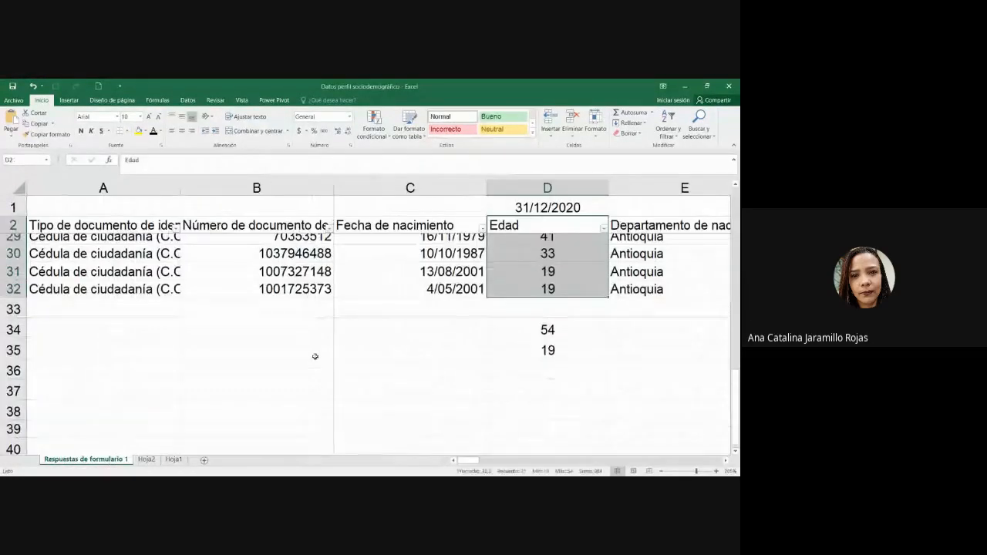
click(427, 230)
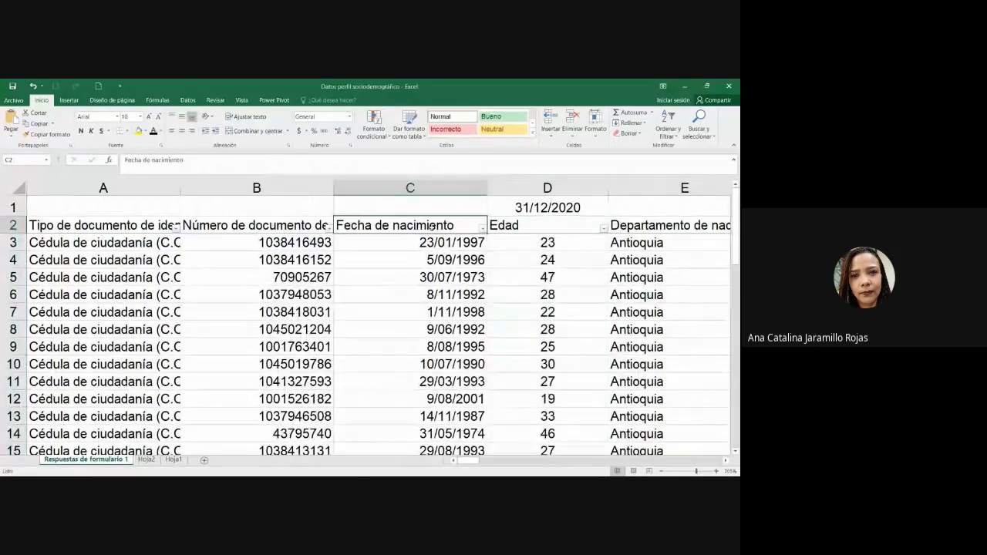
ctrl+scroll(432, 241, down, 1)
ctrl+scroll(431, 241, down, 3)
click(402, 217)
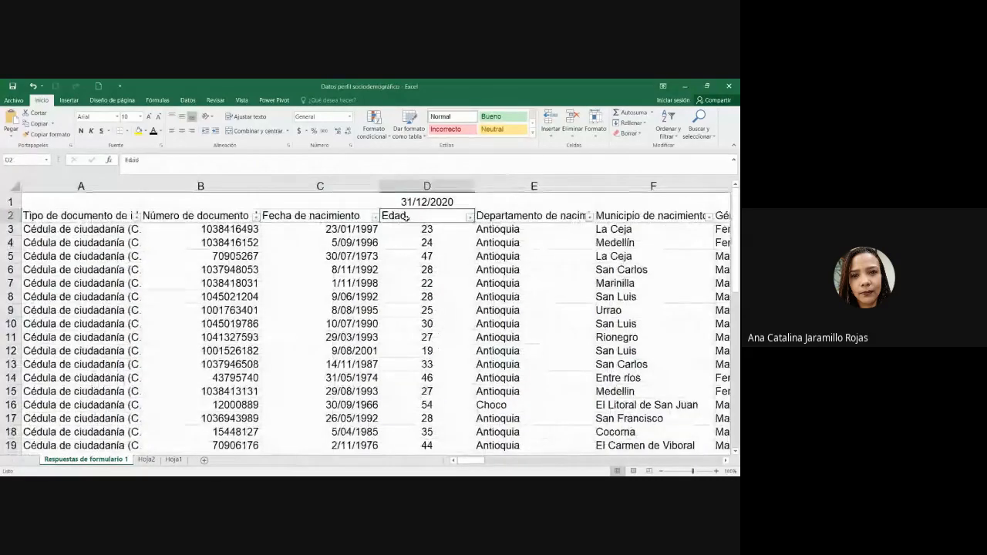
click(360, 215)
click(402, 217)
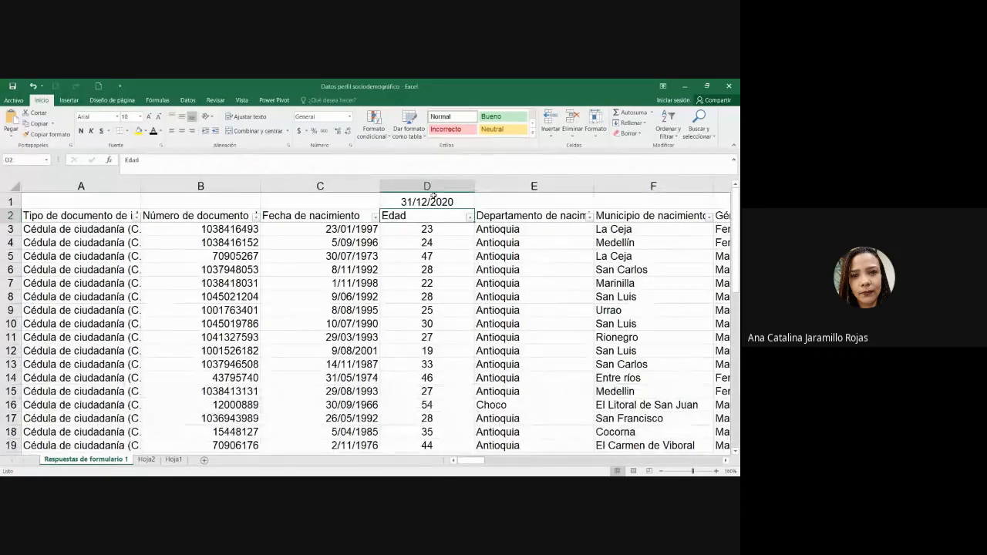
click(433, 198)
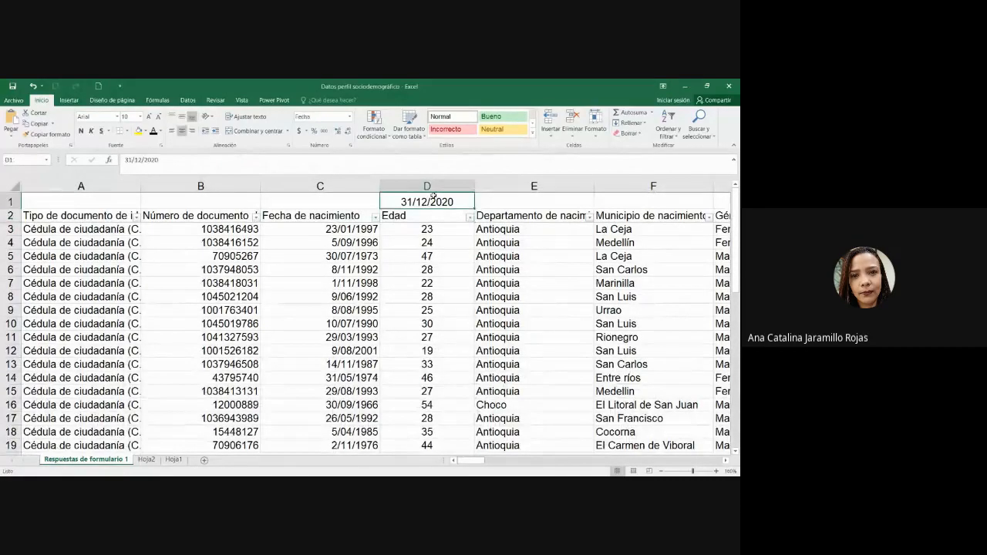
- Check the age formulas in D3 and D32, select the ages D3:D32, and return to Hoja2
click(450, 234)
scroll(451, 255, down, 8)
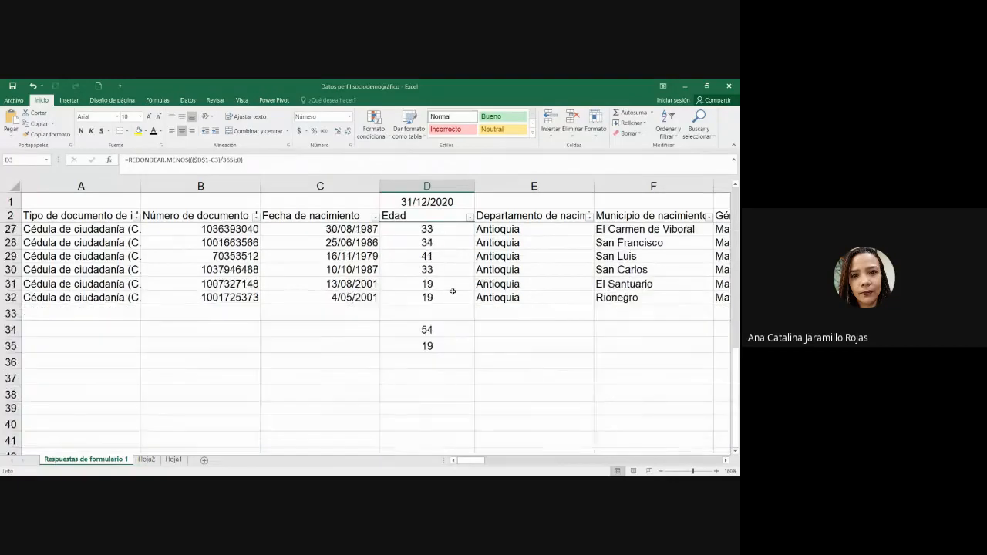
click(451, 296)
scroll(451, 297, up, 2)
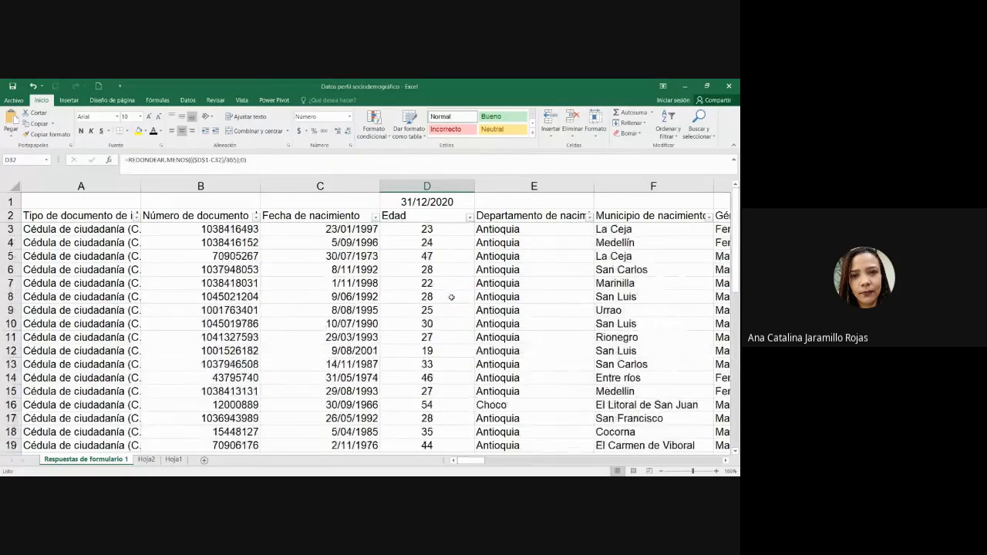
shift+click(449, 229)
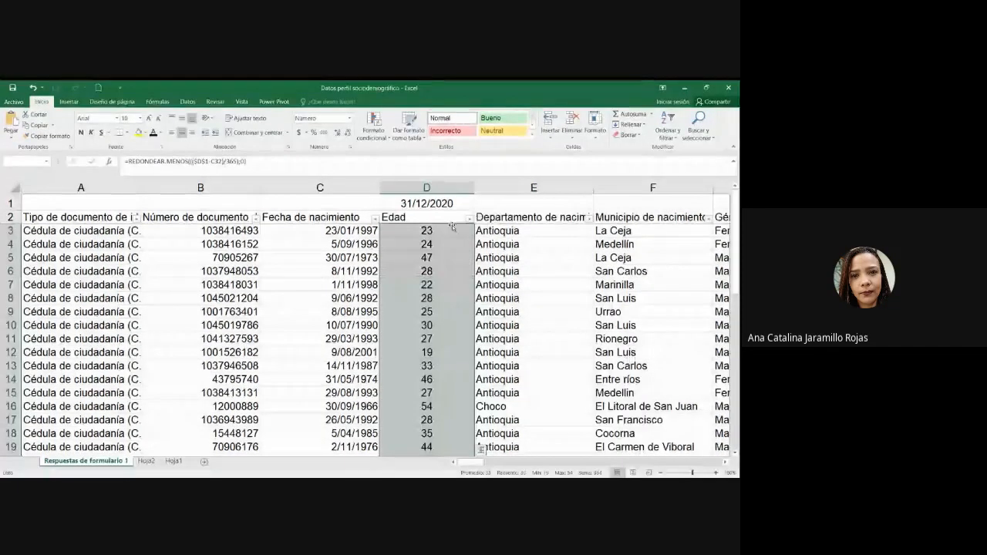
click(146, 459)
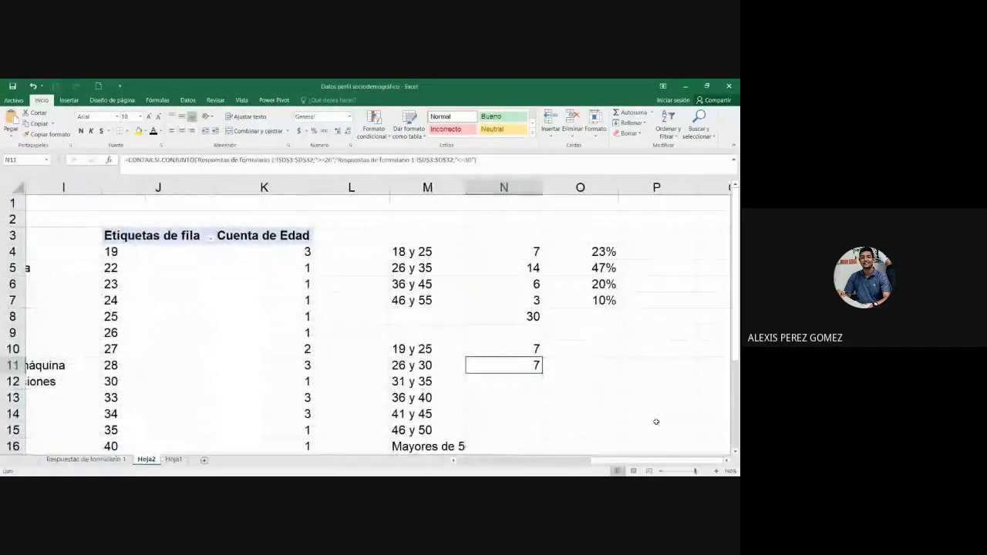
- Go back to Respuestas de formulario 1 and examine column D, the age formula in D8 and the Fecha de nacimiento header
key(ctrl+Page_Up)
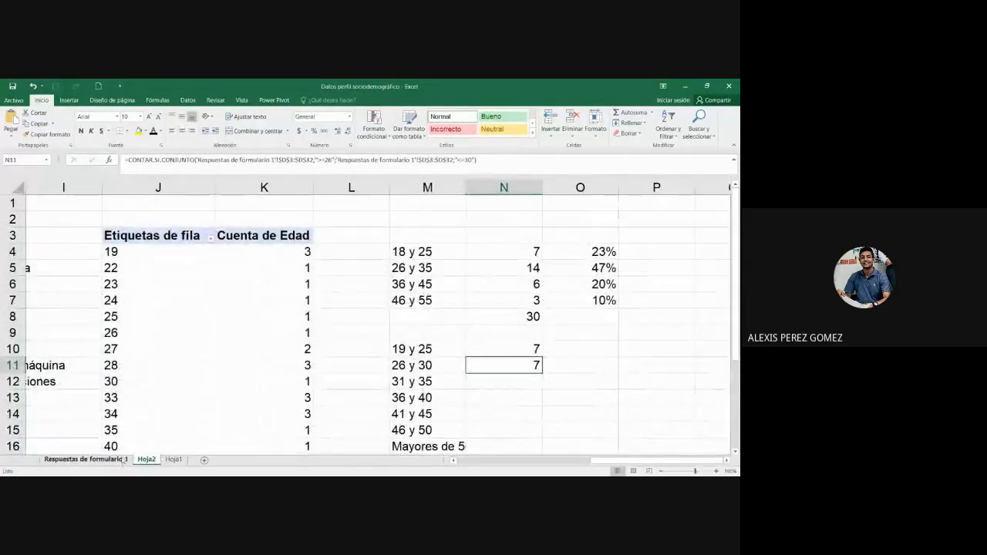
key(ctrl+Up)
key(ctrl+shift+Down)
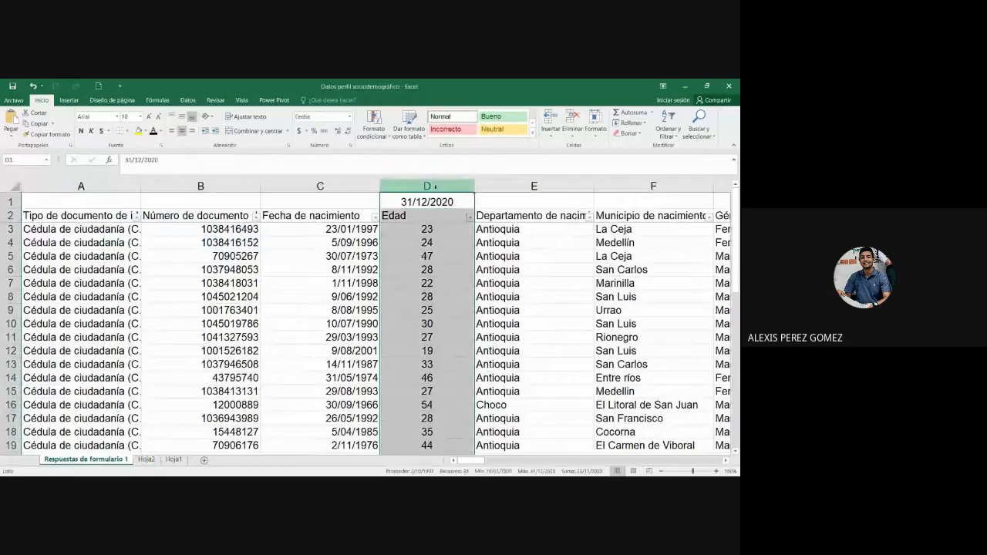
click(426, 296)
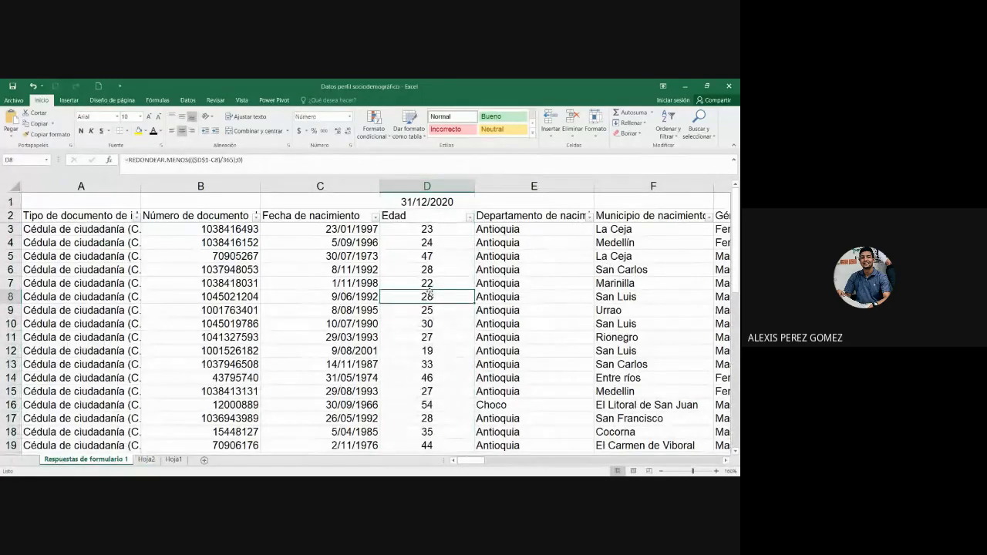
click(360, 215)
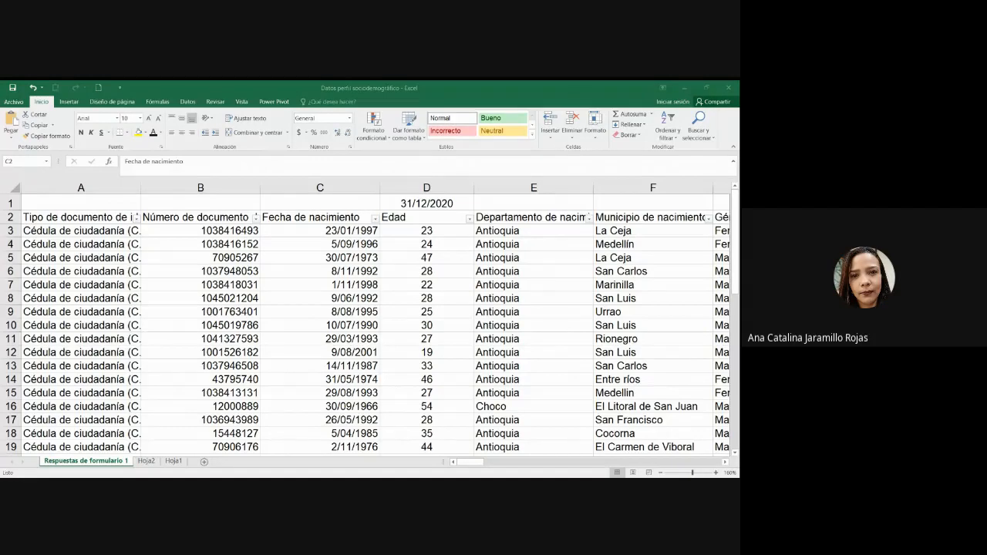
- Highlight the Edad header in D2 with a yellow fill
key(alt+Tab)
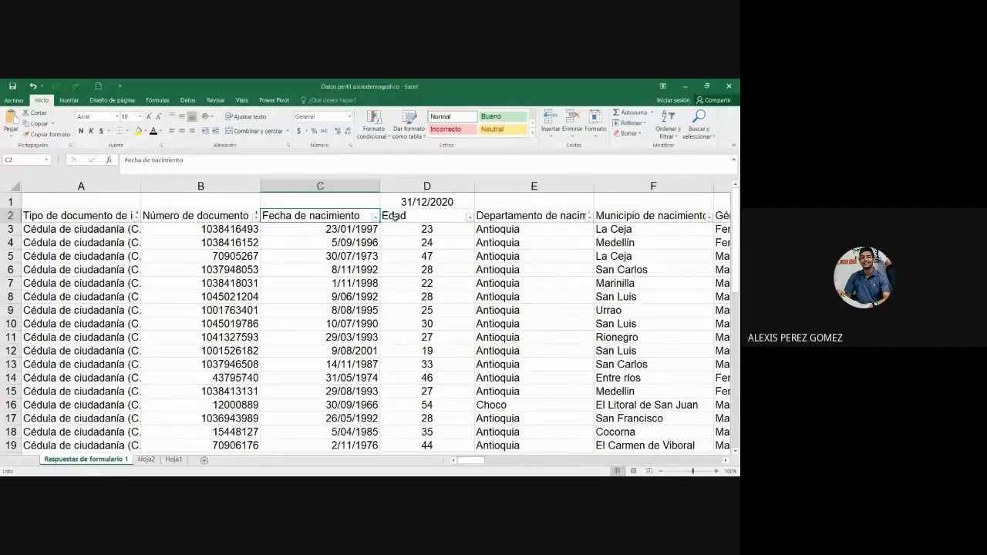
click(426, 216)
click(138, 130)
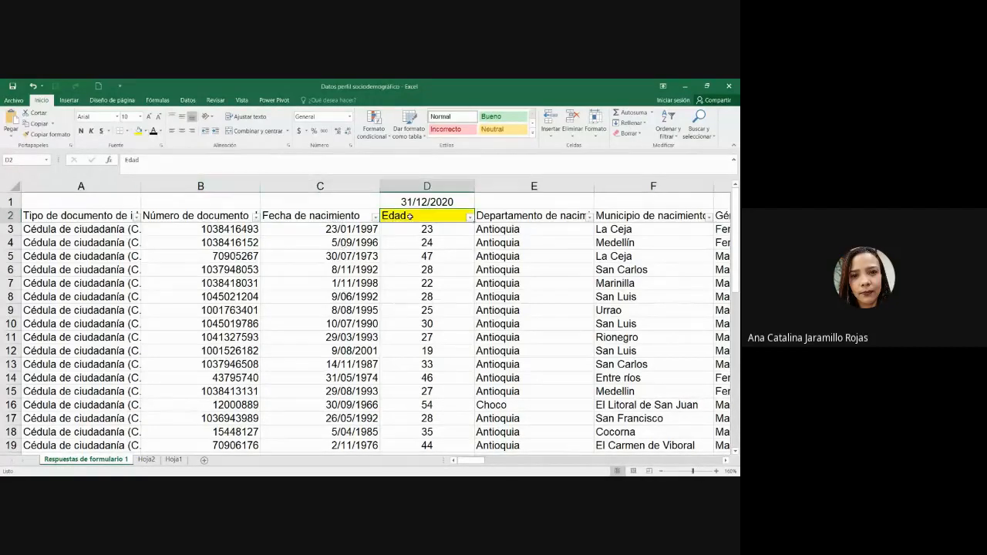
- Review the ages in column D and center the Edad header in D2
click(426, 186)
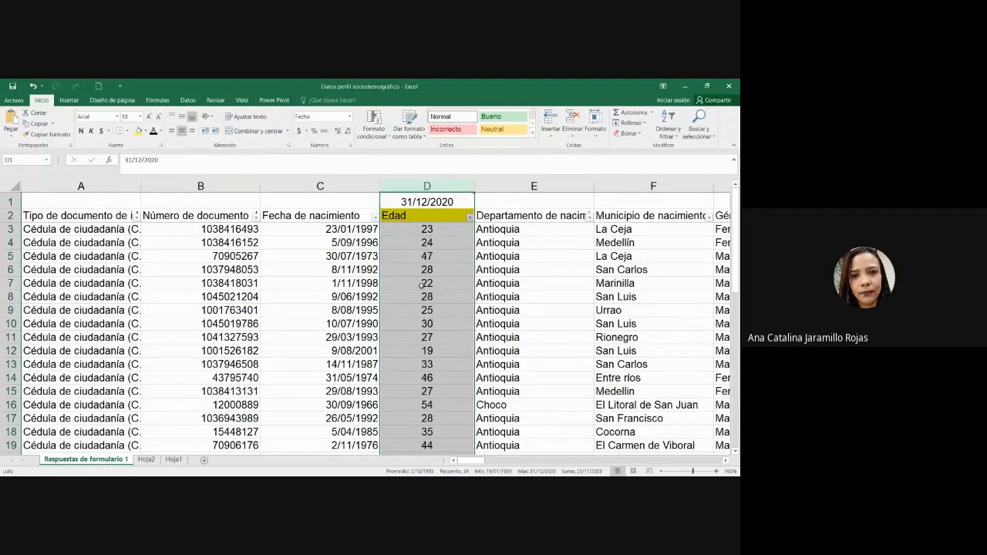
scroll(423, 293, down, 6)
scroll(422, 309, up, 4)
scroll(423, 310, up, 2)
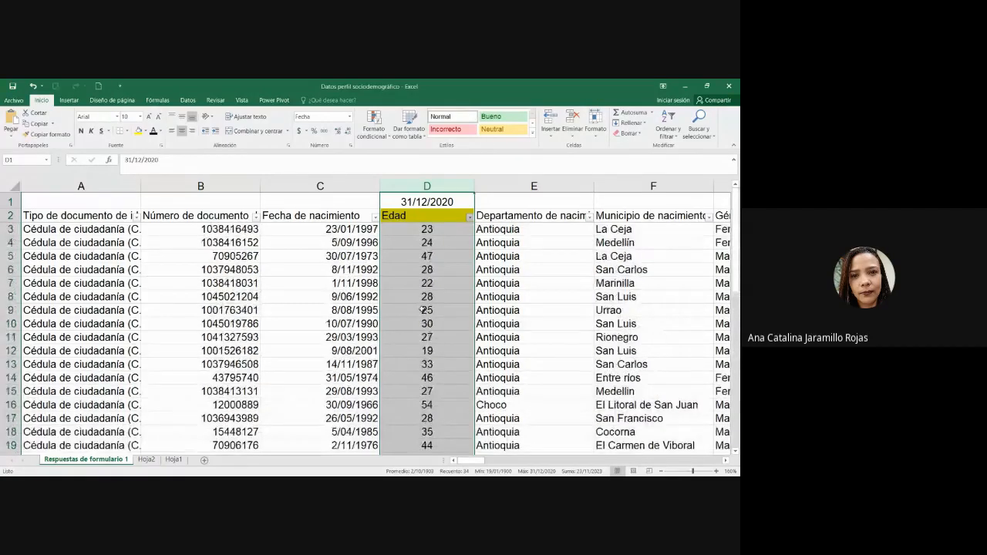
scroll(423, 309, down, 9)
scroll(423, 310, up, 9)
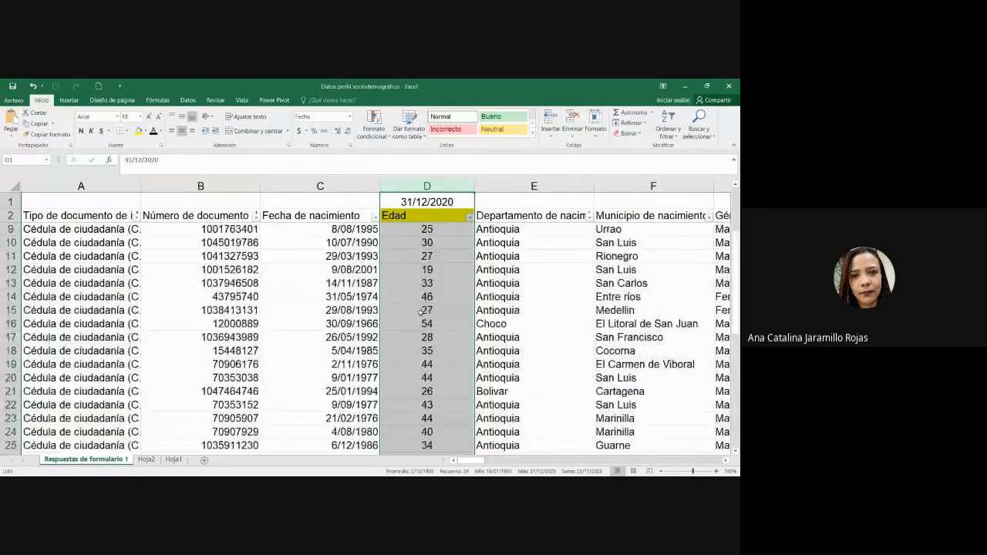
click(431, 216)
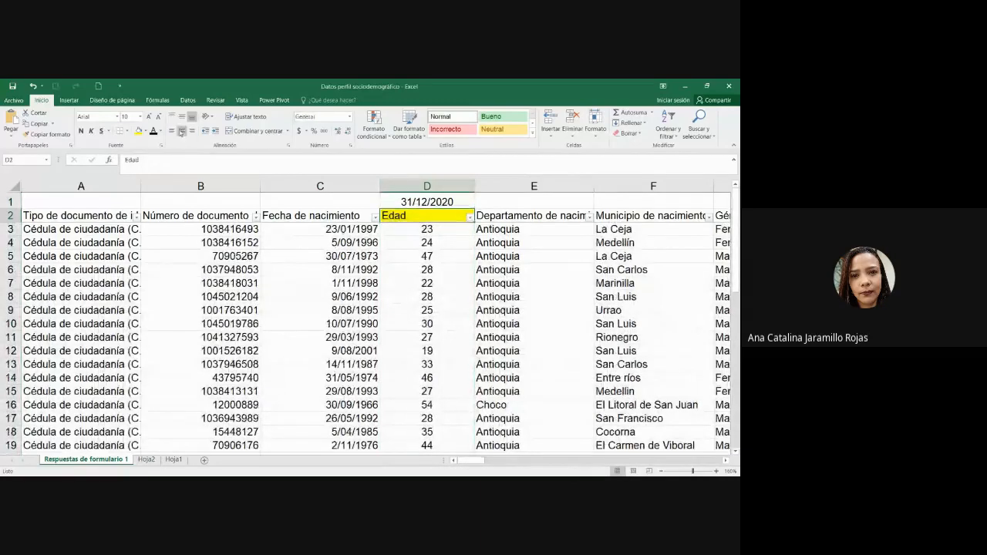
click(182, 131)
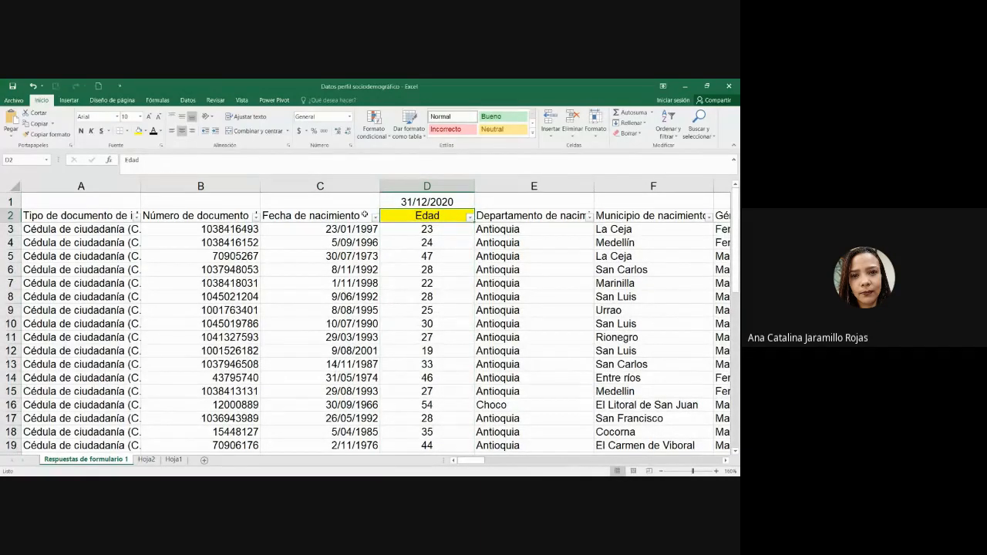
- Check the age formula in D3, return to Hoja2 and inspect the 26 y 30 count formula in N11
click(416, 232)
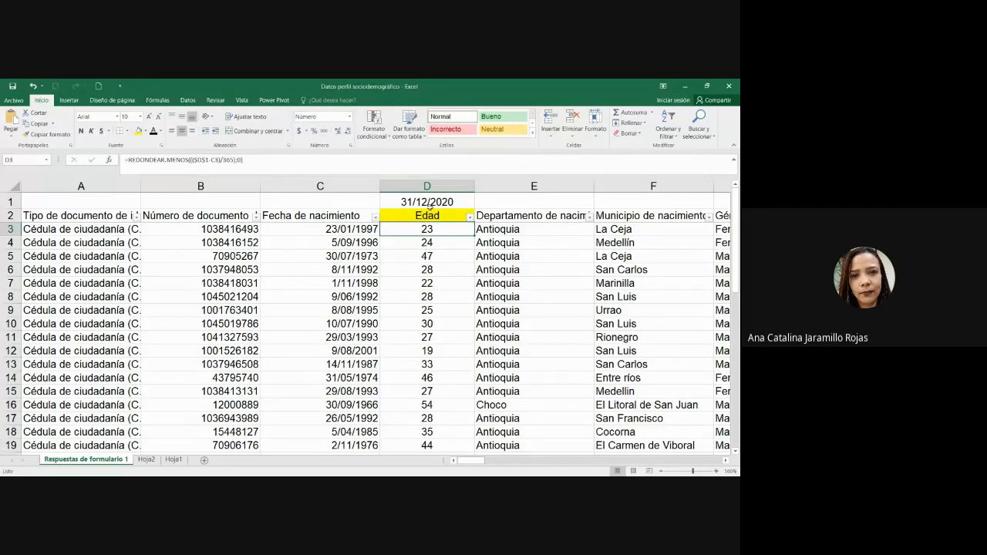
click(145, 460)
scroll(511, 364, down, 2)
drag(511, 253, 513, 267)
click(512, 268)
scroll(509, 268, up, 2)
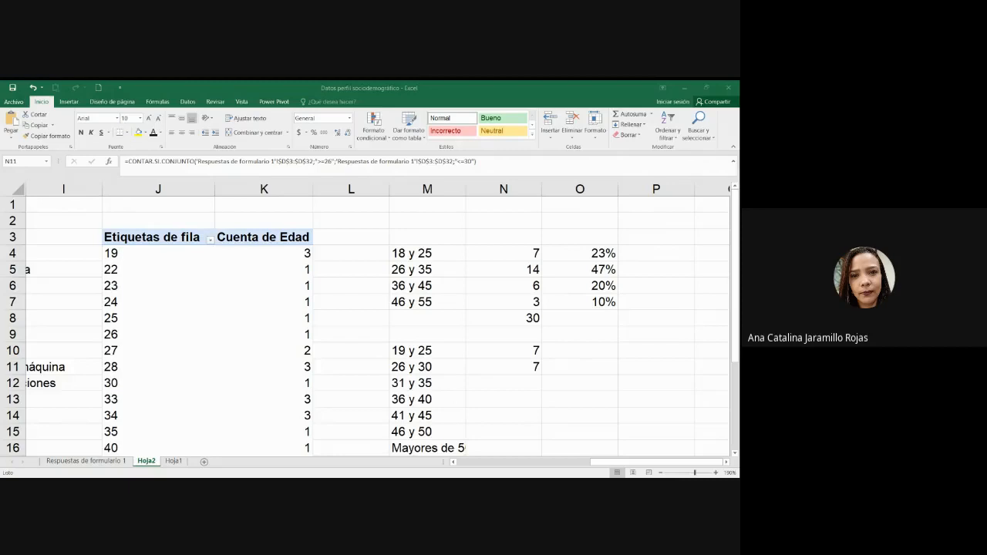
scroll(668, 340, down, 1)
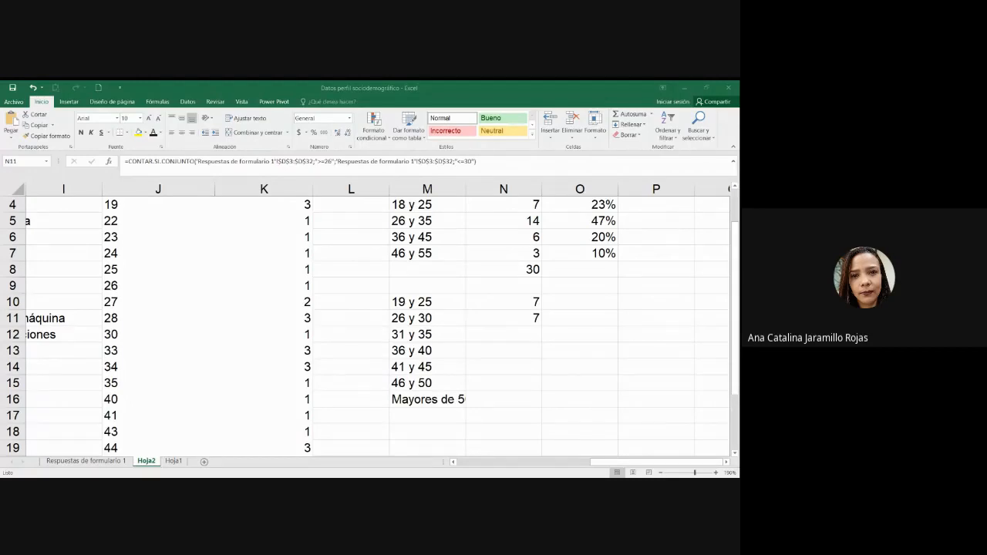
- Examine the 36 y 40 and 31 y 35 labels and the hidden count formula in N12
click(489, 327)
click(417, 353)
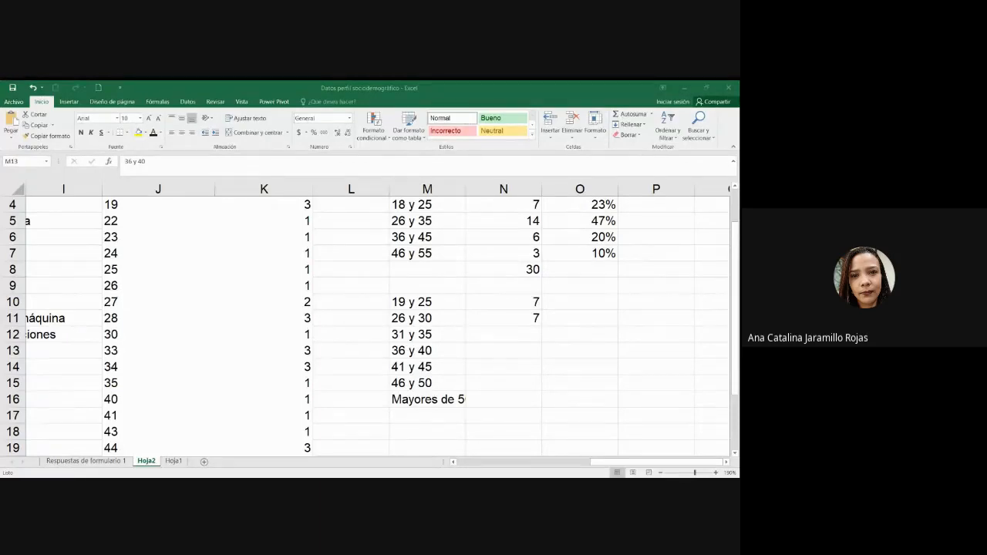
scroll(463, 296, up, 1)
scroll(476, 301, down, 2)
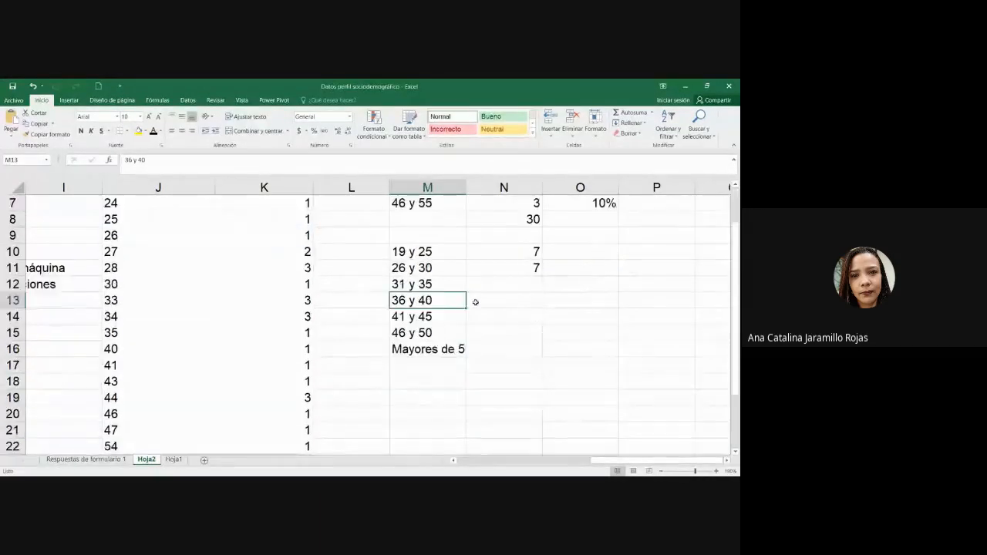
click(525, 279)
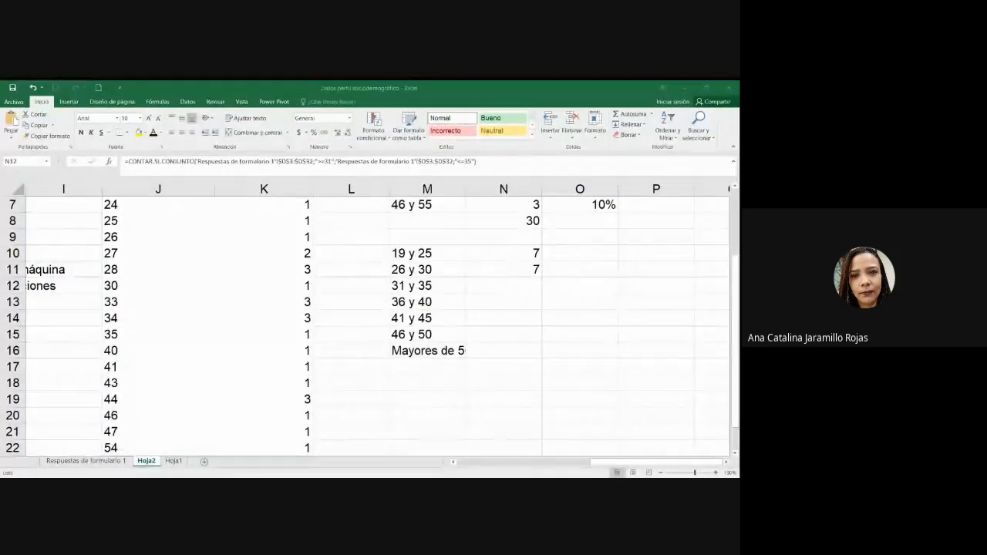
click(452, 282)
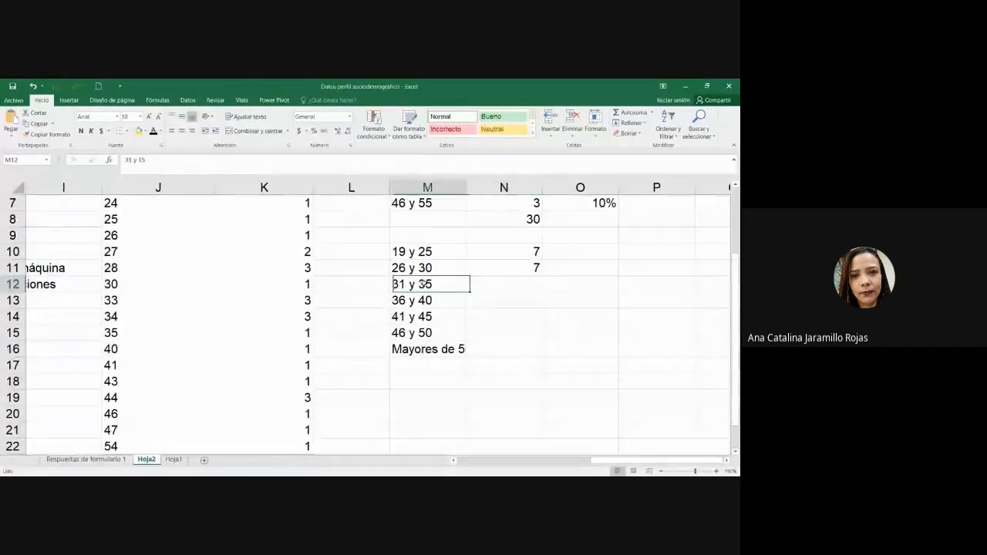
- Reveal the hidden counts in N12:N13 with a black font color and check the formula in each cell
drag(540, 278, 586, 301)
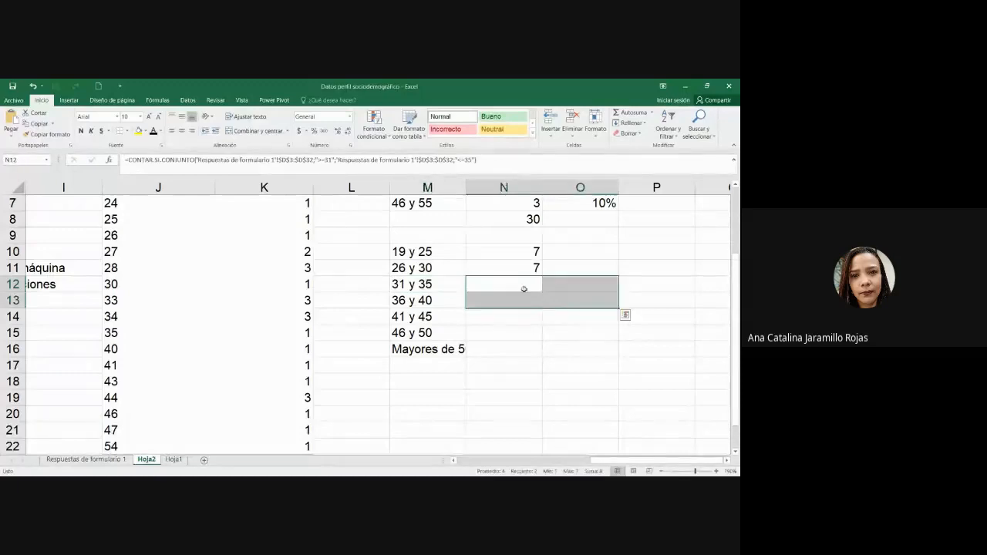
drag(523, 289, 532, 300)
key(ctrl+Return)
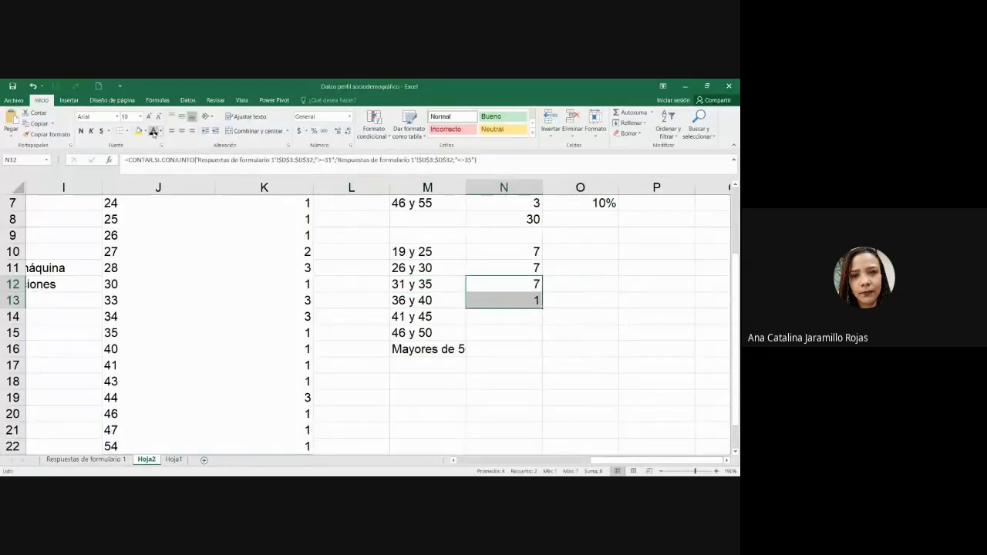
click(560, 333)
click(521, 282)
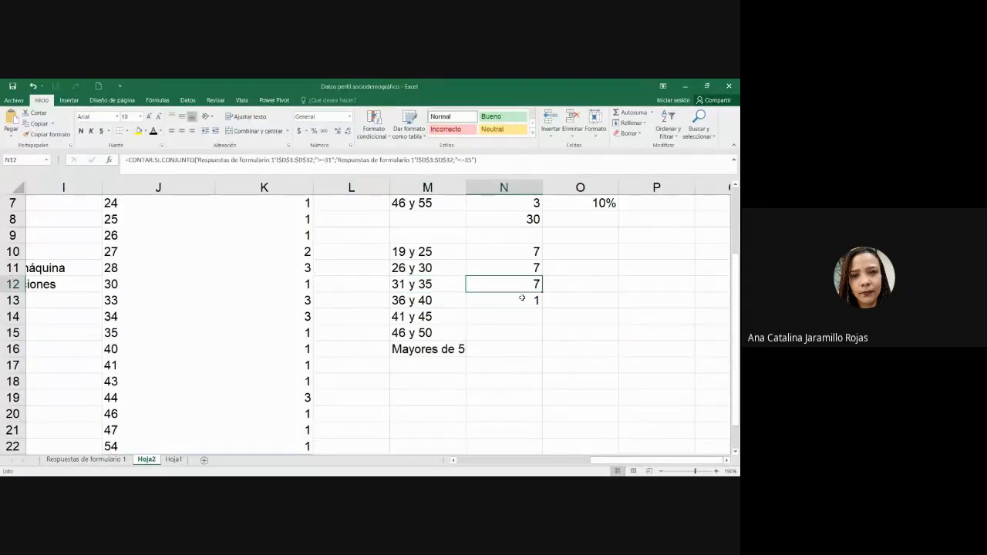
click(521, 300)
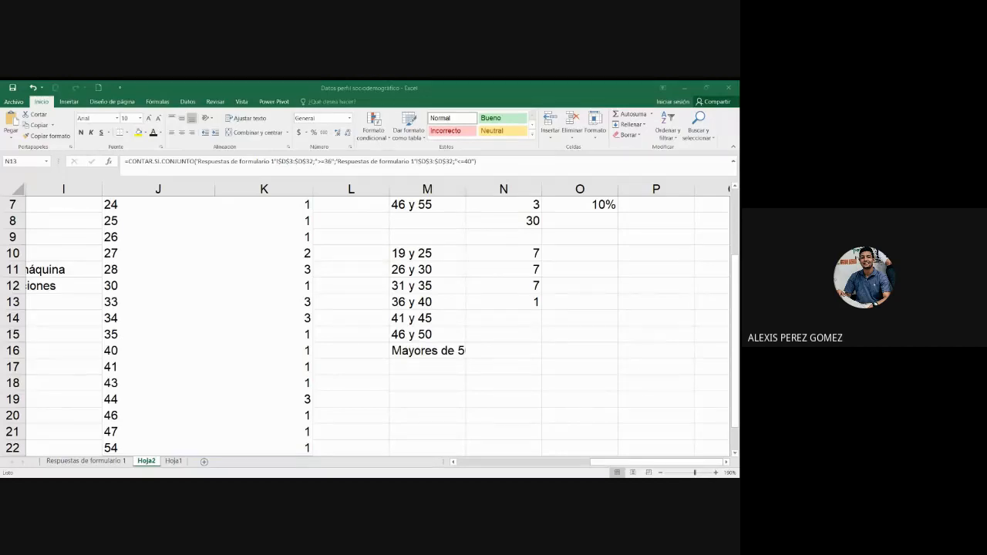
- Check the hidden formula in N14 and review the CONTAR.SI.CONJUNTO formulas in N10 and N11 without changing them
click(584, 346)
click(509, 323)
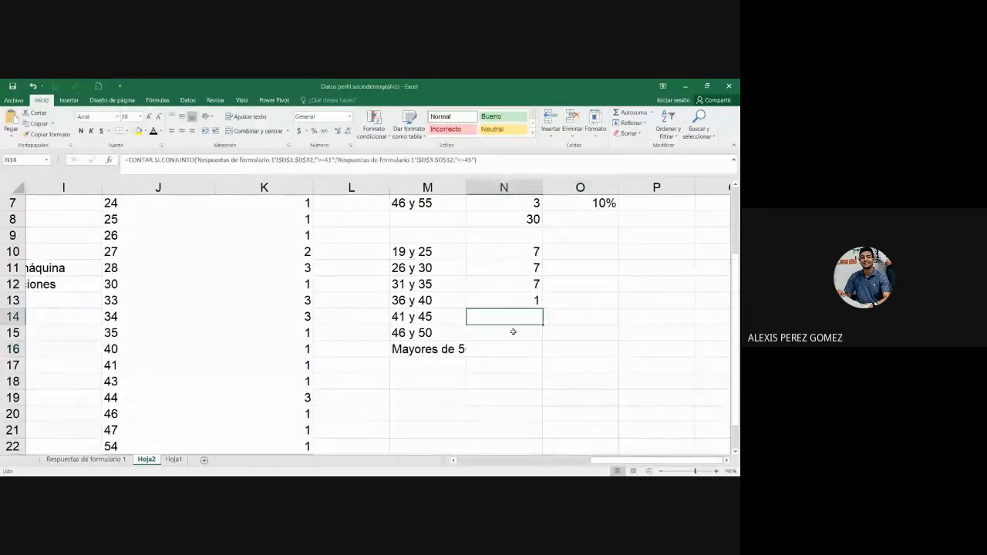
drag(512, 332, 544, 353)
click(552, 349)
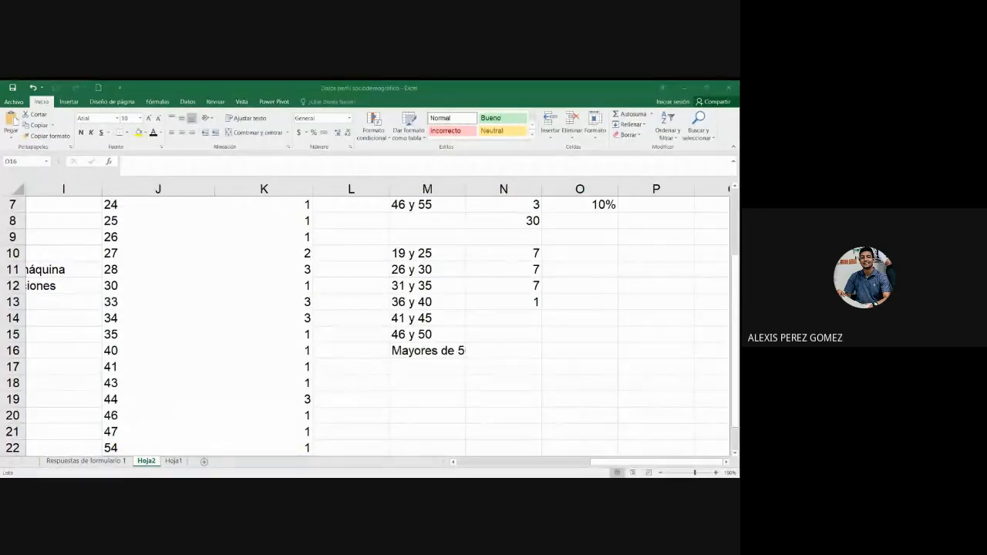
double_click(531, 253)
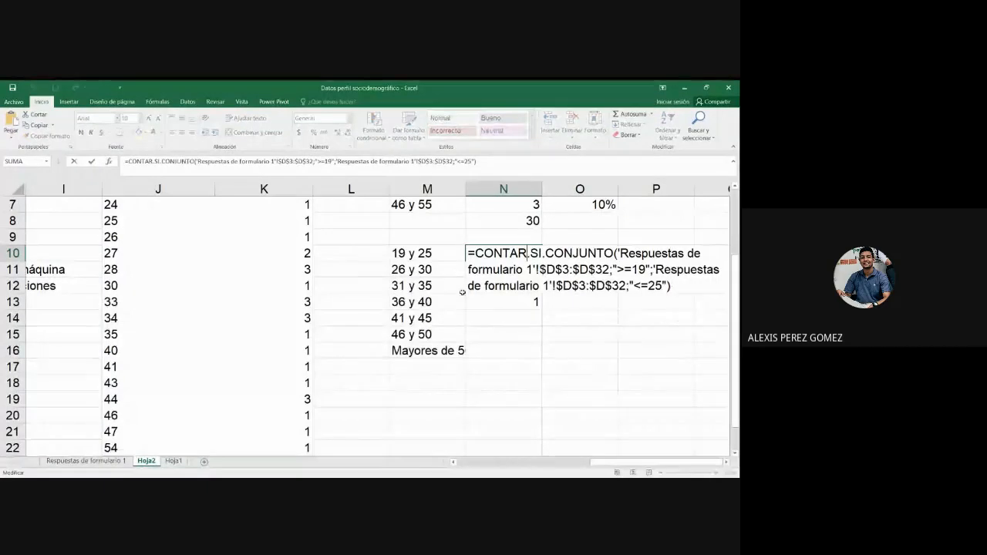
key(Return)
double_click(495, 269)
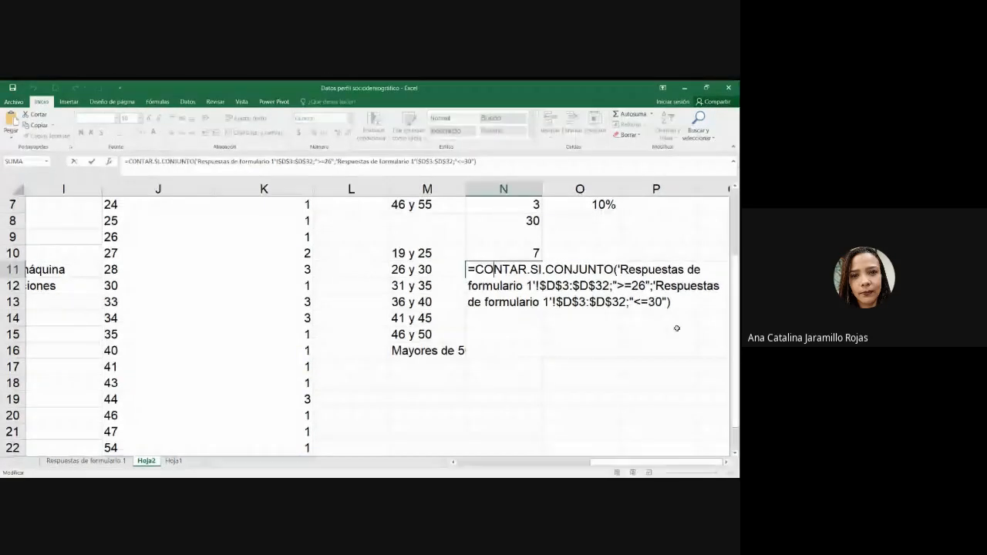
key(ctrl+Return)
- Reveal the hidden counts in N14:N16 with a black font color
click(528, 300)
drag(532, 318, 535, 347)
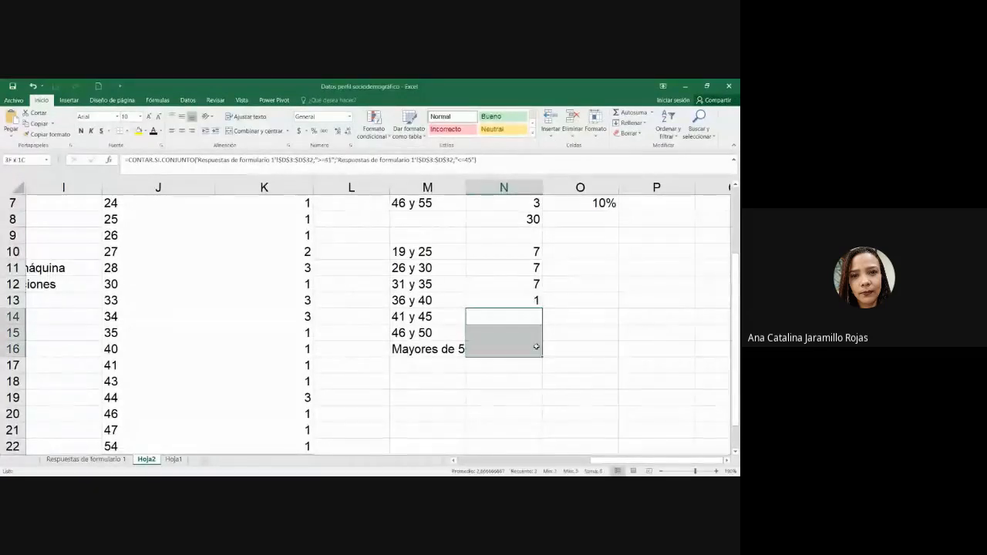
key(ctrl+Return)
click(532, 364)
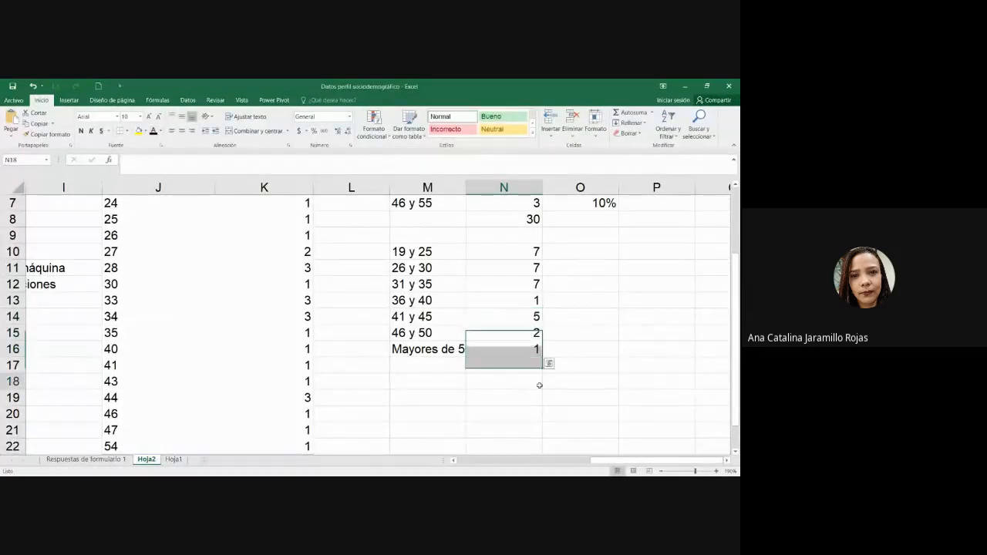
- Total the second table's age range counts, N10:N16, with an automatic sum in N17
drag(521, 257, 529, 356)
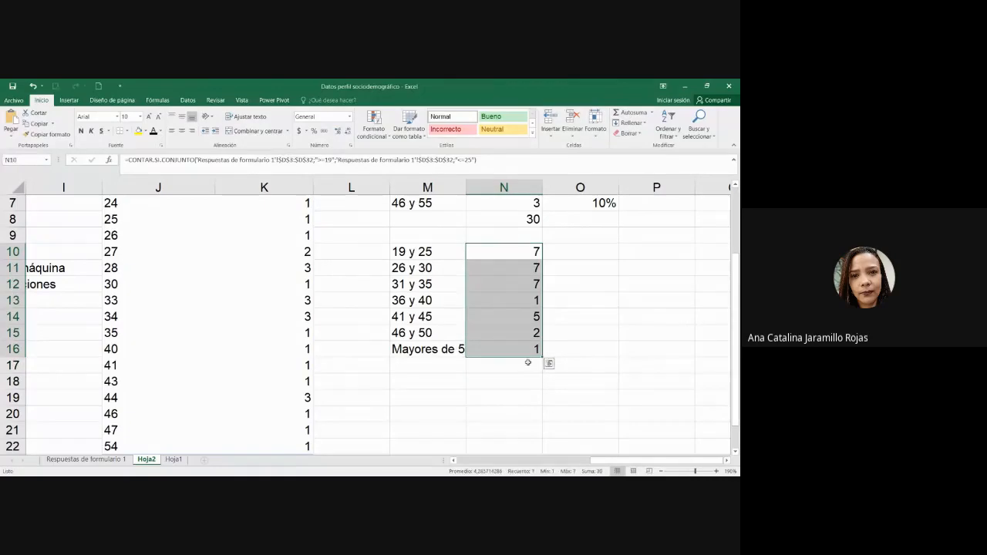
click(529, 365)
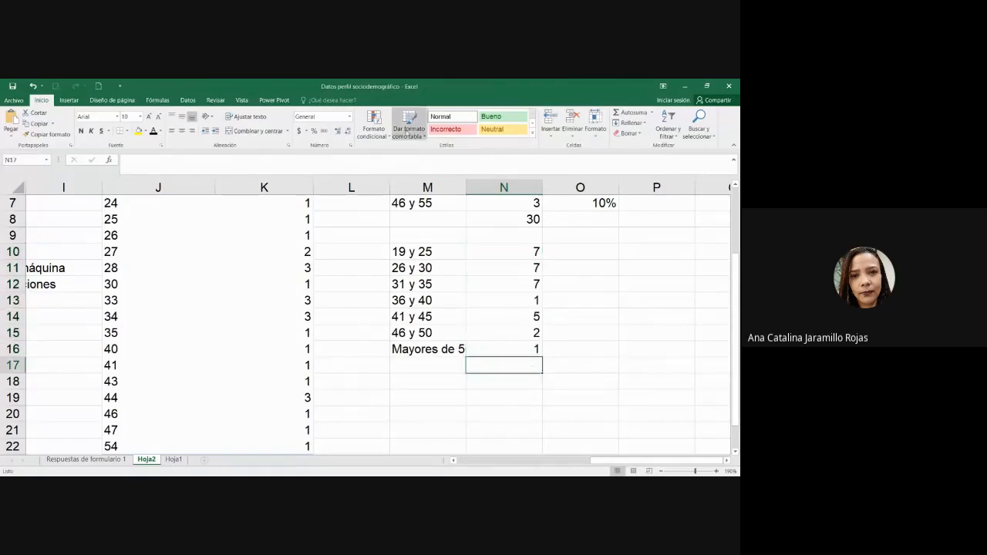
click(640, 113)
key(Return)
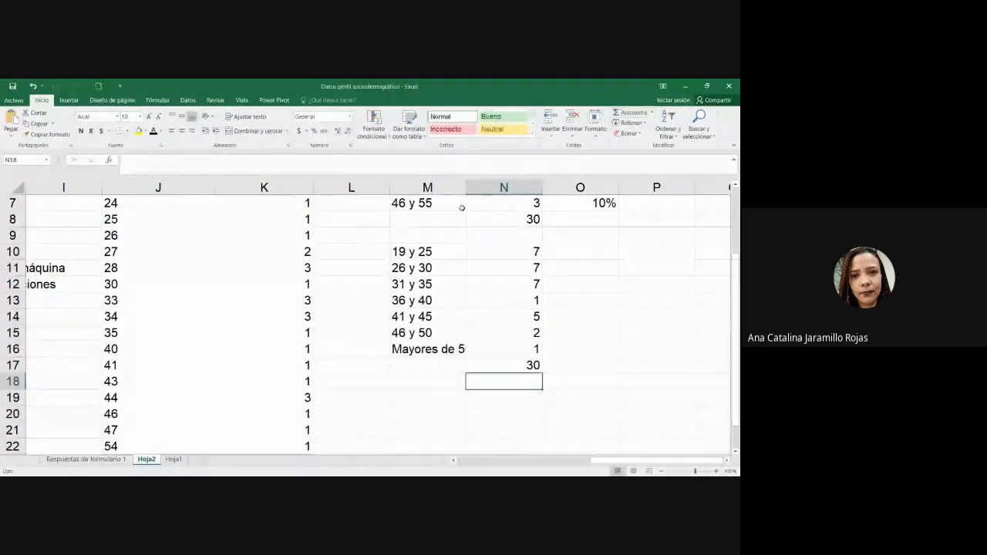
- Widen column M to fit the Mayores de 50 label and look over both age range tables
drag(466, 189, 480, 191)
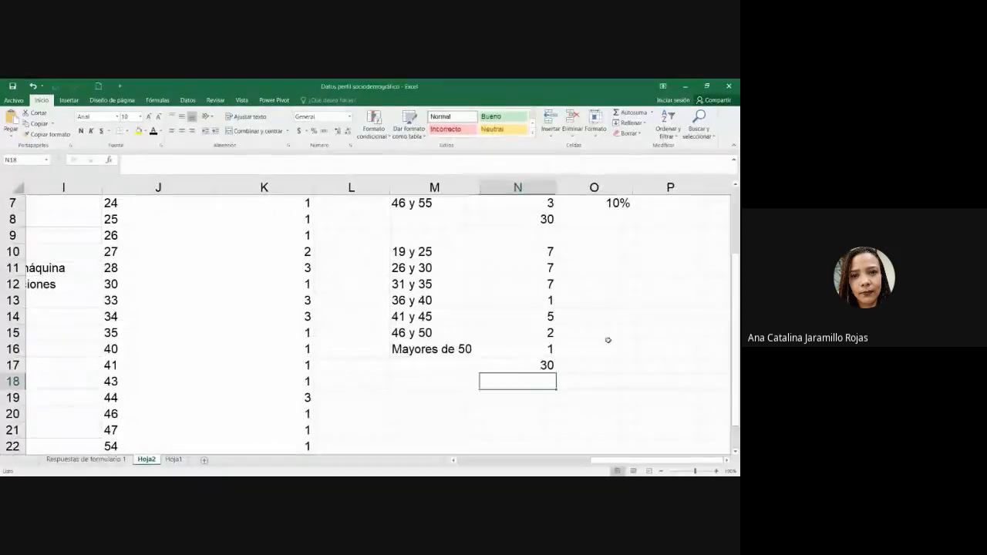
click(597, 349)
scroll(603, 347, up, 1)
scroll(604, 347, up, 1)
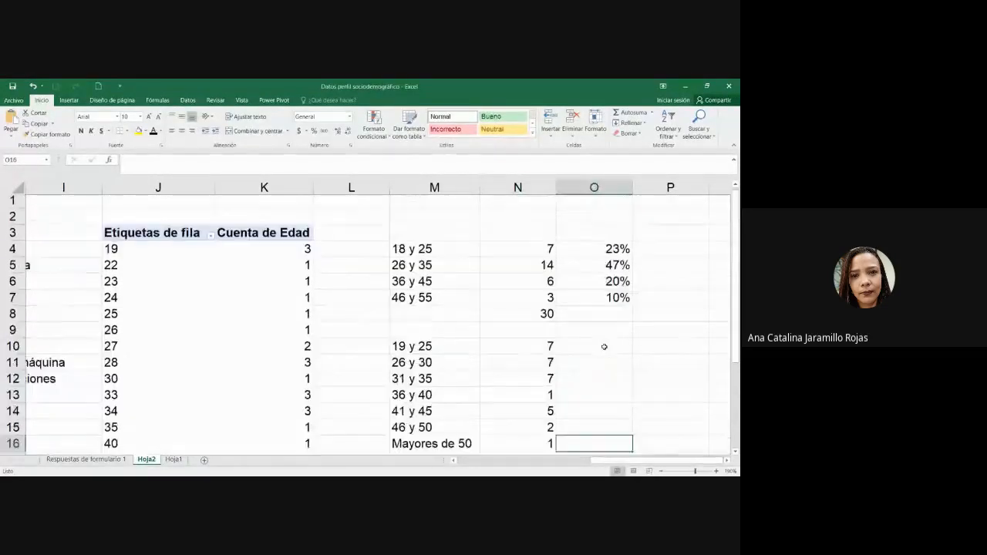
scroll(603, 343, down, 2)
scroll(603, 340, up, 2)
scroll(601, 340, down, 1)
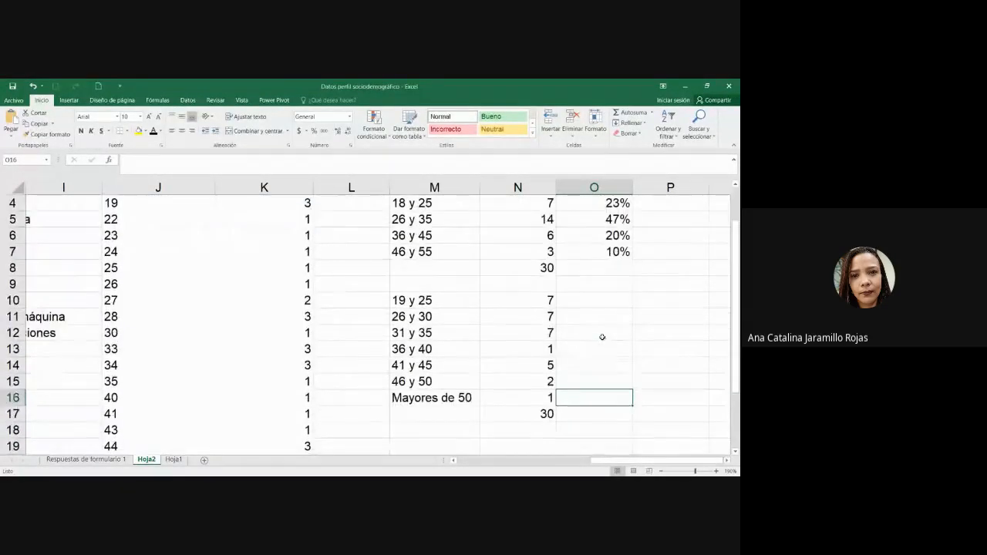
scroll(702, 276, up, 1)
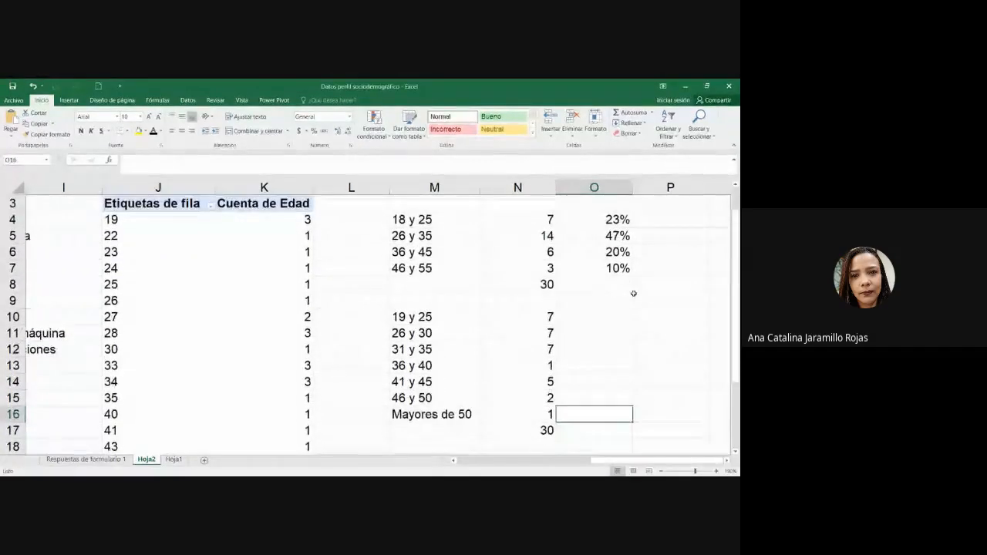
- Enter =N10/$N$17 in O10 to calculate the 19 y 25 range's share of the total
click(626, 315)
text(=)
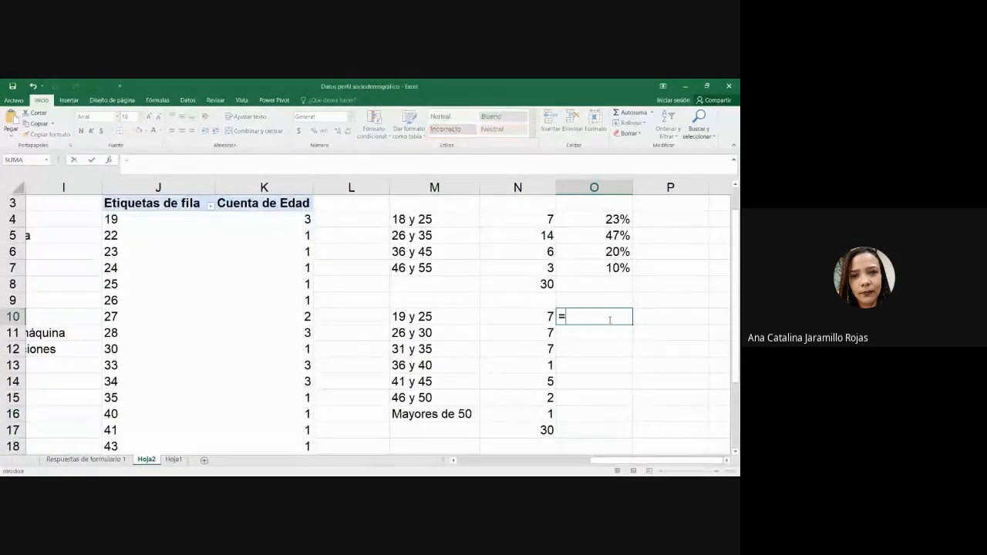
click(546, 316)
text(/)
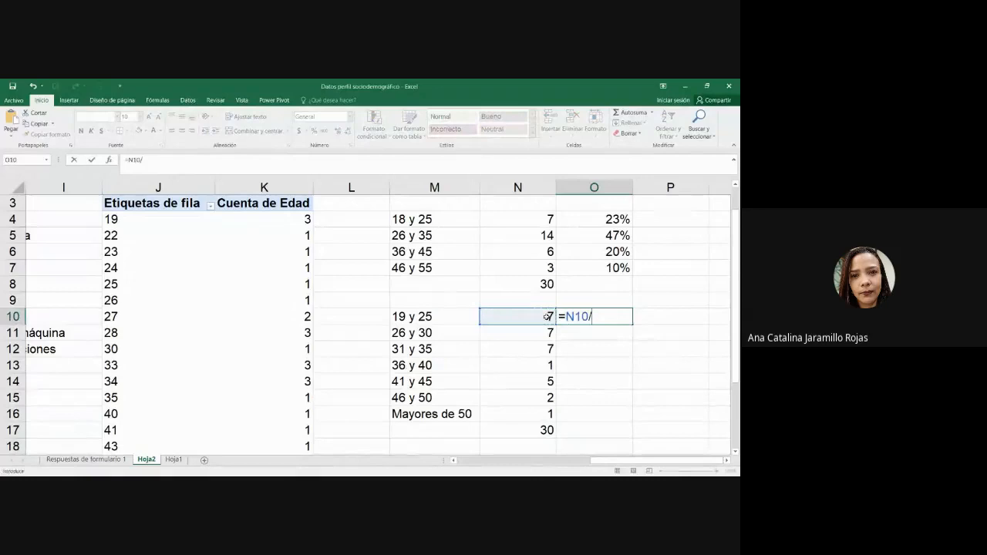
click(514, 425)
key(F4)
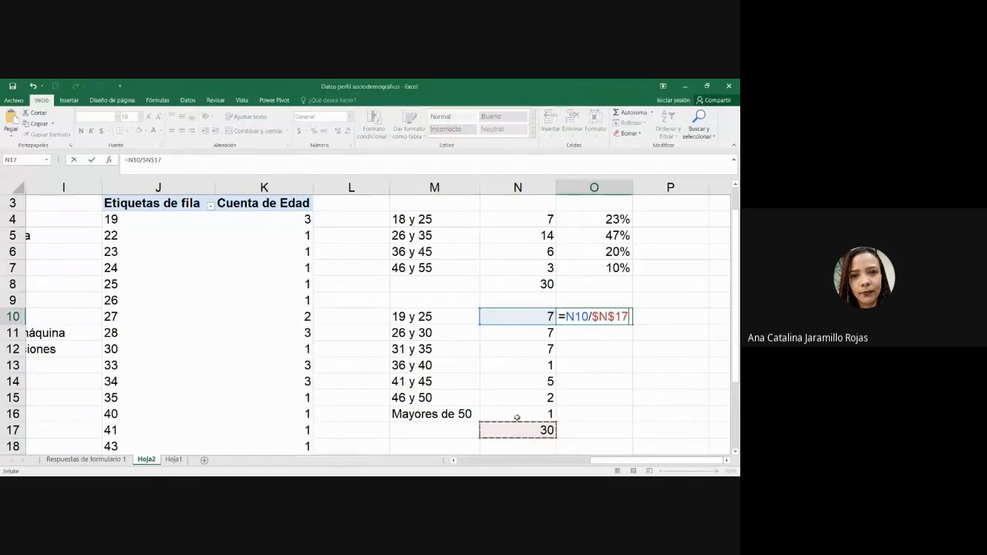
key(Return)
- Compare with the percentage formula in O7 and format O10 as a percentage
click(624, 268)
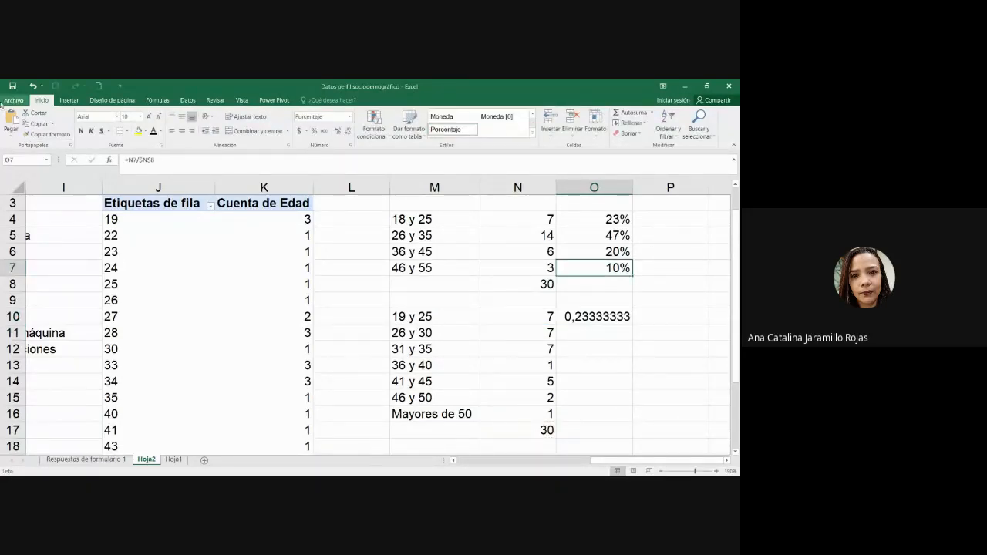
click(598, 311)
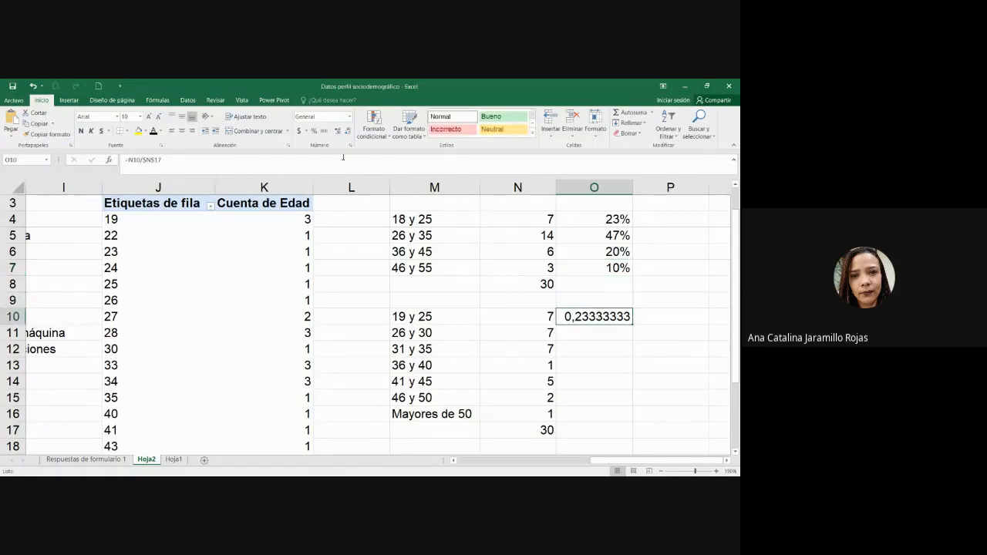
click(312, 131)
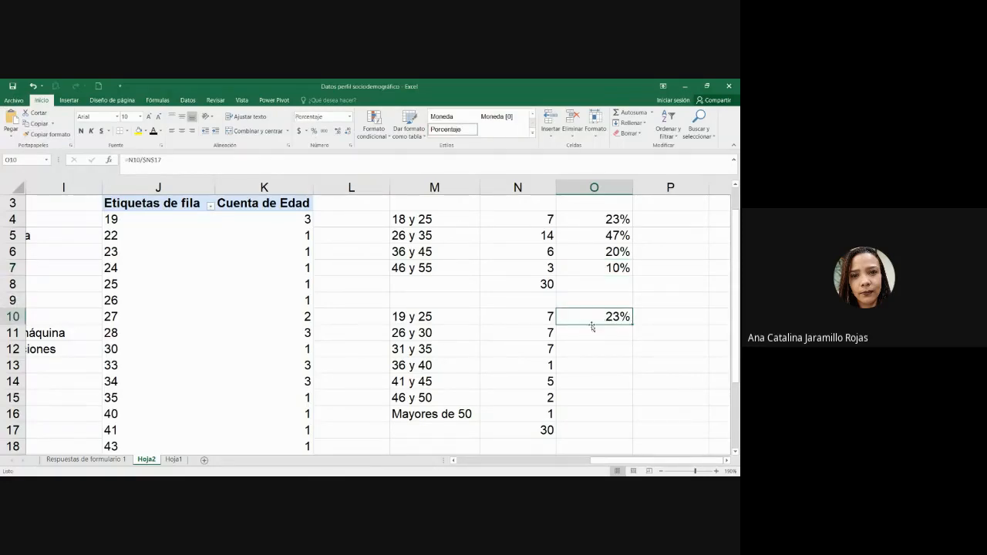
- Fill the percentage formula from O10 down to O16 for the remaining age ranges of the second table
click(423, 317)
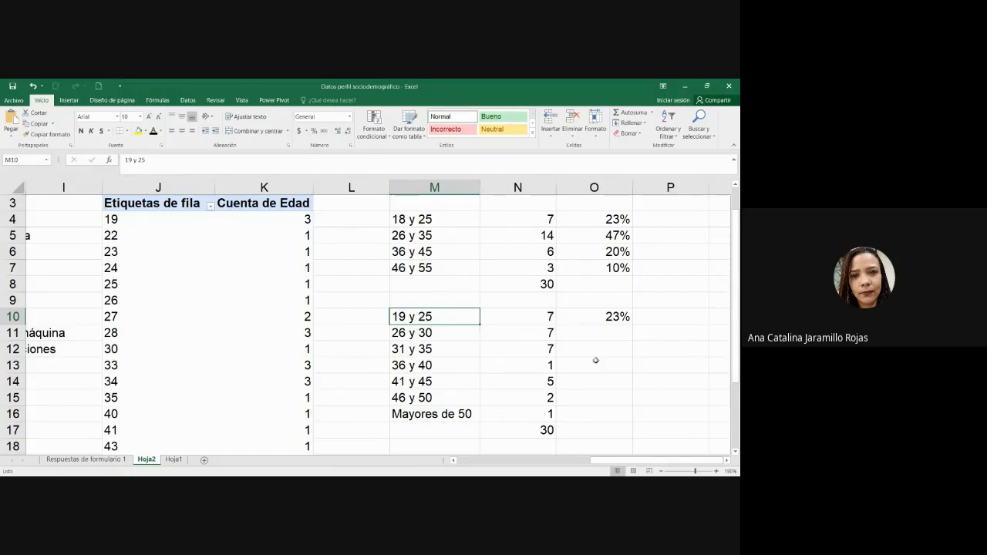
click(631, 320)
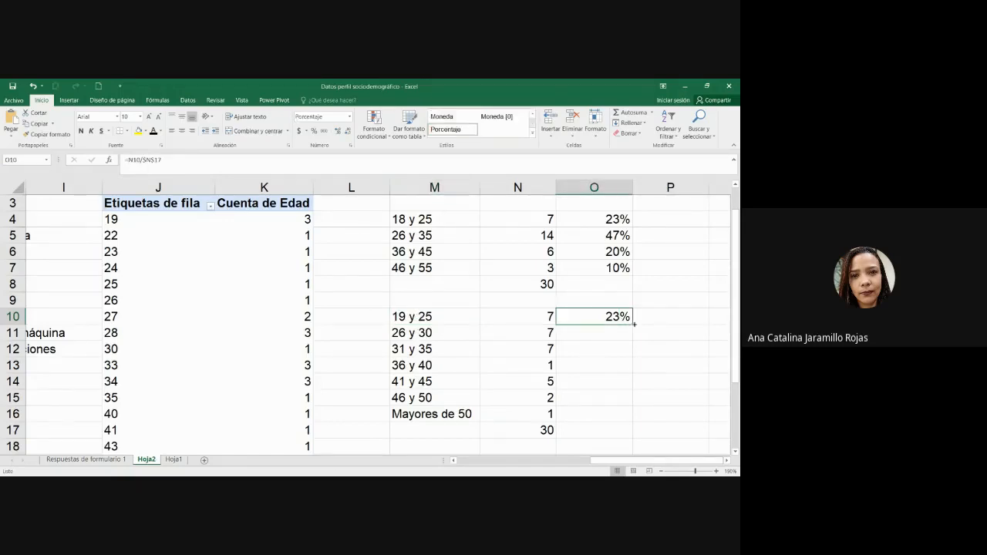
drag(632, 325, 624, 415)
click(621, 414)
- Review the counts of the 26 y 30, 31 y 35, 36 y 40 and 41 y 45 ranges one by one
click(431, 333)
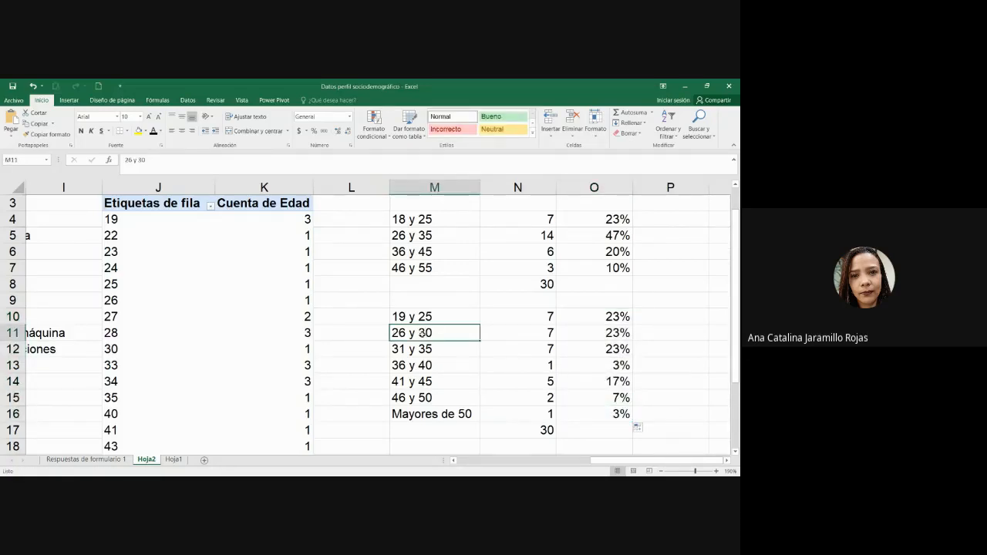
click(540, 337)
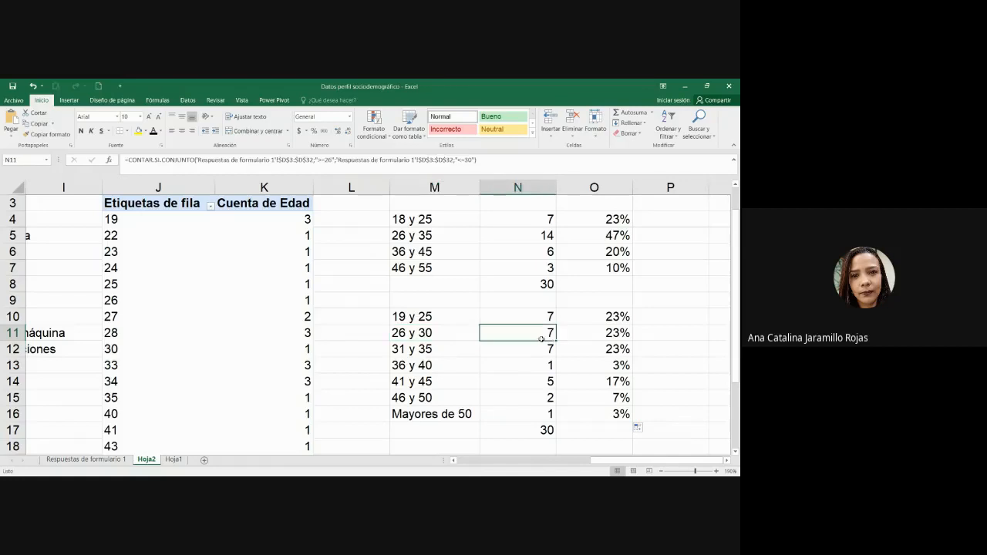
click(413, 350)
mouse_move(544, 353)
mouse_down()
mouse_move(455, 351)
mouse_move(544, 377)
mouse_move(543, 369)
mouse_up()
click(454, 351)
click(444, 367)
click(544, 367)
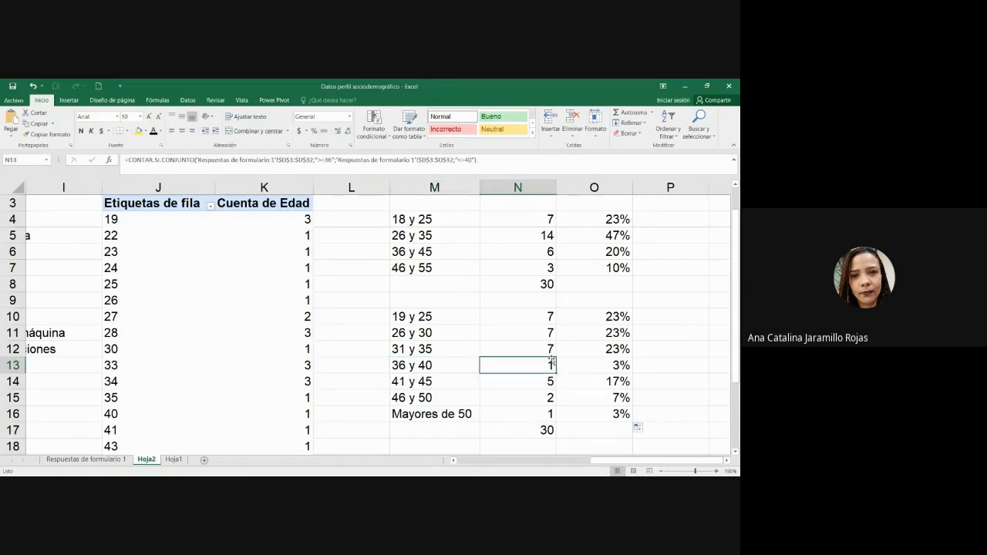
click(420, 386)
click(525, 383)
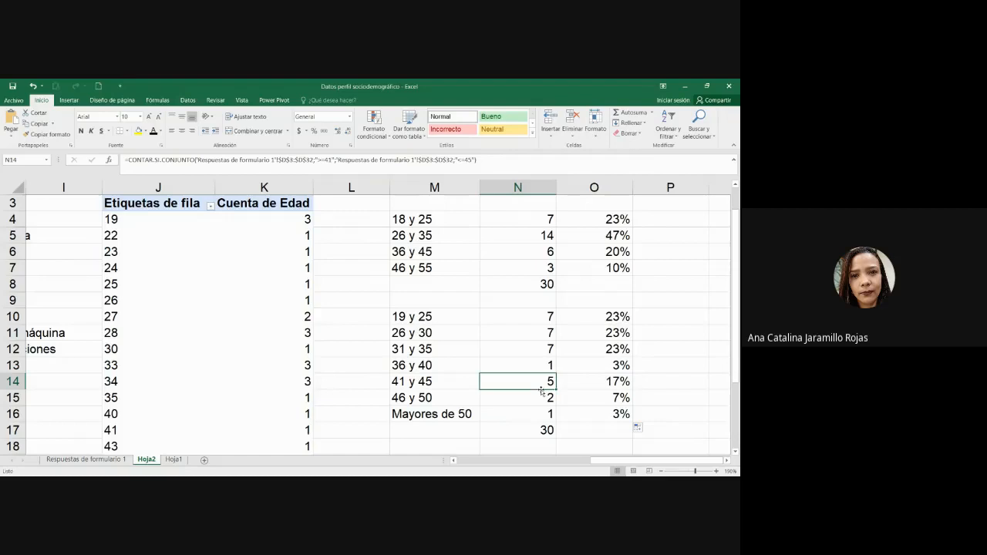
- Compare the 36 y 40 and 41 y 45 counts with the 36 y 45 range, and check the 46 y 50 and Mayores de 50 rows
drag(440, 367, 523, 383)
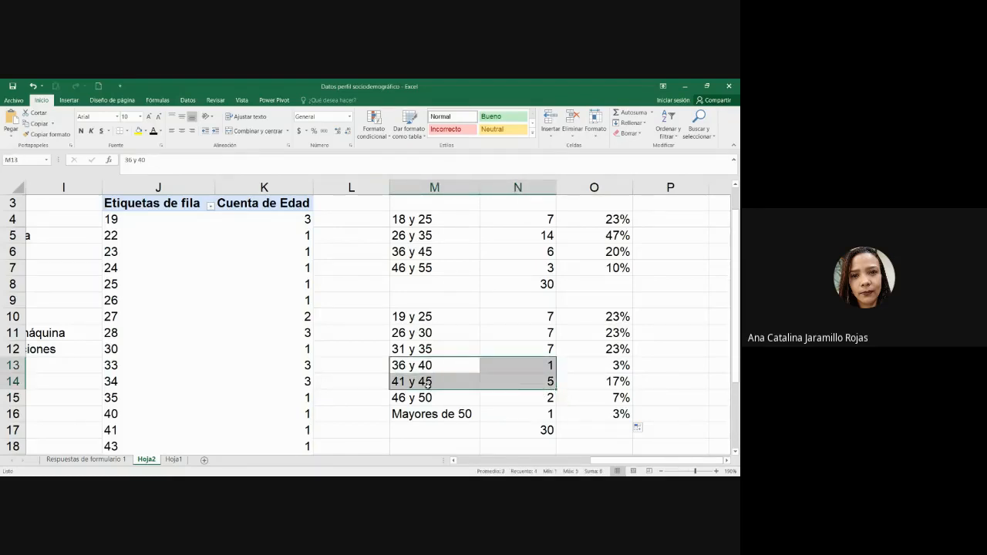
drag(419, 248, 524, 252)
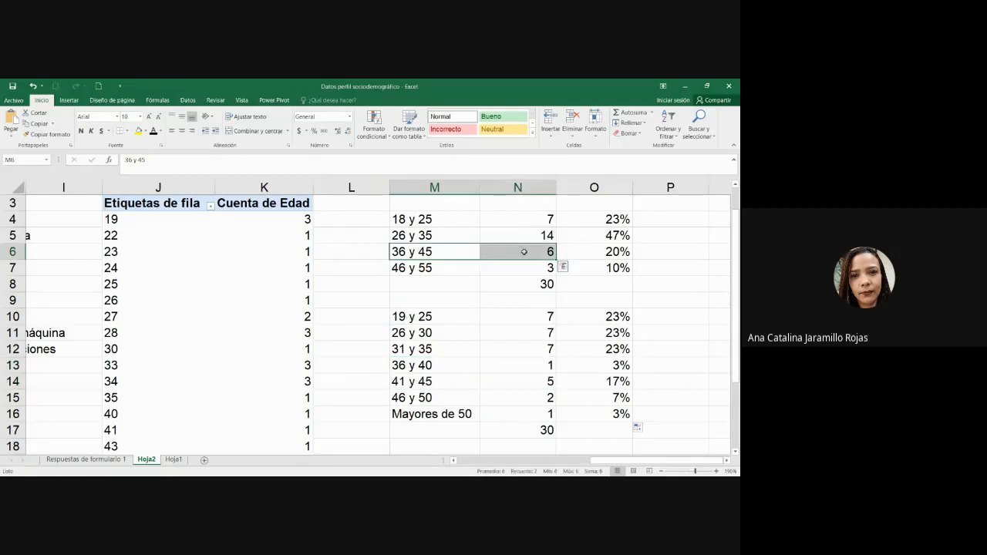
drag(436, 371, 540, 382)
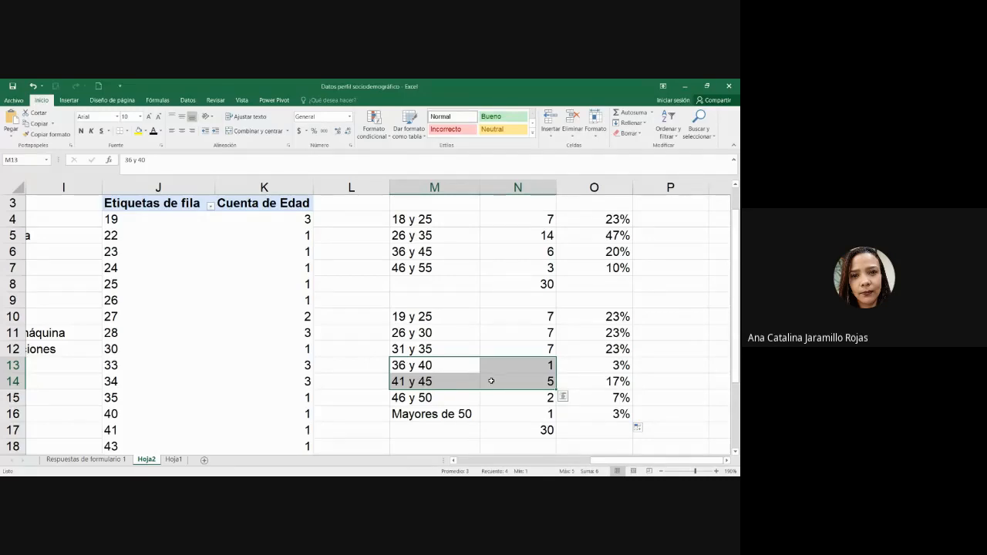
drag(440, 402, 518, 406)
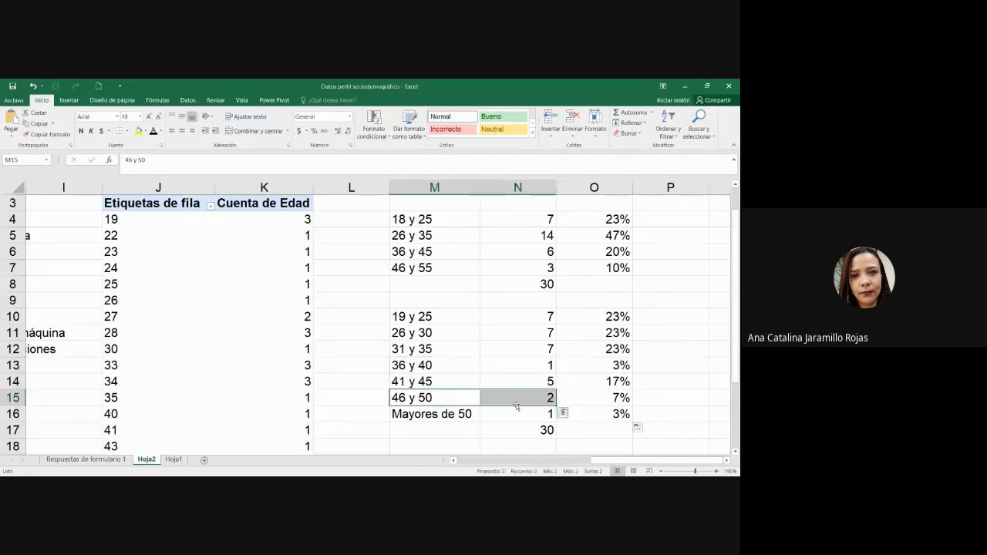
click(434, 420)
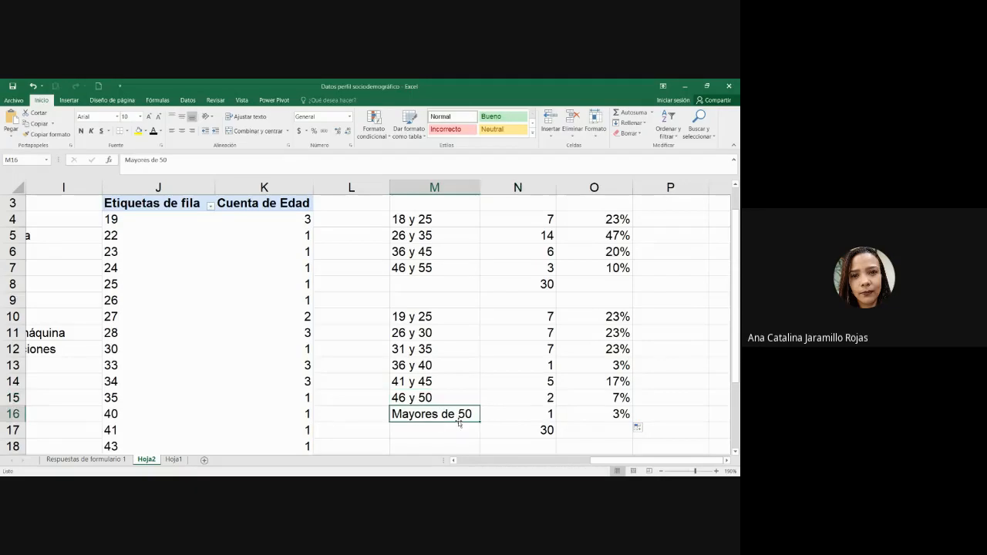
drag(500, 417, 518, 414)
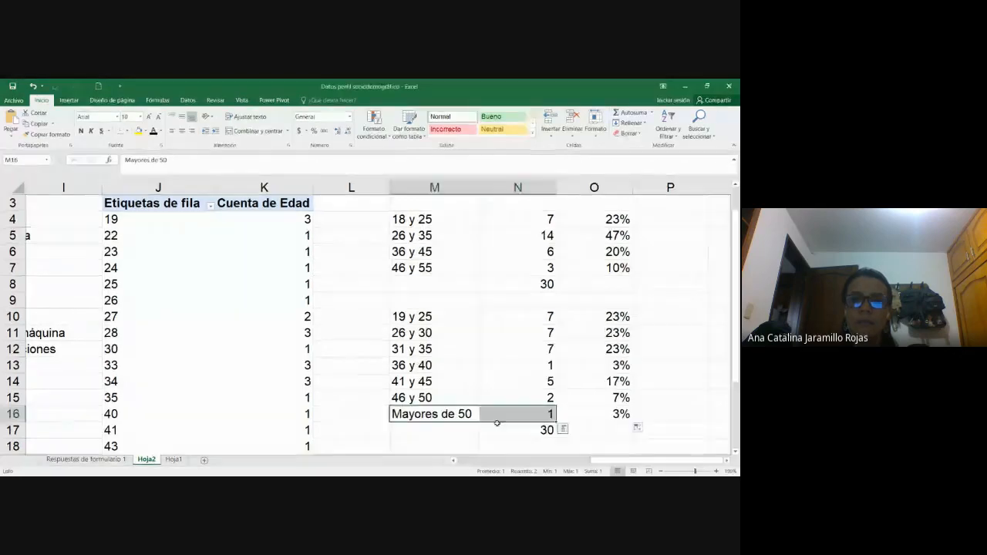
- Look over the finer age range table M10:N16 and inspect the Mayores de 50 count formula in N16
click(625, 397)
click(660, 394)
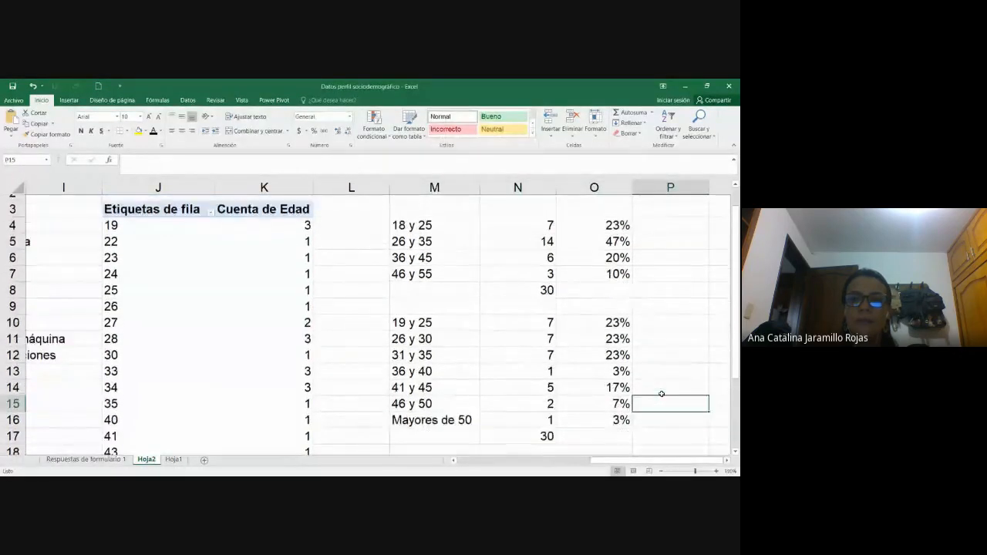
scroll(540, 347, down, 1)
drag(424, 300, 520, 405)
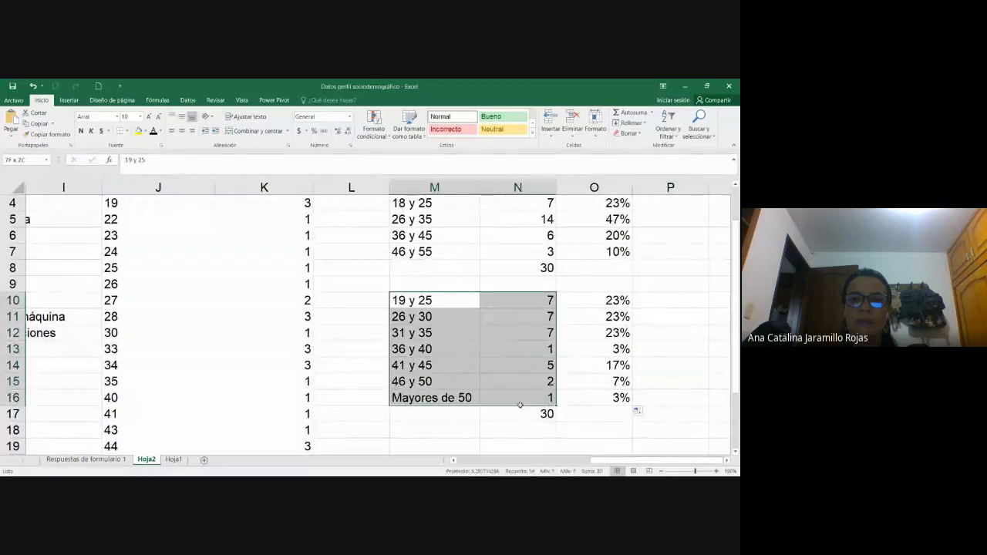
click(570, 413)
click(548, 396)
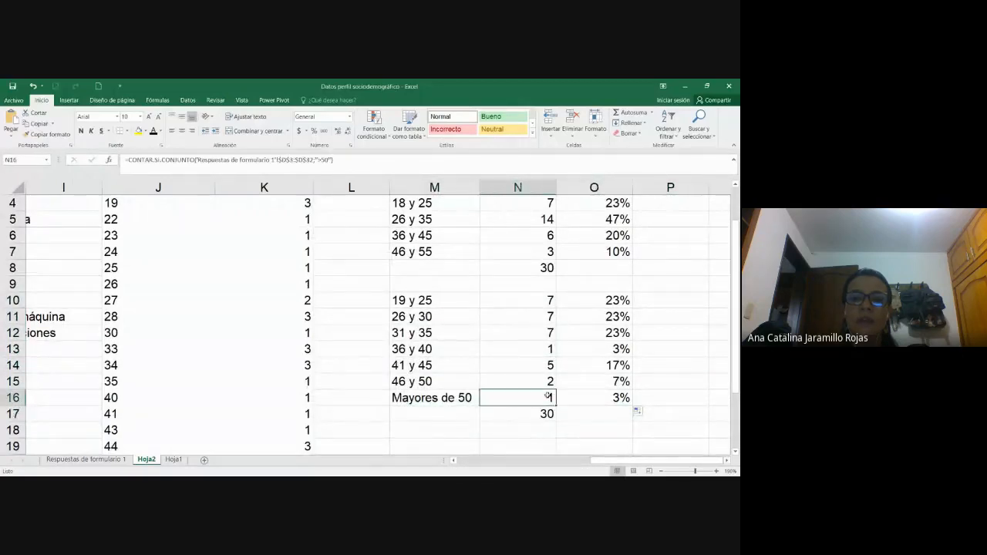
- Examine how the Fecha de nacimiento column relates to the Edad column on the Respuestas de formulario 1 sheet
click(121, 460)
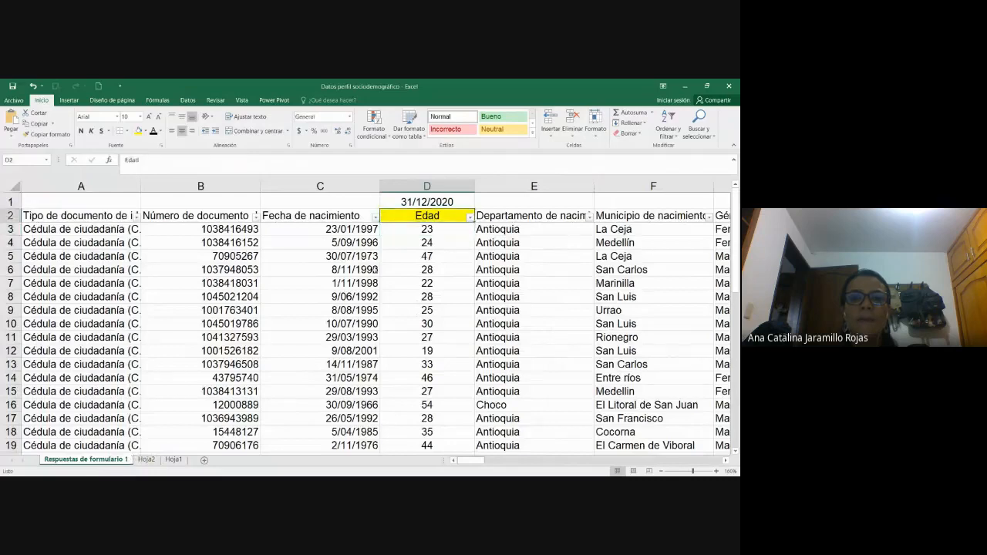
click(359, 245)
click(334, 186)
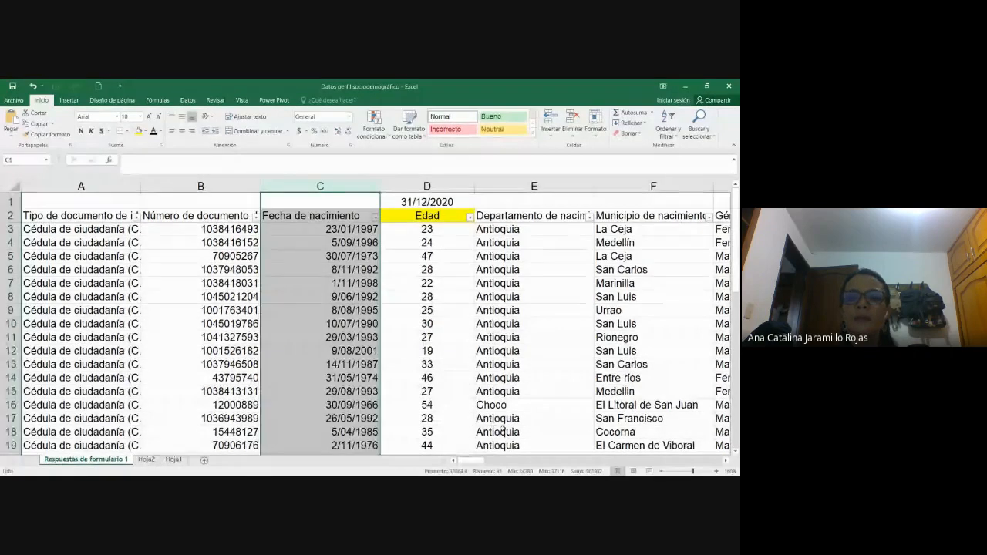
scroll(473, 465, right, 1)
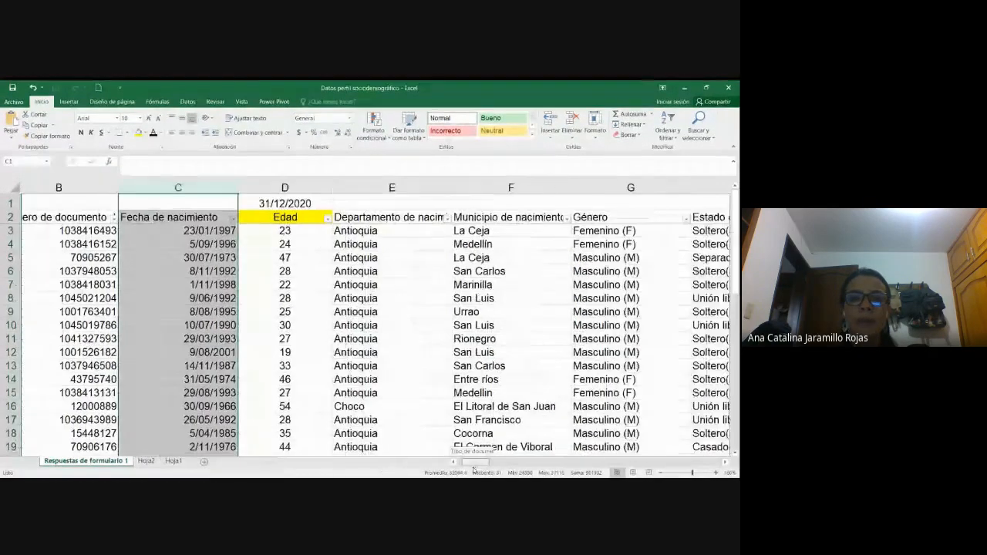
scroll(473, 466, left, 1)
click(313, 215)
click(412, 215)
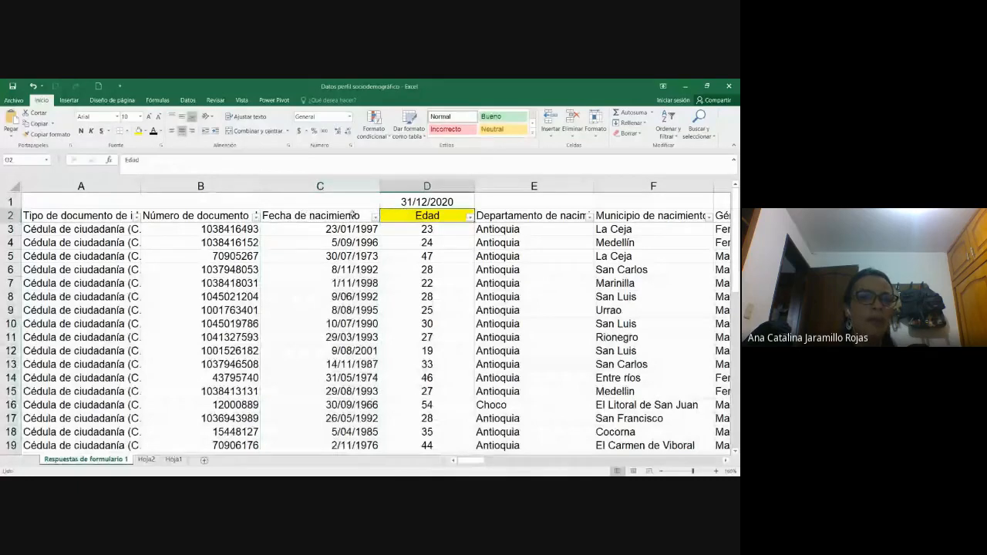
click(352, 214)
click(412, 216)
click(314, 207)
click(347, 215)
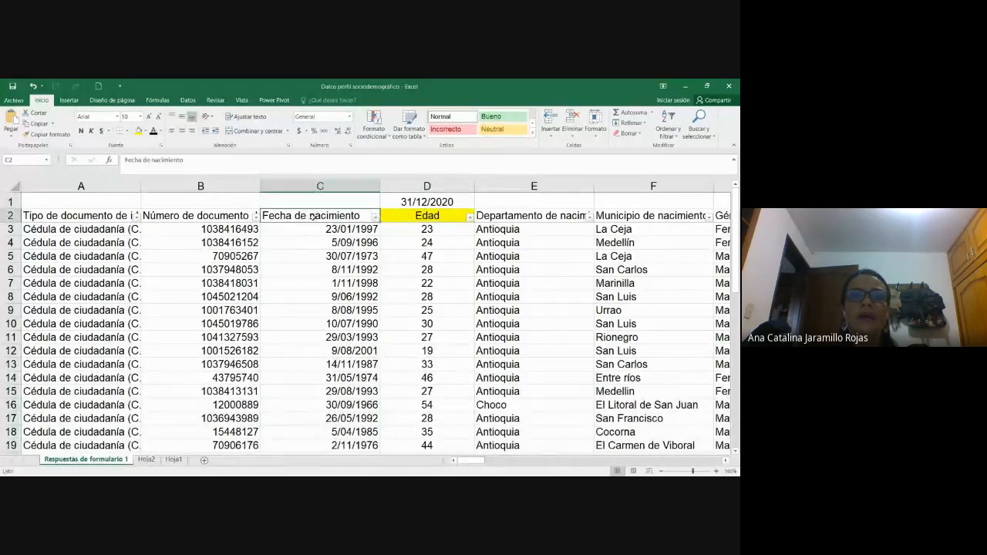
click(412, 216)
click(349, 229)
click(347, 215)
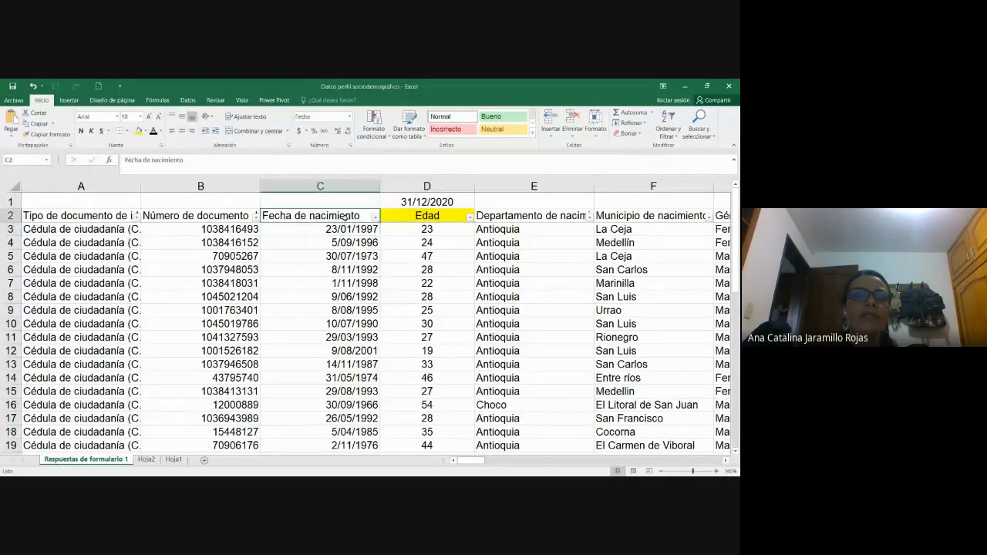
- Insert an empty column between Fecha de ingreso a la empresa and Tipo de contrato
key(Right)
key(Right)
key(Right)
key(Right)
key(Right)
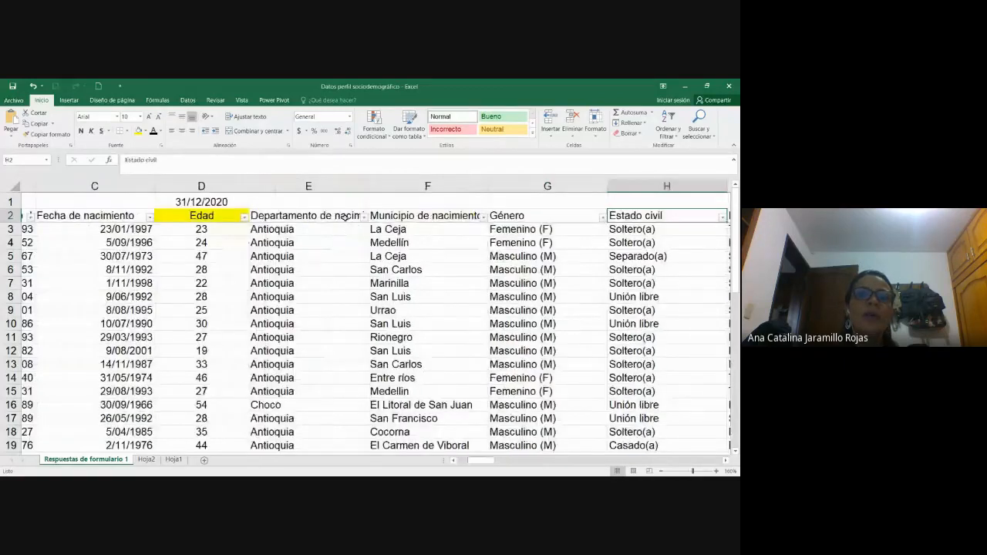
key(Right)
key(Right)
key(Right)
key(Right)
key(Right)
key(Right)
key(Right)
key(Right)
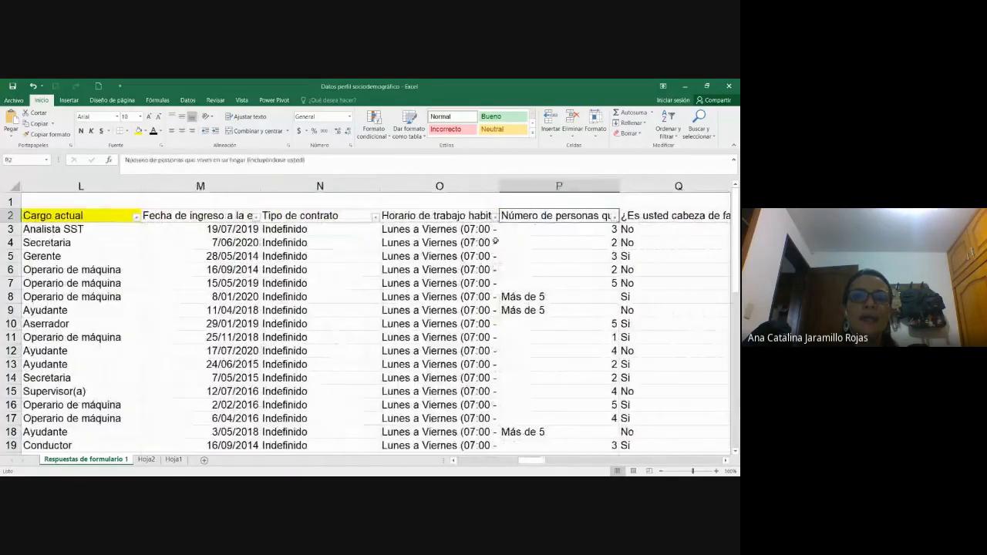
click(247, 214)
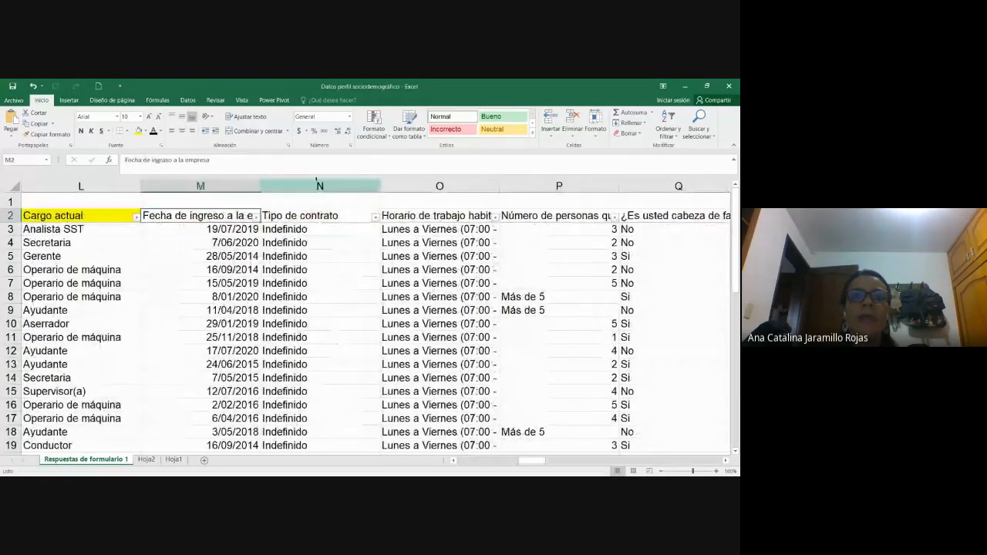
click(320, 186)
right_click(320, 187)
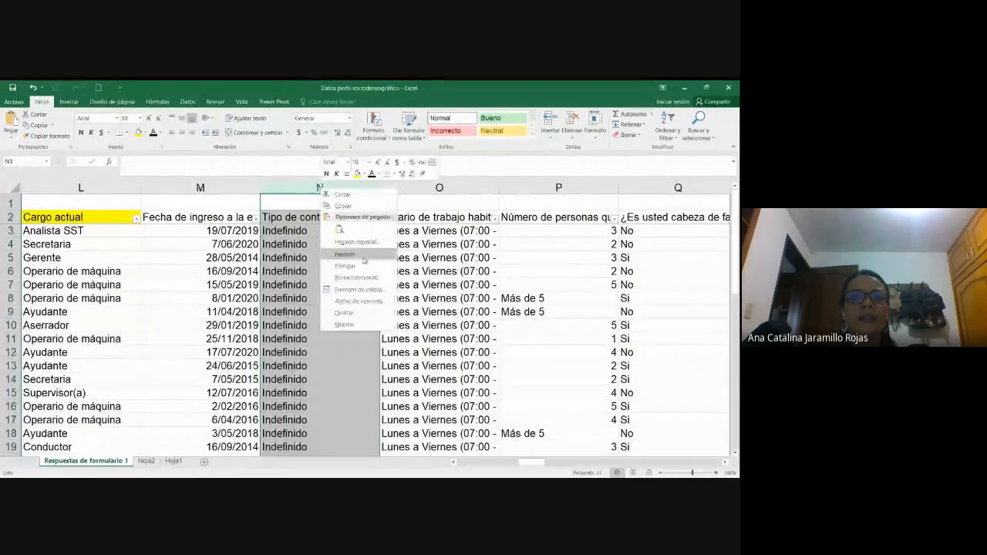
click(344, 254)
click(343, 229)
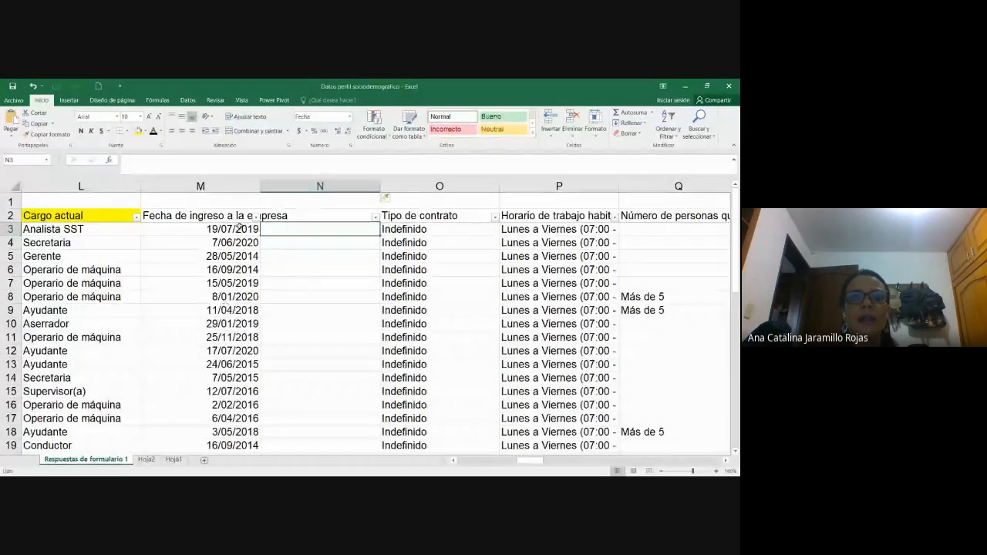
- Enter the cutoff date 31/12/2020 in N1 above the new column
click(313, 204)
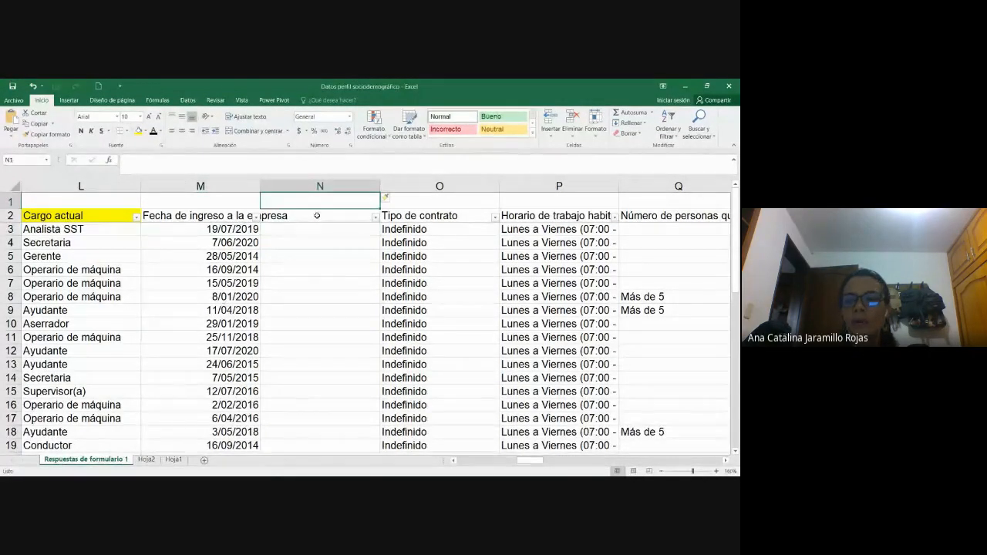
text(31/12/2)
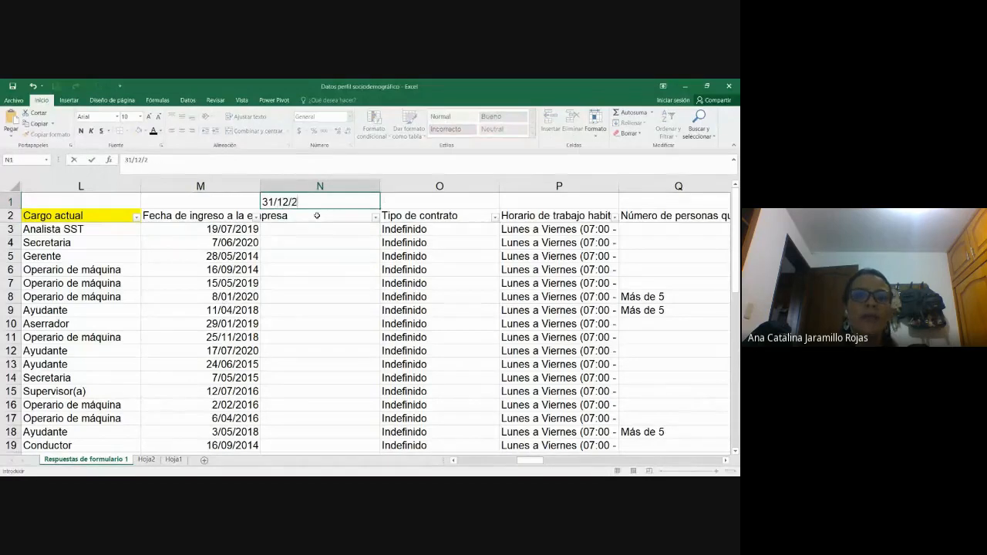
text(020)
key(Down)
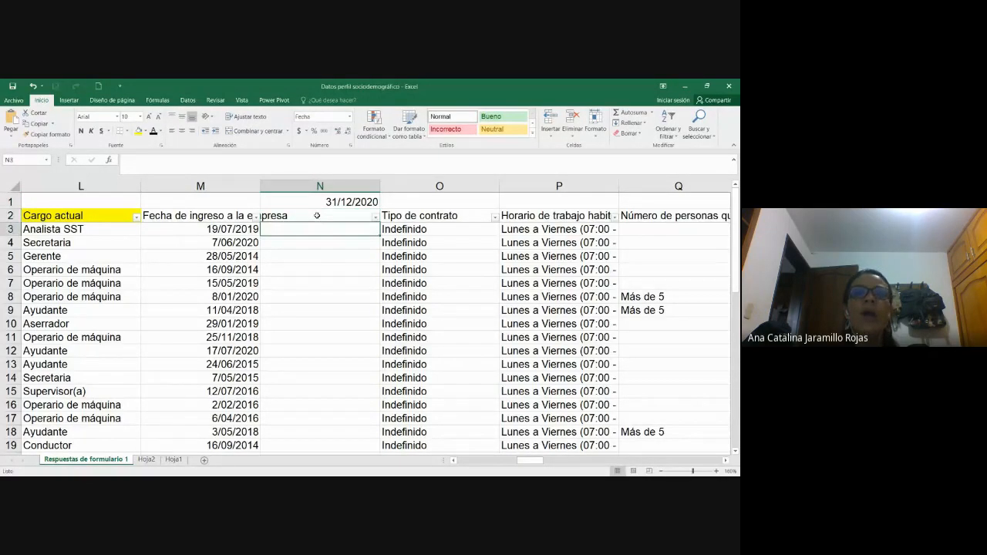
- Enter Antigüedad as the new column's header in N2
click(303, 202)
click(302, 223)
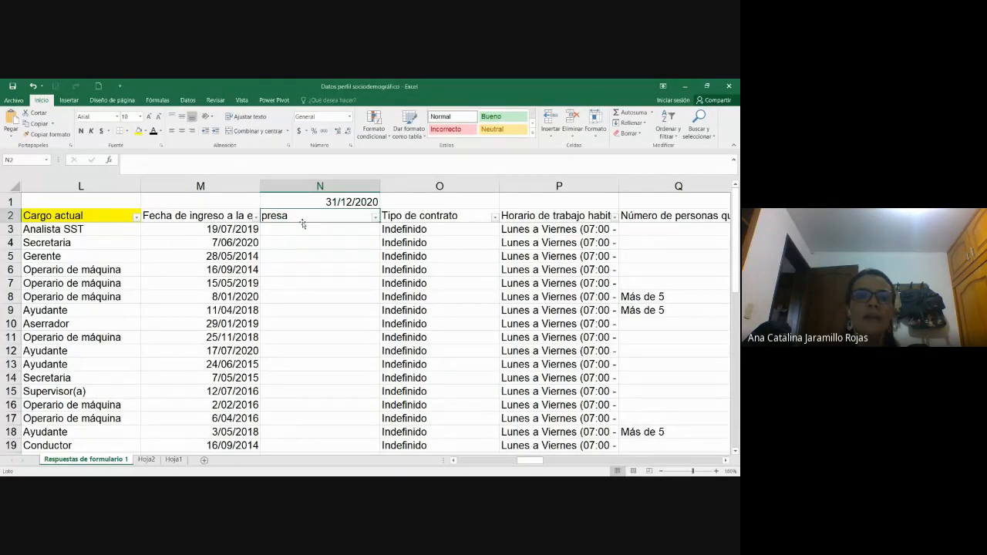
text(aNG)
key(BackSpace)
key(BackSpace)
key(BackSpace)
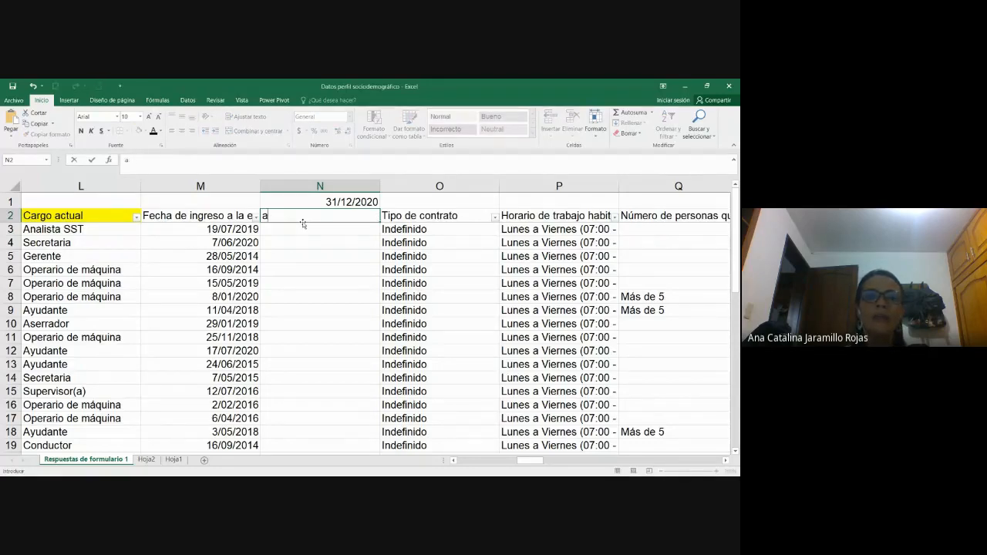
text(ntiguedad)
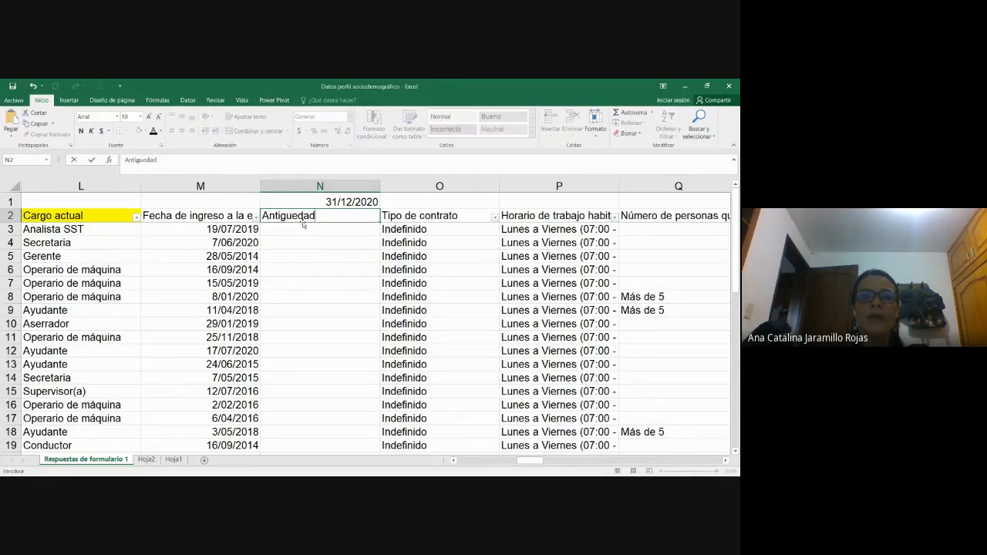
key(BackSpace)
key(BackSpace)
key(BackSpace)
key(BackSpace)
key(BackSpace)
text(ü)
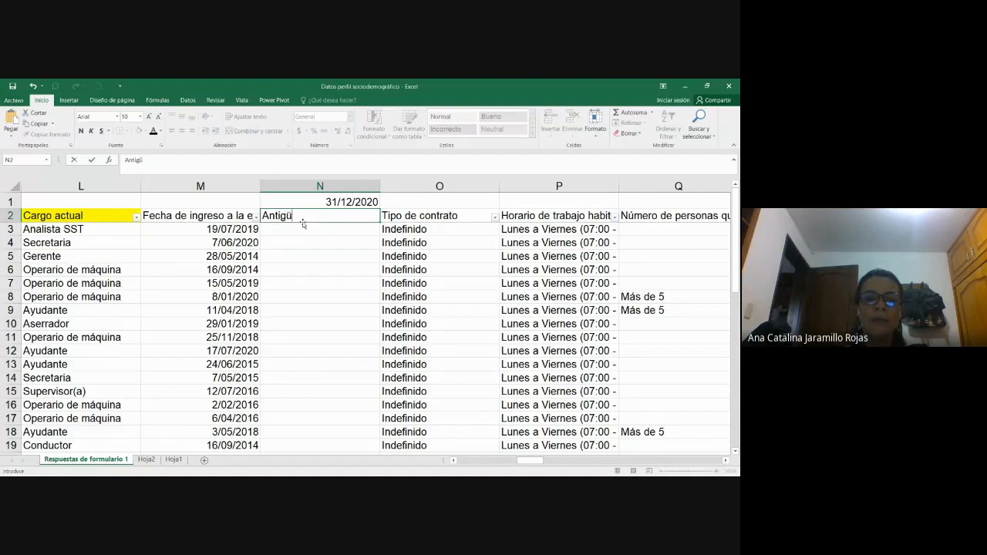
text(edad)
key(Return)
key(Up)
key(Left)
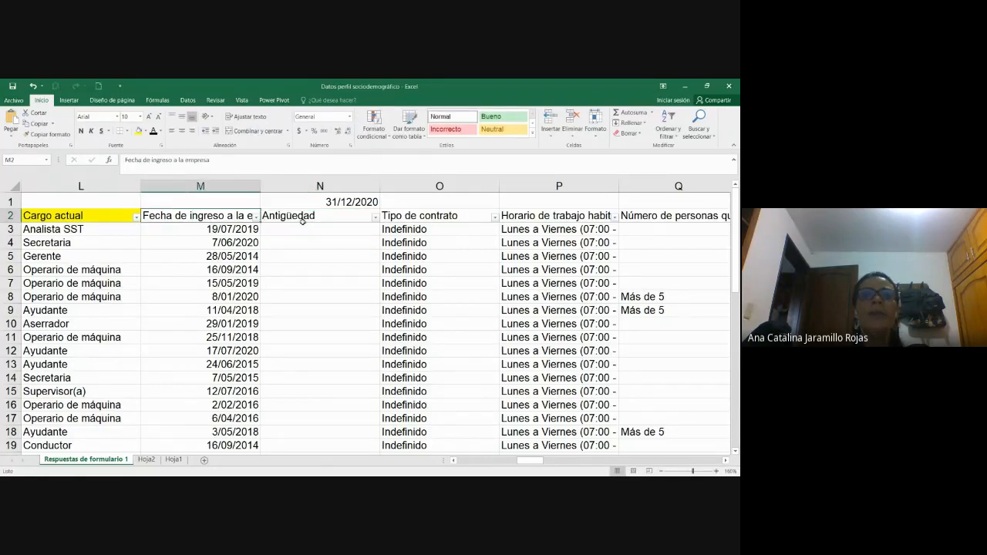
key(Down)
key(Up)
key(Right)
key(Left)
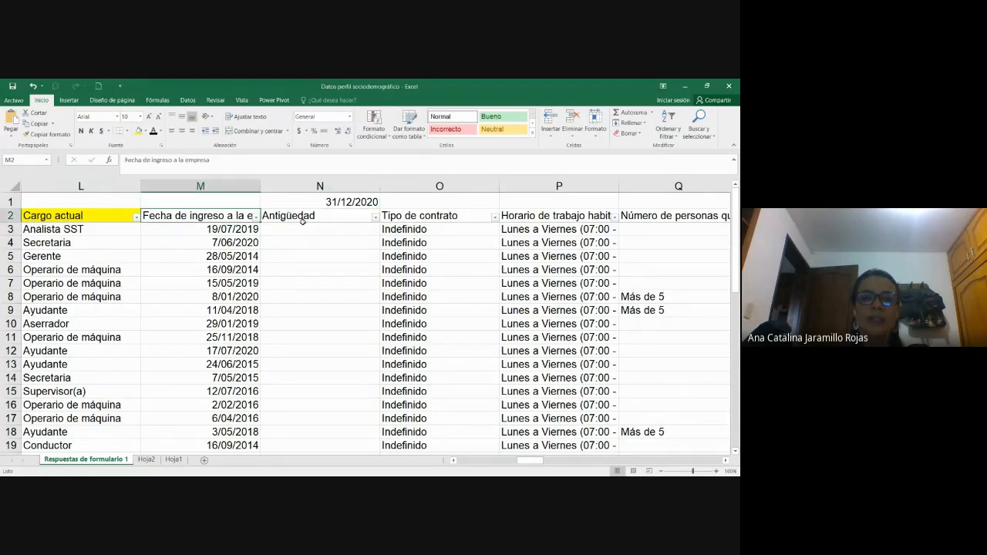
- Enter the formula =($N$1-M3) in N3 to subtract the hiring date from the fixed cutoff date
key(Down)
key(Up)
key(Right)
key(Down)
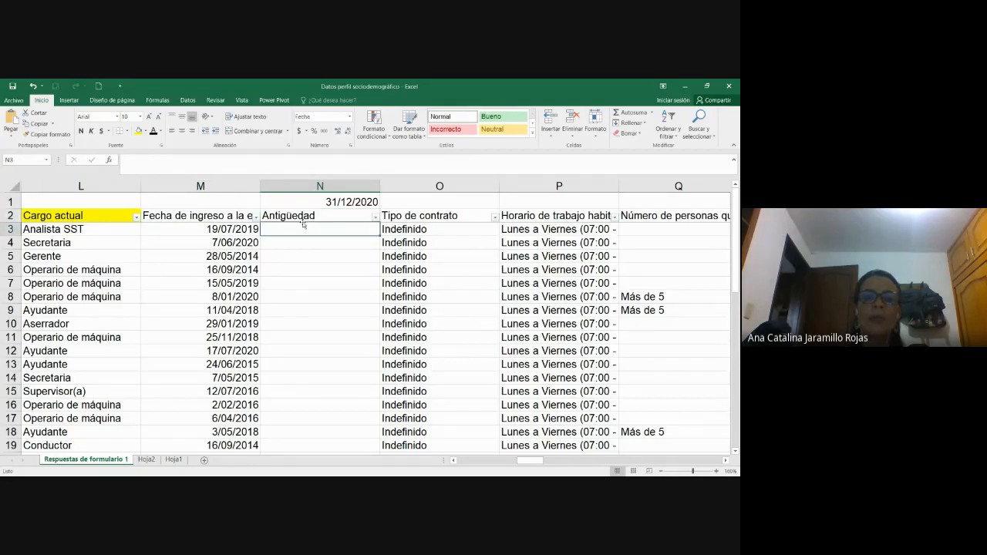
text(=()
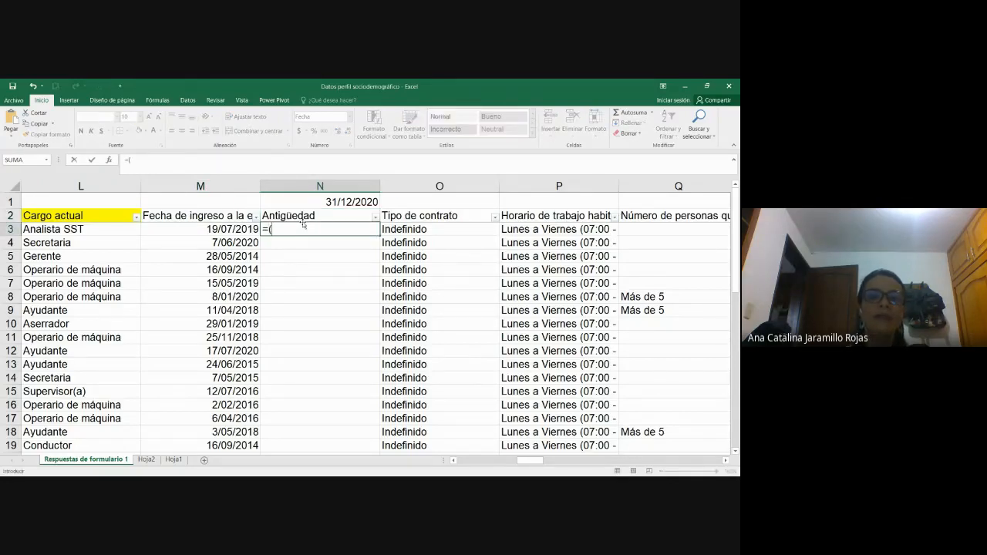
click(324, 202)
text(-)
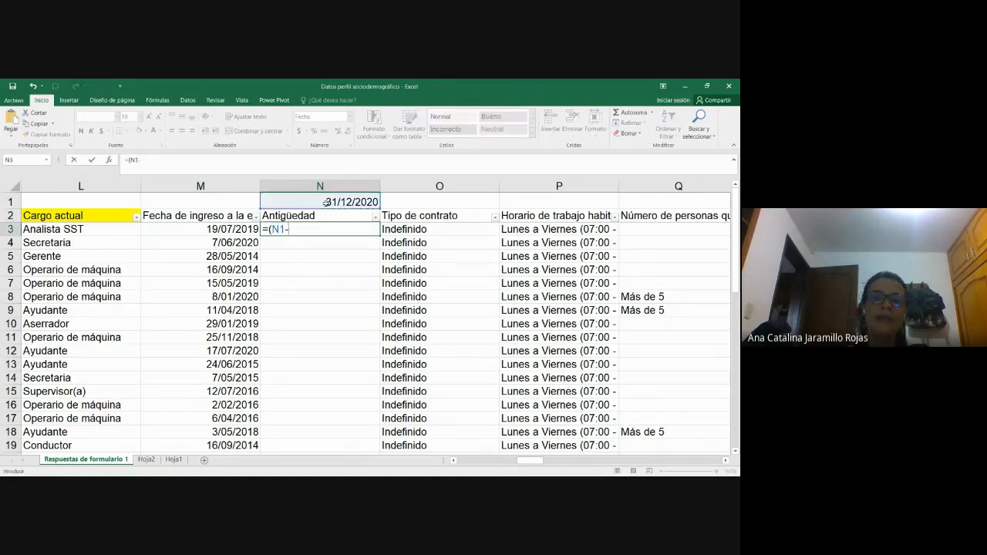
click(253, 230)
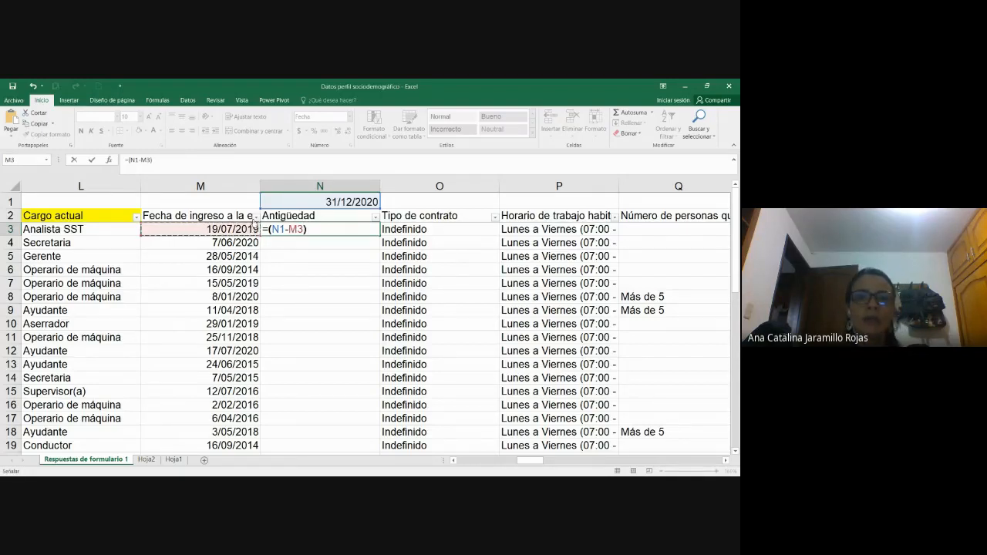
text())
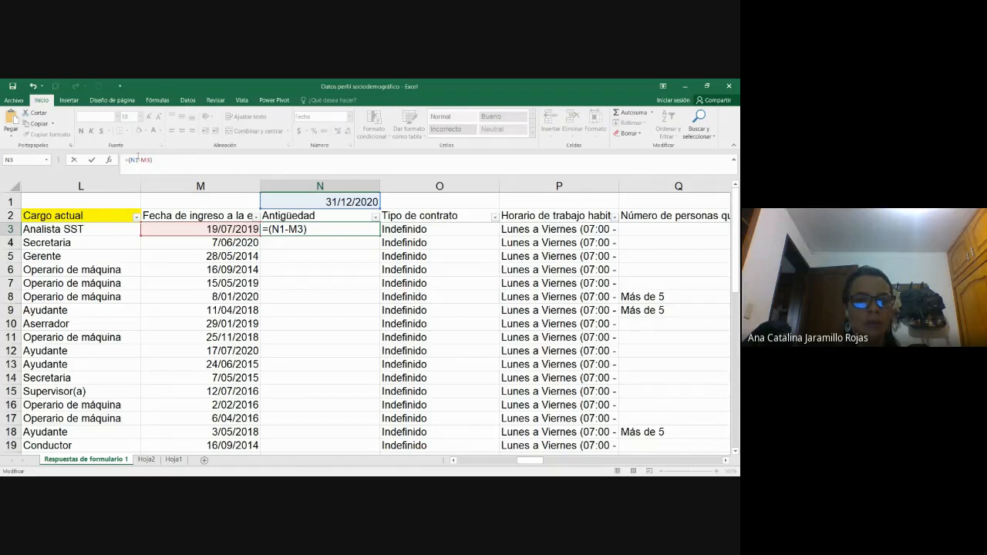
key(F4)
key(Return)
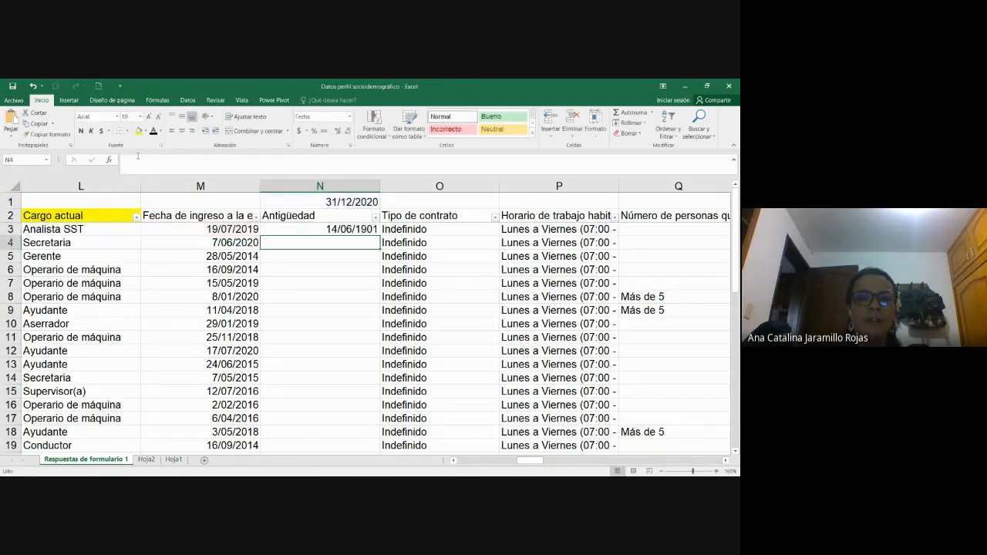
- Set the number format of N3 to General
click(316, 229)
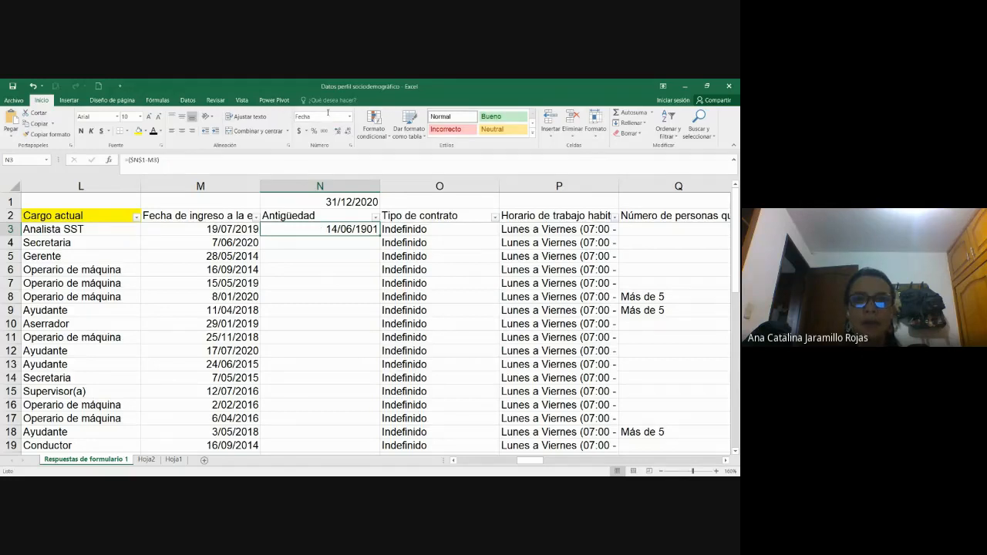
click(350, 117)
click(328, 130)
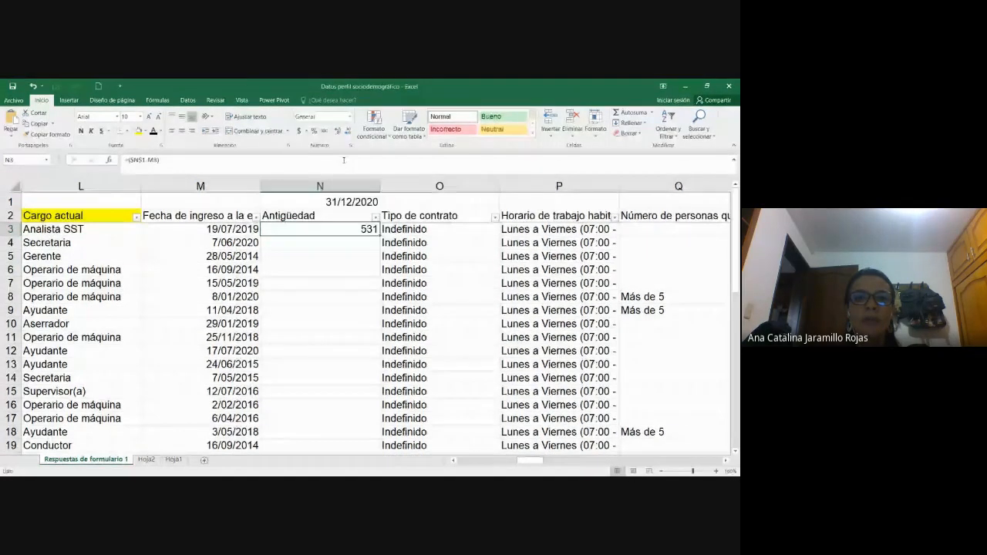
click(281, 156)
key(Return)
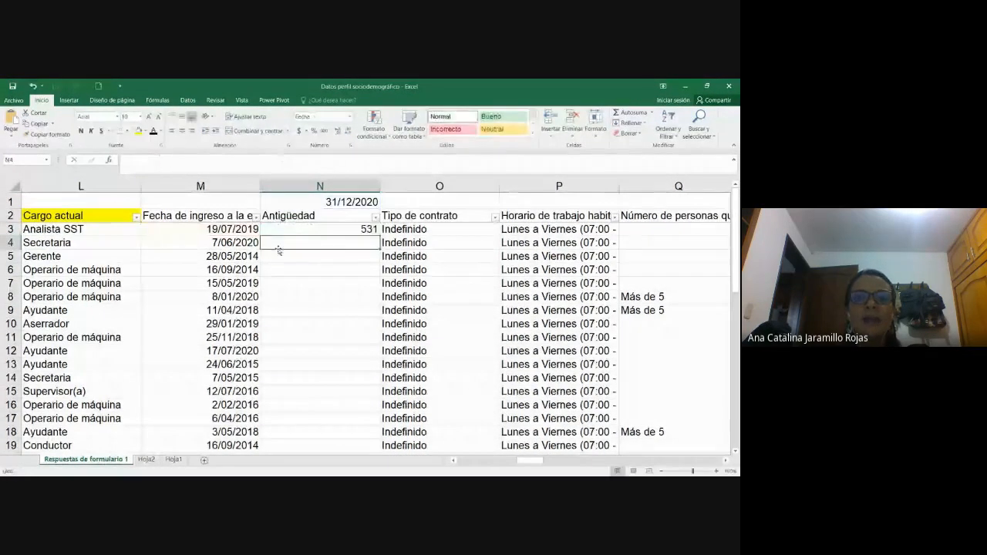
- Center the contents of N3 and the Antigüedad header in N2
click(284, 228)
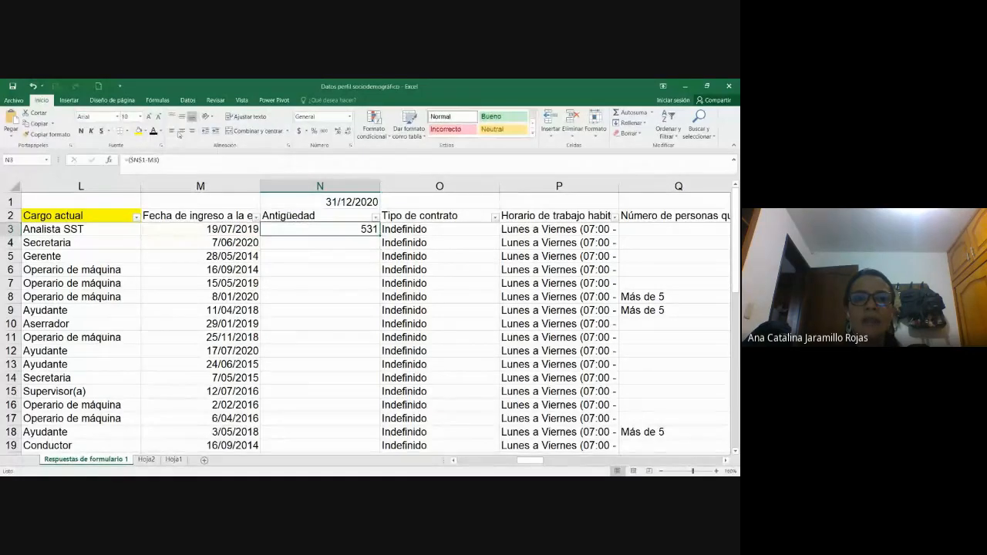
click(181, 130)
click(332, 219)
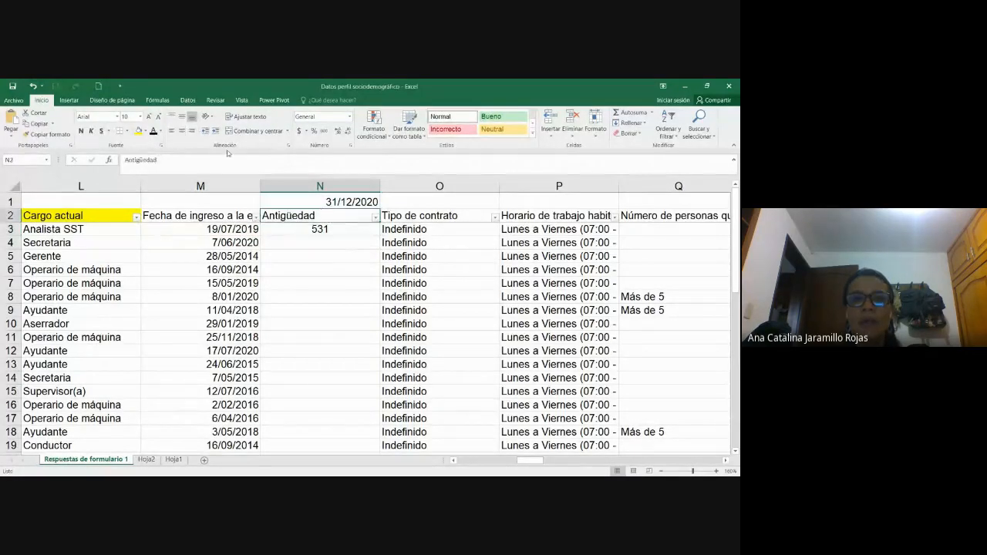
click(181, 130)
- Divide the date difference in N3 by 365, making the formula =($N$1-M3)/365
click(346, 232)
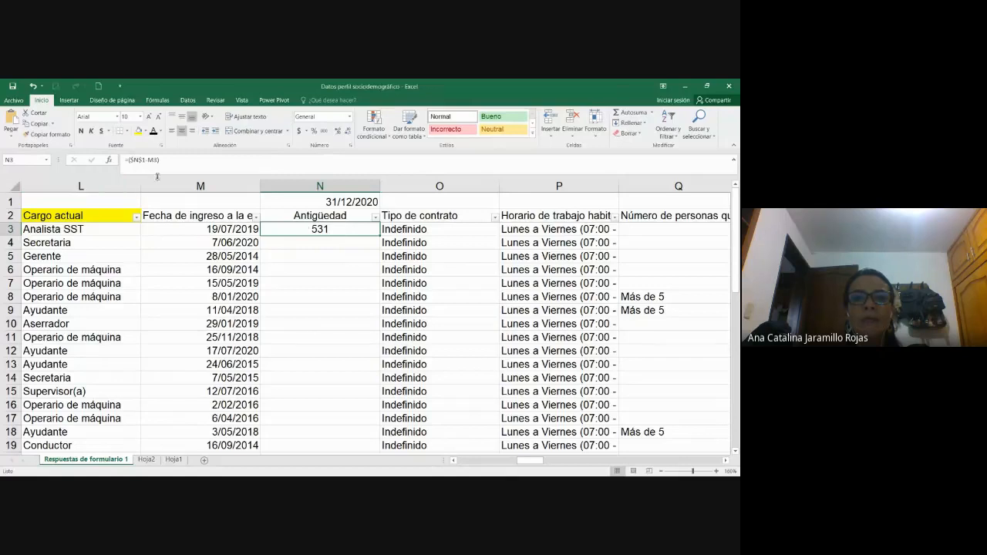
click(226, 164)
text(/365)
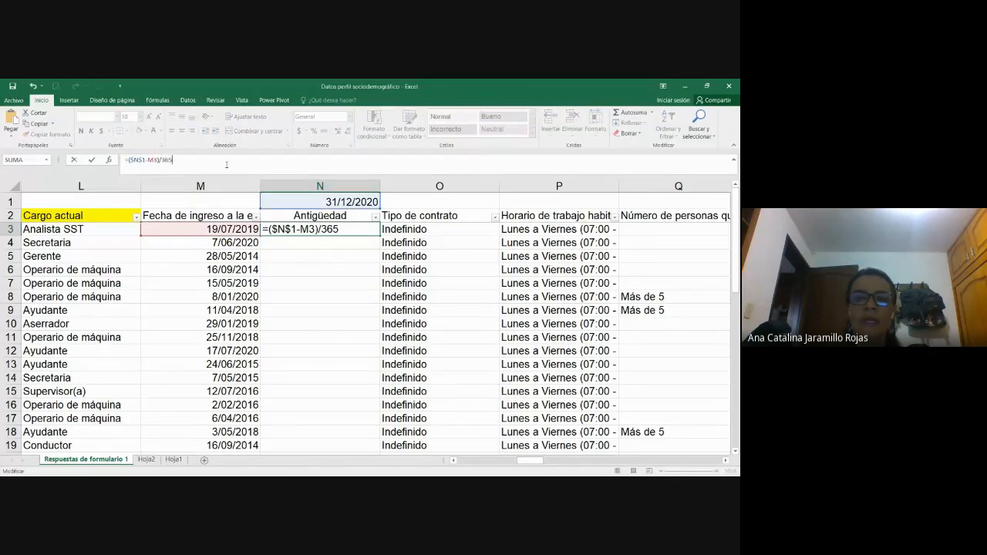
key(Return)
- Reduce the displayed decimals of the Antigüedad value in N3 to two
click(335, 226)
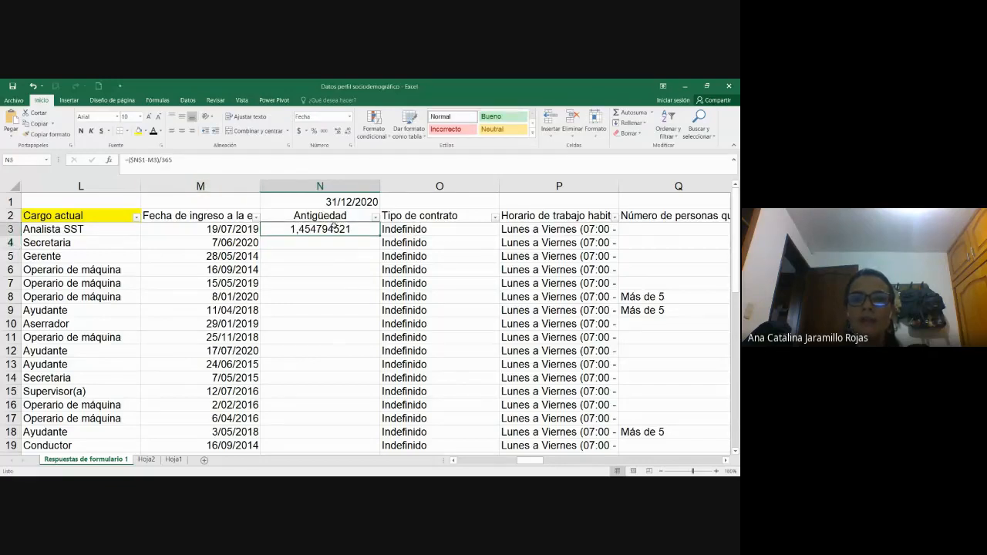
click(351, 135)
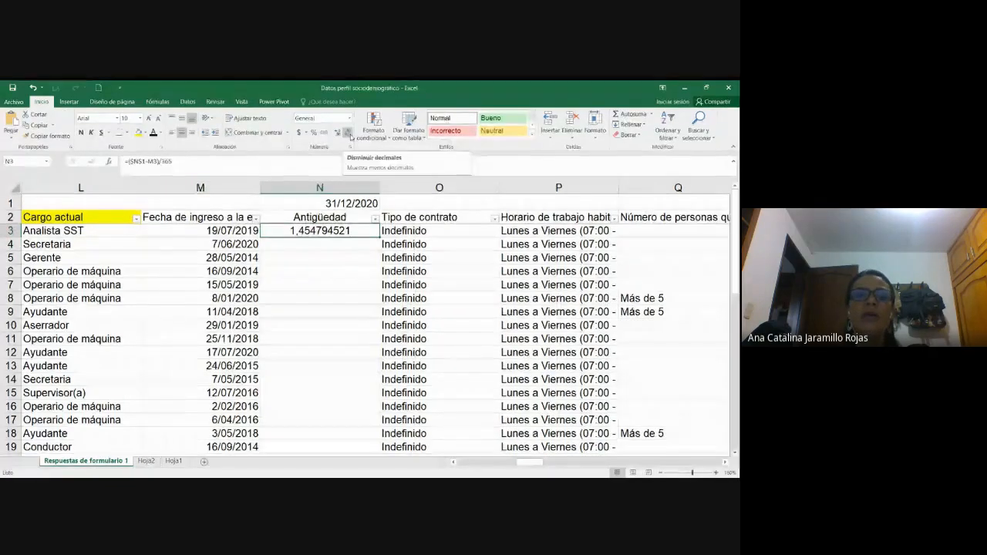
click(351, 135)
click(350, 135)
click(351, 135)
click(351, 135)
click(351, 135)
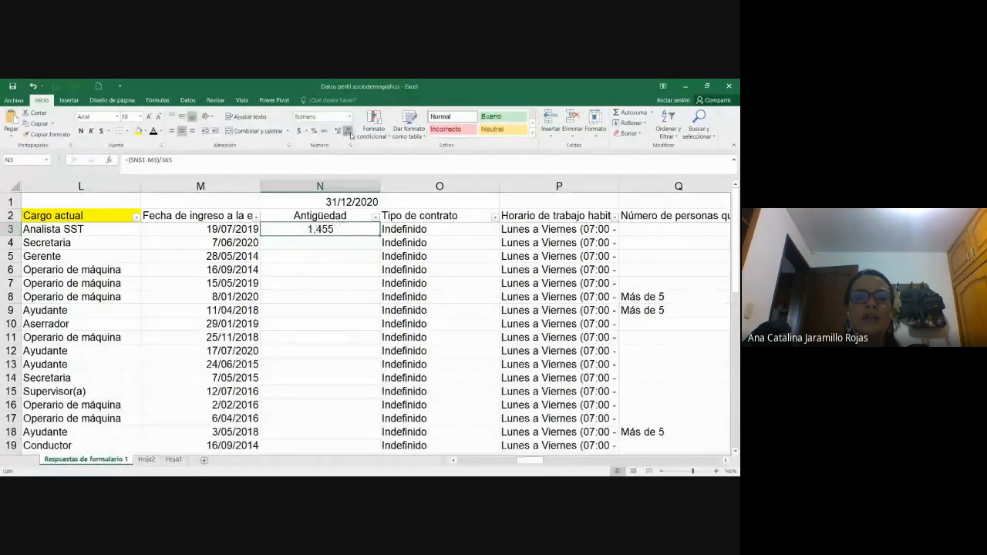
click(351, 135)
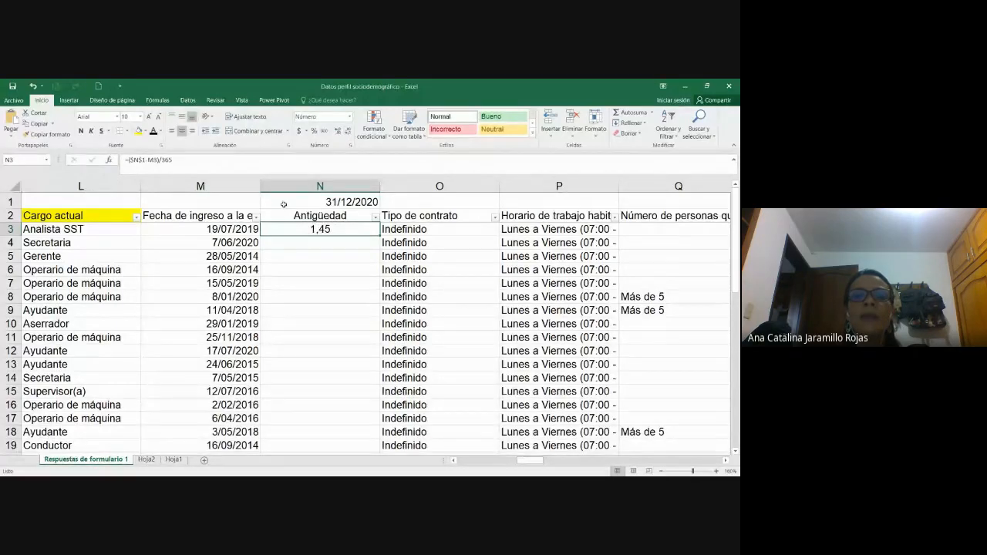
click(348, 212)
click(348, 230)
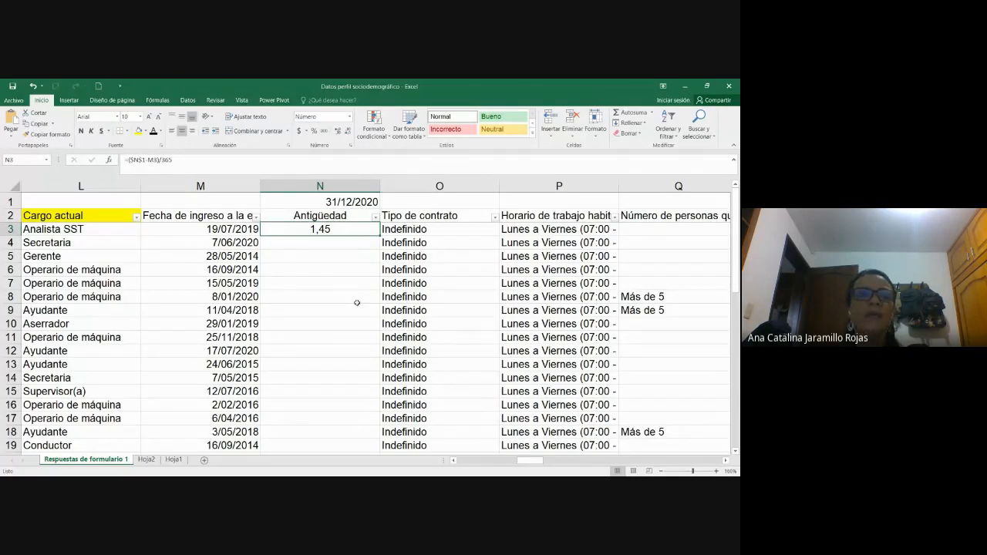
click(346, 238)
click(347, 234)
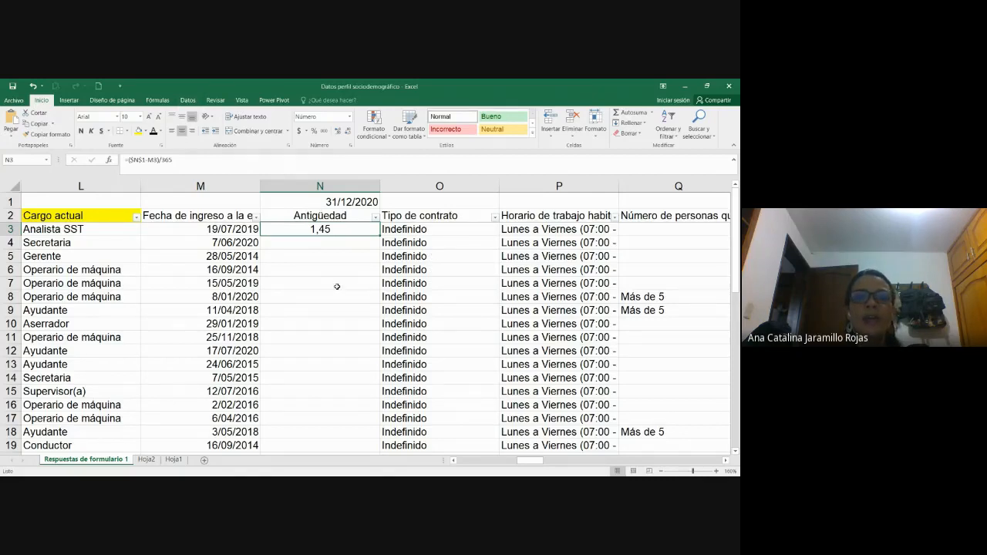
scroll(337, 286, down, 1)
scroll(337, 286, up, 1)
scroll(337, 286, down, 8)
scroll(337, 289, up, 8)
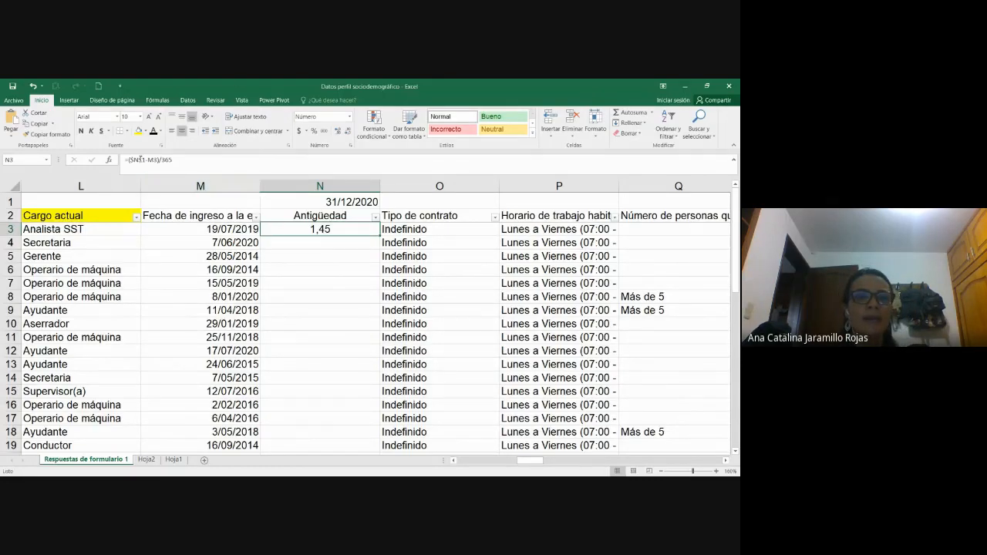
- Round the years in N3 down to whole numbers with =REDONDEAR.MENOS(($N$1-M3)/365;0)
key(F2)
click(128, 160)
text(redondear)
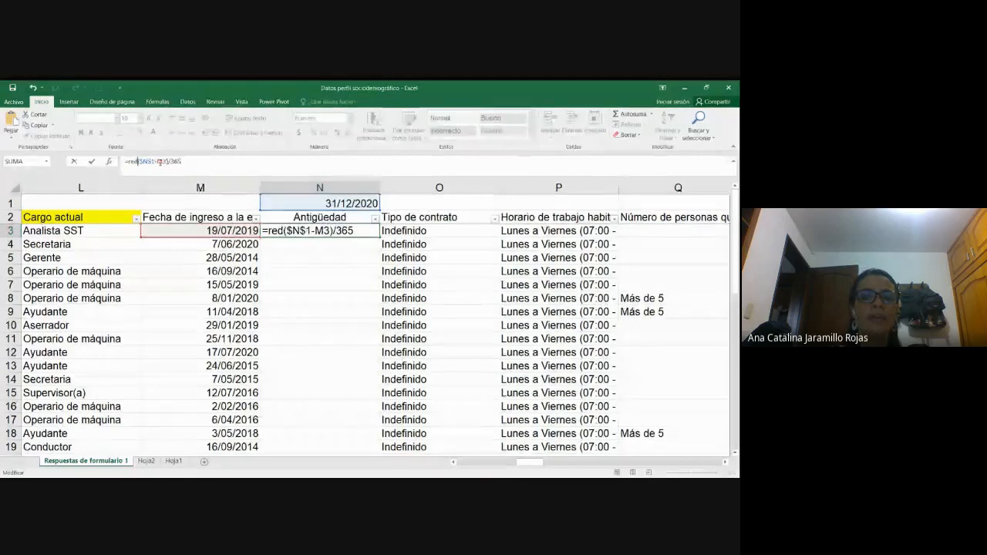
text(.menos)
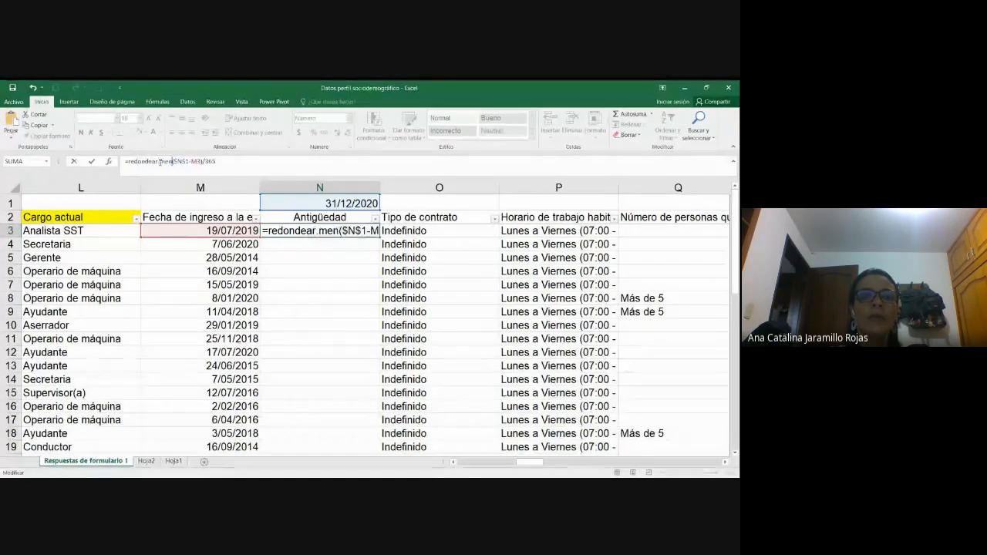
text(()
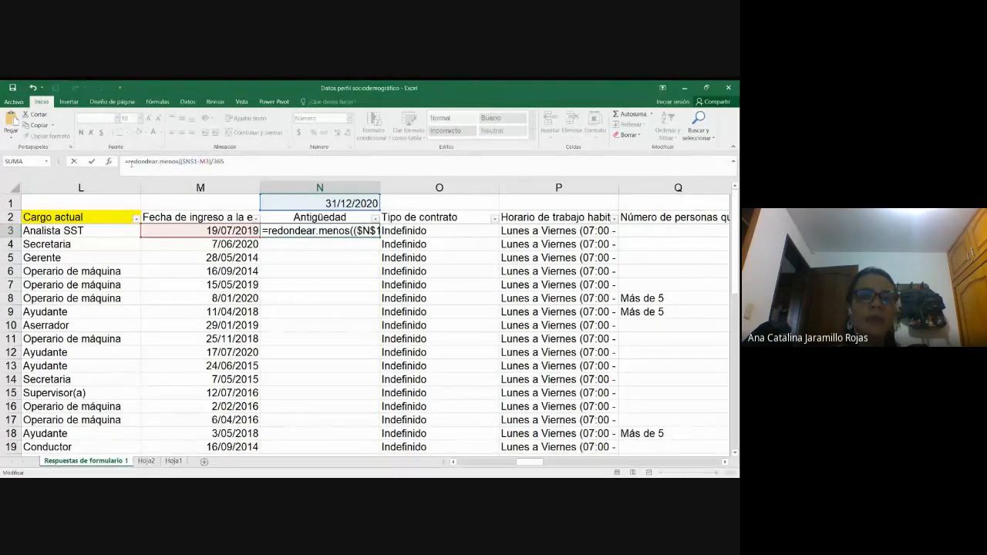
click(267, 166)
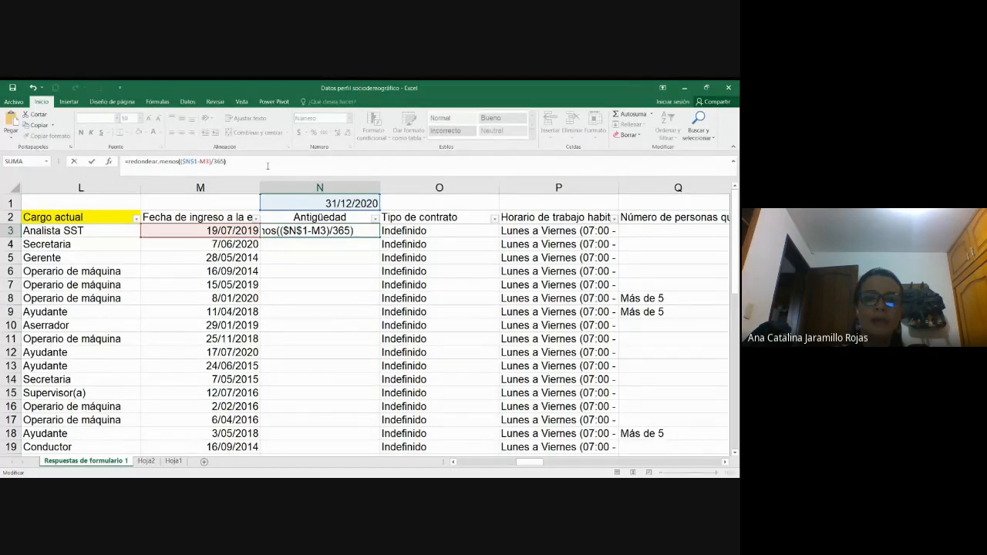
text(;0)
key(Return)
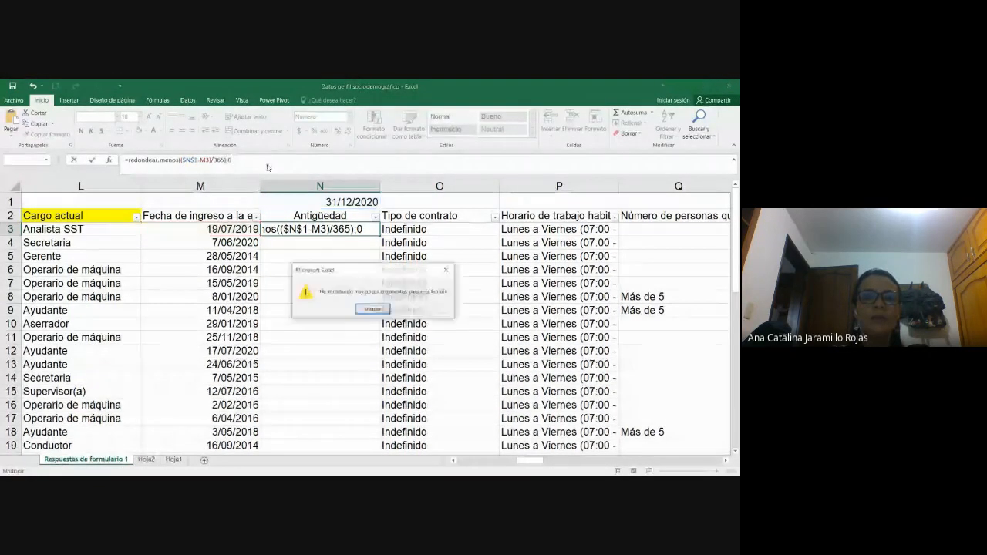
key(Return)
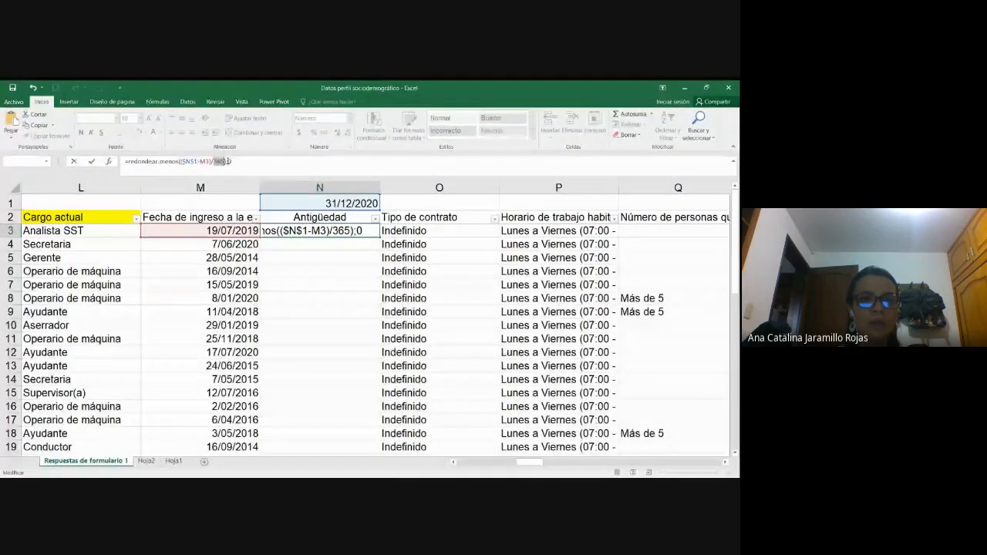
key(Right)
key(BackSpace)
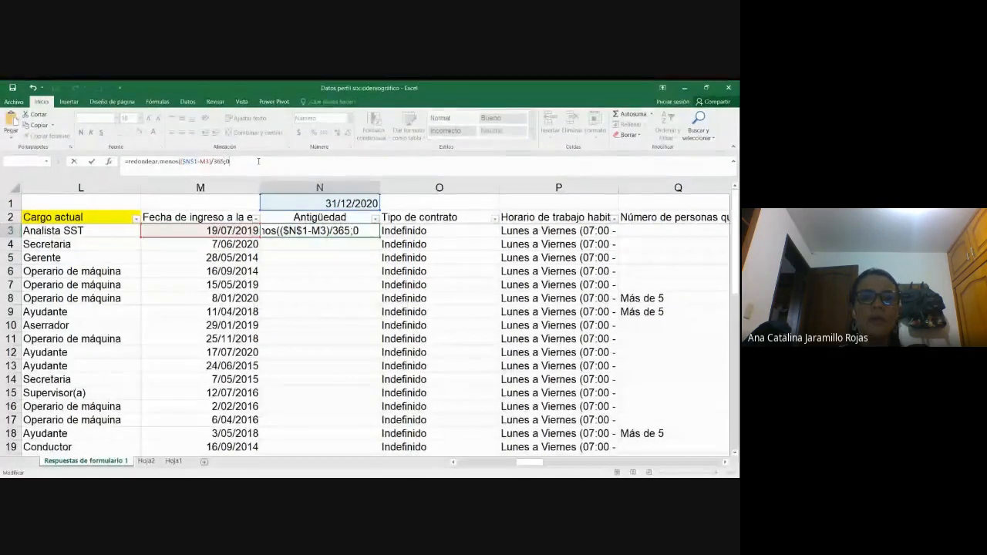
key(Return)
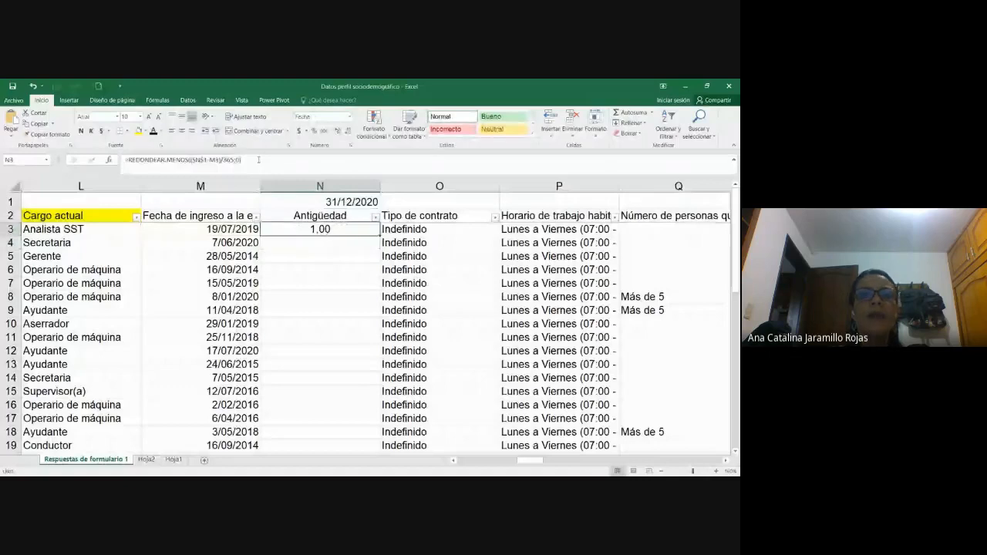
- Display the Antigüedad value in N3 without decimals
click(344, 129)
click(344, 130)
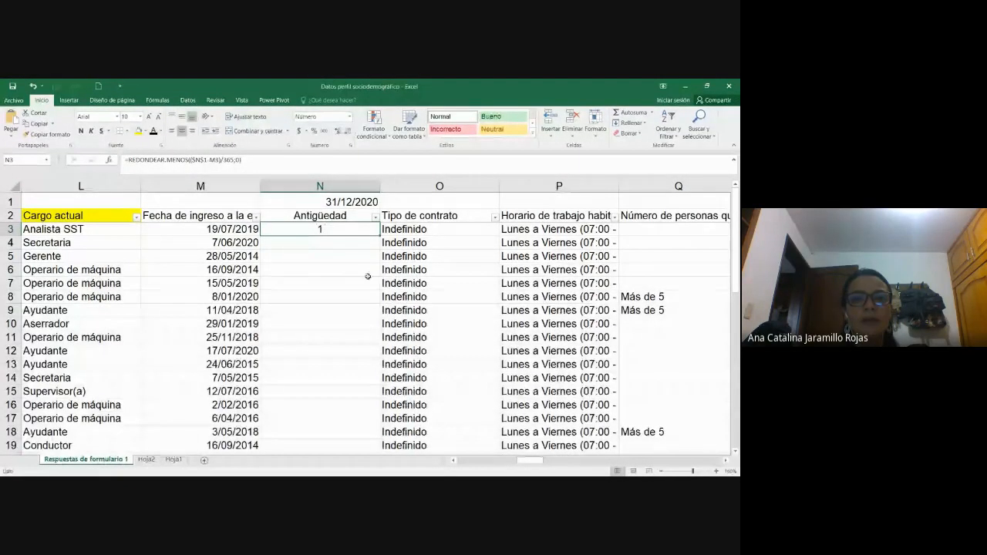
double_click(371, 223)
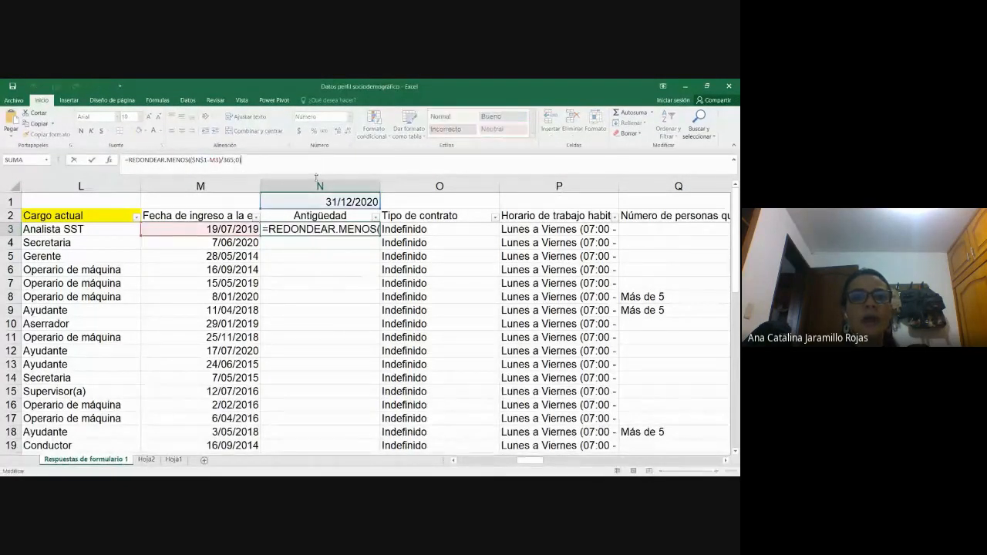
key(Return)
click(363, 232)
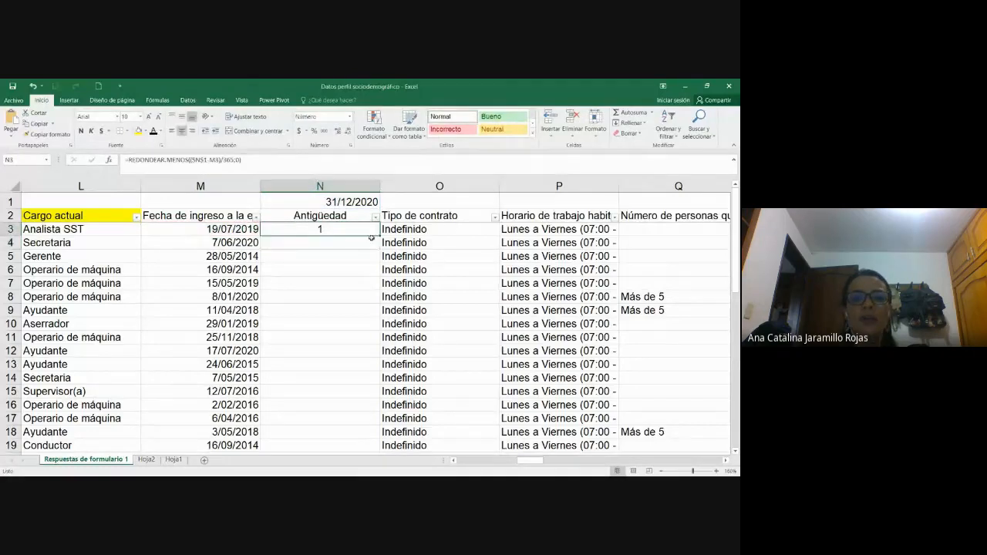
- Fill the Antigüedad formula from N3 down to N32 and check the copied cells
drag(380, 238, 348, 416)
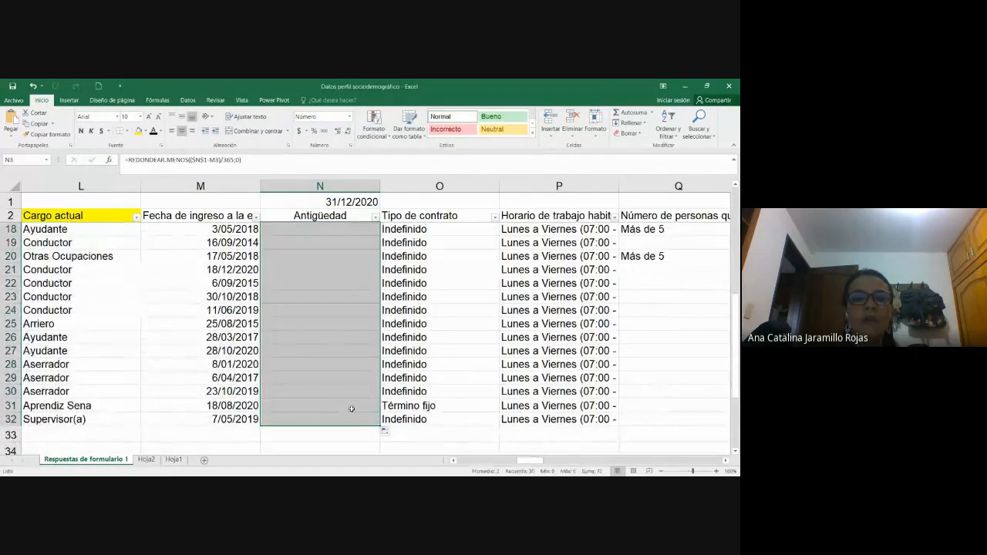
scroll(351, 409, up, 5)
click(351, 405)
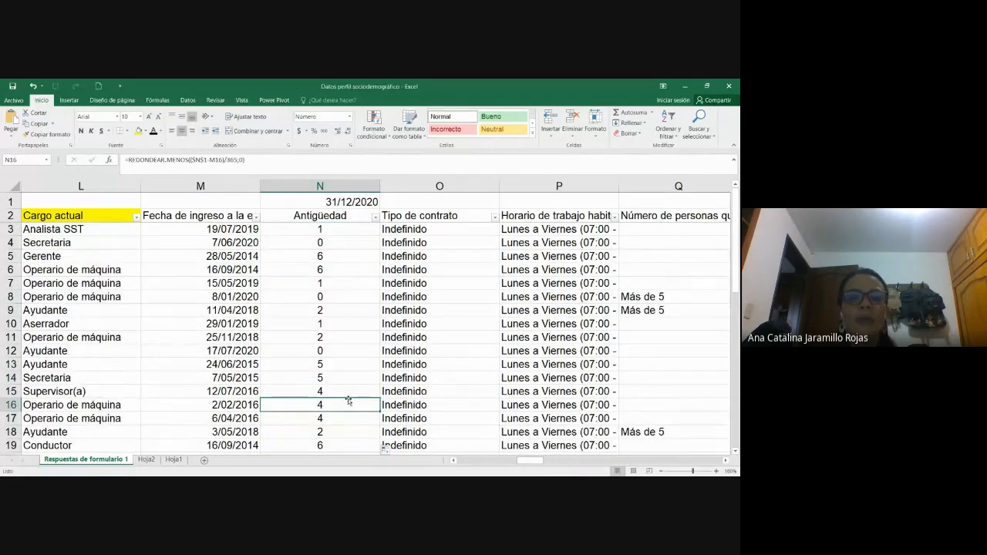
click(350, 242)
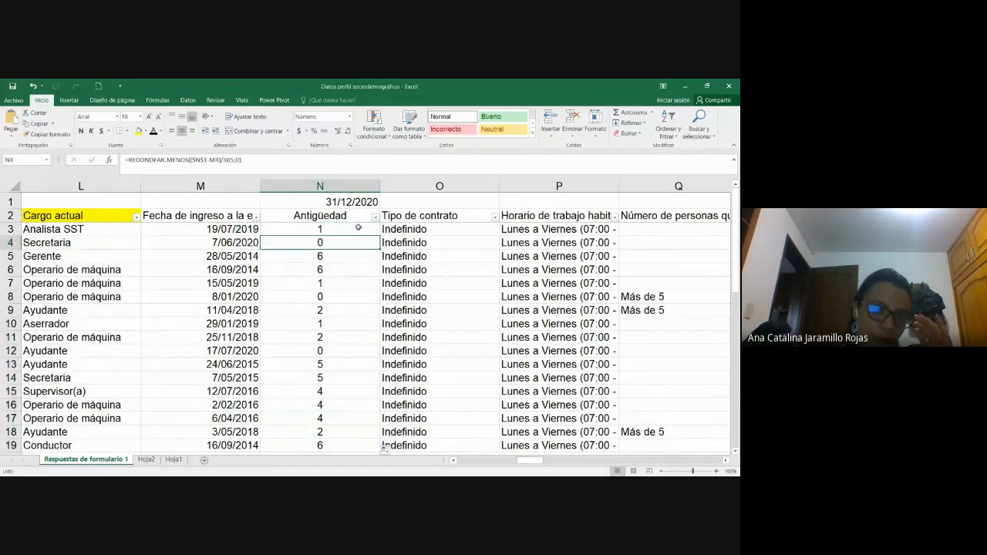
click(358, 227)
scroll(333, 336, down, 9)
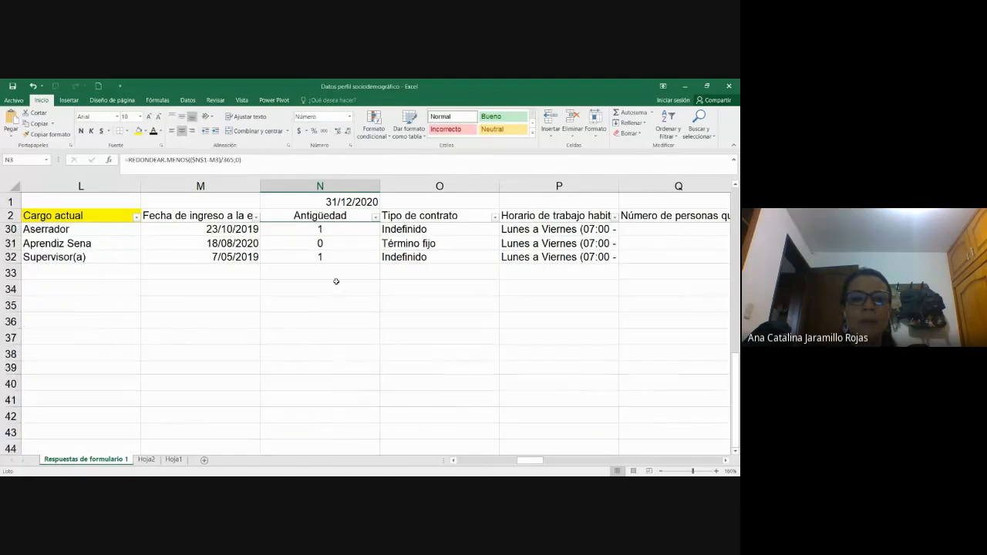
- Calculate the minimum Antigüedad in N34 with =MIN(N3:N32) and centre the result
click(343, 287)
text(=m)
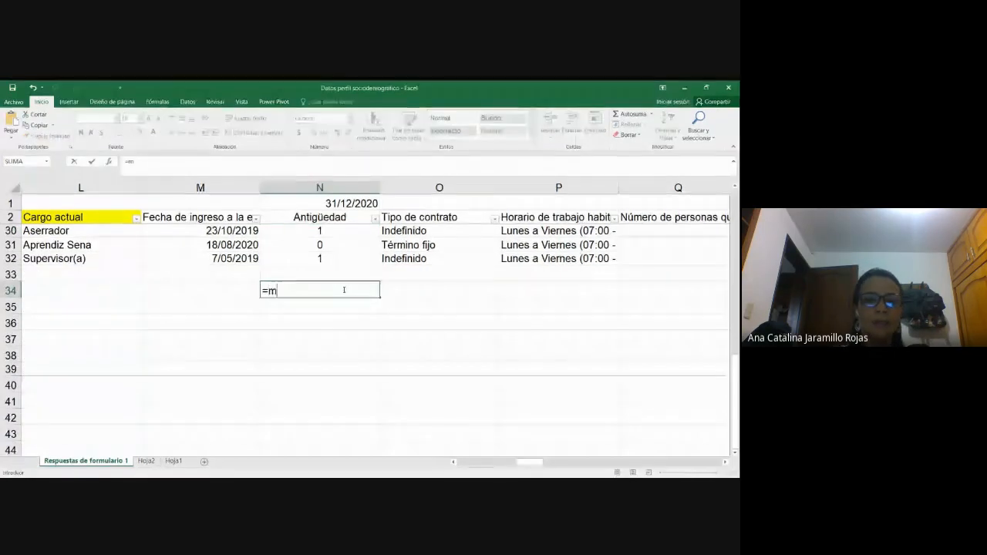
text(in()
click(320, 258)
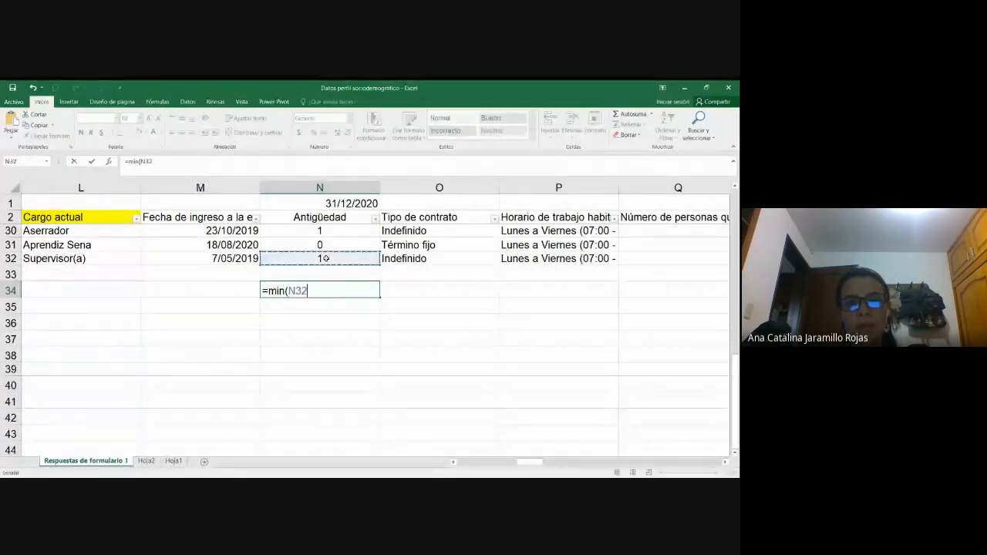
scroll(321, 257, up, 9)
shift+click(323, 232)
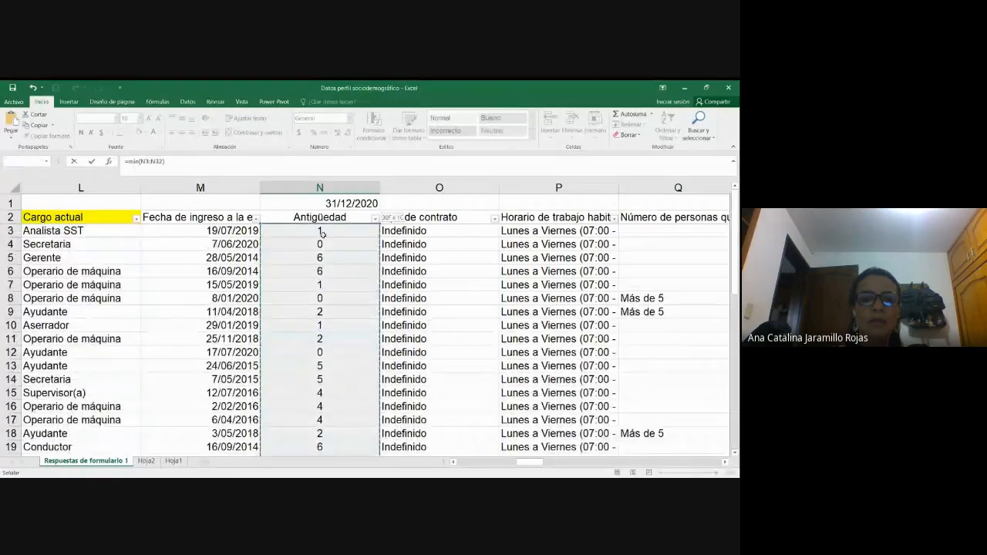
scroll(322, 233, down, 3)
key(Return)
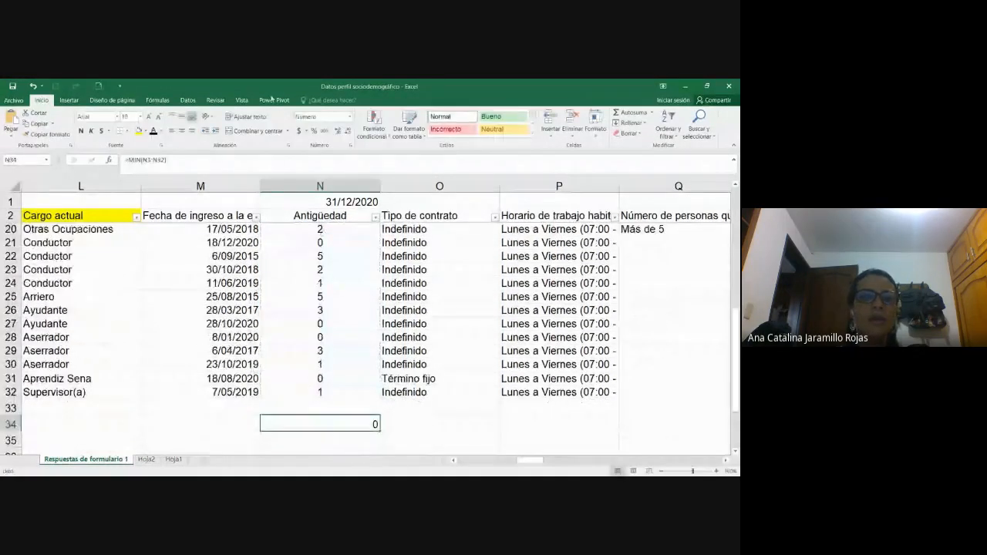
click(182, 131)
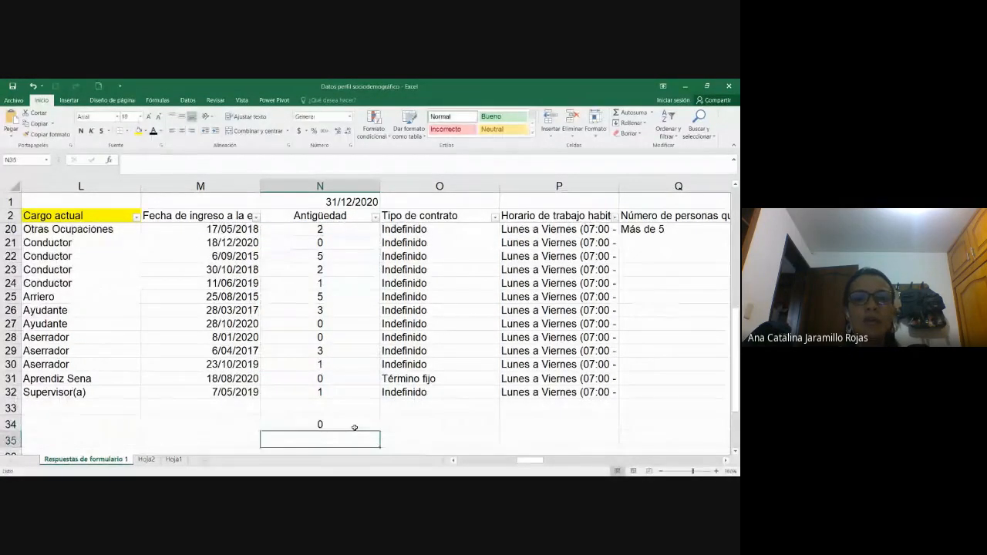
click(331, 393)
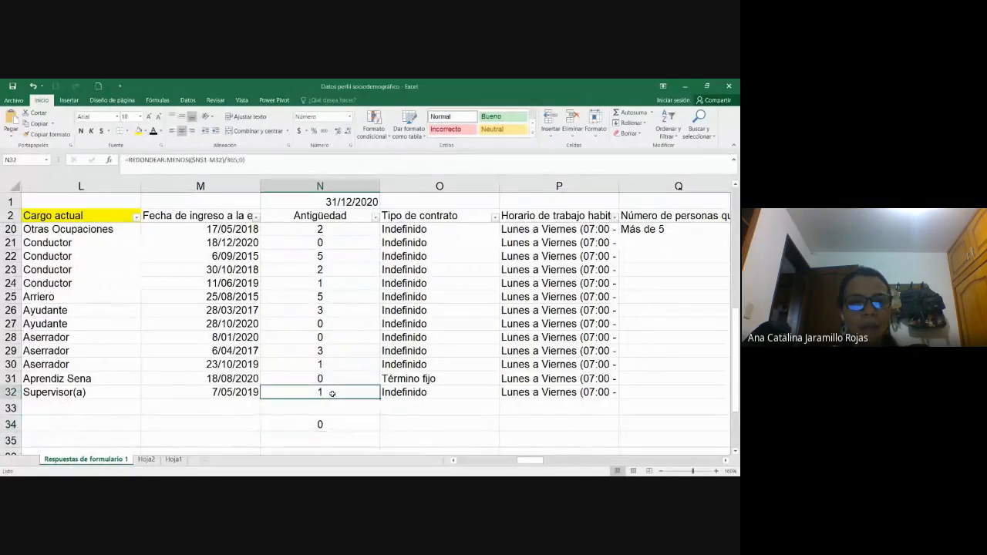
scroll(324, 370, up, 6)
shift+click(343, 227)
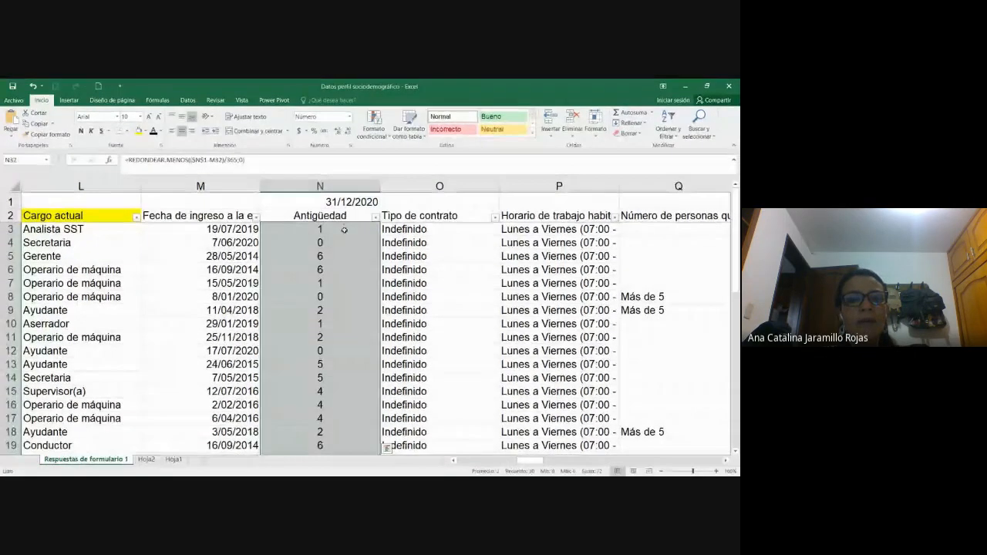
scroll(346, 233, down, 2)
scroll(339, 255, down, 9)
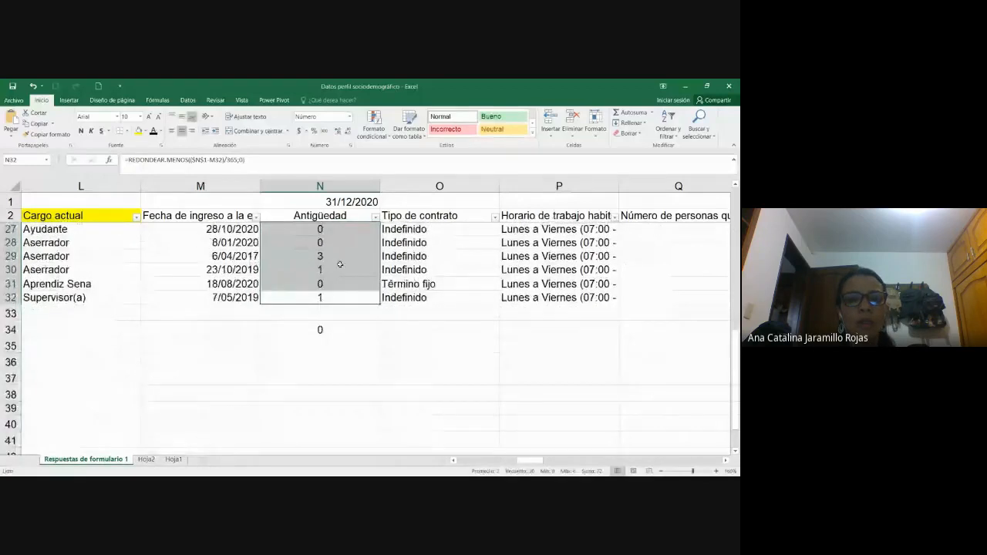
scroll(332, 254, up, 2)
- Calculate the maximum Antigüedad in N35 with =MAX(N3:N32) and centre the result
click(342, 309)
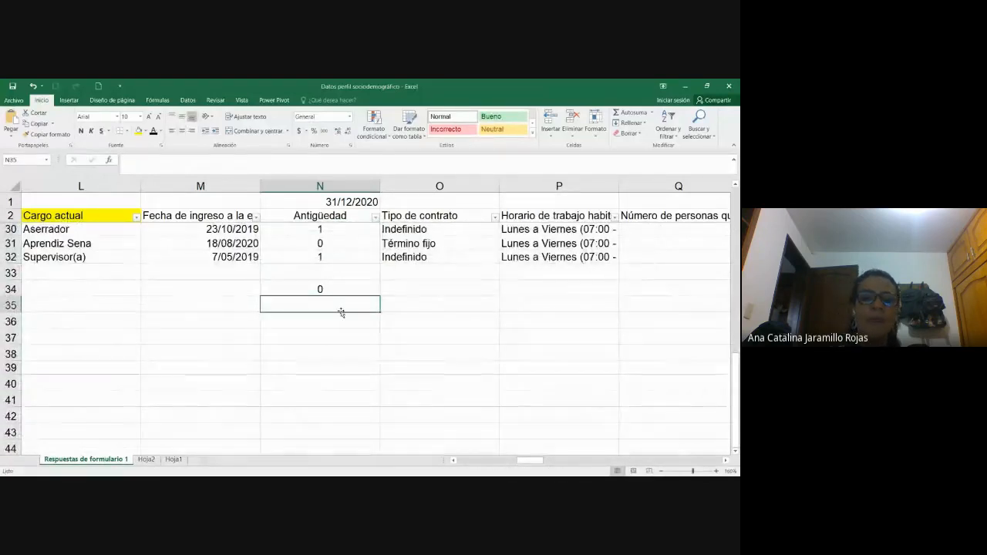
text(=max()
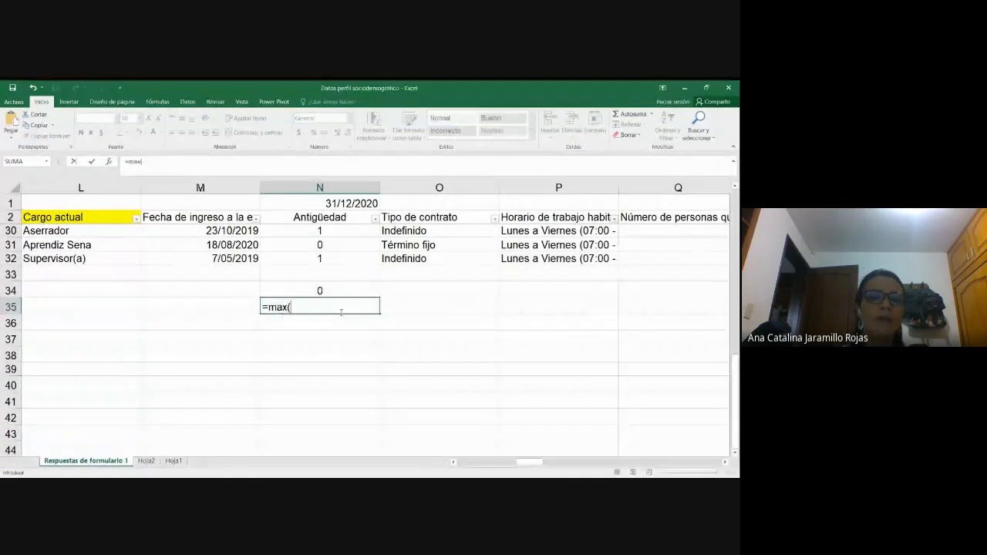
click(337, 256)
scroll(338, 256, up, 9)
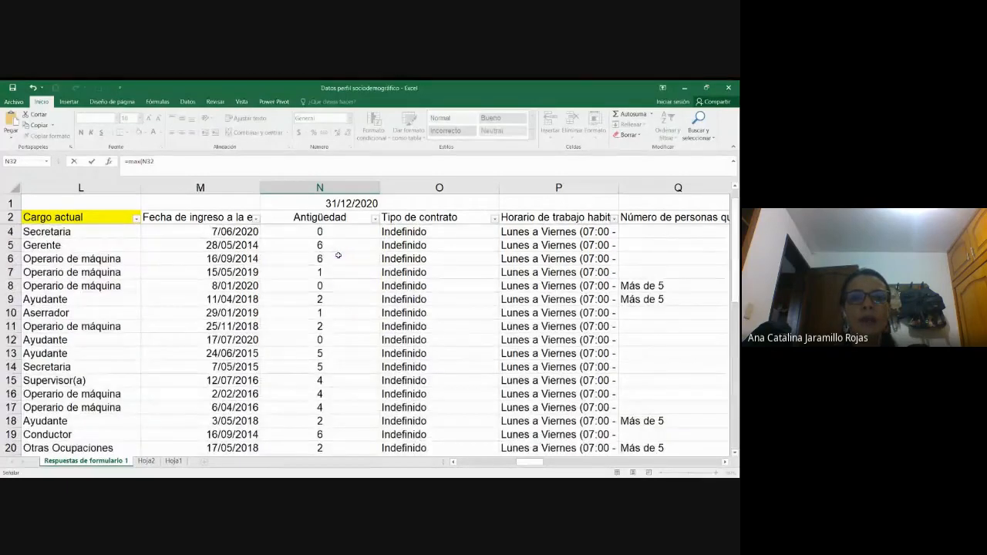
shift+click(330, 233)
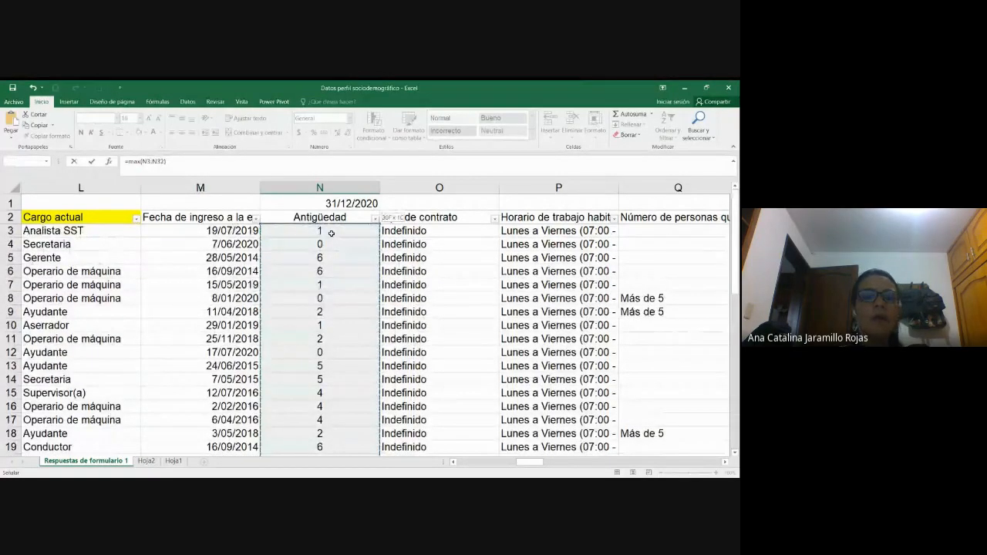
key(ctrl+Return)
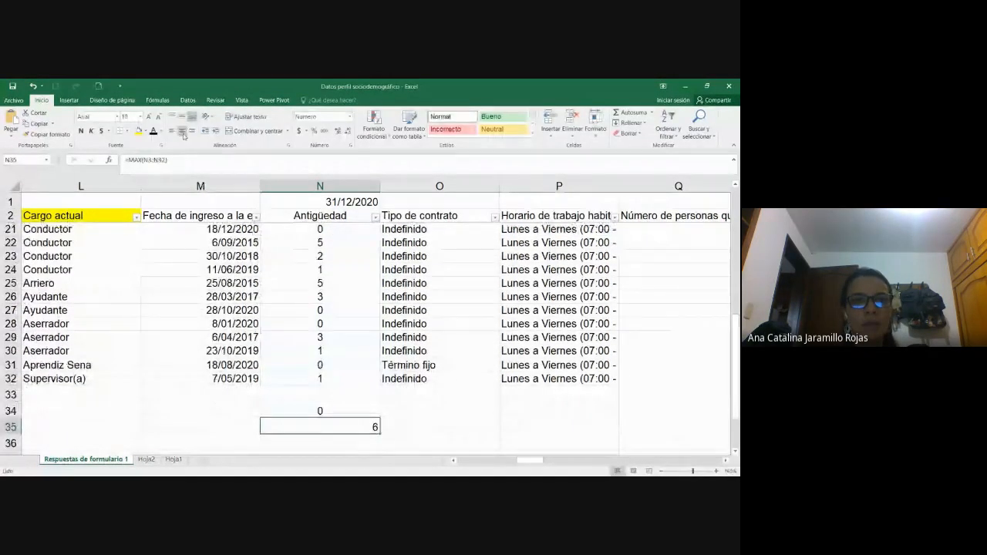
click(183, 133)
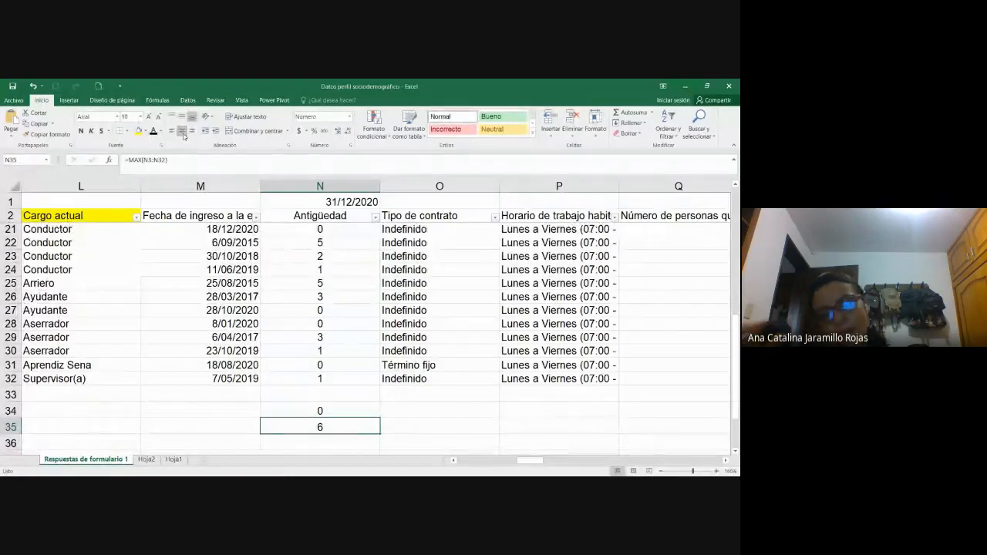
mouse_move(344, 409)
mouse_down()
mouse_move(341, 434)
mouse_move(335, 412)
mouse_move(341, 423)
mouse_up()
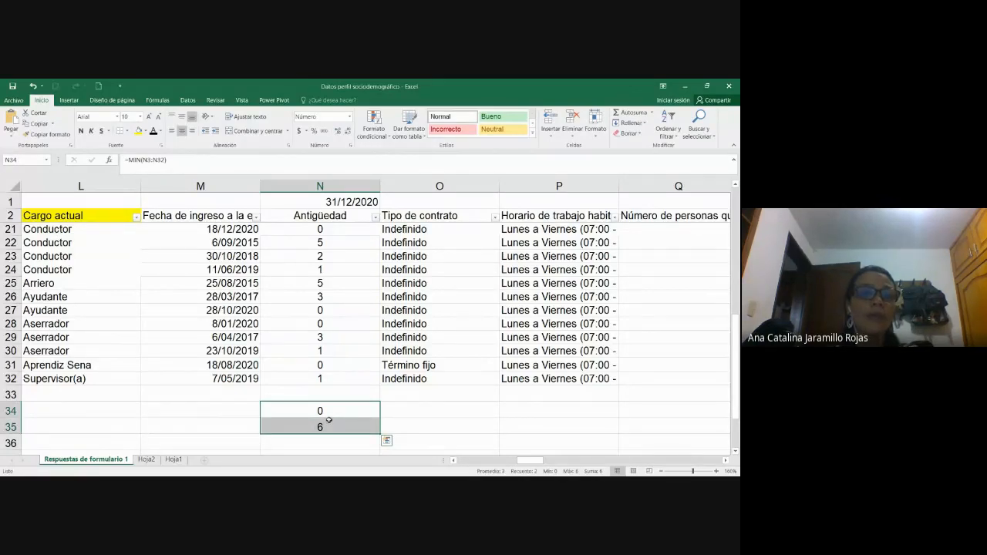
scroll(328, 419, up, 1)
scroll(322, 401, down, 2)
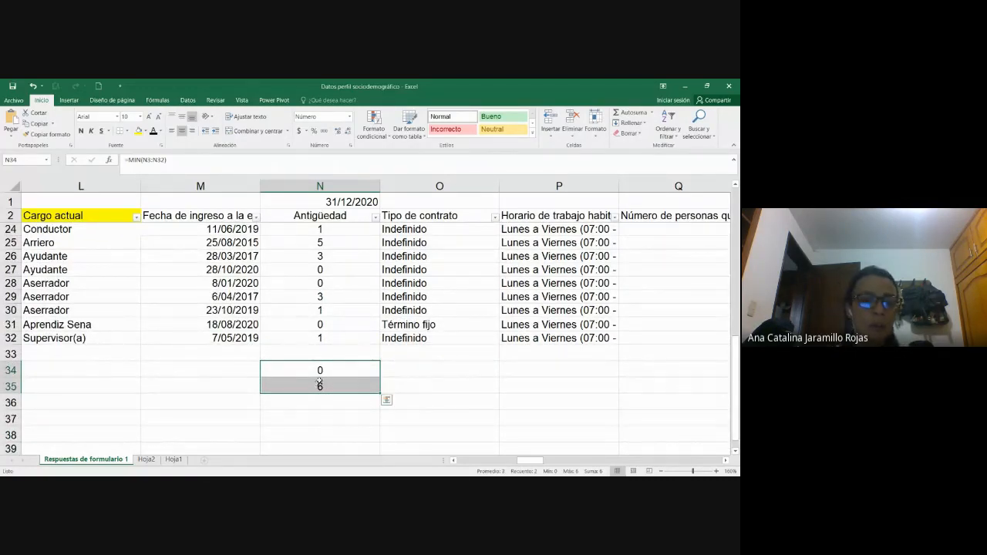
click(319, 383)
click(328, 366)
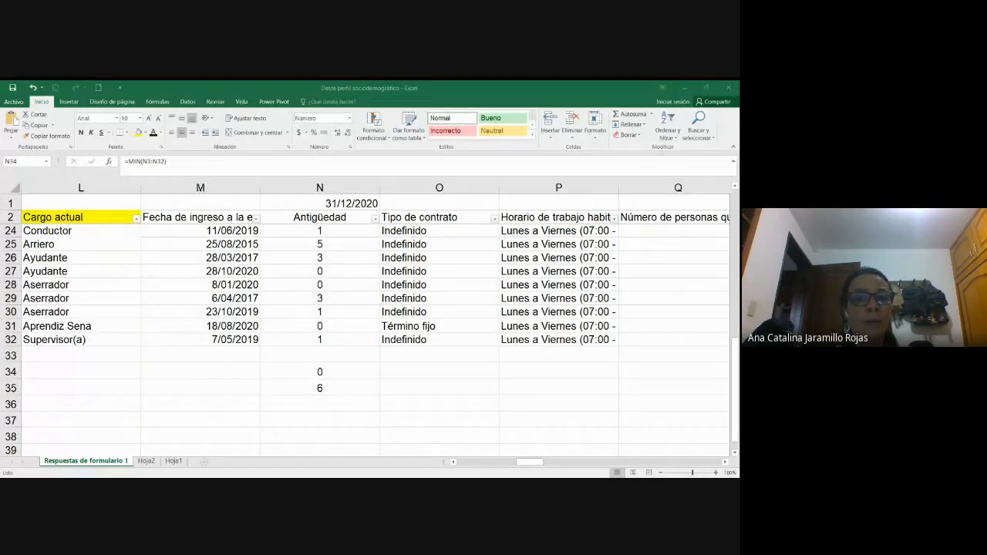
- On sheet Hoja2, start a seniority range list beside the age tables by entering "Menos de 1 año" in Q4
click(146, 461)
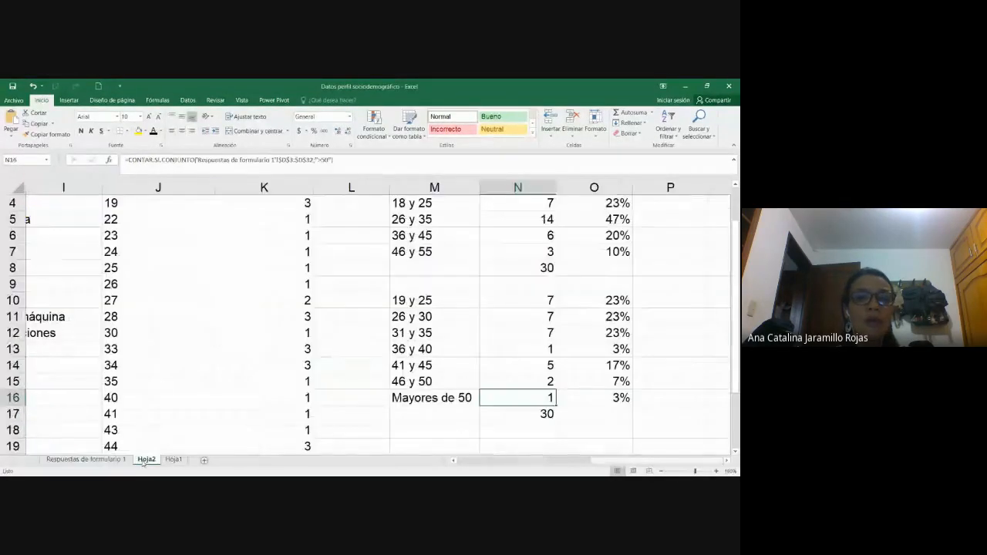
click(727, 461)
click(727, 461)
scroll(555, 381, up, 1)
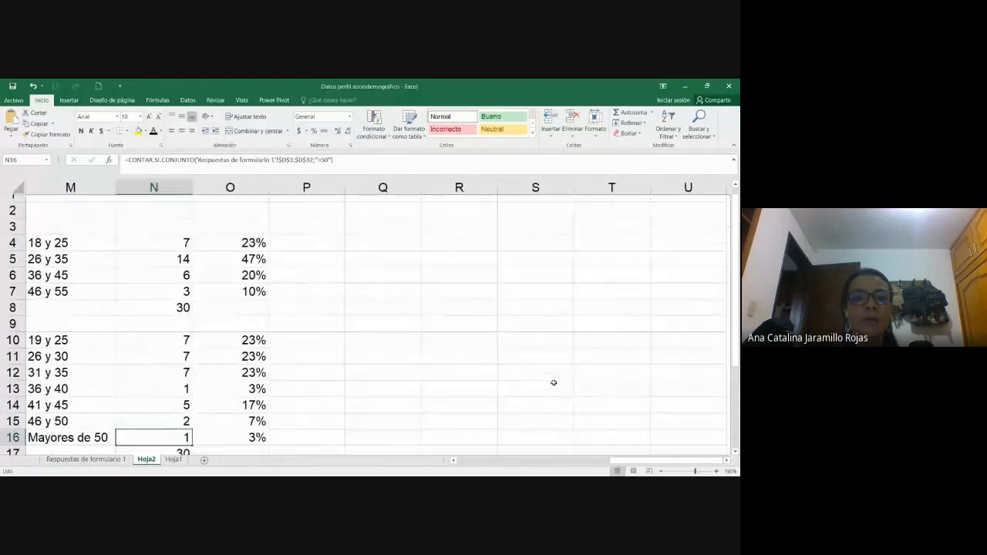
click(393, 250)
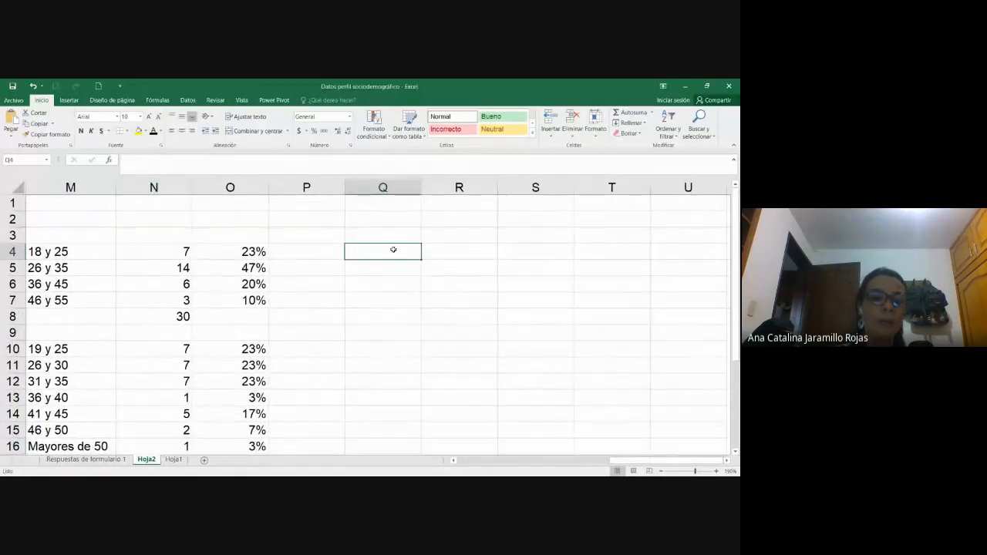
text(Menos d)
text(año)
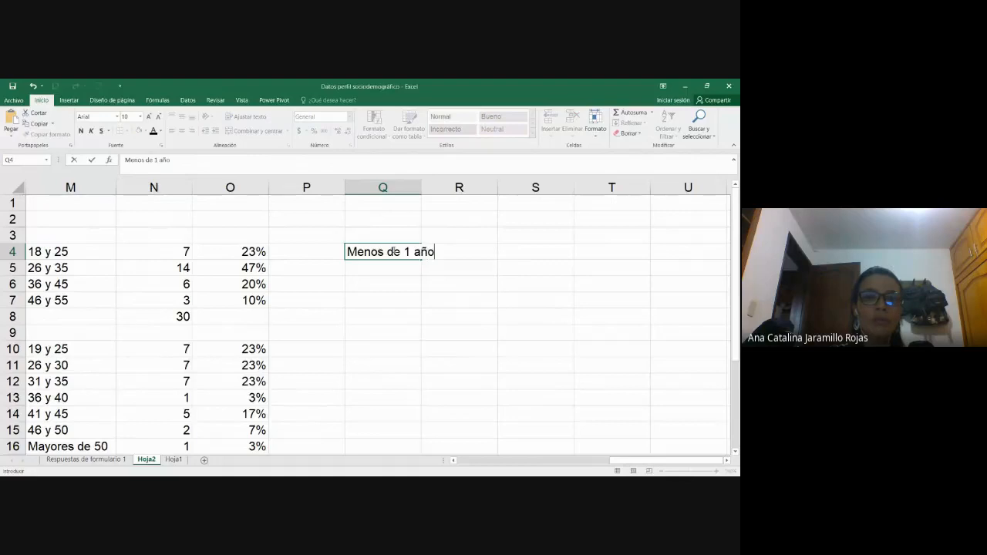
key(Return)
- Enter the seniority range label "Entre 1 y 2 años" in Q5
text(M)
key(BackSpace)
key(BackSpace)
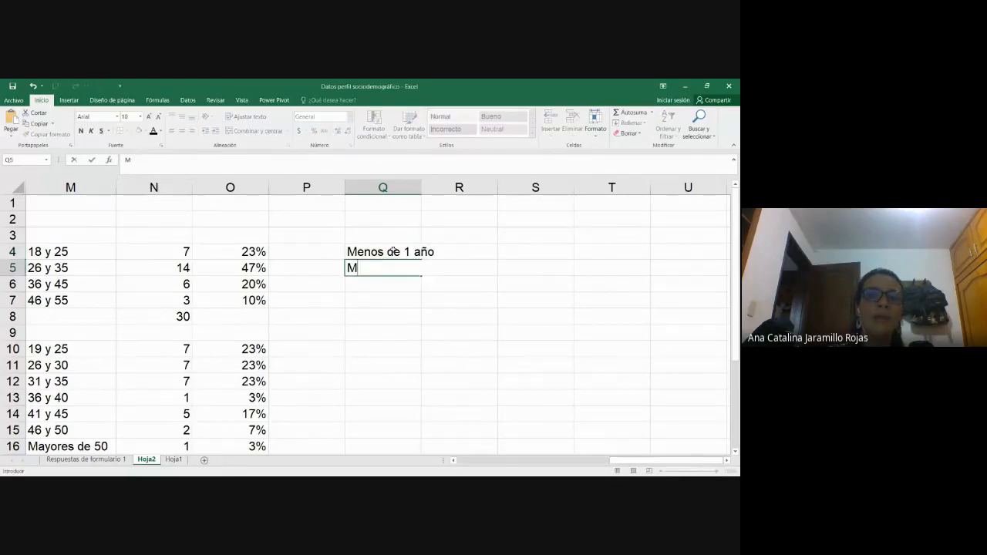
text(M)
key(BackSpace)
key(BackSpace)
text(E)
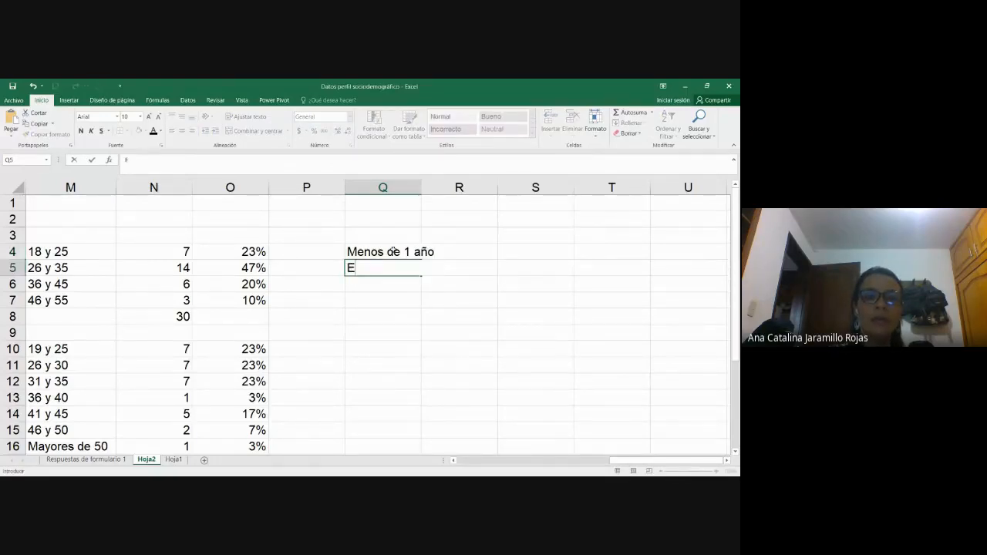
text(ntre 1 y 2 a)
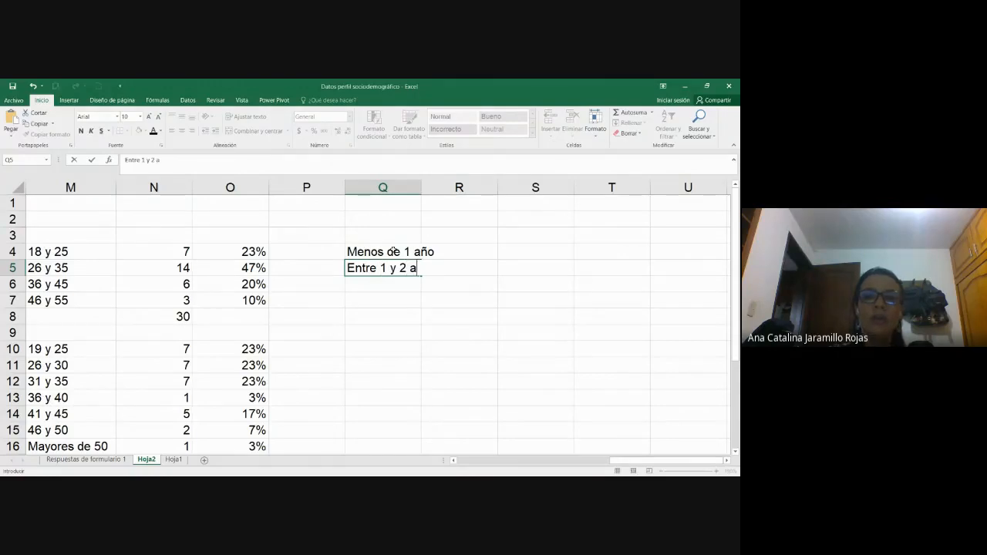
text(ños)
key(Return)
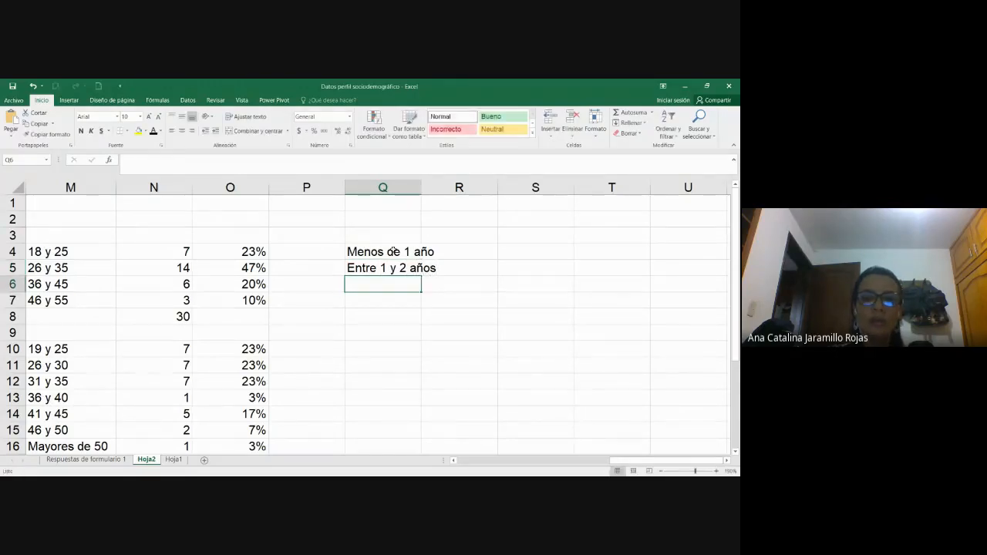
- Enter the seniority range labels "Entre 2 y 3 años" in Q6 and "Entre 4 y 5 años" in Q7
text(Entre)
key(BackSpace)
key(BackSpace)
text(tre )
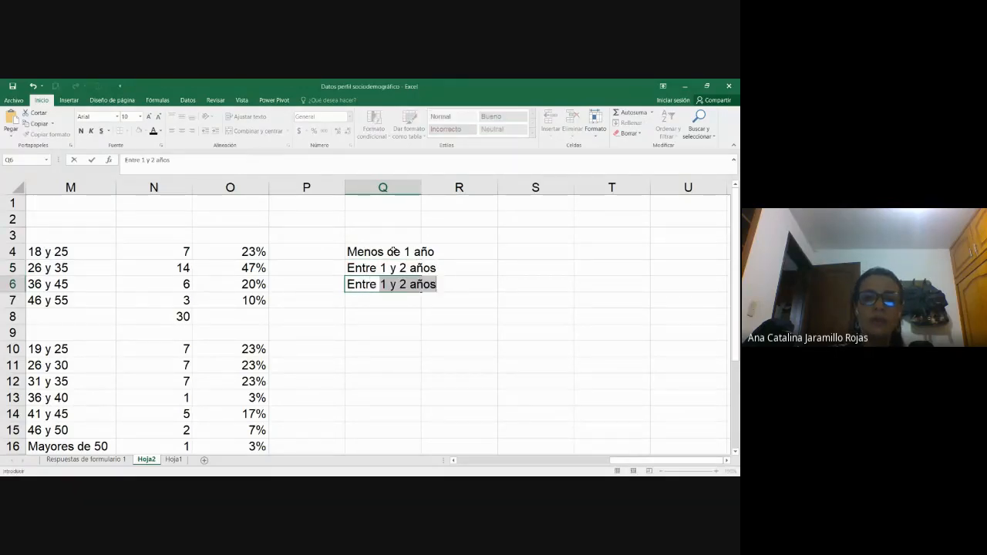
text(2 y 3 años)
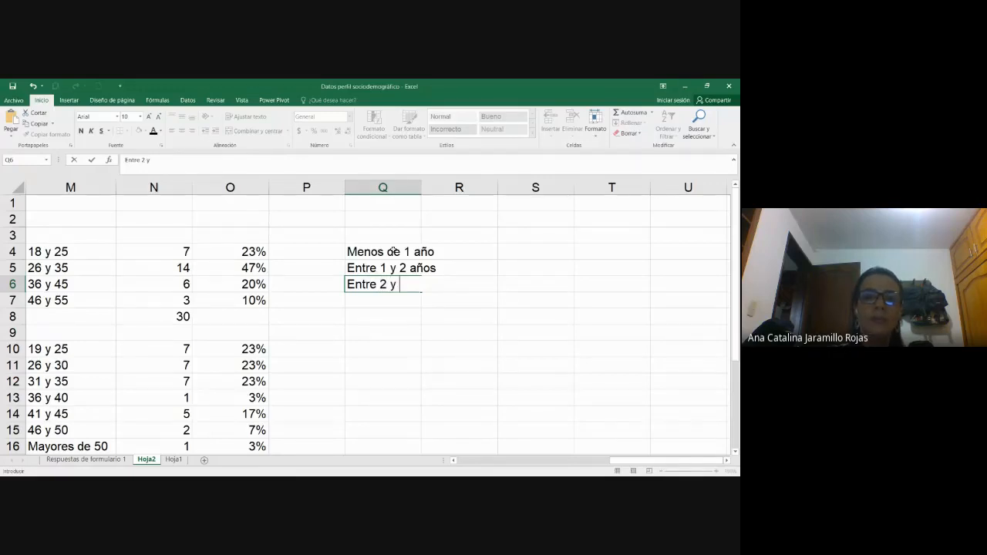
key(Return)
text(Entre)
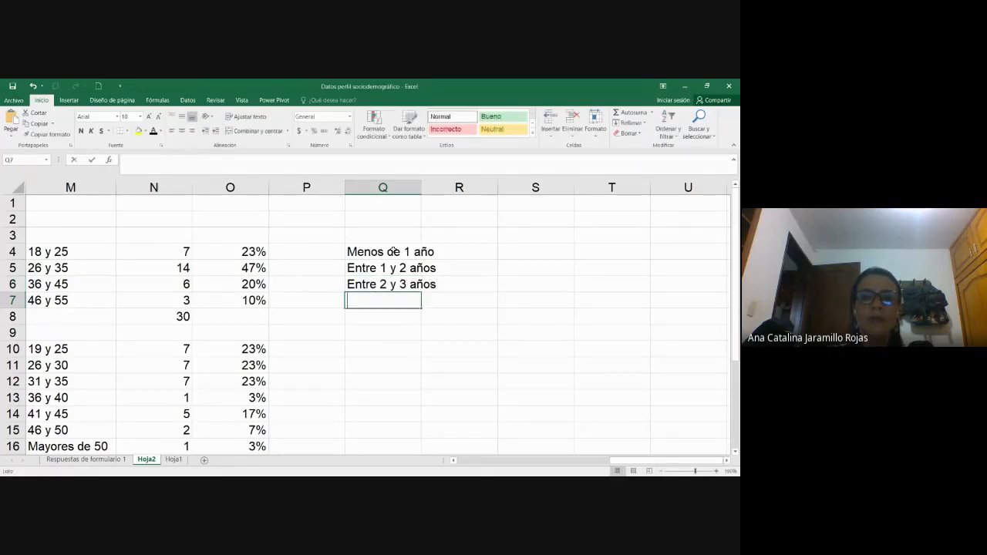
text( 4)
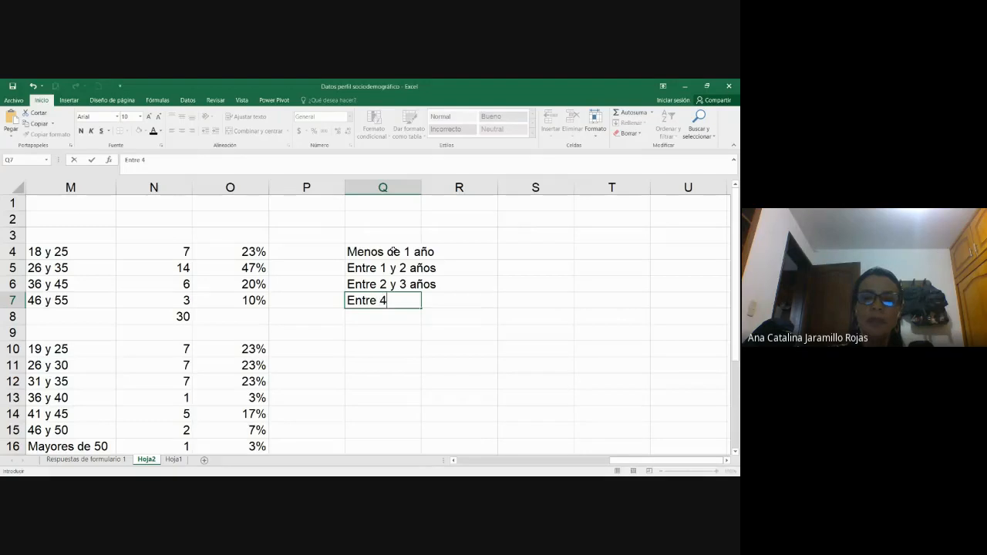
text( y 5 años)
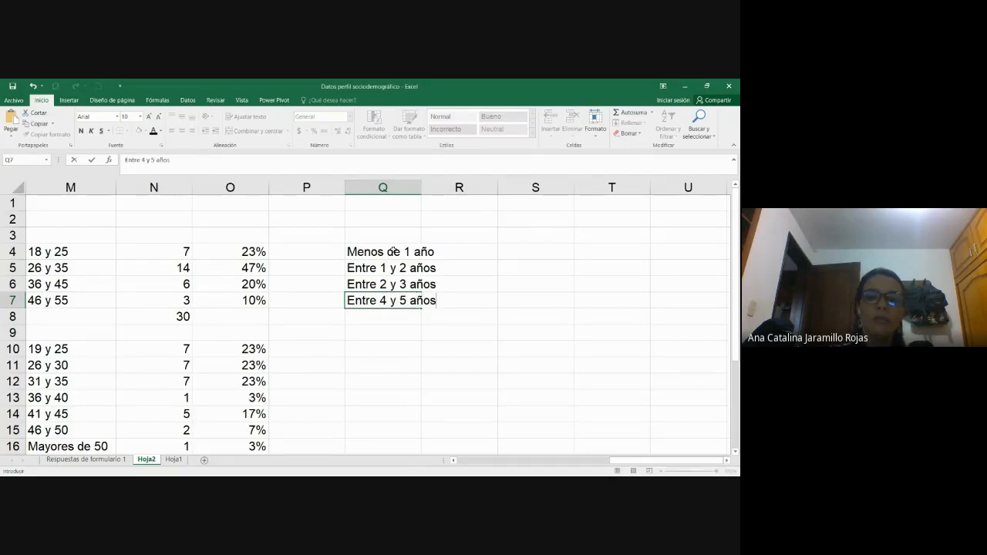
key(Return)
- Enter the last seniority range label "Más de 5 años" in Q8 and return to the first label in Q4
text(Más d)
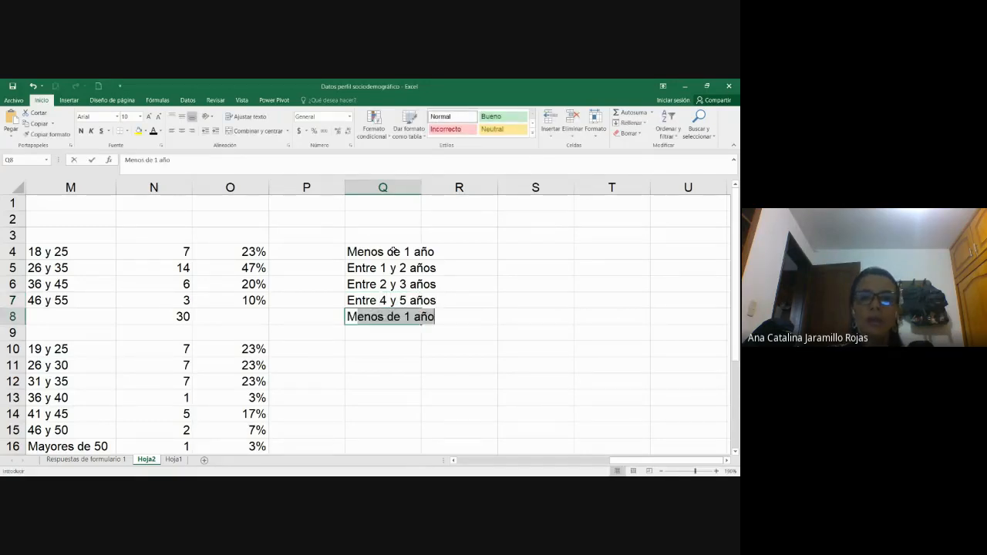
key(BackSpace)
key(BackSpace)
key(BackSpace)
key(BackSpace)
text(ás)
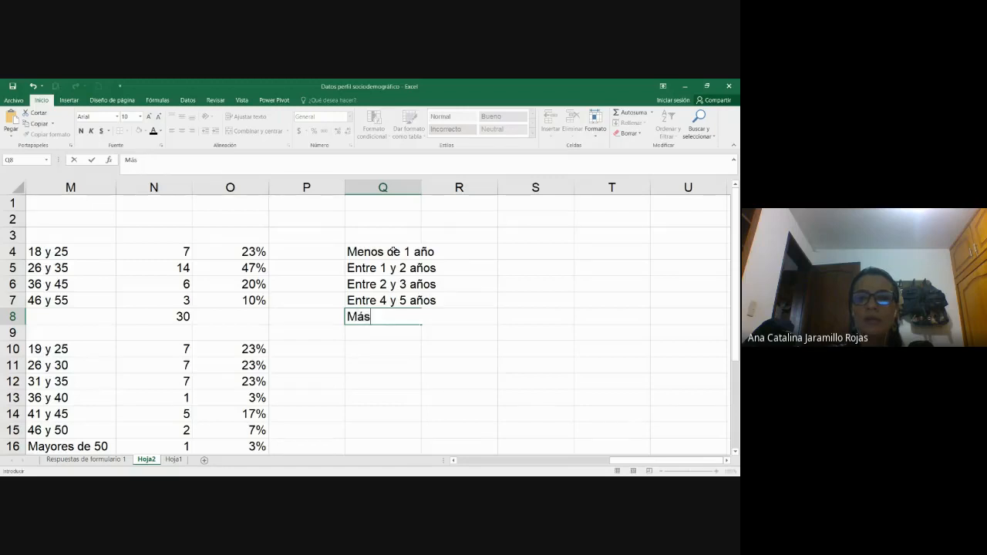
text( de 5 años)
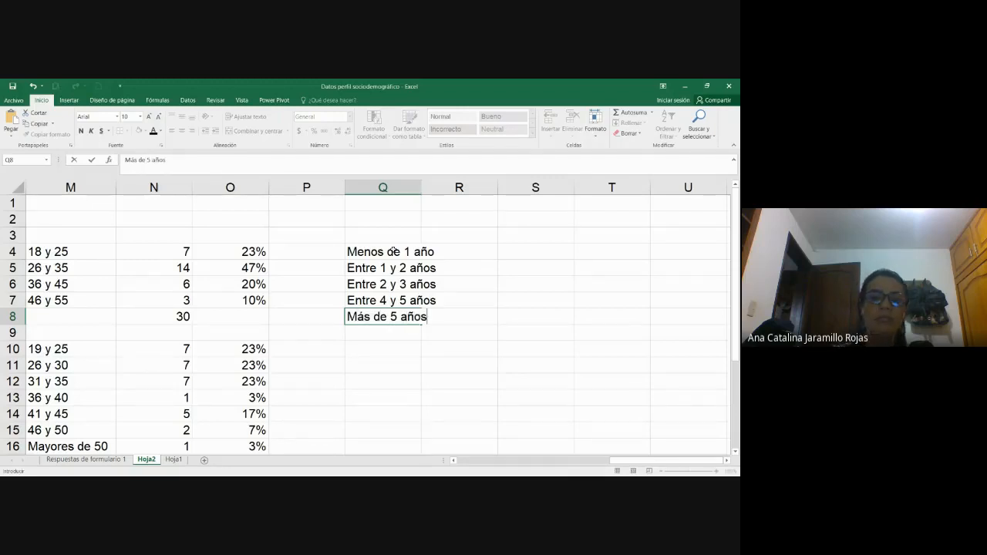
key(Right)
key(Left)
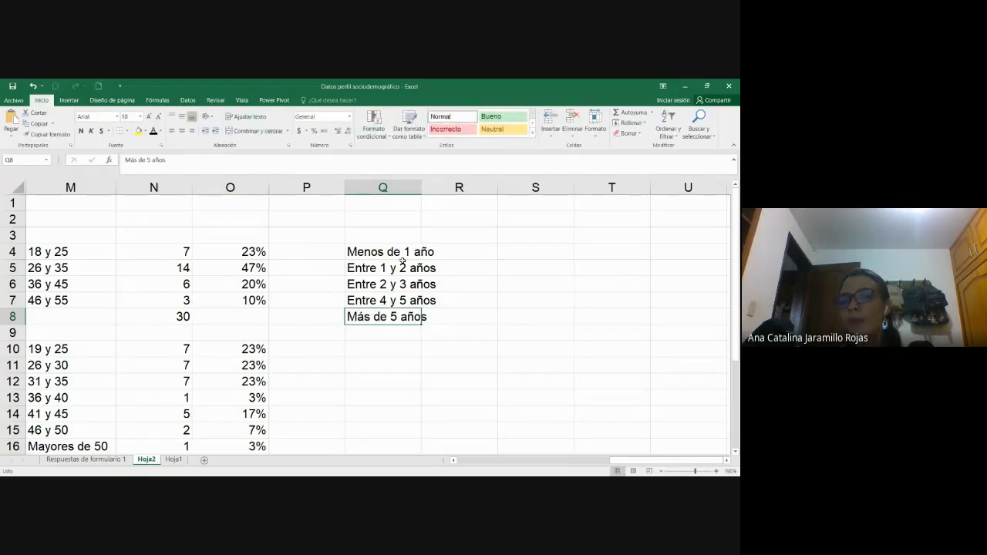
click(402, 262)
click(397, 247)
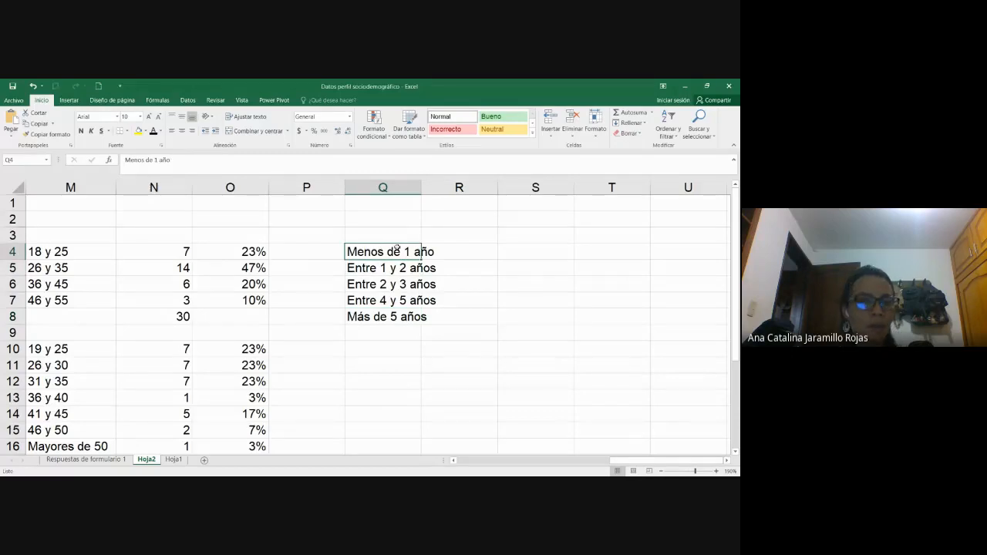
- Review the seniority range labels in Q4:Q8 one by one, from "Menos de 1 año" to "Más de 5 años"
click(388, 267)
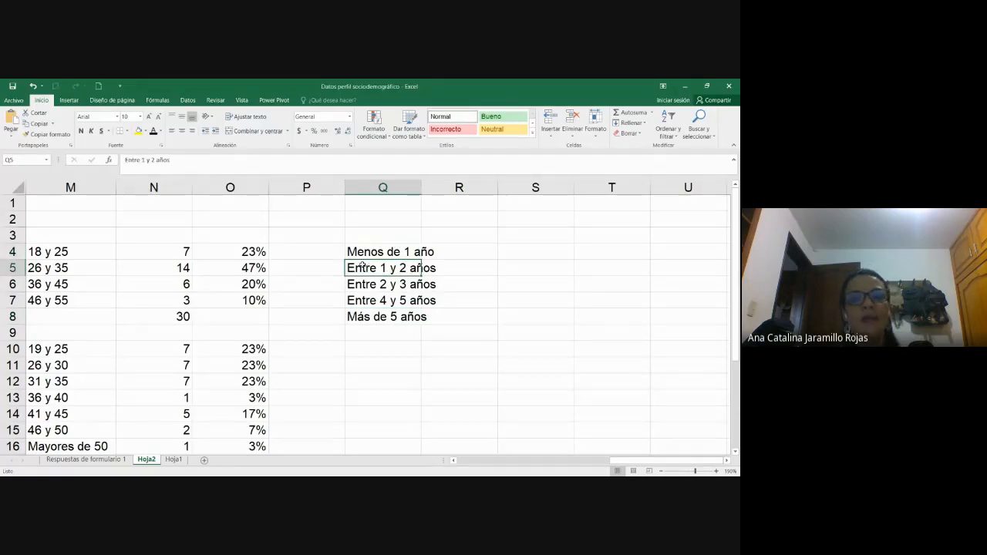
click(378, 284)
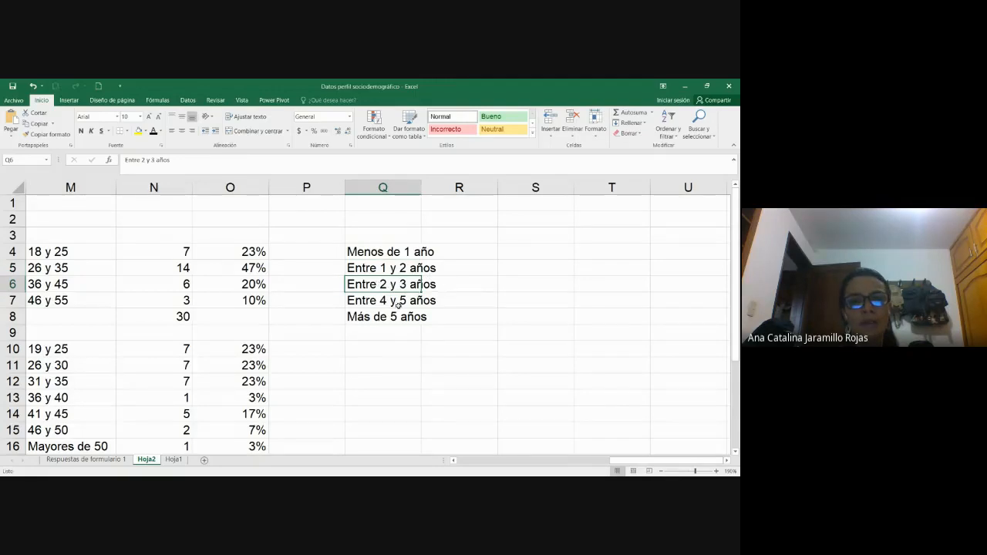
click(397, 304)
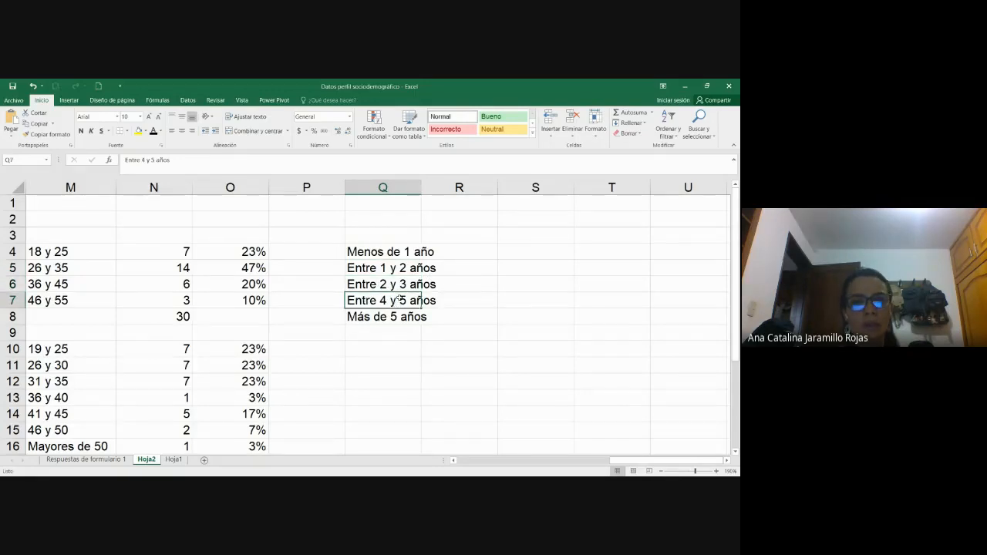
click(391, 316)
click(456, 322)
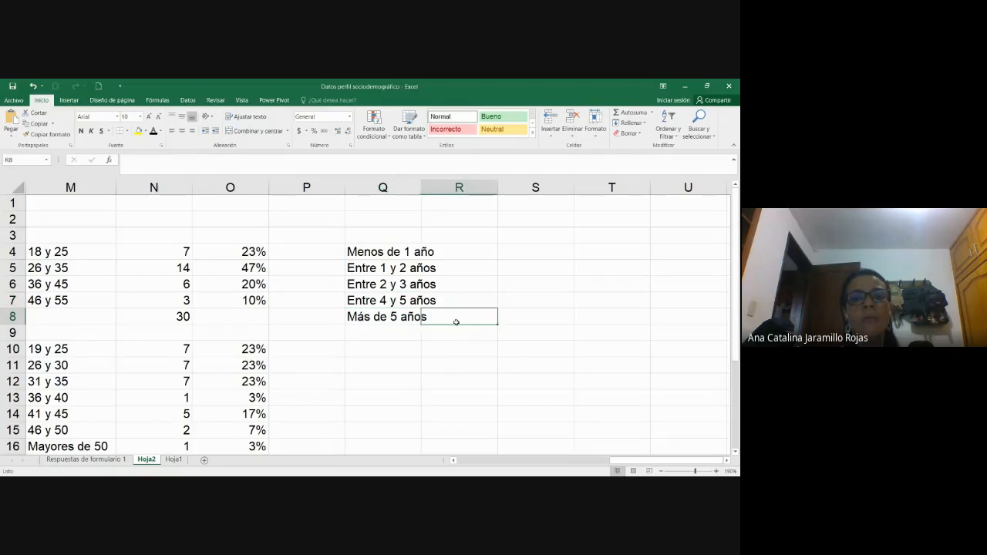
click(384, 317)
click(473, 320)
click(402, 252)
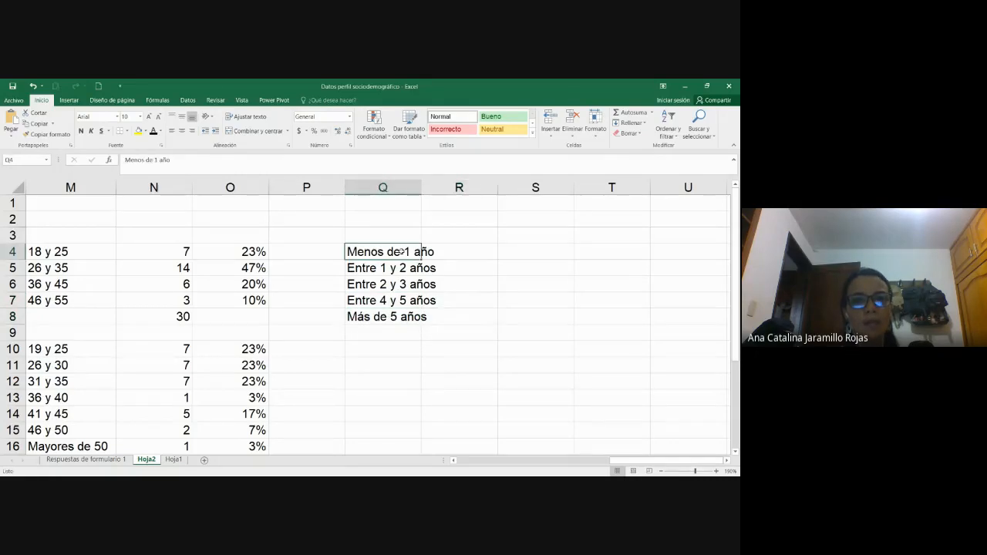
drag(402, 251, 404, 317)
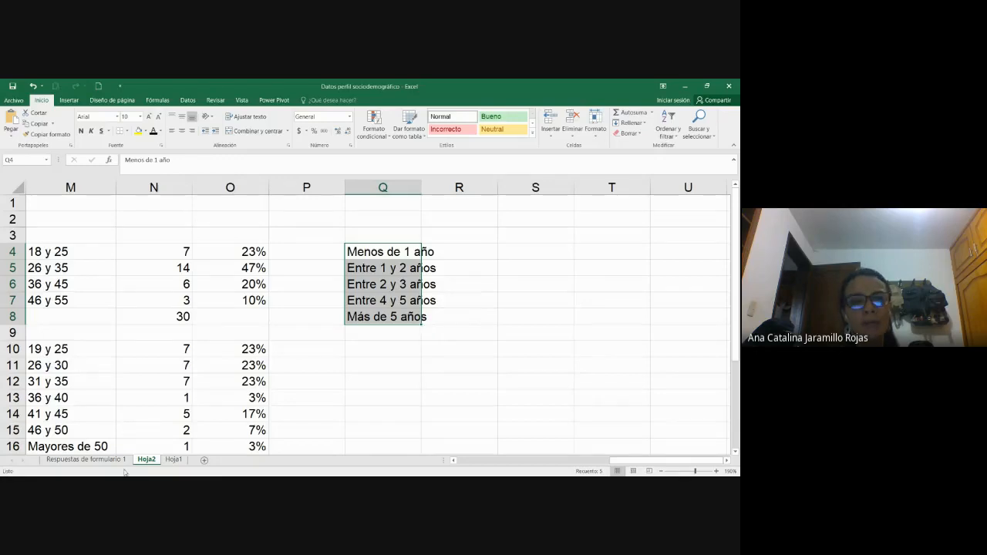
- Go back to the sheet Respuestas de formulario 1 and examine the whole years in the Antigüedad column
click(85, 458)
scroll(362, 393, up, 2)
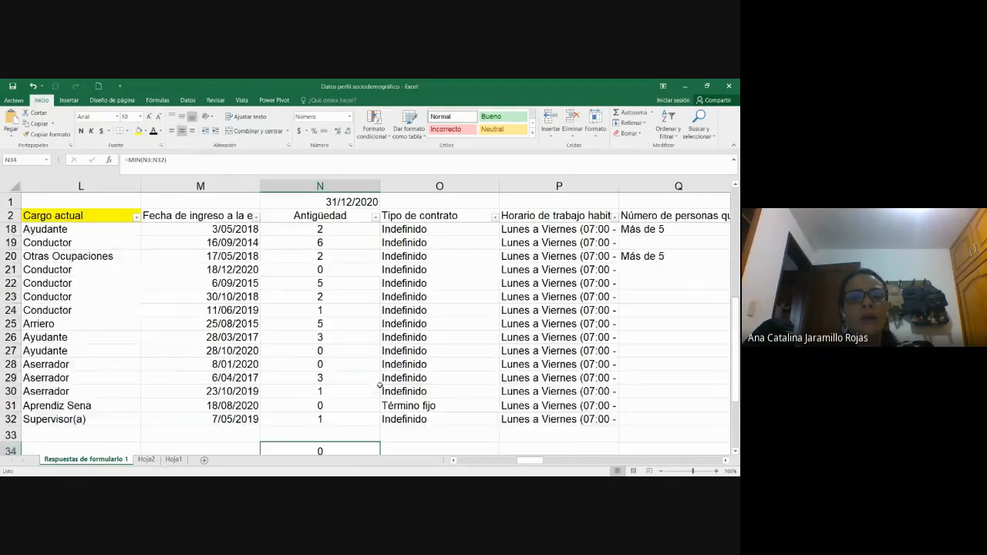
- Check the minimum and maximum Antigüedad cells and compare them with the seniority ranges listed on Hoja2
scroll(346, 408, down, 1)
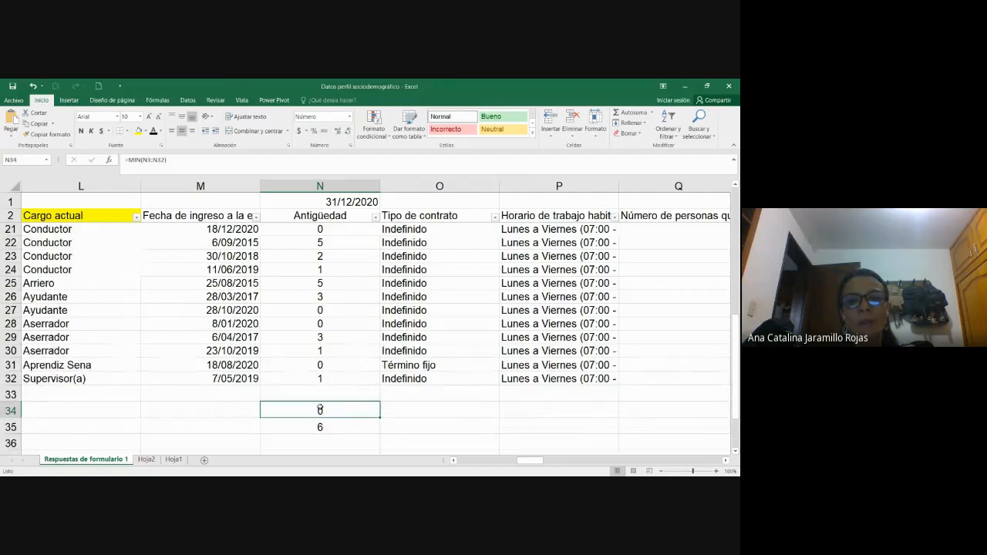
click(334, 427)
click(329, 407)
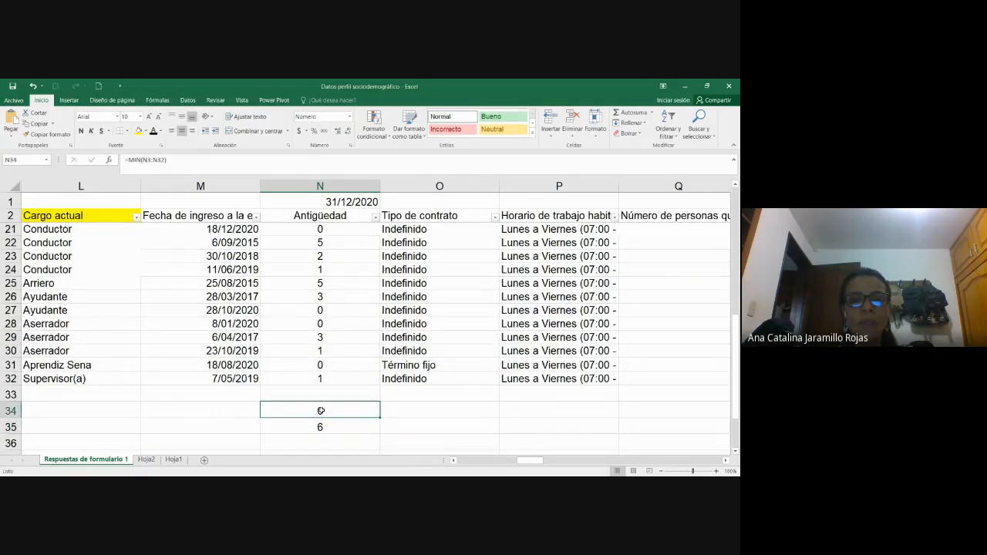
click(323, 429)
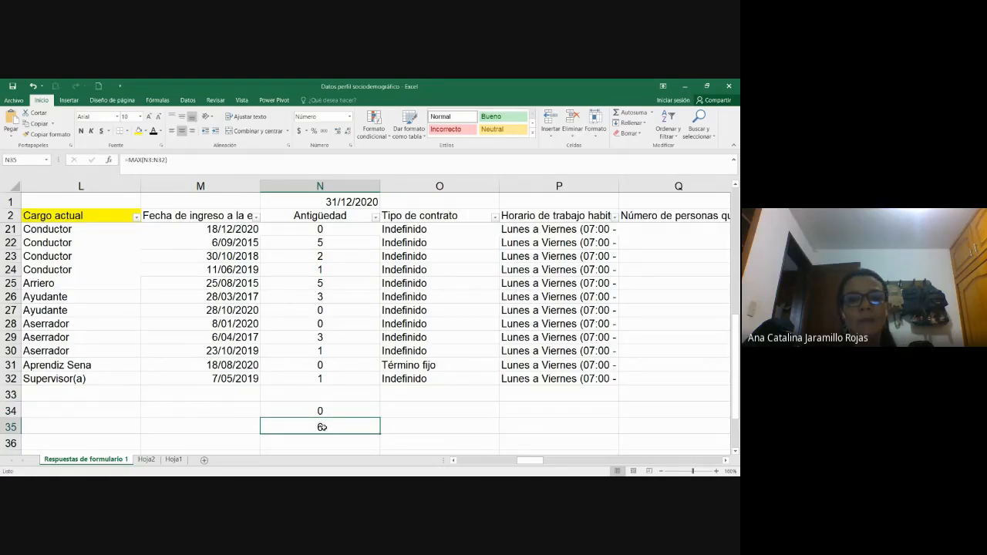
click(146, 459)
click(535, 397)
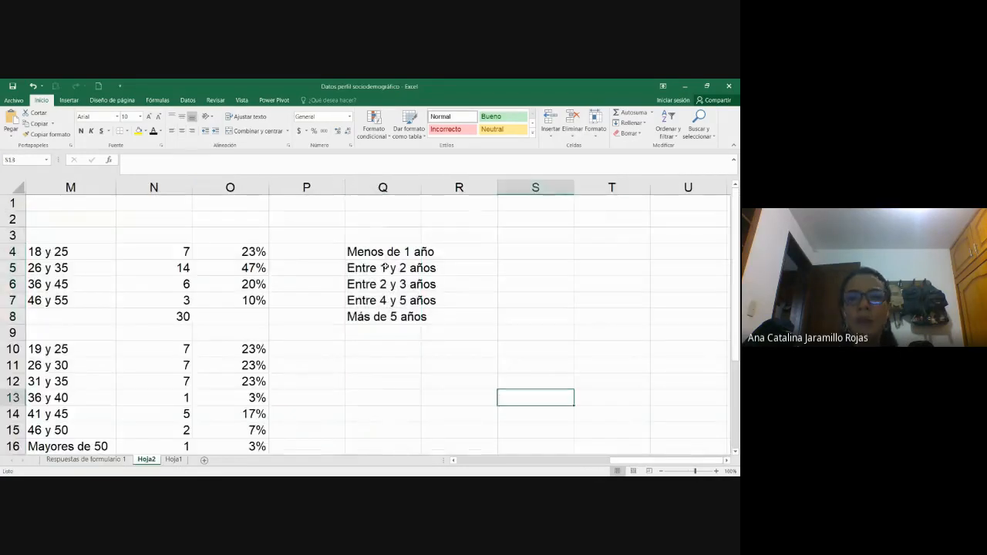
click(385, 267)
click(382, 283)
click(389, 267)
mouse_move(390, 252)
mouse_down()
mouse_move(393, 317)
mouse_move(406, 251)
mouse_up()
click(395, 318)
click(394, 347)
- Start a second seniority list by copying "Menos de 1 año" from Q4 to Q10 and entering "Entre 1 y 3 años" in Q11
click(406, 252)
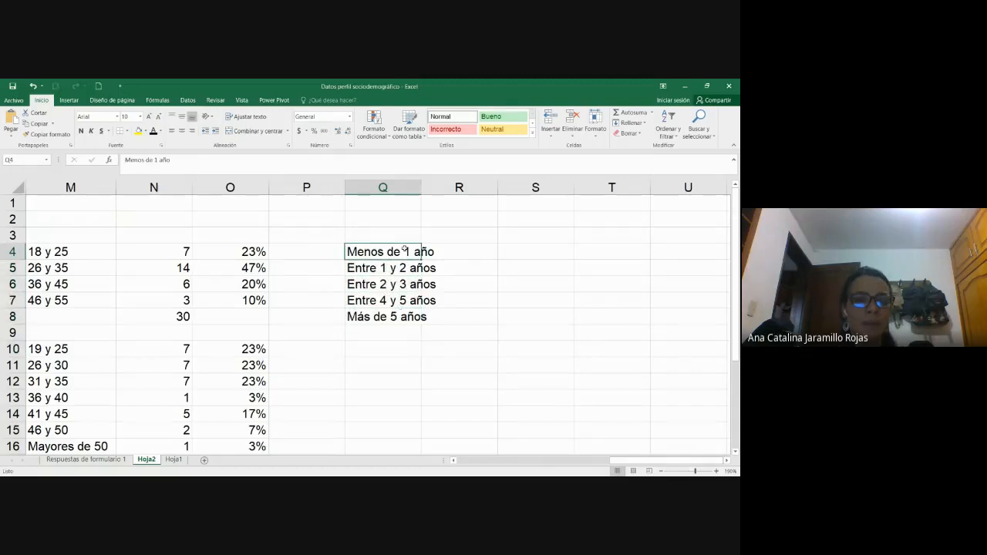
key(ctrl+c)
click(377, 348)
key(ctrl+v)
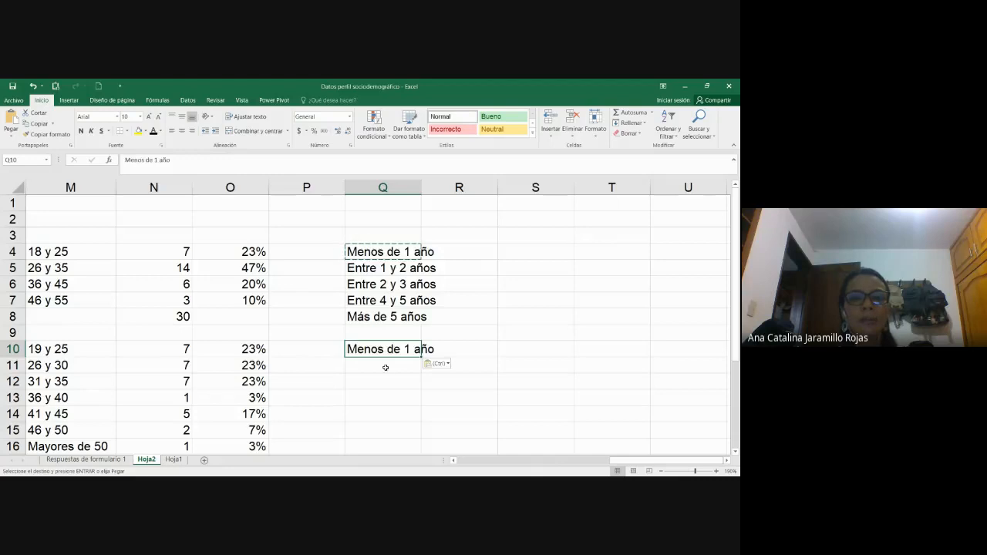
click(384, 367)
text(Entre 1)
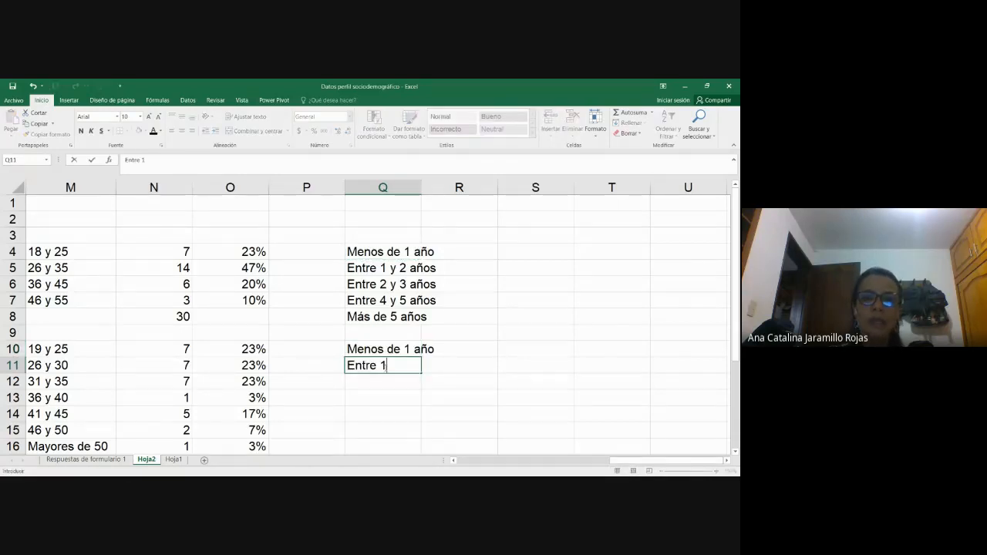
text( y 3 años)
key(Return)
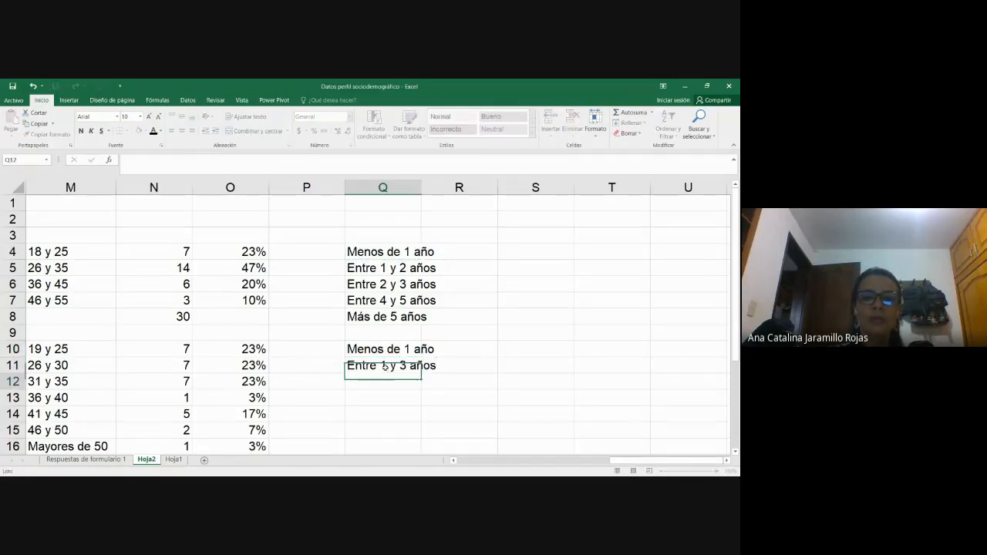
- Enter the range "Entre 3 y 5 ños" in Q12 as the third entry of the second seniority list
text(Entre )
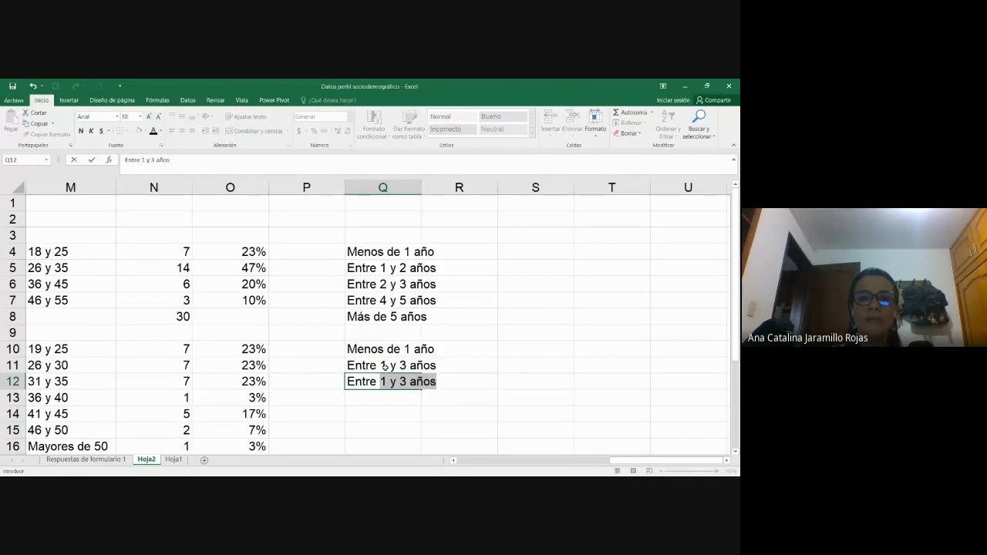
text(4 )
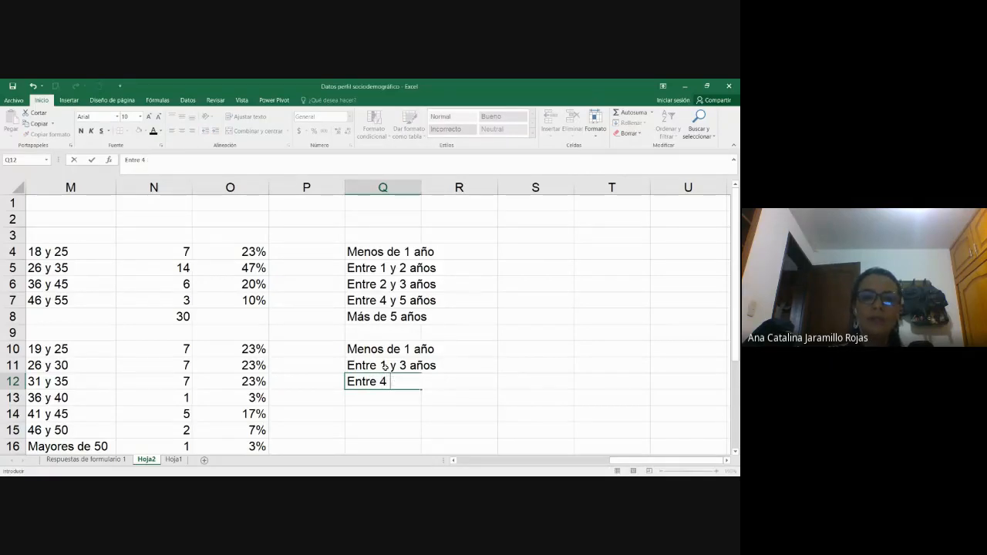
text(y 6)
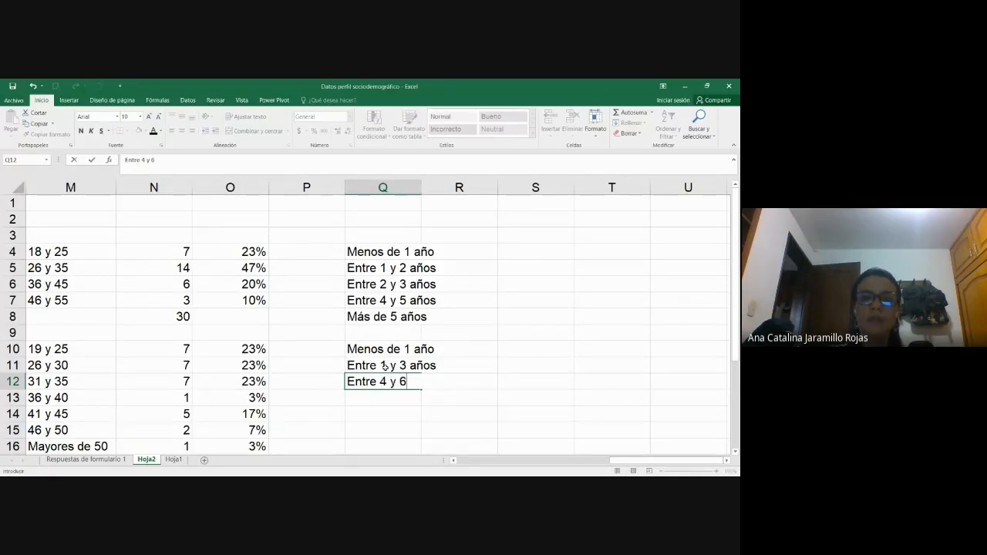
key(BackSpace)
key(BackSpace)
key(BackSpace)
key(BackSpace)
key(BackSpace)
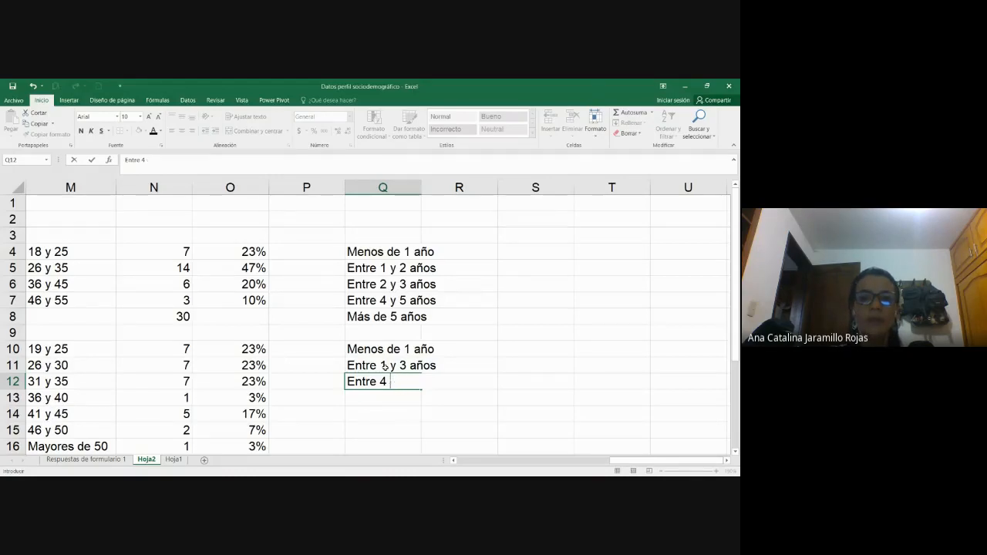
text(3 y)
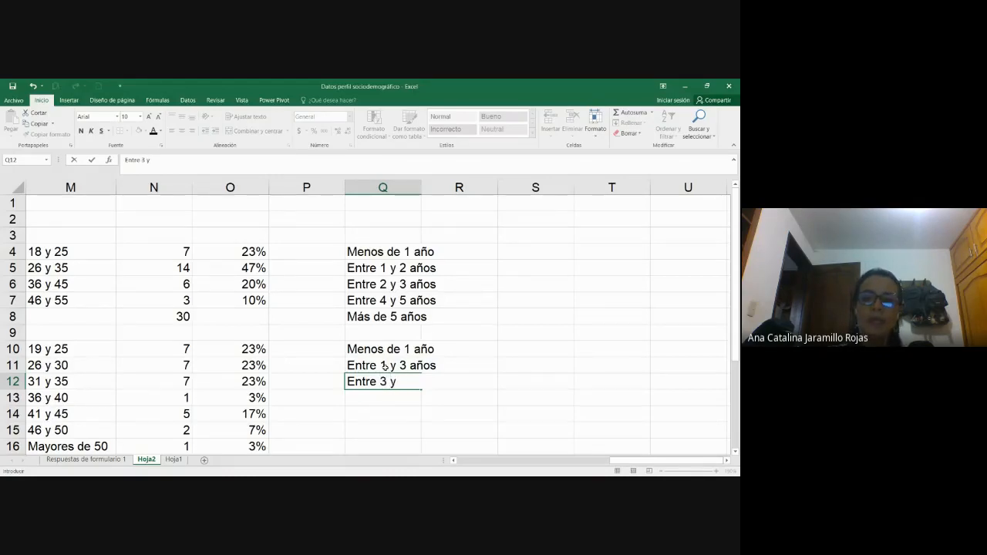
text( 5 ños)
key(Return)
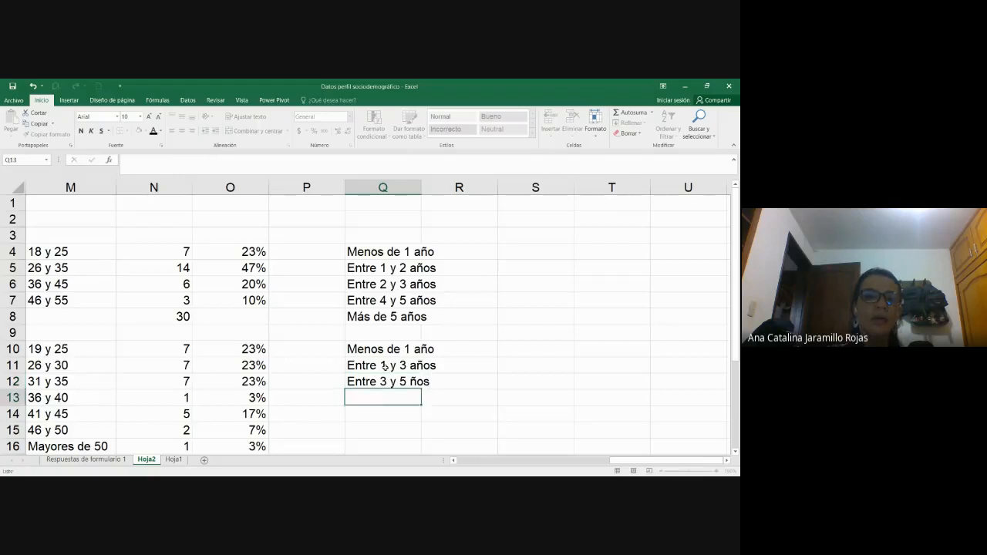
- Correct the misspelled word in Q12 so that the range reads "Entre 3 y 5 años"
key(Up)
key(Up)
key(Down)
key(Down)
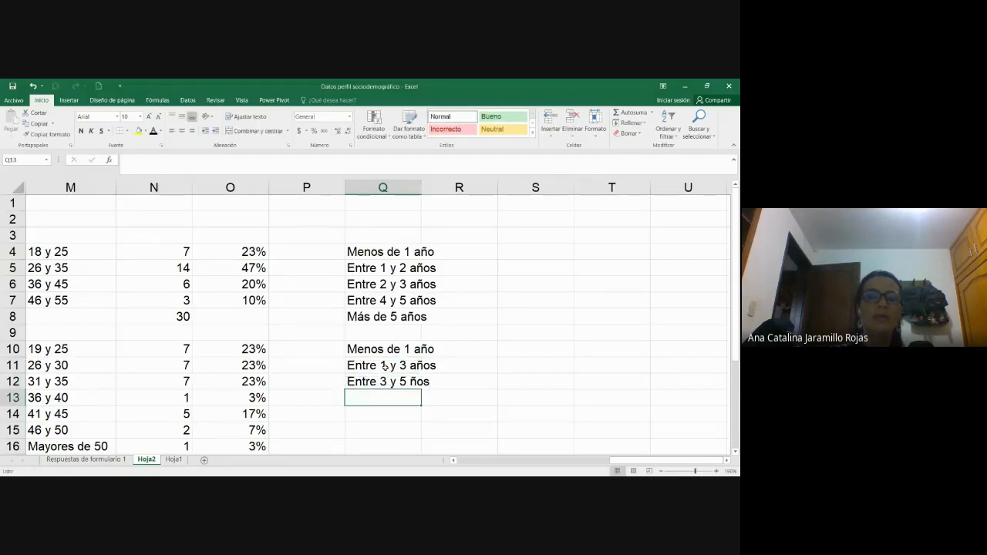
key(Up)
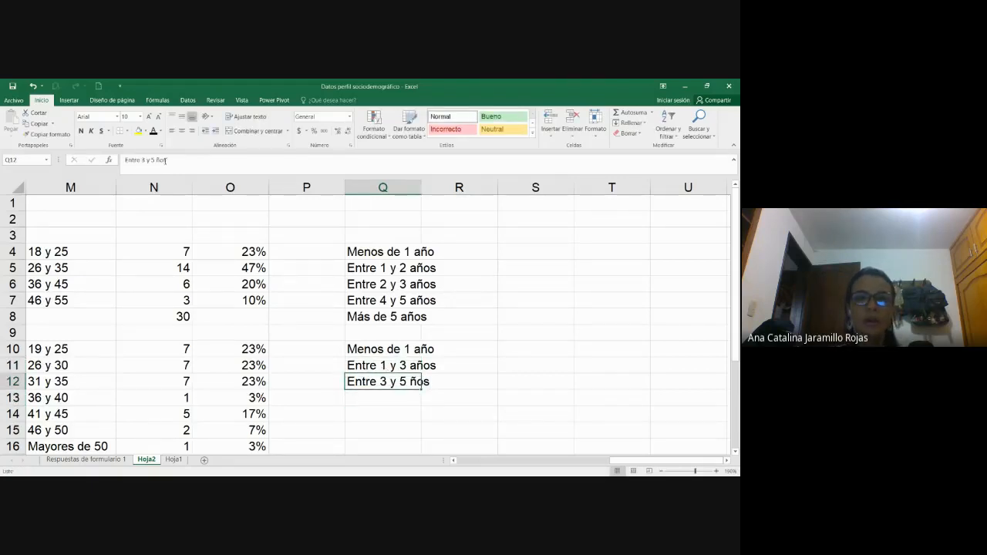
click(165, 160)
key(BackSpace)
key(BackSpace)
key(BackSpace)
text(años)
key(Return)
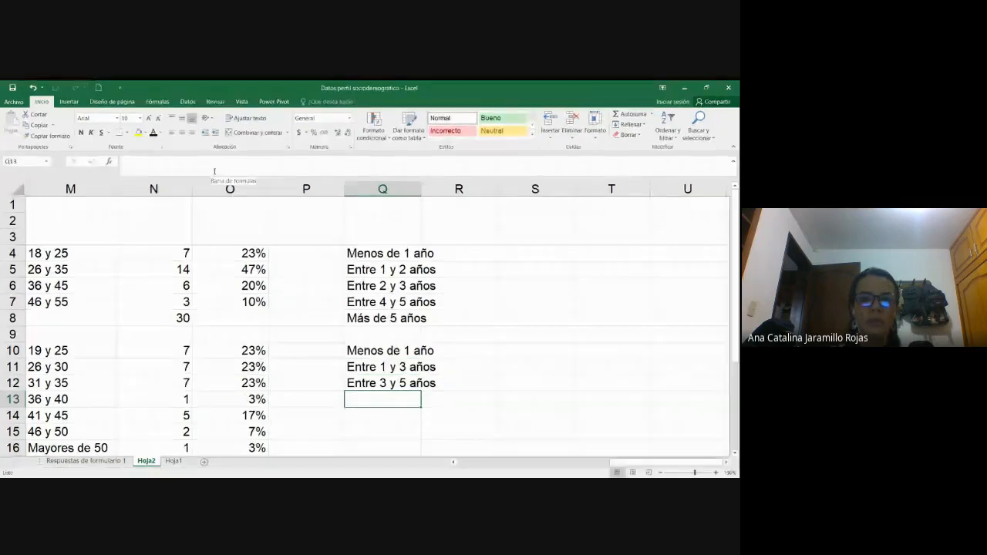
- Enter "Más de 6 años" in Q13 as the last range of the second seniority list
text(Me)
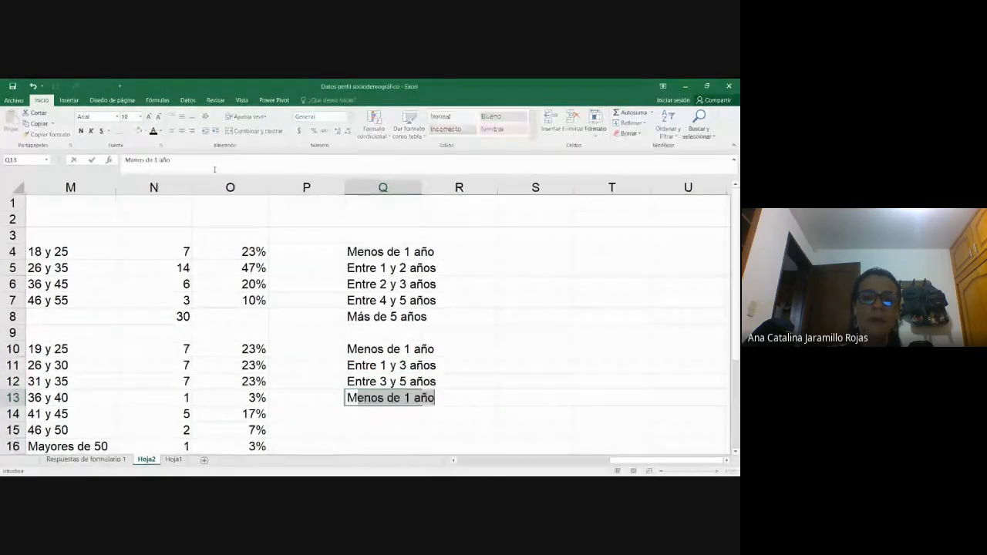
text(ás de 6 a)
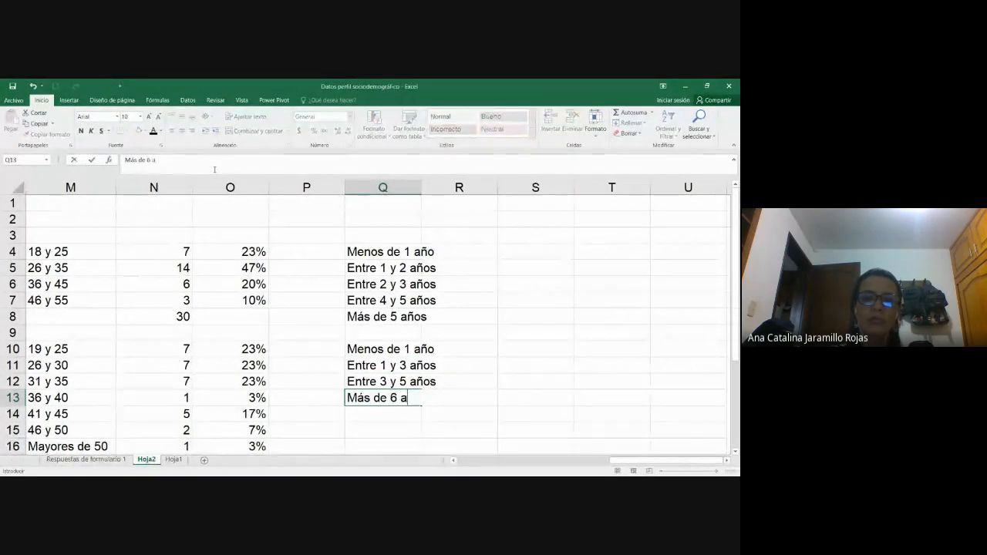
text(ños)
key(Return)
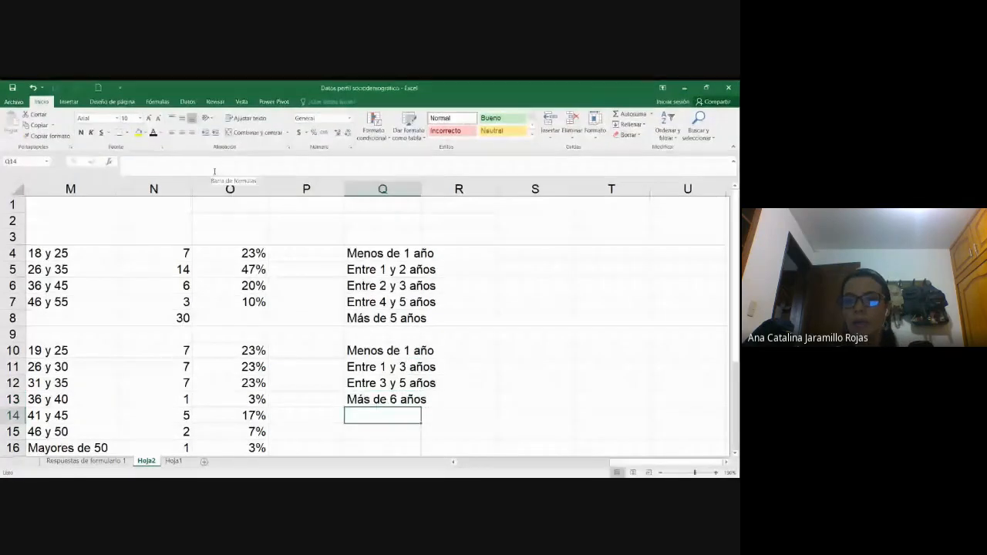
- Review the new seniority ranges in Q10:Q13 against the original list in Q4:Q8
key(Up)
key(Up)
key(Up)
key(Up)
key(Down)
key(Down)
key(Down)
key(Down)
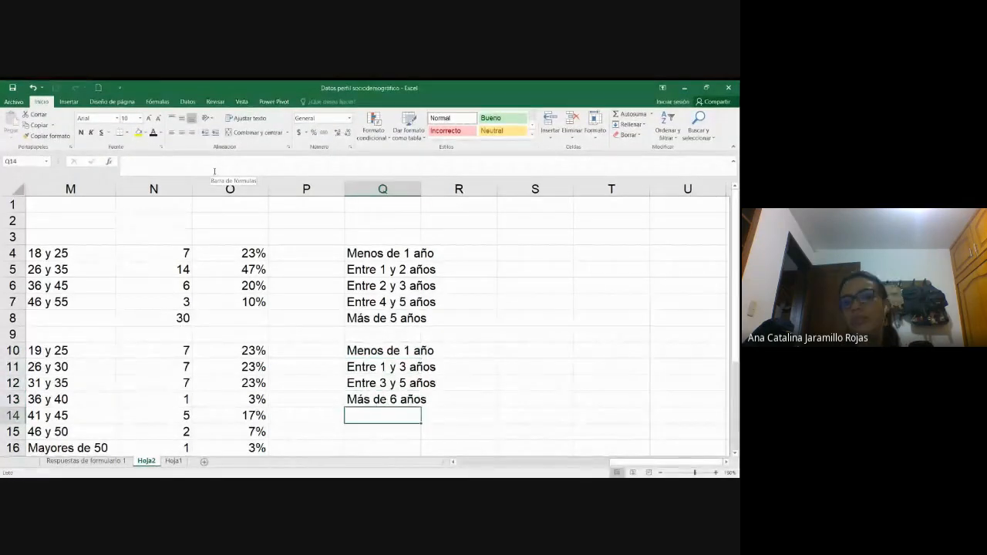
drag(370, 350, 374, 400)
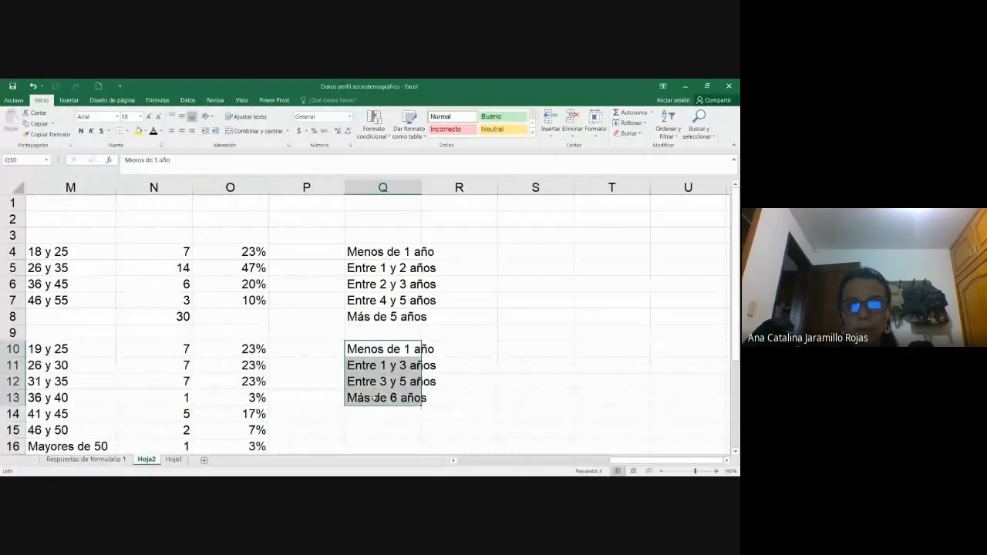
drag(378, 254, 393, 398)
click(393, 398)
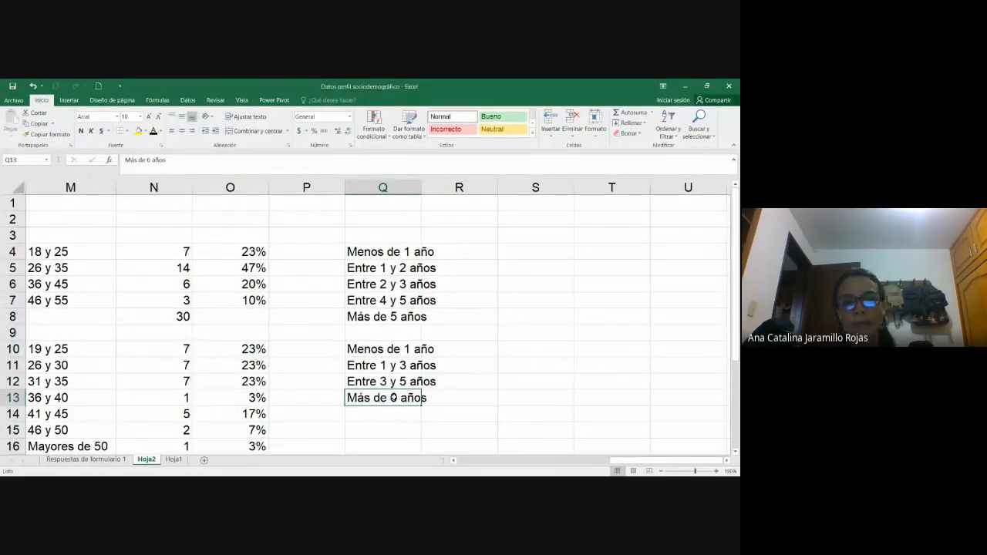
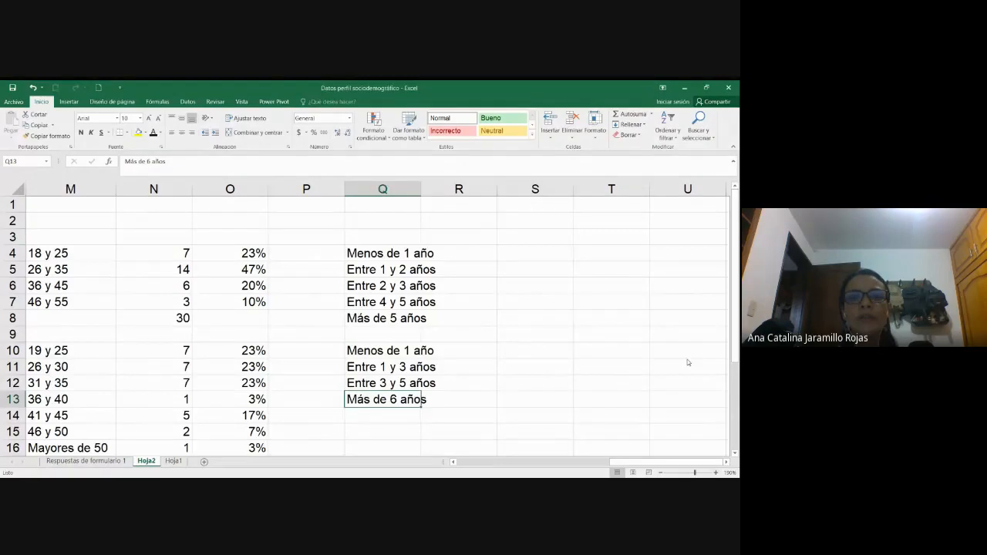
click(390, 253)
click(462, 253)
drag(254, 252, 254, 300)
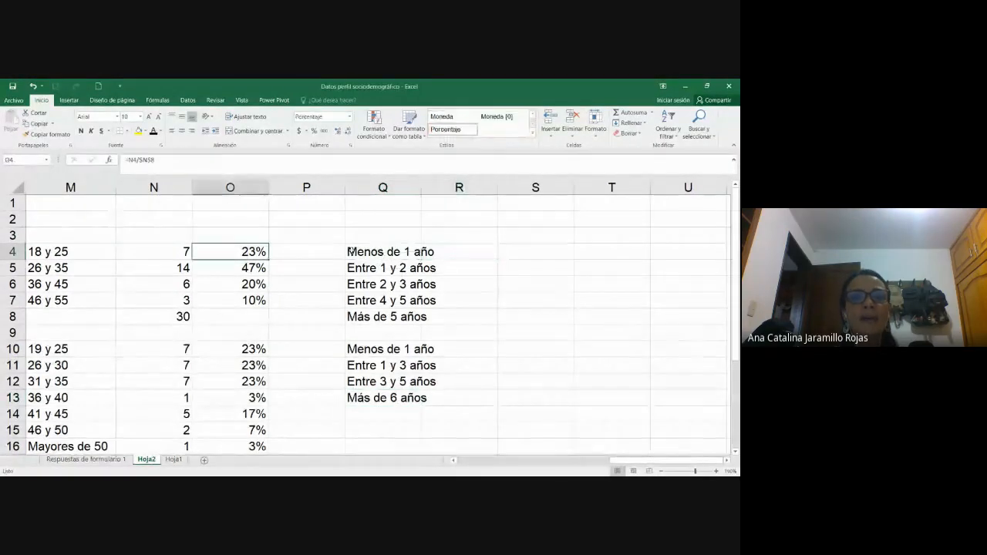
click(439, 255)
click(401, 255)
click(466, 258)
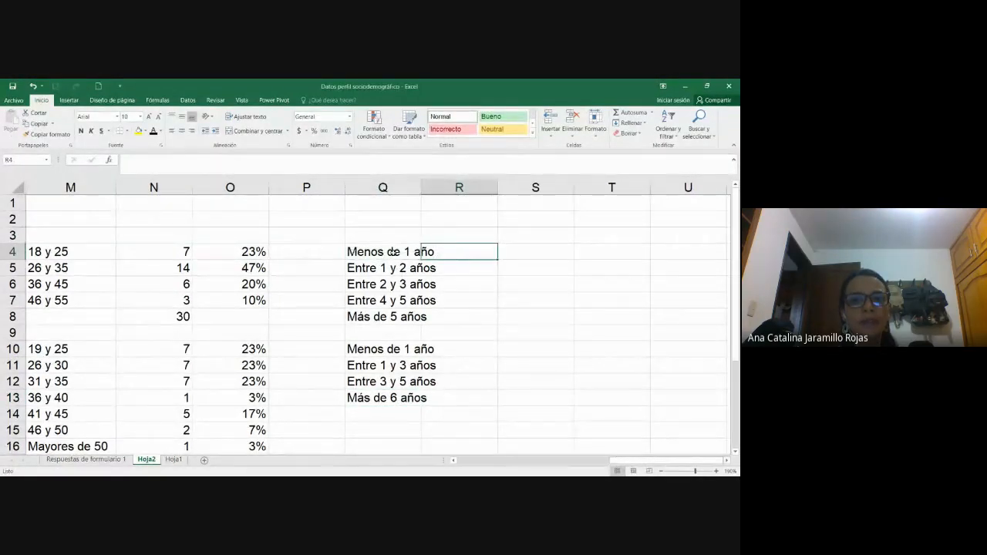
click(399, 253)
click(469, 255)
click(377, 259)
click(482, 260)
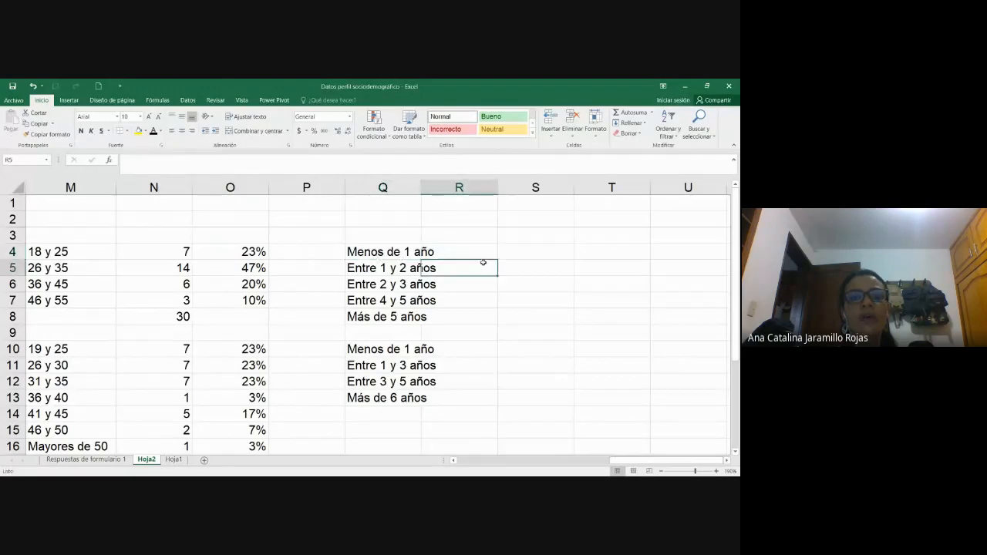
click(403, 252)
- Autofit column Q and enter a CONTAR.SI formula in R4 counting the 0 values in N3:N32 of Respuestas de formulario 1
click(447, 252)
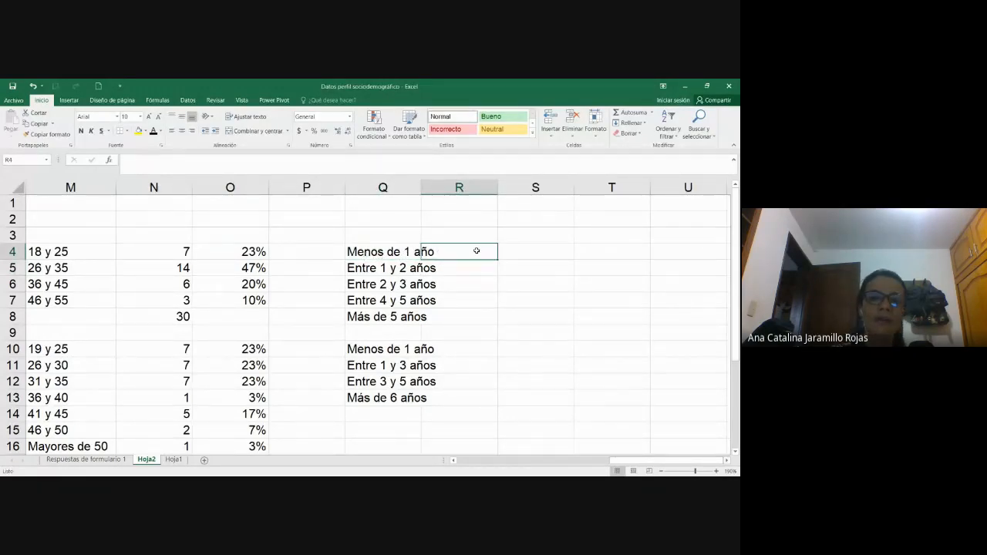
double_click(421, 187)
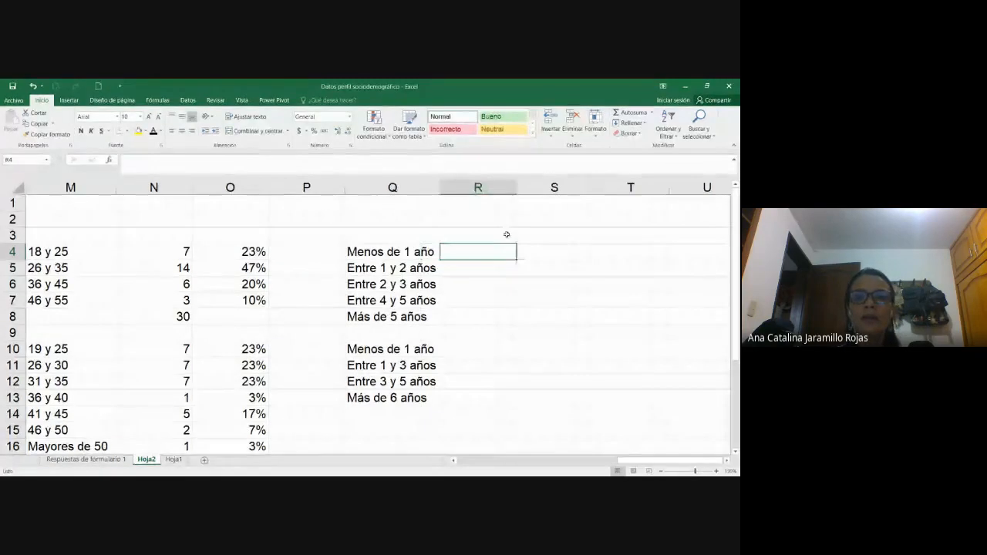
text(=contar.si()
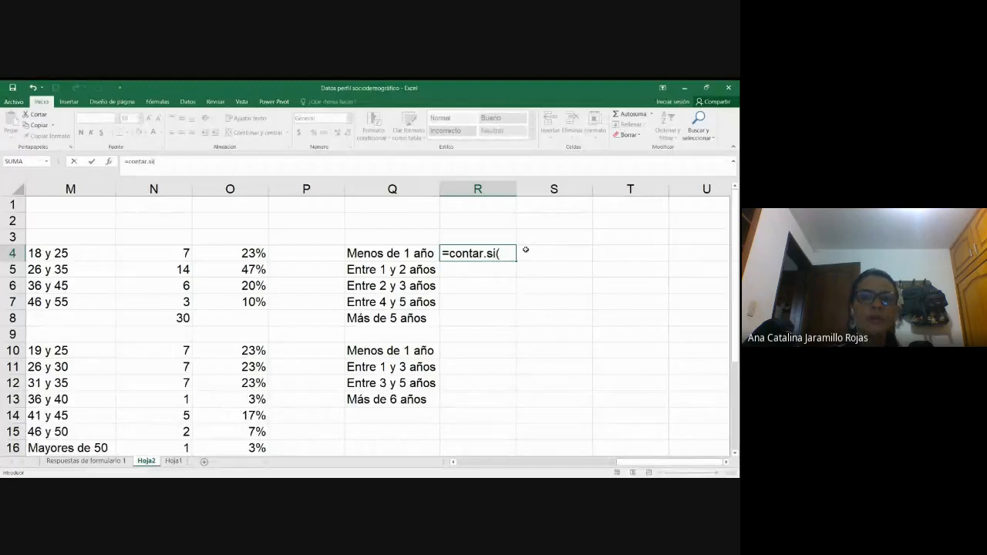
click(85, 460)
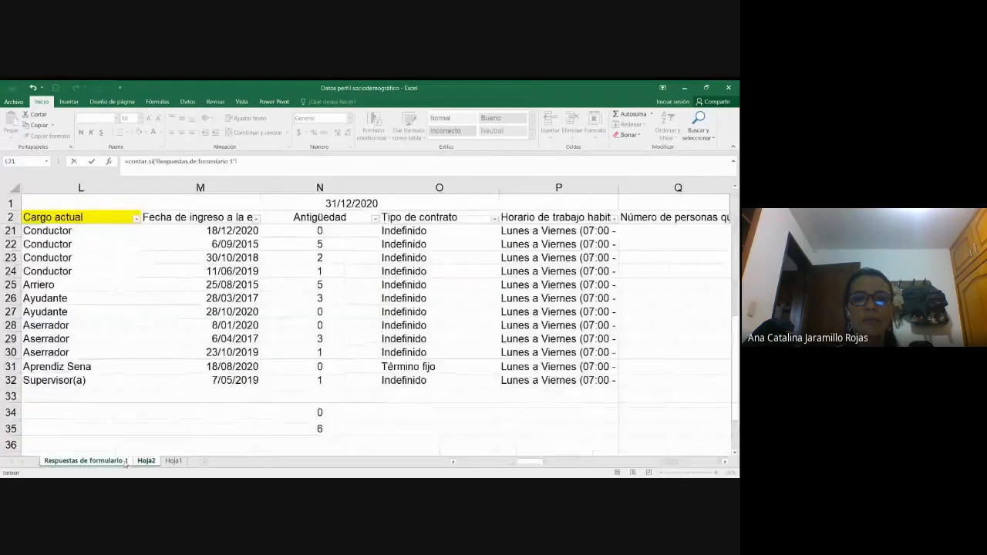
scroll(236, 360, up, 6)
drag(309, 232, 324, 300)
text(;0)
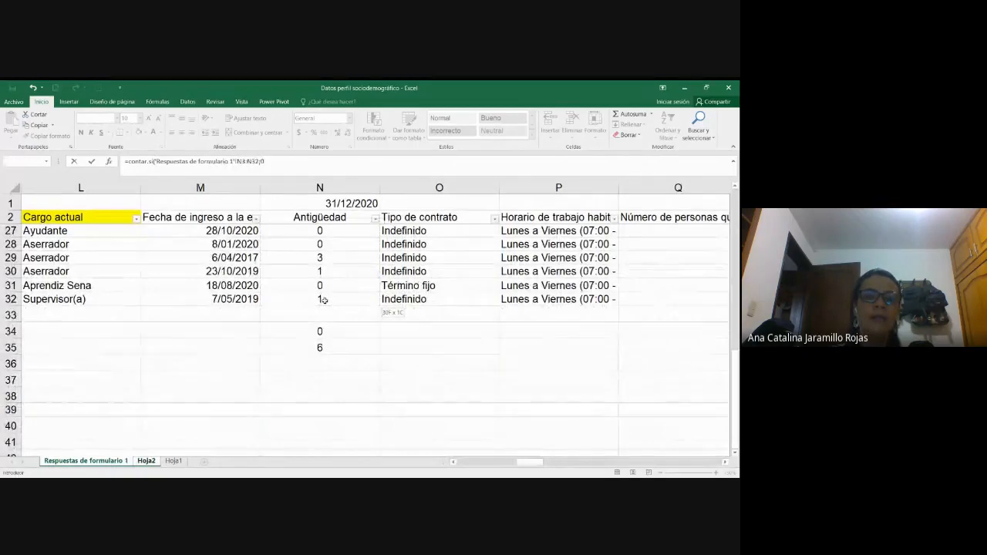
key(Return)
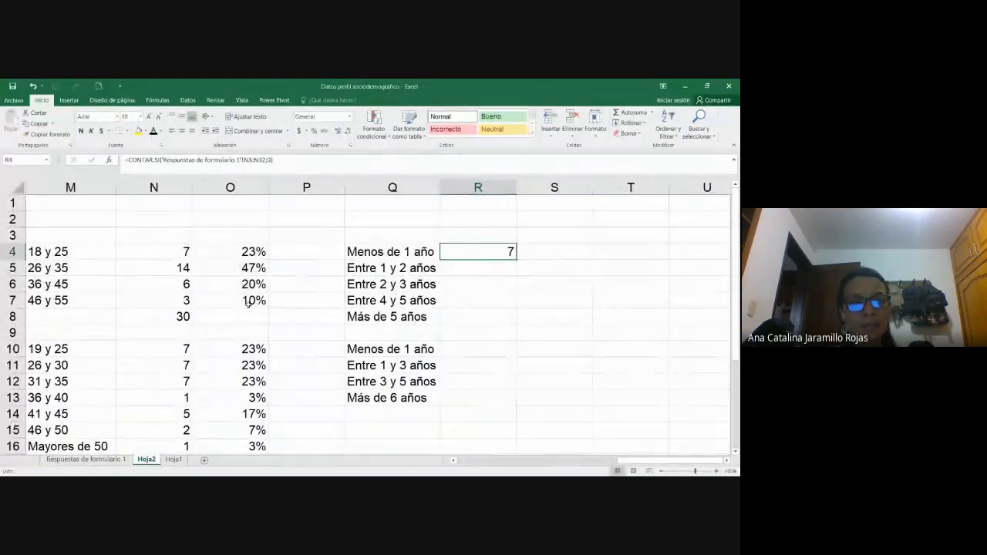
- Check the seniority values in N3:N32 of Respuestas de formulario 1, the range counted by the R4 formula on Hoja2
click(104, 461)
scroll(346, 308, up, 8)
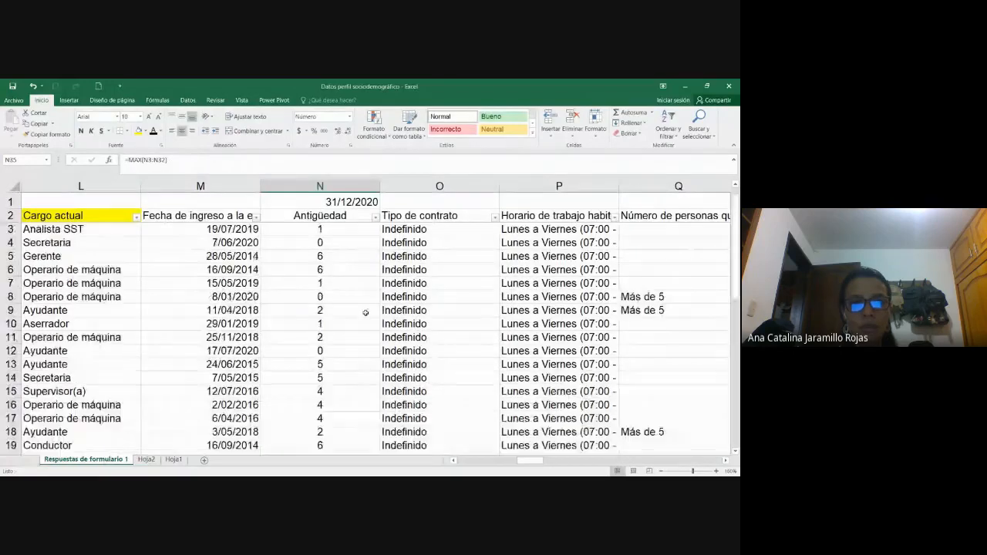
click(339, 229)
scroll(336, 257, down, 6)
shift+click(338, 381)
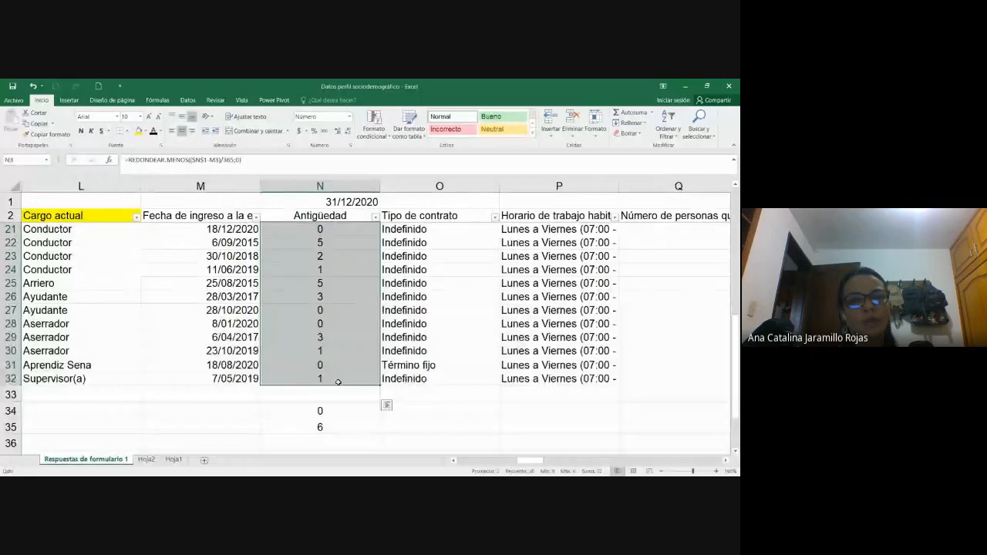
click(147, 460)
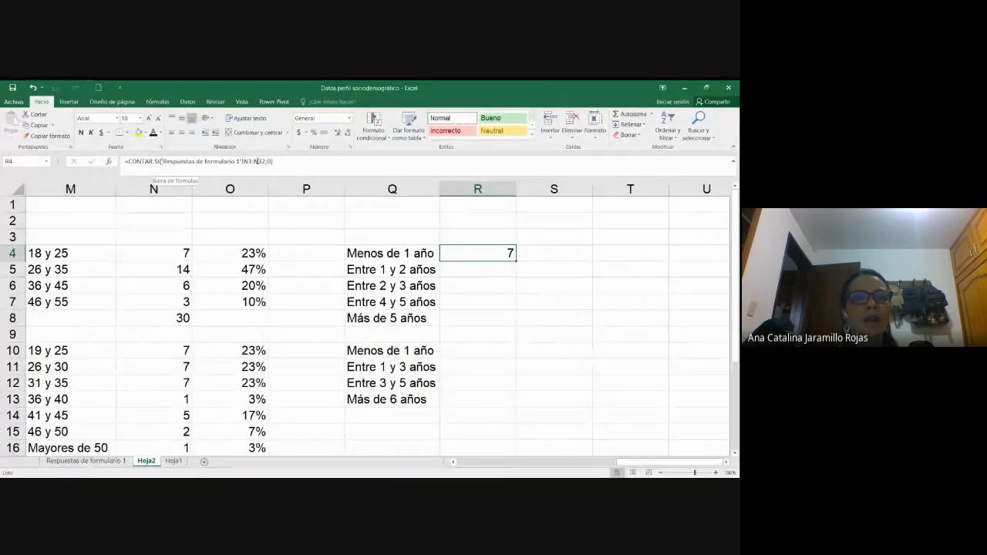
- Make the counted range in the R4 formula absolute, as $N$3:$N$32
click(248, 161)
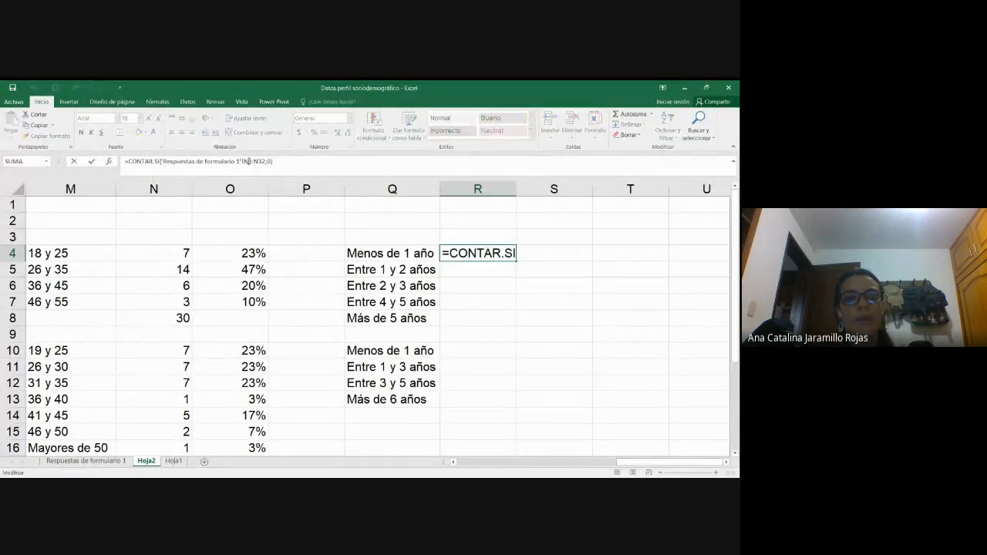
key(F4)
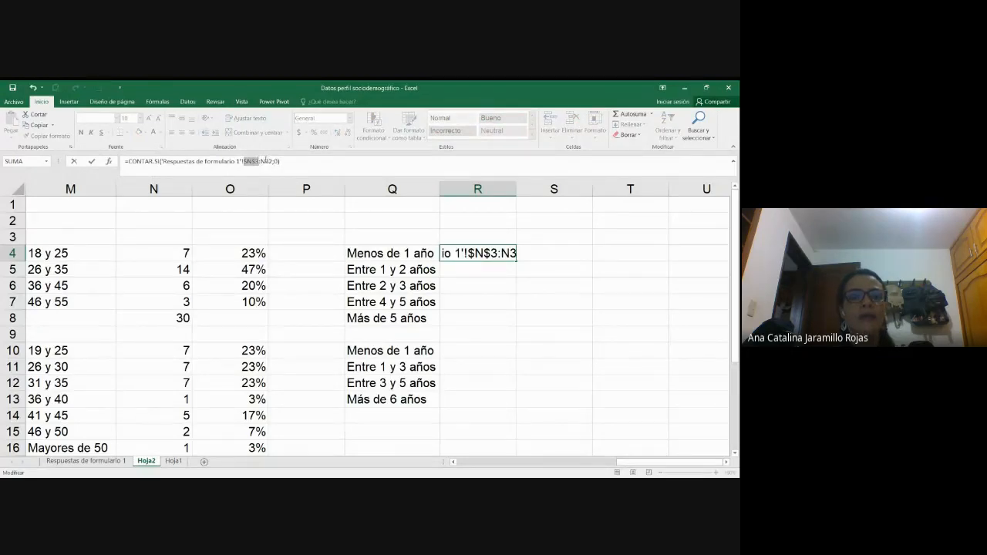
click(263, 161)
text($N$)
key(Return)
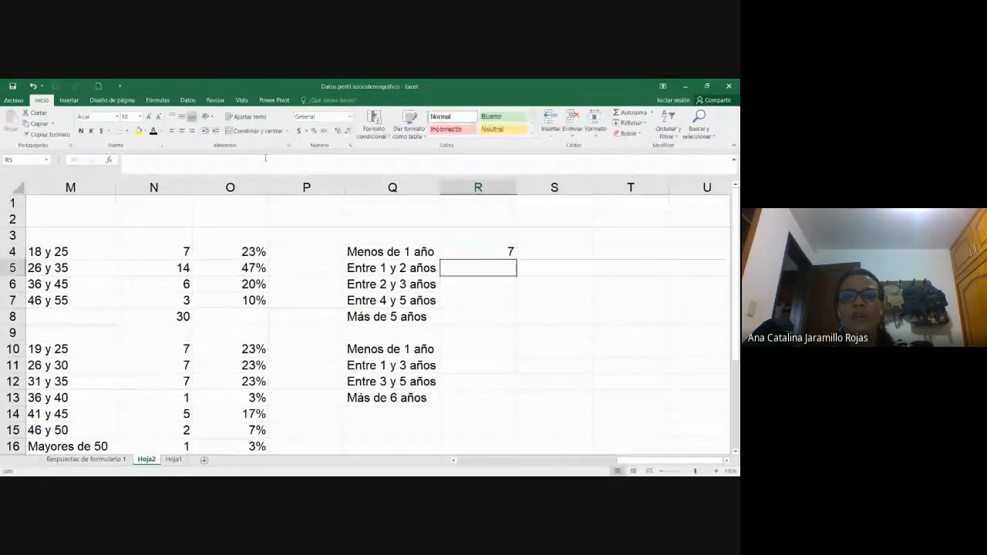
key(Up)
key(Left)
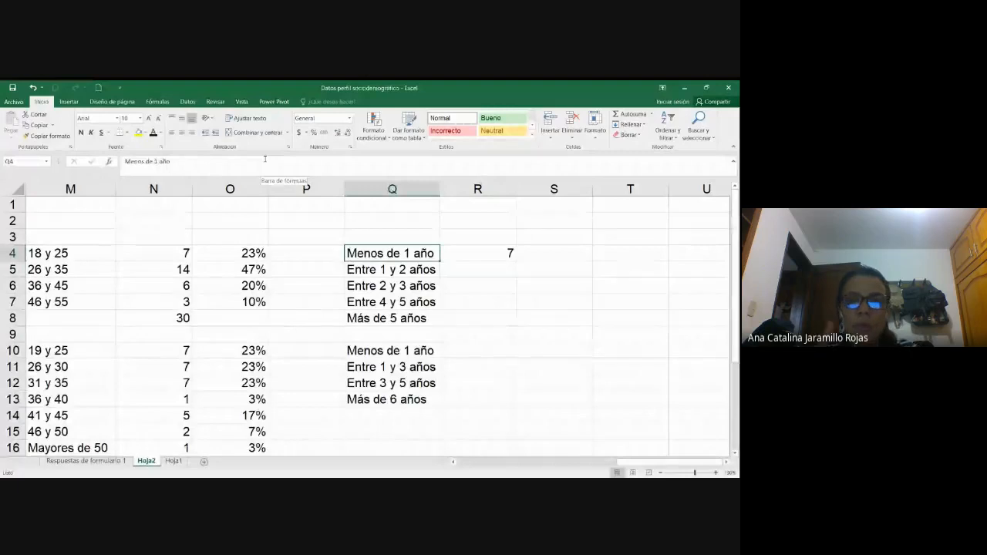
key(Down)
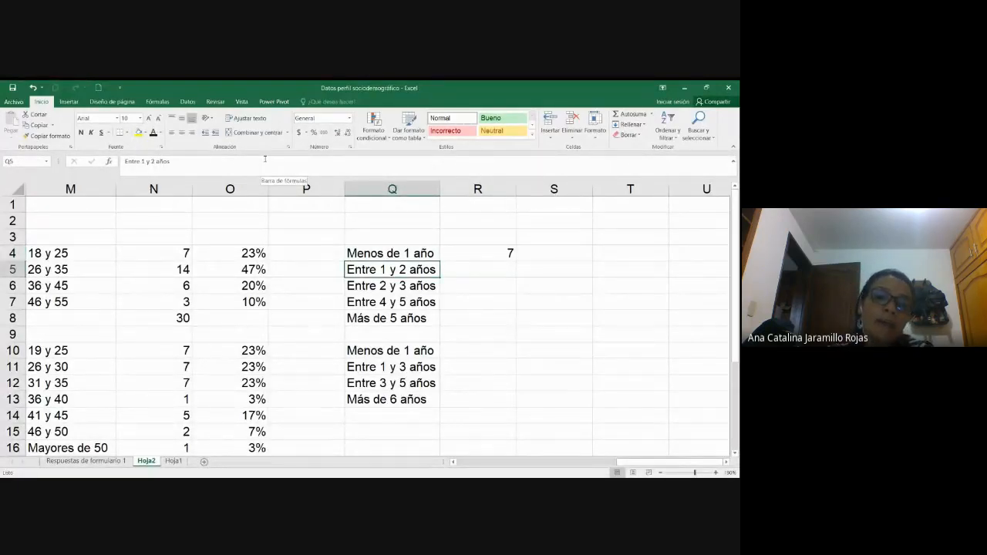
key(Down)
key(Up)
key(ctrl+c)
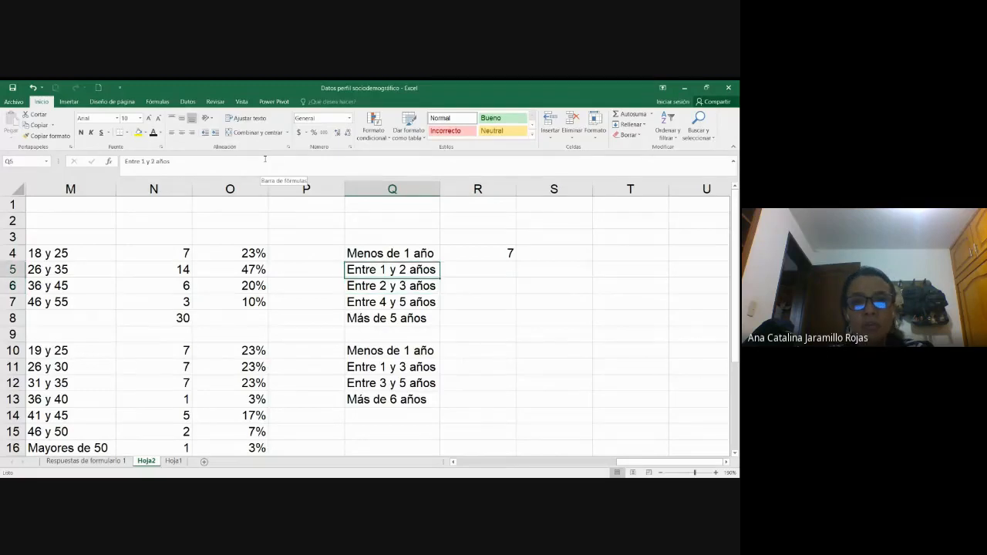
key(Escape)
- Start a CONTAR.SI.CONJUNTO formula in R5 with N3:N32 of Respuestas de formulario 1 as the first range and ">=1" as its criterion
key(Right)
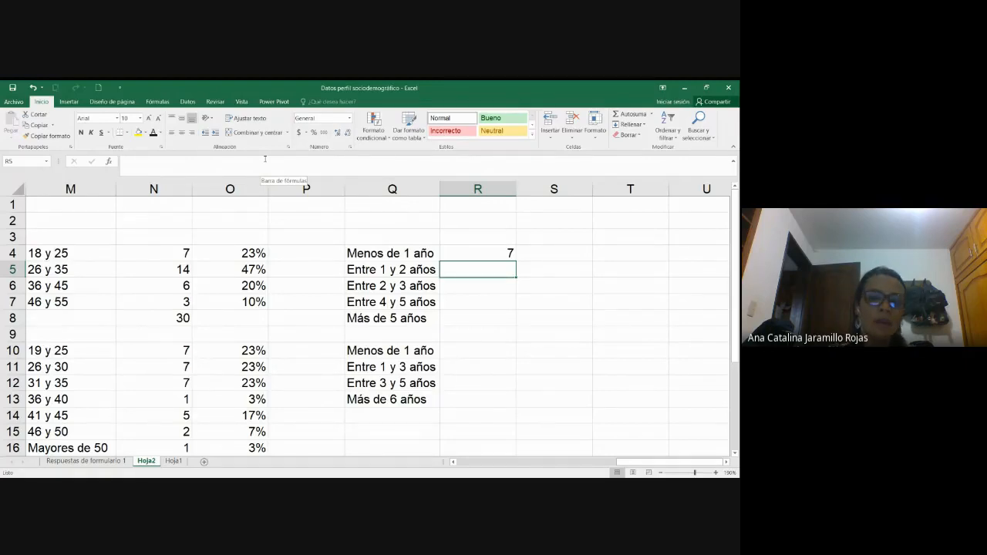
text(=contar)
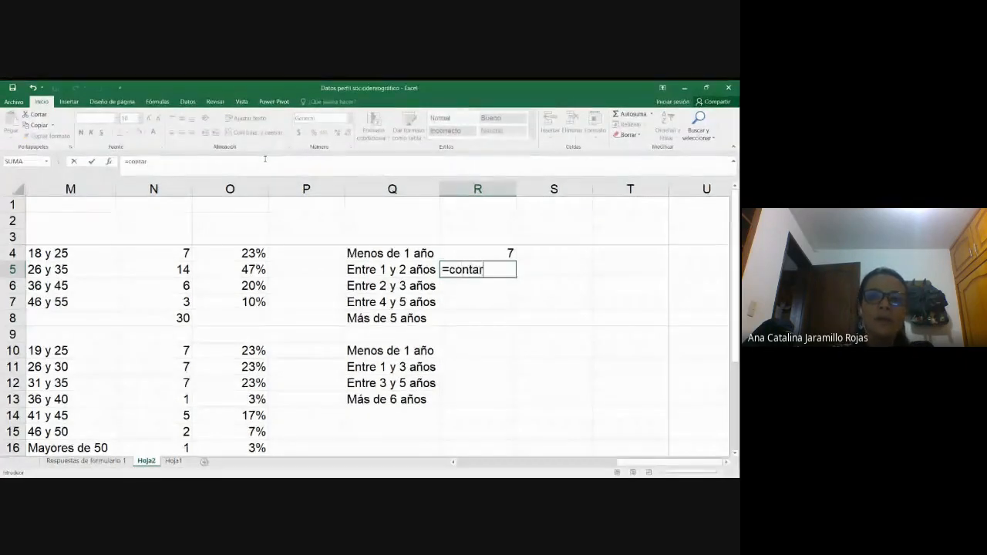
text(.si.conjunto()
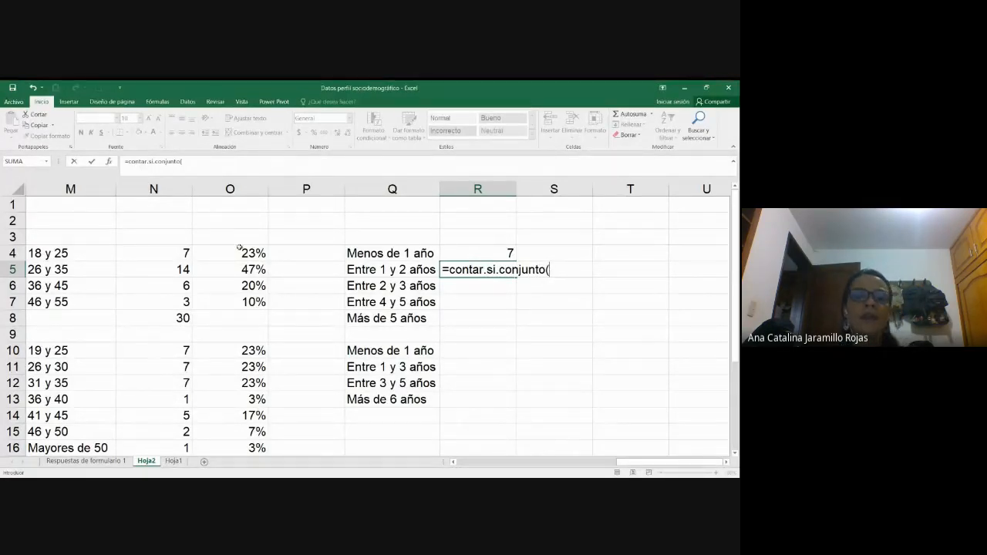
click(96, 448)
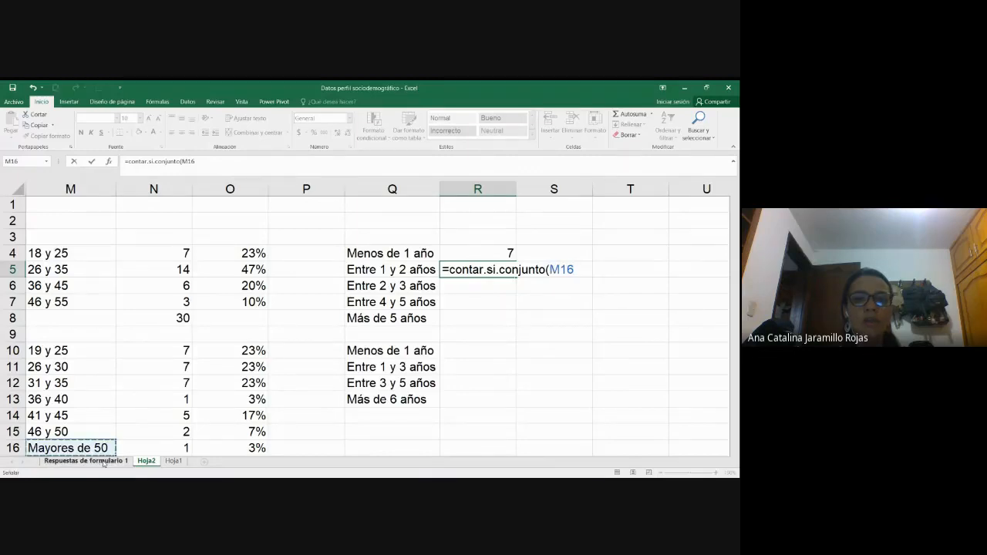
click(86, 460)
scroll(331, 309, up, 6)
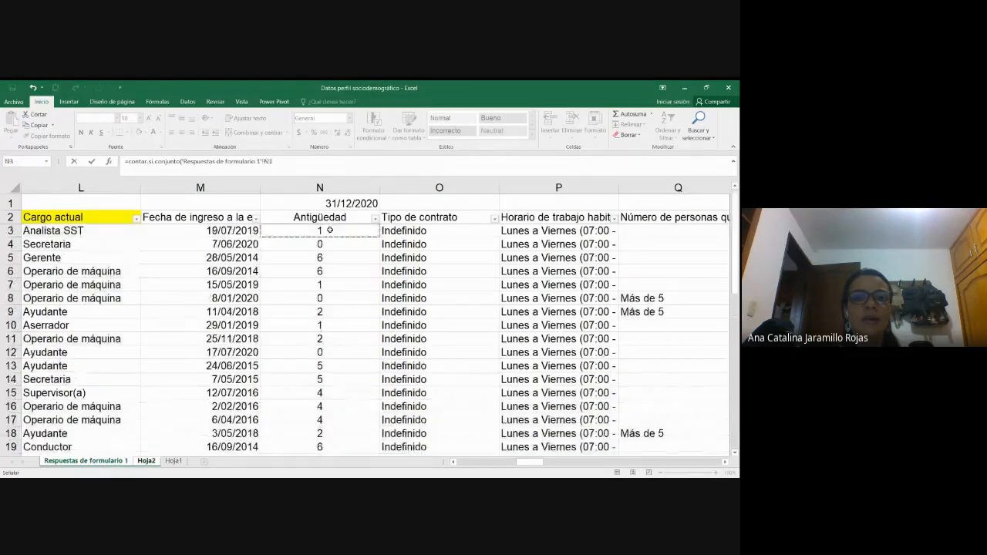
click(330, 231)
scroll(335, 280, down, 10)
scroll(339, 263, up, 2)
scroll(339, 309, up, 8)
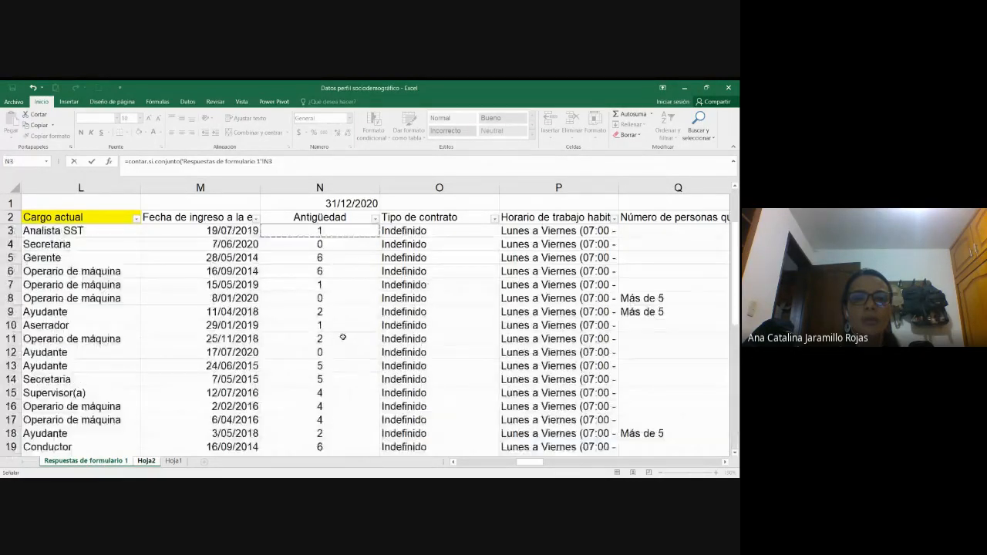
scroll(344, 363, down, 5)
shift+click(338, 426)
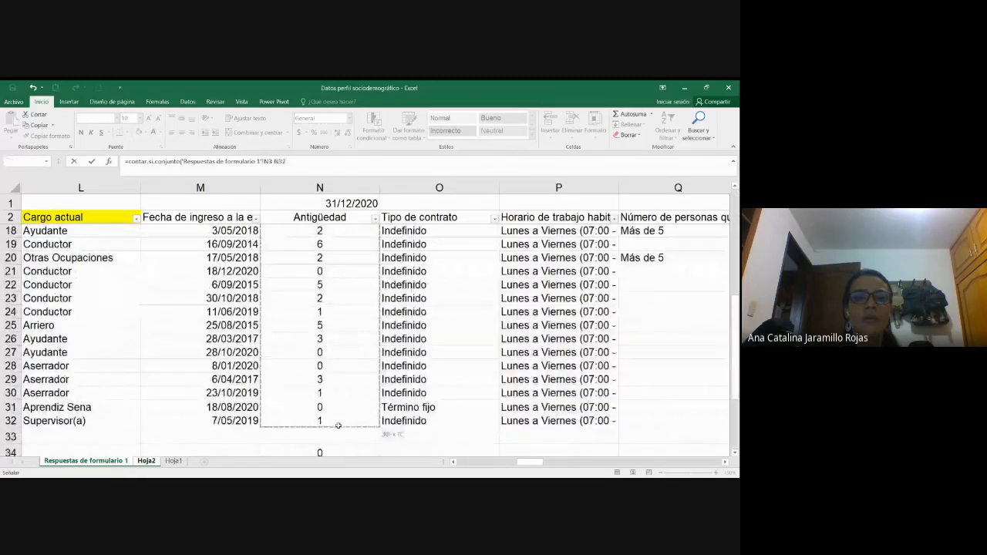
text(;">=1";)
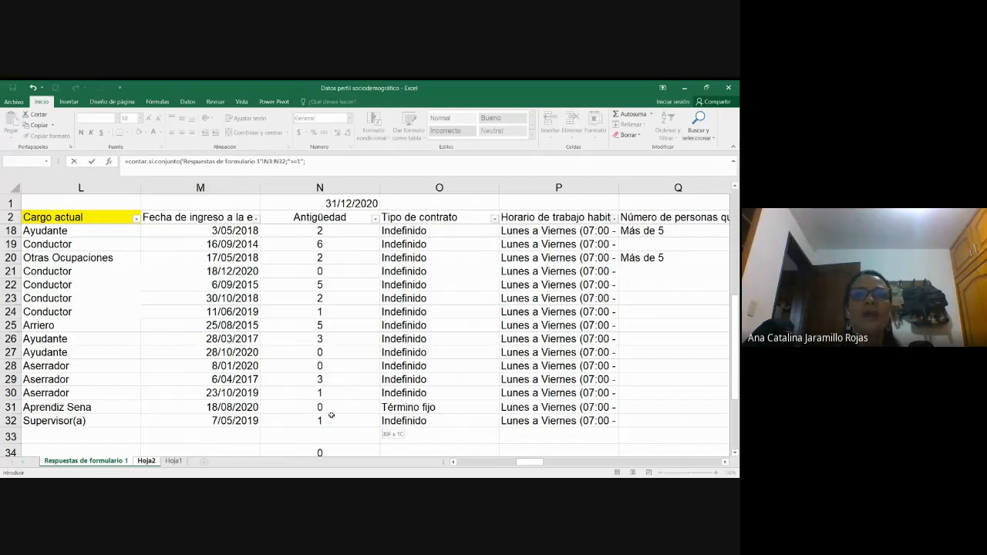
- Complete the R5 formula with the same N3:N32 range and the criterion "<=2"
scroll(356, 309, up, 5)
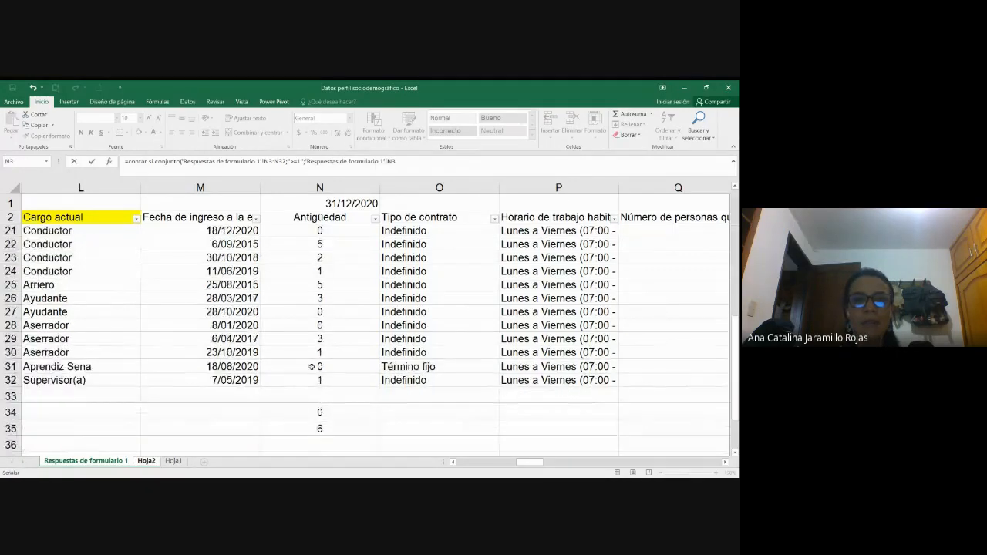
shift+click(316, 380)
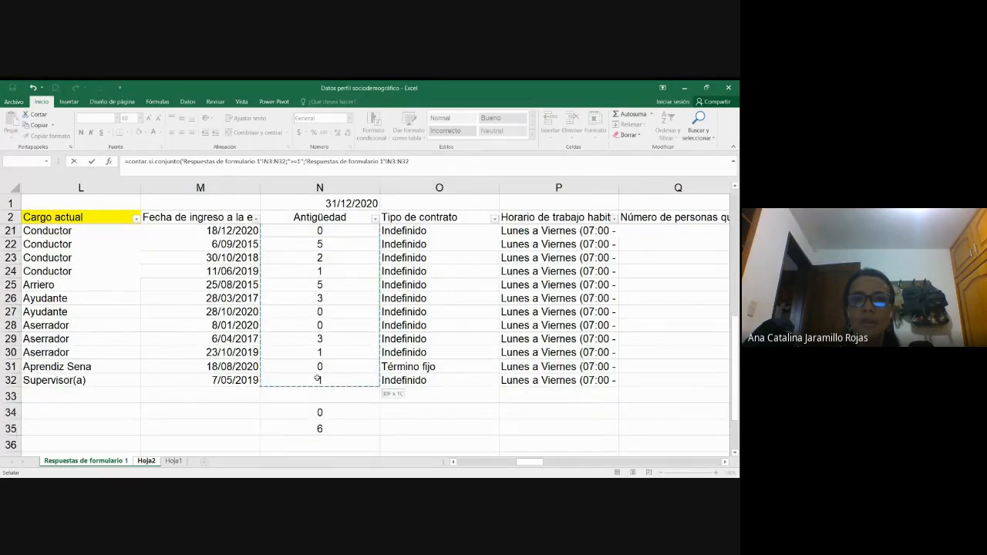
text(;<=)
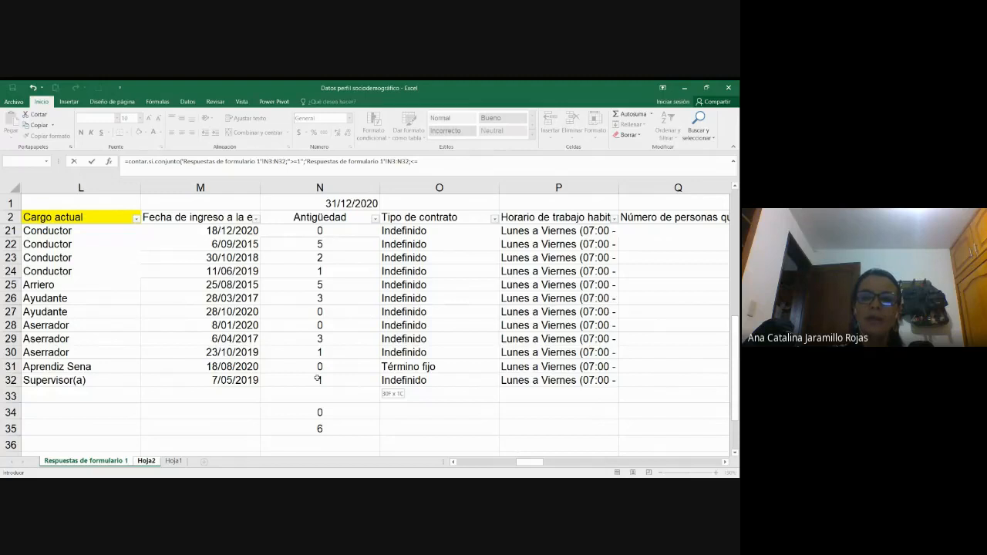
text(2)
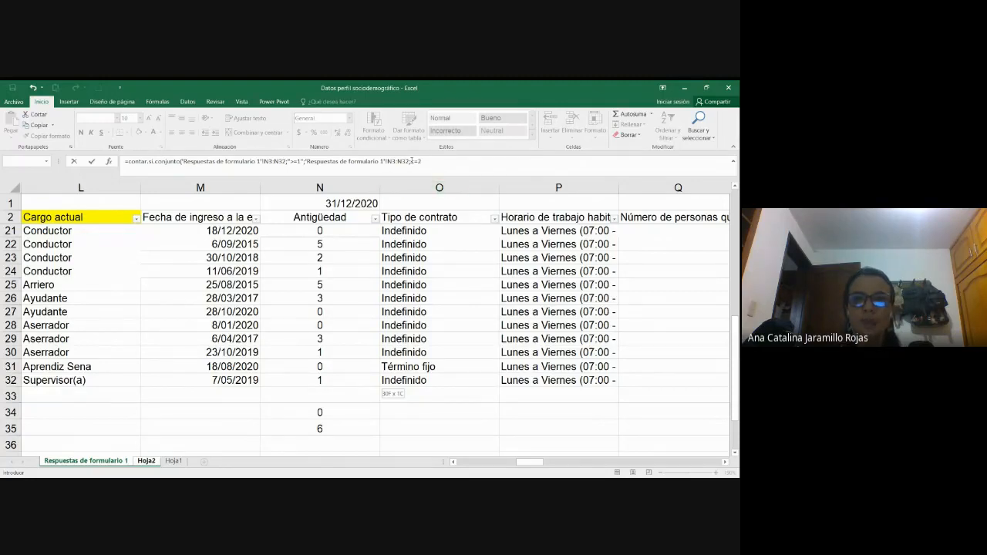
text(")
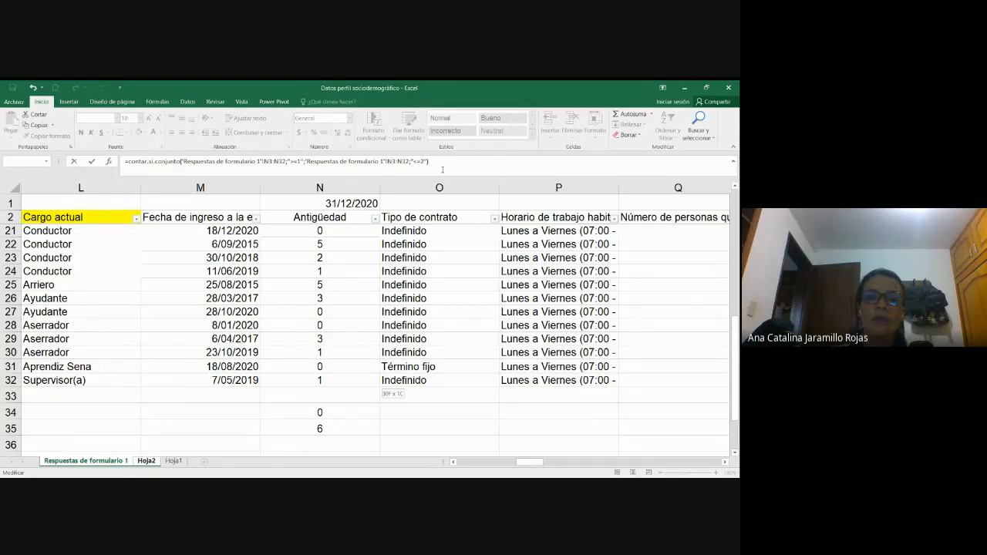
key(Return)
- Compare the count formula in R5 with its range label in Q5
click(508, 263)
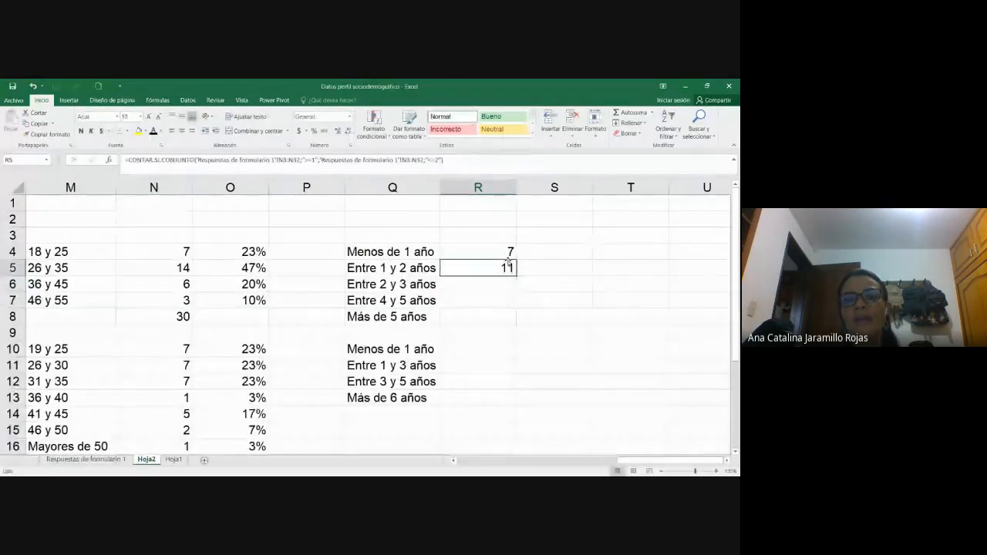
click(509, 253)
click(508, 266)
click(407, 268)
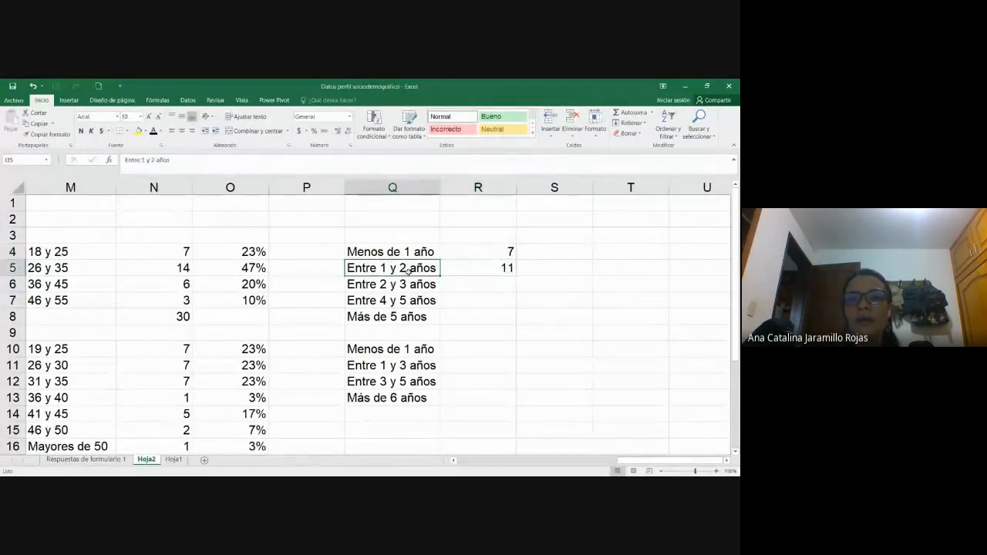
click(484, 270)
click(400, 266)
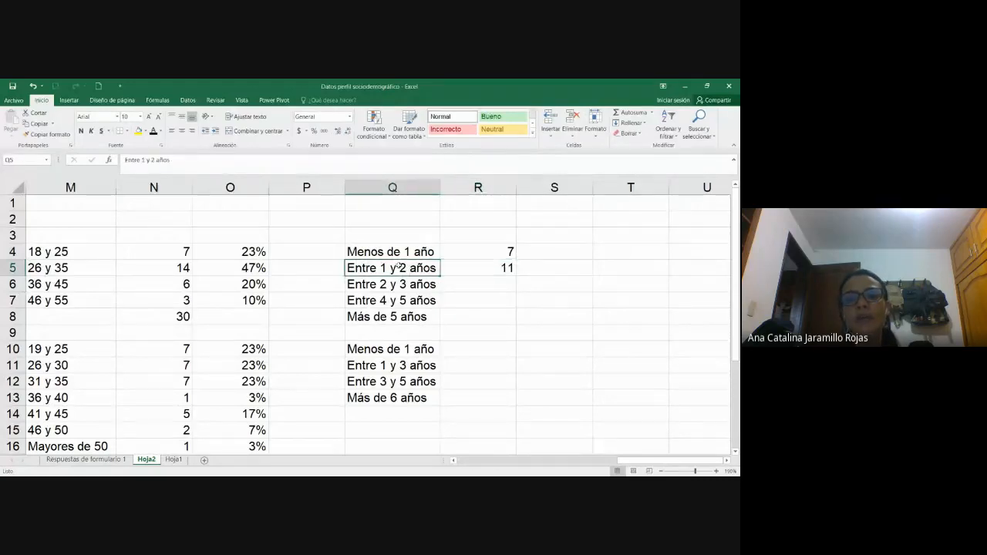
click(503, 267)
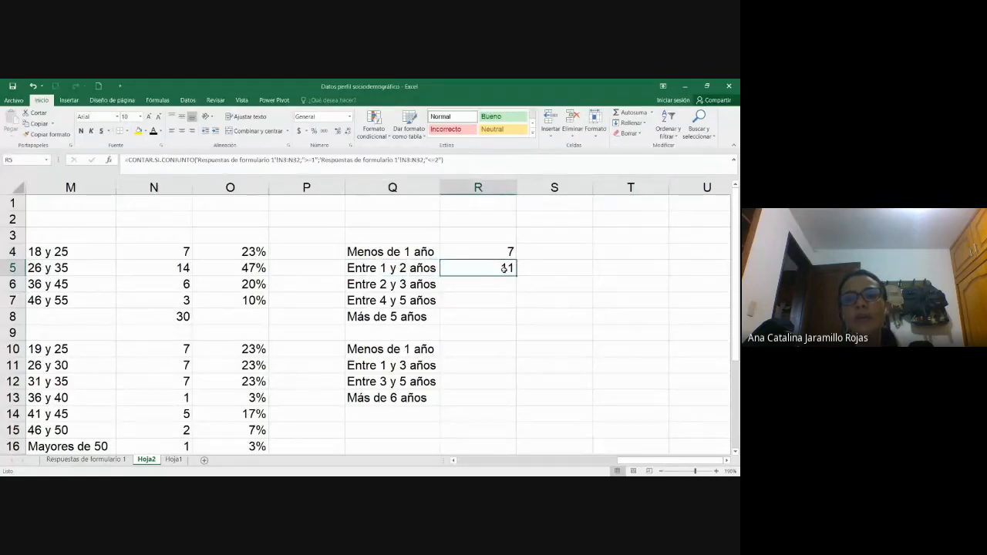
- Change the third seniority range in Q6 to "Entre 3 y 4 años"
click(421, 285)
click(415, 298)
click(399, 284)
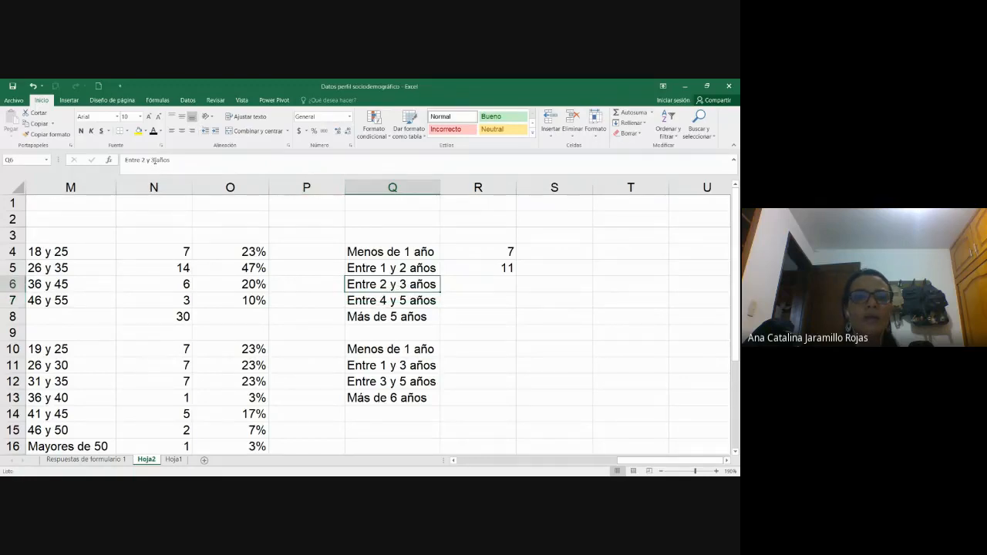
click(141, 160)
key(Delete)
key(Delete)
key(Delete)
key(Delete)
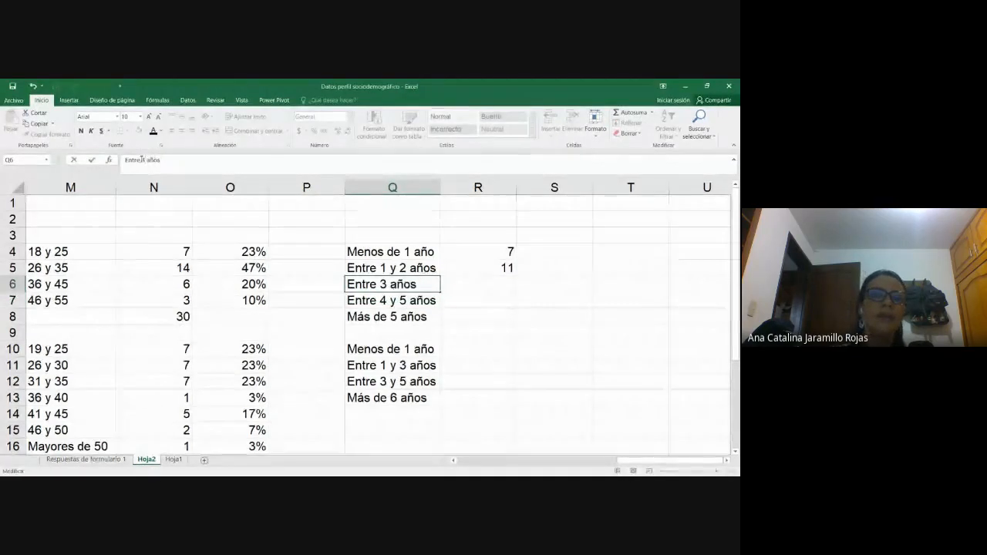
key(Right)
text(y 4)
key(Return)
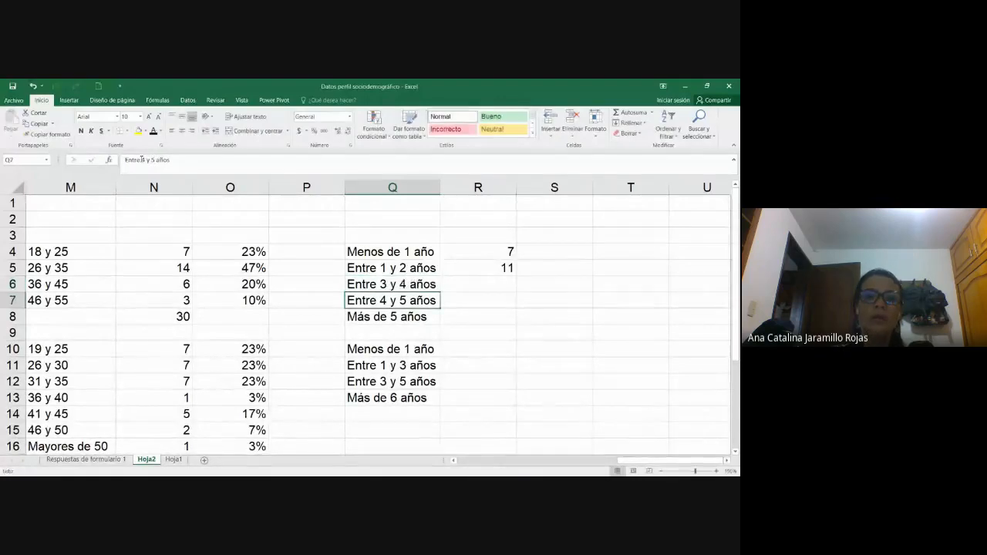
- Make both N3:N32 references in the R5 CONTAR.SI.CONJUNTO formula absolute as $N$3:$N$32
click(416, 279)
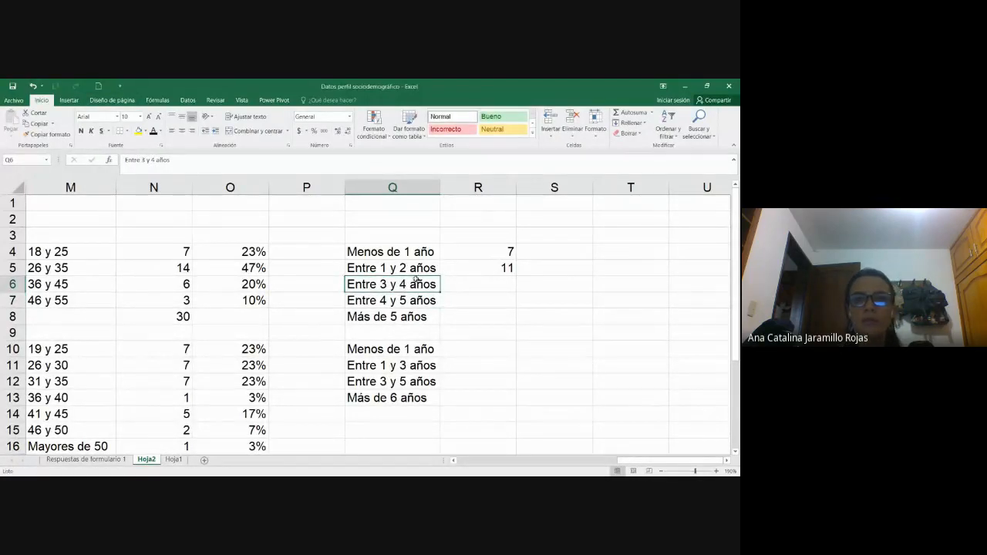
click(453, 270)
click(409, 266)
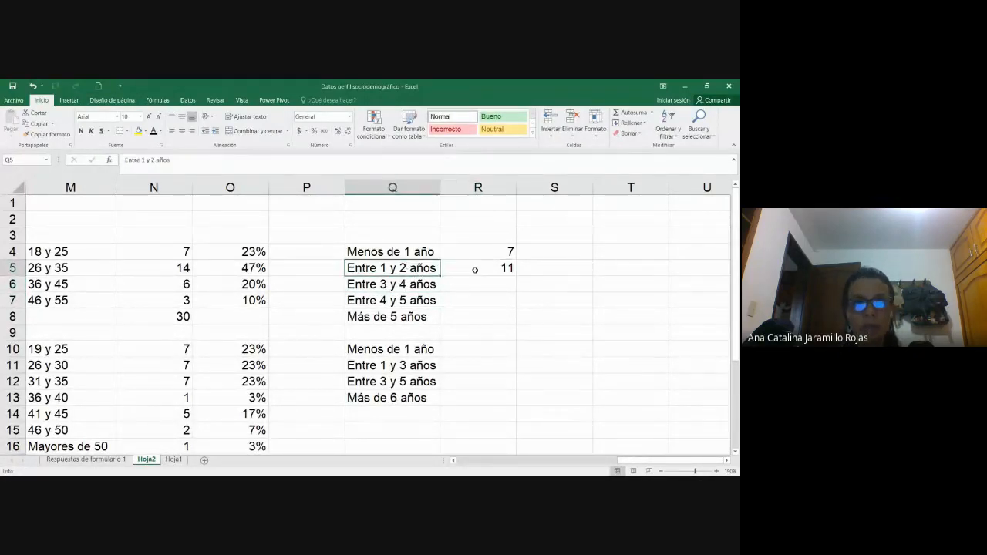
click(475, 270)
double_click(475, 270)
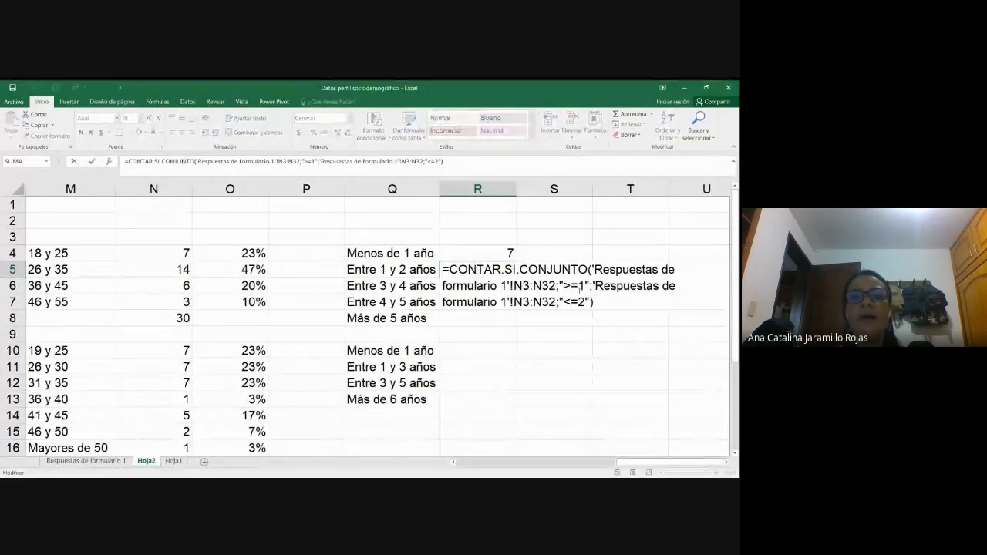
mouse_move(563, 285)
mouse_down()
mouse_move(578, 286)
mouse_move(559, 302)
mouse_up()
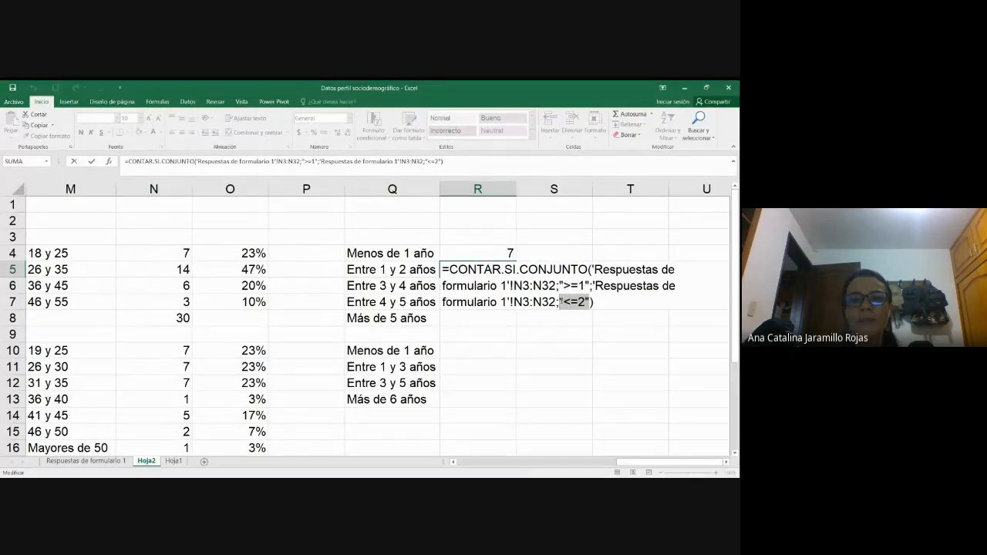
click(524, 285)
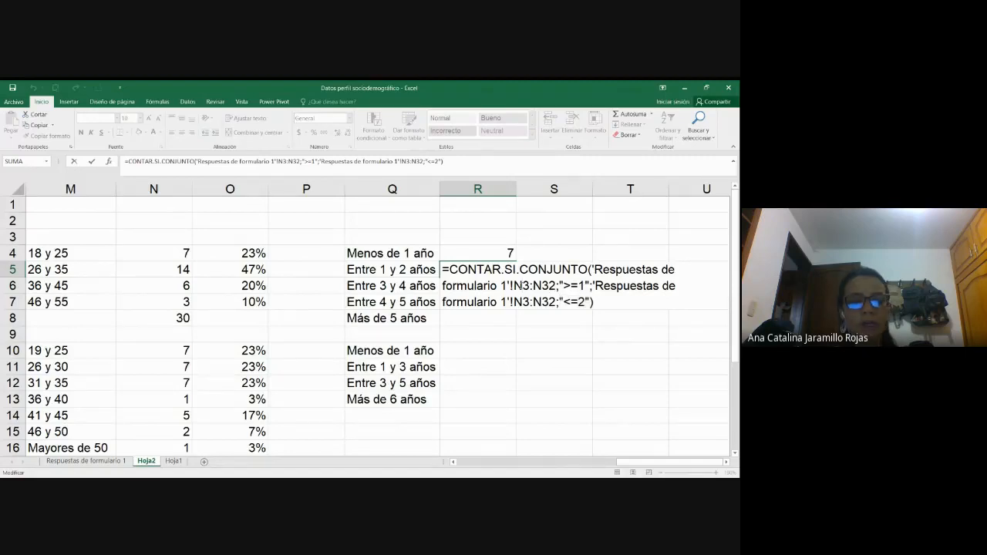
key(F4)
click(561, 285)
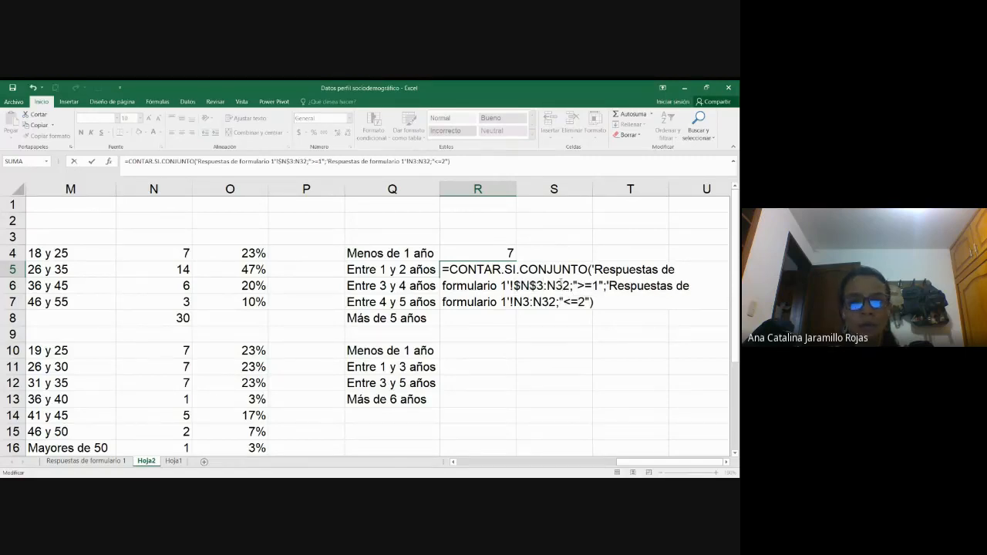
key(F4)
click(523, 301)
key(F4)
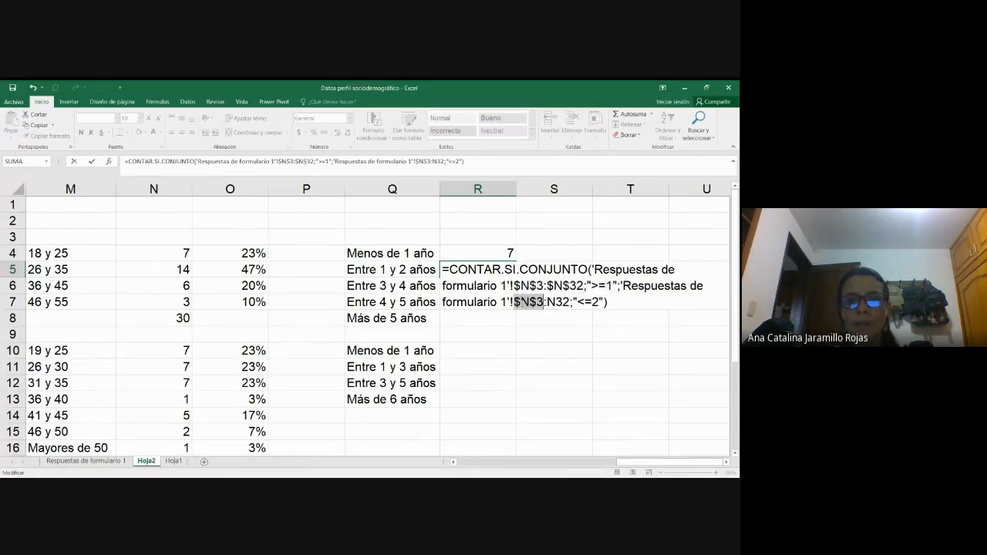
click(558, 301)
key(F4)
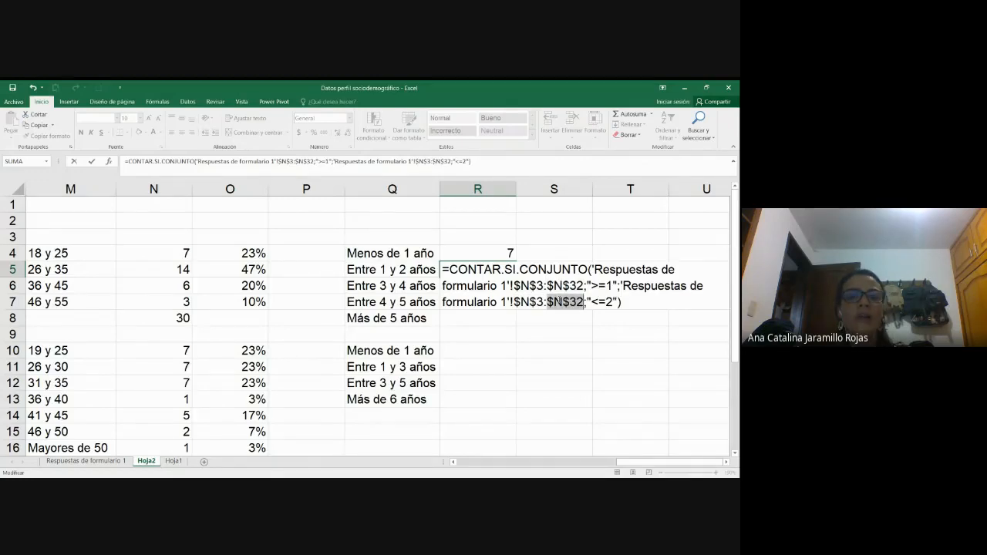
key(Return)
- Copy the R5 formula down to R6 and set its criteria to ">=3" and "<=4"
click(505, 269)
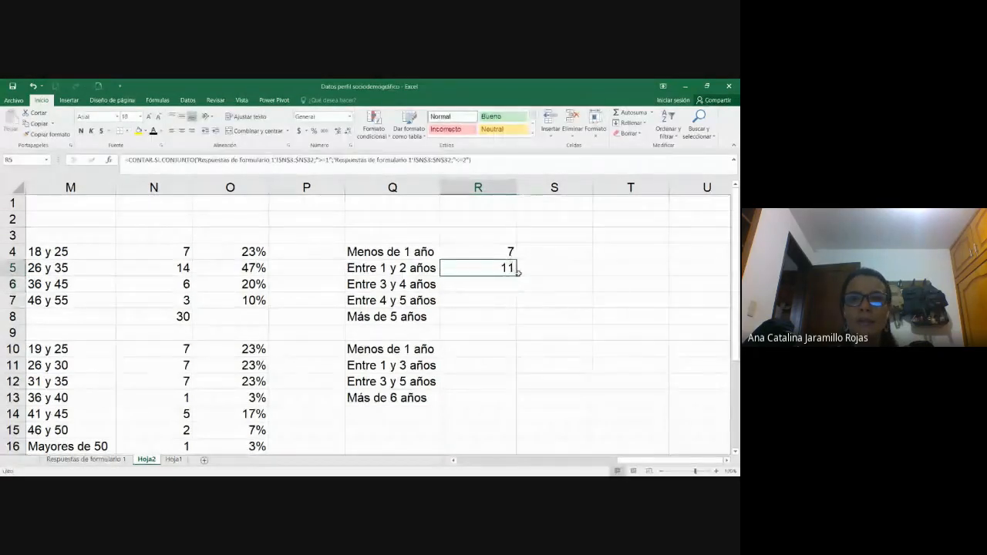
drag(517, 274, 518, 293)
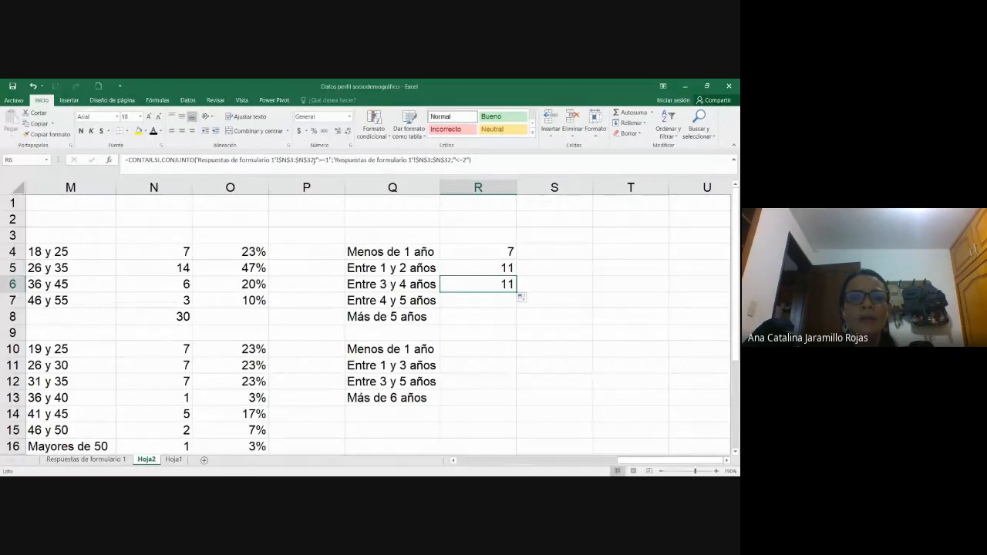
click(324, 159)
key(BackSpace)
text(3)
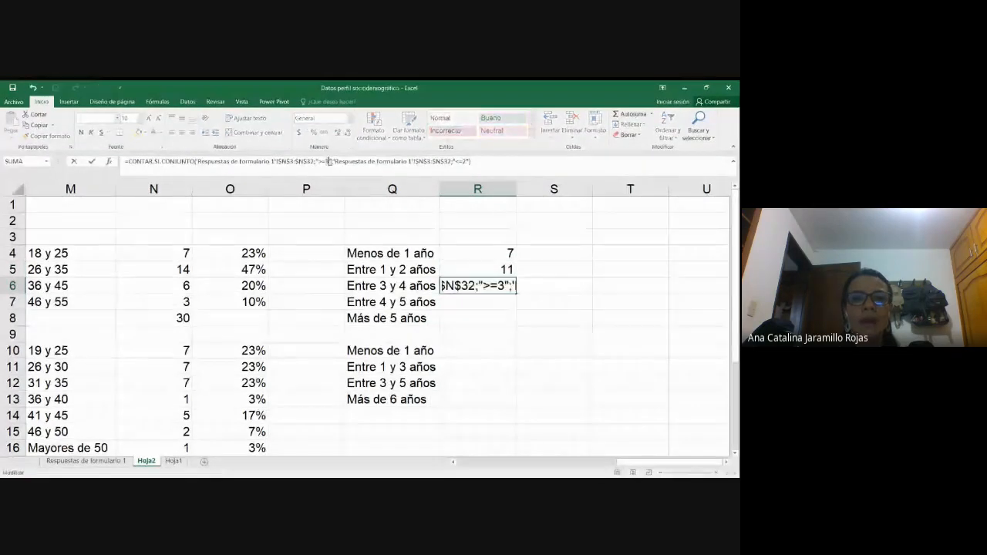
click(464, 161)
key(BackSpace)
text(4)
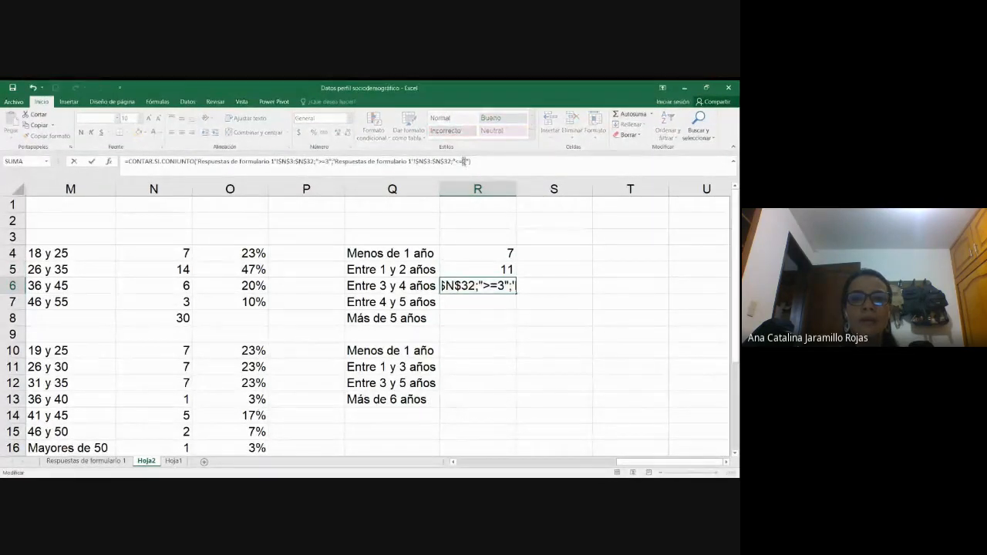
key(Return)
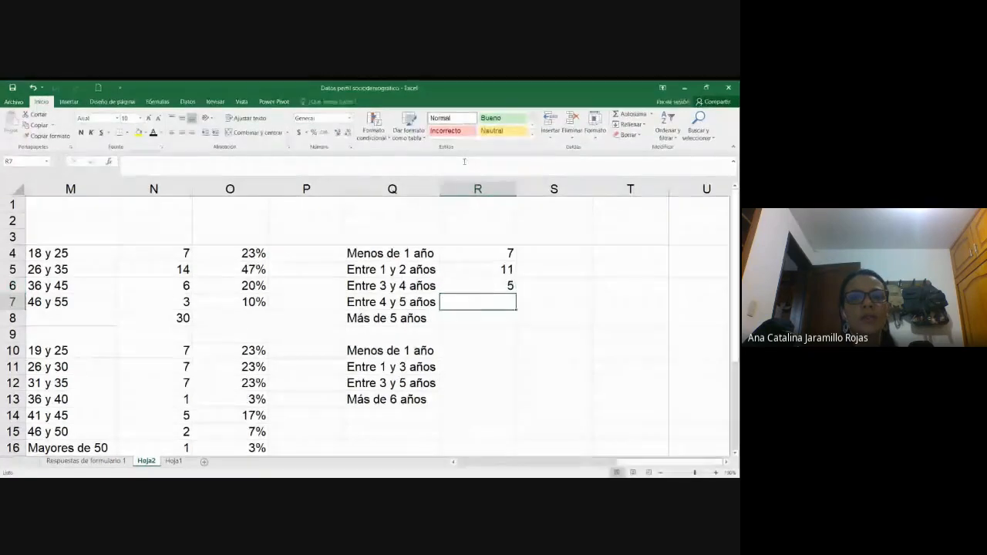
- Delete the "Entre 4 y 5 años" range from Q7 and move "Más de 5 años" up into its place
click(474, 283)
click(409, 300)
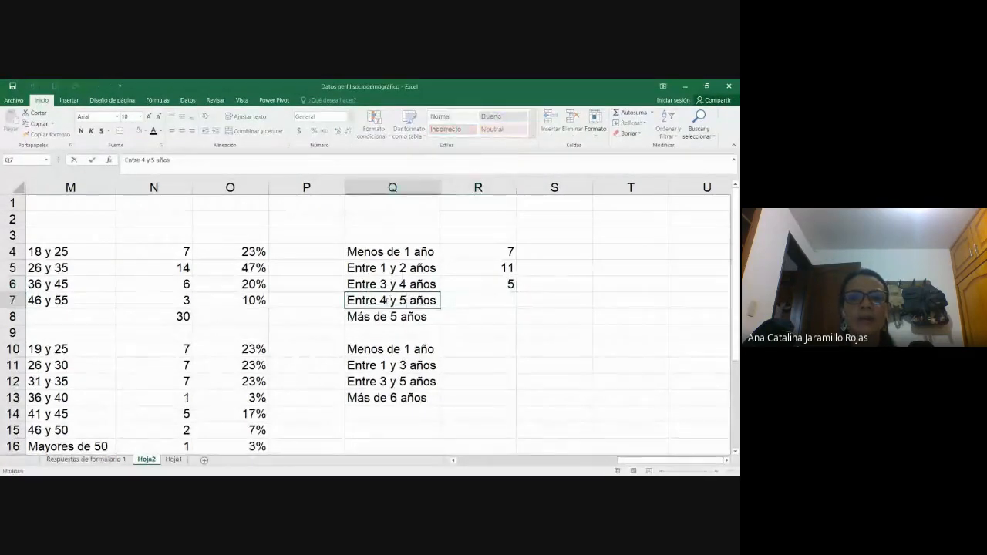
key(Right)
key(Right)
key(Down)
key(Down)
click(422, 301)
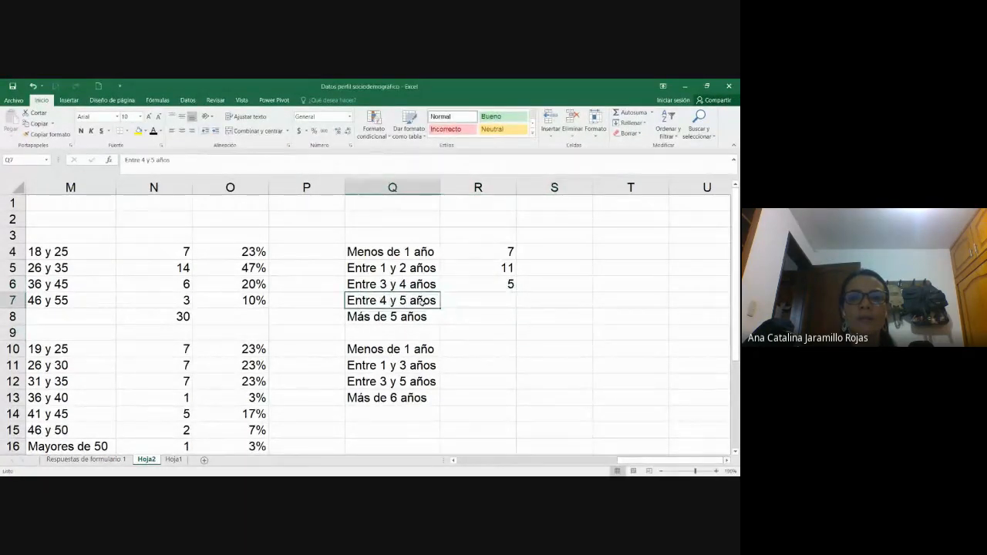
key(Delete)
click(426, 314)
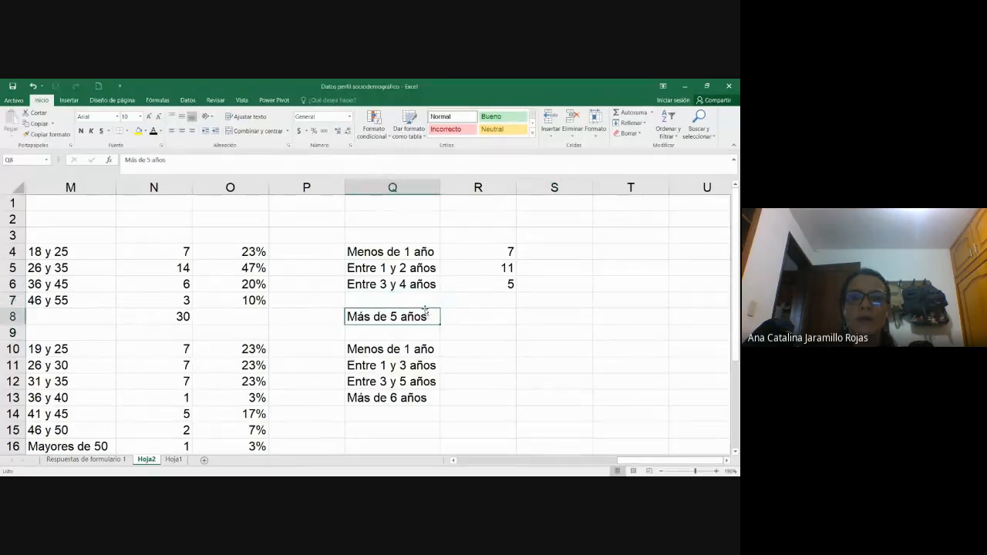
drag(425, 309, 425, 293)
- Examine the count formulas in R4:R6 alongside the "Más de 5 años" range in Q7
click(478, 300)
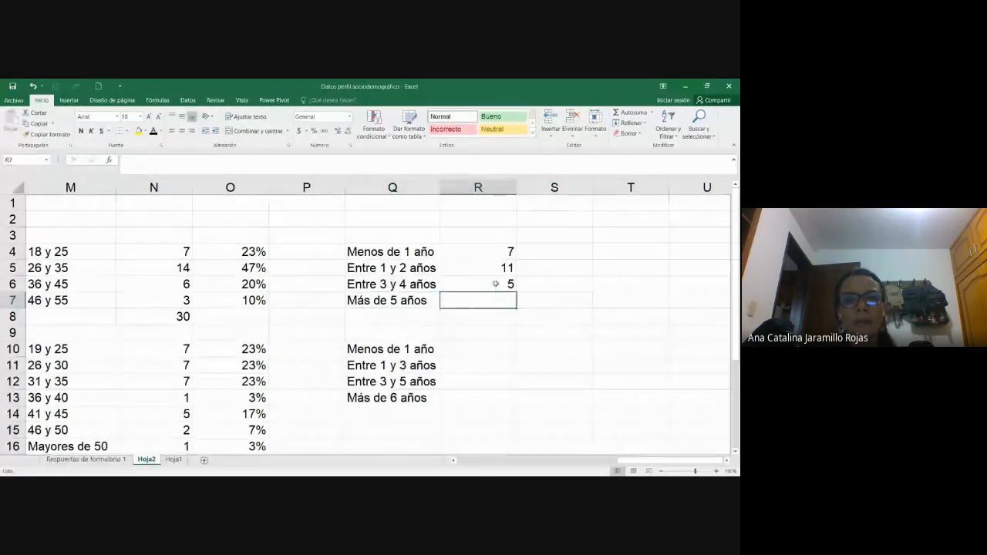
click(496, 284)
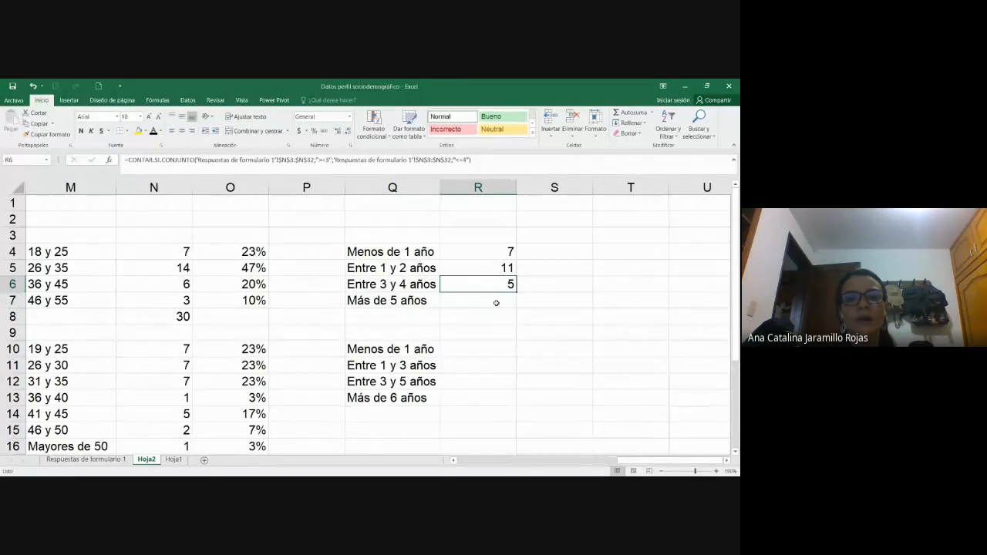
click(498, 302)
click(507, 282)
click(498, 301)
click(378, 300)
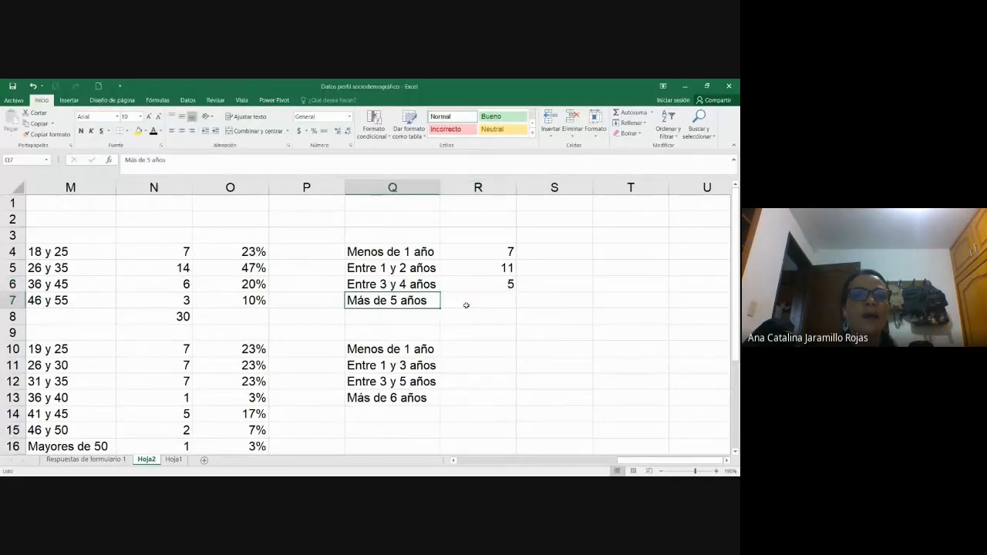
click(466, 305)
click(500, 261)
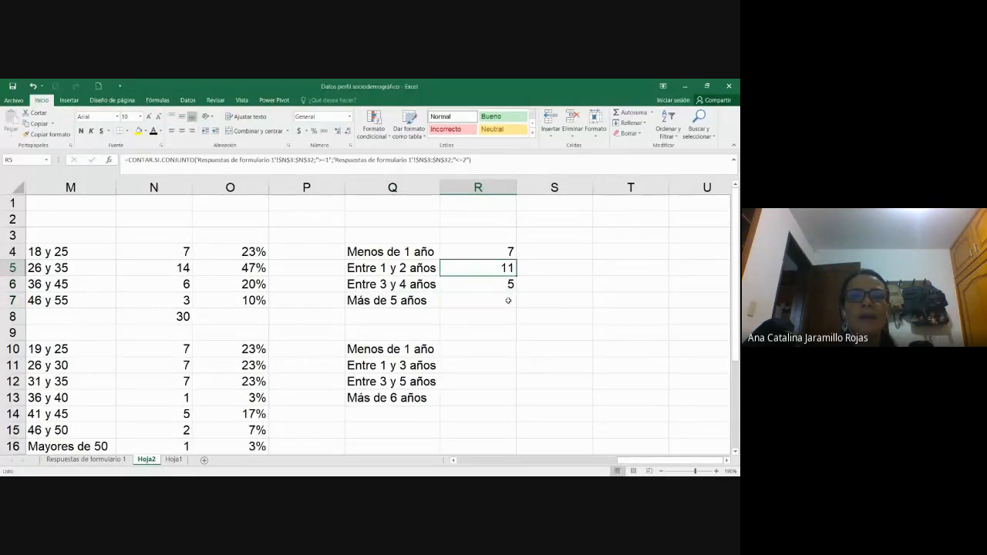
click(508, 301)
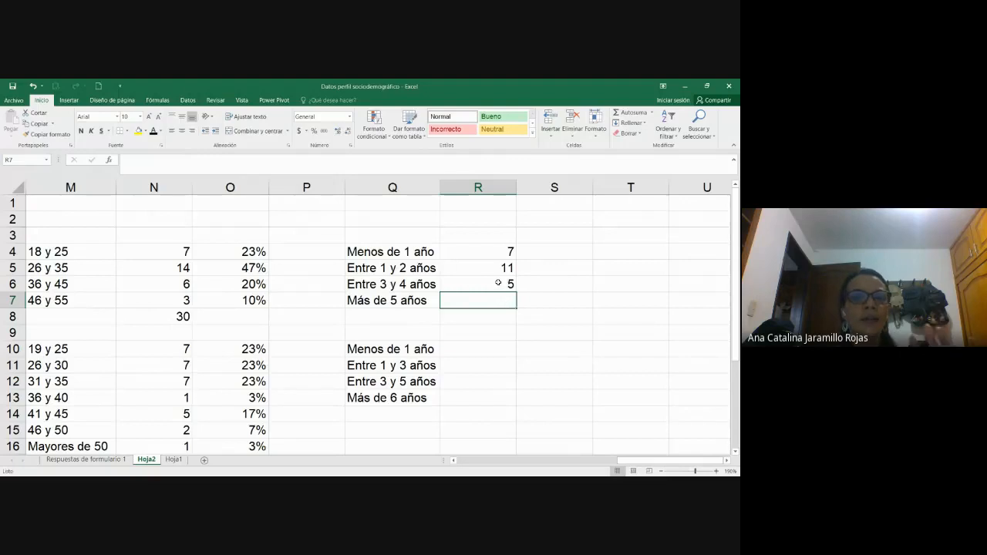
click(396, 290)
click(403, 299)
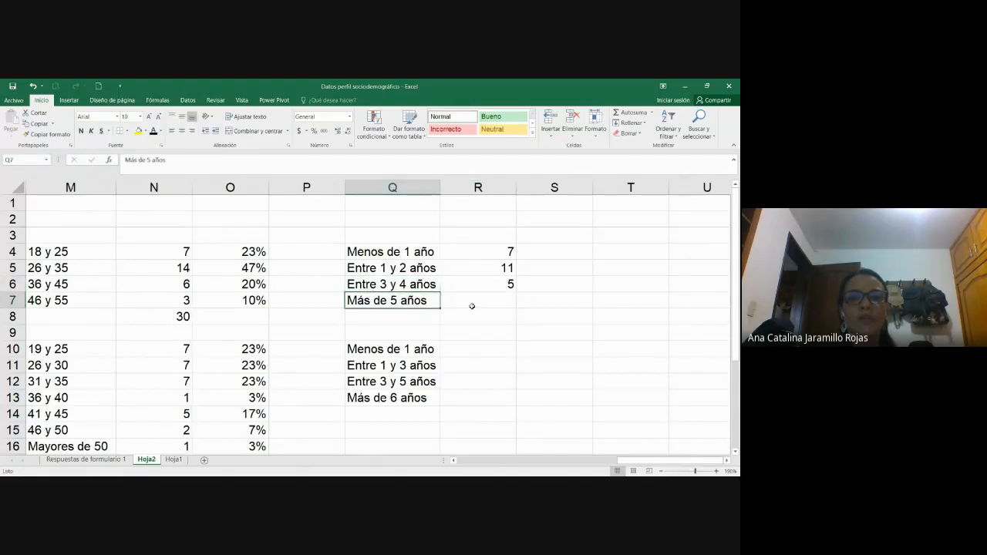
click(476, 305)
click(496, 285)
click(492, 306)
click(496, 285)
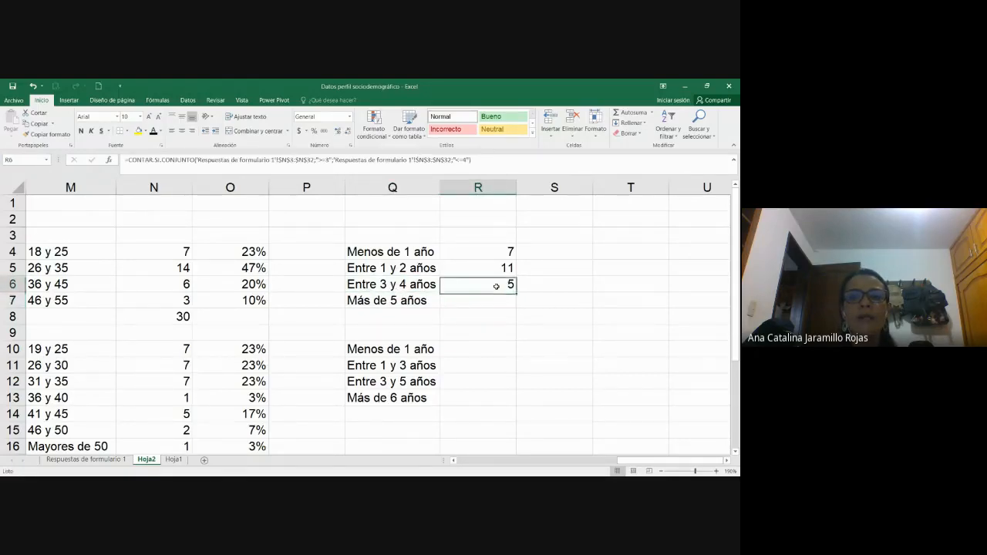
click(496, 313)
click(494, 301)
click(500, 288)
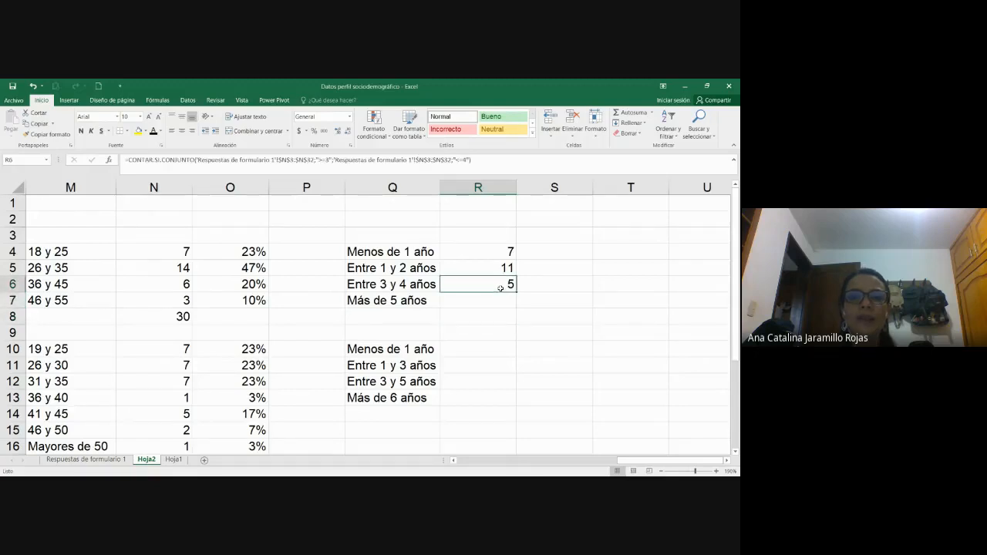
click(510, 253)
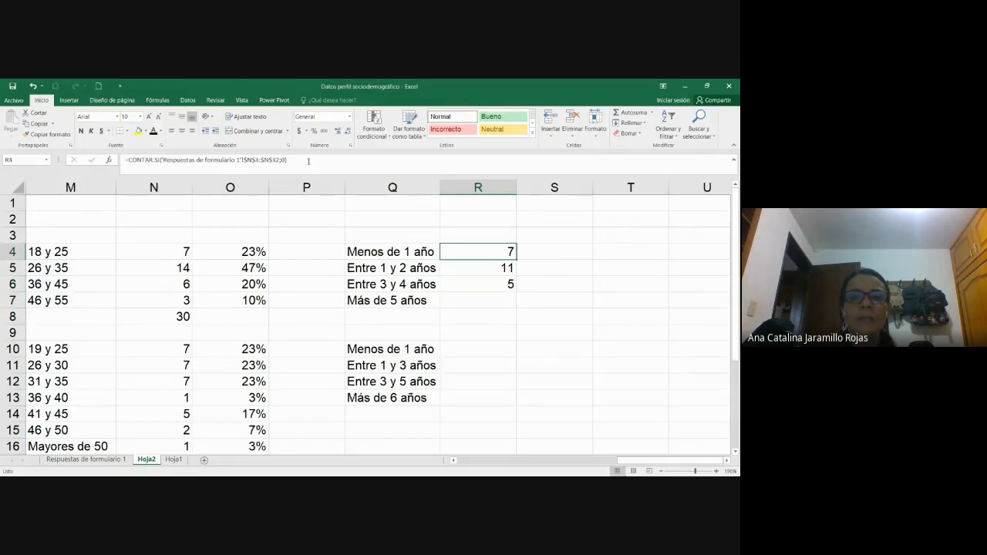
double_click(511, 253)
key(Return)
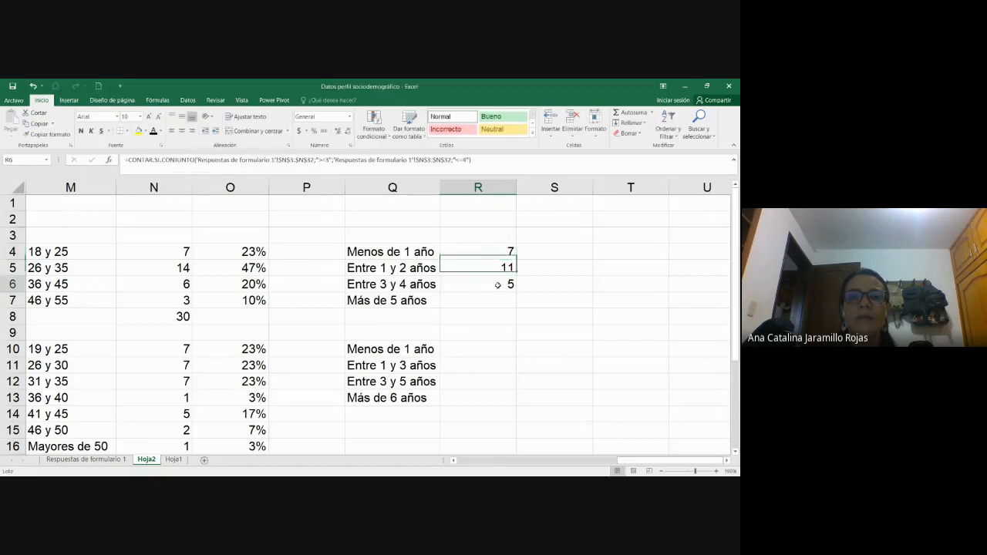
- Reuse the first part of the R6 formula in R7, counting $N$3:$N$32 with the single criterion ">=5", and review it
click(506, 285)
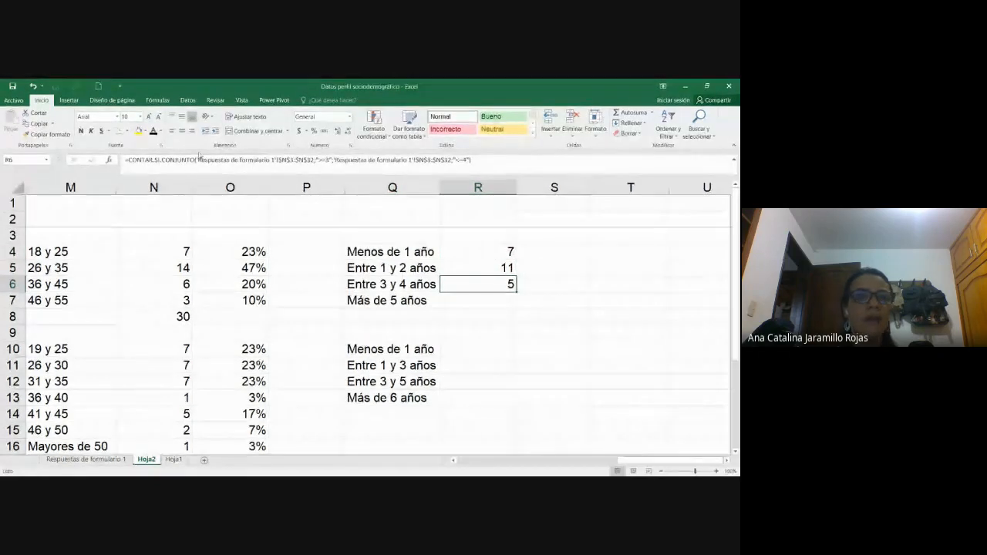
drag(125, 161, 336, 162)
key(ctrl+c)
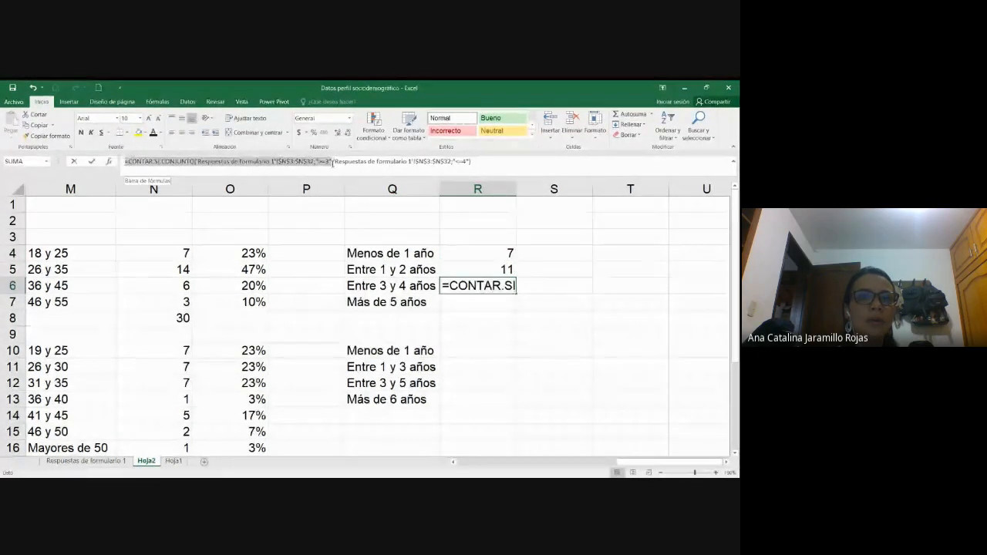
key(Return)
click(331, 162)
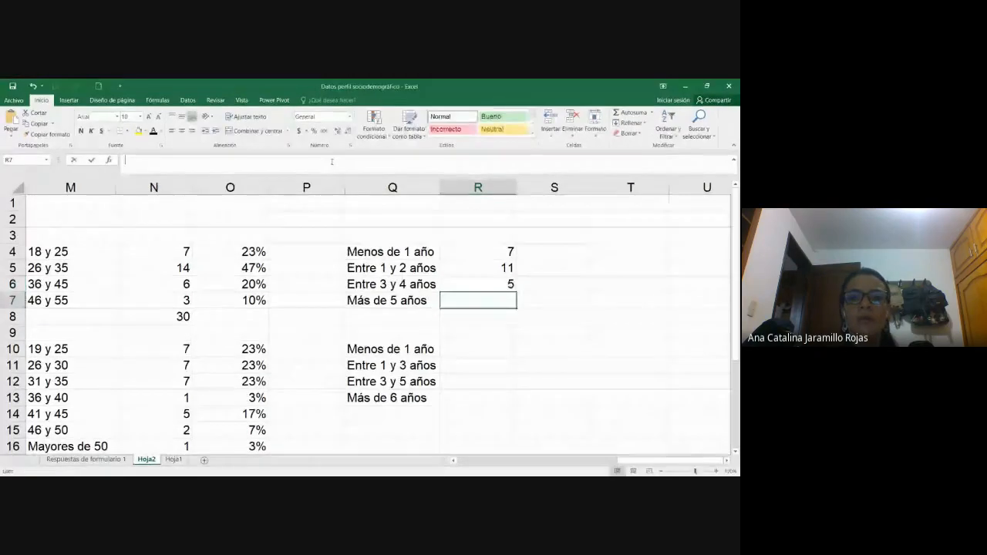
key(ctrl+v)
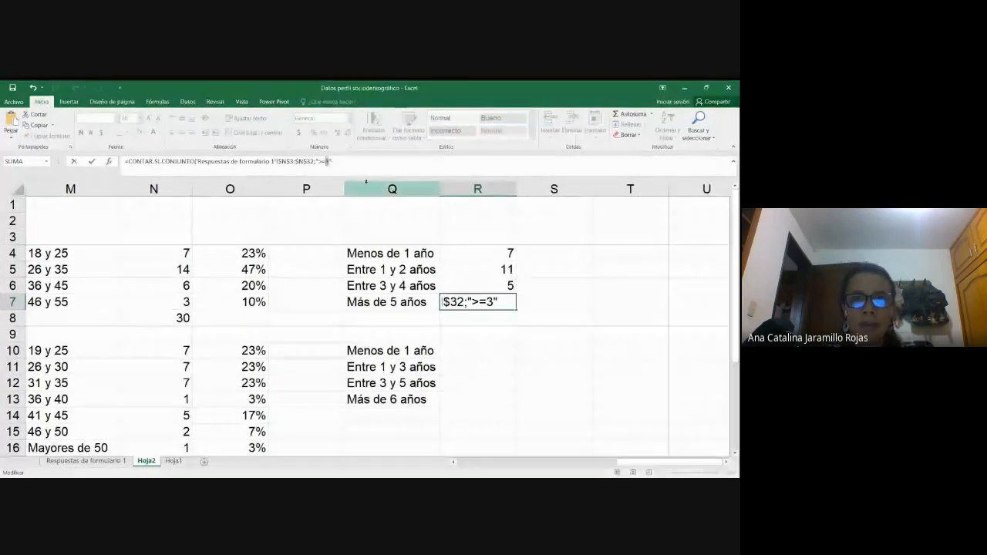
key(Return)
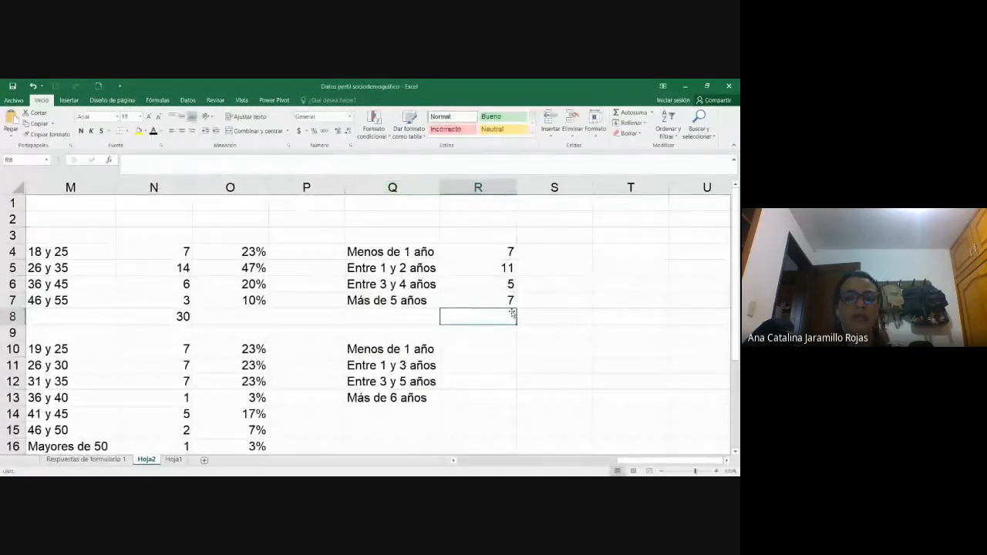
double_click(477, 300)
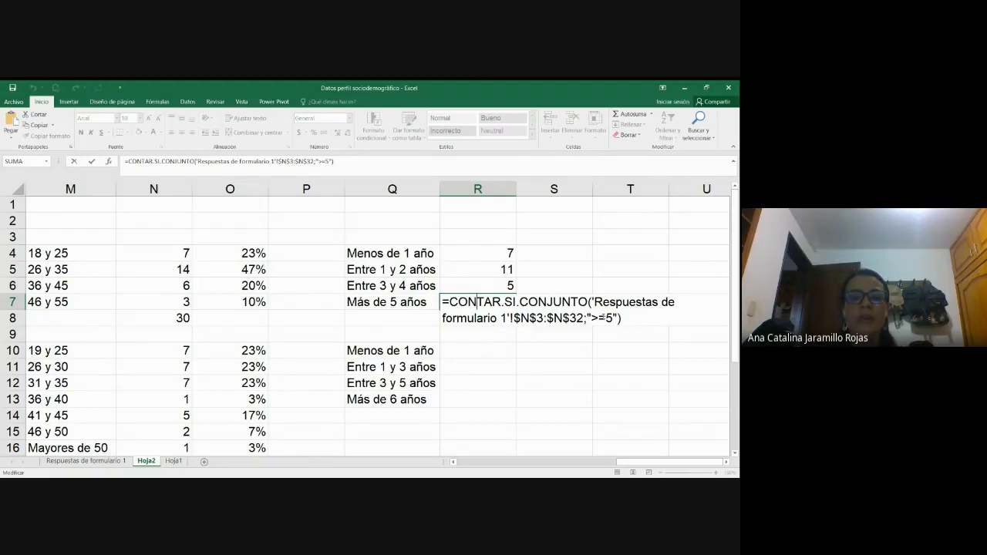
key(Return)
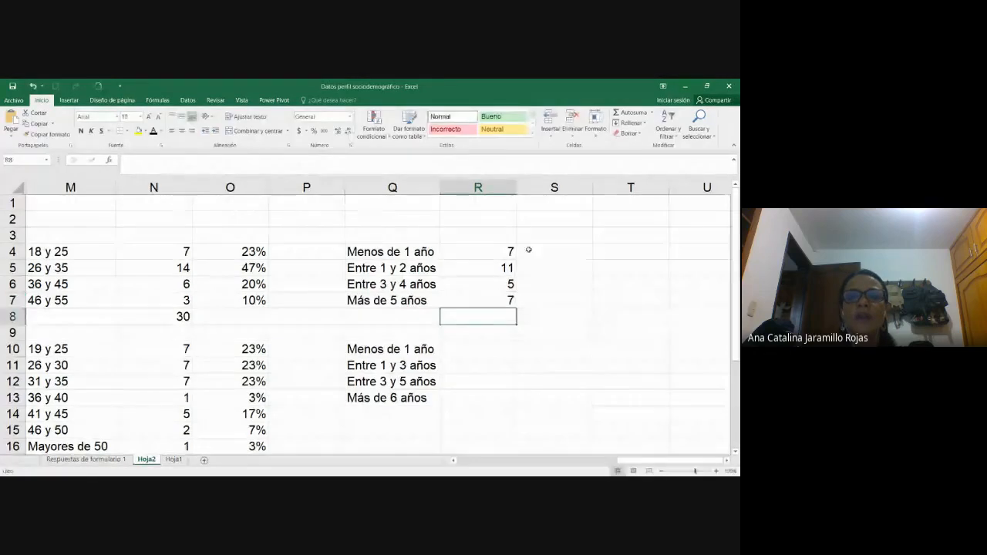
- Total the seniority counts from R4:R7 in R8 with Autosuma
drag(511, 252, 506, 303)
click(505, 316)
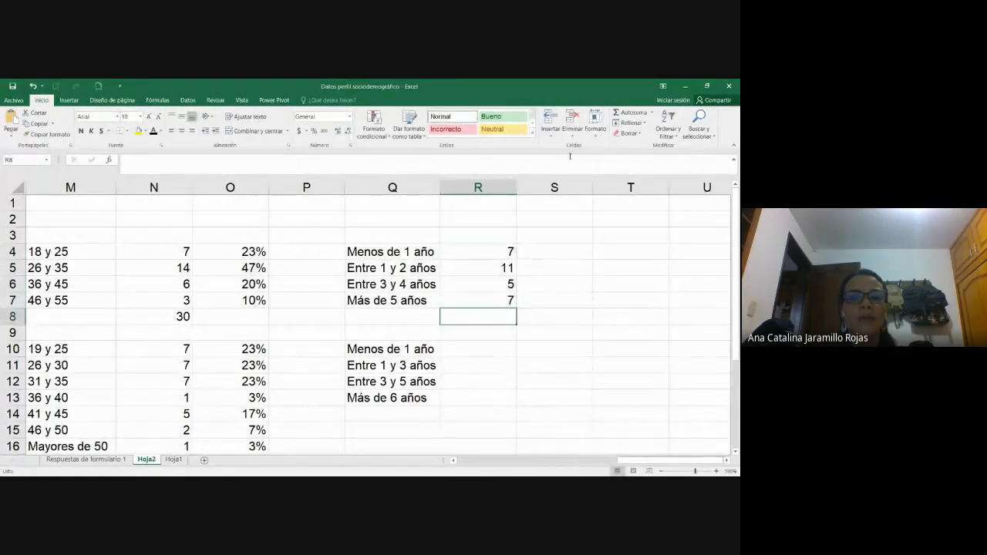
click(637, 114)
key(Return)
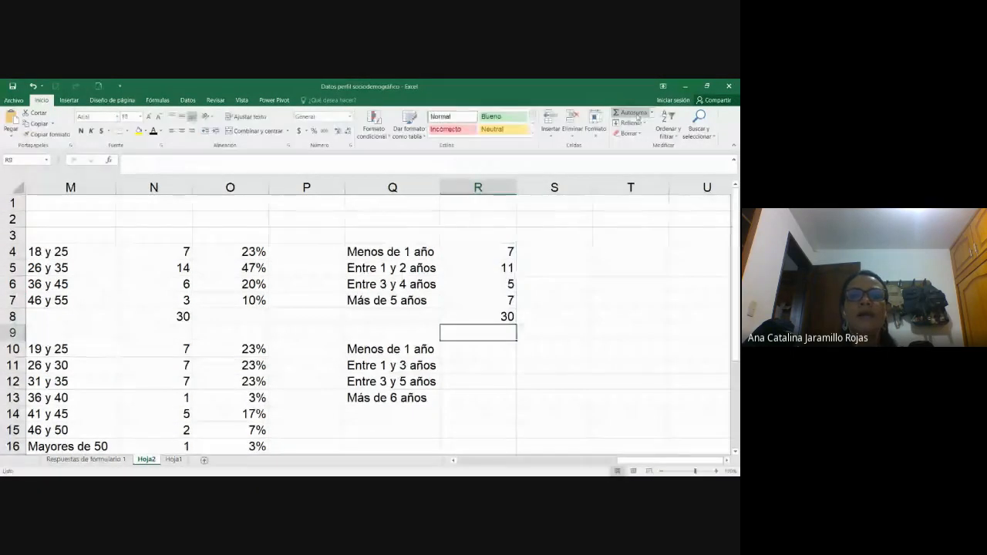
- Check the total in R8 and delete the alternative set of seniority ranges from Q10:Q13
click(481, 315)
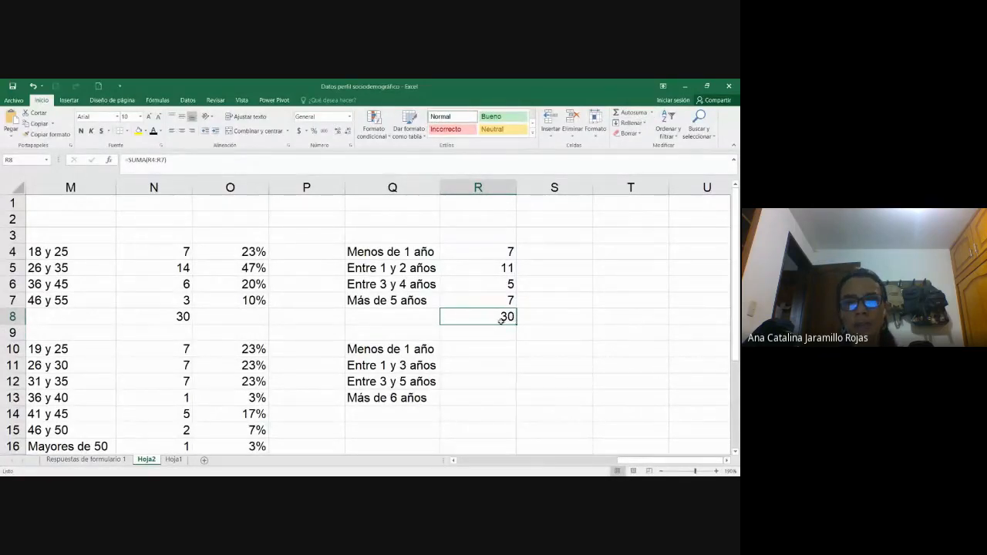
click(407, 250)
drag(414, 347, 414, 396)
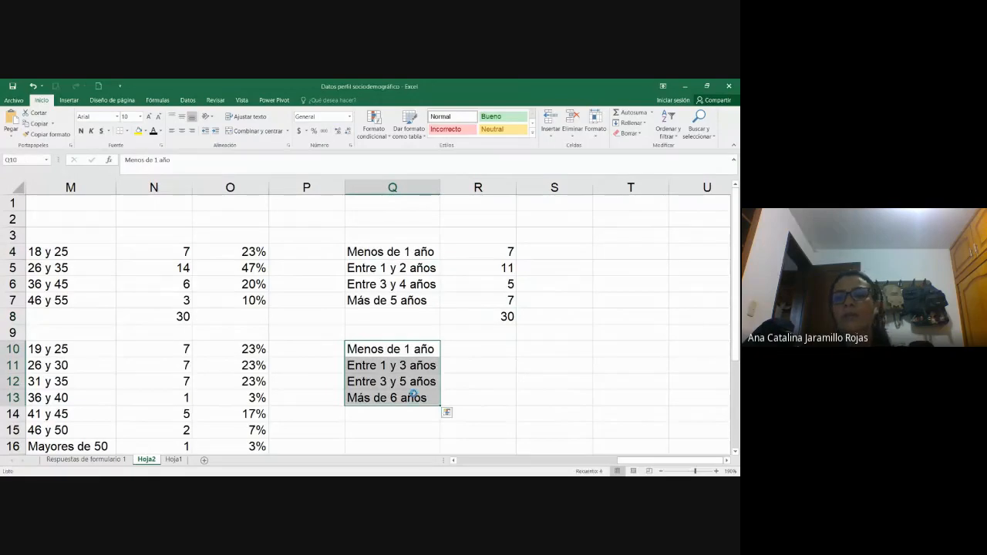
key(Delete)
- Review the count formulas in R4:R7 and the total in R8 against their seniority ranges in Q4:Q7
drag(478, 251, 493, 300)
click(496, 316)
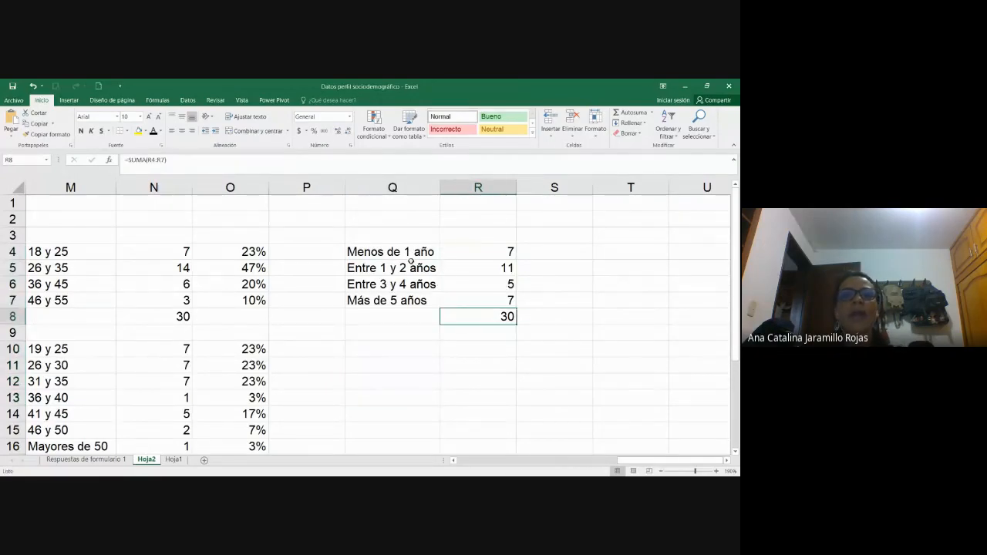
drag(498, 251, 417, 249)
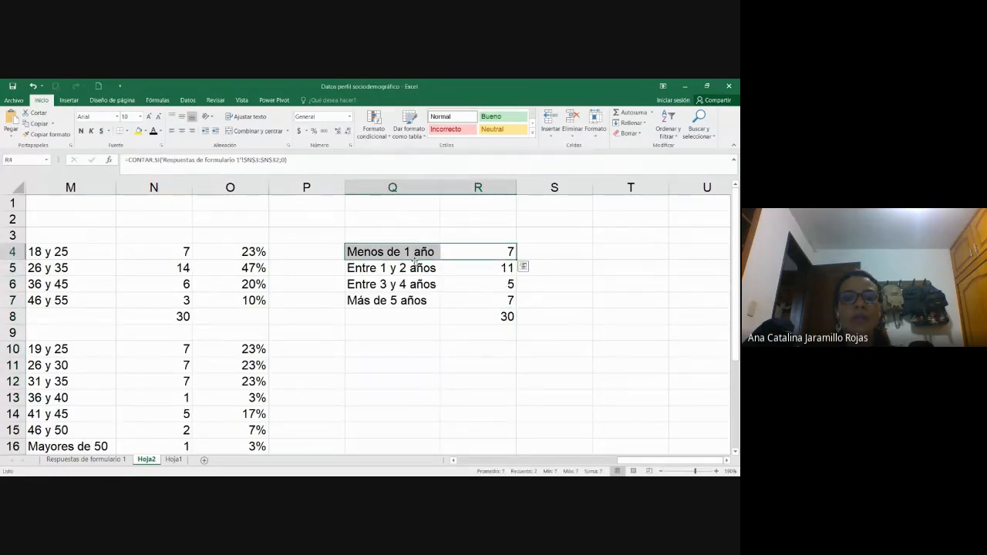
click(481, 273)
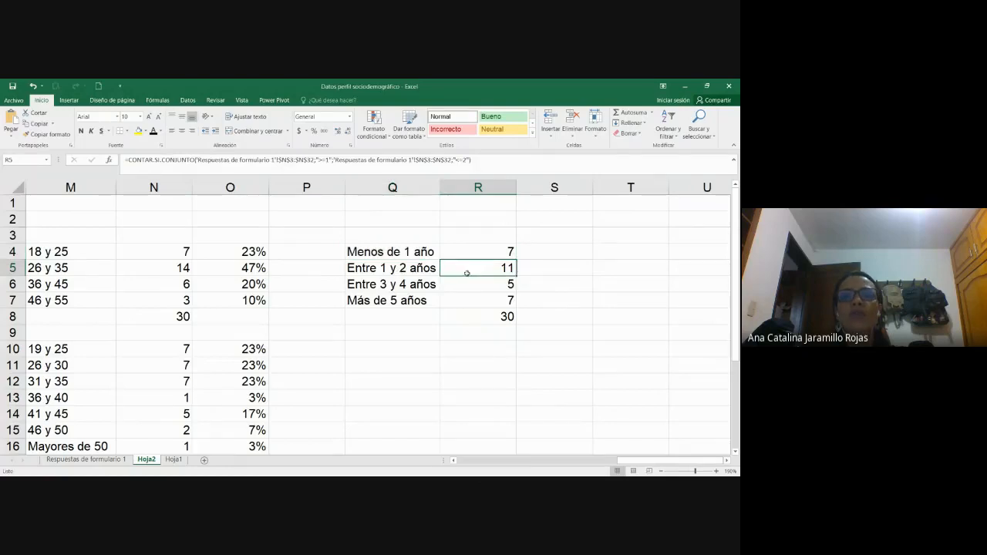
drag(466, 274, 412, 267)
click(412, 266)
click(509, 282)
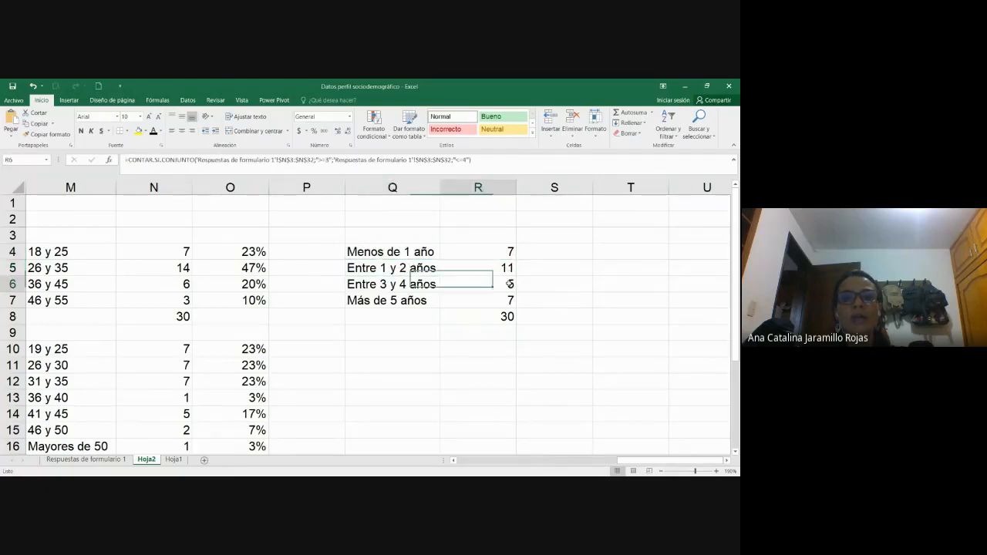
drag(509, 282, 420, 282)
click(424, 281)
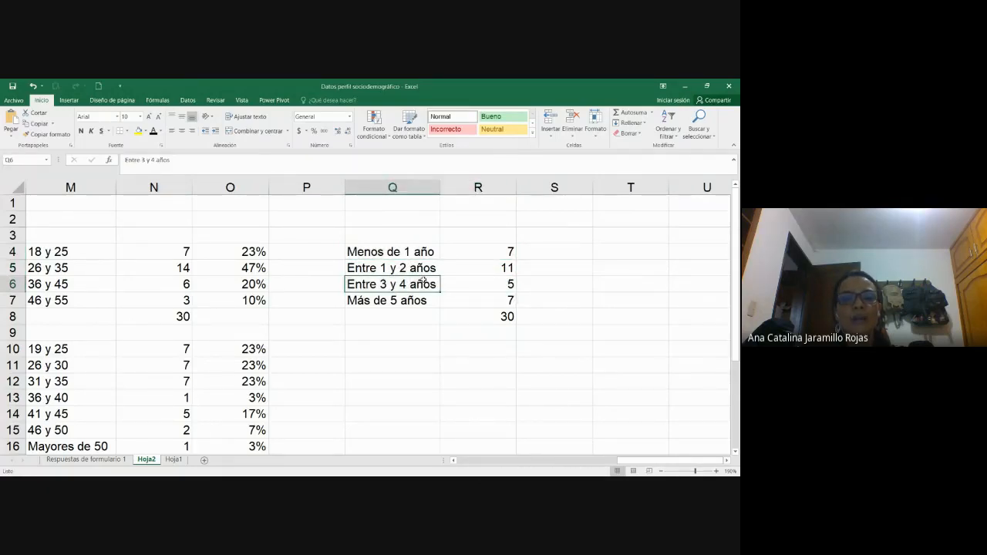
click(493, 283)
click(506, 299)
click(400, 297)
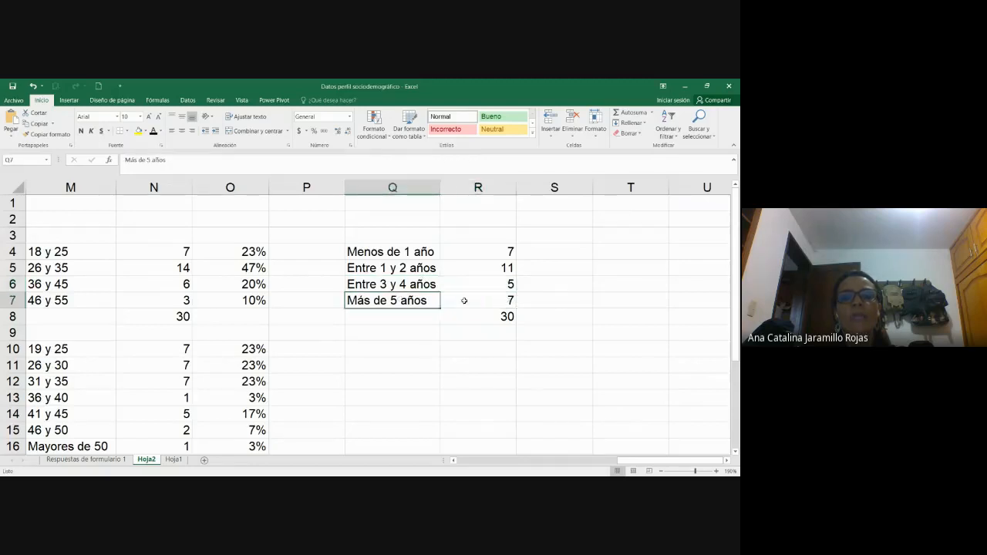
click(464, 300)
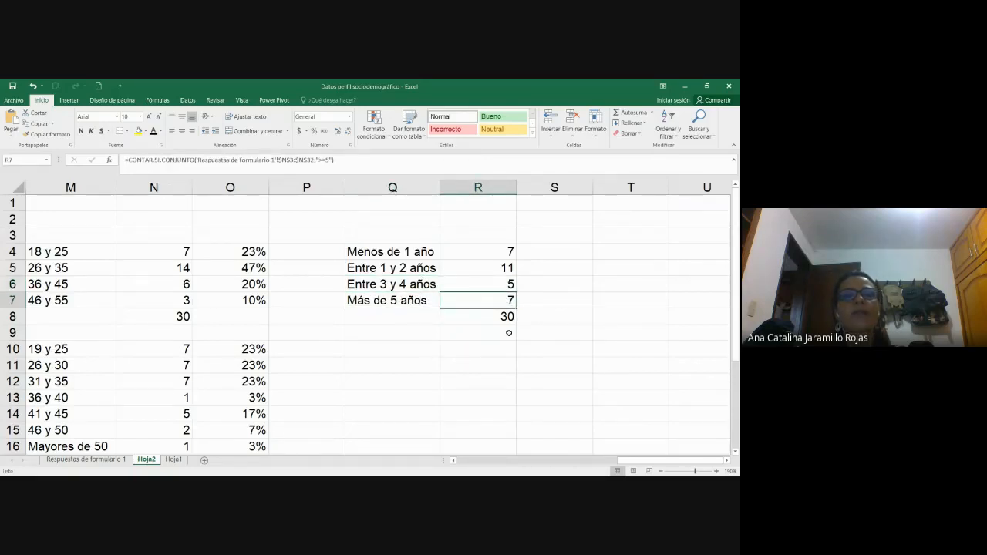
- Calculate the share of the "Menos de 1 año" range in S4 with the formula =R4/$R$8
click(574, 250)
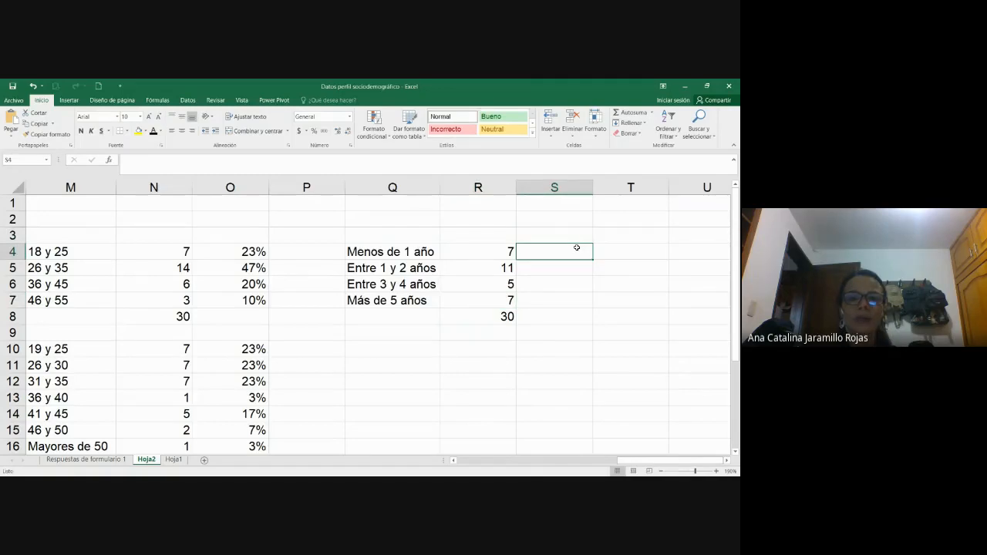
text(=)
click(492, 255)
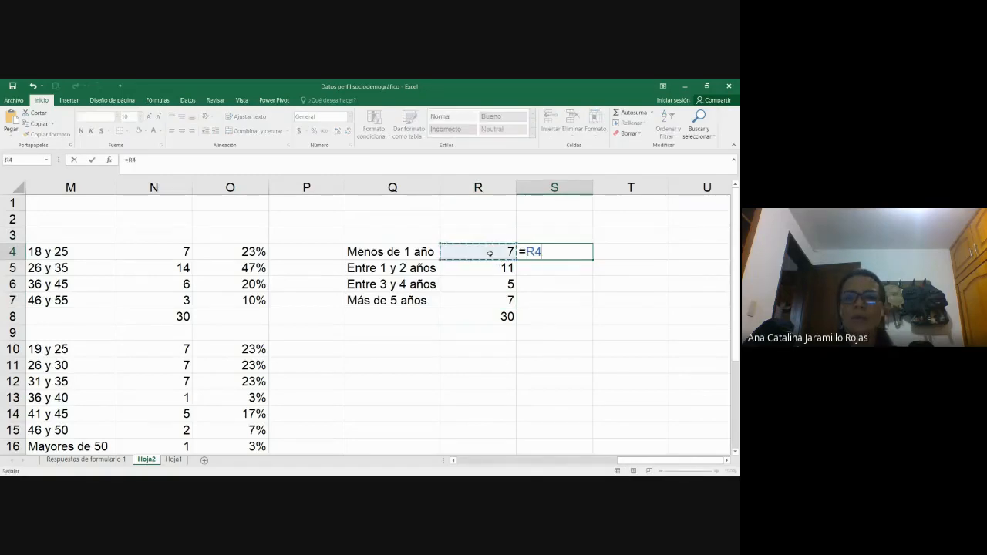
text(/)
click(502, 316)
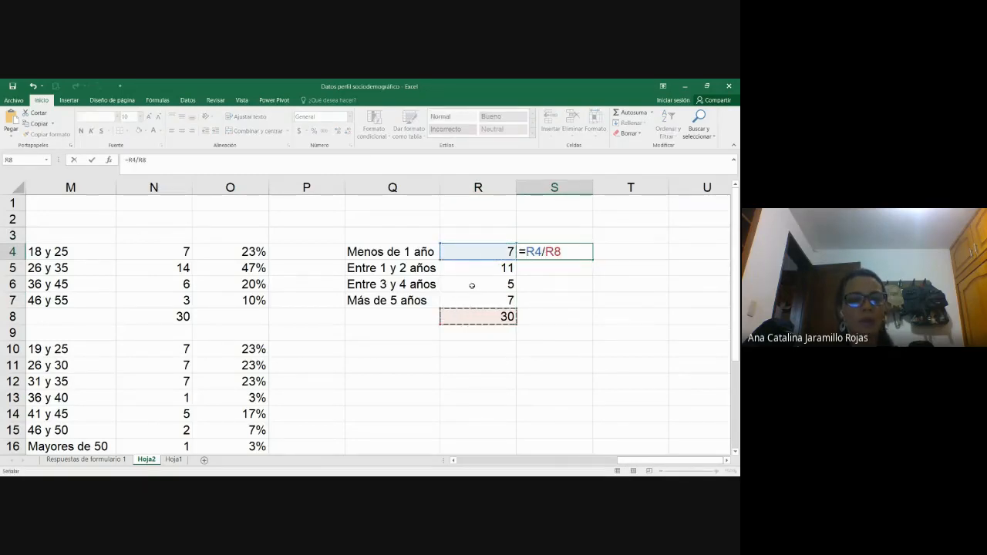
key(F4)
key(Return)
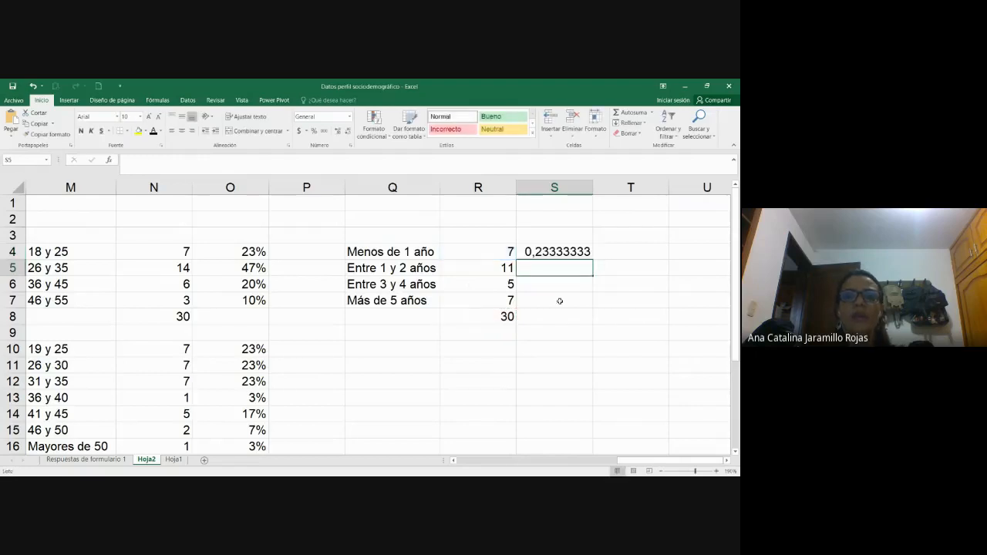
- Format S4 as a percentage, fill its formula down to S7 and check the copied formulas
click(553, 252)
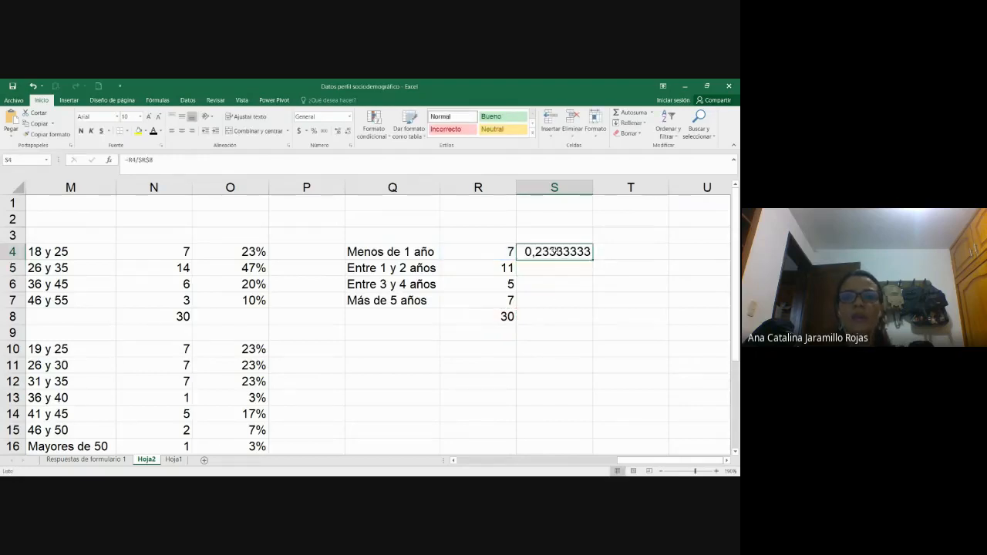
click(314, 130)
drag(592, 265, 591, 308)
click(567, 268)
click(566, 284)
click(569, 300)
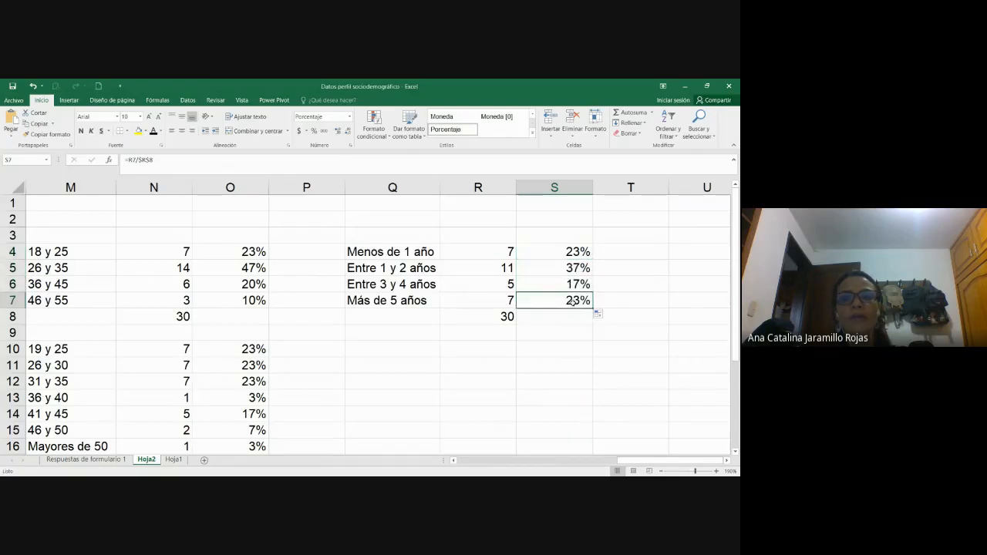
drag(568, 255, 570, 303)
click(569, 301)
drag(461, 253, 577, 314)
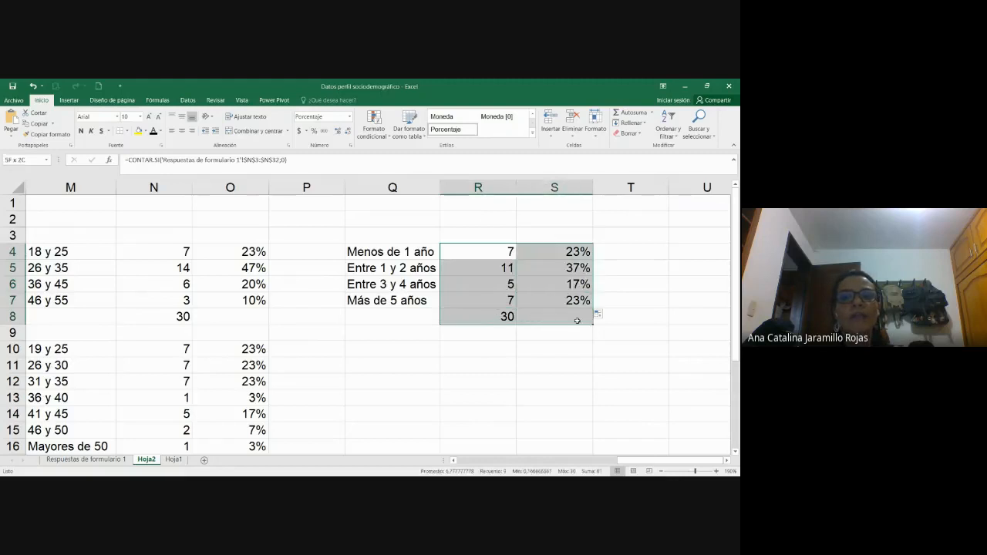
click(577, 320)
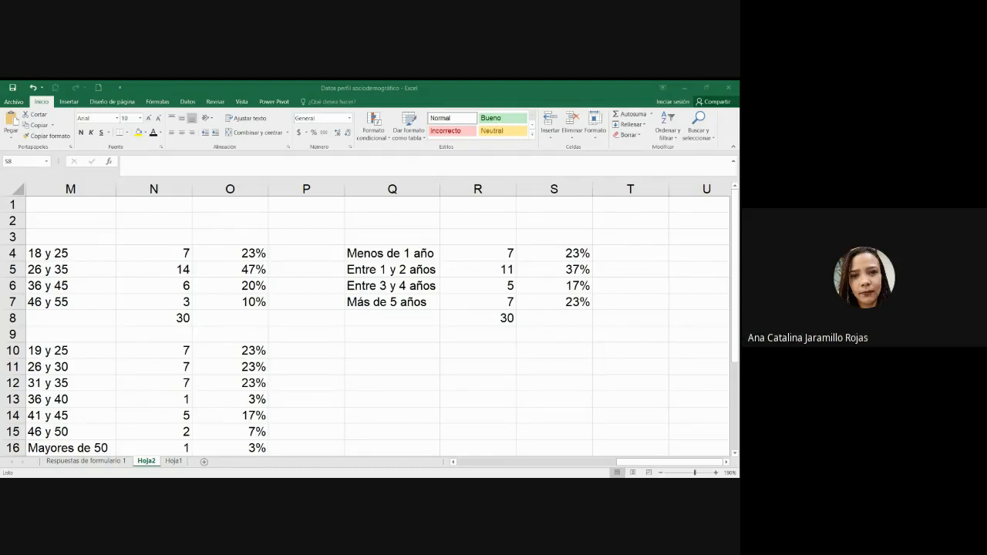
- Examine the health and habits questions in columns AI to AQ of the "Respuestas de formulario 1" sheet
key(ctrl+Page_Up)
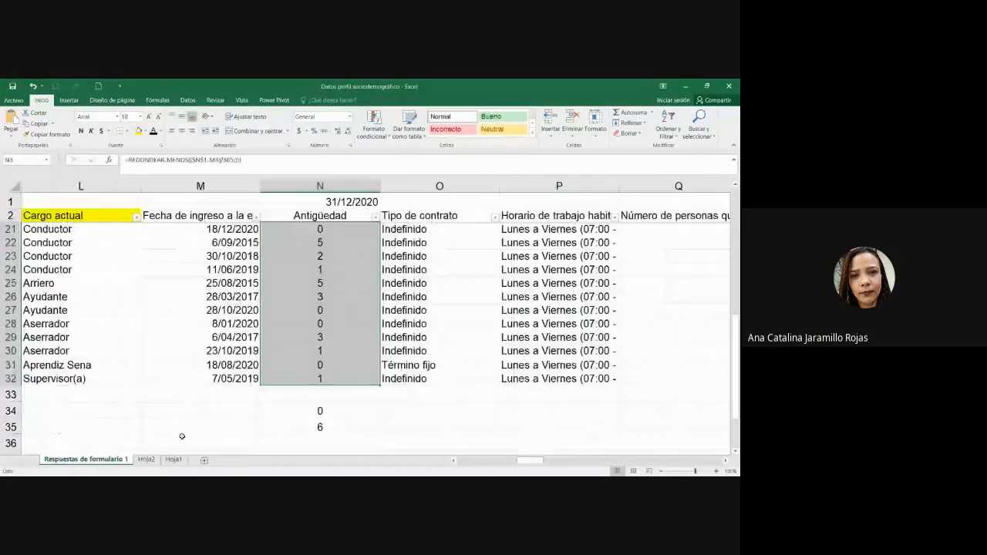
scroll(469, 409, up, 2)
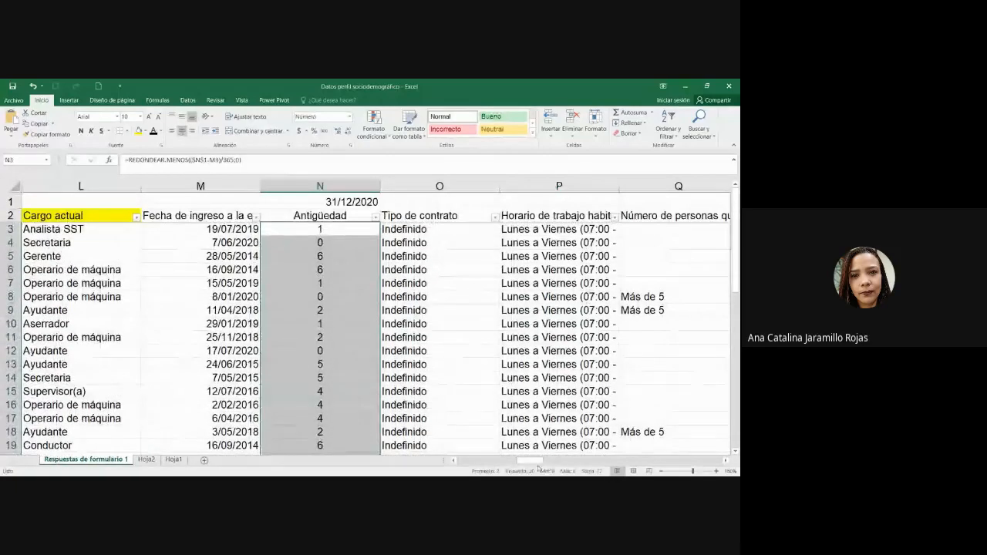
drag(532, 461, 678, 418)
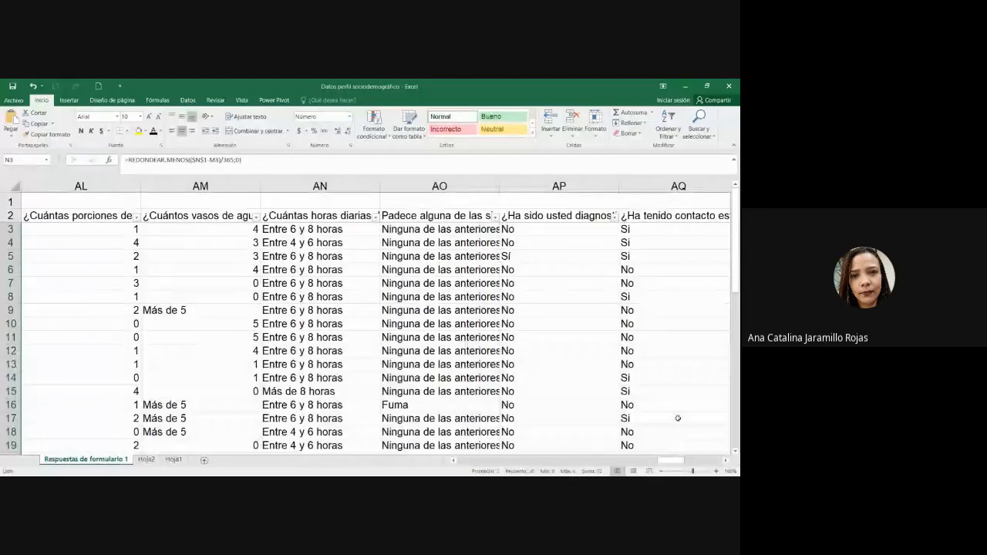
mouse_move(671, 460)
mouse_down()
mouse_move(690, 462)
mouse_move(667, 465)
mouse_up()
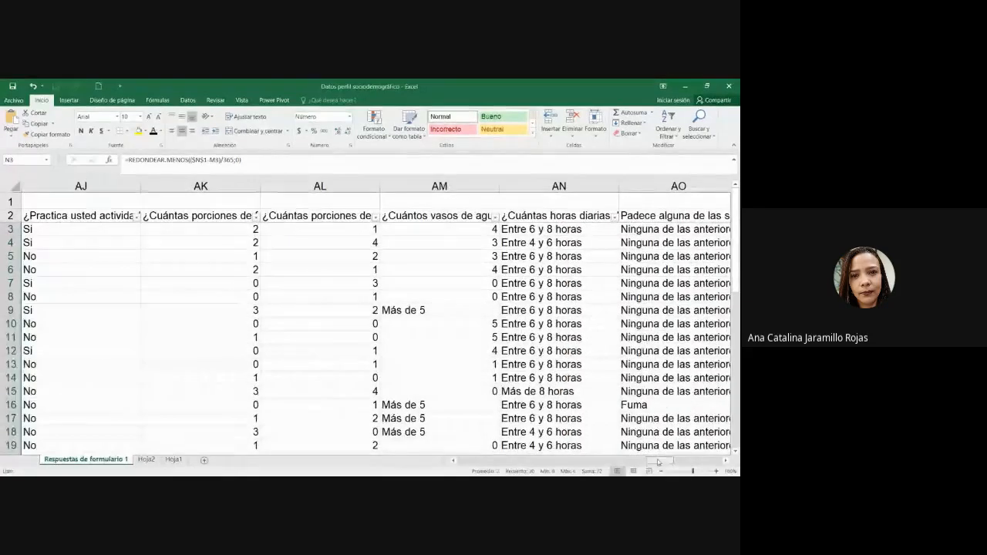
click(482, 383)
click(333, 215)
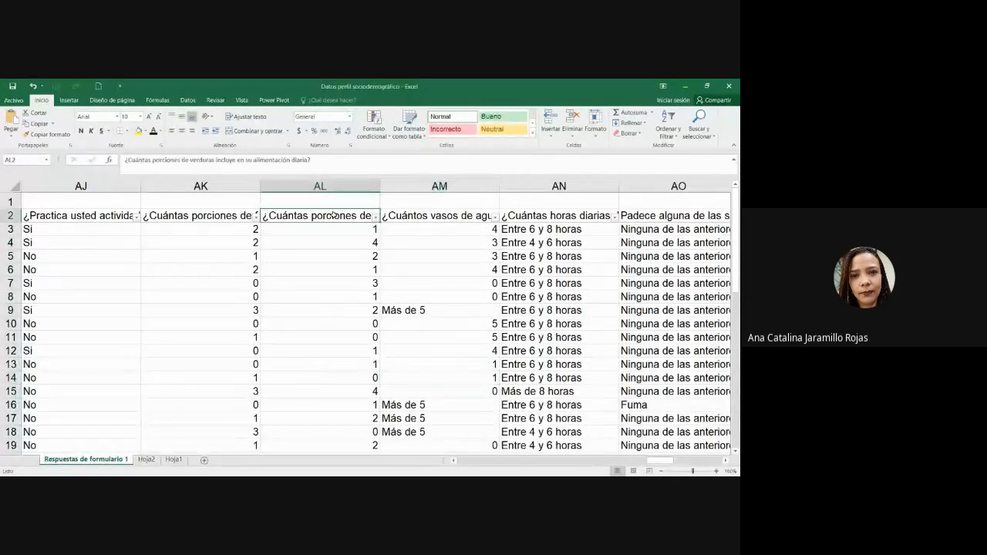
key(Left)
key(Left)
key(Left)
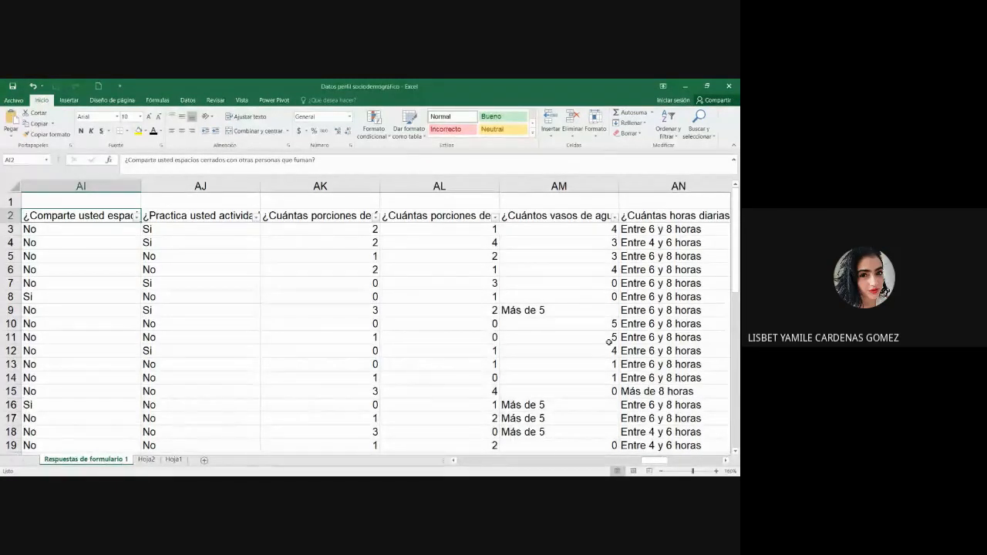
- Examine the age range tables in M4:O17 and the seniority table in Q4:S8 on Hoja2
click(146, 459)
scroll(586, 407, left, 2)
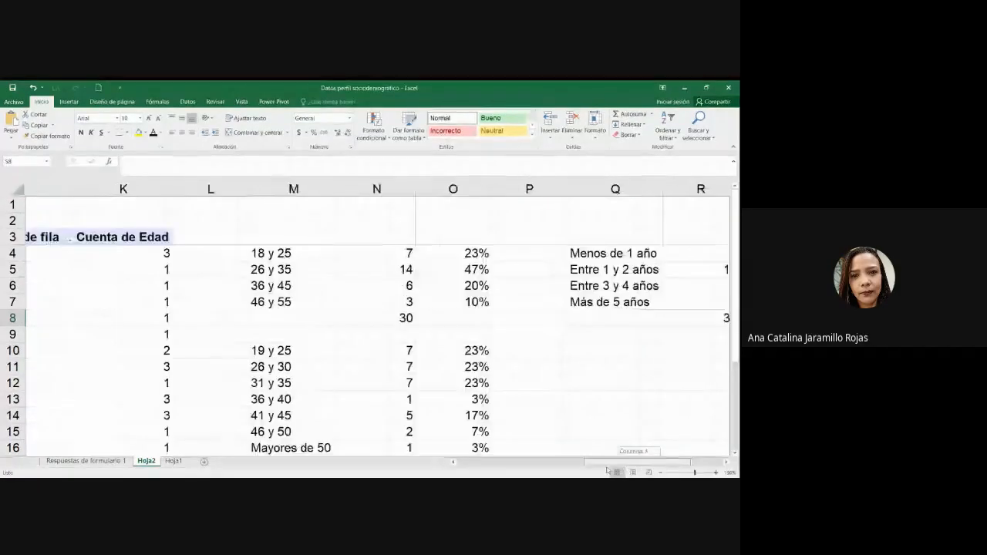
scroll(601, 381, down, 2)
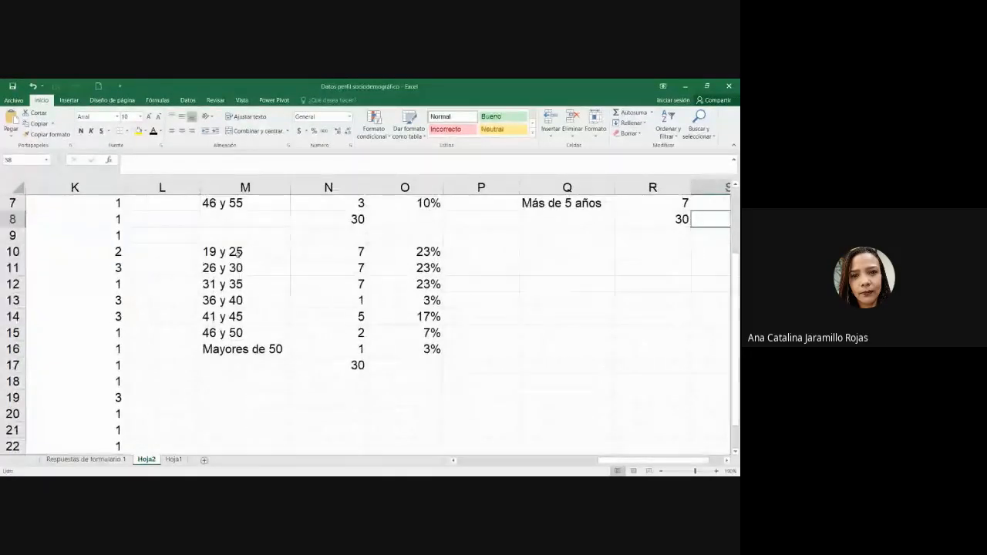
drag(239, 250, 358, 374)
click(357, 367)
scroll(467, 370, up, 1)
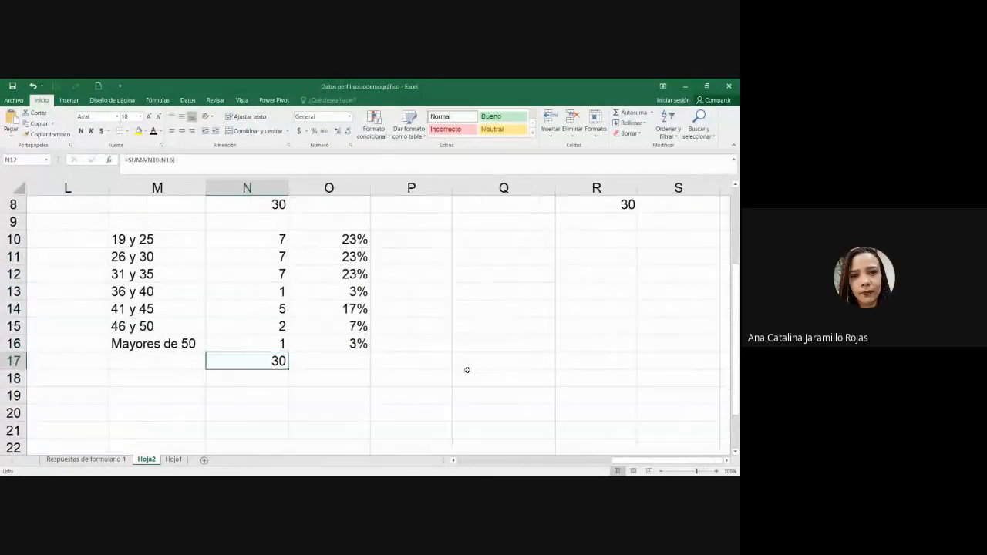
scroll(467, 370, up, 1)
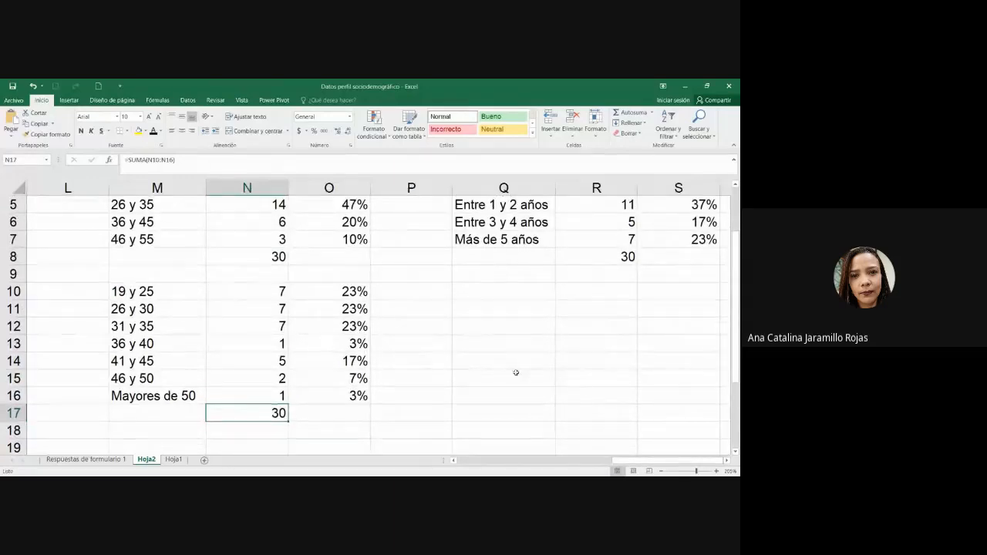
drag(170, 295, 362, 393)
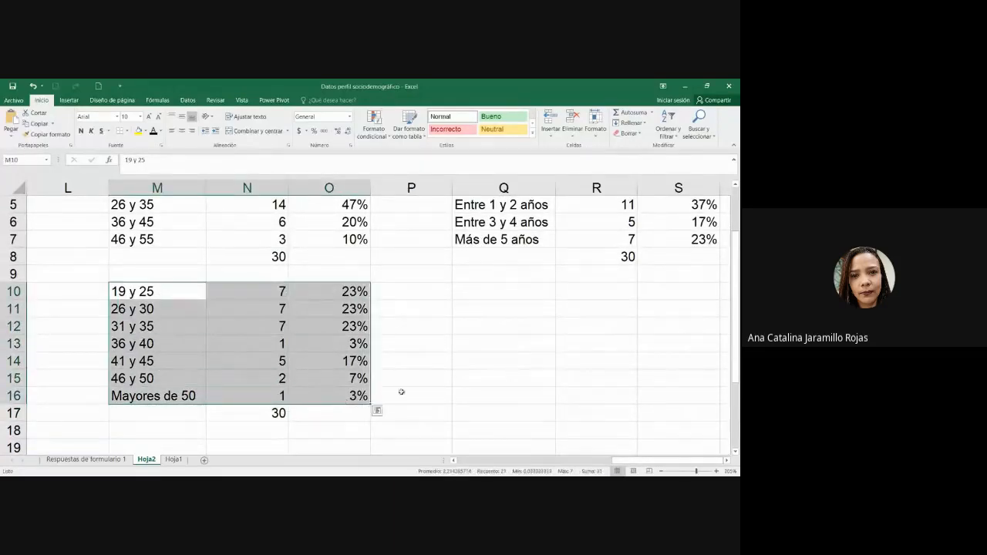
click(399, 392)
scroll(553, 354, up, 2)
drag(534, 259, 645, 306)
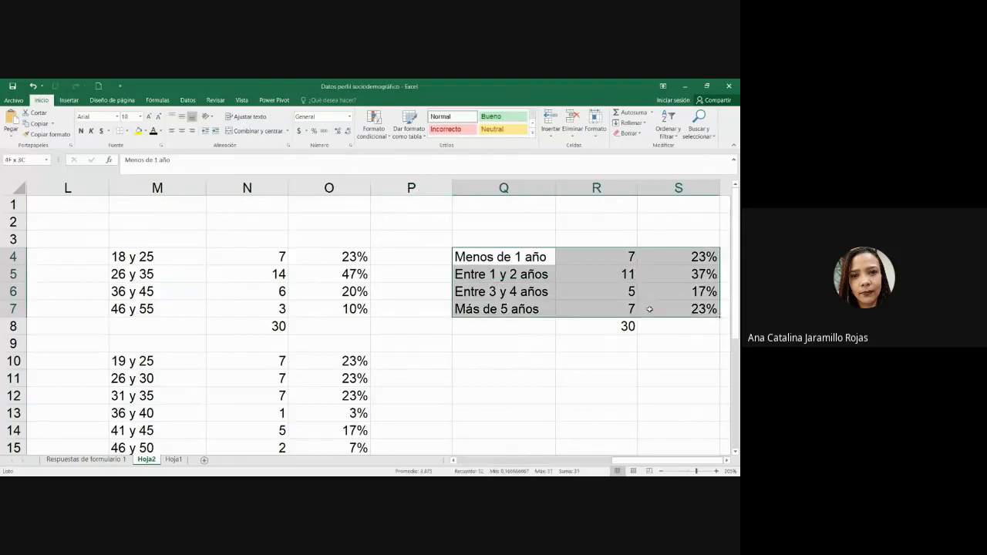
click(648, 308)
click(507, 254)
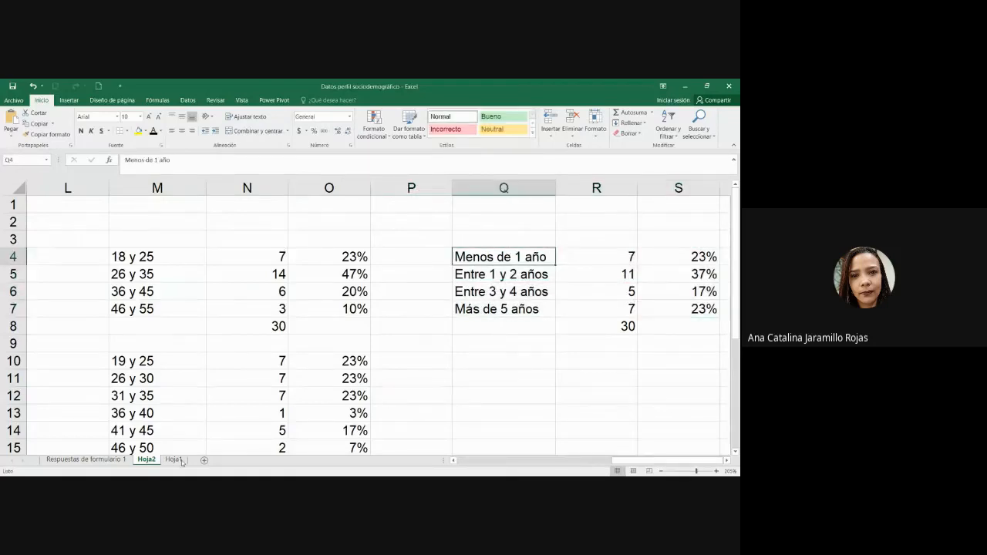
- Examine the "Fecha de ingreso a la empresa" column M beside "Antigüedad" on the "Respuestas de formulario 1" sheet
click(117, 459)
click(529, 269)
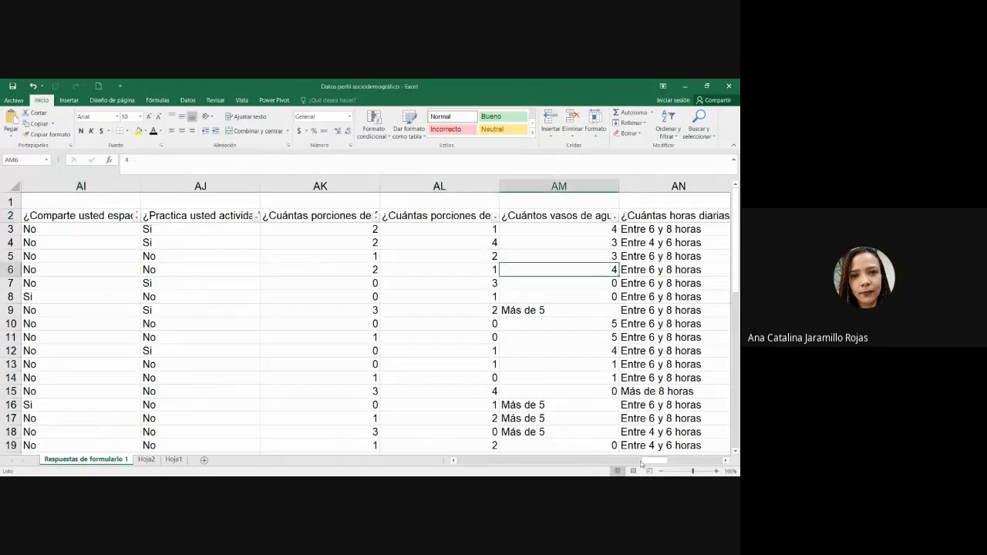
drag(652, 467, 523, 461)
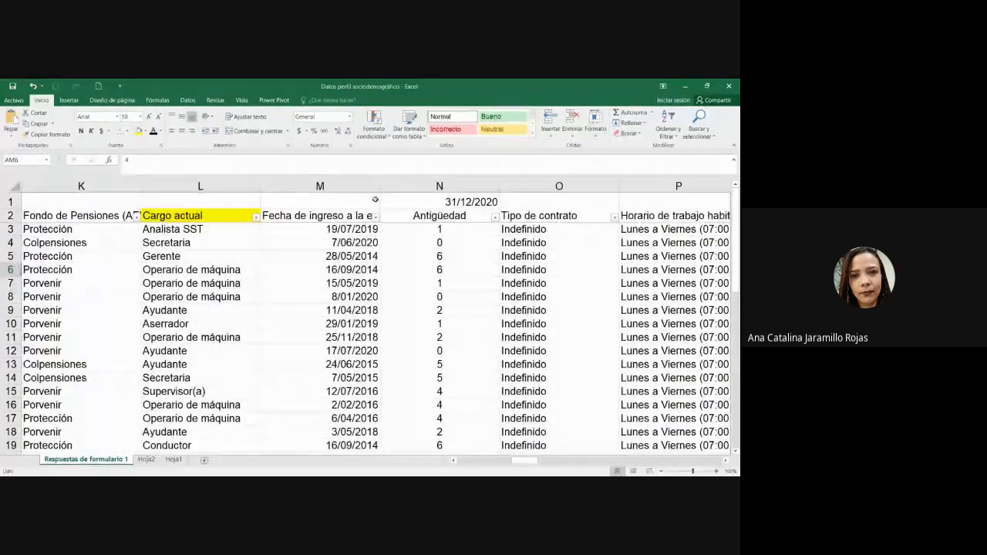
click(337, 216)
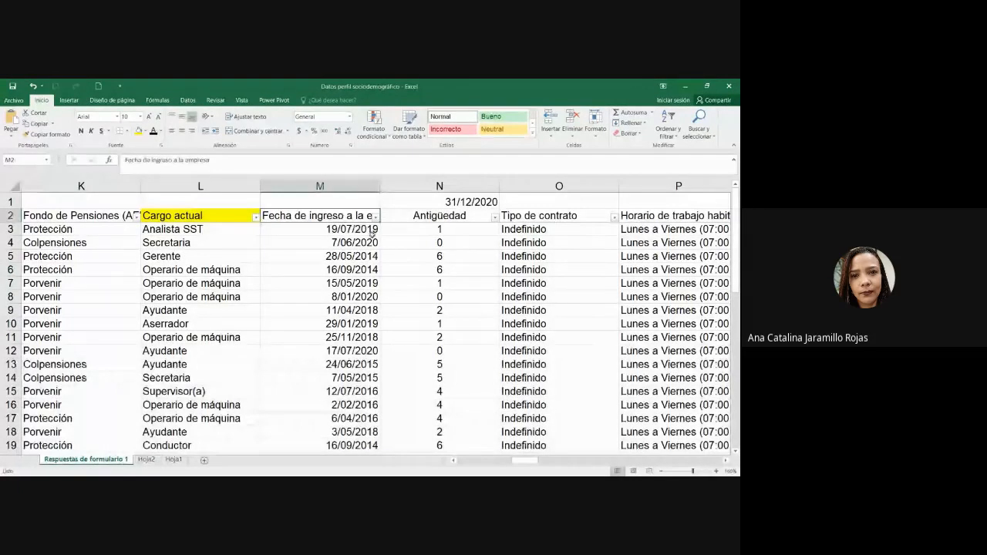
scroll(371, 231, up, 1)
key(ctrl+space)
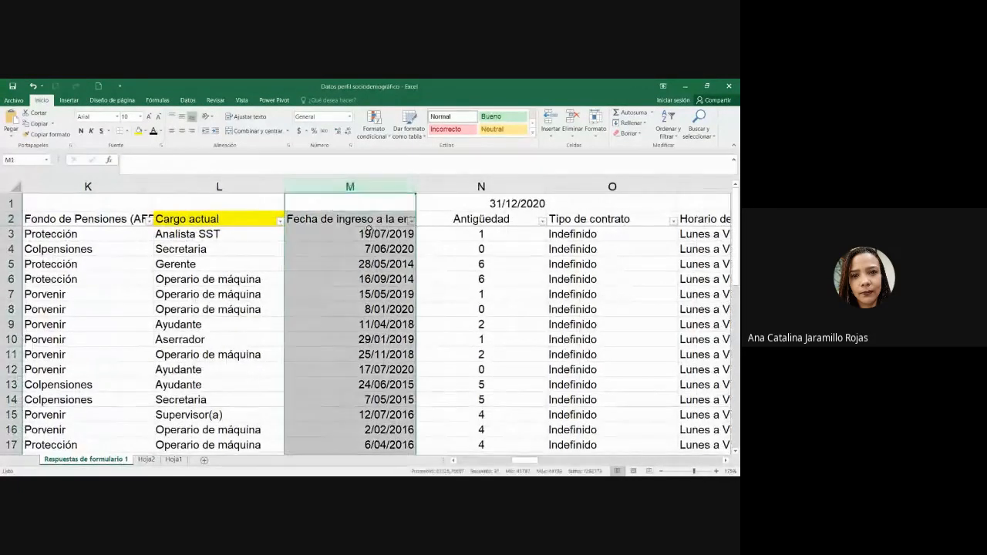
click(369, 224)
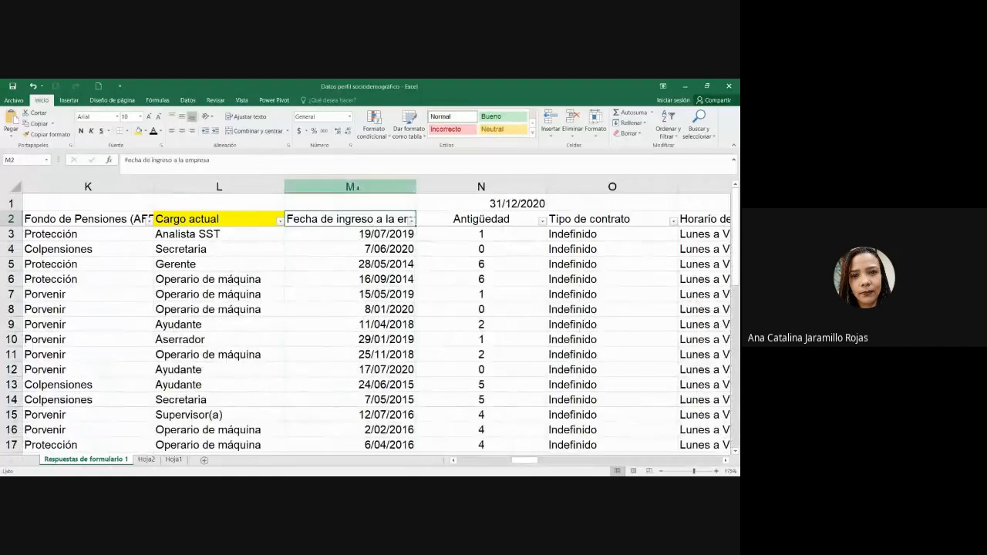
- Insert an empty column O between "Antigüedad" and "Tipo de contrato" on the "Respuestas de formulario 1" sheet
click(491, 216)
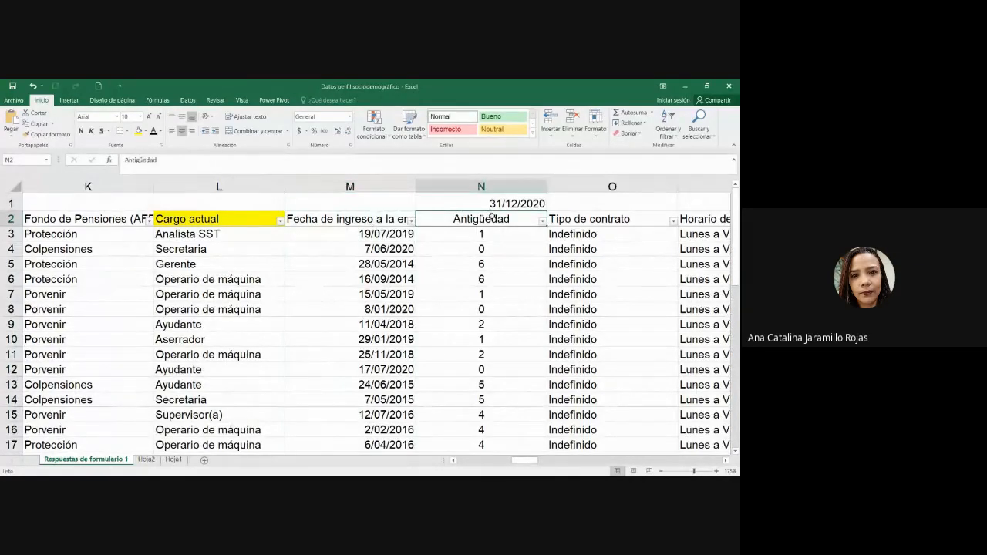
click(490, 233)
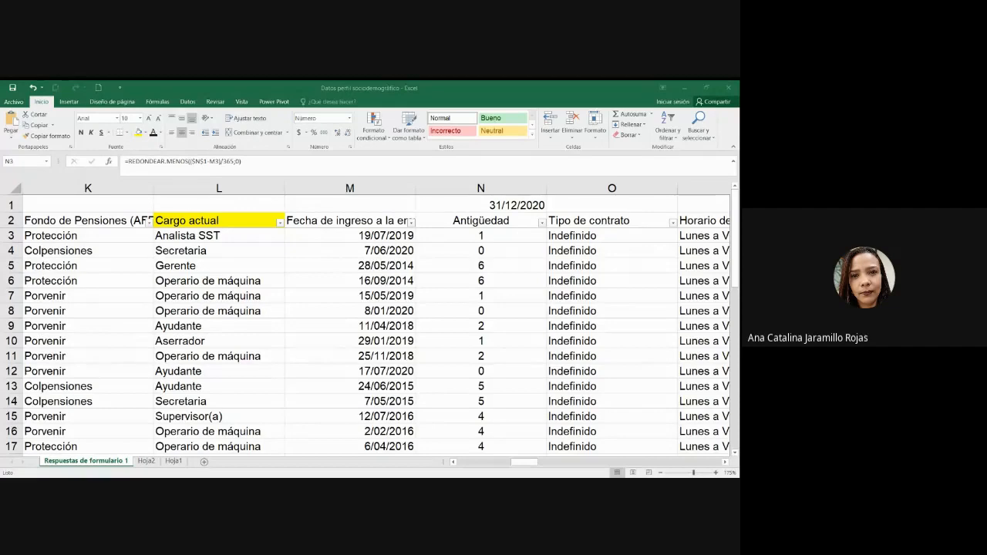
key(alt+Tab)
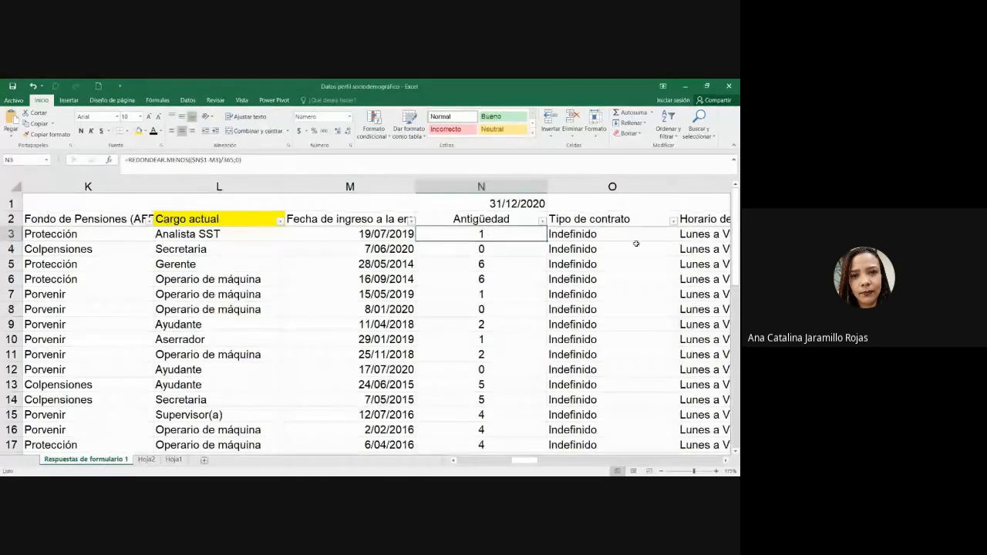
click(525, 186)
click(609, 187)
right_click(609, 187)
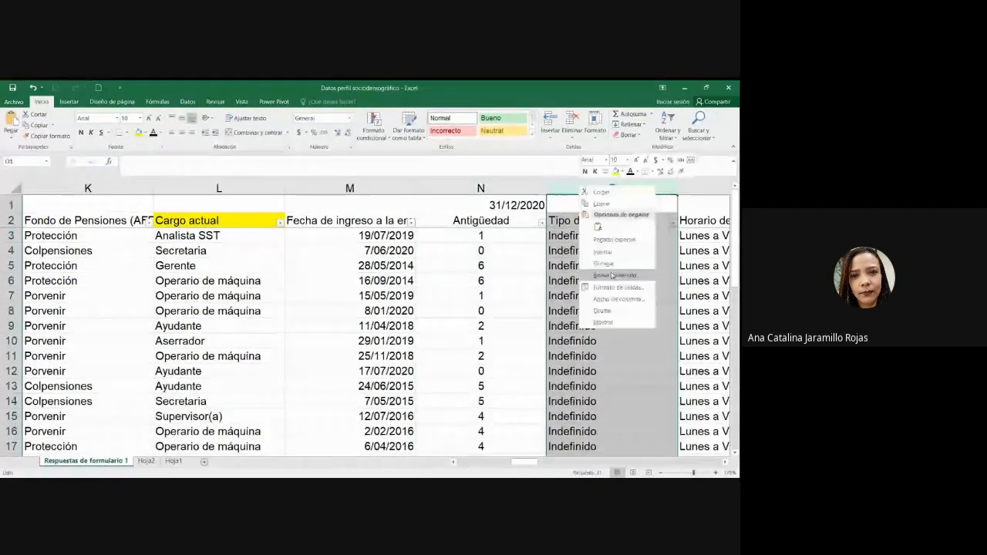
click(610, 252)
click(522, 233)
click(604, 234)
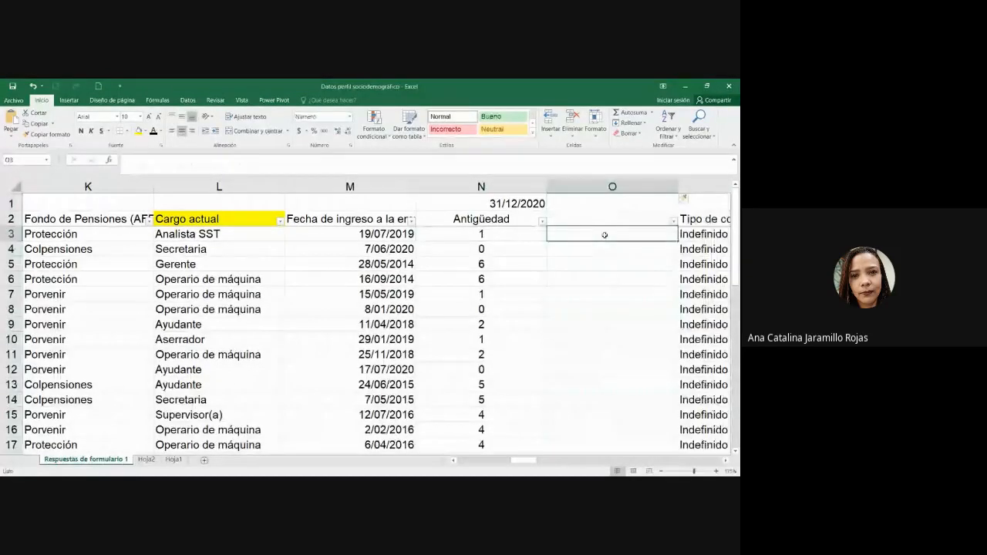
click(586, 234)
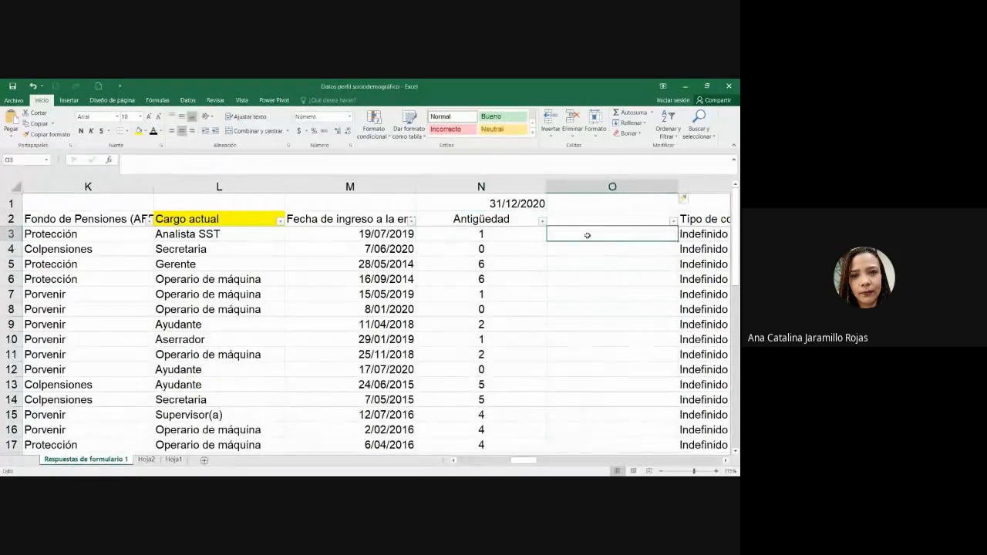
- Copy the N3 seniority formula into O3 as =REDONDEAR.MENOS(($N$1-M3)/30;0) and narrow column O
click(508, 233)
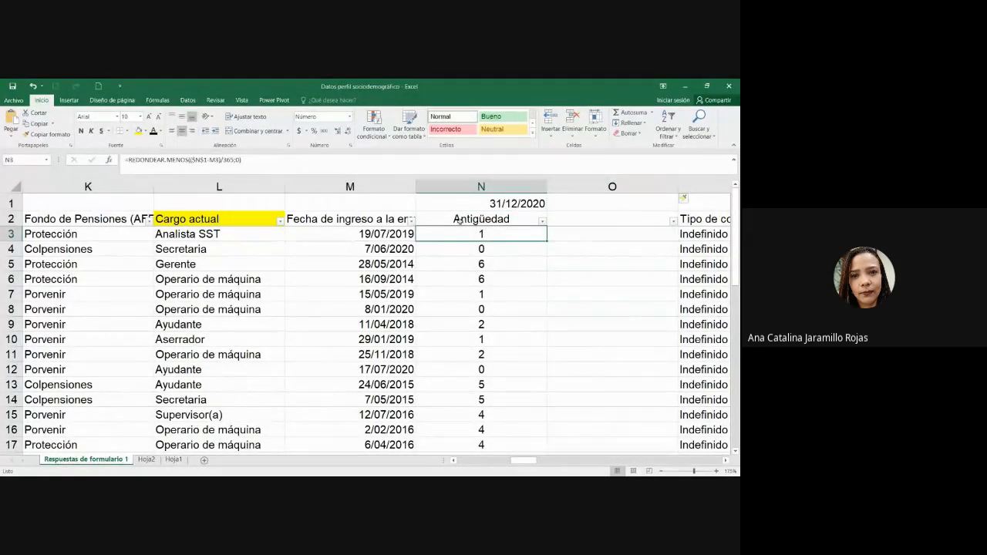
click(245, 160)
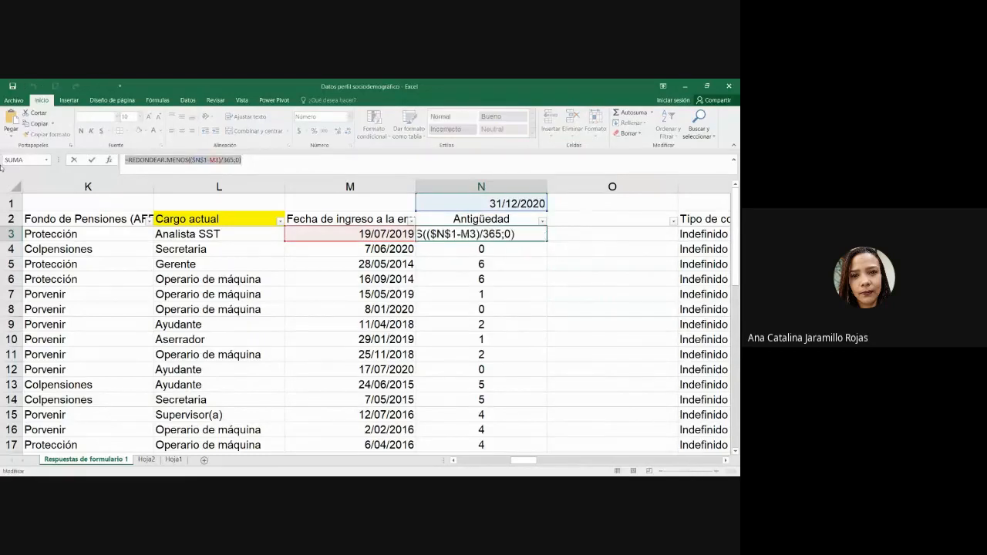
key(Tab)
click(233, 159)
text(=REDONDEAR.MENOS(($N$1-M3)/365;0))
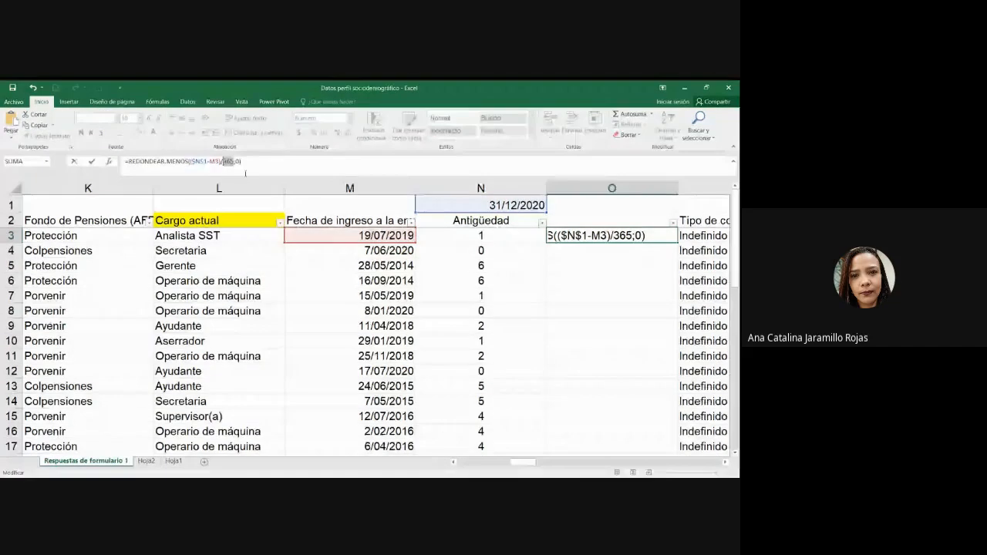
text(30)
key(Return)
key(Left)
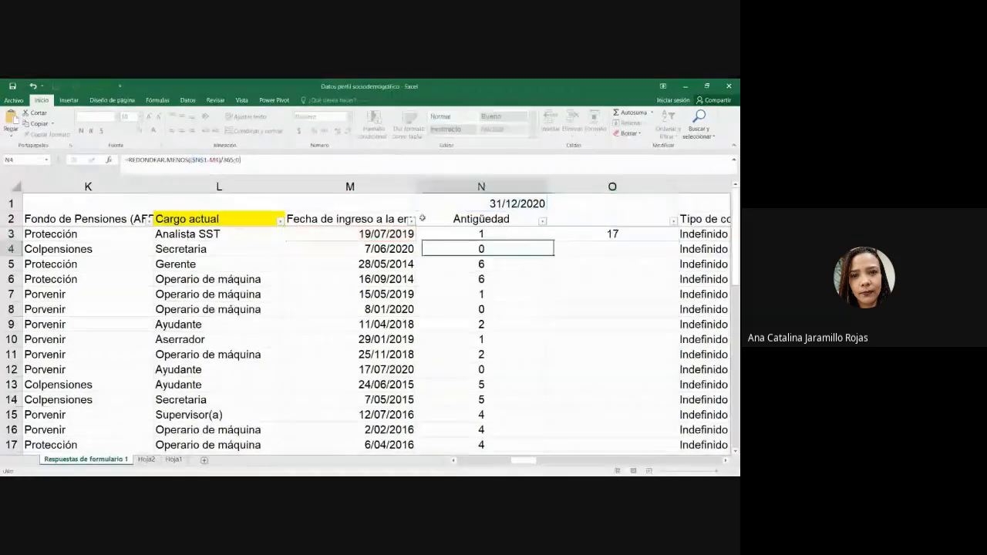
key(Right)
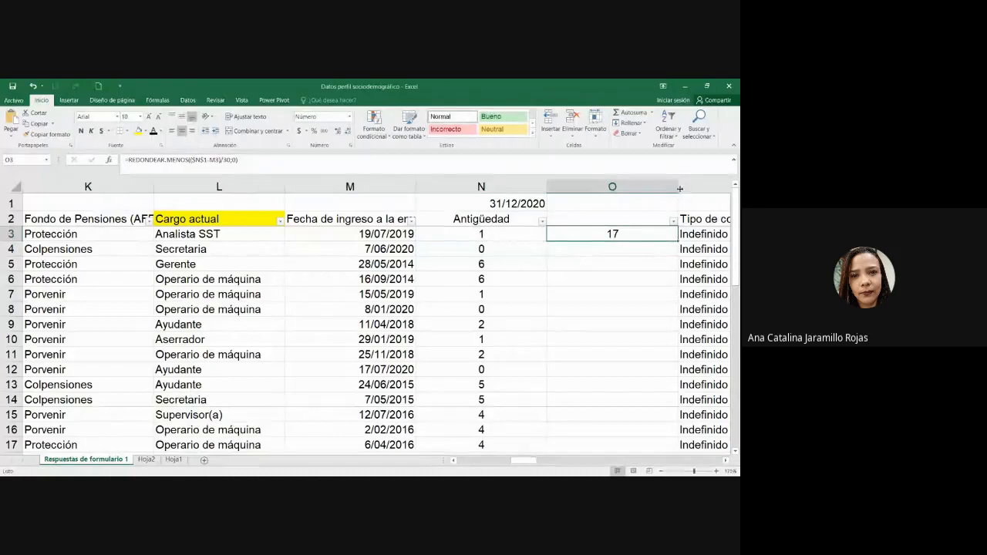
drag(680, 188, 639, 188)
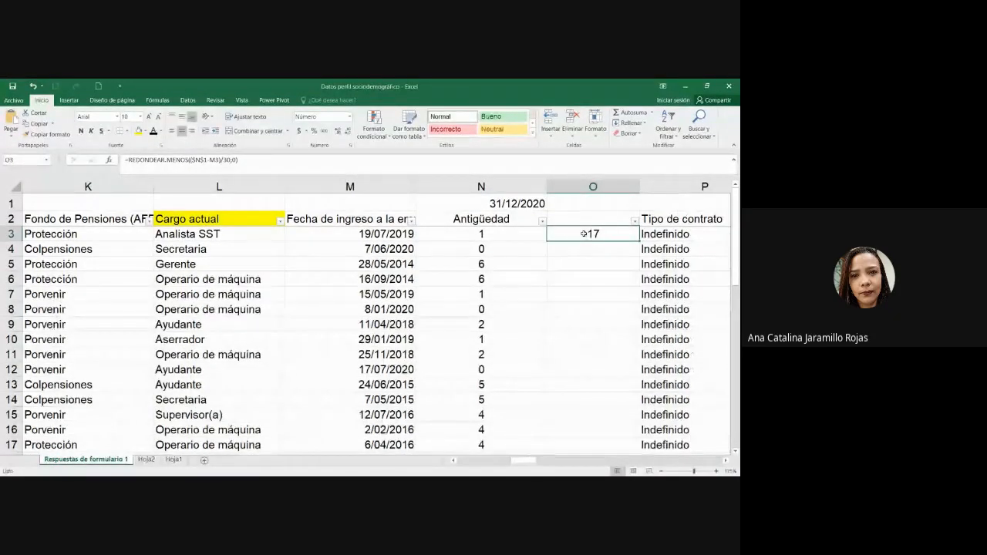
- Change the header in N2 to "Antigüedad (años)"
click(521, 219)
double_click(520, 219)
text(()
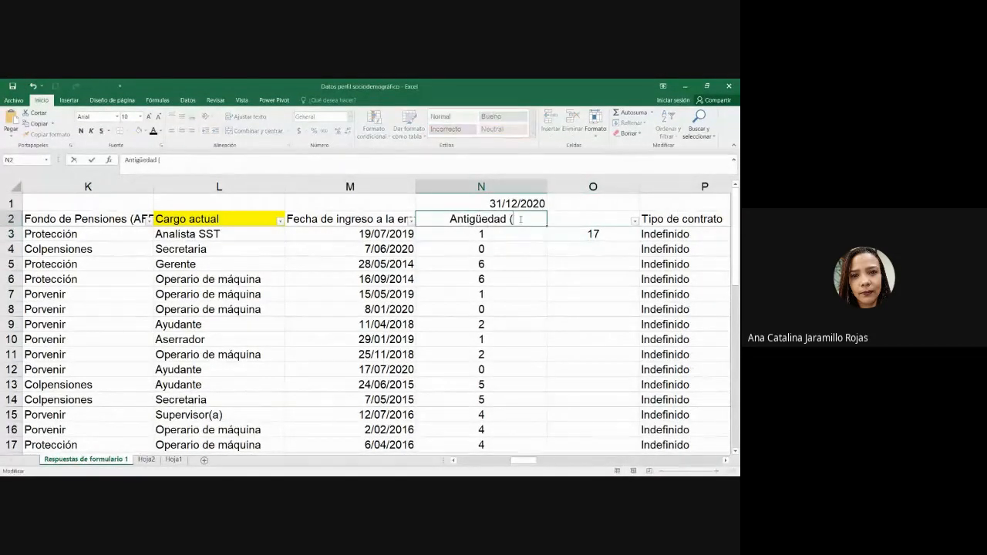
text(años))
key(ctrl+Return)
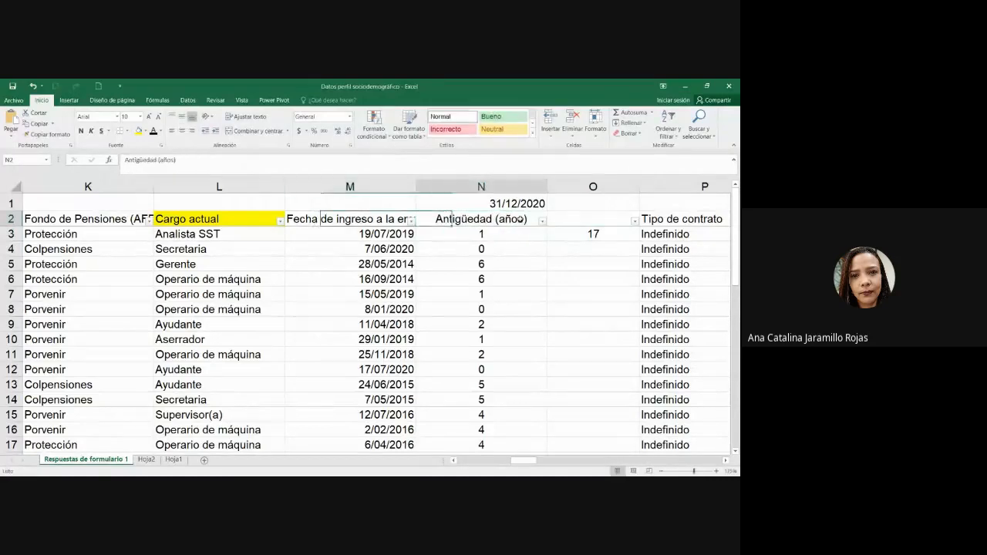
- Copy the N2 header into O2 and change it to "Antigüedad (mese)"
key(ctrl+c)
key(Right)
key(ctrl+v)
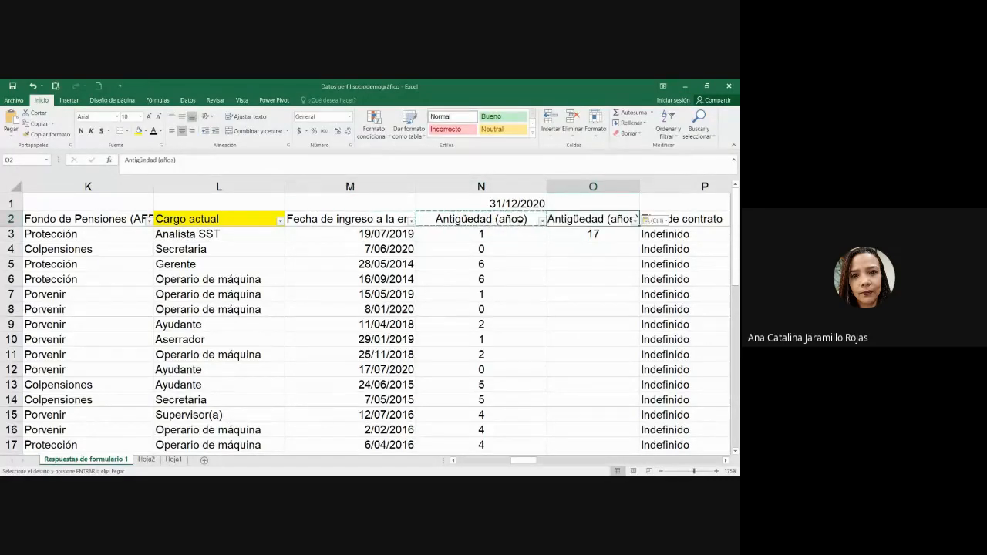
key(Escape)
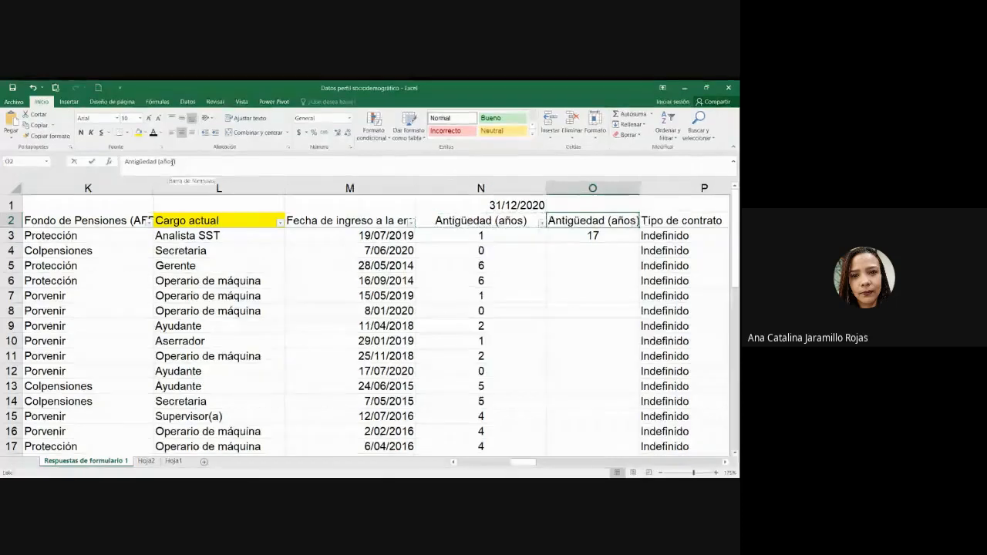
double_click(173, 161)
text(mes)
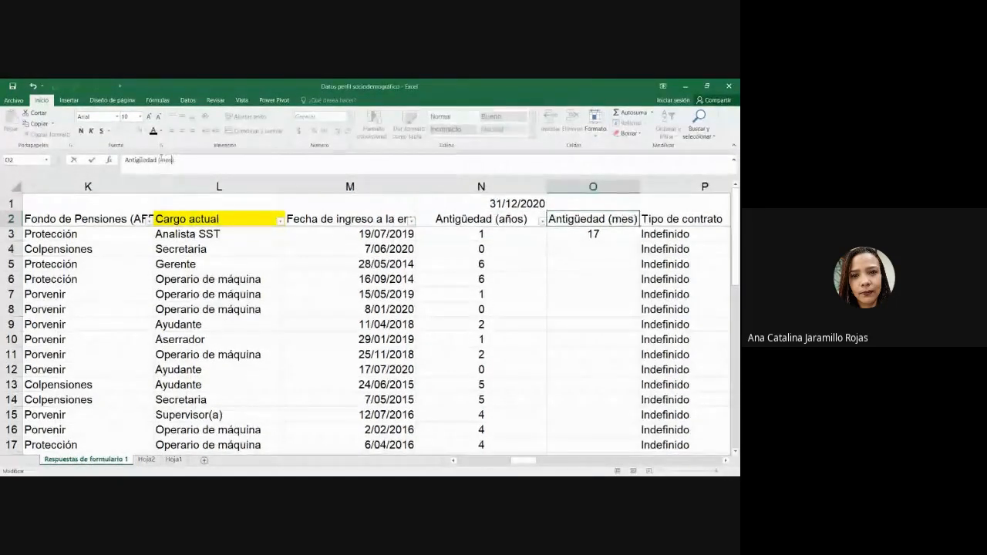
text(es)
key(Return)
key(Up)
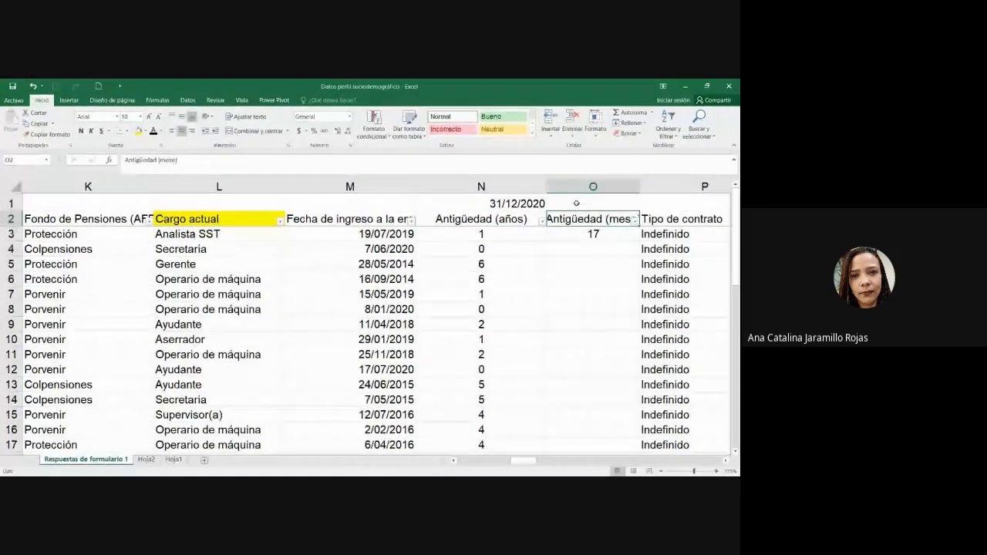
- Widen column O slightly, fill the O3 months formula down to row 32 and check the copied results
click(616, 231)
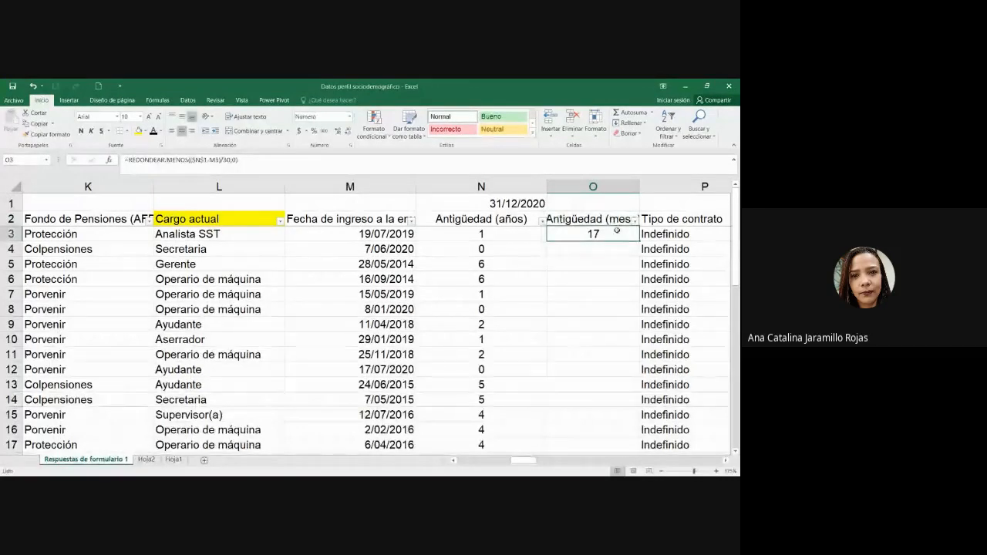
drag(639, 186, 643, 187)
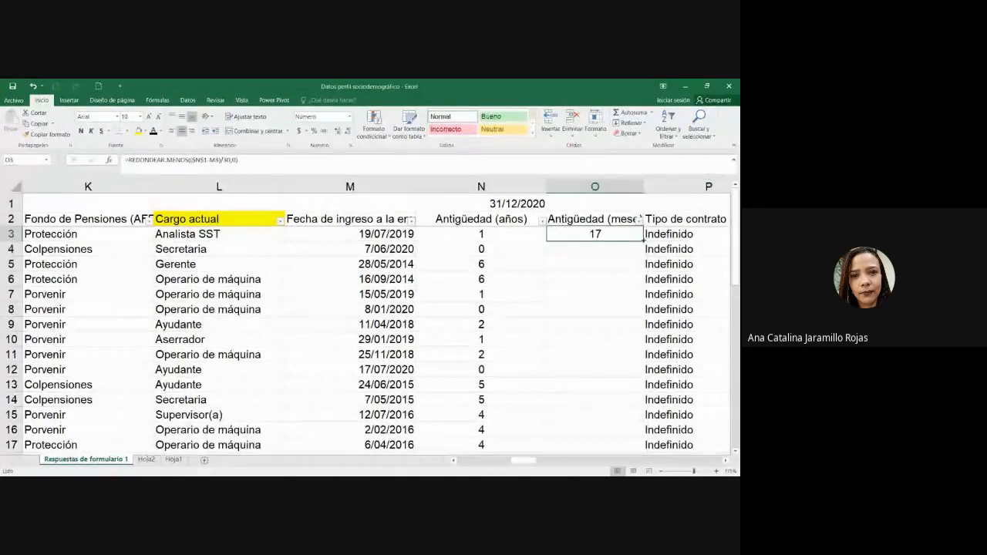
double_click(643, 242)
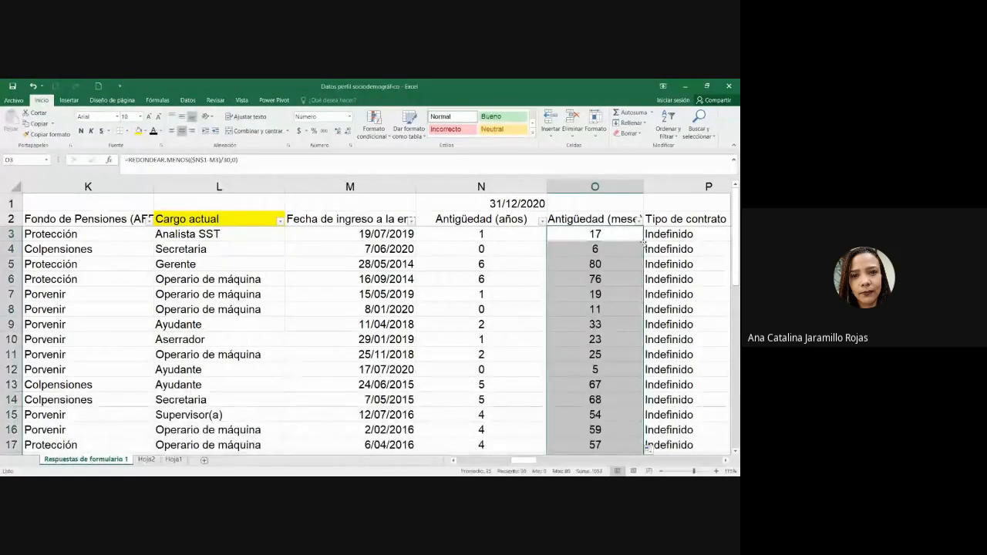
scroll(643, 242, down, 9)
scroll(585, 301, up, 9)
click(588, 297)
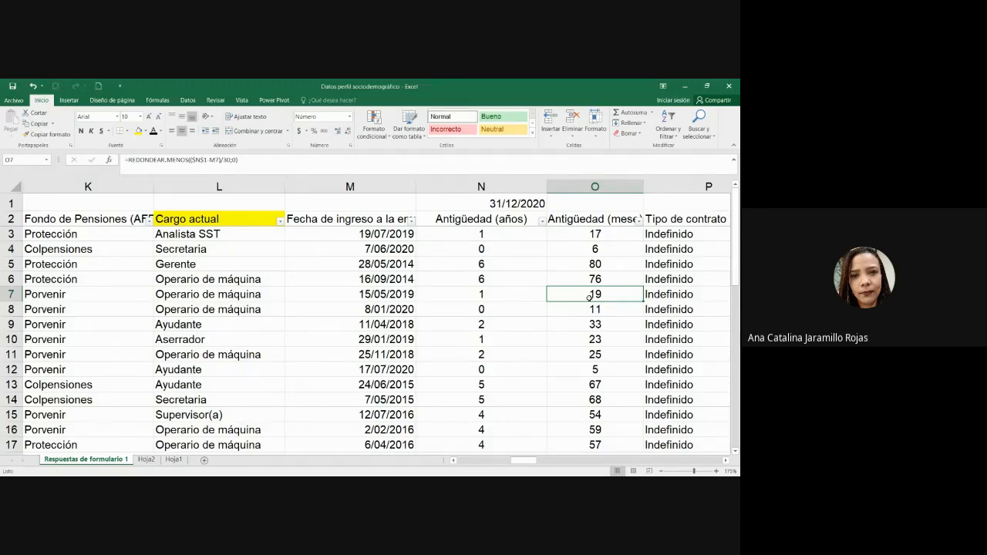
click(608, 235)
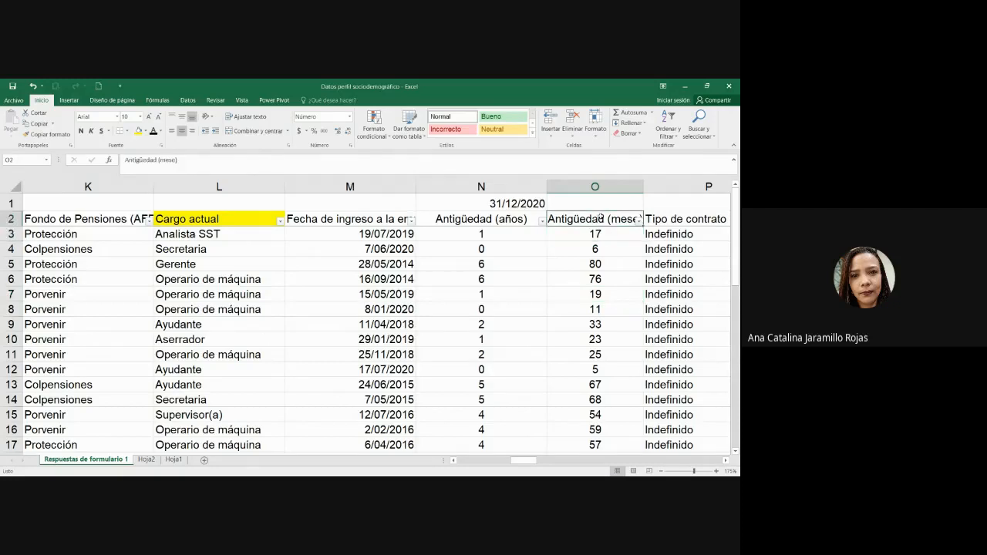
scroll(597, 233, down, 4)
scroll(596, 232, up, 4)
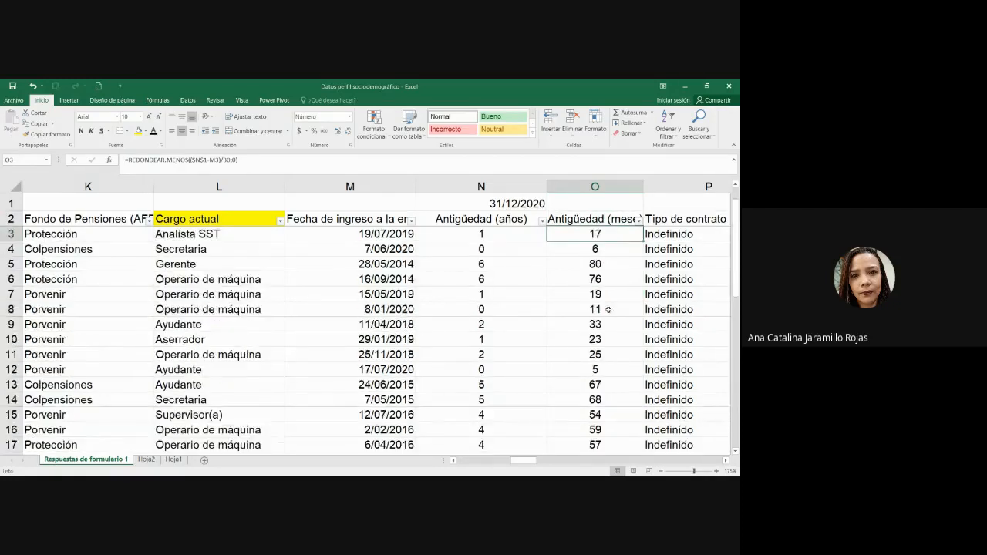
- Copy the minimum and maximum formulas from N34:N35 across to O34:O35 and check the ranges they use
scroll(549, 347, down, 9)
drag(502, 306, 509, 317)
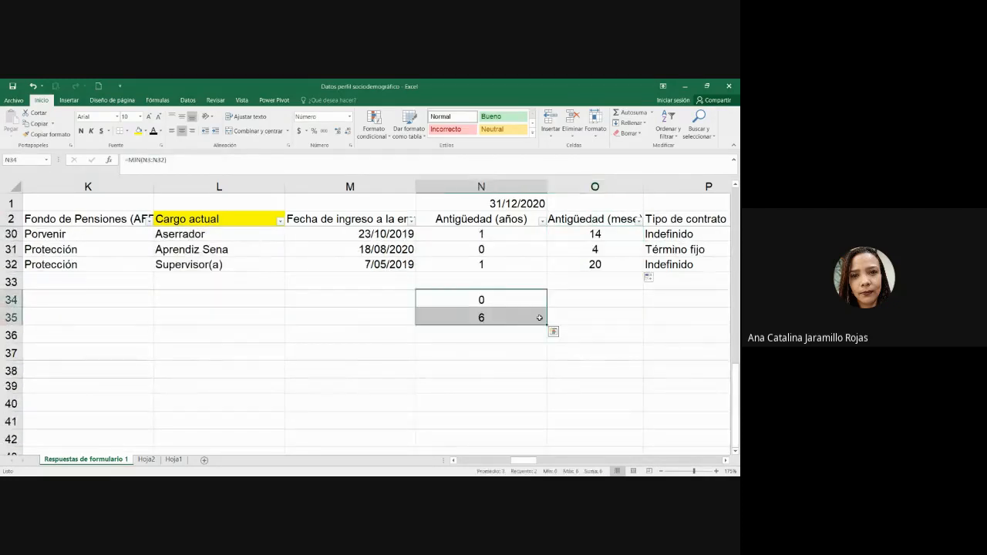
drag(595, 321, 597, 319)
click(623, 300)
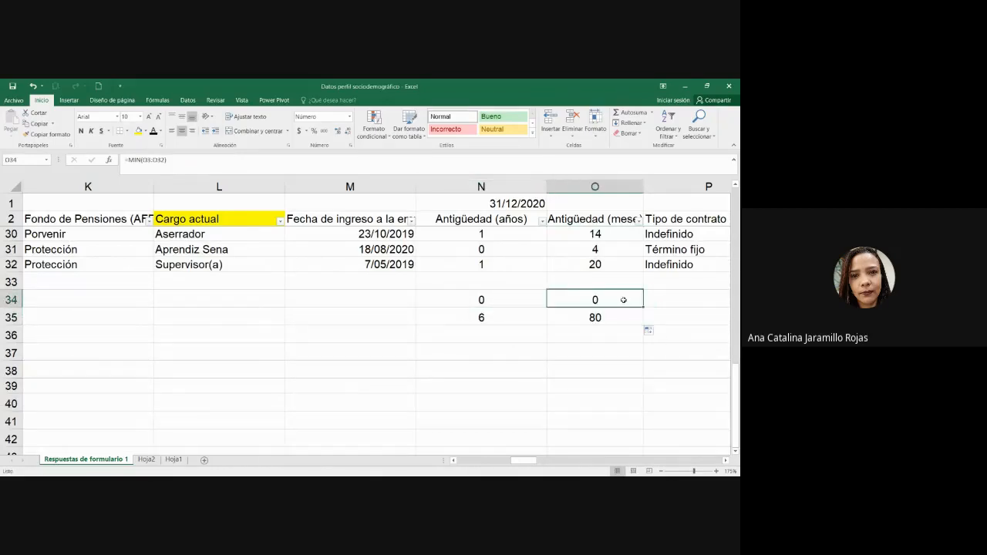
click(606, 321)
click(379, 165)
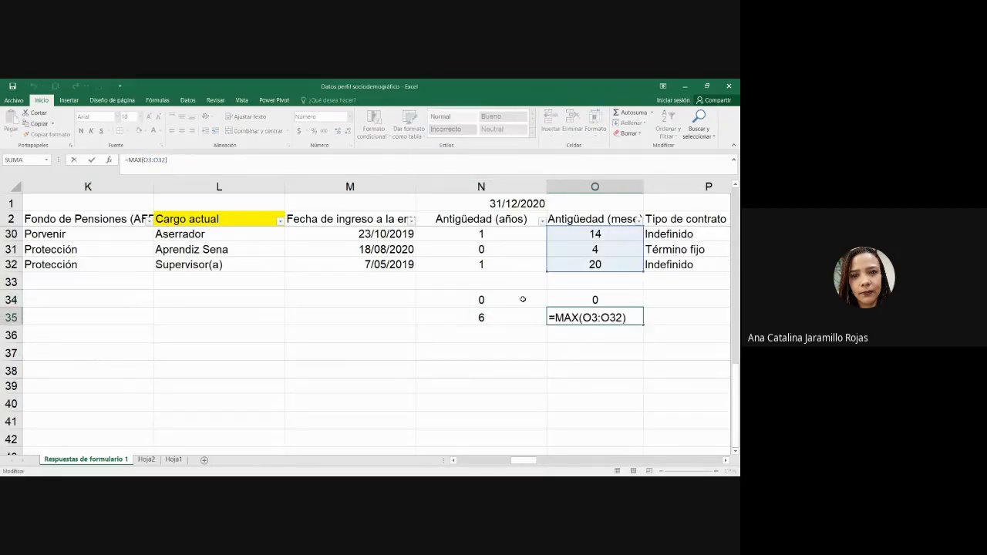
key(Return)
key(Up)
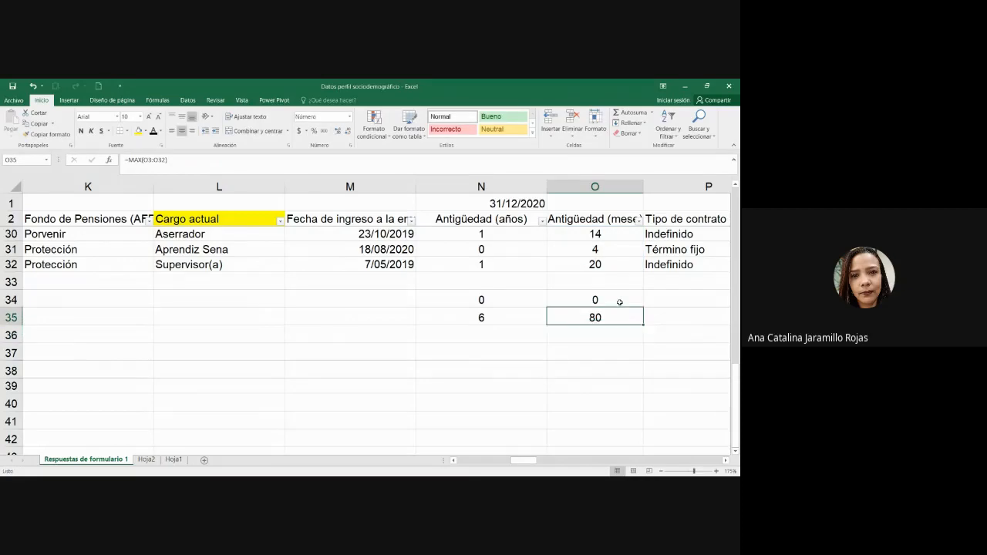
- Compare the seniority in months in column O with the minimum formula in O34 and the range it covers
scroll(621, 294, up, 2)
scroll(622, 294, up, 7)
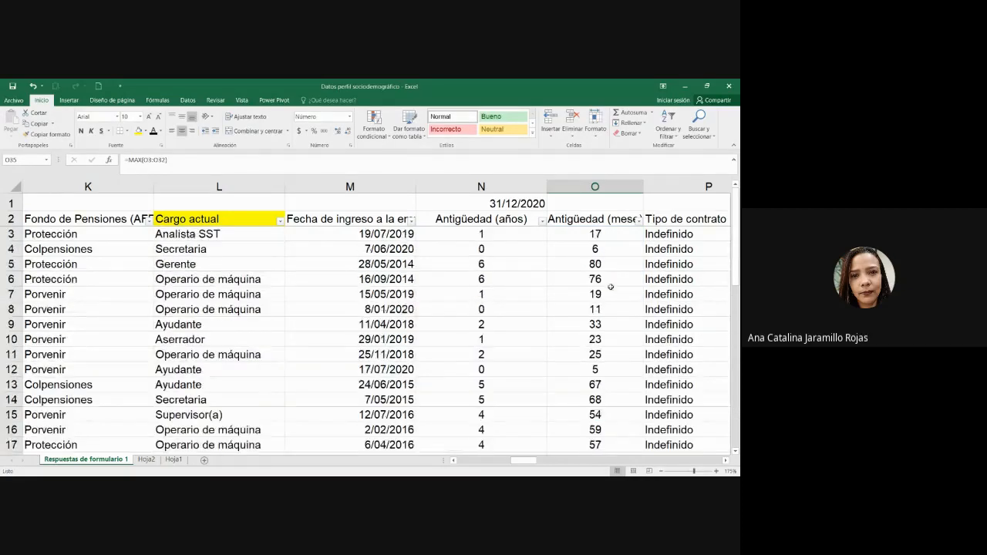
scroll(622, 332, down, 6)
key(Up)
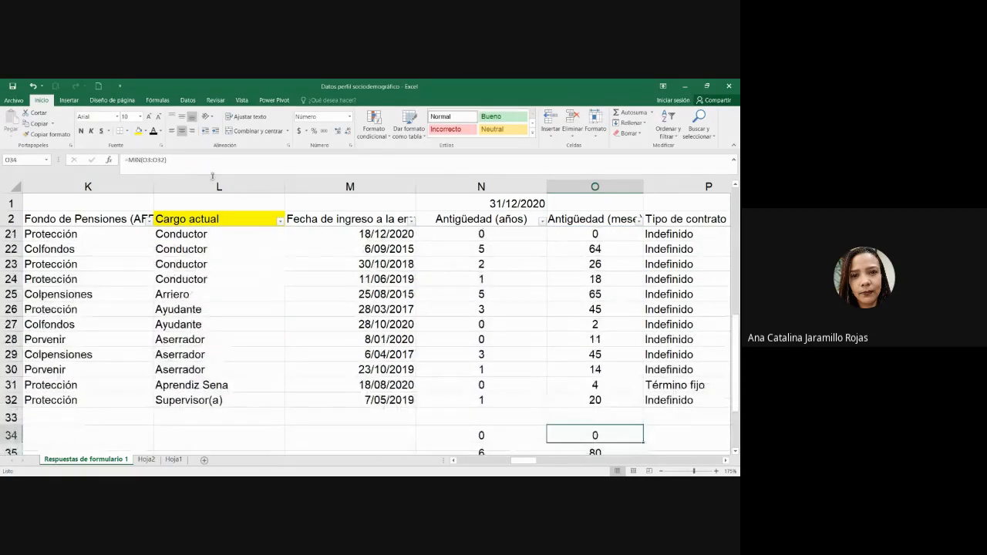
key(F2)
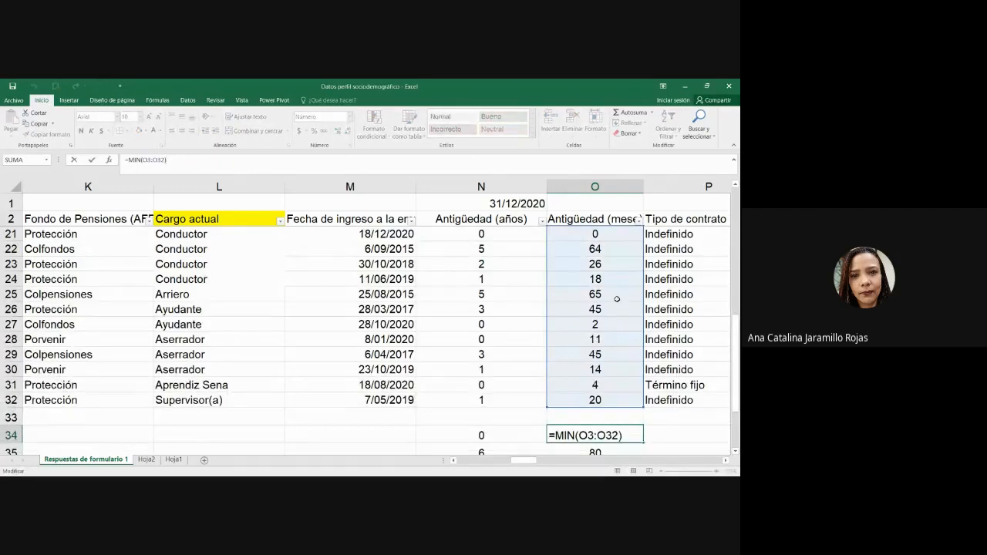
key(ctrl+Return)
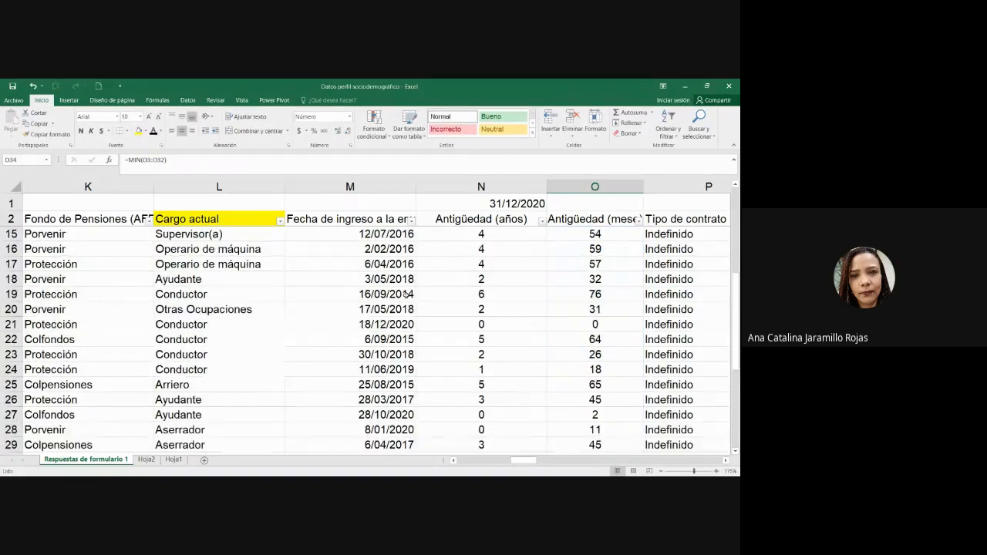
- Check row 21's entry date against its seniority in years and months, and review the minimum and maximum in O34:O35
click(383, 322)
click(620, 330)
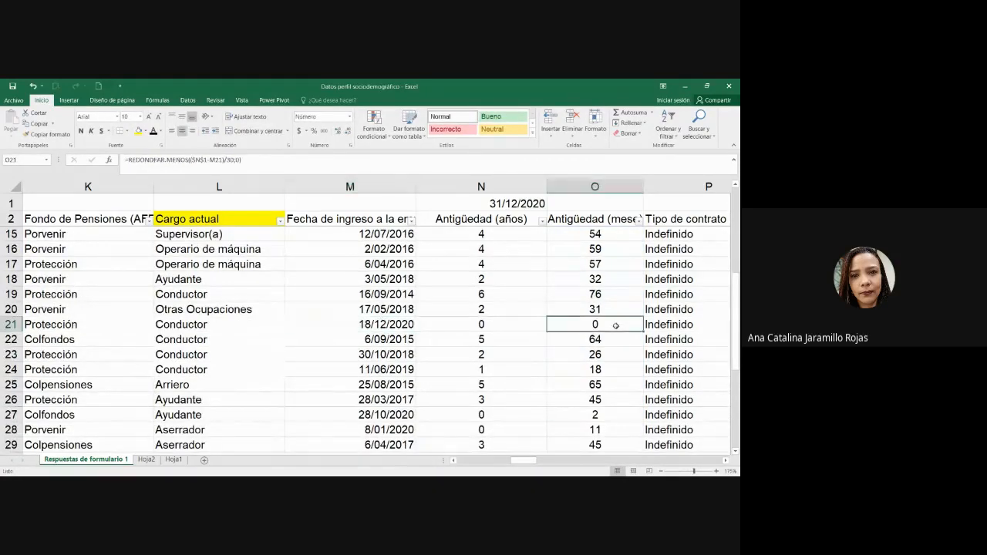
click(508, 324)
click(620, 334)
click(612, 324)
scroll(612, 324, up, 4)
scroll(612, 324, down, 8)
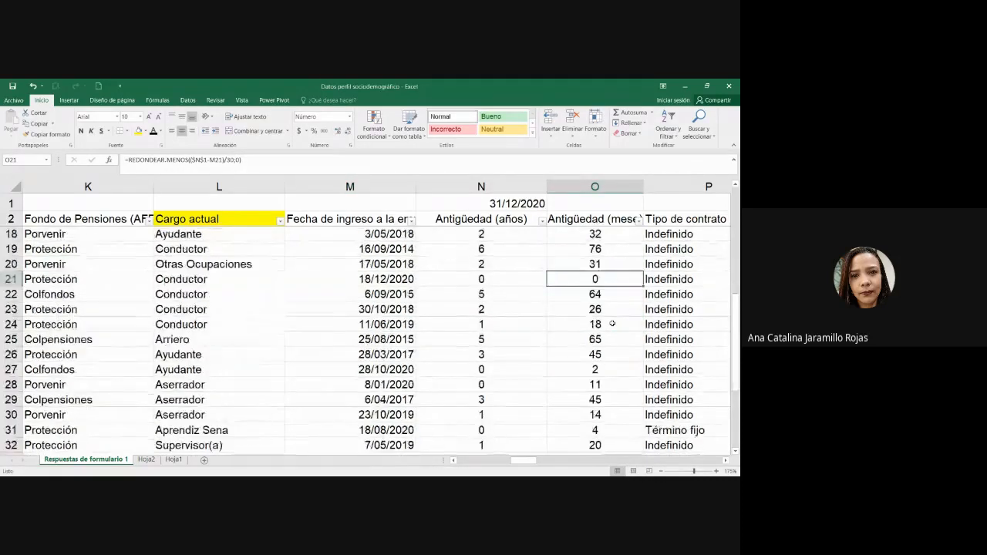
click(598, 342)
click(608, 367)
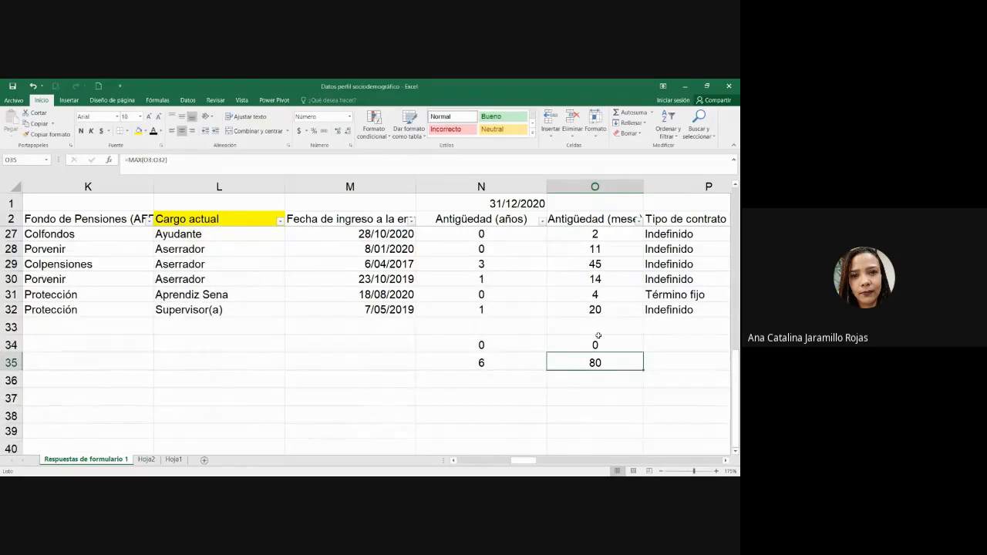
- Recheck the minimum and maximum formulas in O34:O35 against the seniority in months listed in column O
click(598, 337)
scroll(598, 337, up, 8)
scroll(609, 374, down, 7)
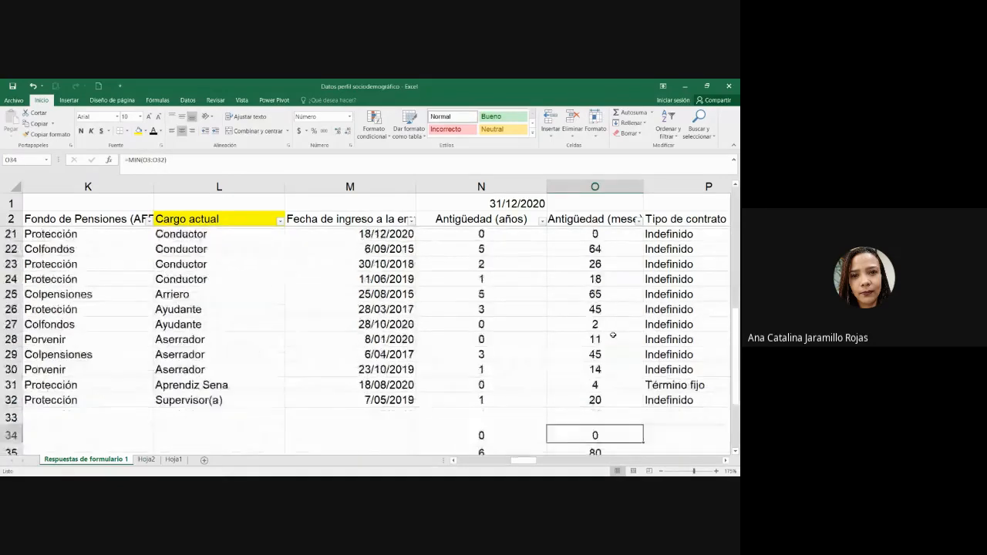
scroll(610, 375, down, 1)
click(617, 363)
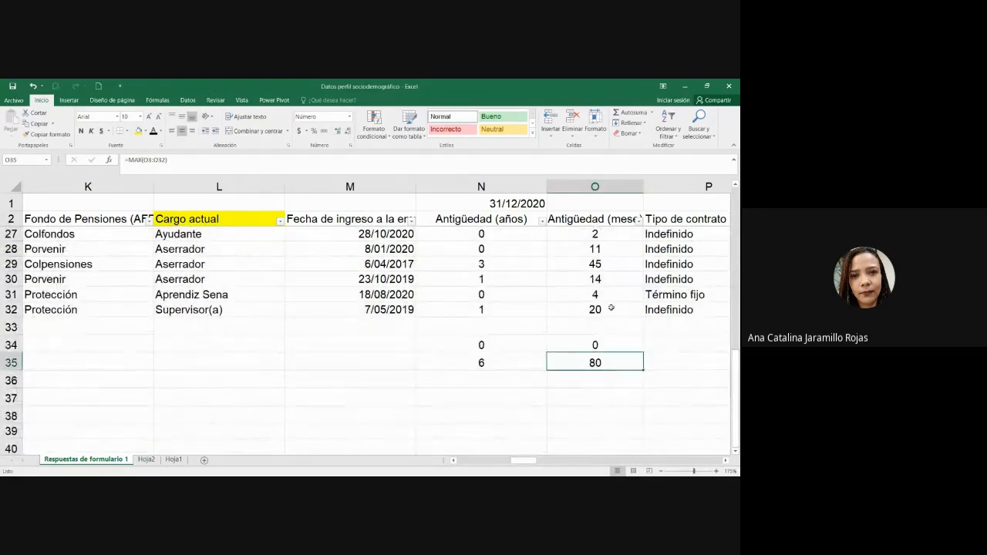
scroll(540, 296, up, 7)
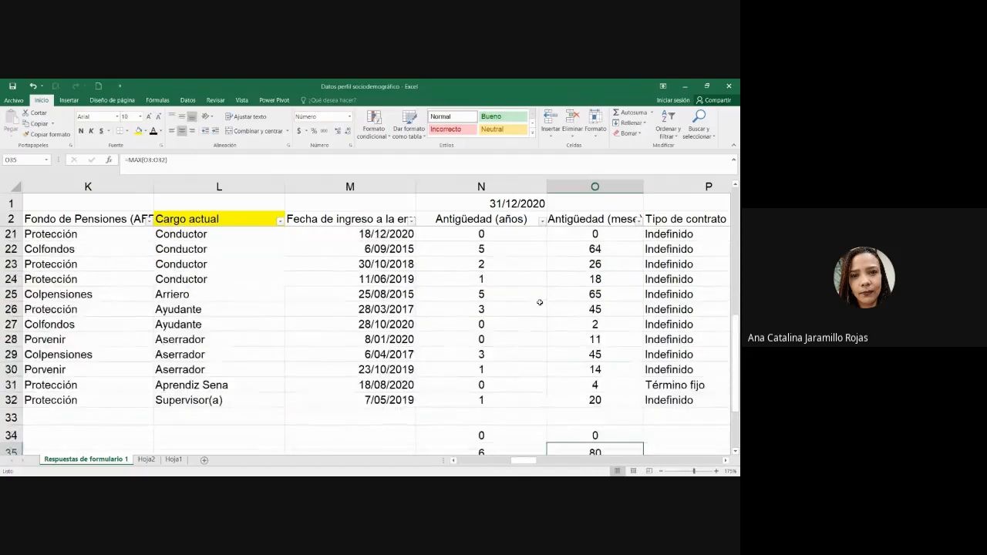
scroll(541, 294, up, 1)
- Narrow the Antigüedad (años) column slightly and select the first months formula in O3
click(585, 221)
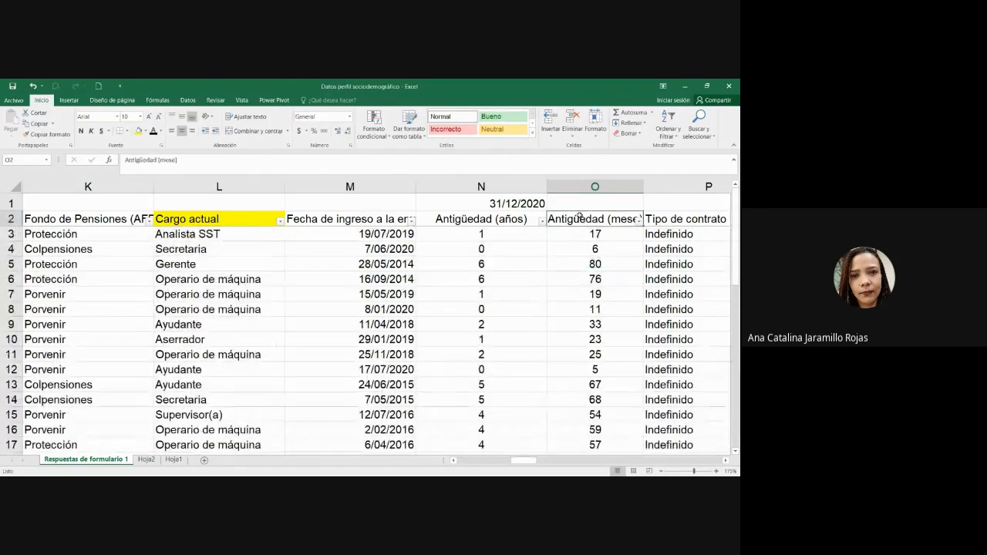
click(508, 213)
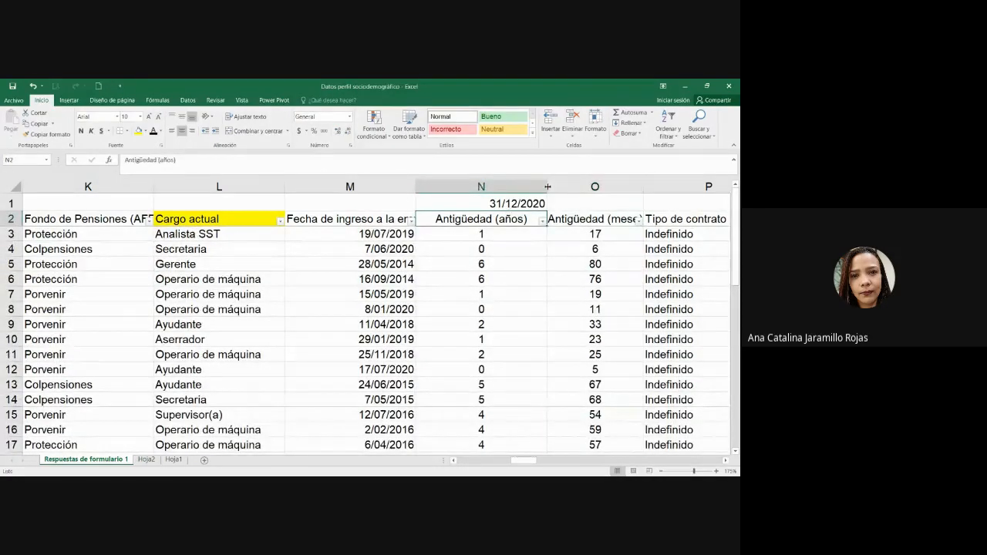
drag(547, 188, 514, 192)
click(539, 220)
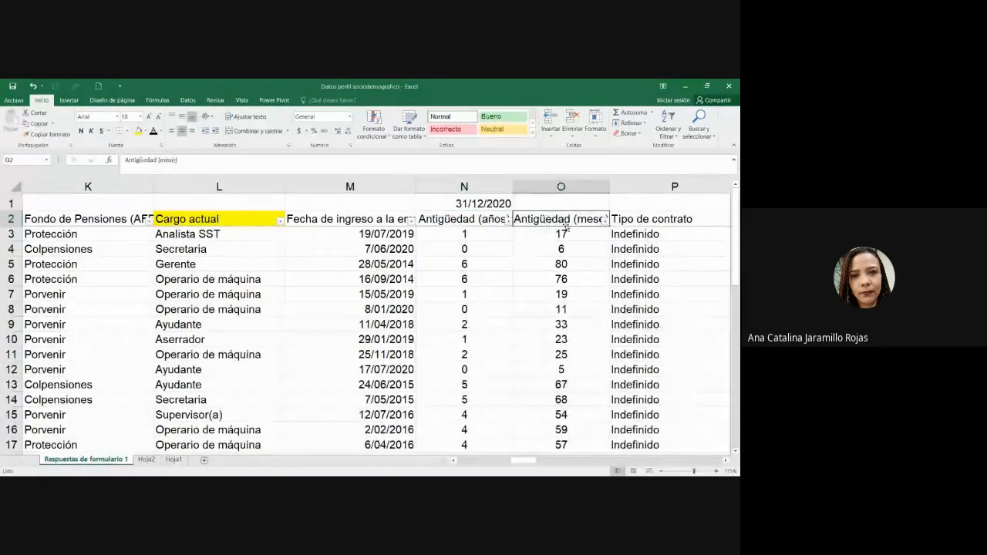
click(569, 234)
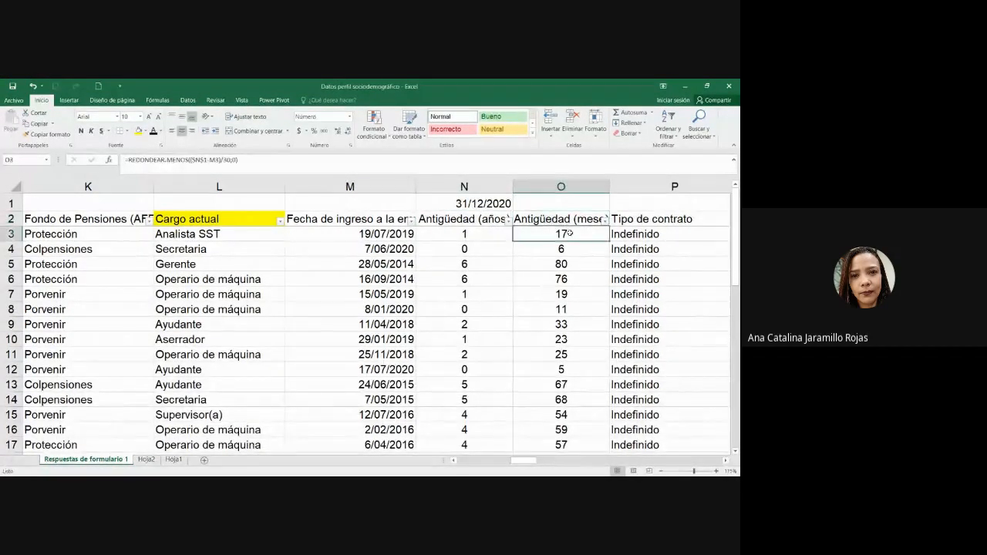
- Look through the seniority in months in column O, from row 3 down to the minimum and maximum
scroll(570, 237, down, 1)
scroll(570, 238, down, 7)
scroll(573, 245, up, 7)
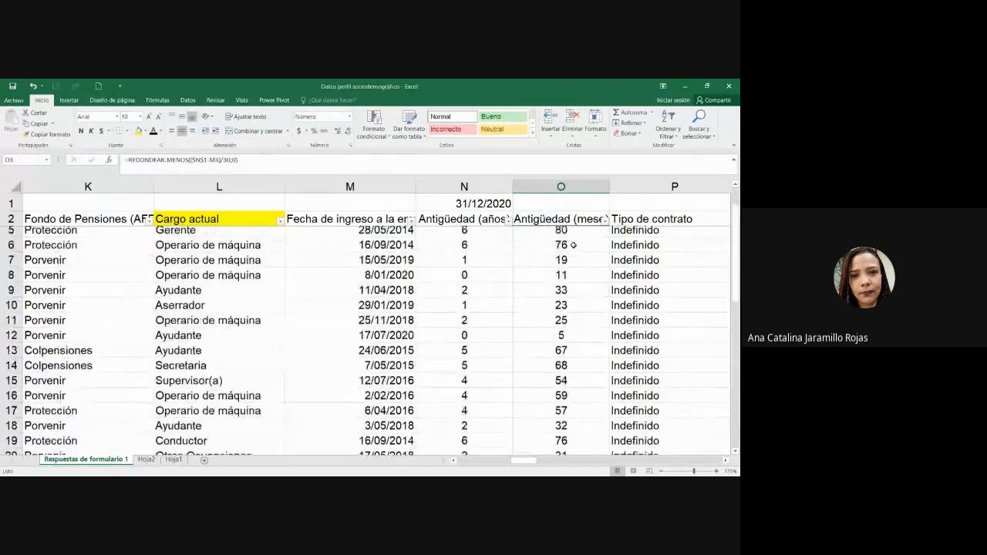
scroll(573, 245, down, 8)
scroll(572, 256, up, 6)
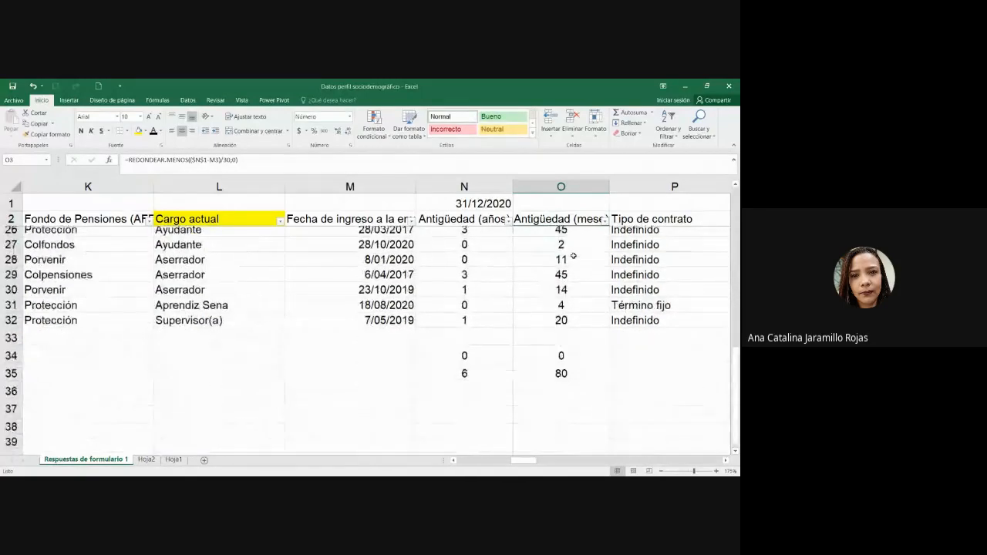
scroll(573, 256, up, 2)
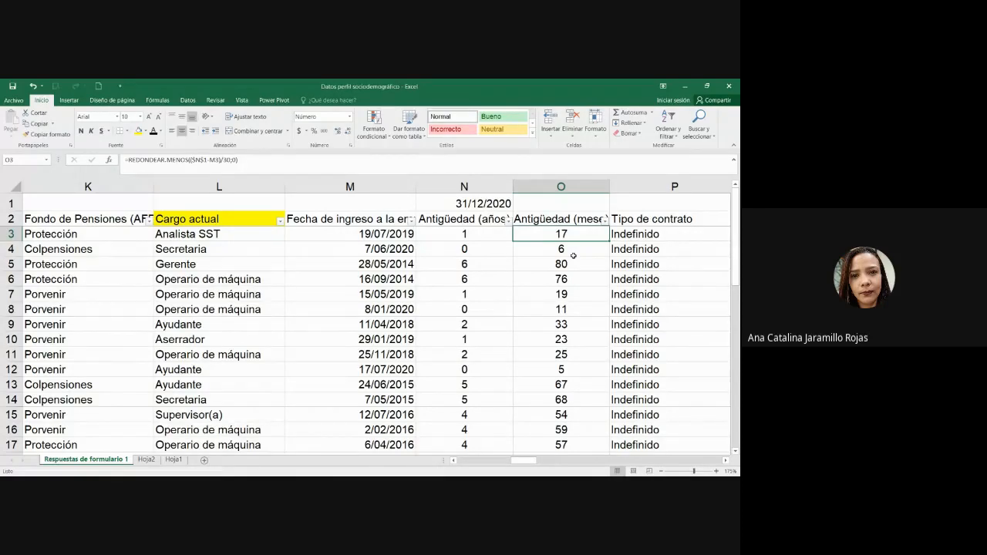
scroll(573, 255, down, 6)
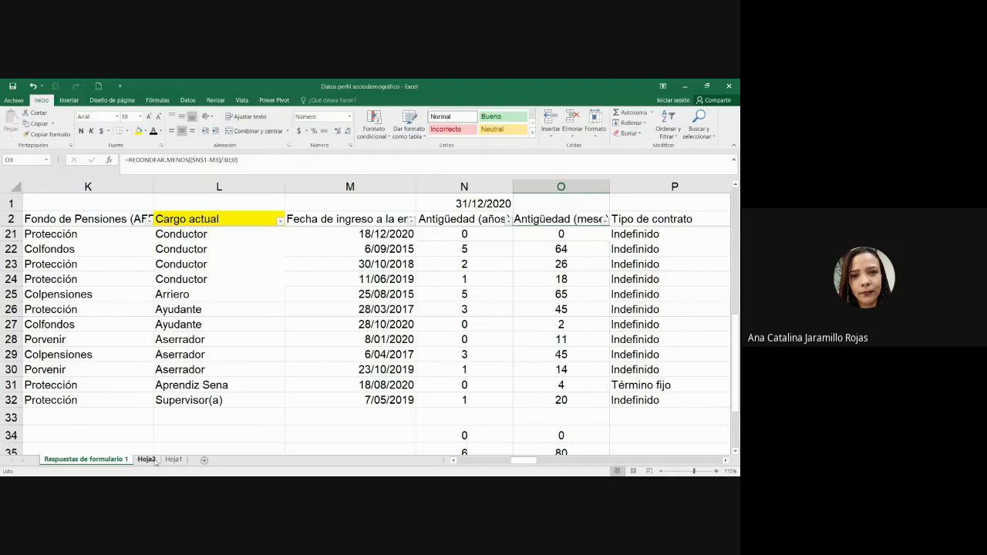
- Enter the first months range label, "Menos de 6 meses", in Q10 on Hoja2
click(147, 460)
click(524, 356)
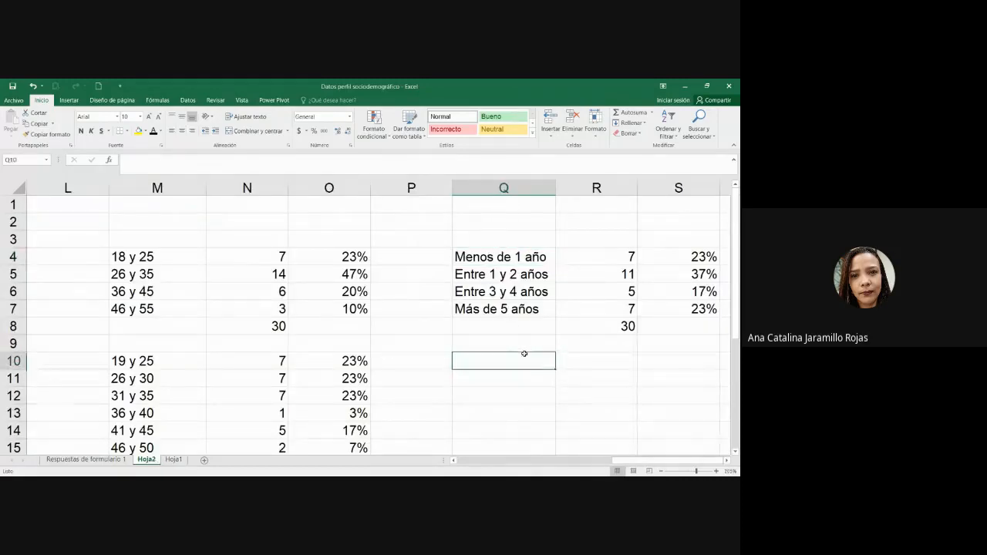
text(Menos de )
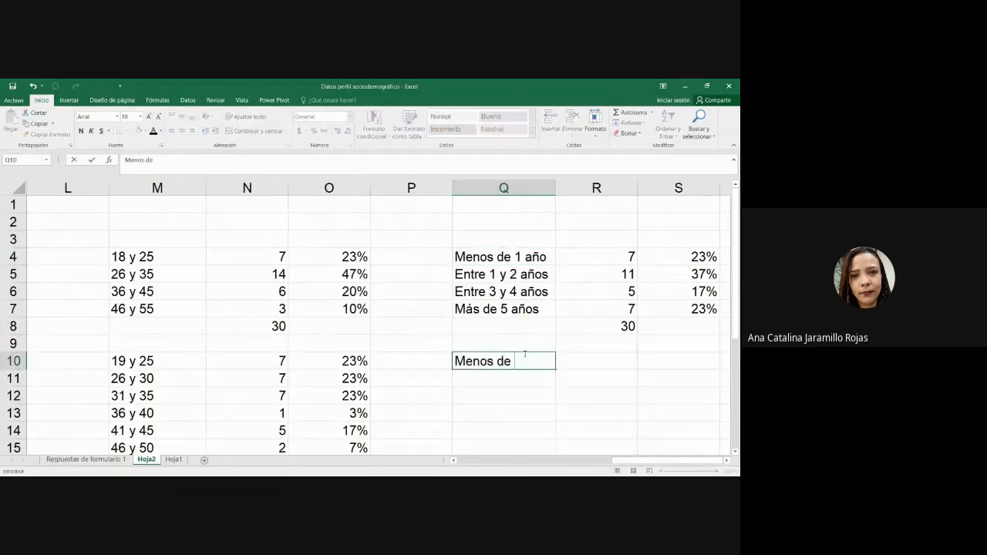
text(6 meses)
key(Return)
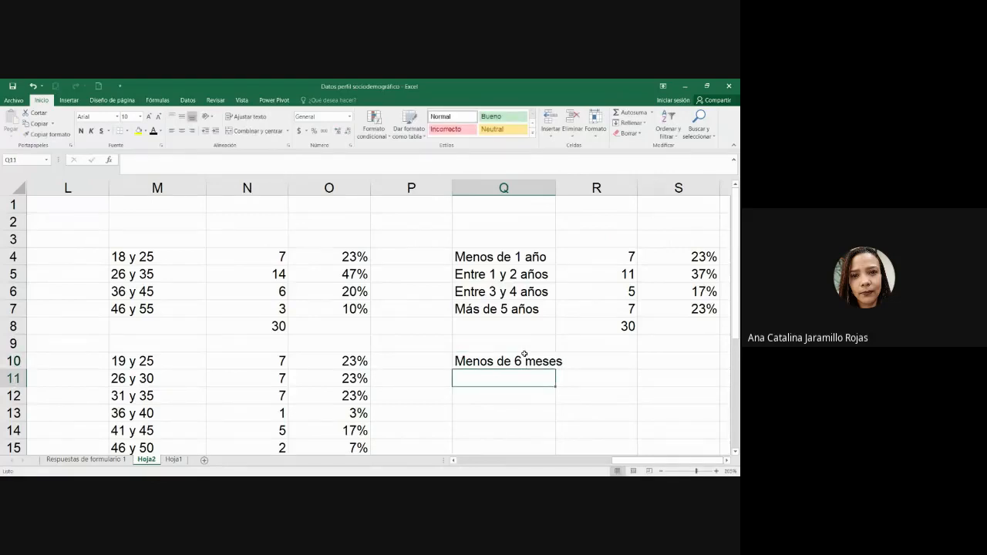
- Enter "Entre 6 meses y 12 meses" in Q11 and widen column Q to fit the label
text(Entre 6)
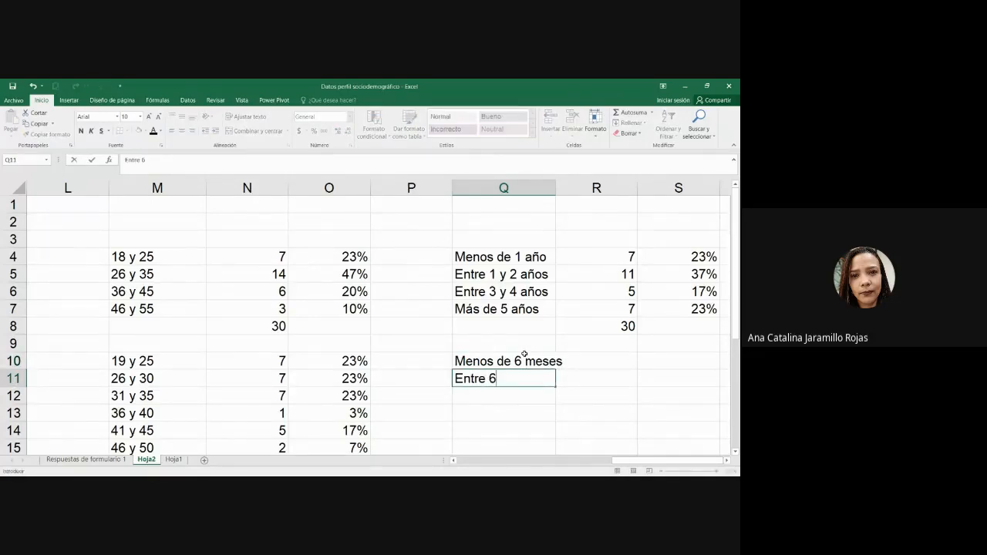
text( meses y 12 meses)
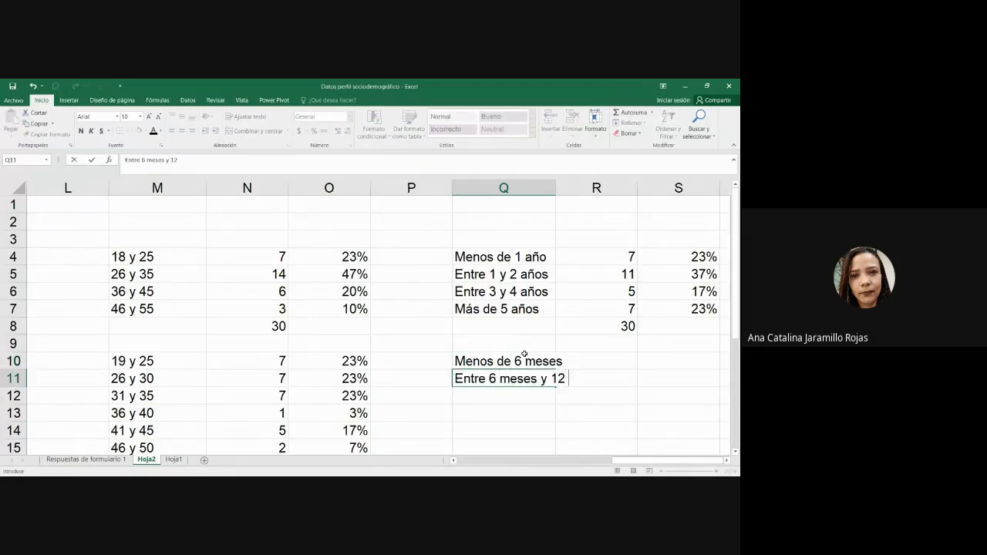
key(Tab)
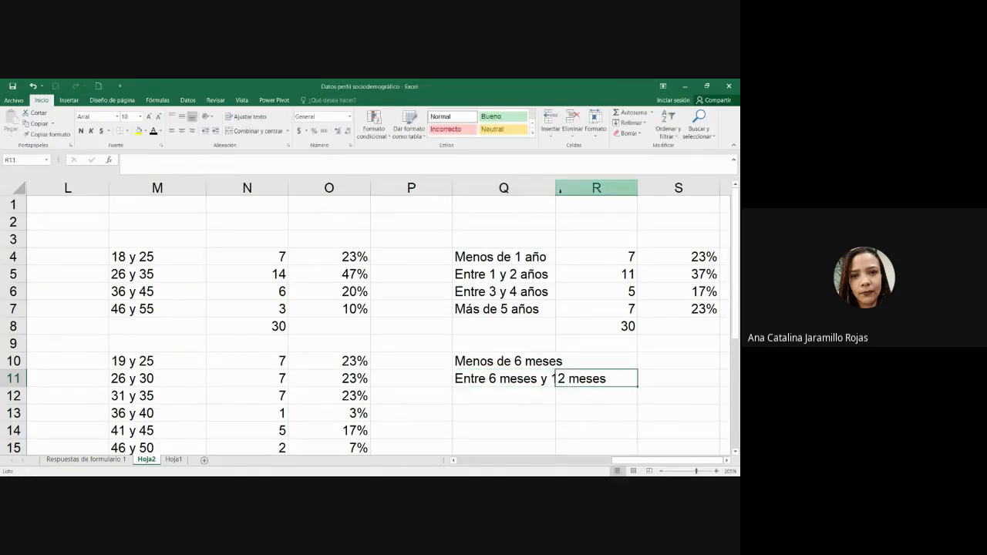
drag(556, 187, 611, 187)
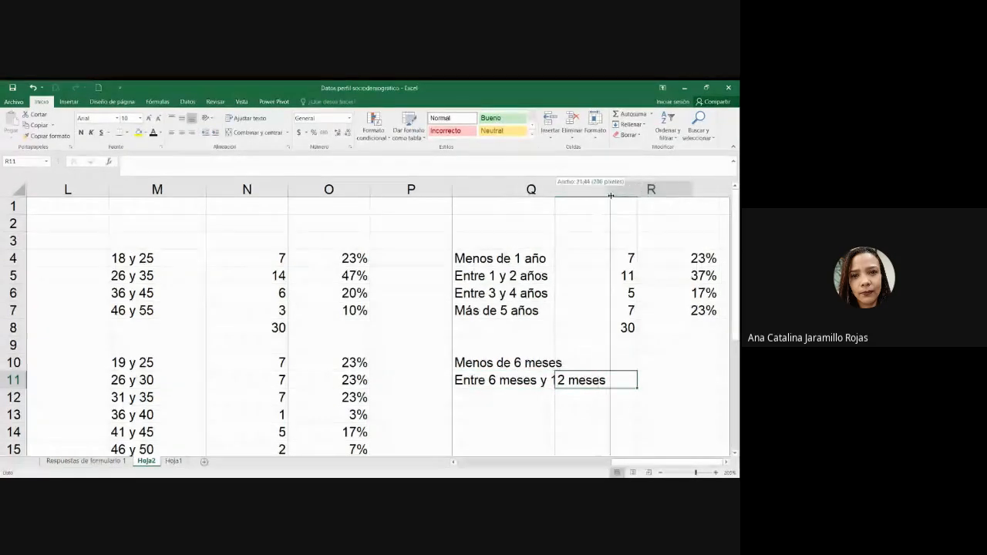
click(555, 259)
scroll(721, 461, right, 2)
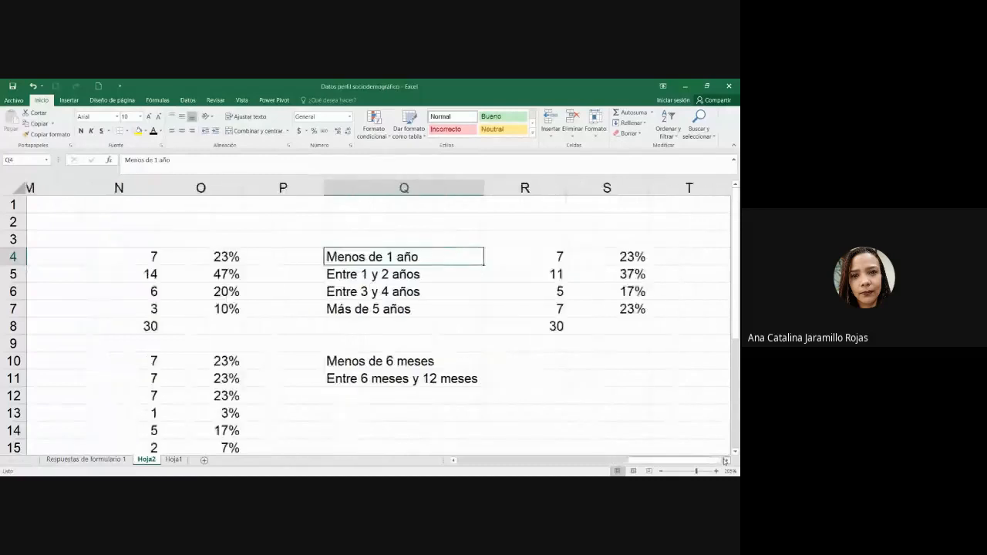
- Enter the range label "Entre 13 meses y 24 meses" in Q12
click(414, 385)
key(Return)
text(Entre 13)
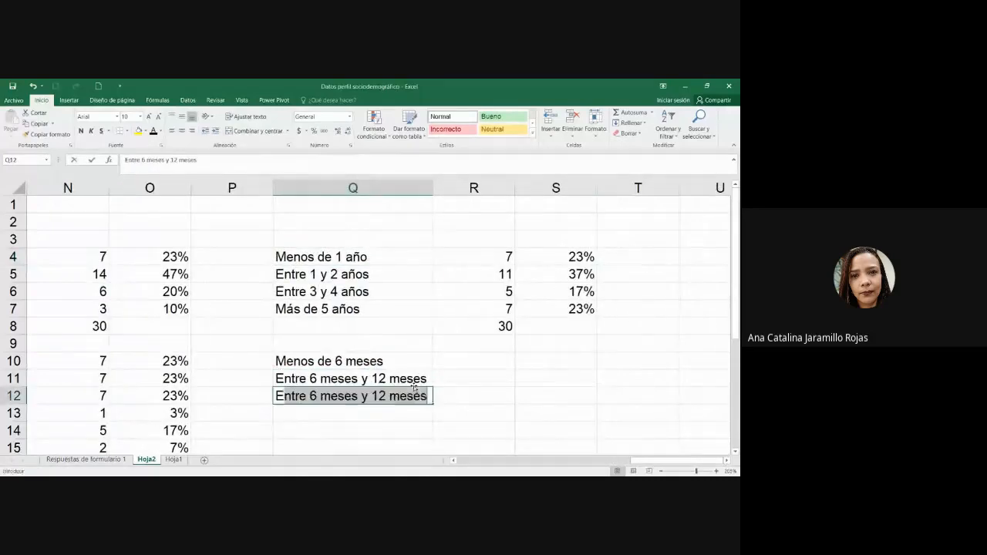
text( meses y 2)
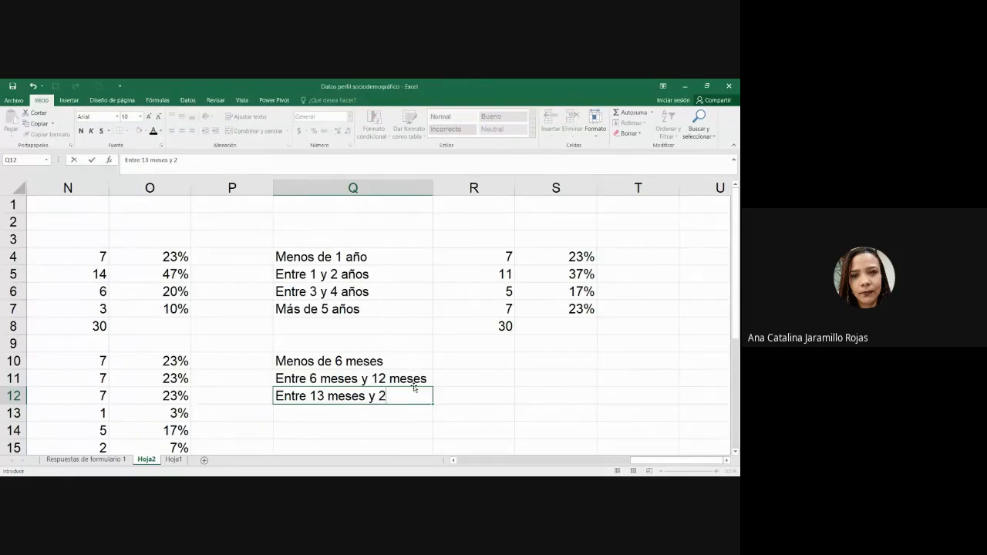
text(4 meses)
key(Return)
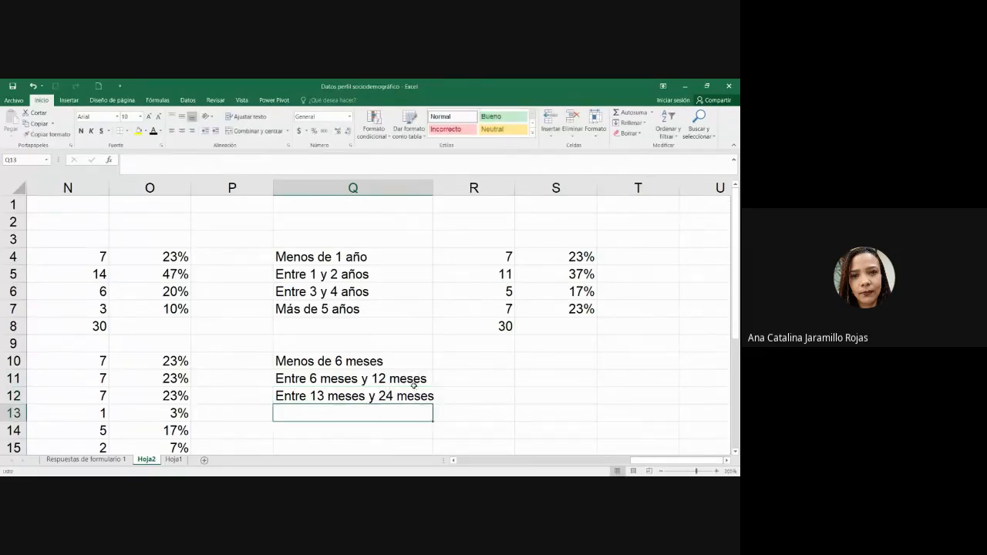
- Add the range labels "Entre 25 meses y 36 meses" in Q13 and "Más de 37 meses" in Q14
text(Ent)
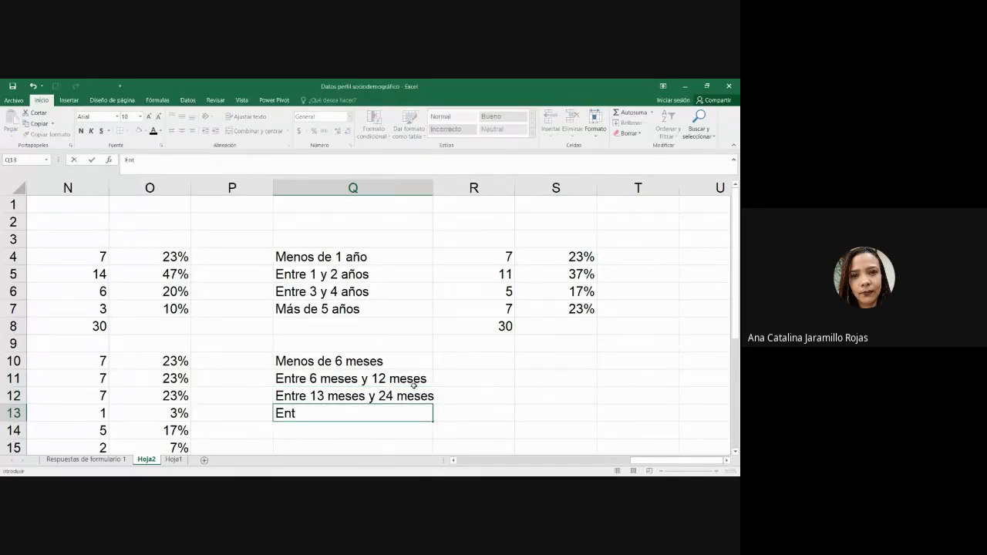
text(re 25 meses y )
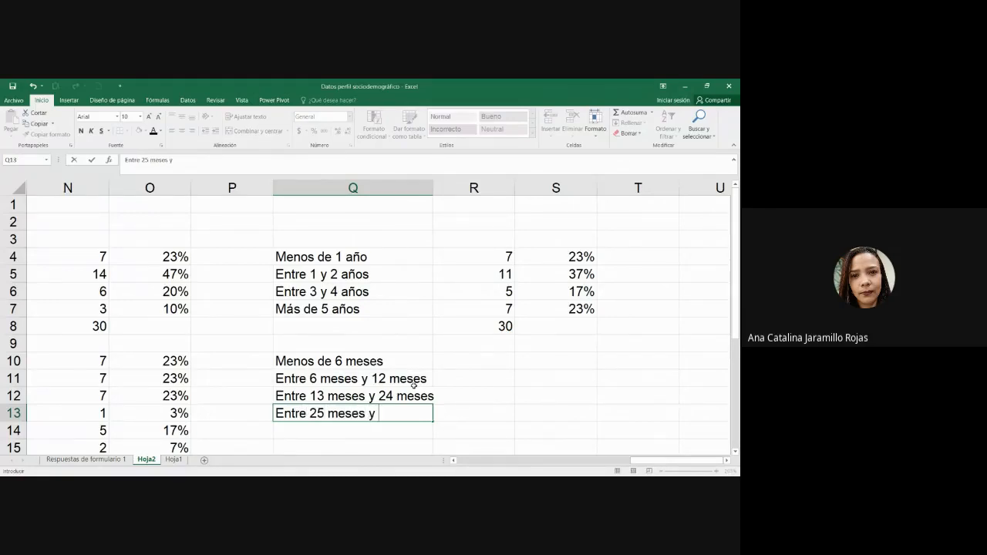
text(36 meses)
key(Return)
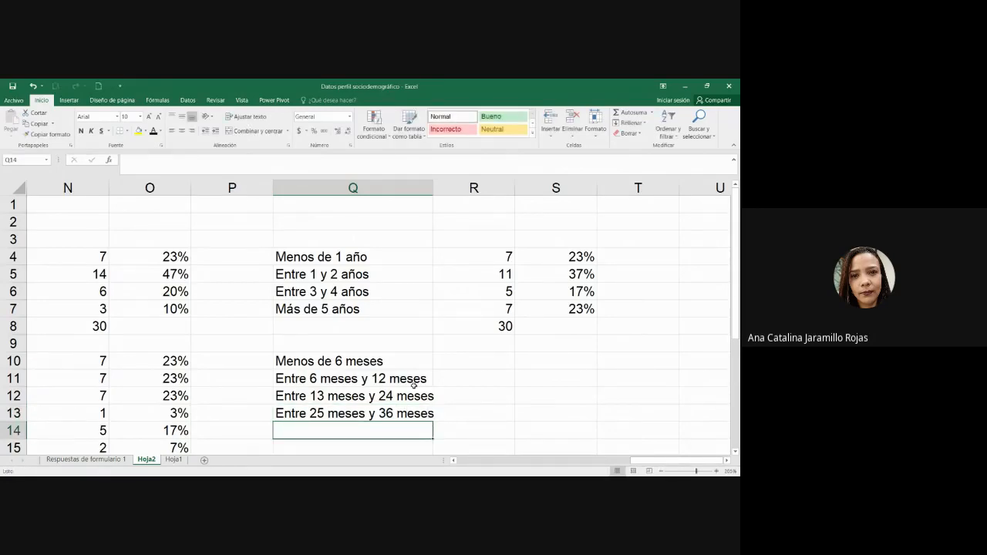
text(Más de )
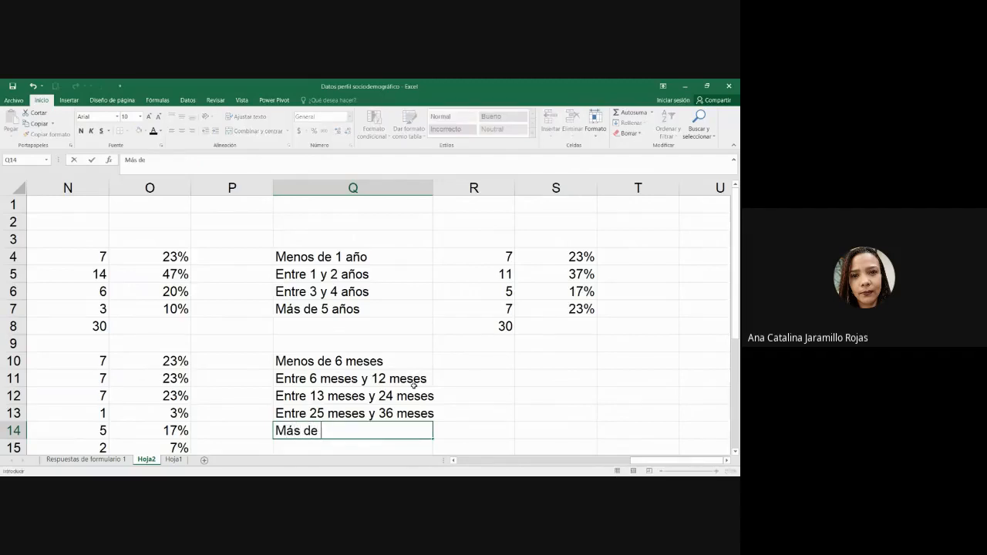
text(37 meses)
key(Tab)
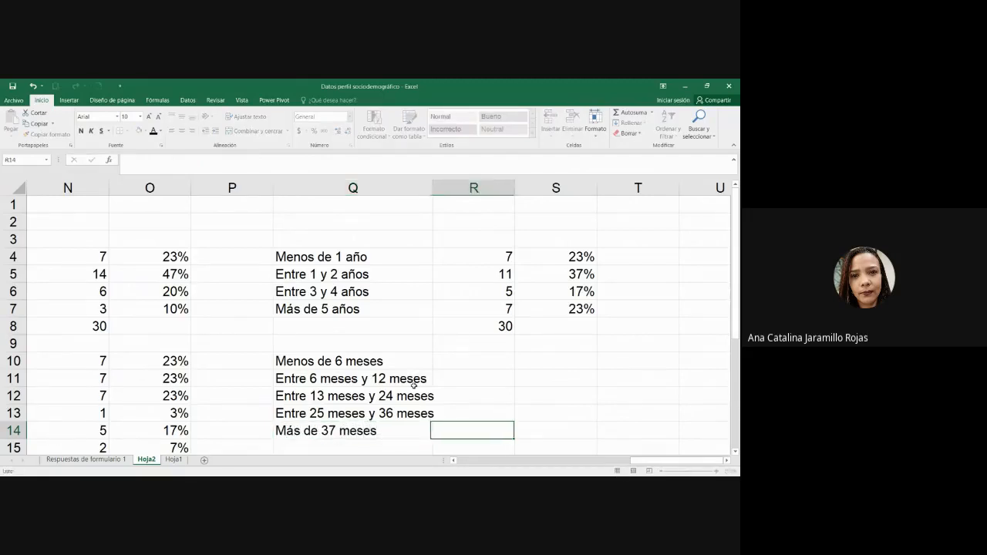
- Start a CONTAR.SI formula in R10 over the Antigüedad (meses) values O3:O32 of Respuestas de formulario 1
key(Left)
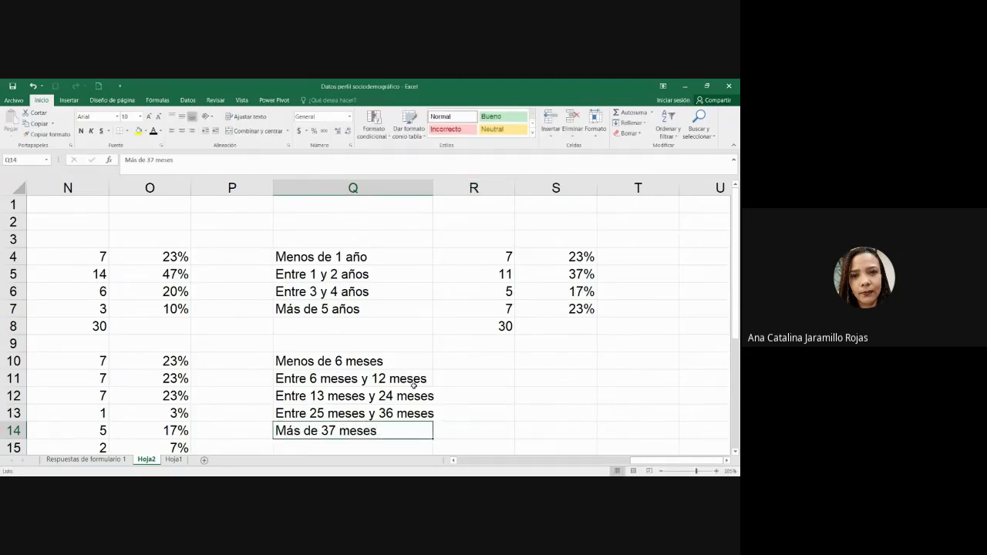
key(Up)
key(Up)
key(Up)
key(Up)
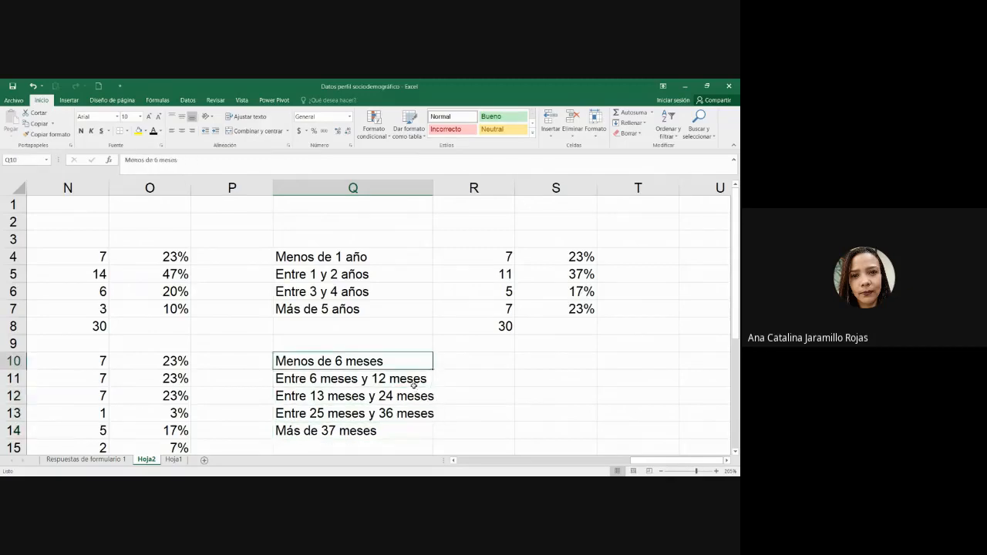
key(Right)
key(Left)
key(Right)
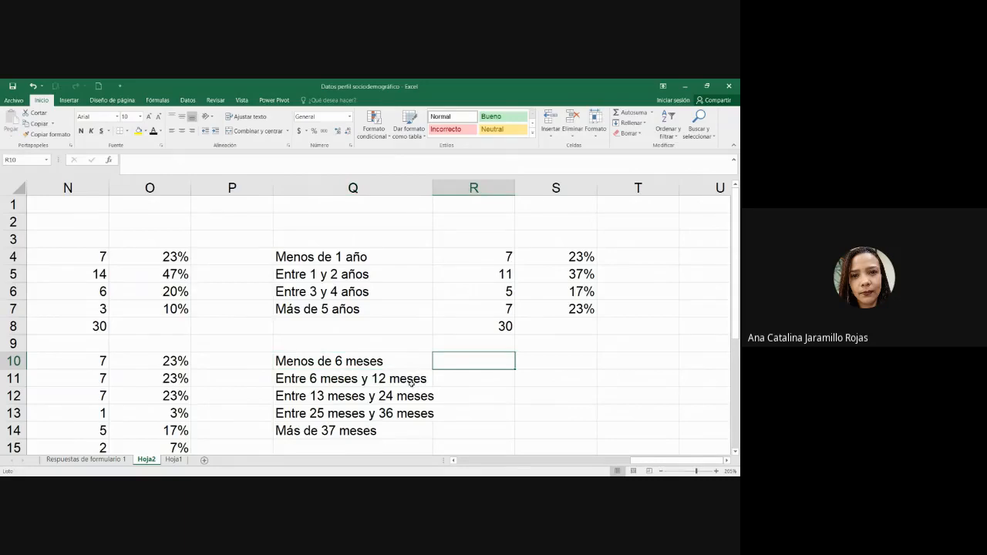
text(=contar.)
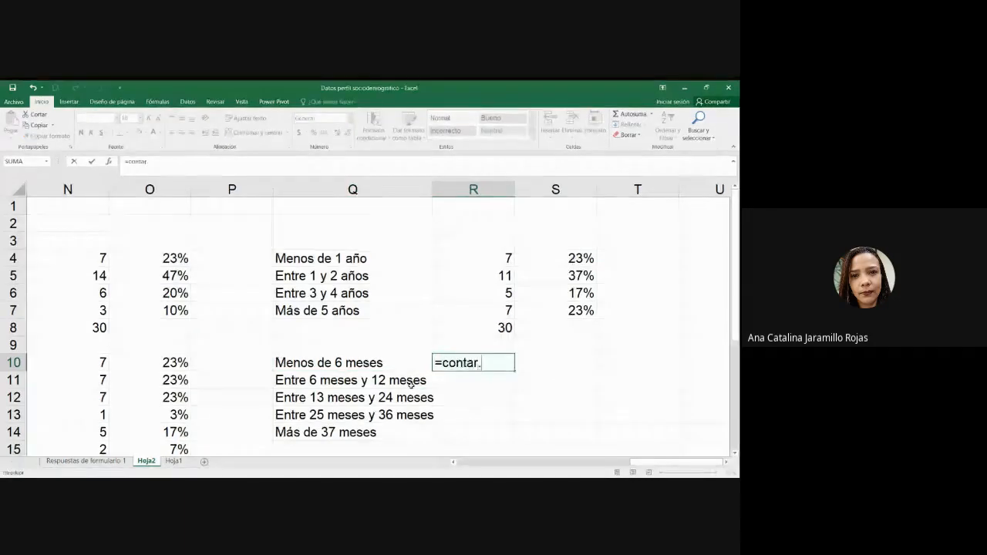
text(si()
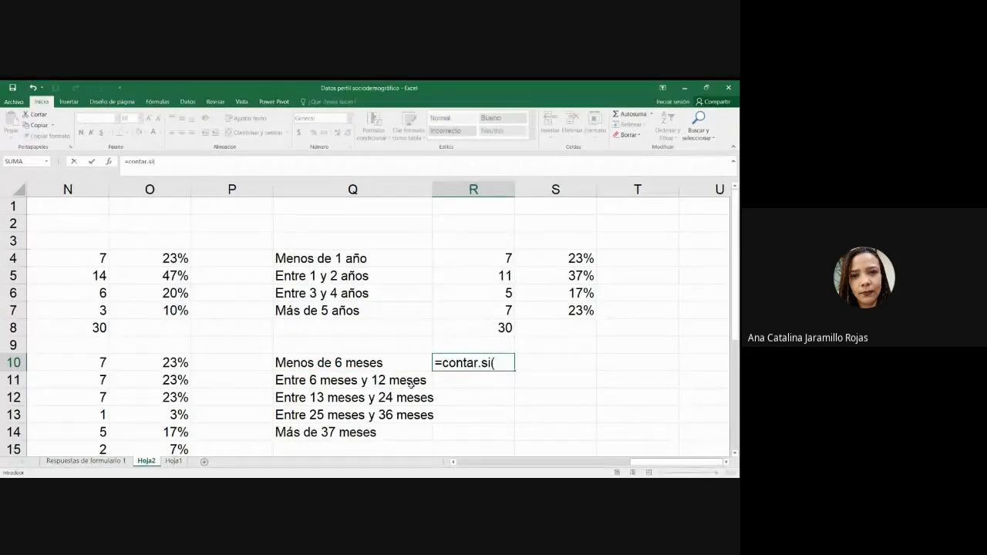
click(85, 460)
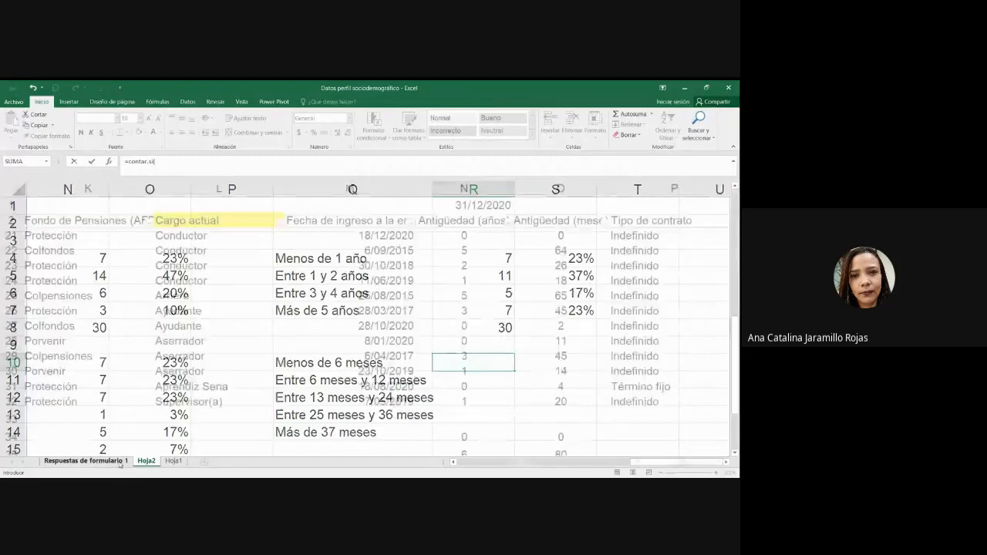
scroll(560, 323, up, 6)
click(570, 224)
drag(570, 236, 579, 313)
text(;)
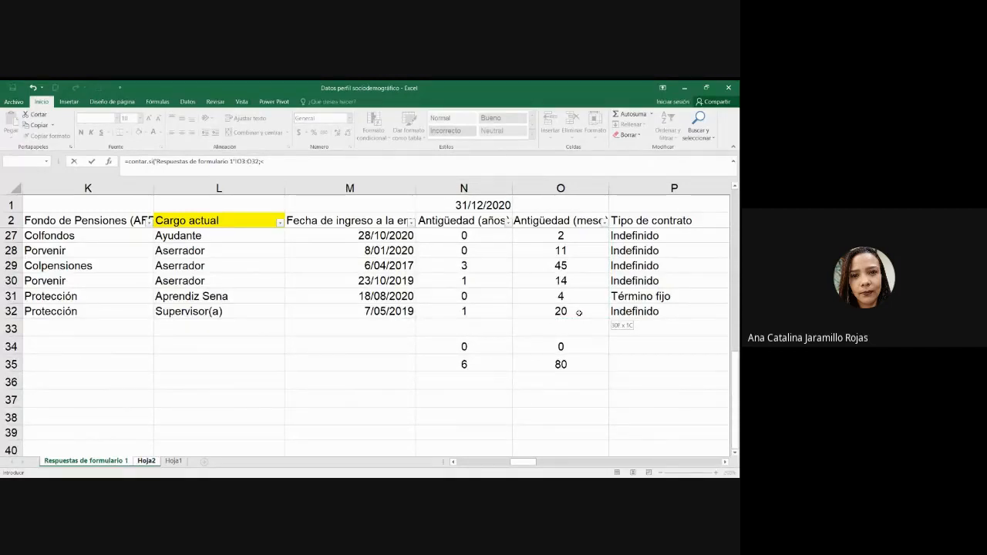
- Complete the R10 CONTAR.SI formula with the quoted criterion "<=6"
text(<=6))
key(Return)
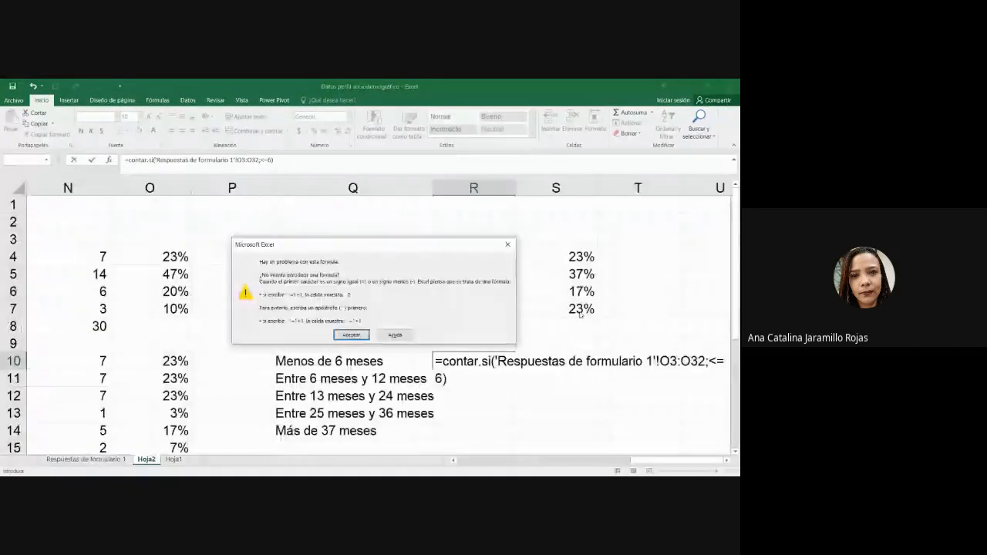
key(Return)
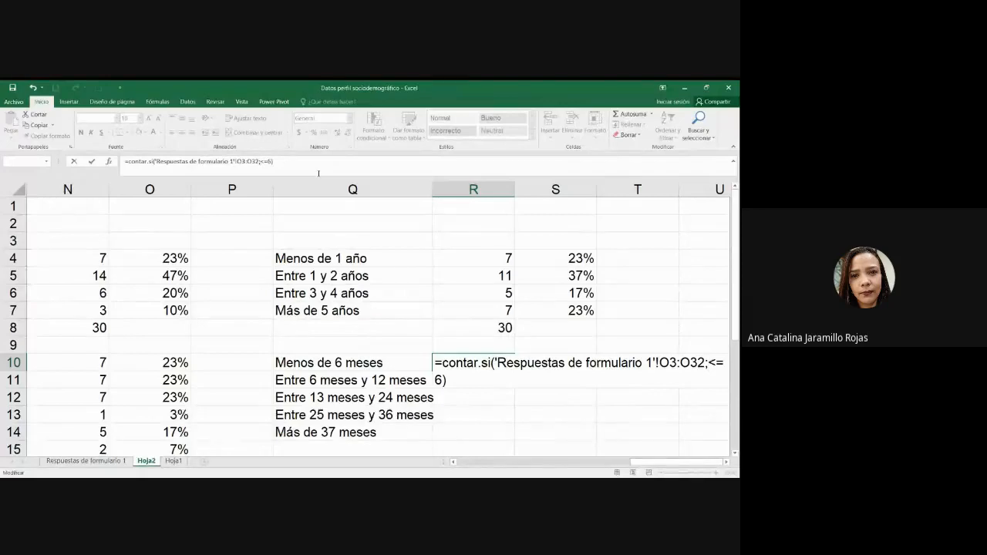
text("<=6")
key(Return)
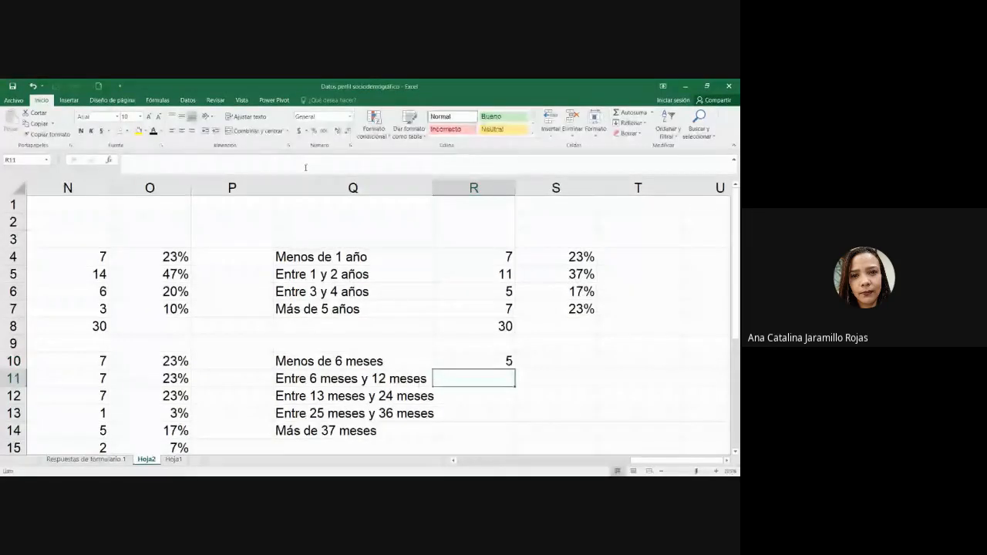
key(Up)
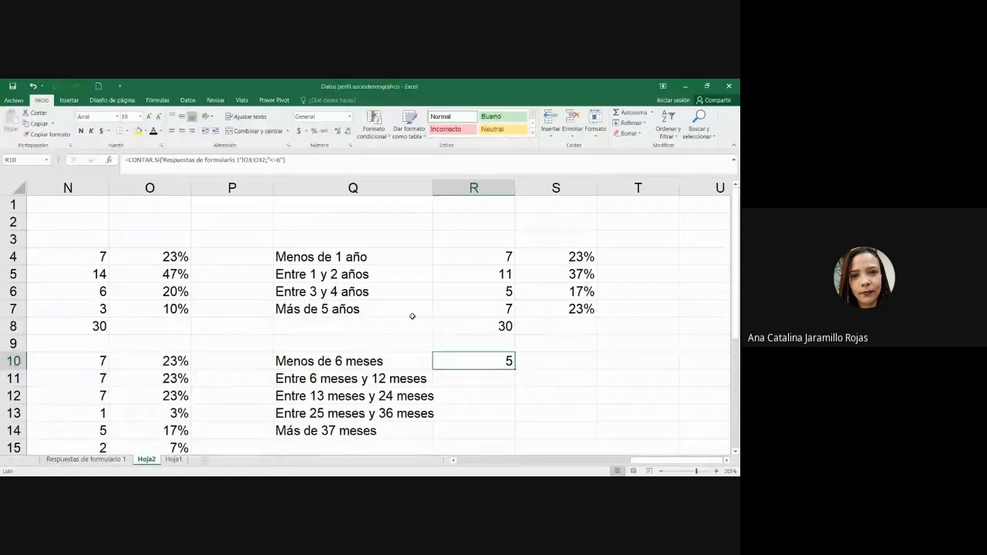
key(Down)
key(Up)
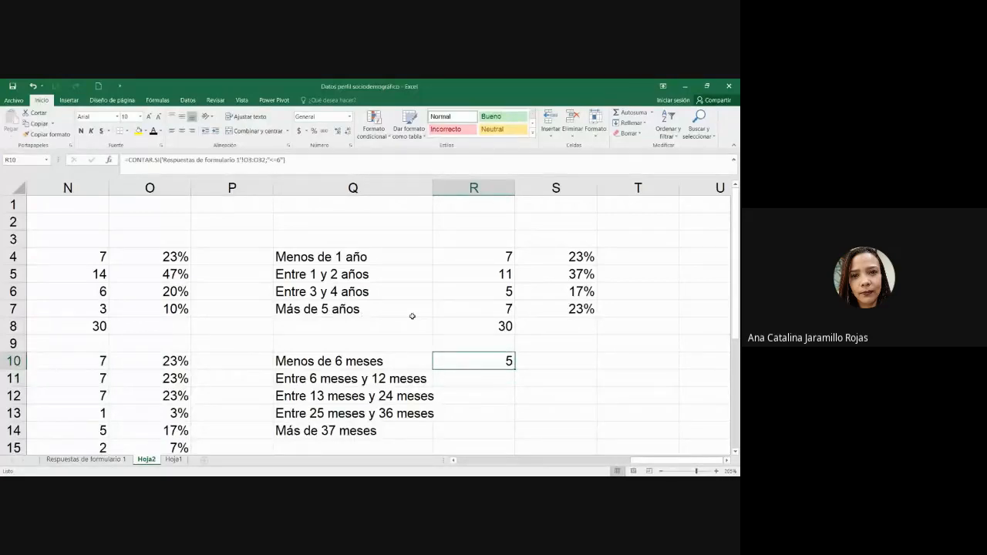
- Start a CONTAR.SI.CONJUNTO formula in R11 with the Respuestas de formulario 1 range O3:O32 and the criterion ">6"
click(505, 384)
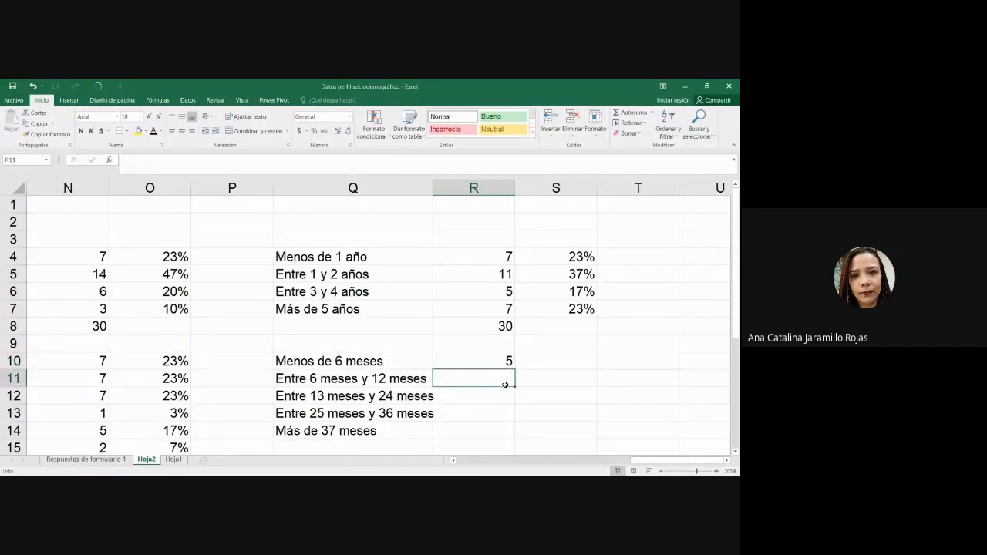
text(=contar.si)
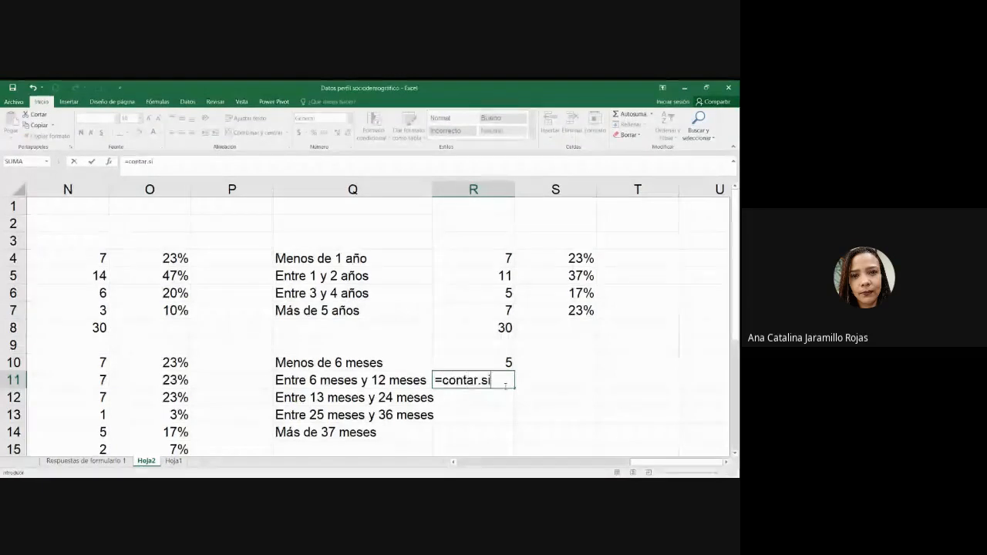
text(.conjunto()
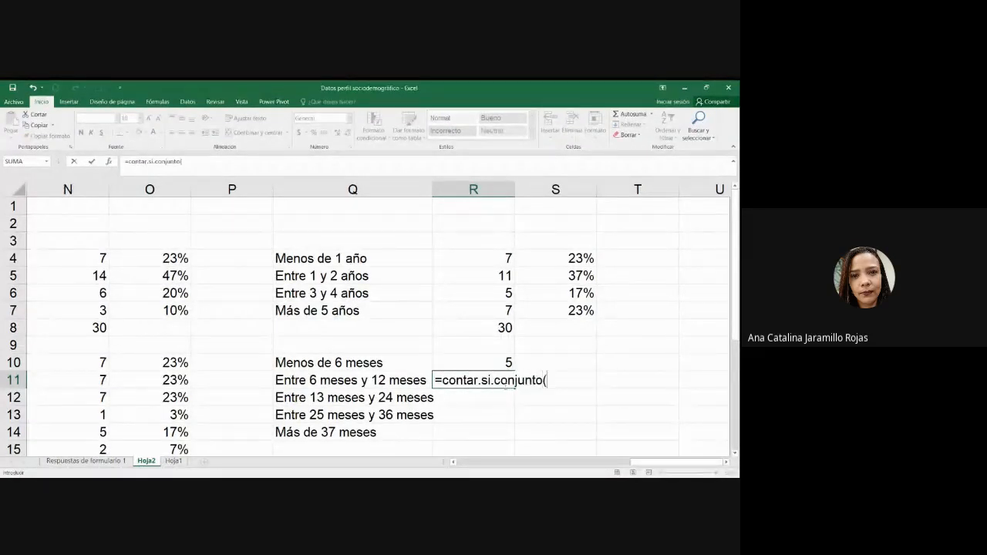
click(85, 461)
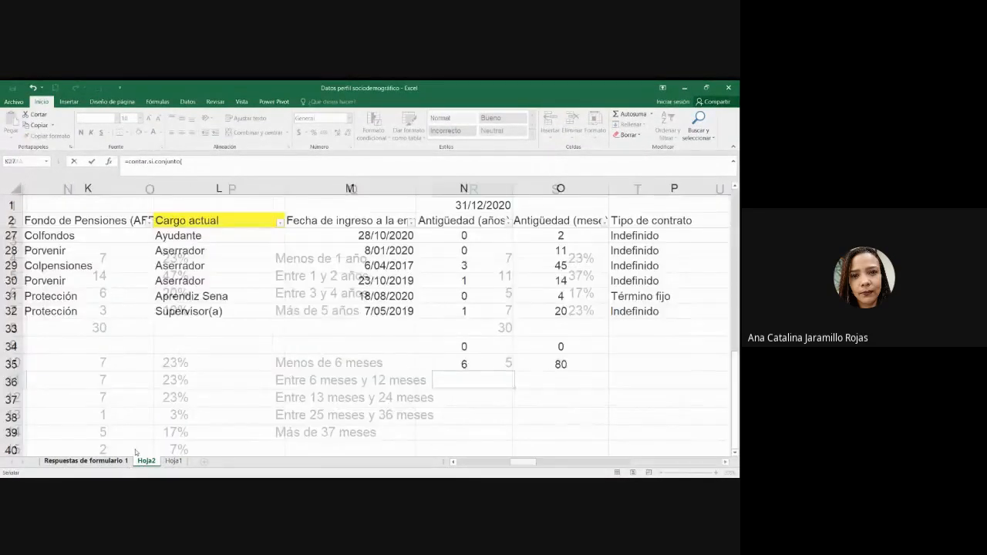
click(560, 235)
scroll(566, 308, down, 9)
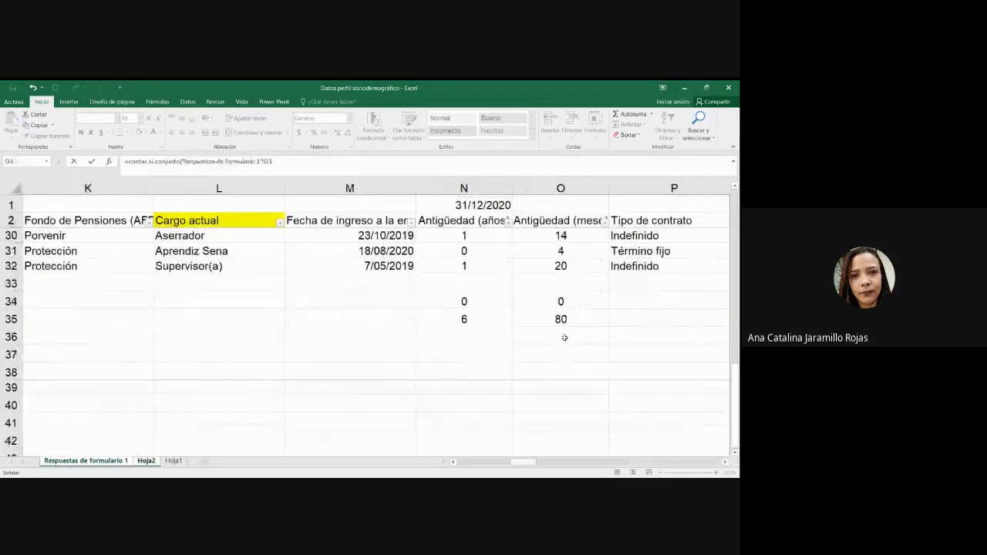
scroll(568, 330, up, 2)
shift+click(573, 351)
text(;">)
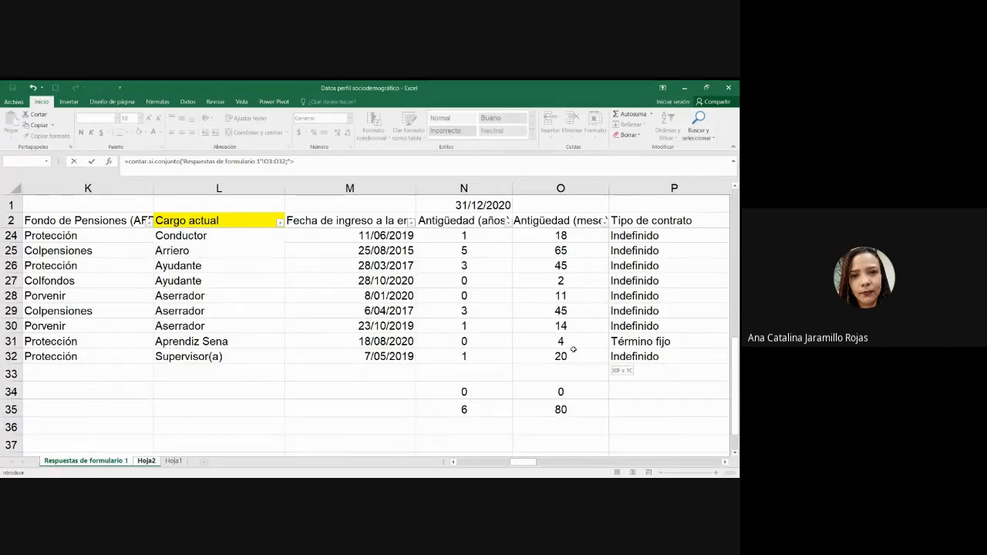
text(=)
text(")
text(;)
- Add O3:O32 as the second criteria range with the criterion "<=12" and complete the R11 formula
scroll(573, 349, up, 7)
click(560, 235)
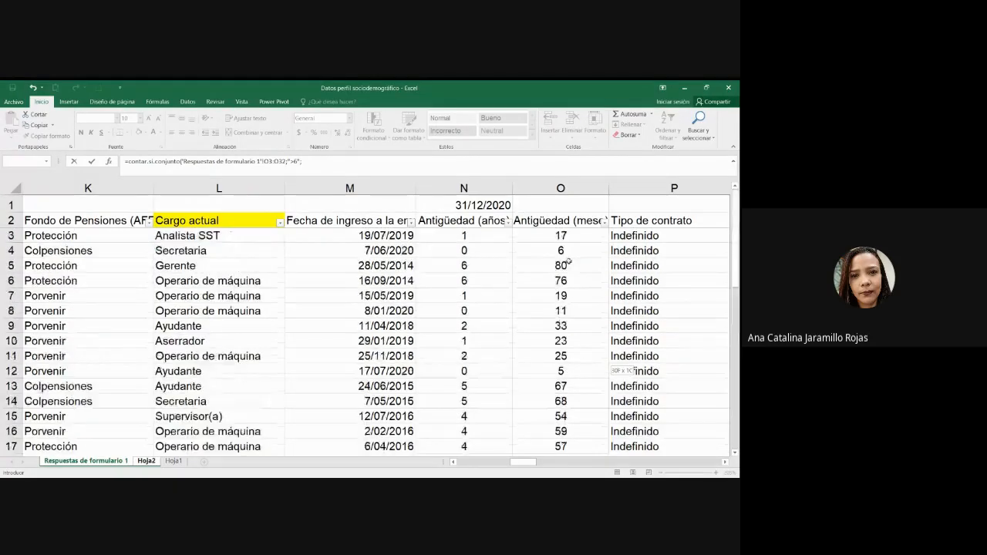
scroll(552, 386, down, 4)
scroll(552, 385, down, 4)
drag(552, 386, 553, 311)
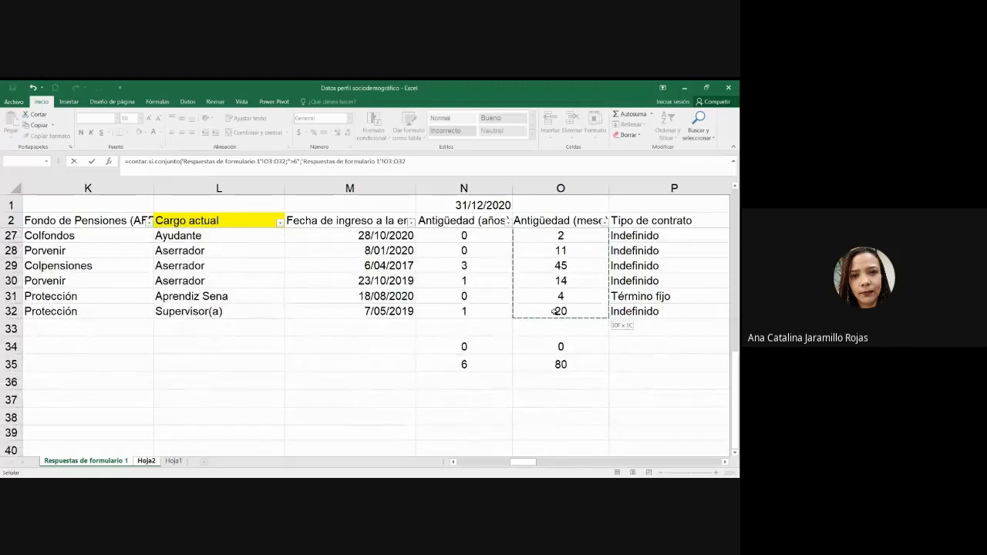
text(;)
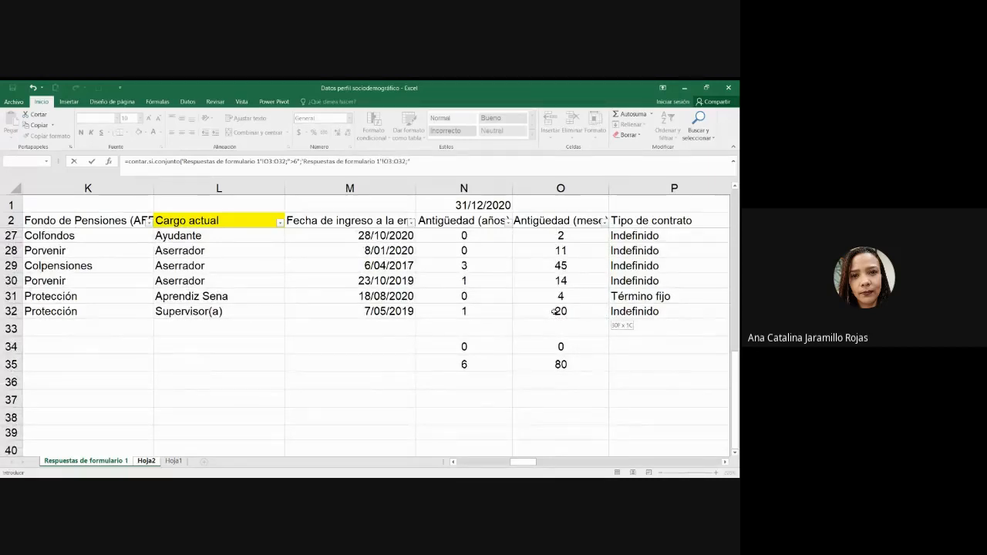
text("<=12))
key(Return)
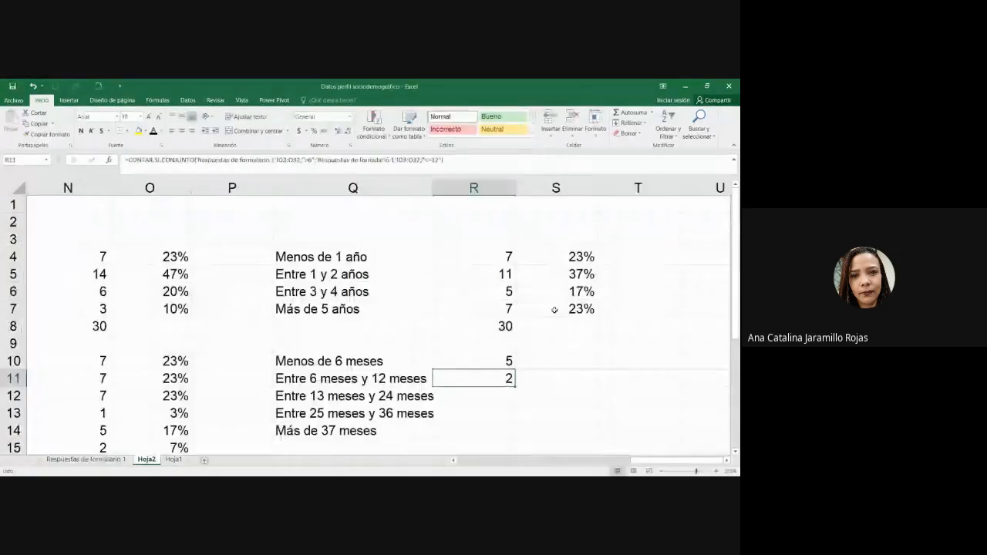
- Change the criterion of the "Menos de 6 meses" count in R10 to "<6"
key(Up)
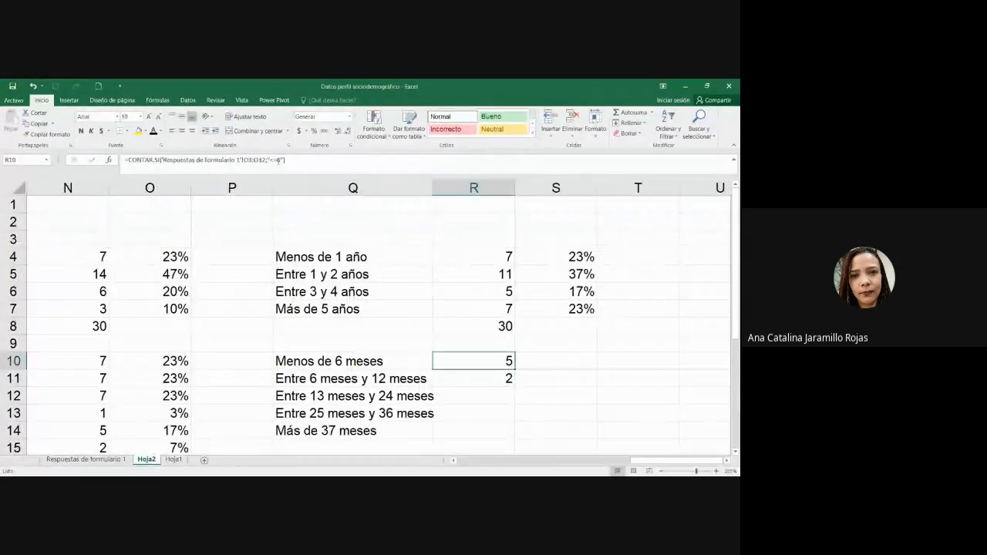
key(F2)
key(Return)
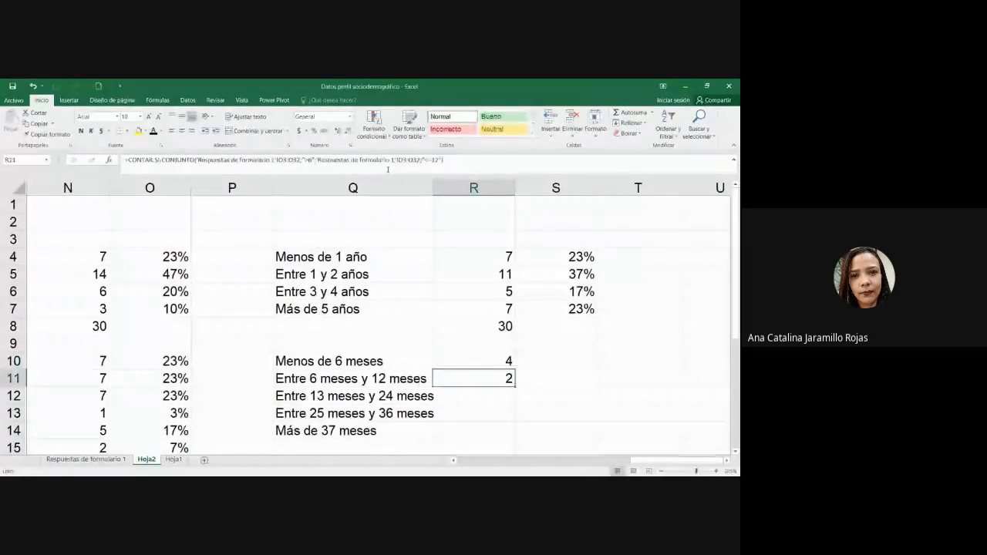
- Review the criteria in the R10 and R11 counting formulas
key(Up)
key(Left)
click(478, 380)
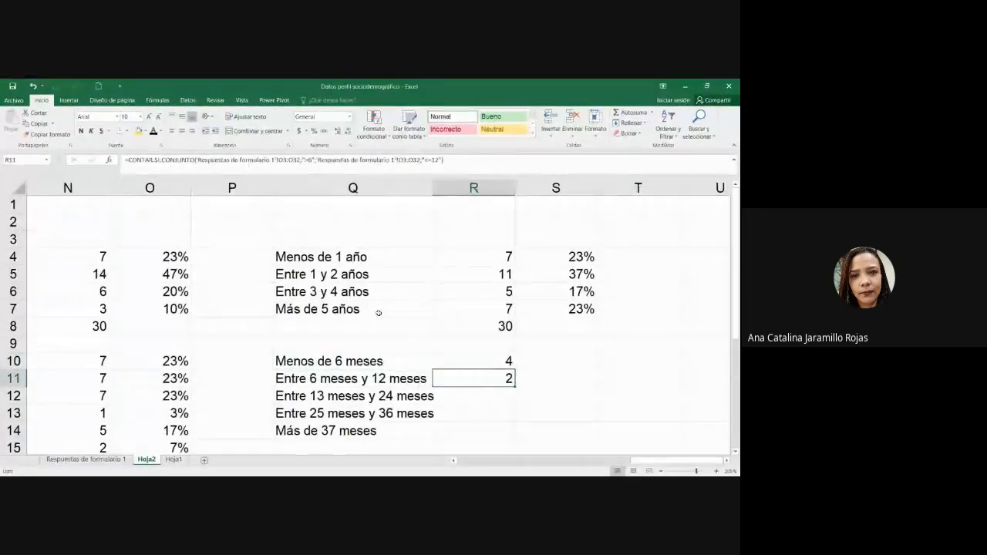
click(483, 364)
click(496, 390)
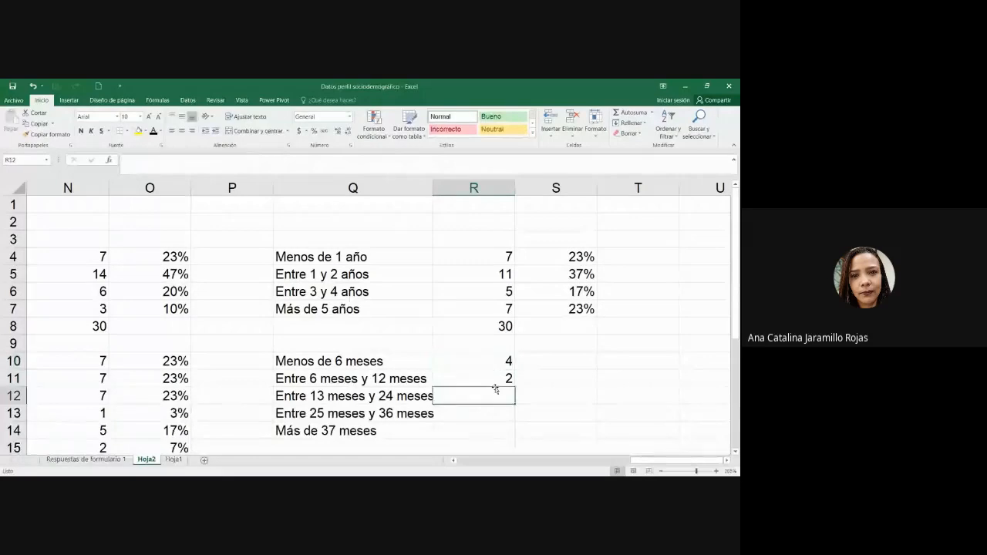
click(502, 375)
click(468, 159)
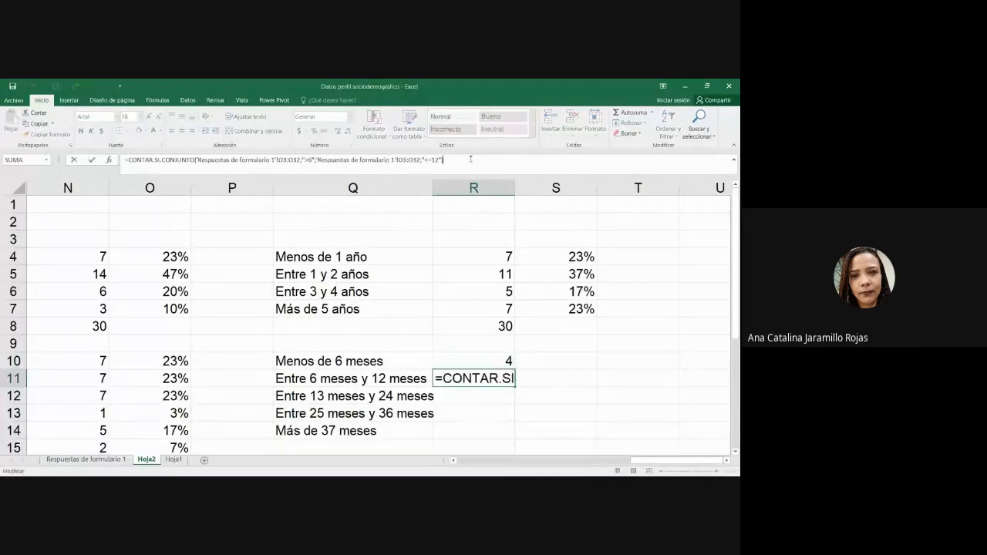
key(Return)
key(Up)
key(Up)
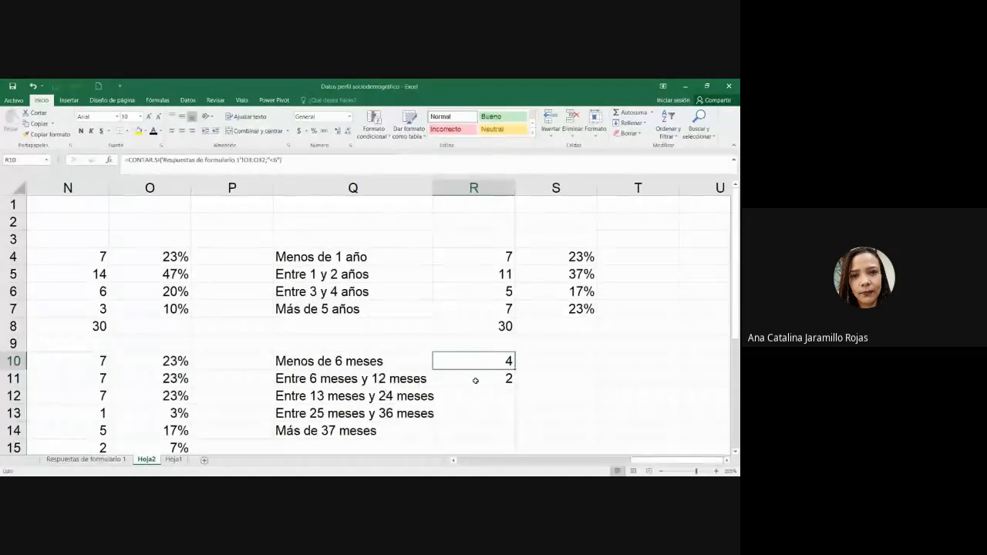
- Check the combined count of R10:R11 and compare the R11 formula with its range label in Q11
drag(450, 359, 438, 377)
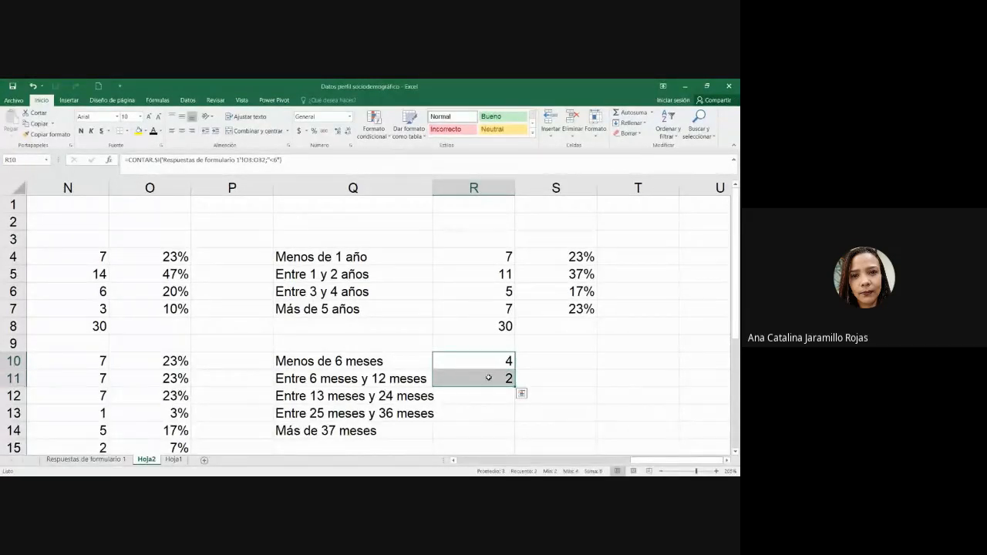
click(587, 383)
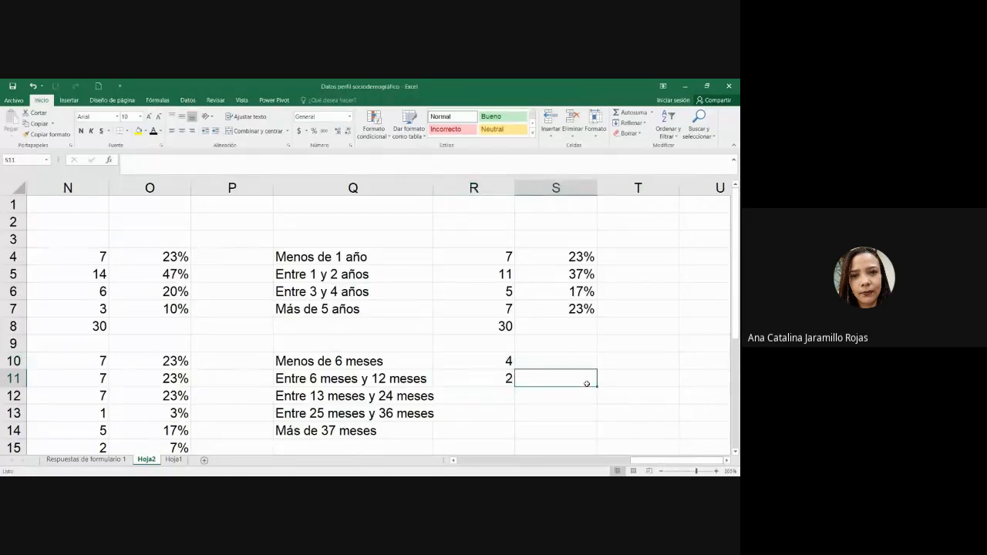
drag(381, 361, 491, 370)
click(497, 378)
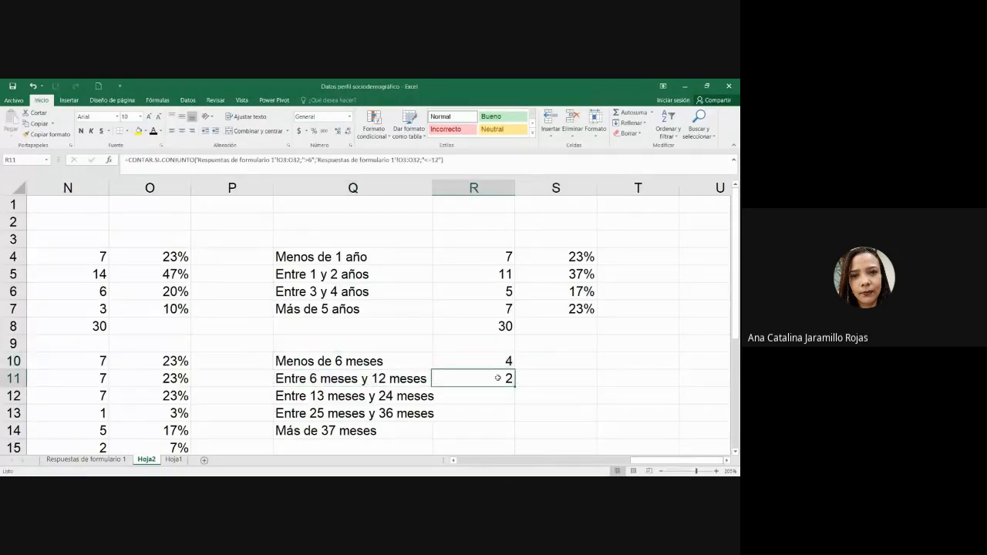
click(423, 379)
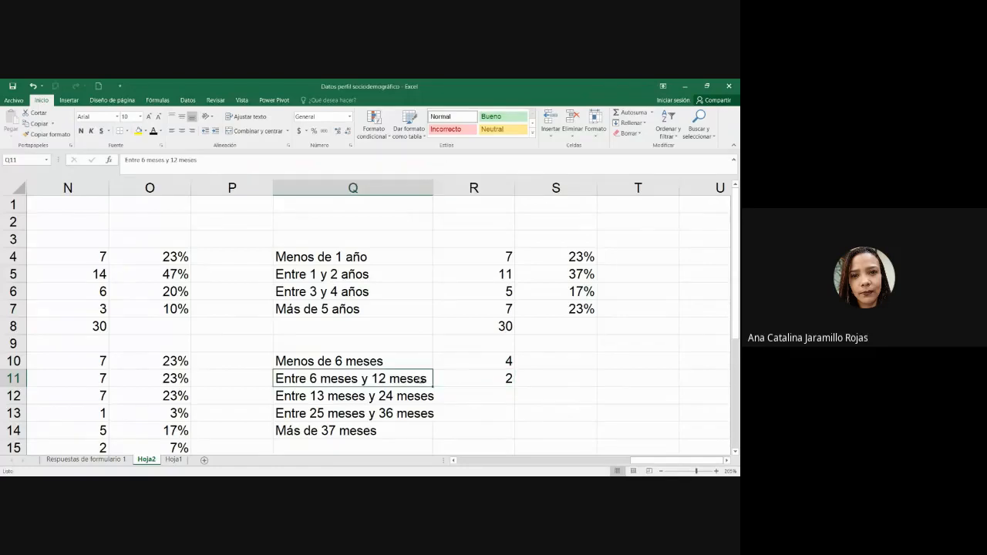
click(508, 379)
click(375, 383)
click(471, 384)
click(381, 386)
click(493, 381)
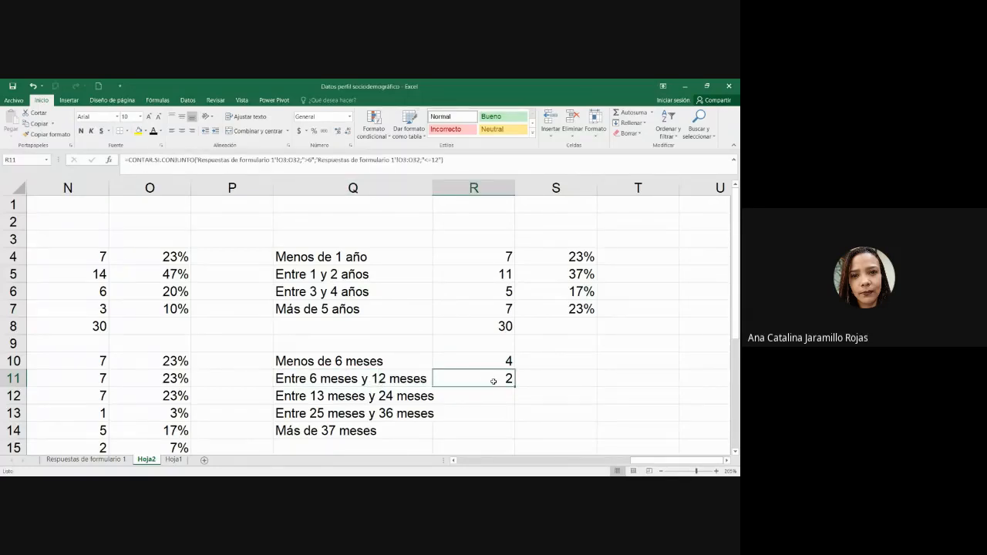
drag(516, 383, 513, 407)
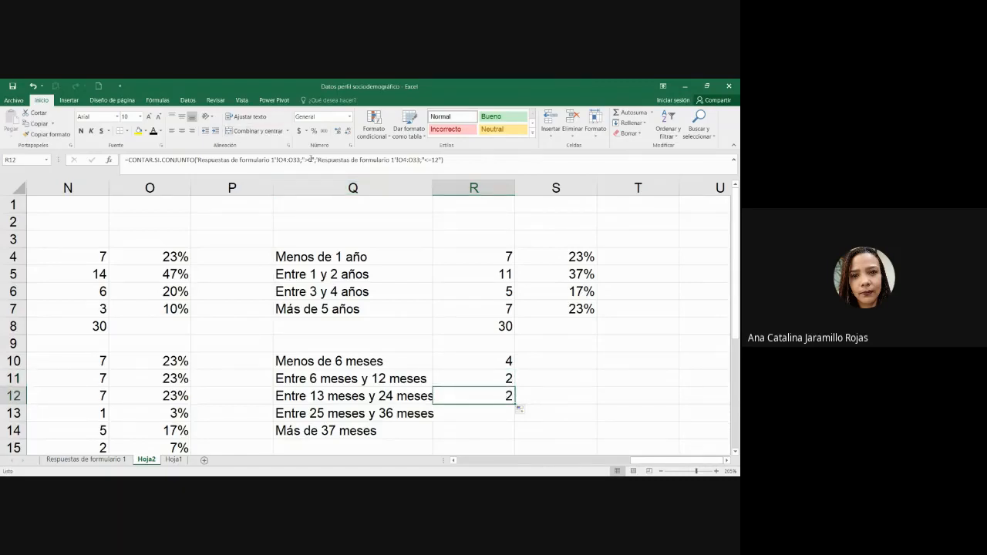
double_click(493, 396)
click(307, 160)
key(BackSpace)
text(13)
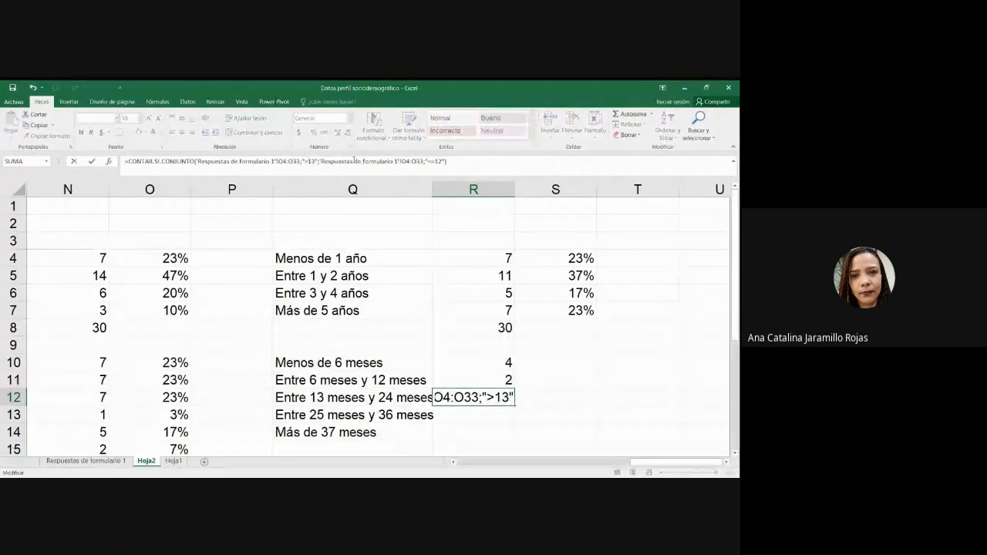
text(24)
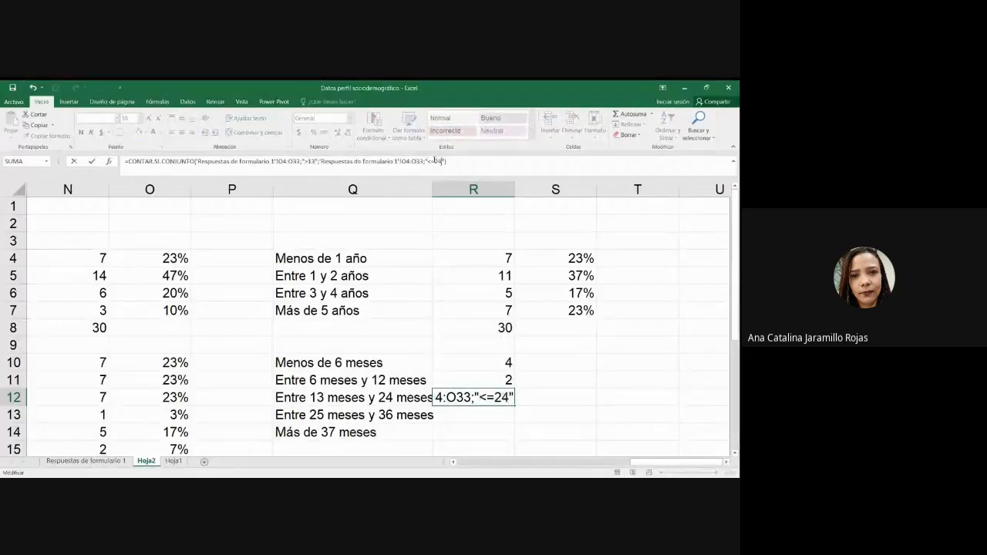
key(Return)
click(511, 399)
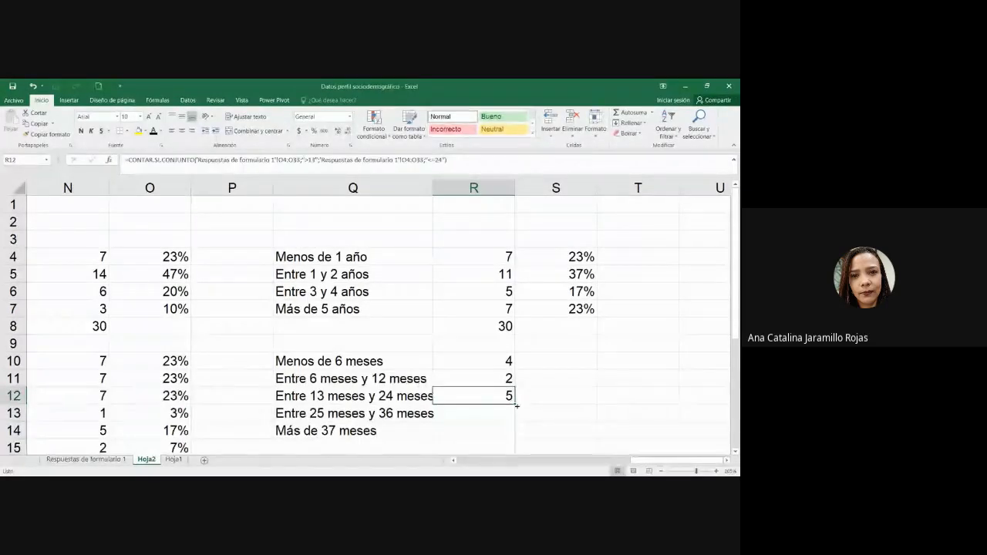
drag(516, 405, 516, 422)
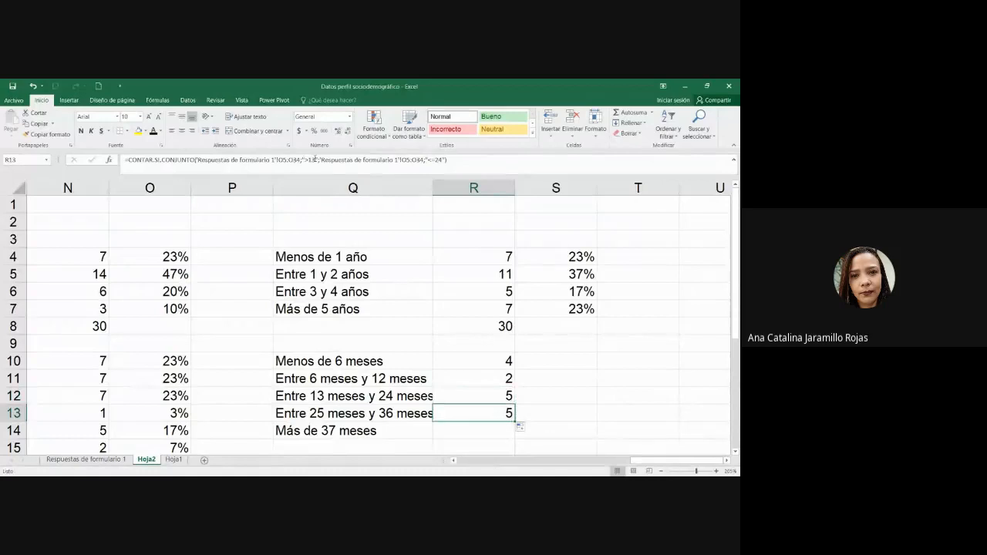
double_click(313, 160)
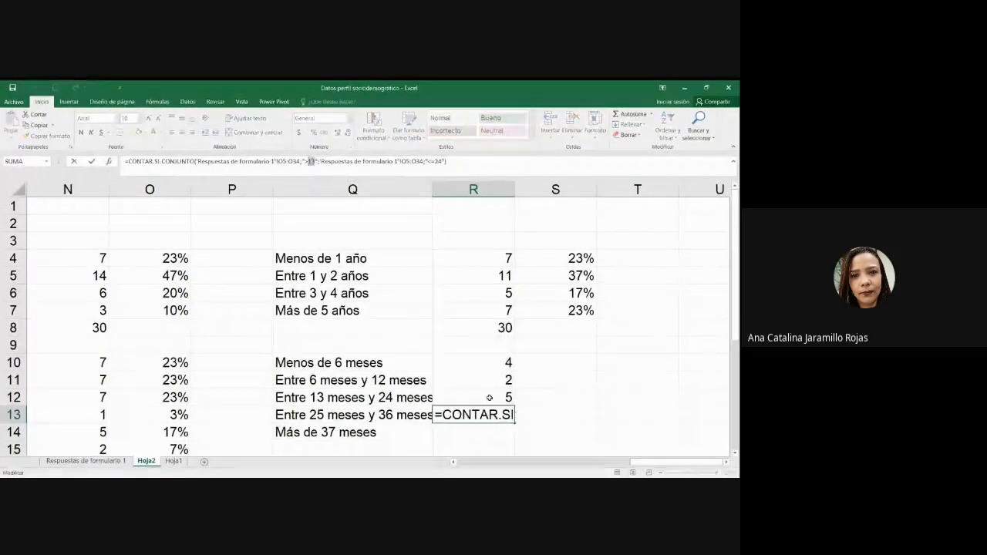
drag(489, 394, 492, 413)
key(Delete)
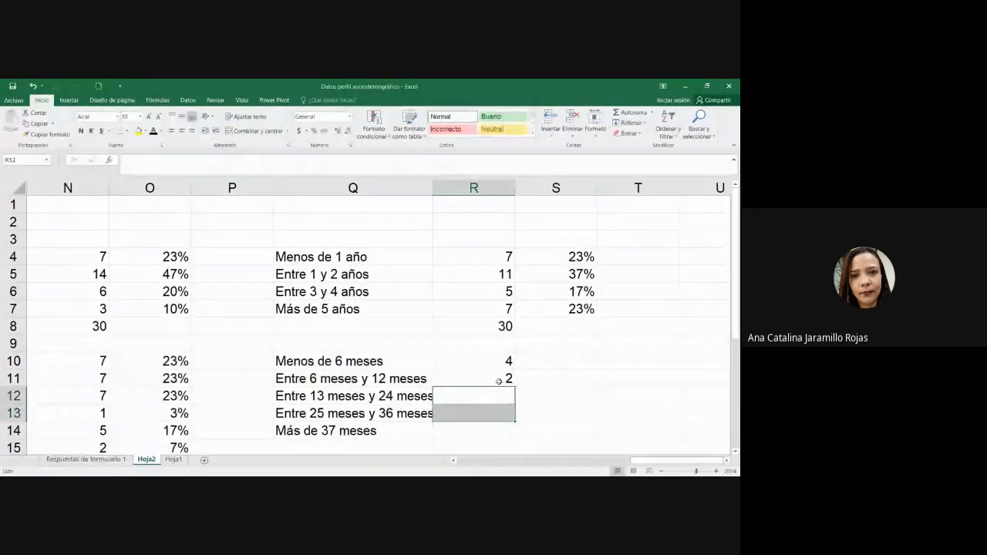
- Make both O3:O32 criteria ranges in the R11 counting formula absolute as $O$3:$O$32
click(499, 381)
click(282, 163)
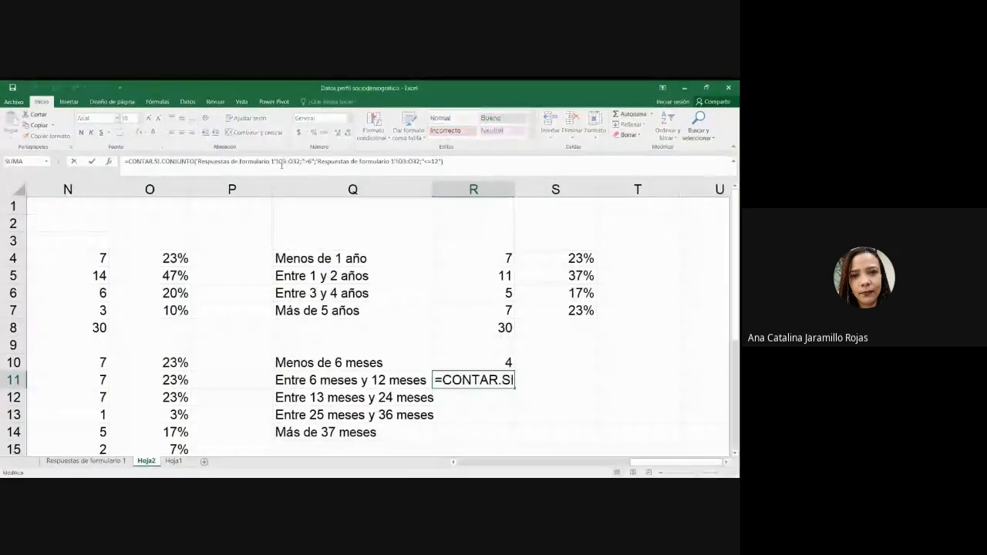
key(F4)
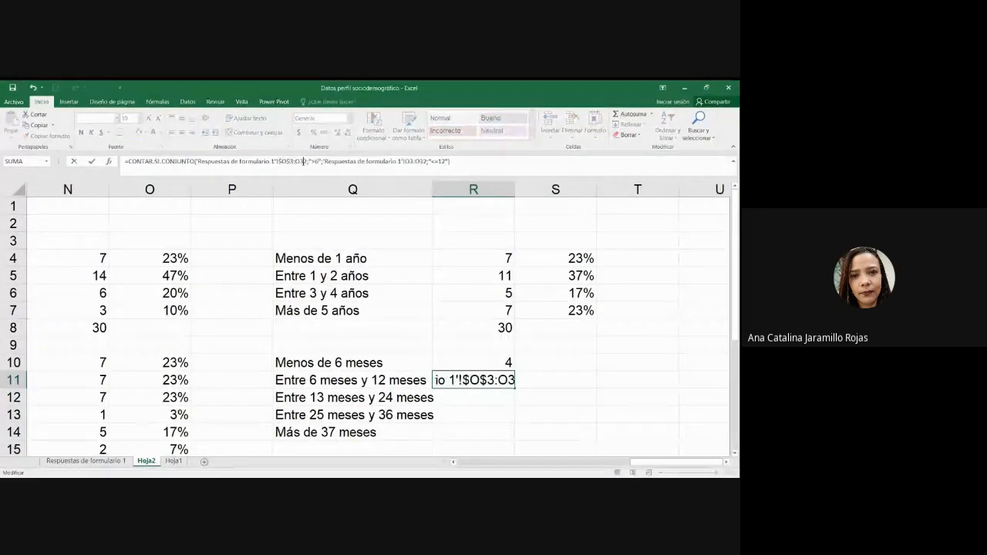
click(305, 162)
key(F4)
click(416, 162)
key(F4)
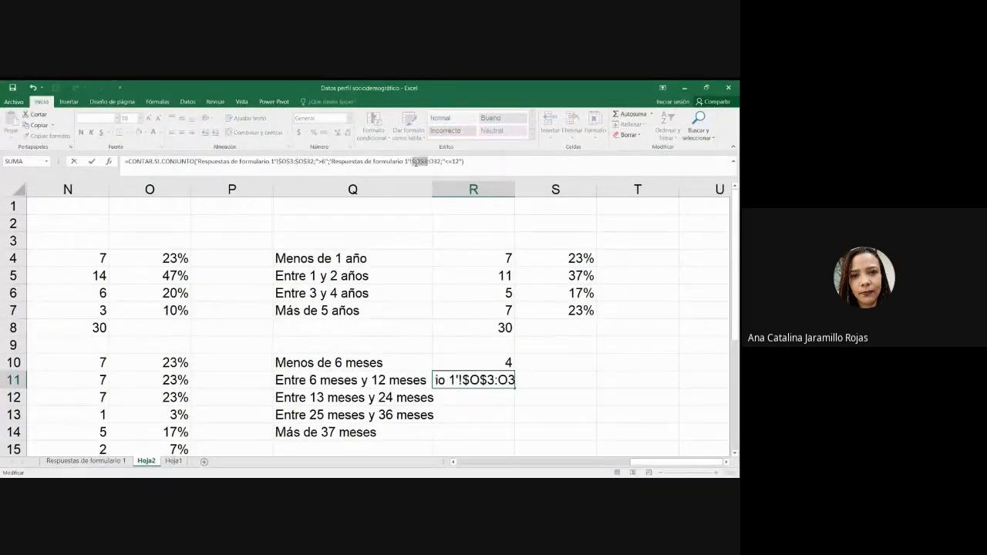
click(438, 162)
key(F4)
key(Return)
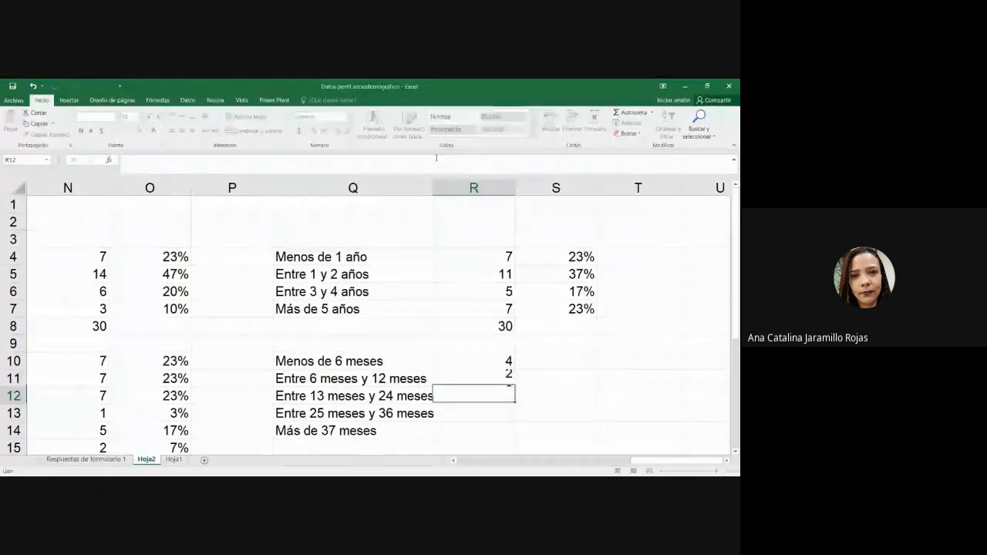
- Copy the R11 formula into R12 and change its criteria to ">13" and "<=24" for the 13 to 24 months range
click(511, 378)
mouse_move(515, 387)
mouse_down()
mouse_move(520, 405)
mouse_move(507, 395)
mouse_up()
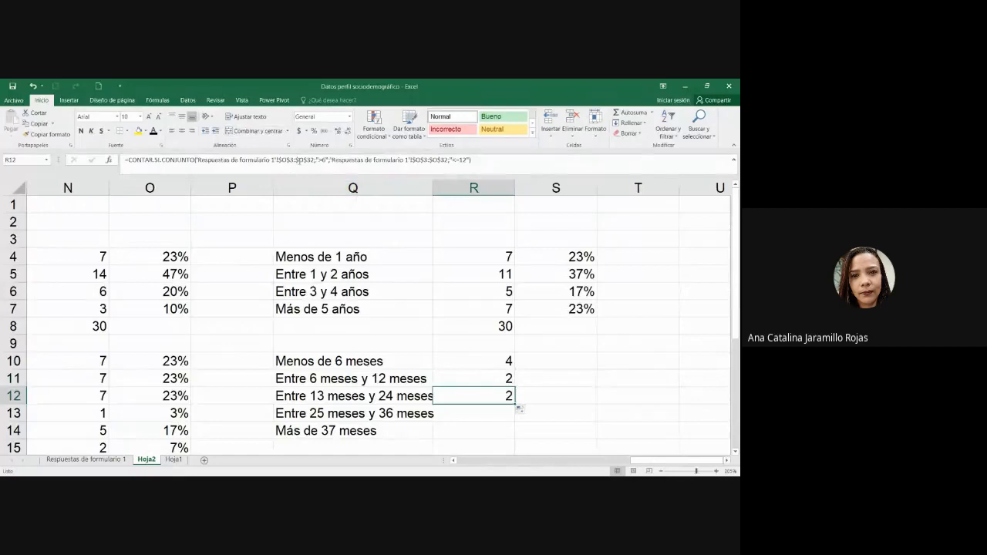
click(321, 161)
key(BackSpace)
text(1)
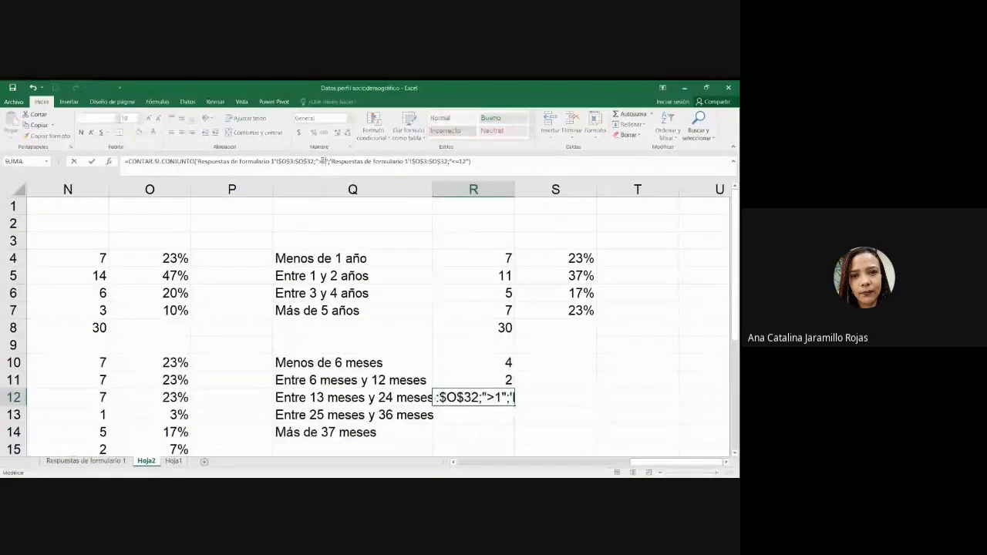
text(3)
double_click(466, 160)
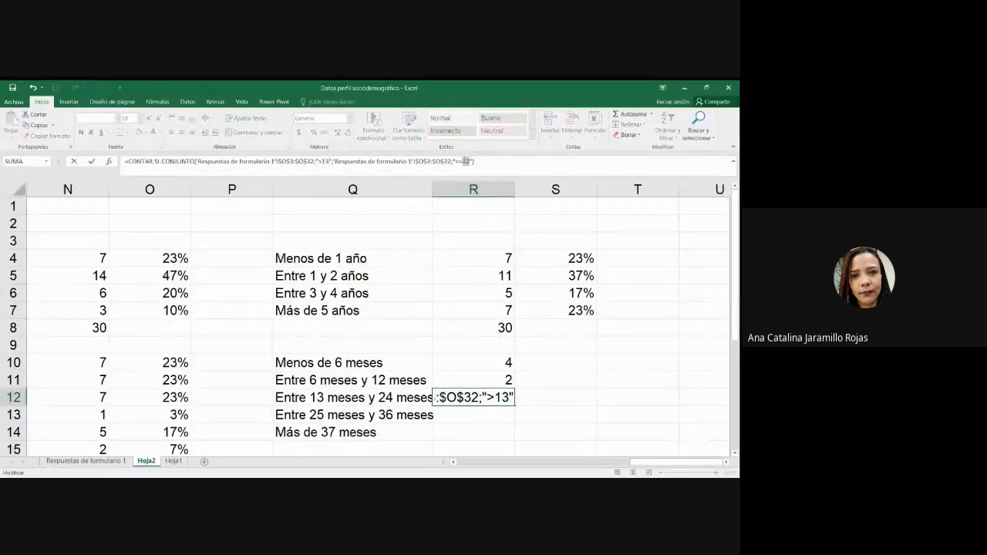
text(24)
key(Return)
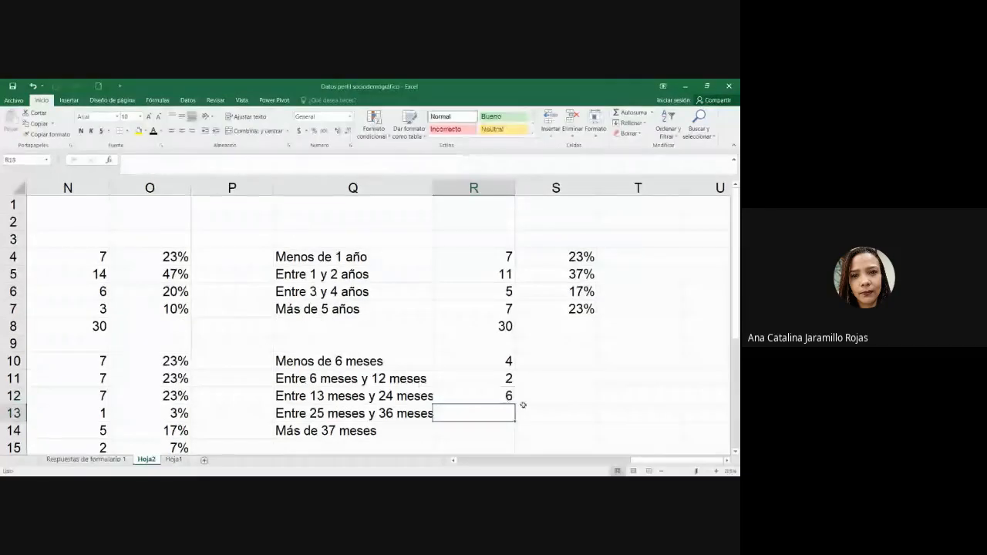
- Copy the R12 formula into R13 and change its criteria to ">25" and "<=36" for the 25 to 36 months range
key(Up)
drag(517, 402, 518, 421)
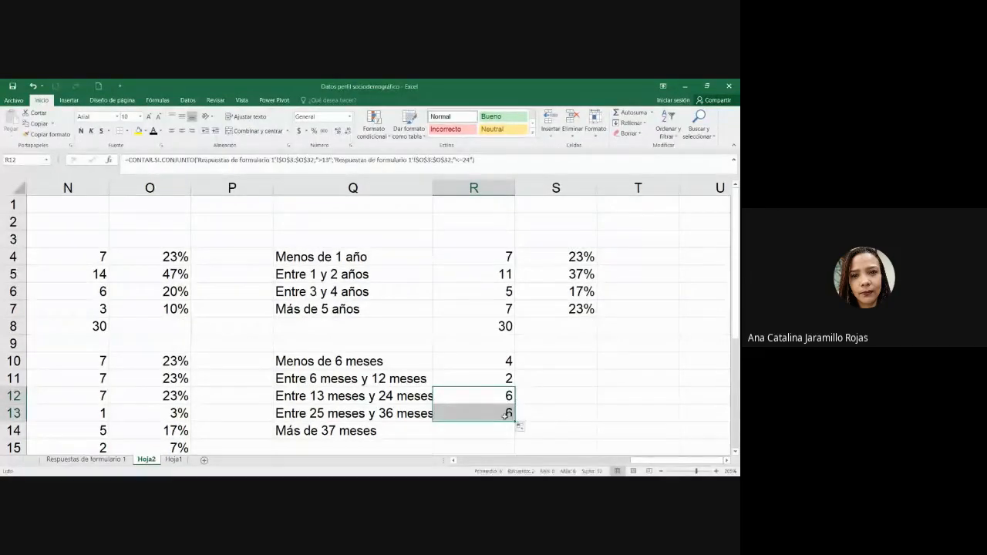
click(473, 413)
double_click(328, 160)
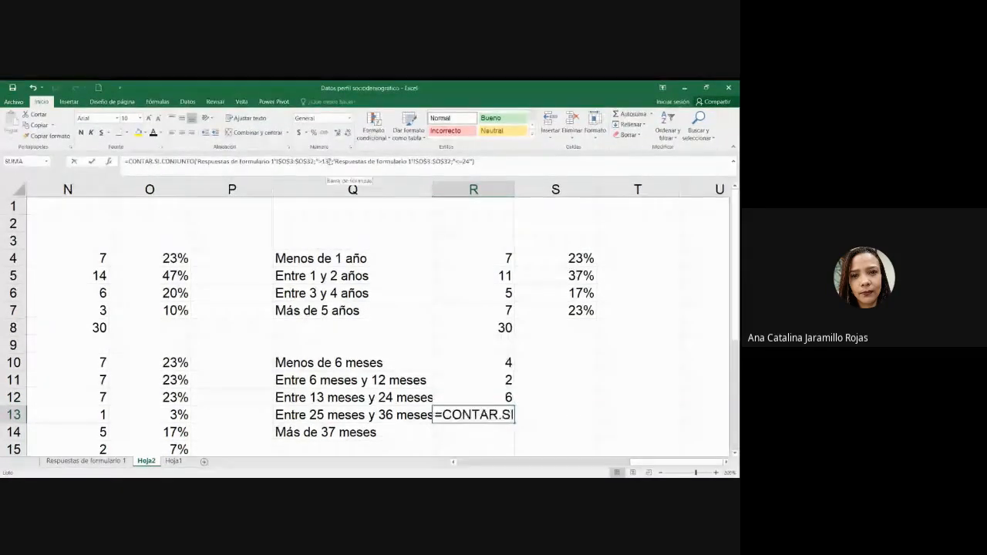
text(25)
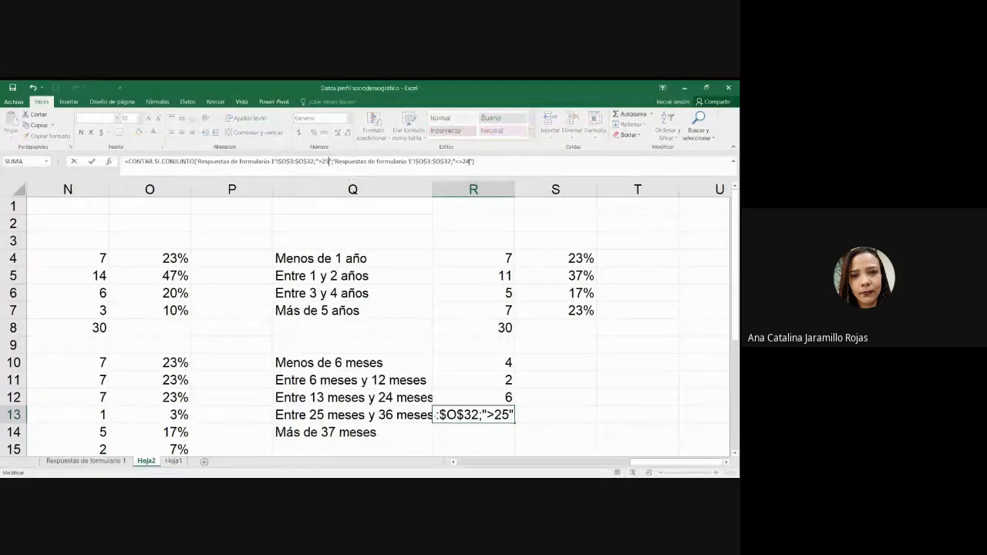
text(36)
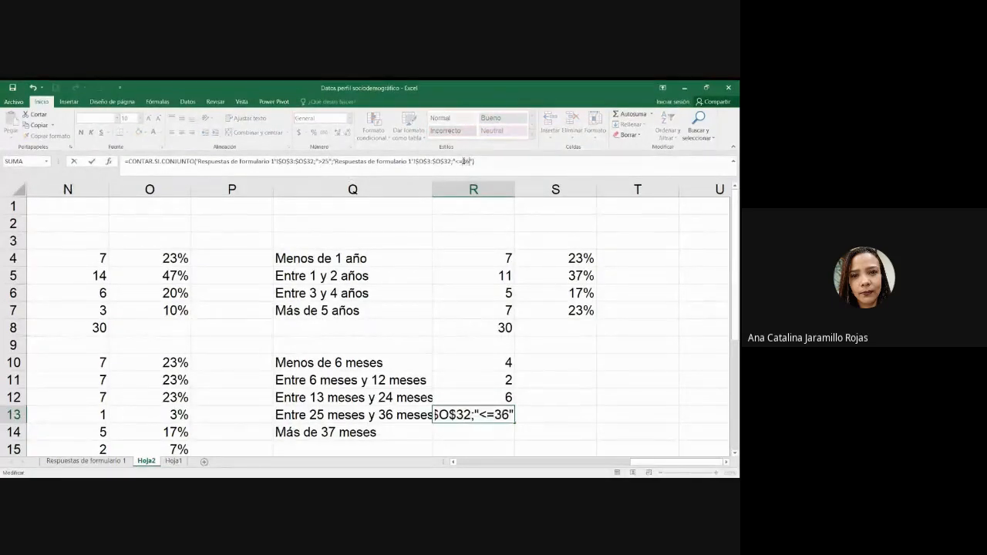
key(Return)
click(510, 416)
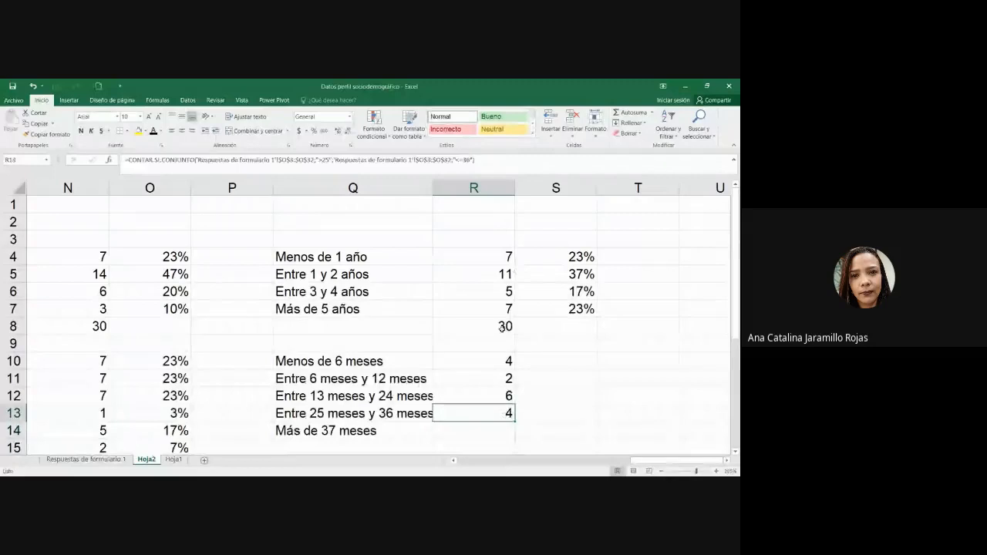
click(501, 328)
click(478, 309)
click(350, 157)
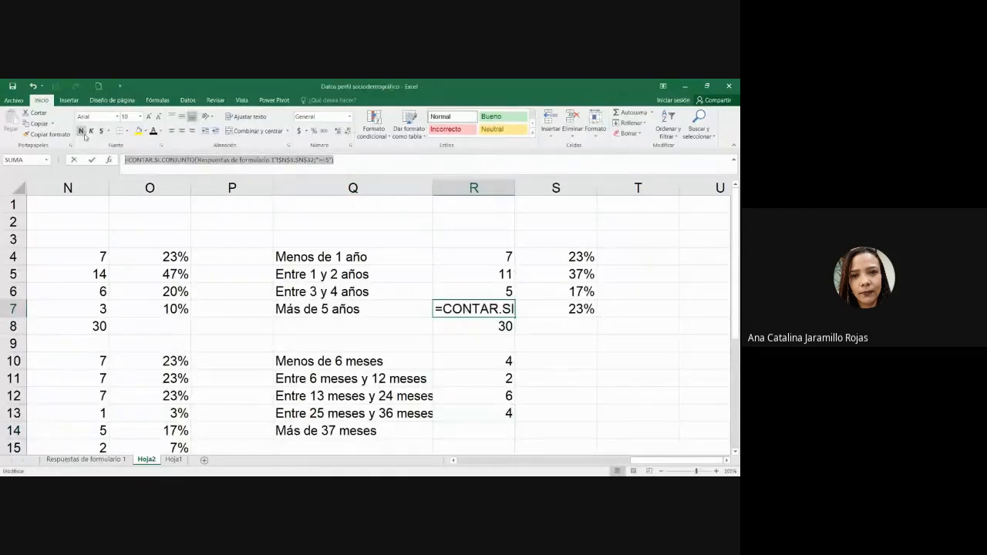
- Copy the opening part of the R13 formula, through its first criterion, into R14 for "Más de 37 meses"
click(476, 417)
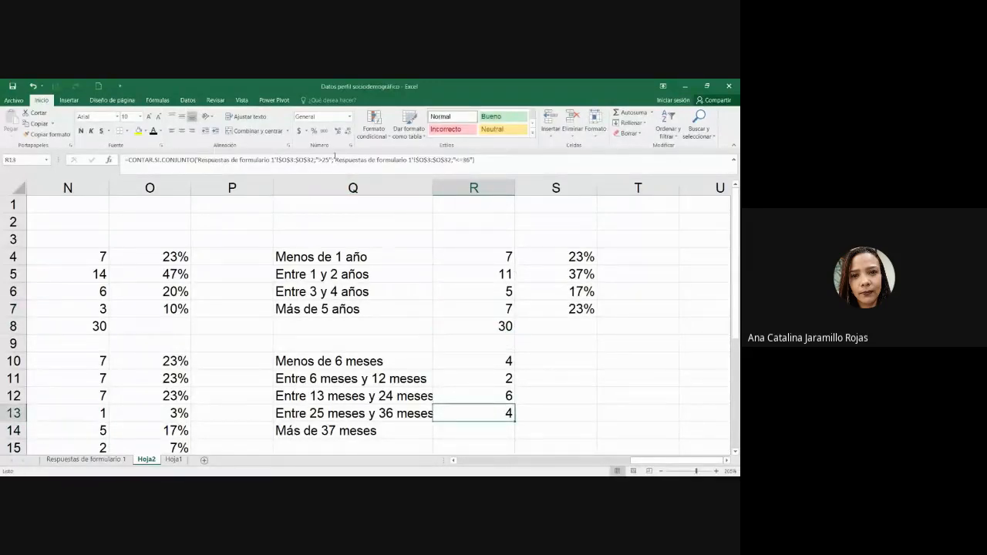
click(335, 157)
key(Return)
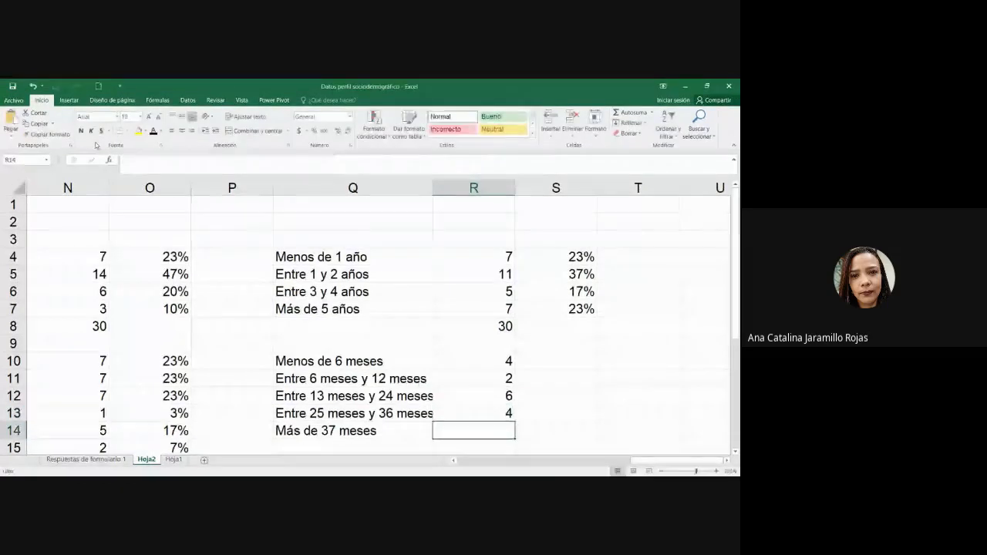
click(335, 160)
text(=CONTAR.SI.CONJUNTO('Respuestas de formulario 1'!$O$3:$O$32;">25";)
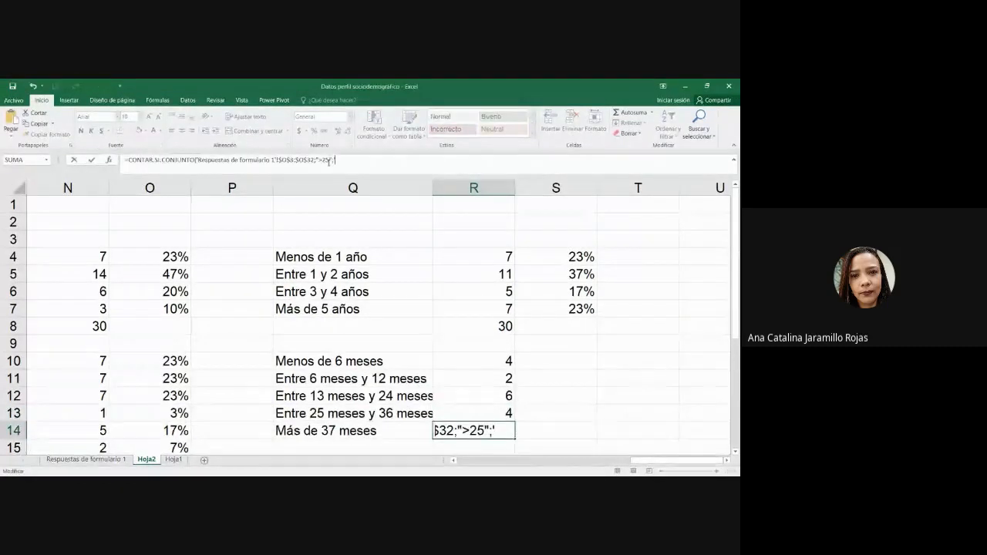
- Change the R14 criterion to ">37", remove the leftover separator characters, and close the single-criterion formula
text(37)
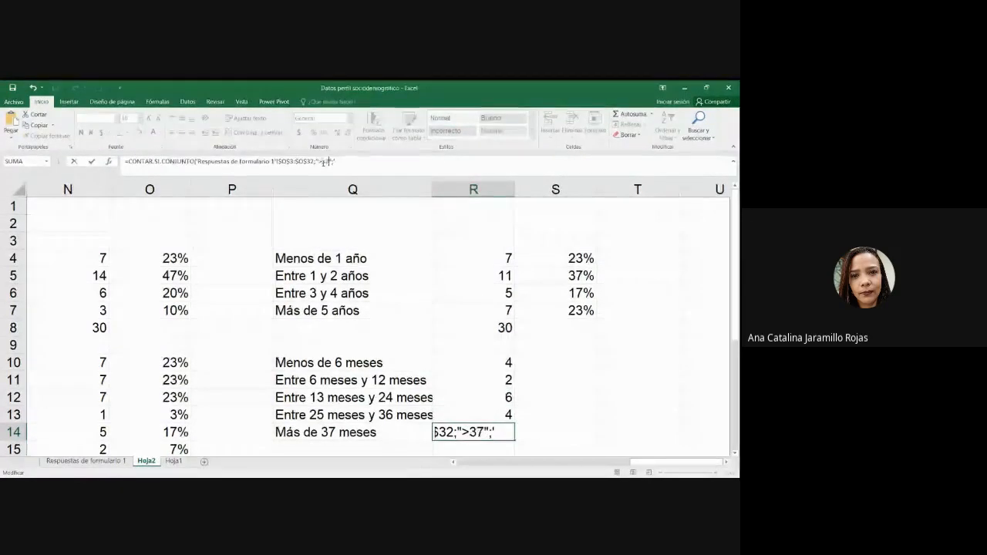
text())
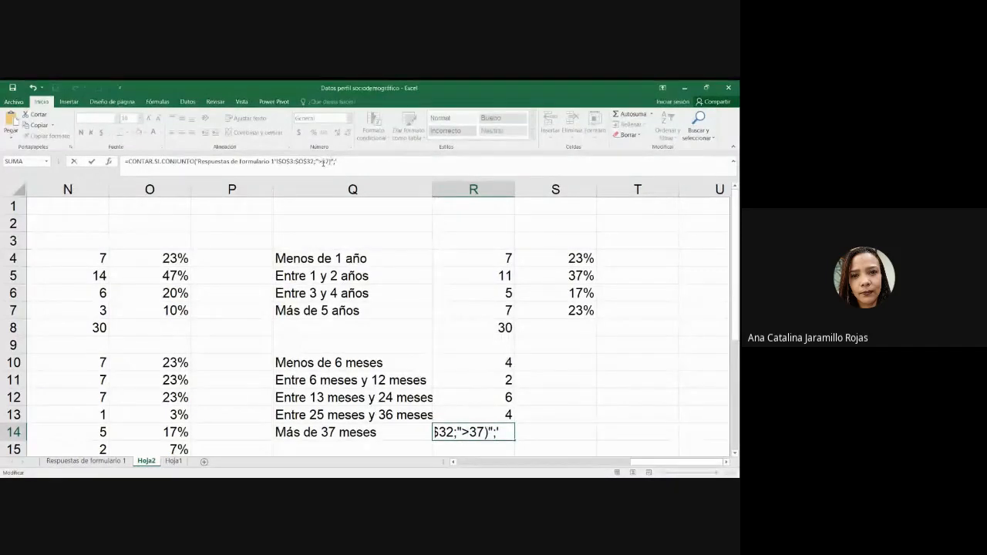
key(Delete)
key(Delete)
key(Delete)
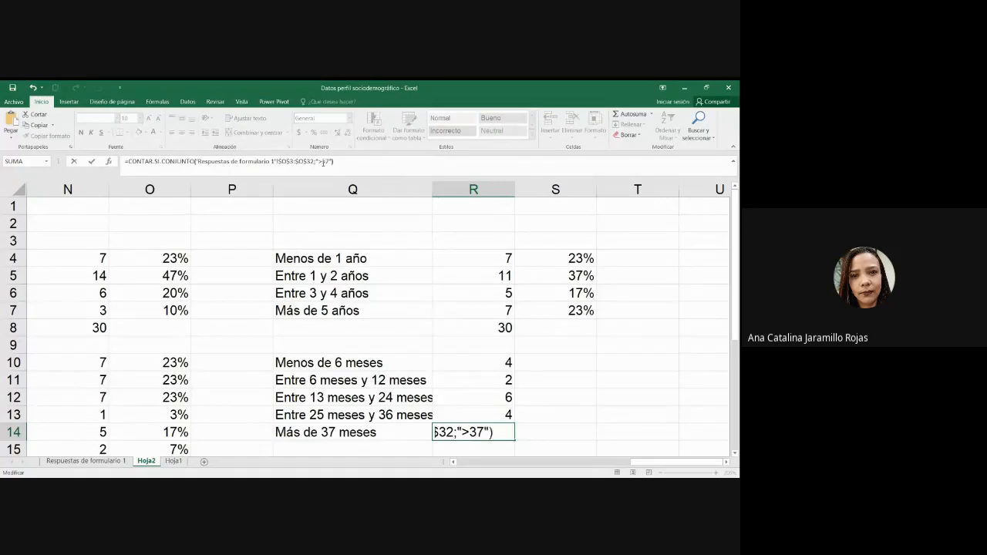
key(Return)
key(Up)
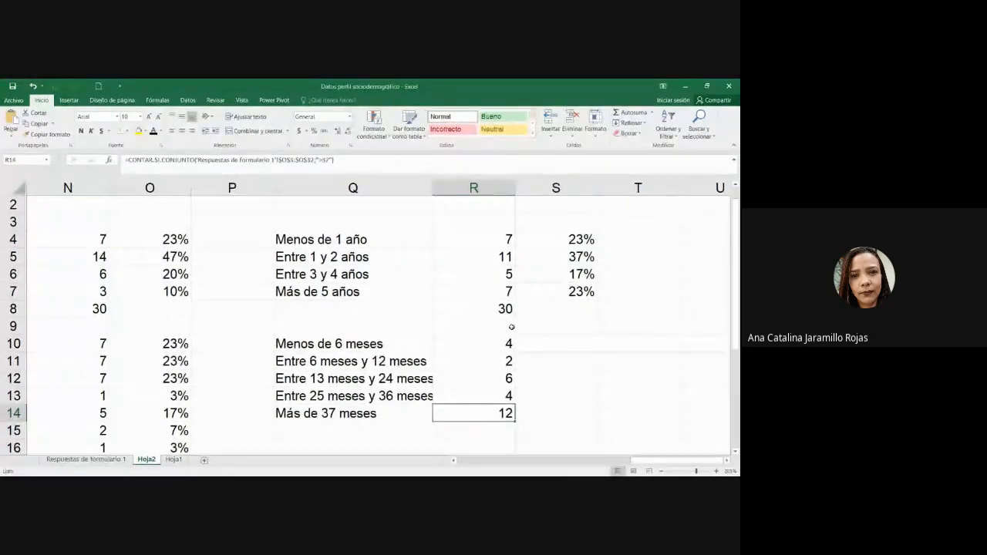
- Check the combined count of the month ranges in R10:R14 against the total in R8
drag(490, 343, 487, 395)
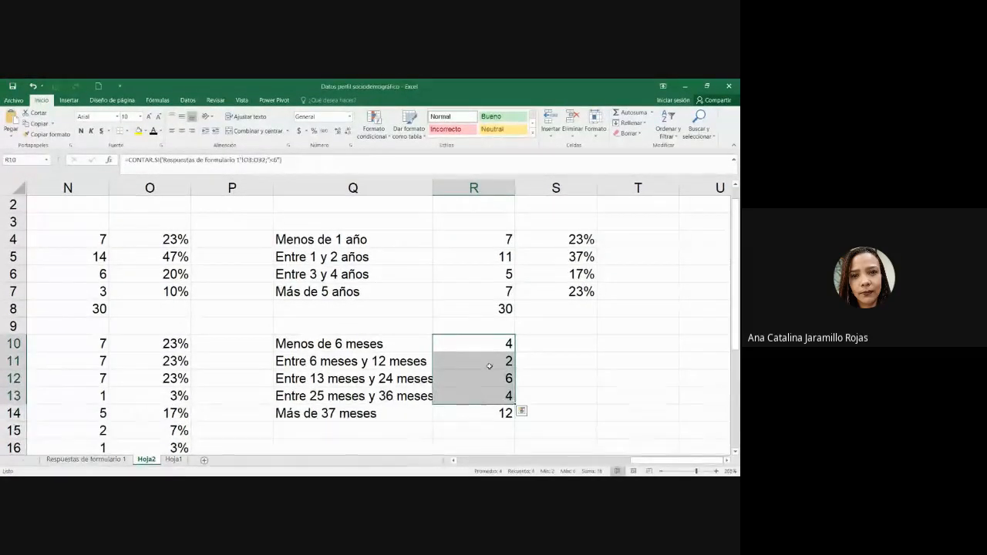
drag(488, 344, 499, 410)
click(590, 414)
scroll(590, 414, up, 1)
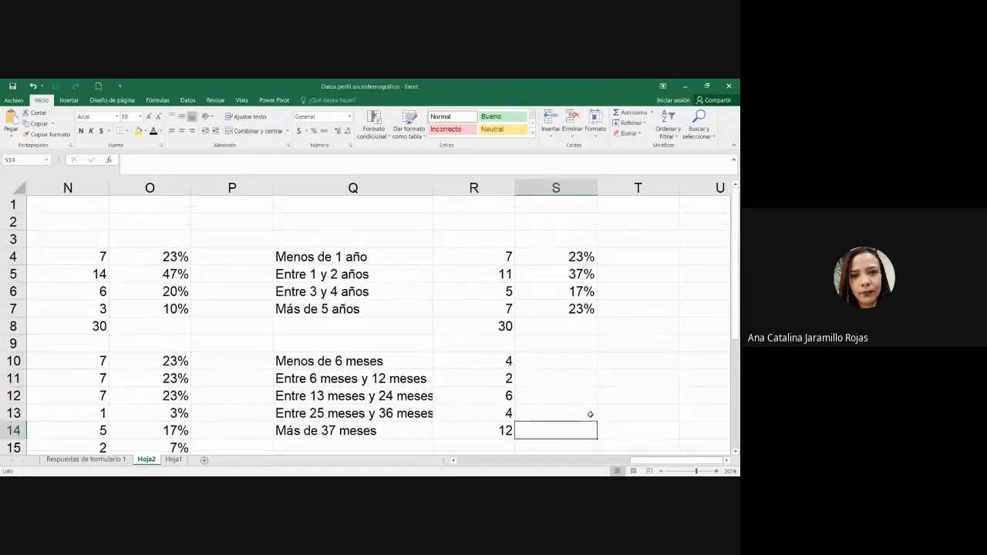
scroll(589, 414, down, 1)
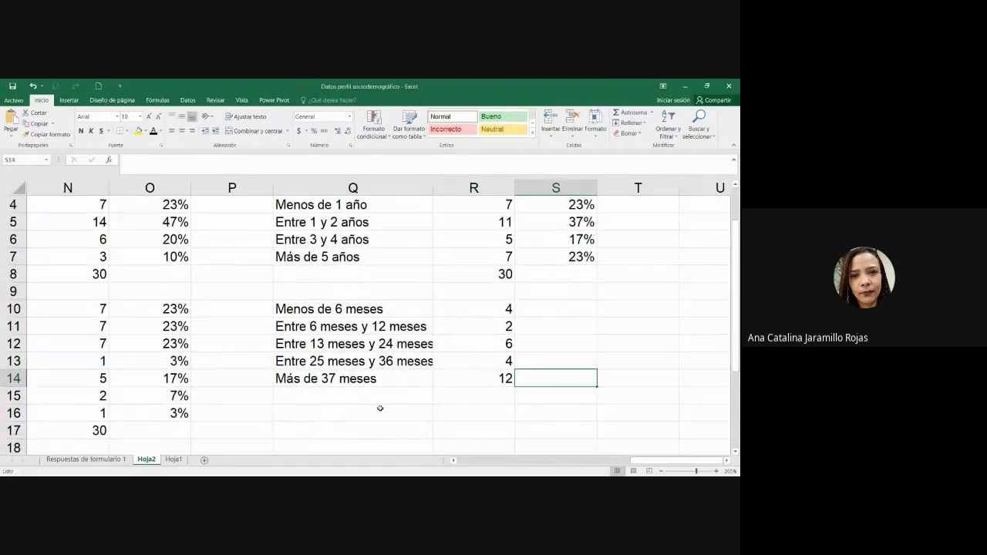
- Filter "Antigüedad (meses)" on the Respuestas de formulario 1 sheet to inspect workers with 0 months, and clear the filter
key(ctrl+Page_Up)
scroll(493, 324, up, 5)
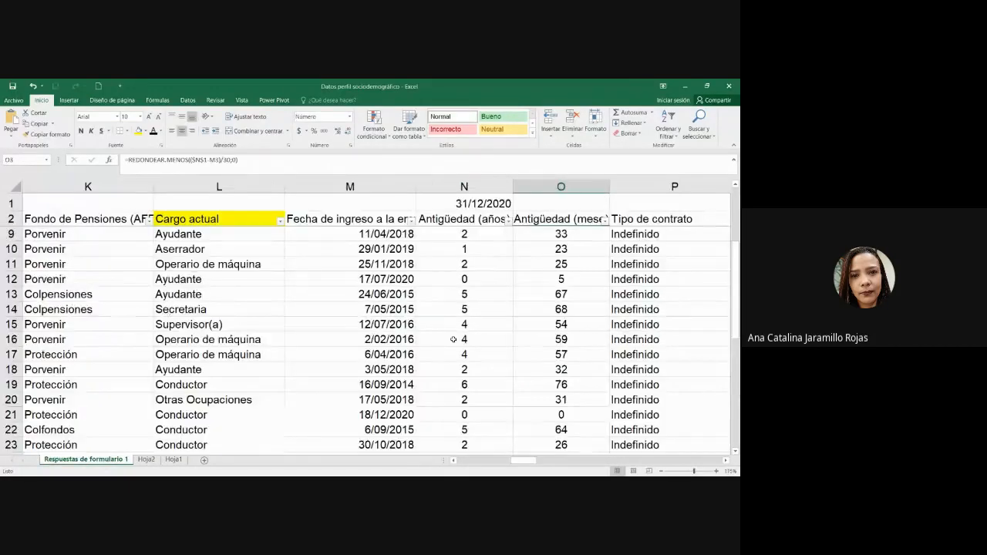
click(604, 220)
click(525, 317)
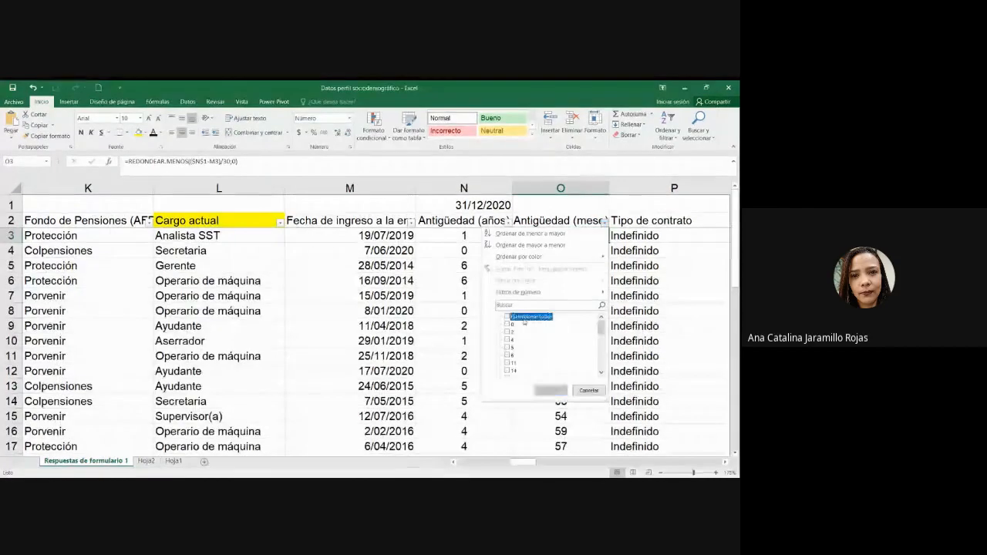
click(512, 325)
click(551, 390)
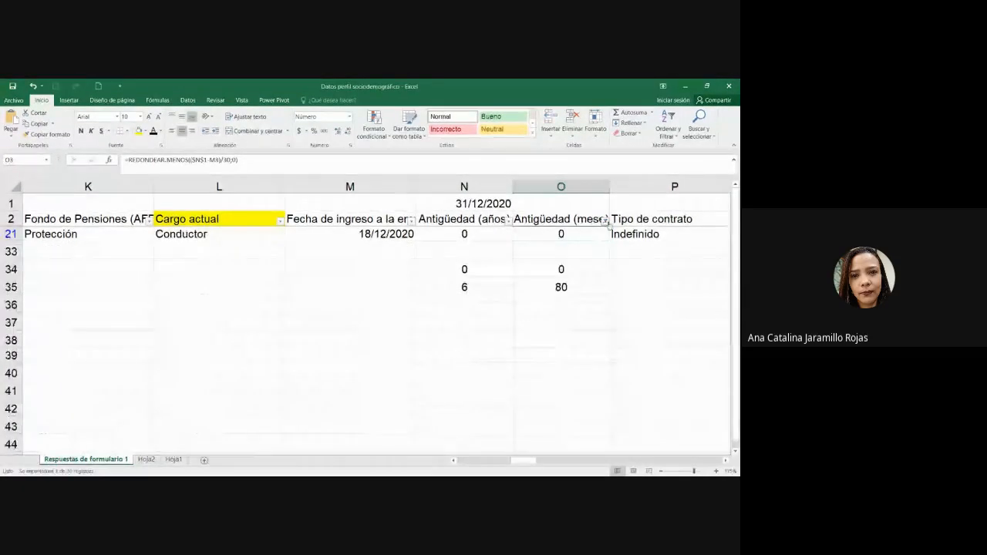
click(606, 221)
click(542, 268)
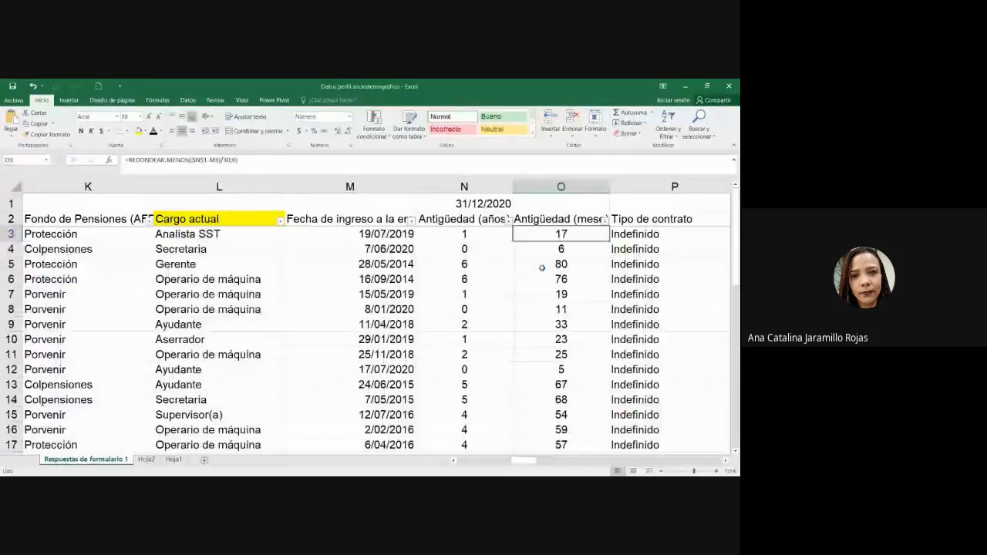
- Add a total of the month-range counts R10:R14 in cell R15 of Hoja2
click(145, 459)
scroll(485, 379, up, 1)
scroll(489, 412, down, 2)
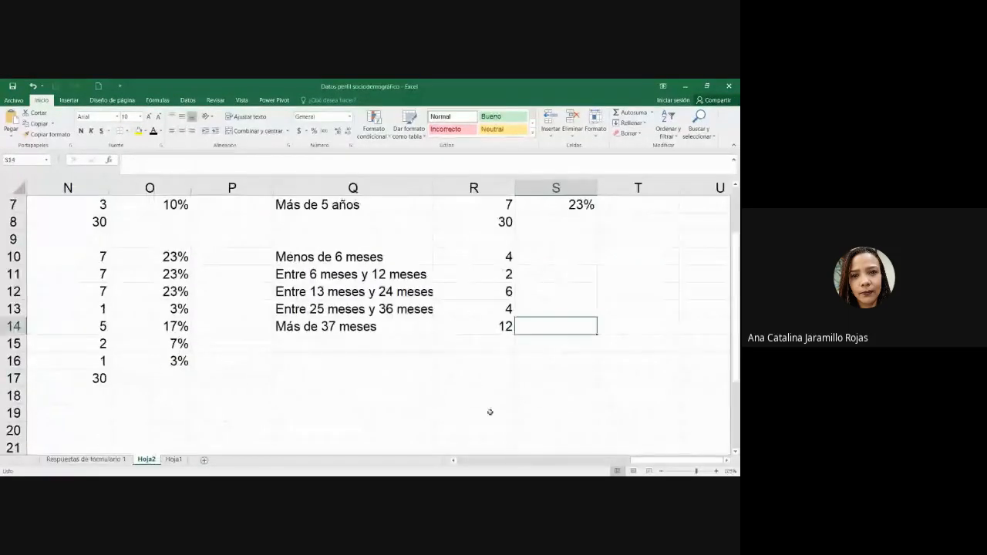
click(462, 344)
click(626, 113)
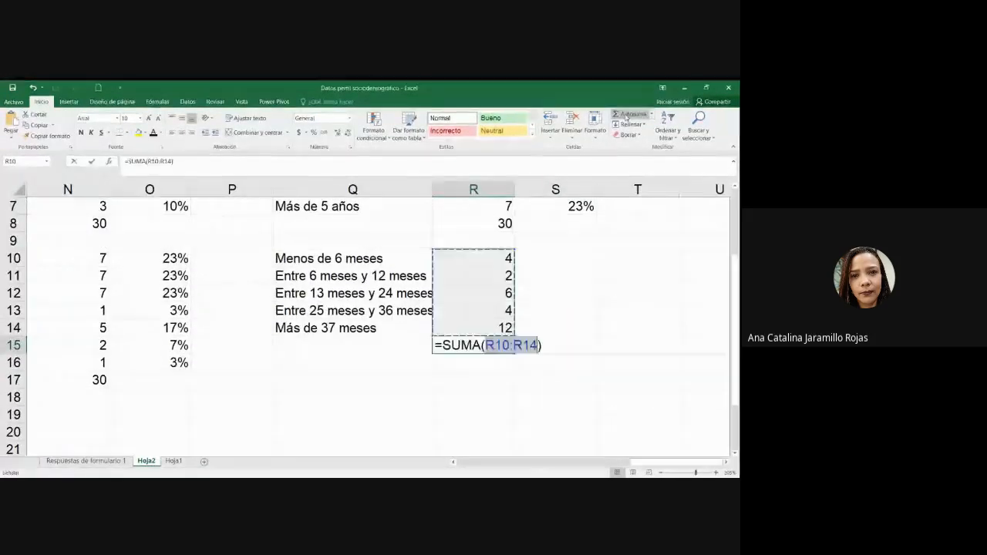
click(626, 114)
- Change the first criterion of the "Entre 13 meses y 24 meses" formula in R12 to ">=13"
click(485, 259)
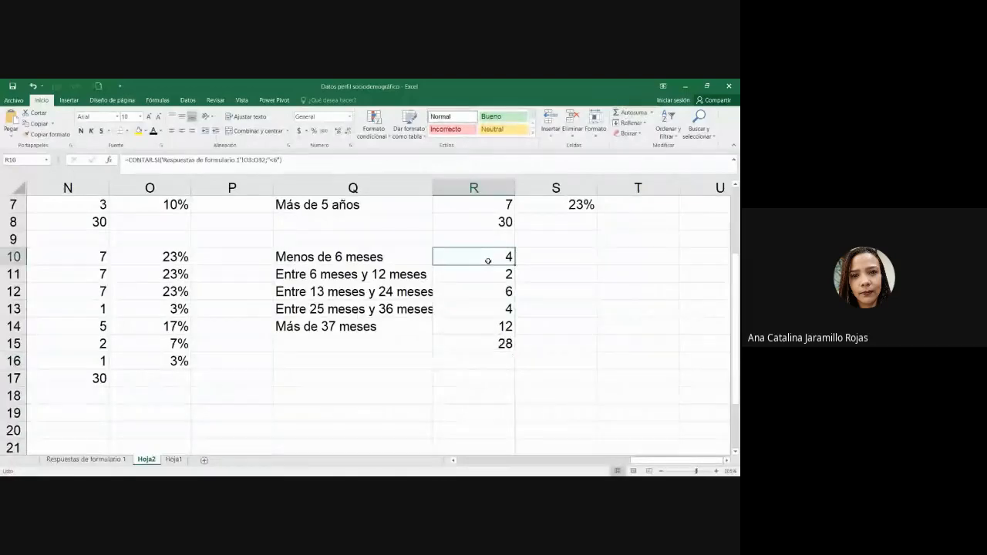
click(485, 275)
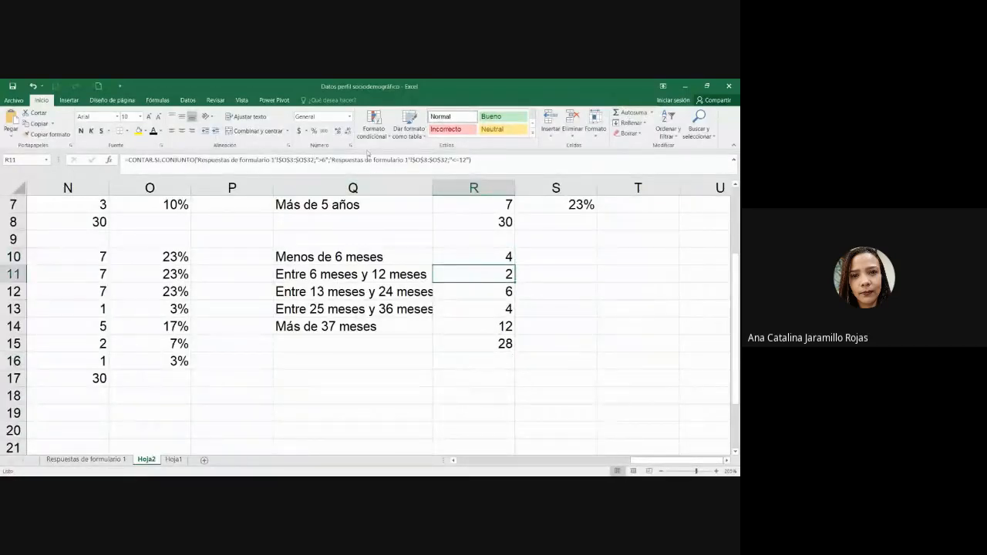
key(Down)
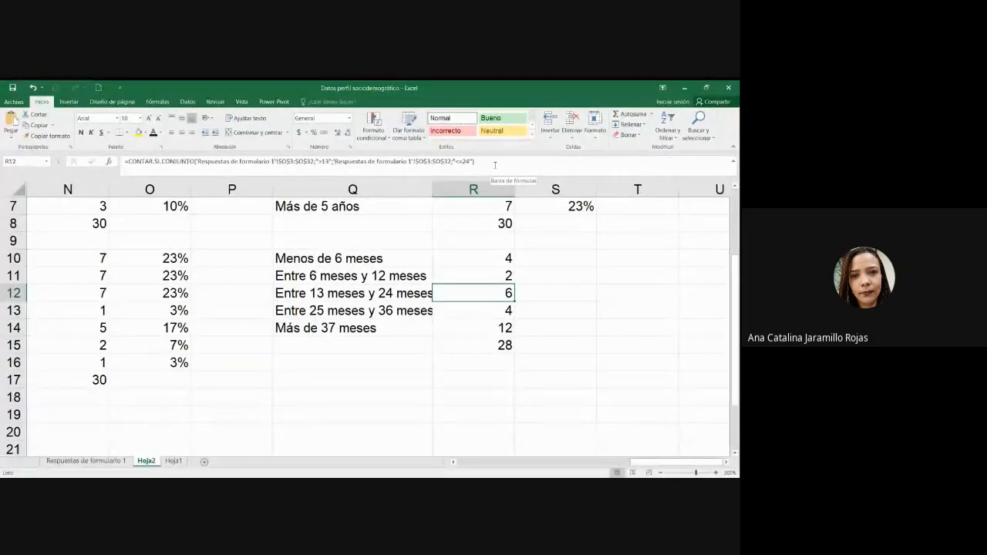
click(325, 162)
text(=)
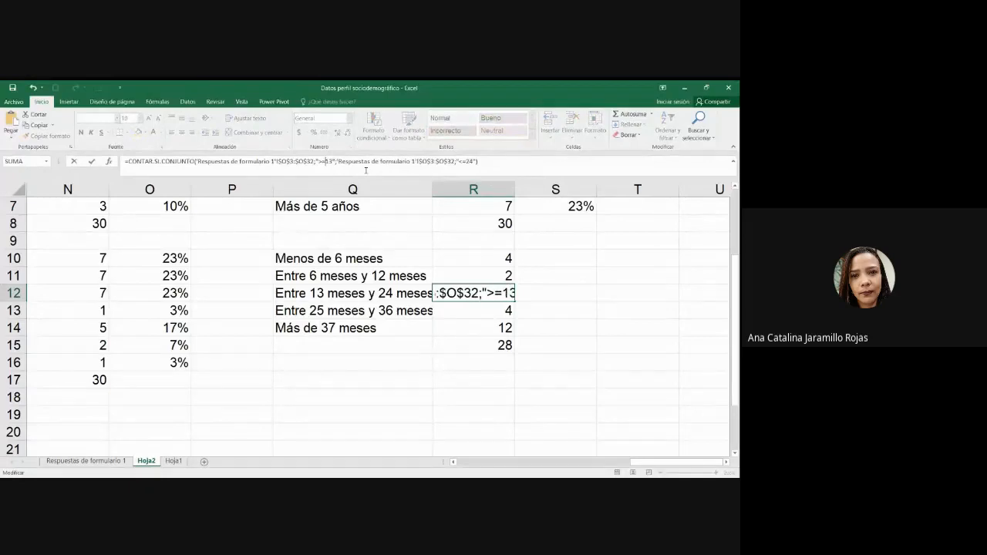
key(Return)
key(Up)
- Review the total formula in R15 and the criteria of the counting formulas in R13 and R14
key(Down)
key(Down)
key(Down)
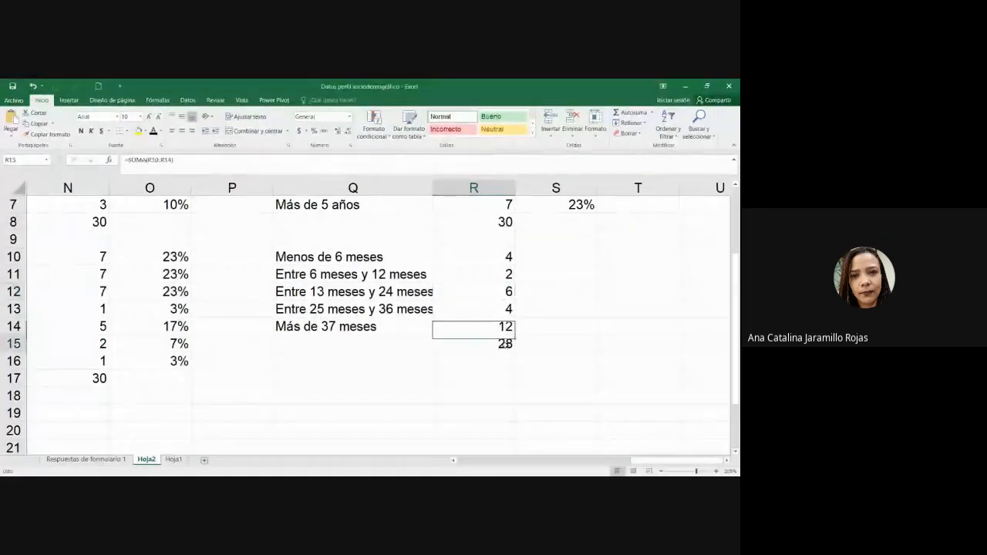
key(F2)
key(Return)
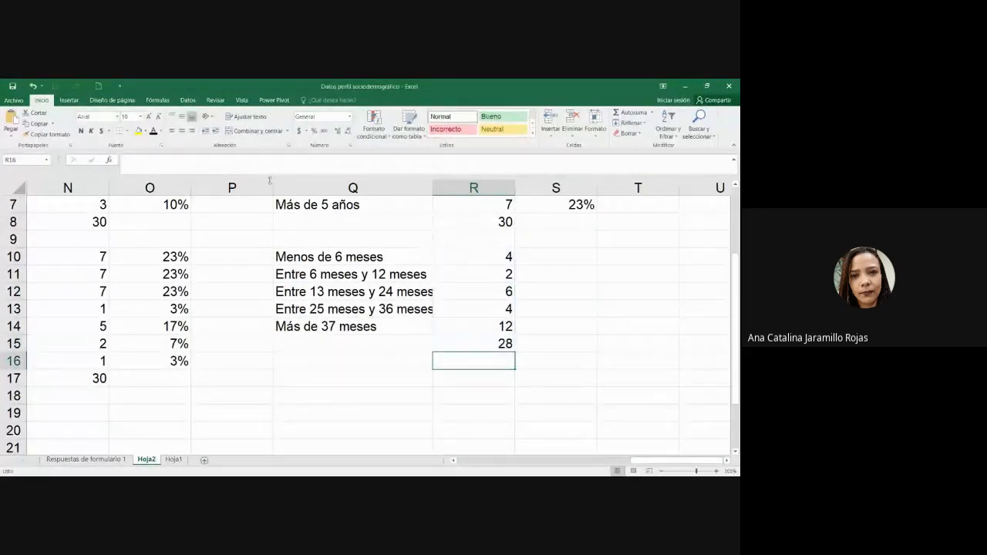
click(506, 306)
click(522, 159)
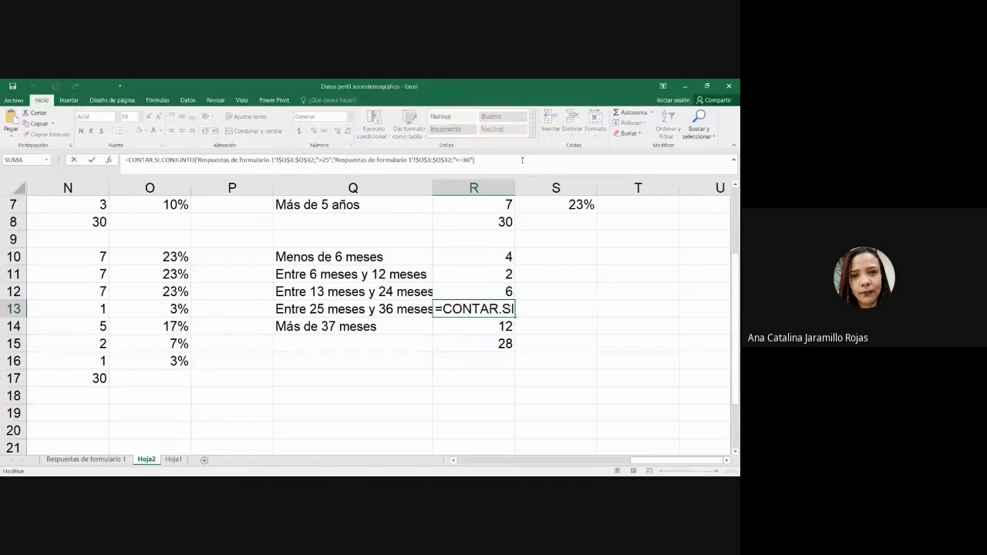
key(Return)
click(522, 160)
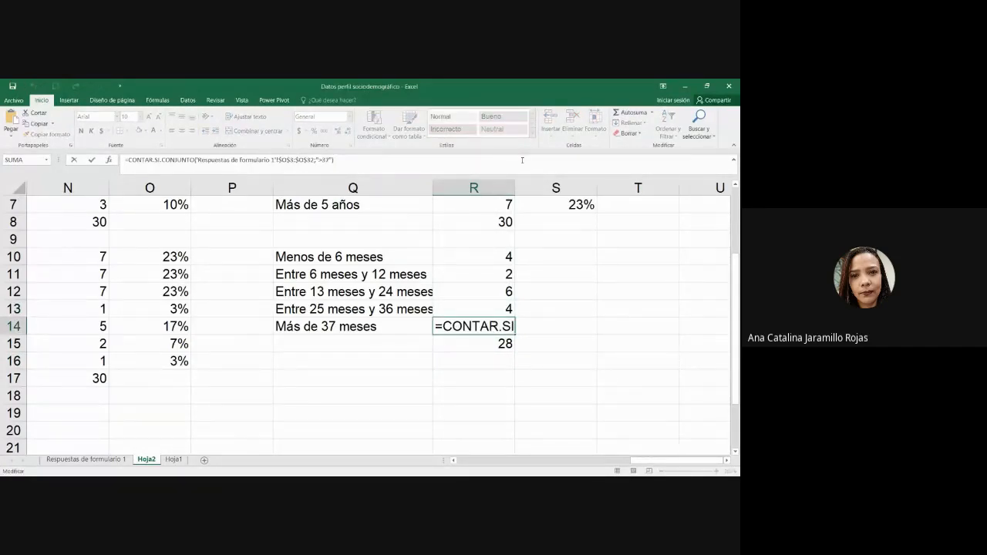
key(Return)
- Compare the month-range counts in R10:R14 and their total with the year-range counts, and recheck the R10 formula
scroll(509, 262, up, 2)
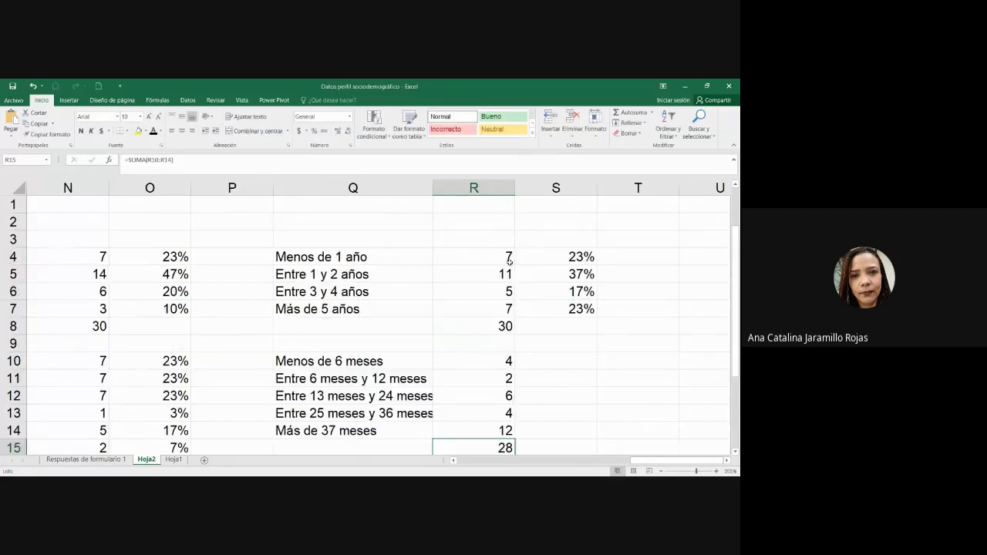
scroll(509, 262, down, 1)
drag(497, 309, 504, 378)
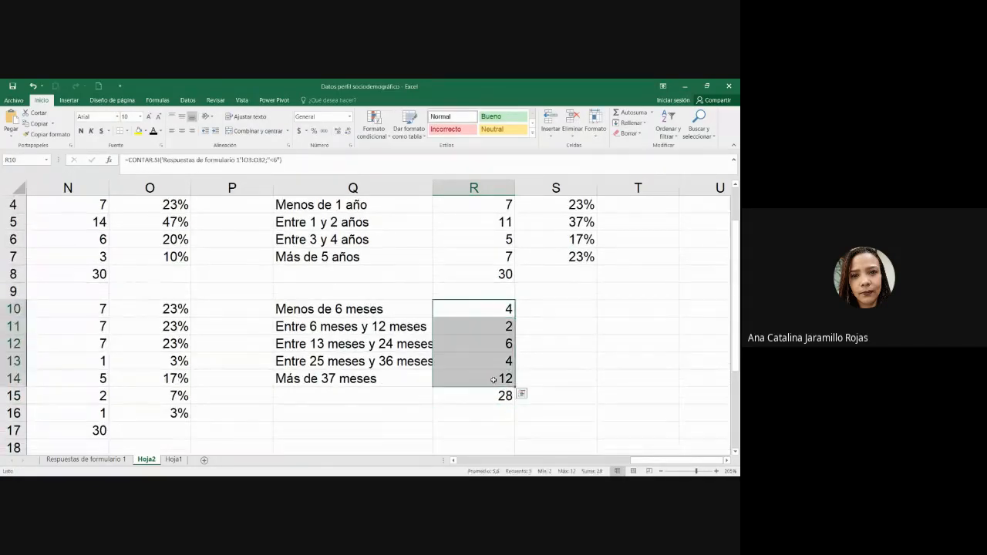
click(492, 398)
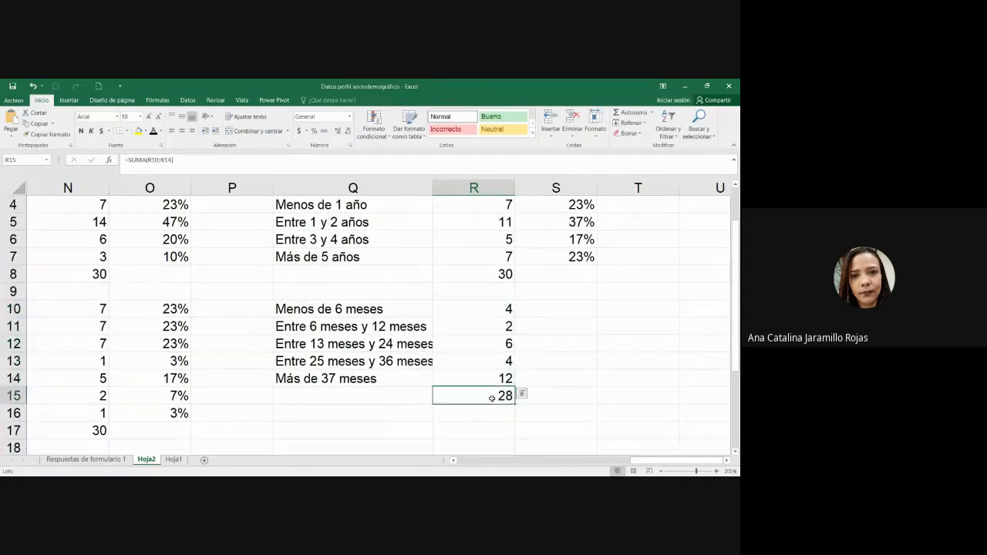
click(482, 351)
click(509, 310)
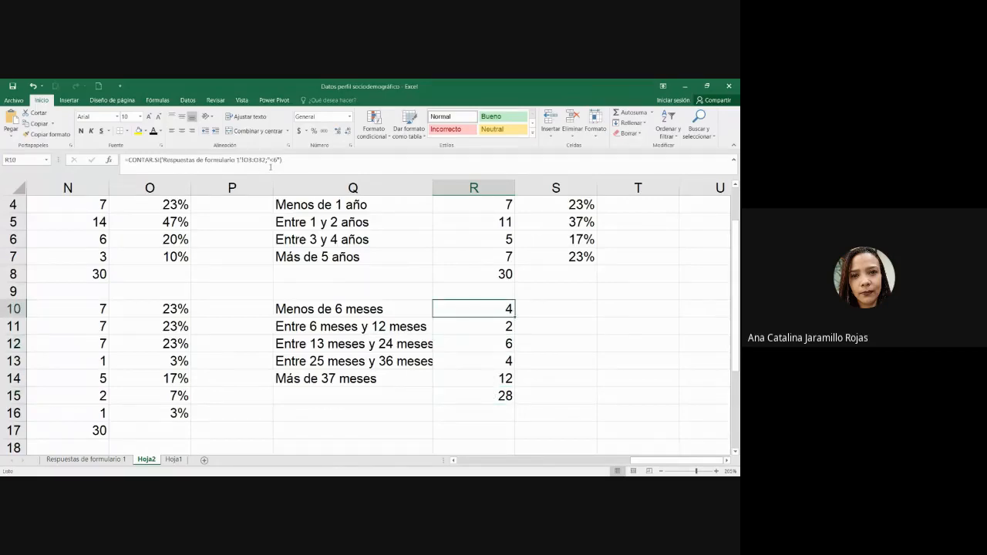
click(317, 162)
key(Return)
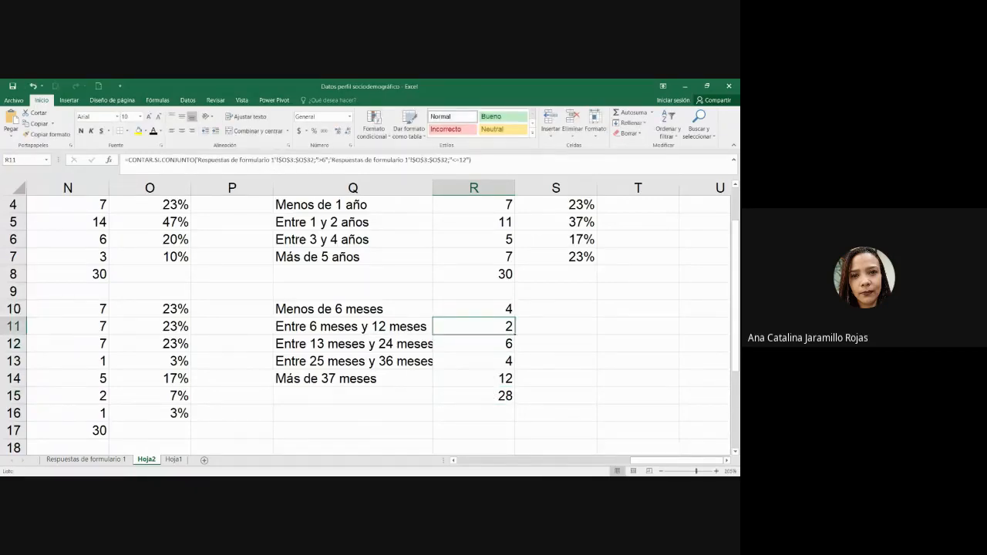
- Examine the distinct values listed in the "Antigüedad (meses)" filter on Respuestas de formulario 1, and return to Hoja2
click(116, 461)
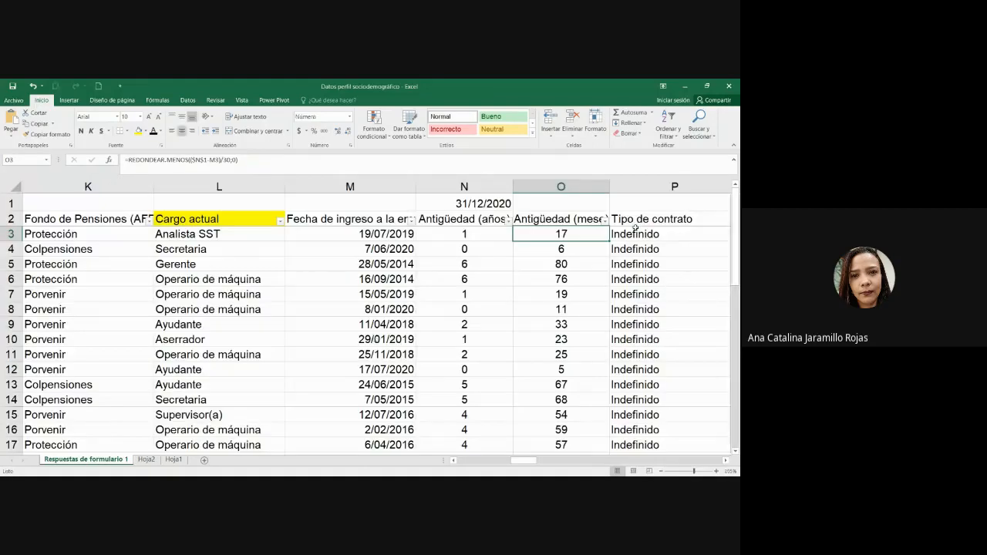
click(605, 222)
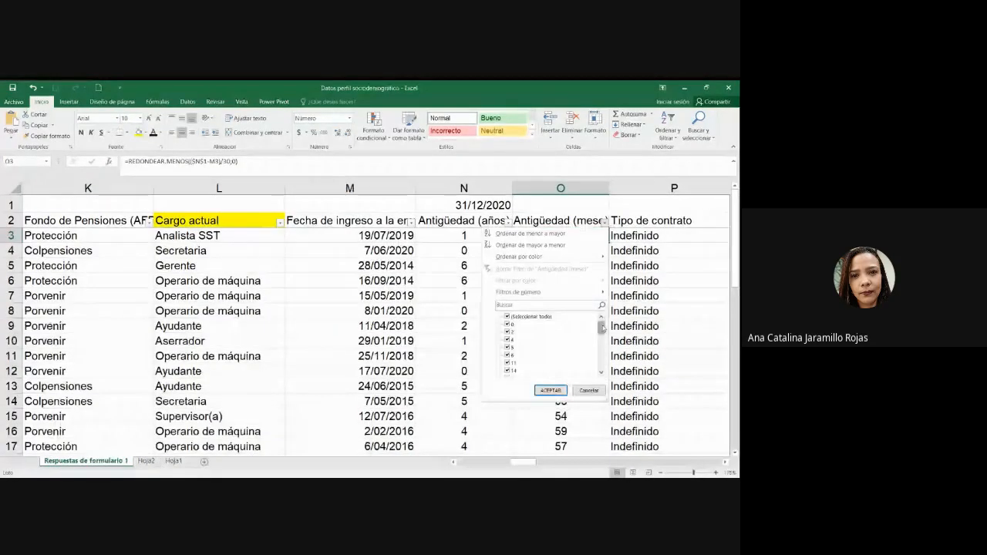
scroll(601, 330, down, 1)
drag(602, 331, 602, 361)
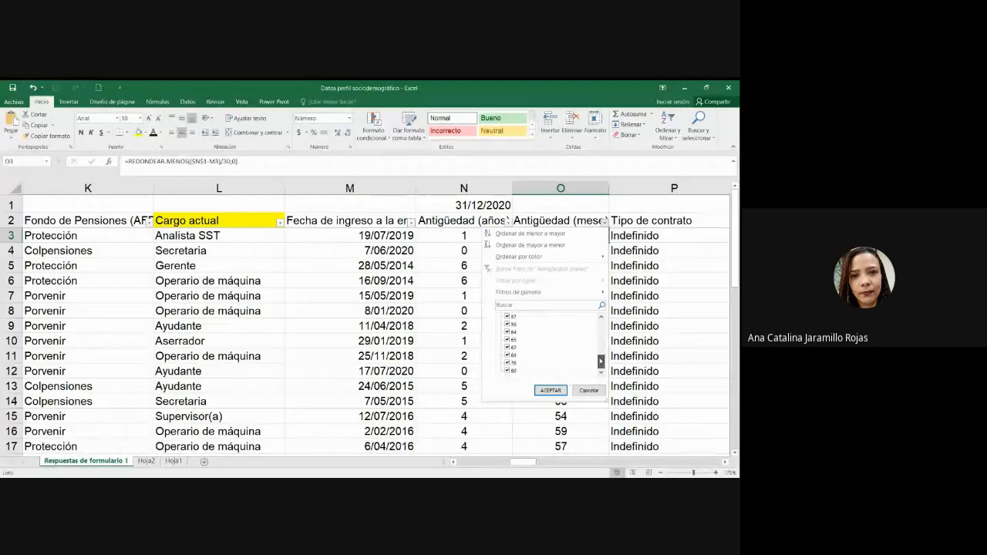
click(628, 412)
click(147, 460)
scroll(529, 404, up, 1)
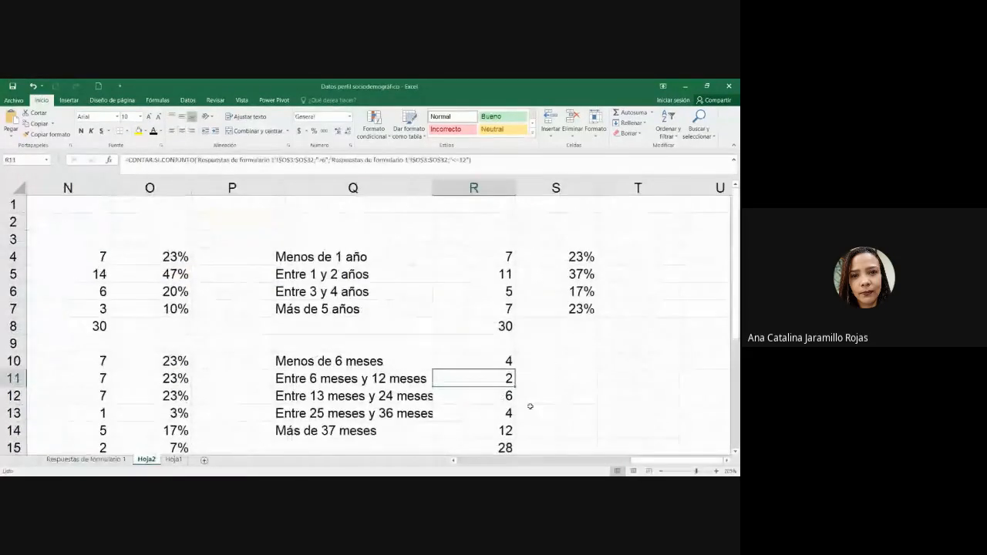
- Recheck the R14 formula and compare the "Más de 37 meses" count with the combined year-range counts in R6:R7
click(473, 430)
click(365, 160)
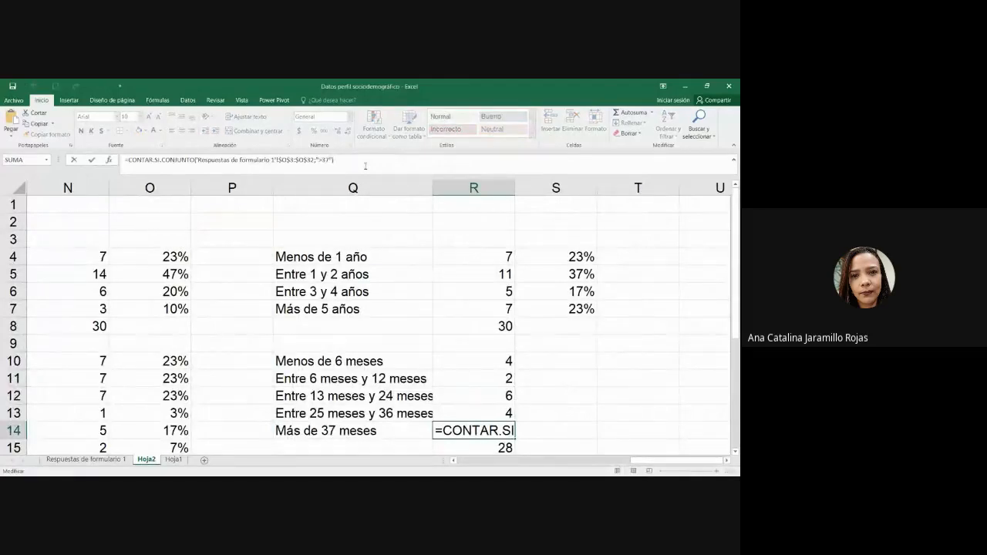
key(Return)
click(437, 419)
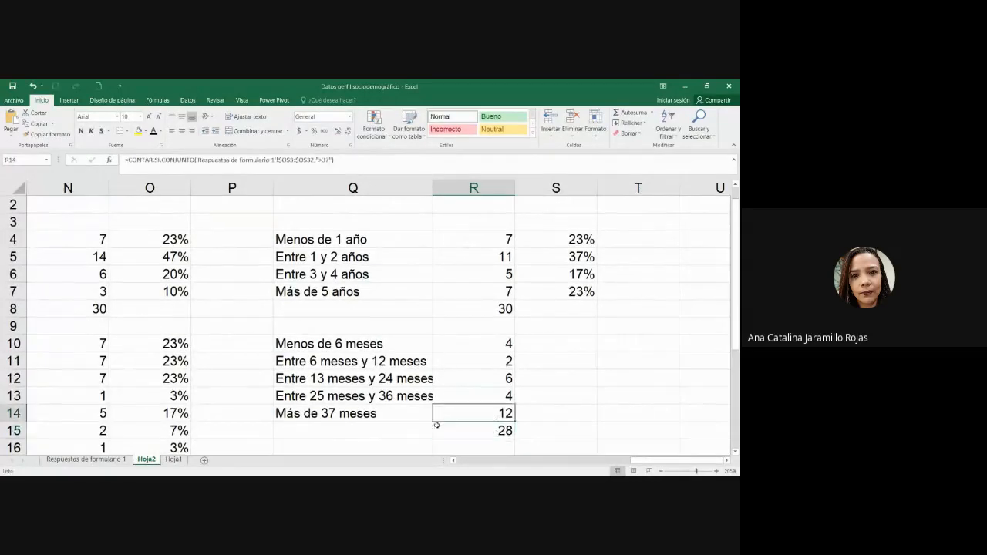
click(505, 397)
click(500, 295)
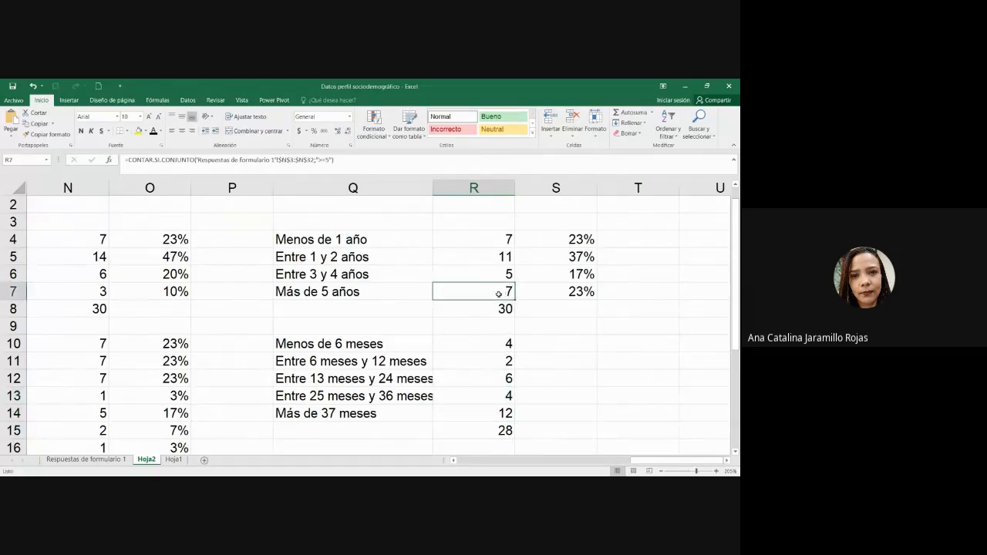
drag(507, 275, 509, 289)
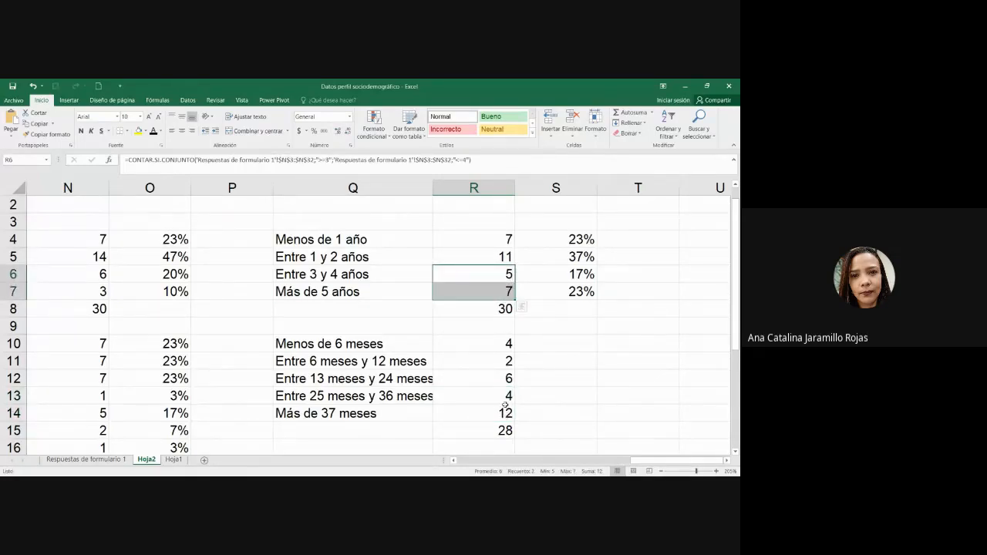
drag(326, 417, 473, 413)
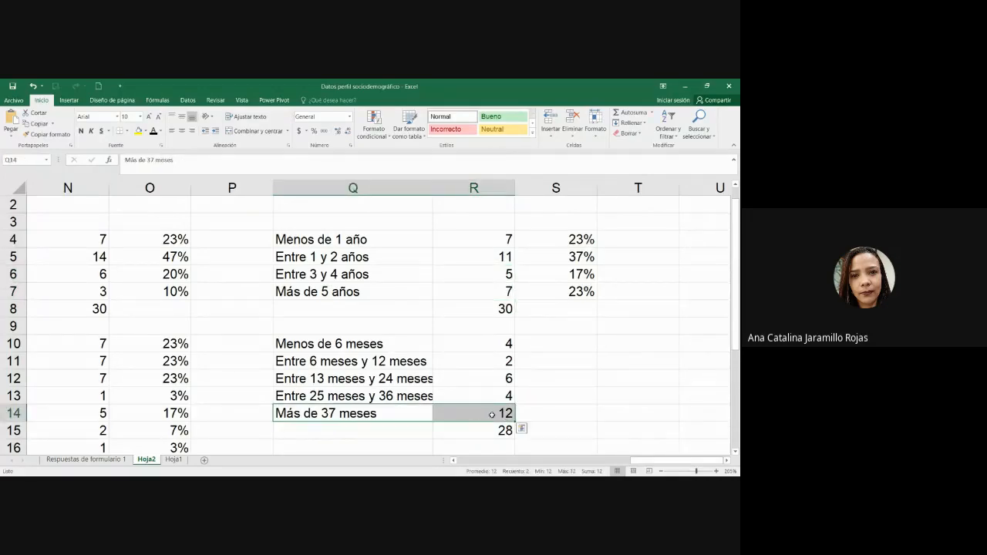
- Compare the "Entre 25 meses y 36 meses" formula in R13 with the formulas in R6 and R12
click(505, 397)
click(506, 272)
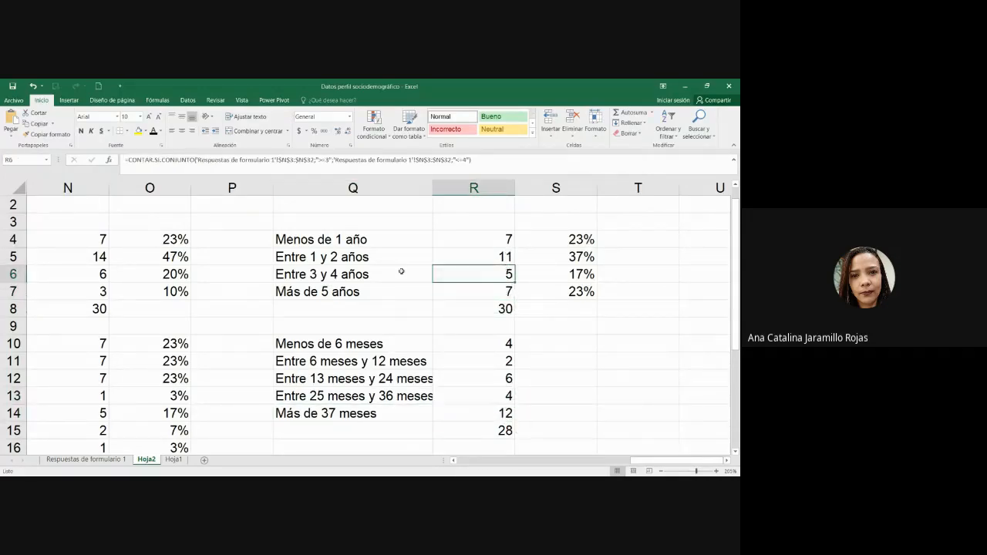
drag(401, 272, 447, 271)
click(418, 399)
click(461, 399)
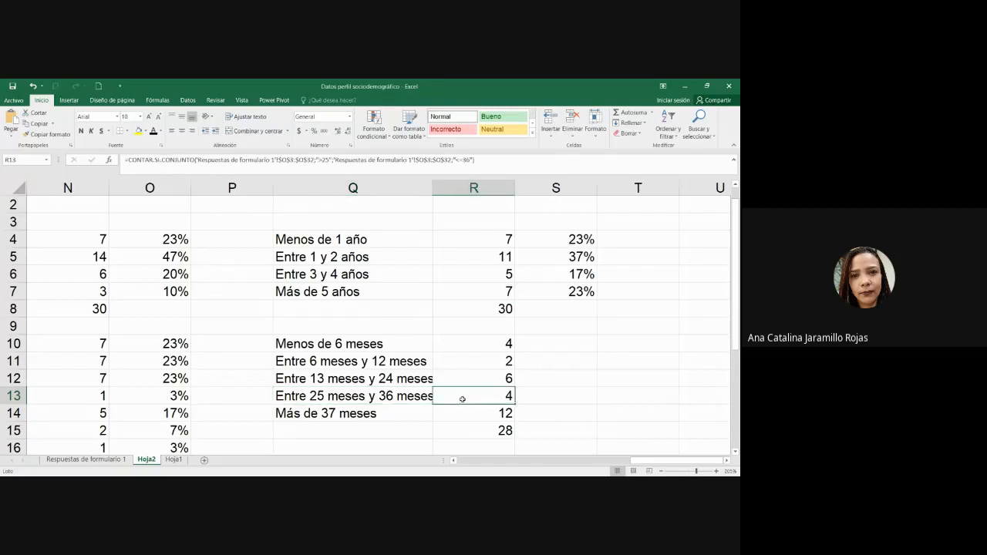
click(398, 398)
click(474, 396)
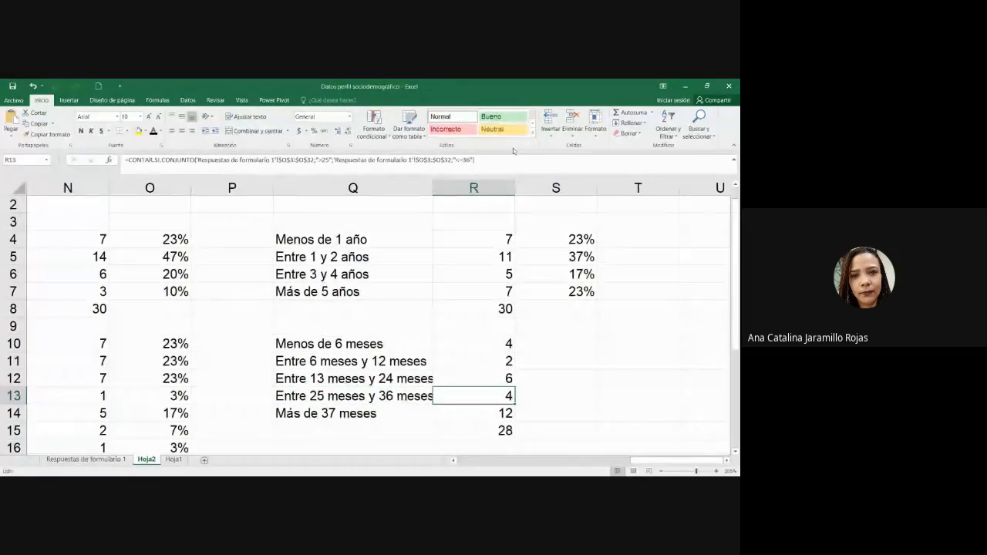
click(478, 381)
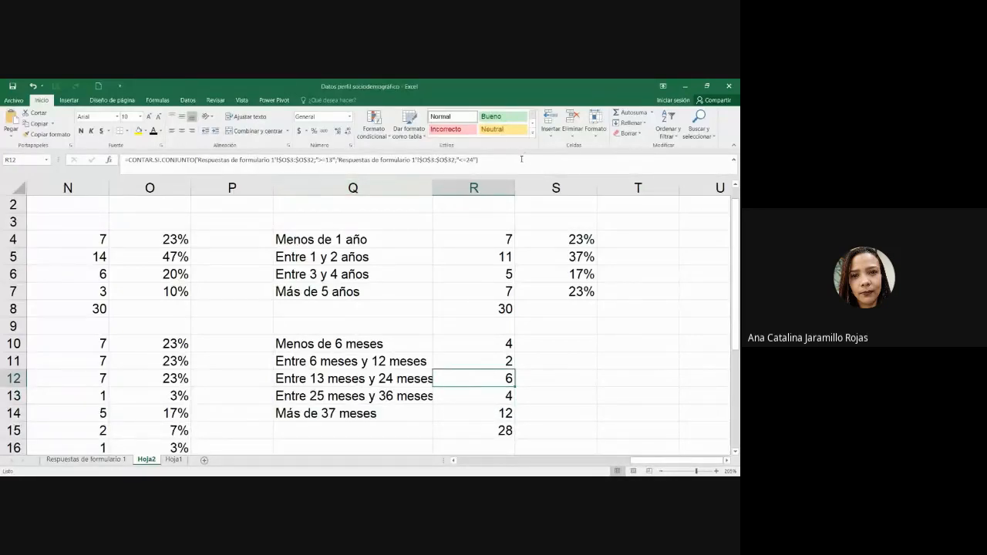
- Change the first criterion of the "Entre 25 meses y 36 meses" formula in R13 to ">=25"
click(356, 397)
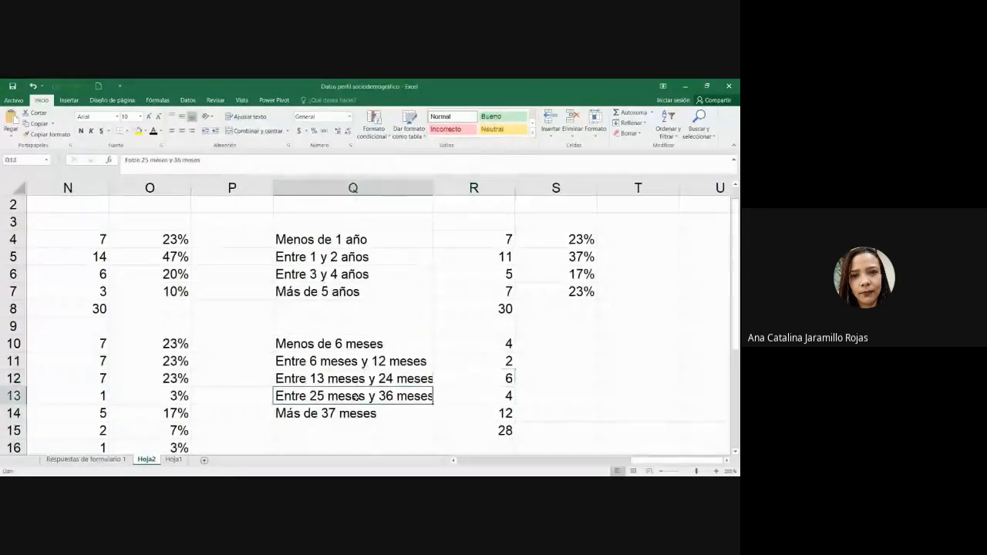
key(Up)
key(Right)
key(Down)
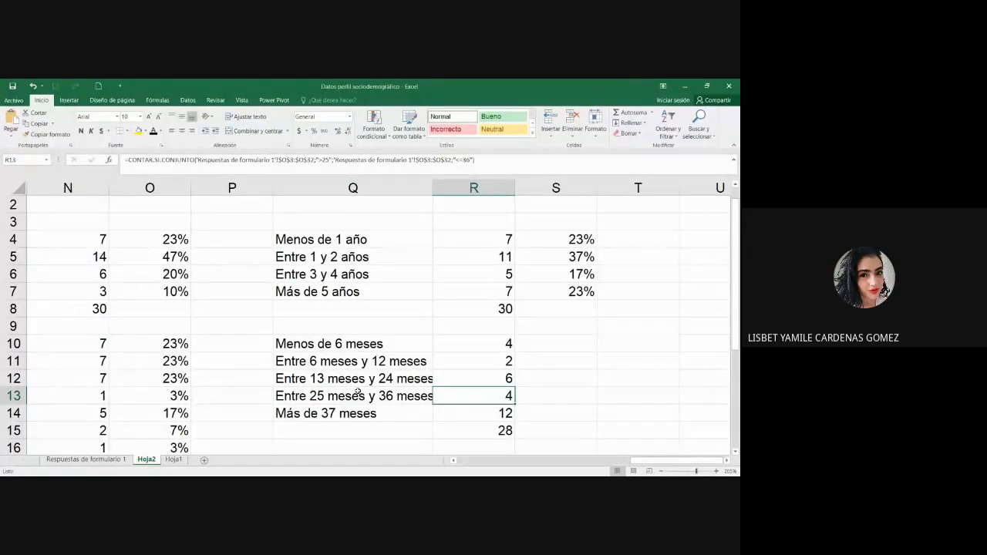
key(Up)
key(Down)
click(325, 161)
text(=25)
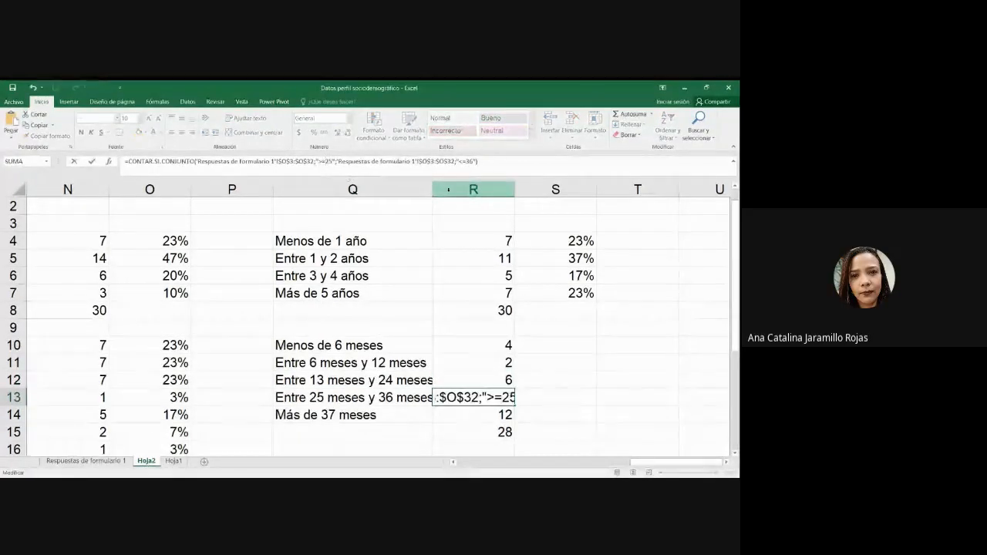
key(Return)
click(600, 400)
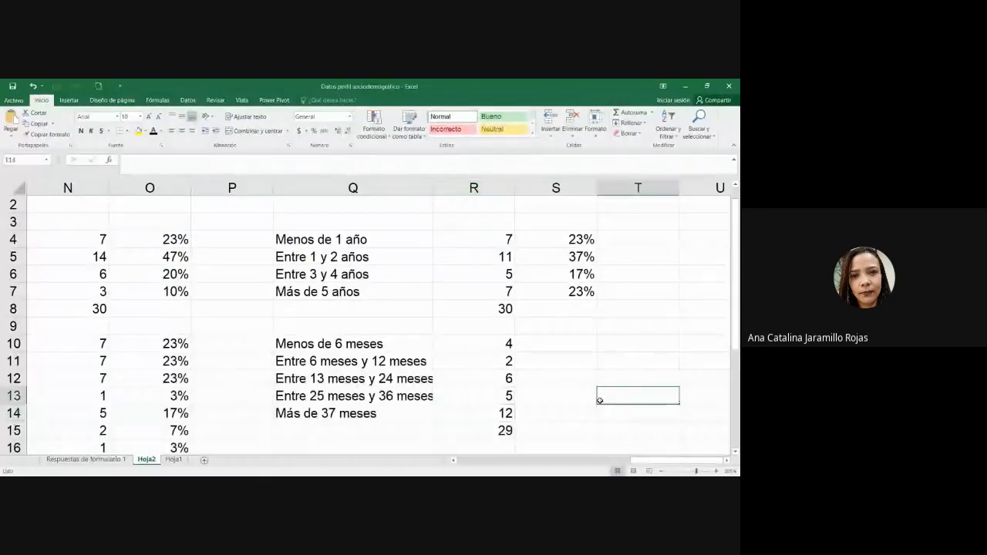
- Change the first criterion of the "Entre 6 meses y 12 meses" formula in R11 to ">=6"
click(502, 396)
key(Up)
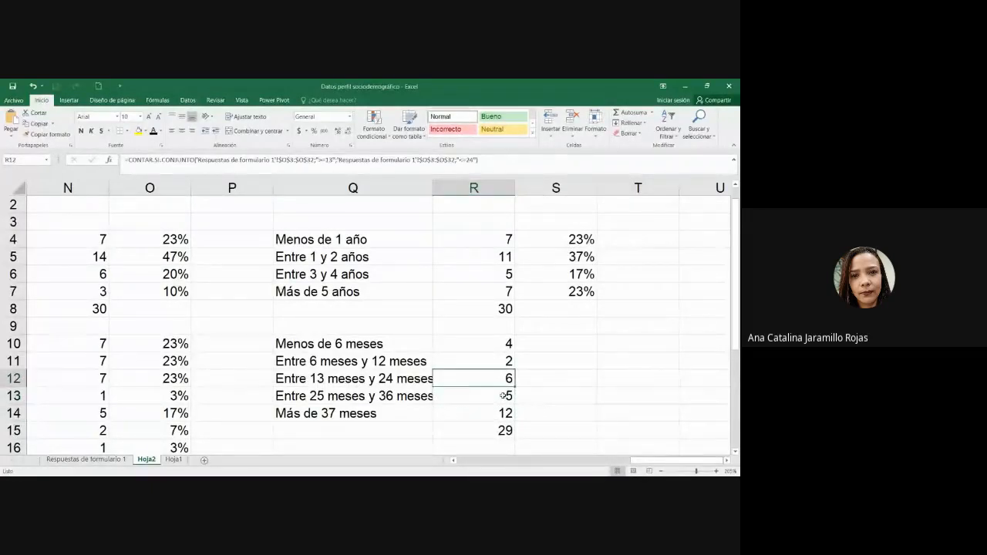
key(Up)
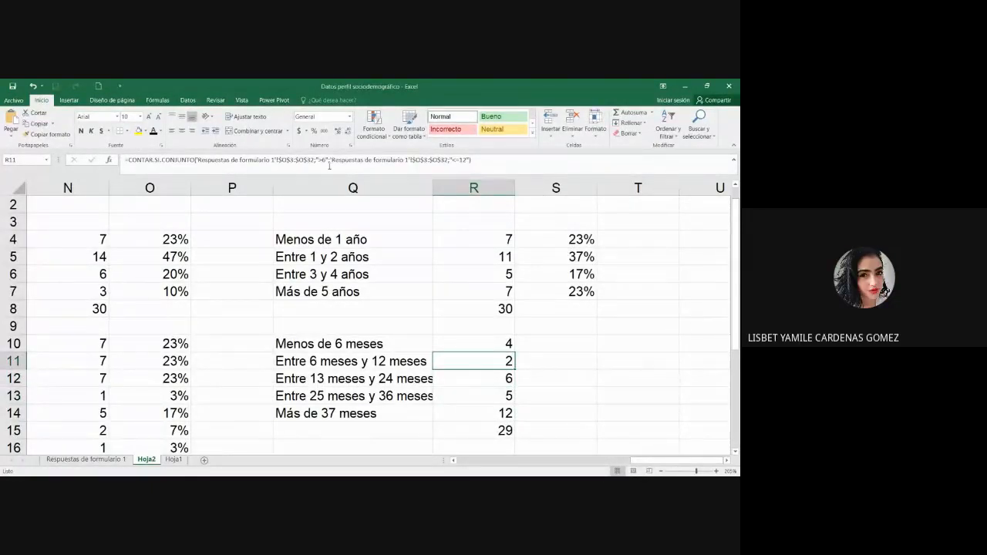
click(337, 163)
key(Left)
key(Left)
key(Left)
key(Left)
text(=)
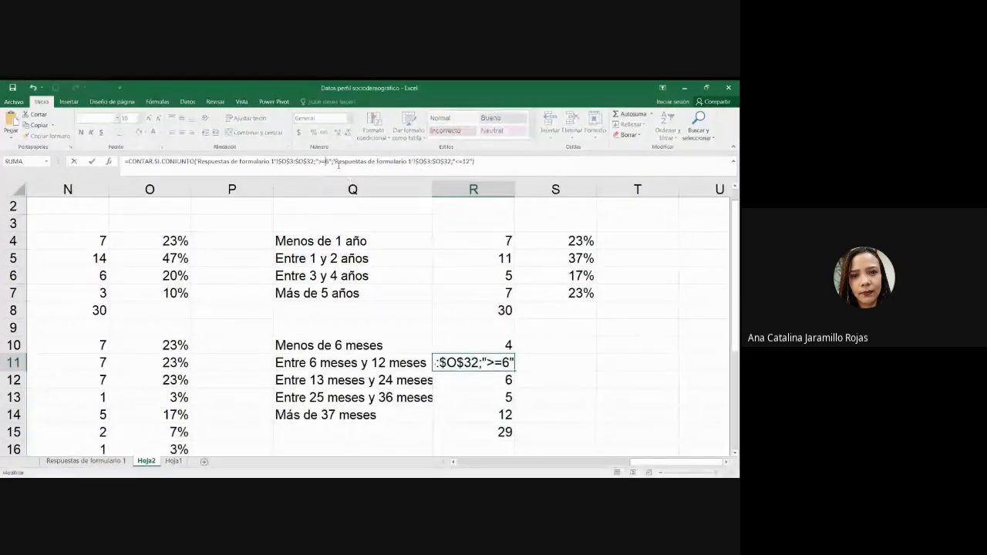
key(Return)
key(Up)
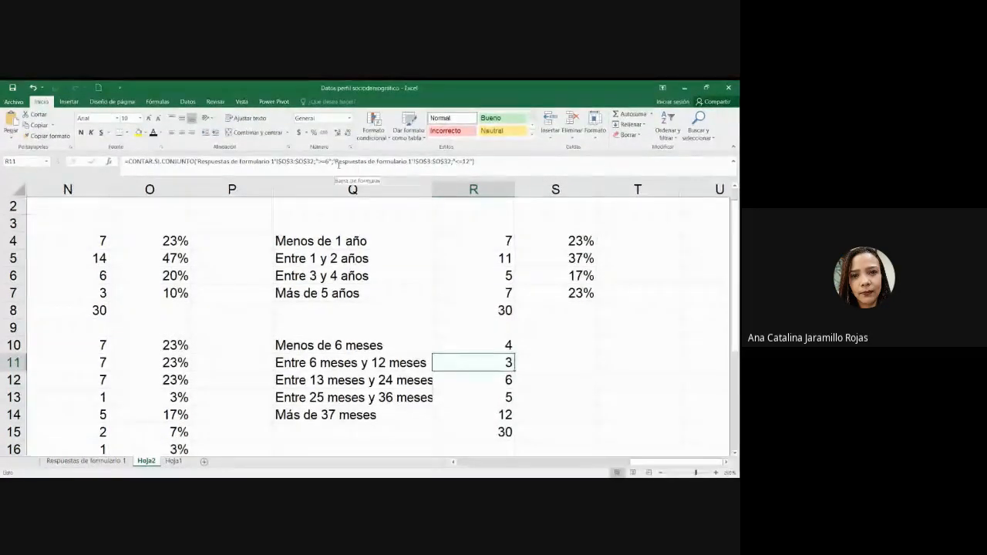
- Review the month-range formulas in R11:R13 and check the total in R15
double_click(486, 360)
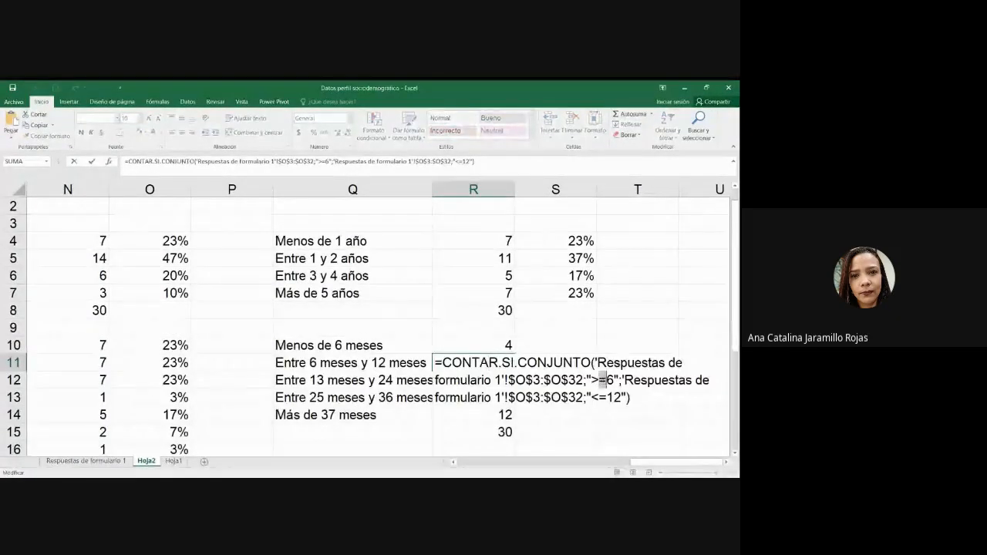
key(Return)
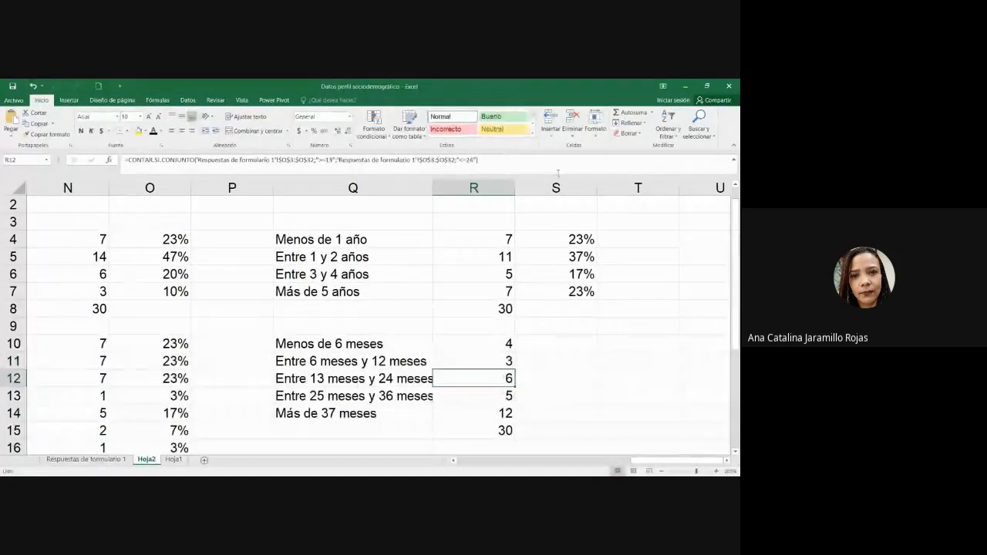
key(F2)
key(Return)
key(F2)
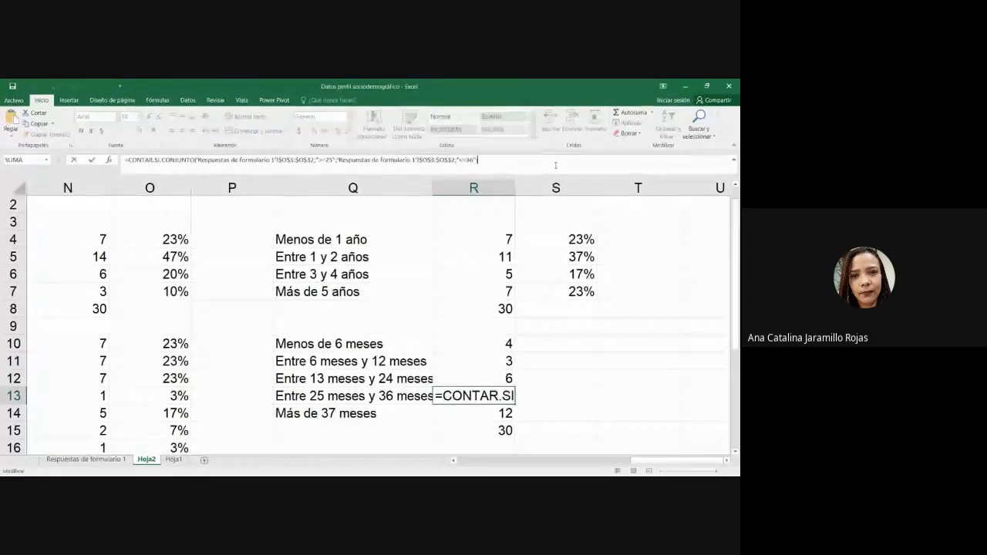
key(Return)
click(495, 425)
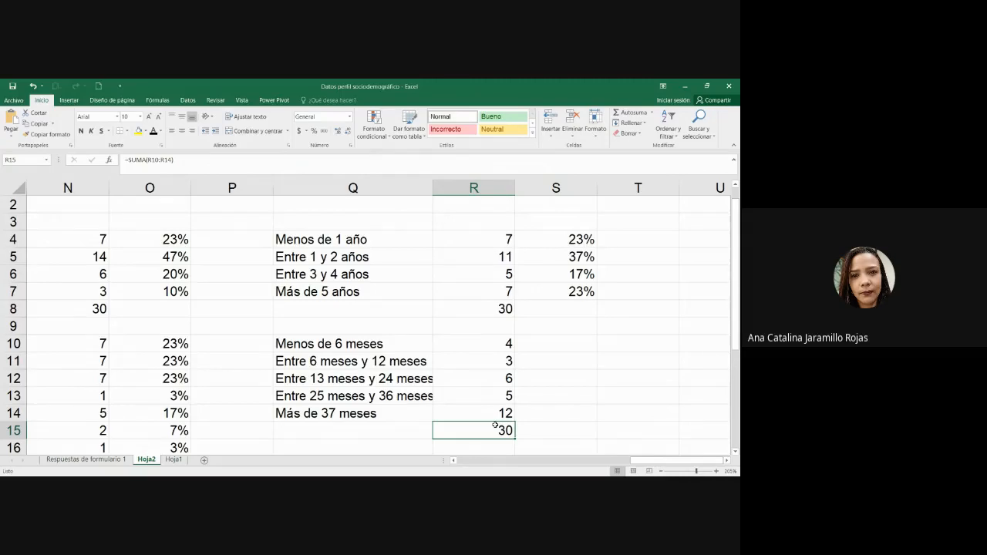
click(542, 416)
scroll(542, 419, down, 1)
scroll(542, 418, up, 1)
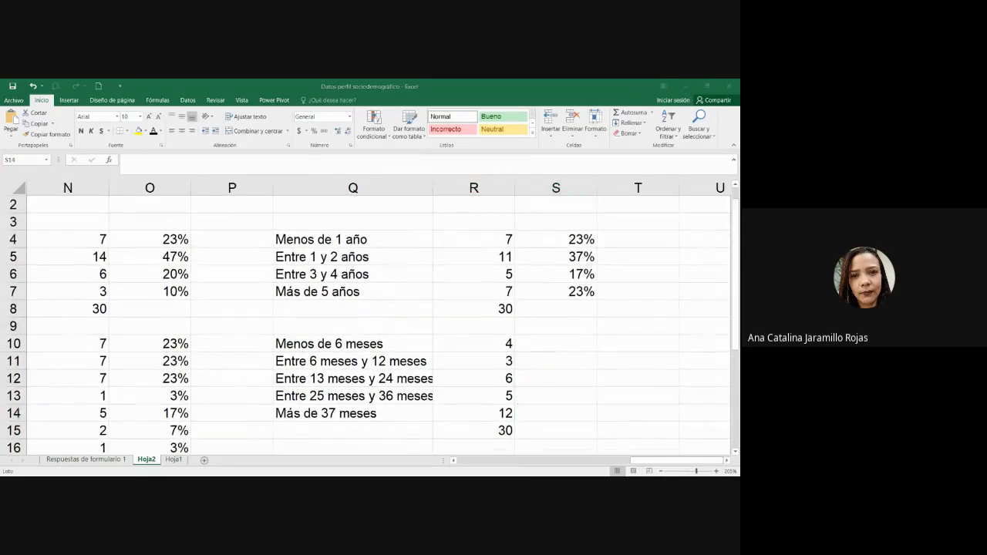
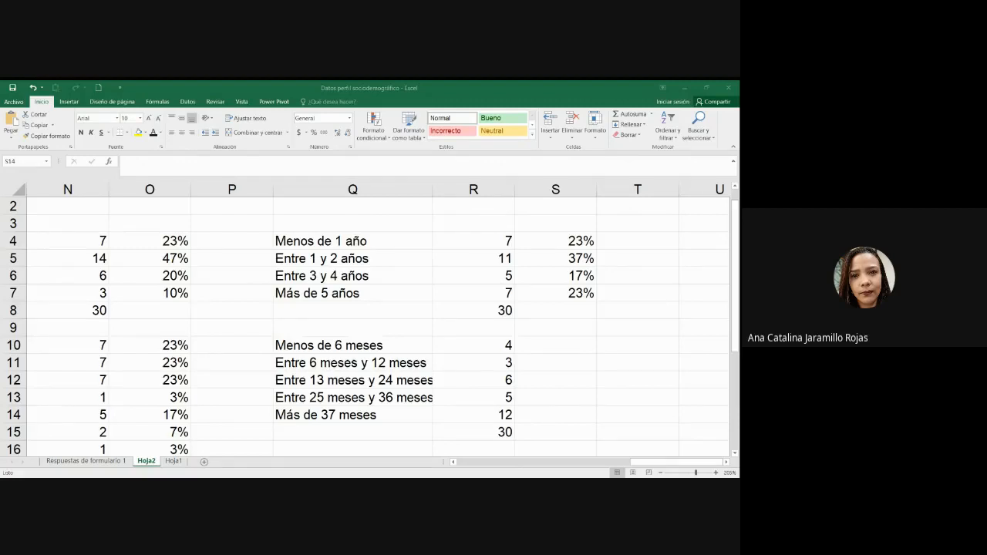
- Widen column Q to fit its longest month-range label
key(alt+Tab)
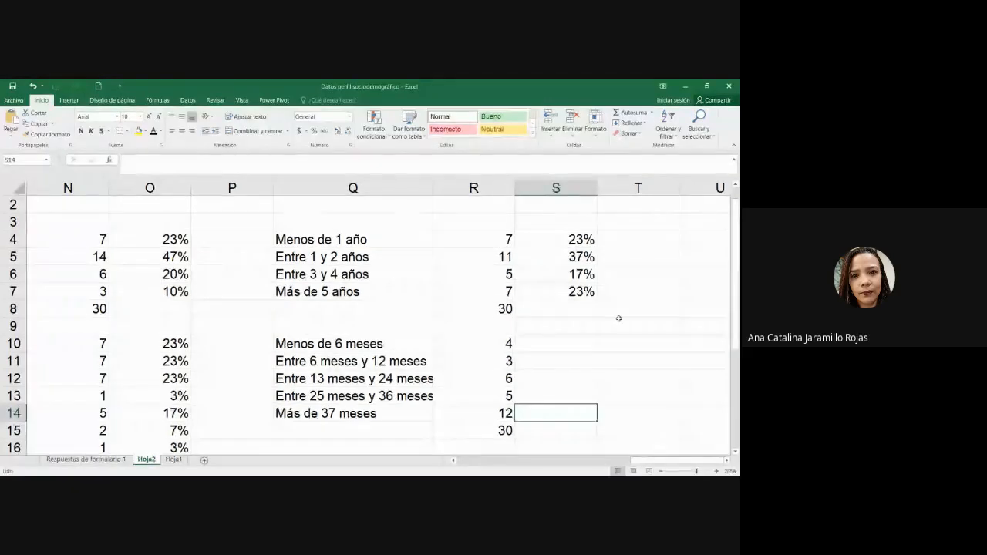
ctrl+scroll(619, 317, down, 2)
scroll(617, 322, down, 2)
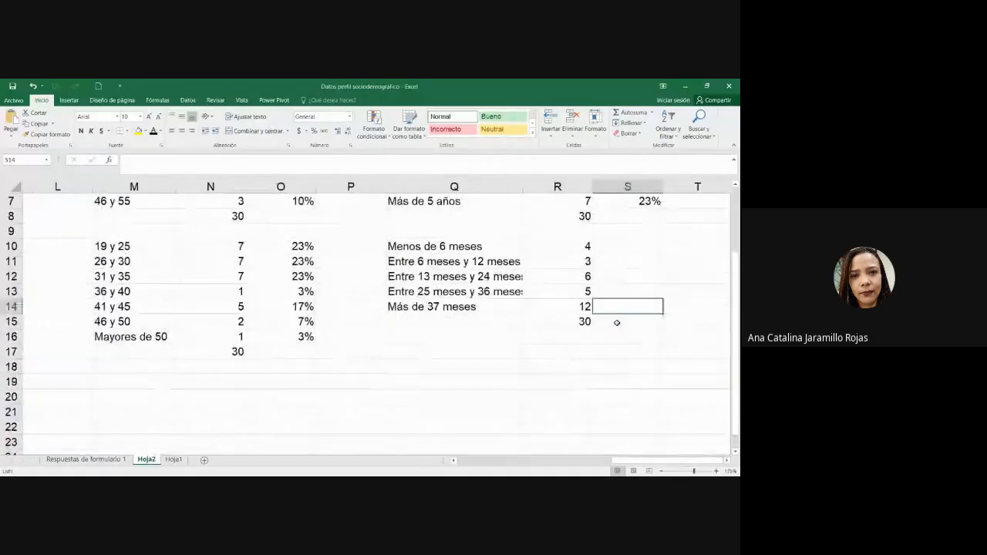
ctrl+scroll(616, 325, up, 1)
scroll(617, 325, up, 1)
drag(462, 300, 610, 366)
click(665, 366)
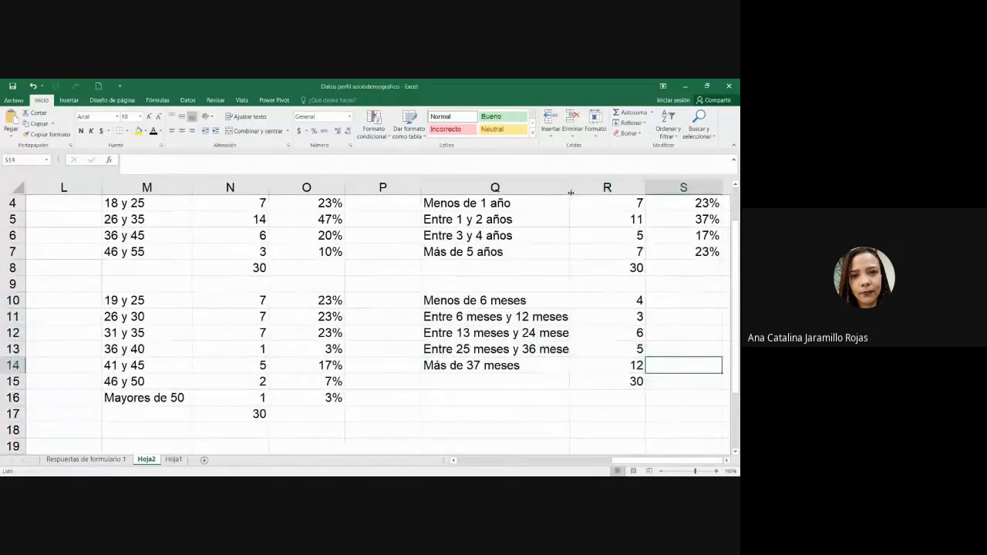
double_click(569, 188)
scroll(615, 365, up, 1)
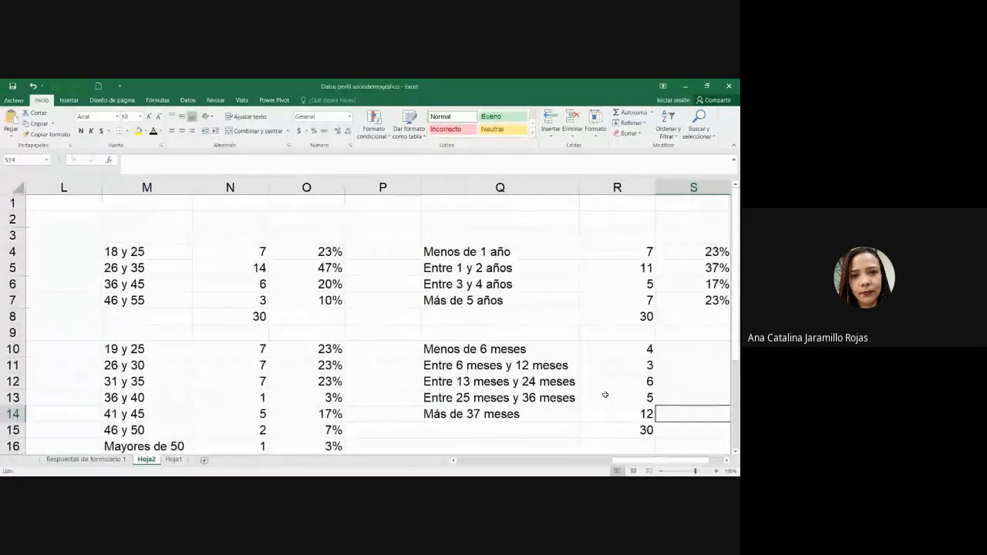
scroll(524, 355, left, 2)
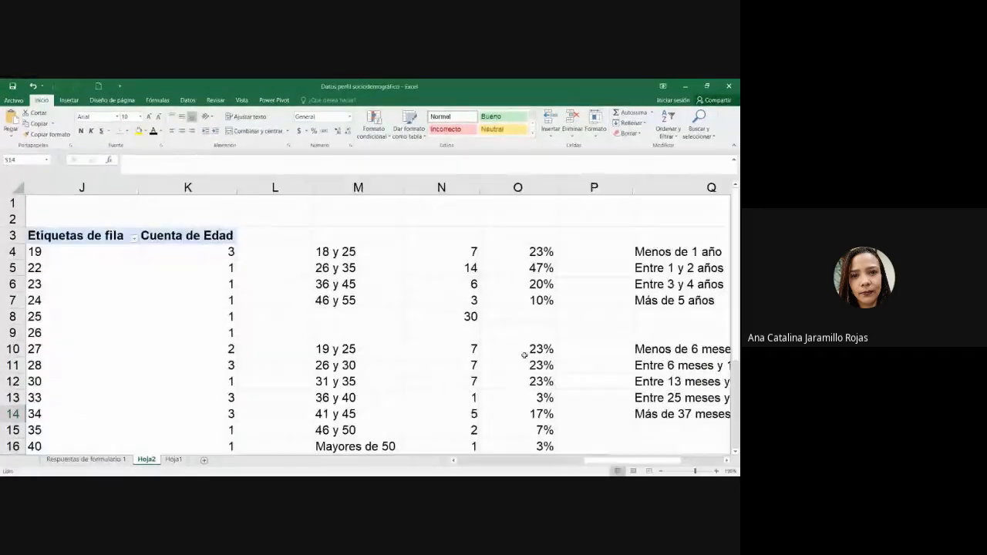
scroll(532, 324, down, 1)
scroll(520, 295, up, 1)
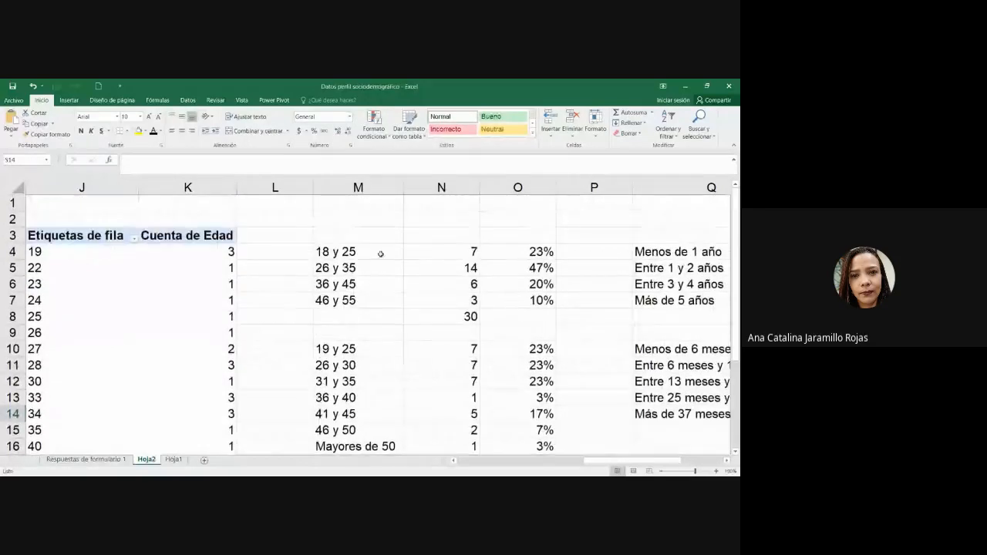
drag(378, 252, 484, 314)
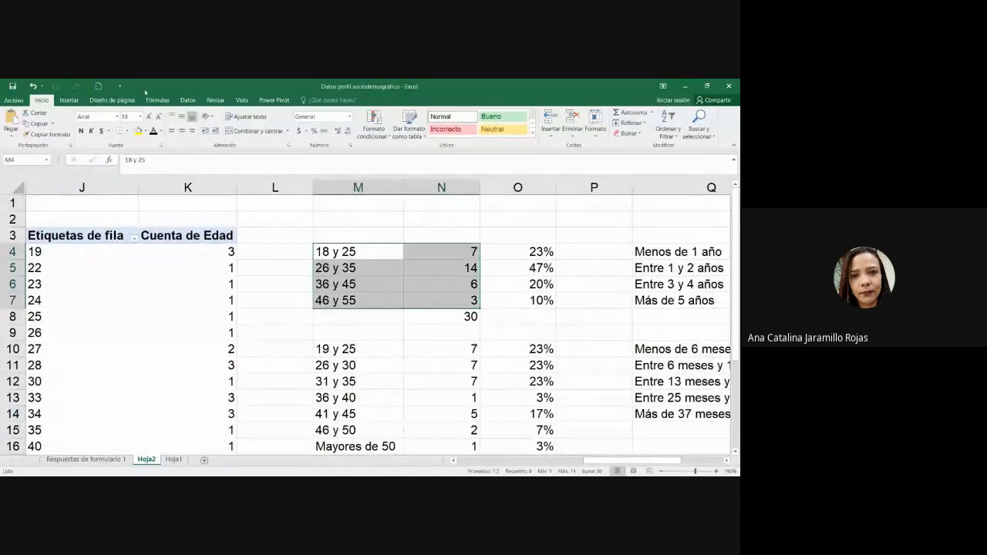
click(75, 101)
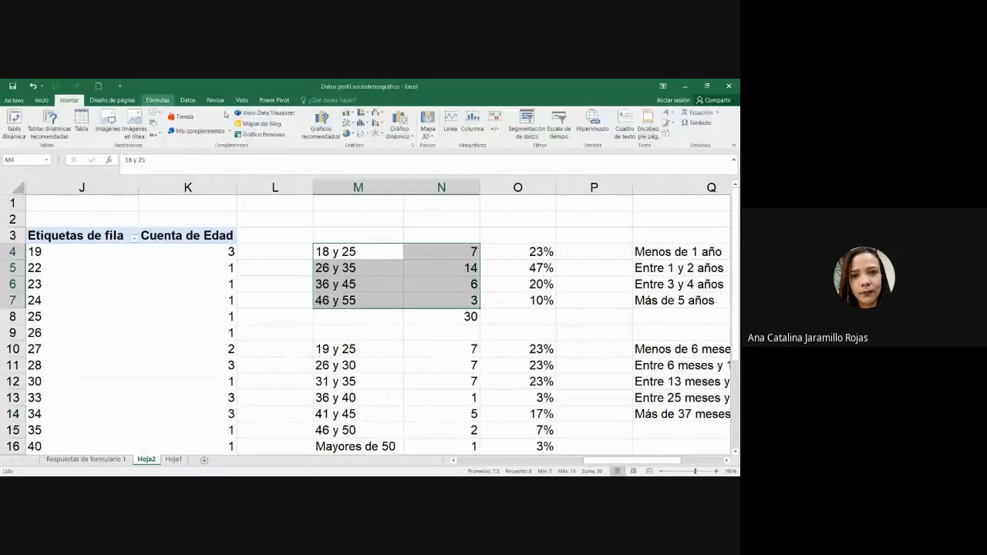
click(350, 134)
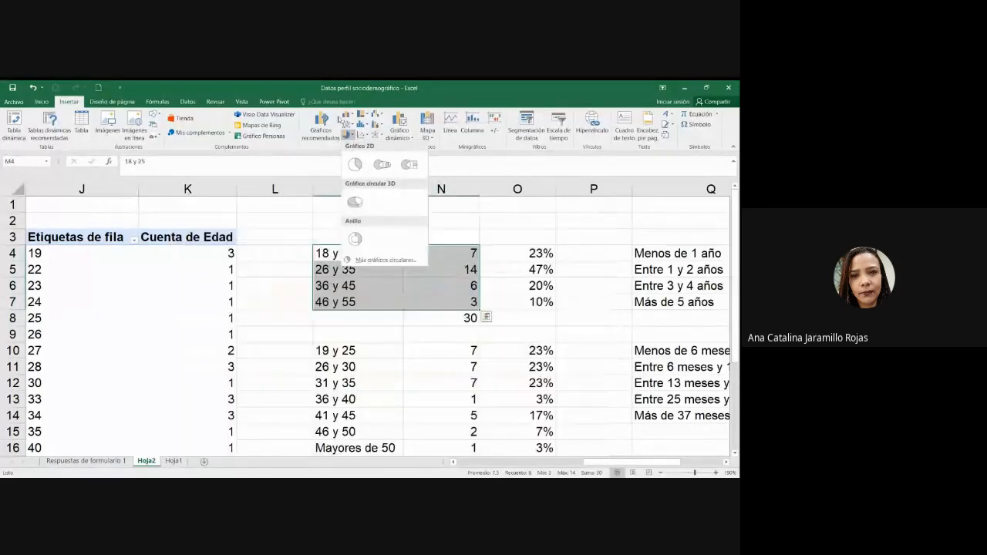
click(346, 115)
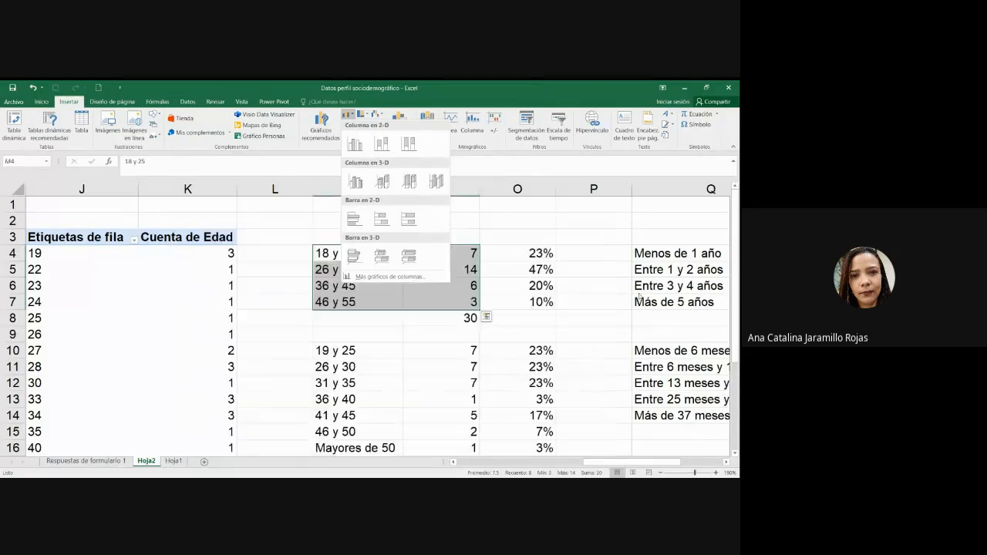
key(Escape)
- Insert a 2-D clustered bar chart from the detailed age ranges and counts in M10:N16
scroll(327, 248, down, 2)
scroll(327, 248, down, 1)
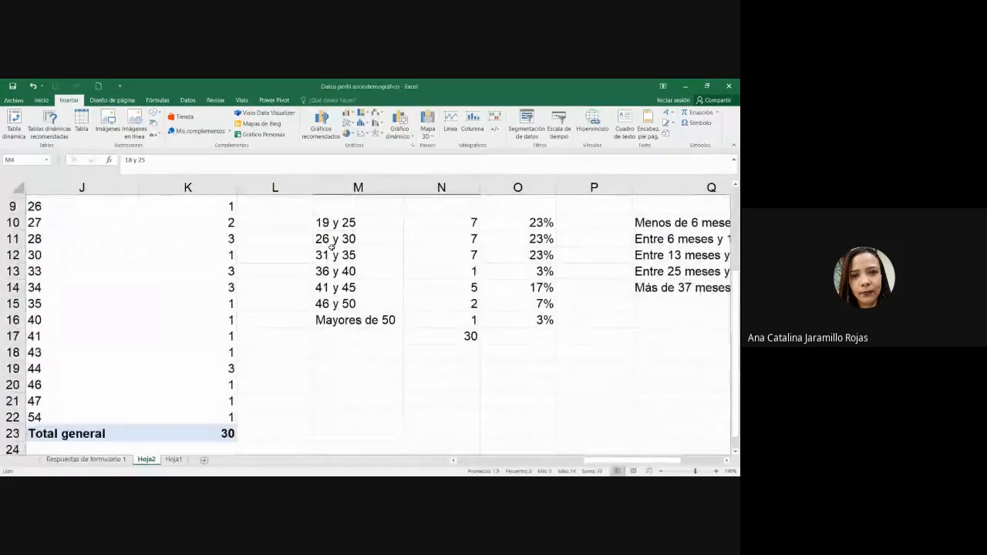
scroll(327, 249, up, 1)
drag(339, 251, 443, 348)
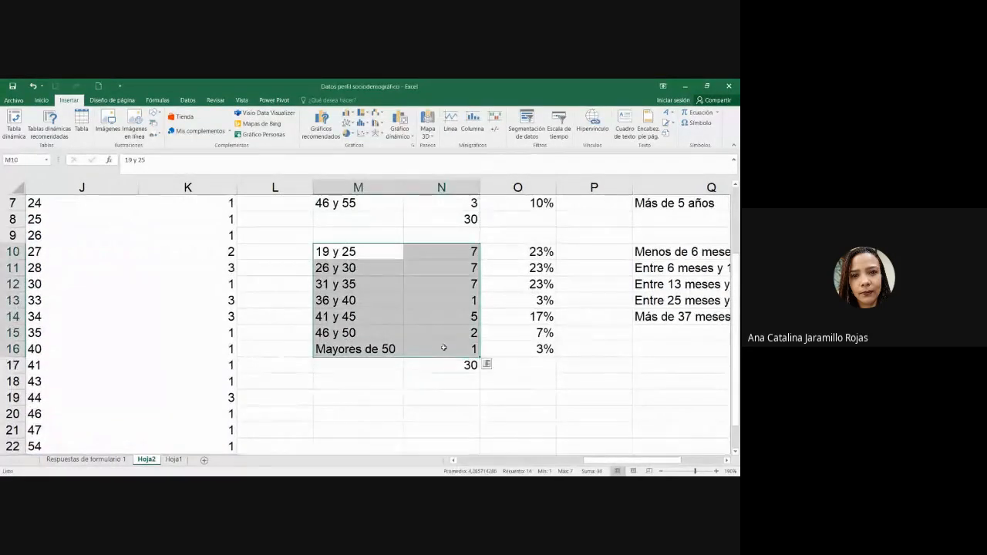
click(393, 299)
drag(368, 251, 453, 353)
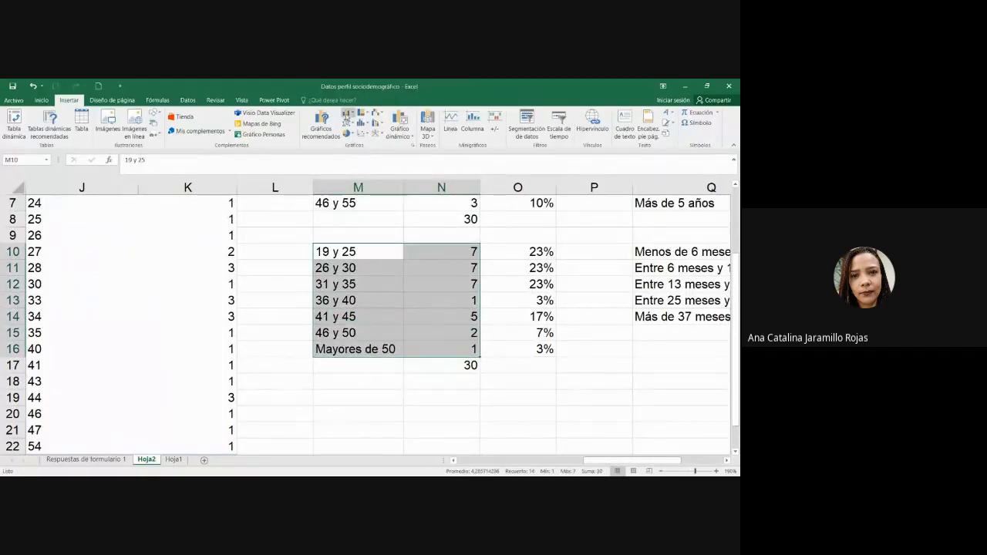
click(346, 114)
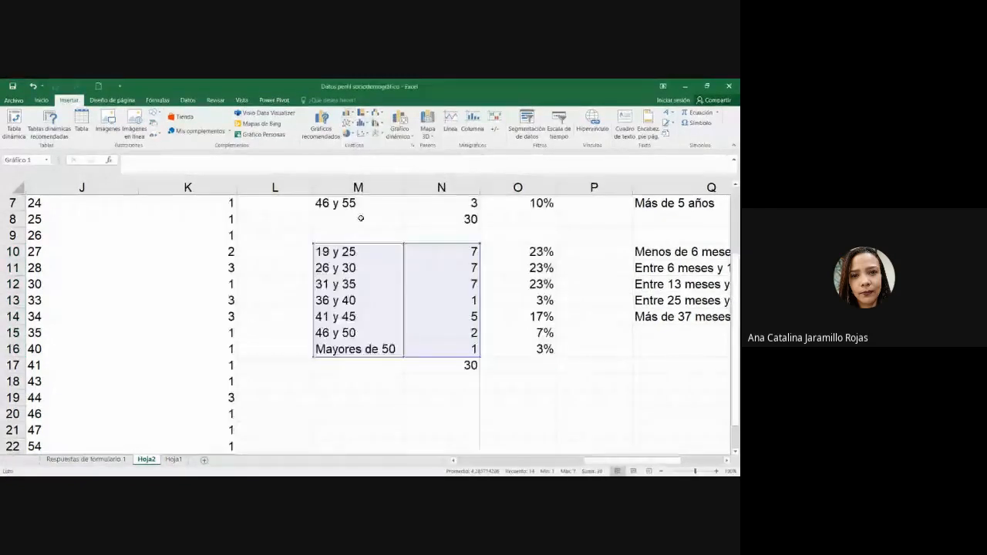
click(354, 219)
- Move the age bar chart below the detailed age table so that it starts around row 18
scroll(412, 256, down, 6)
scroll(412, 256, up, 3)
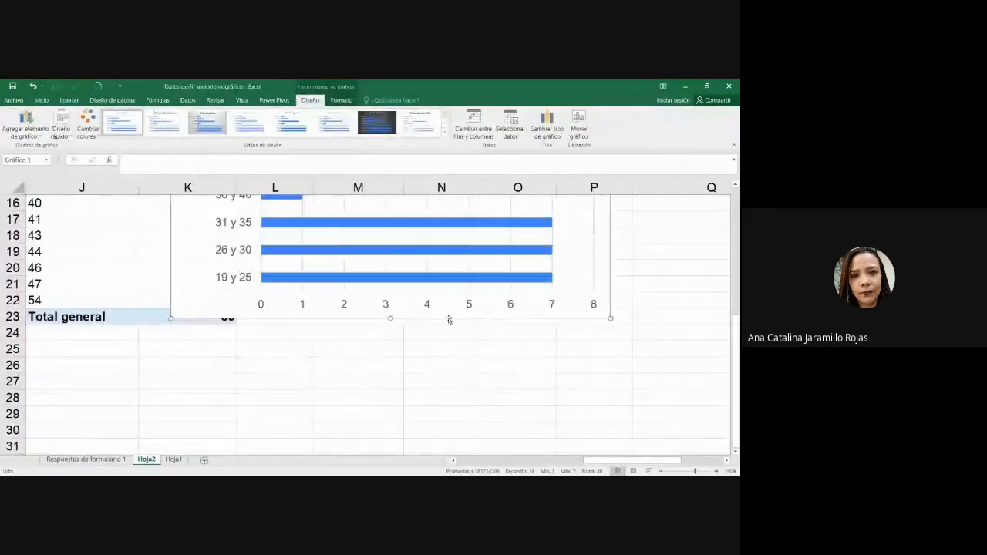
drag(448, 319, 479, 431)
scroll(476, 342, down, 3)
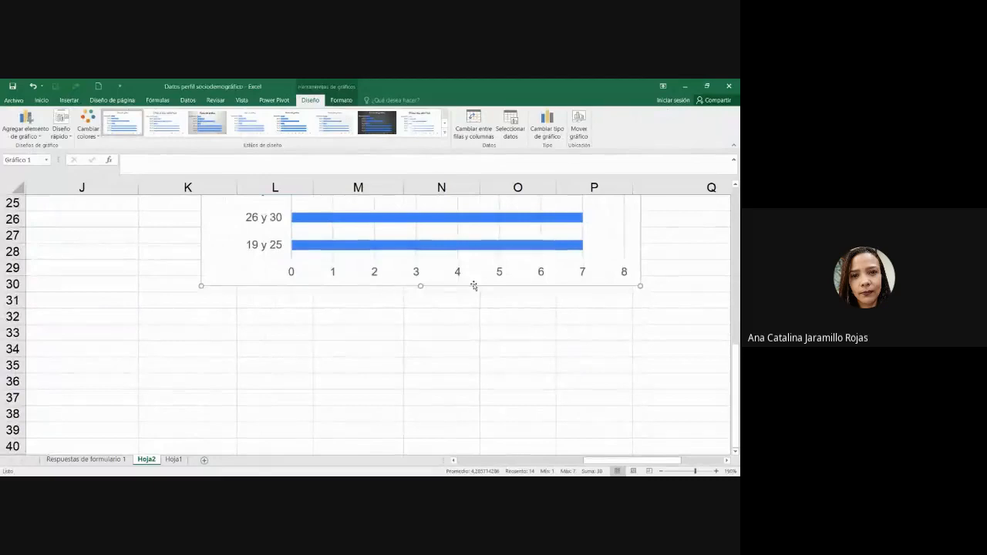
drag(473, 285, 494, 353)
scroll(495, 357, up, 5)
scroll(494, 355, down, 1)
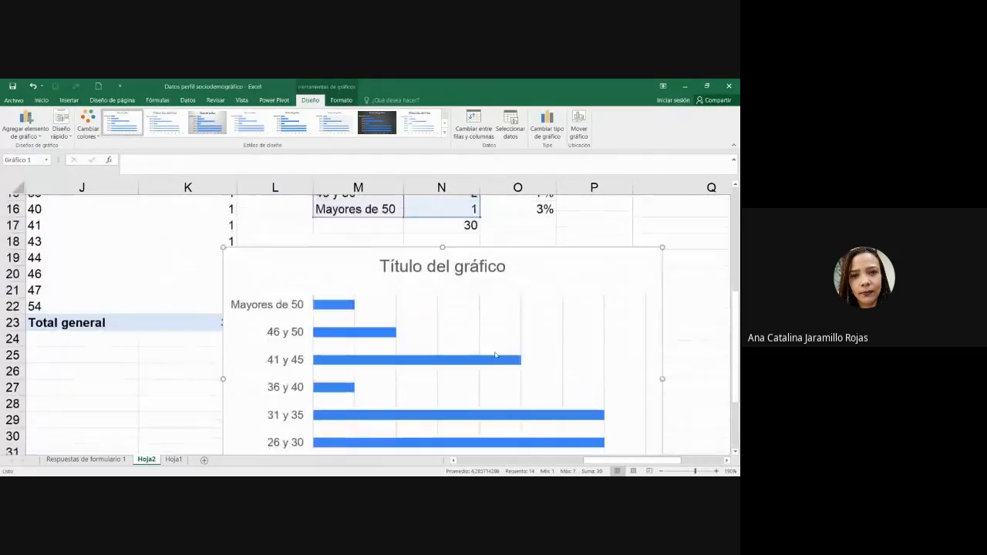
drag(438, 268, 484, 248)
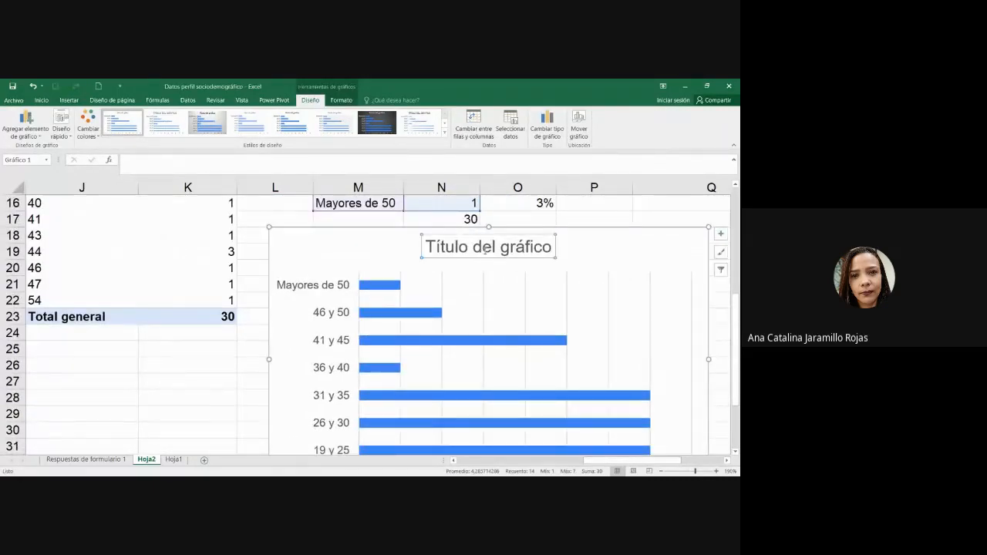
- Change the age bar chart's title to "Distribución por edades"
double_click(485, 249)
double_click(525, 248)
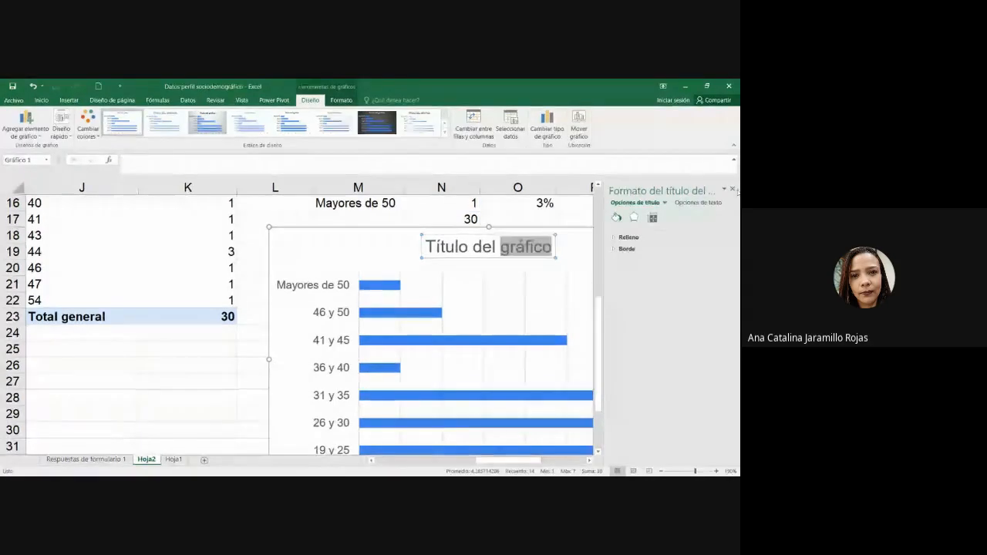
click(483, 247)
triple_click(465, 248)
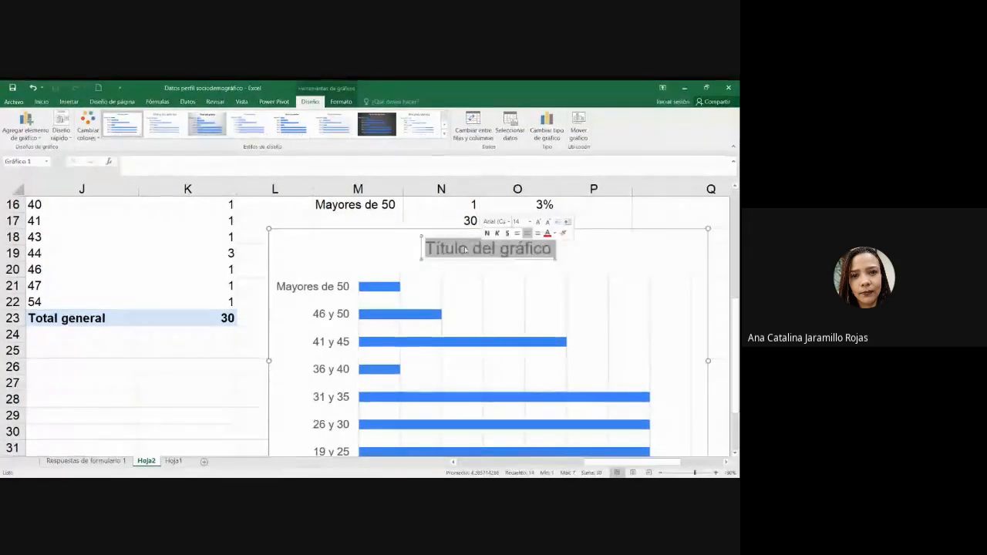
text(Distribució)
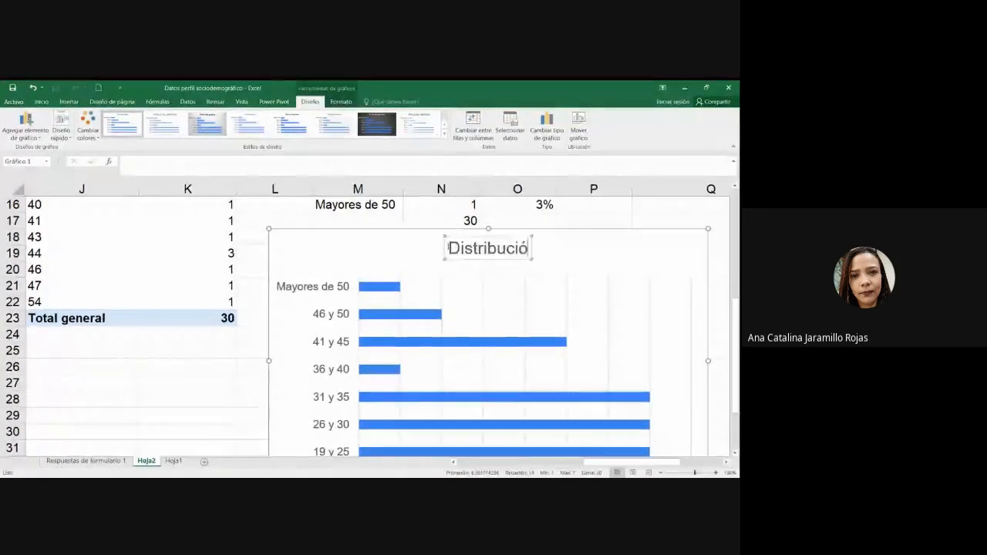
text(n por edades)
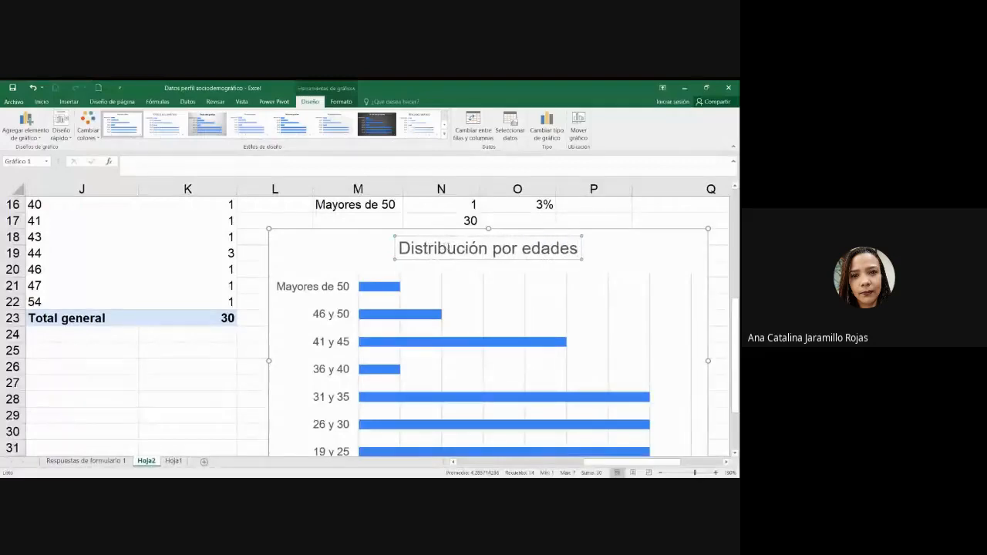
click(678, 221)
scroll(406, 370, down, 1)
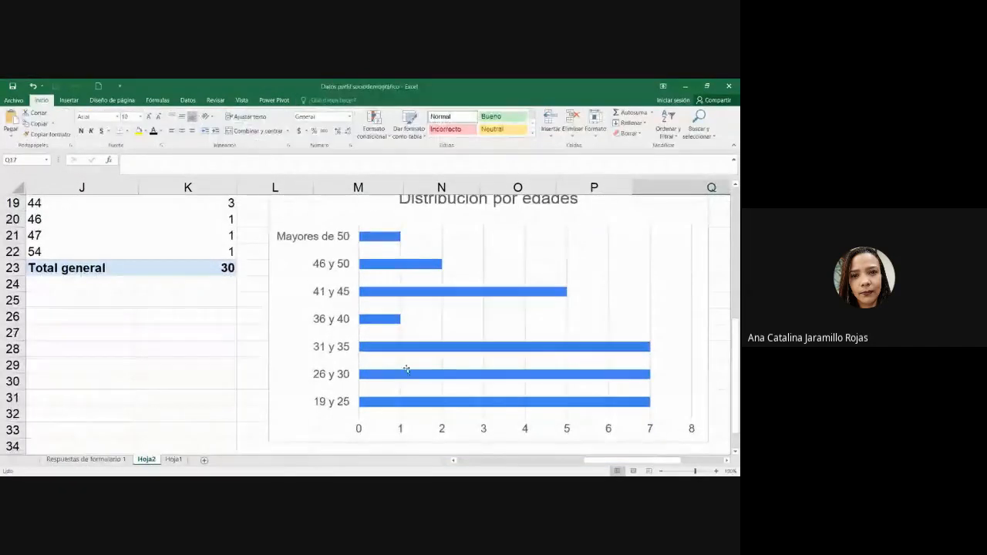
scroll(407, 370, up, 1)
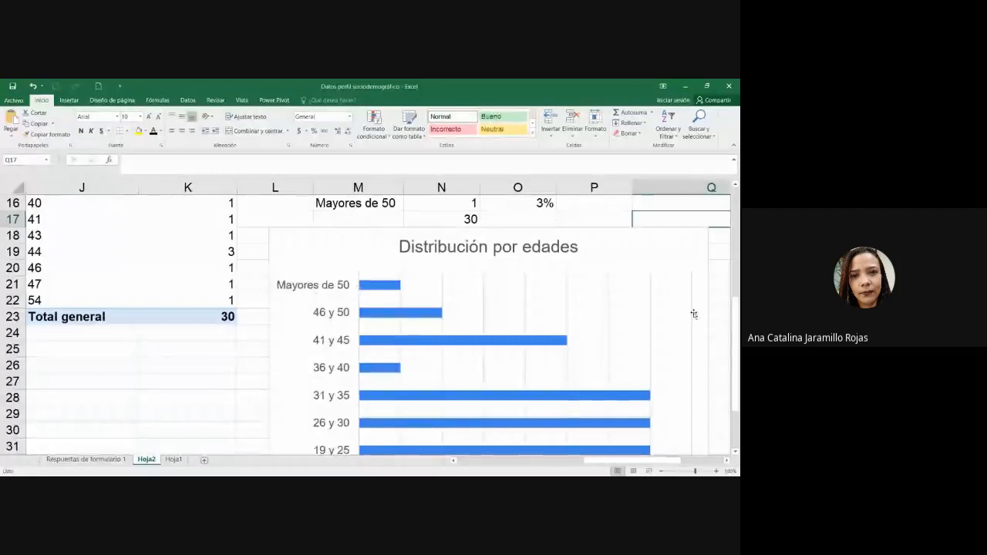
scroll(535, 319, down, 1)
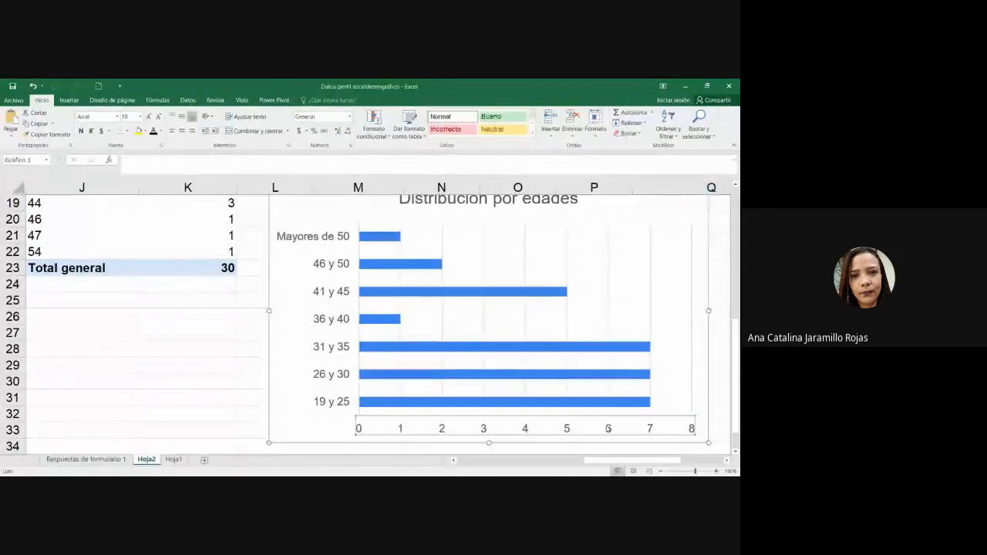
- Remove the horizontal value axis from the age distribution chart and add data labels to its bars
click(530, 431)
key(Delete)
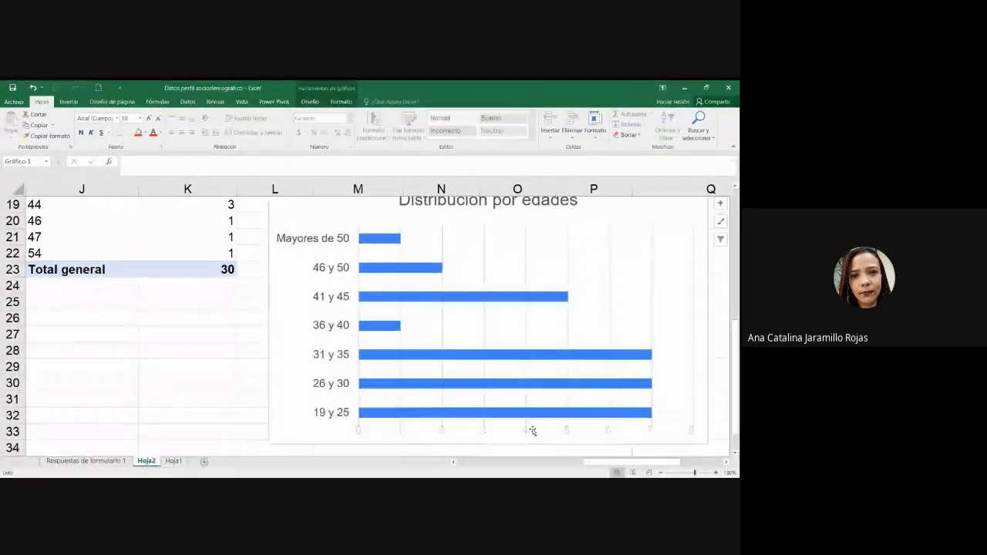
click(720, 205)
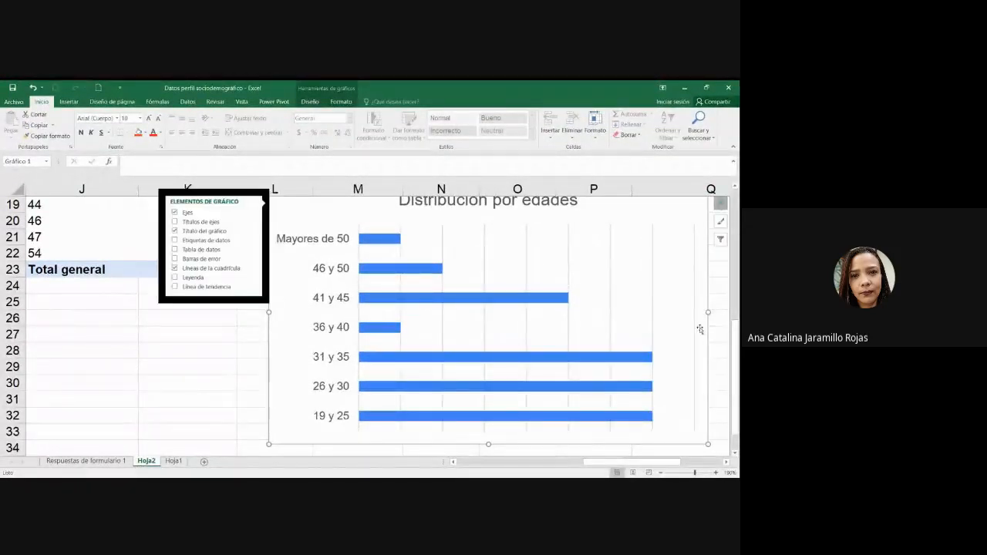
click(175, 239)
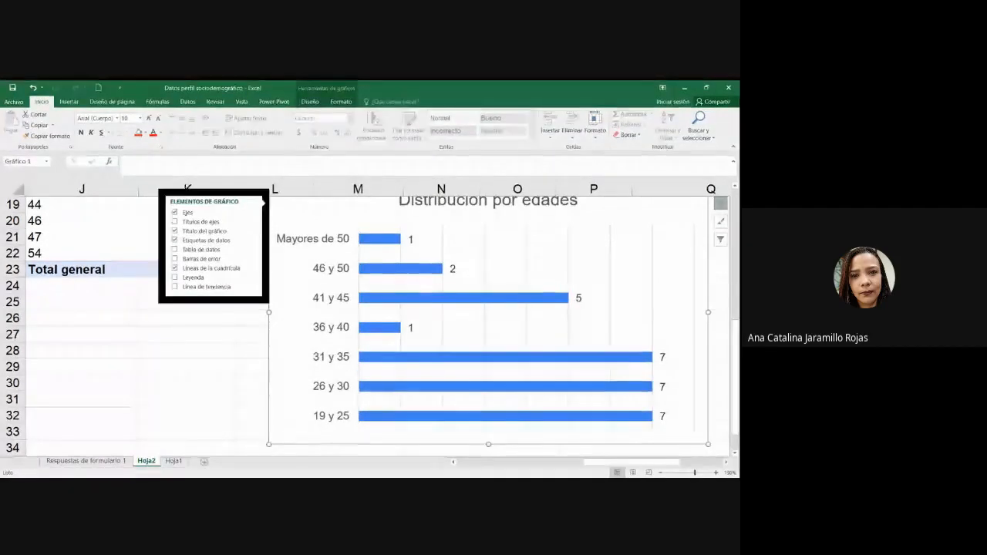
- Make the age range labels on the chart's vertical axis bold
click(313, 247)
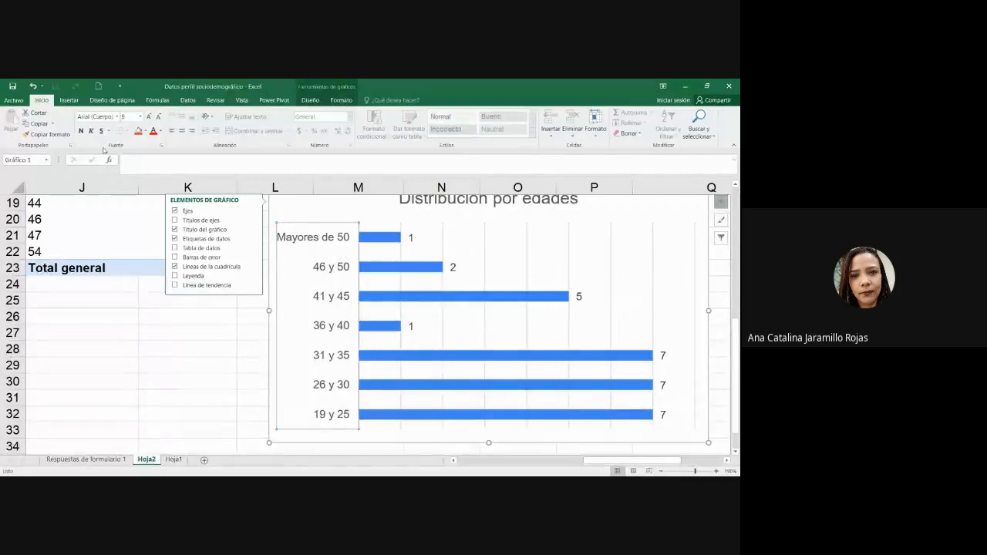
click(415, 239)
click(347, 271)
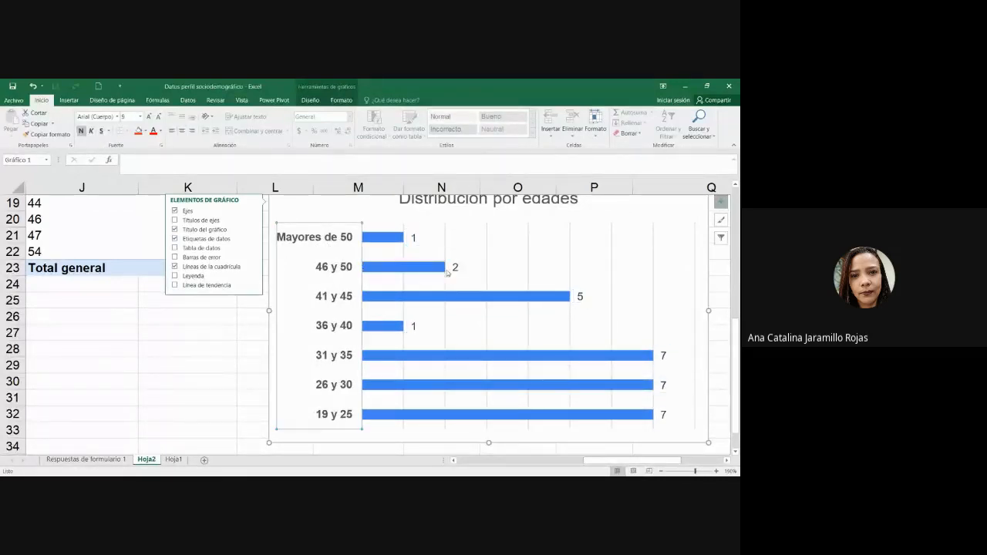
click(456, 269)
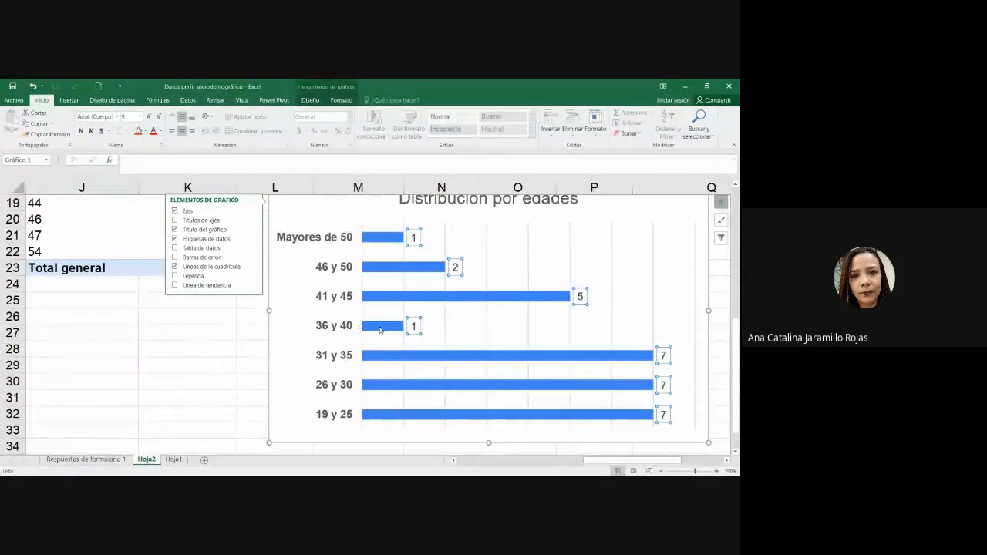
click(715, 368)
- Compare the chart's bars and data labels with the counts in M10:N16 and the percentages in O10:O16
scroll(497, 307, up, 4)
drag(351, 251, 439, 345)
scroll(439, 346, down, 6)
scroll(439, 347, up, 5)
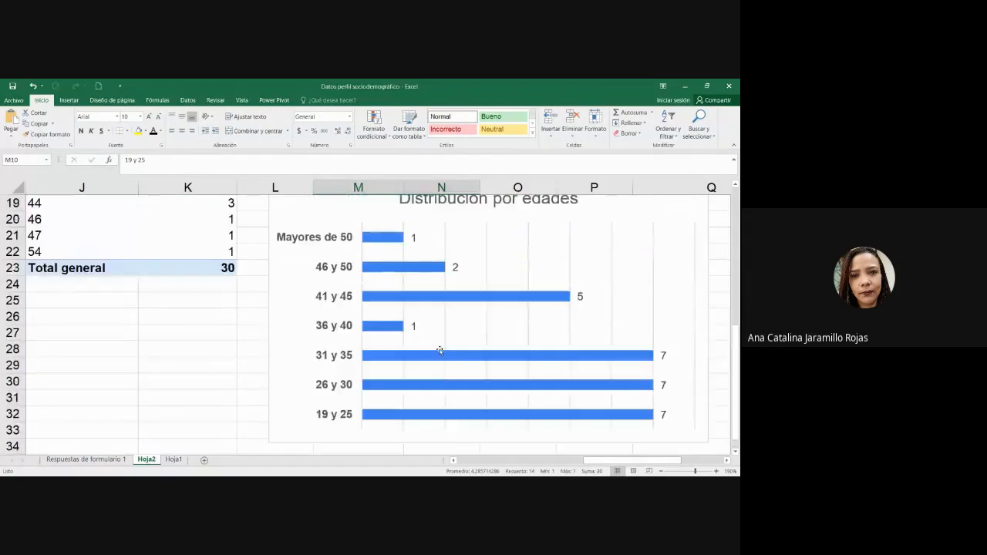
click(668, 357)
scroll(666, 361, down, 3)
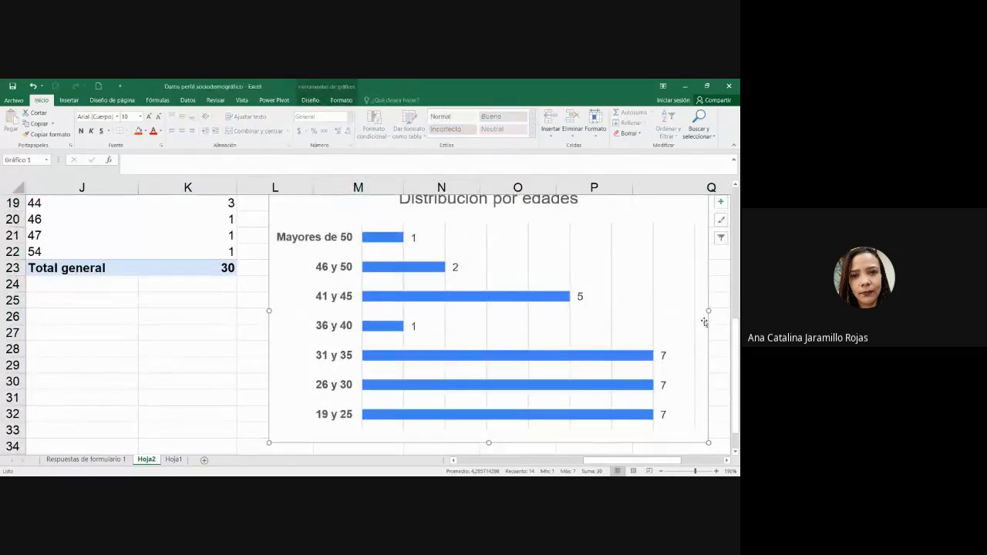
scroll(704, 323, up, 1)
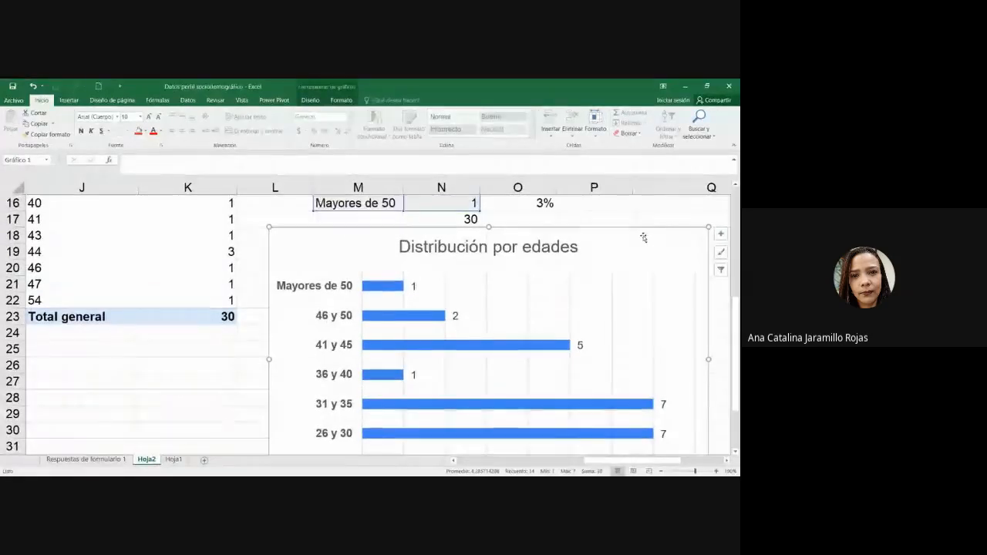
scroll(589, 368, up, 2)
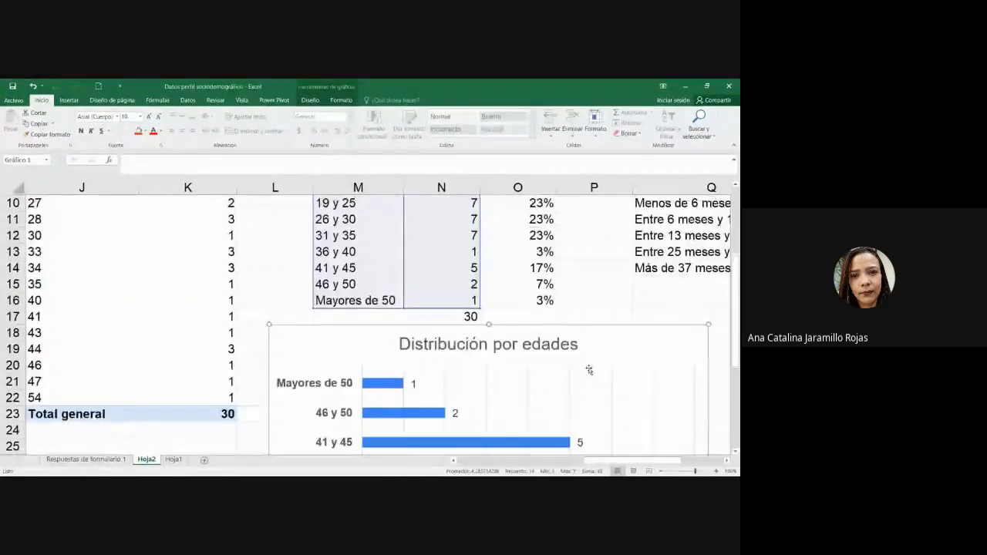
scroll(589, 370, down, 3)
scroll(589, 368, up, 2)
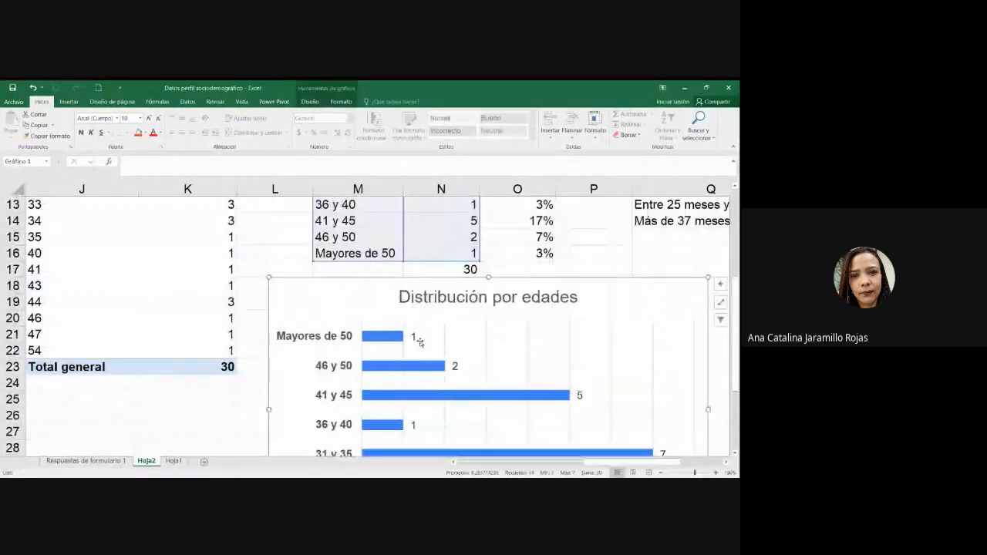
scroll(447, 445, down, 1)
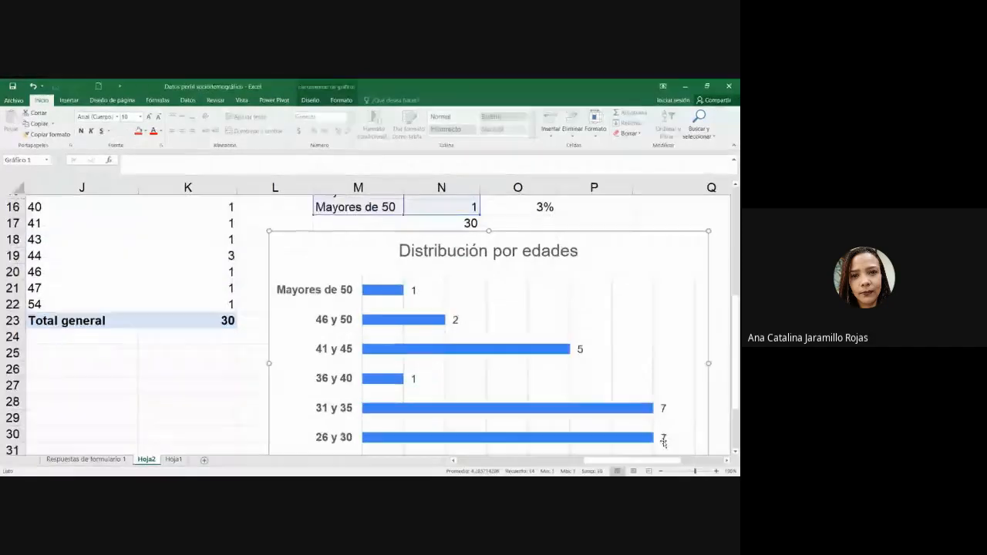
scroll(584, 379, up, 1)
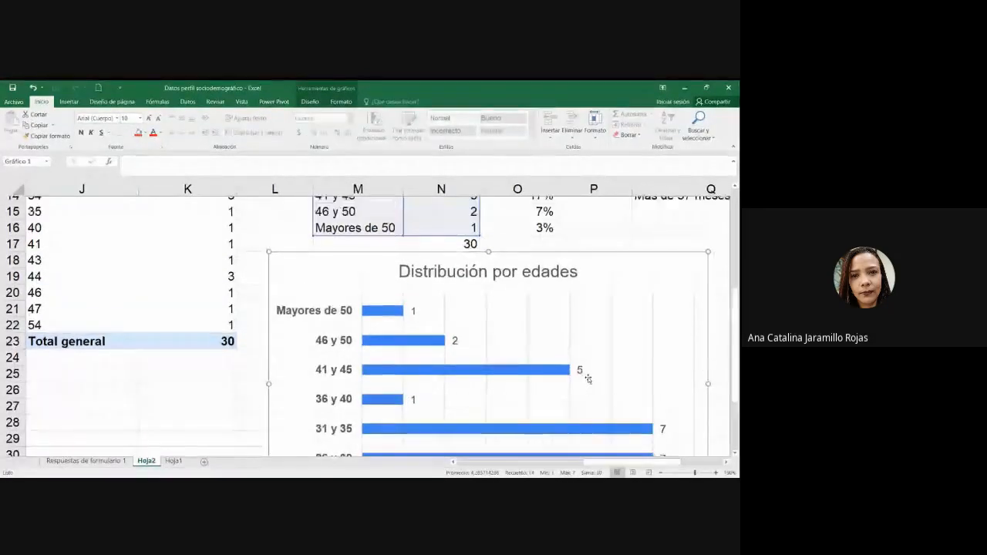
scroll(583, 379, down, 1)
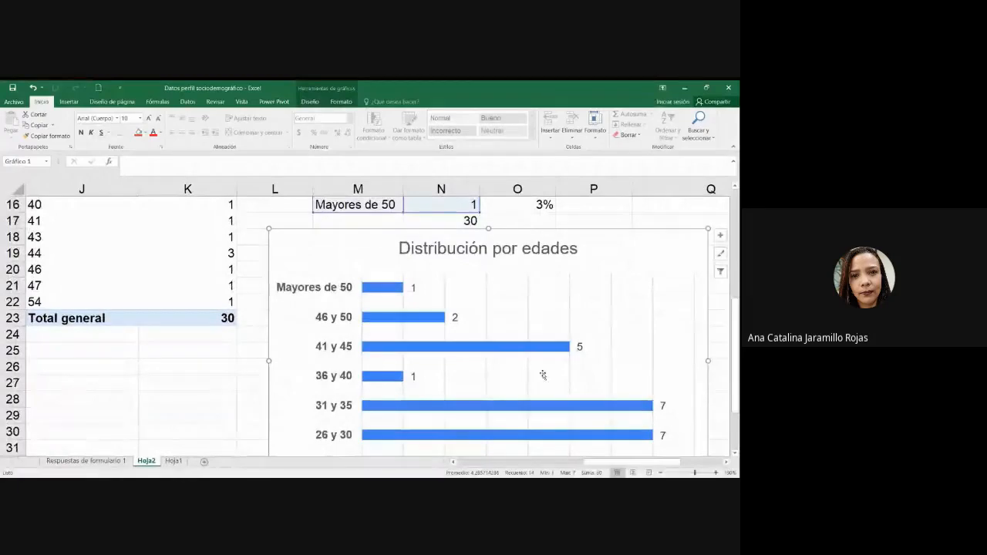
scroll(512, 253, up, 4)
drag(512, 300, 540, 397)
scroll(475, 359, down, 5)
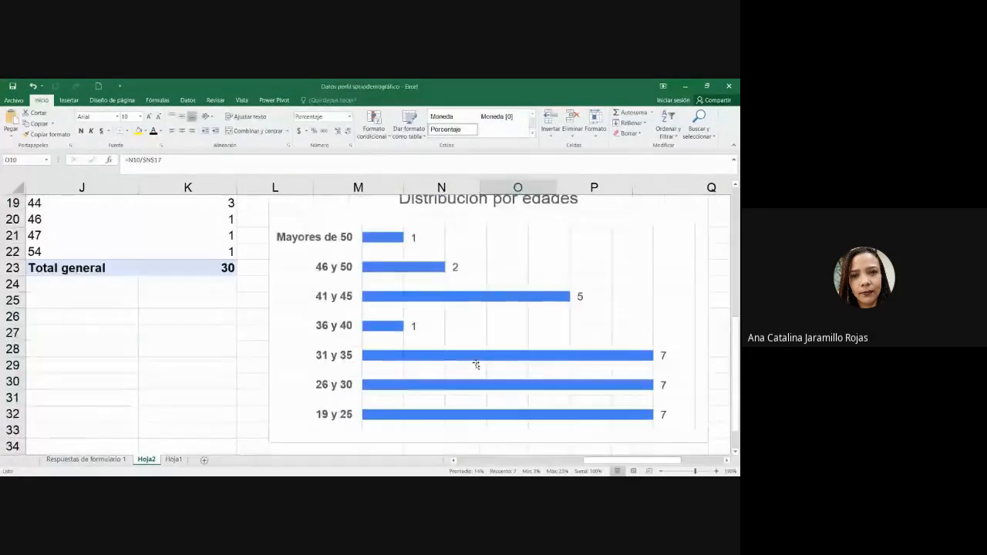
- Change the age chart's series values to the percentages in O10:O16
scroll(474, 363, up, 1)
click(620, 239)
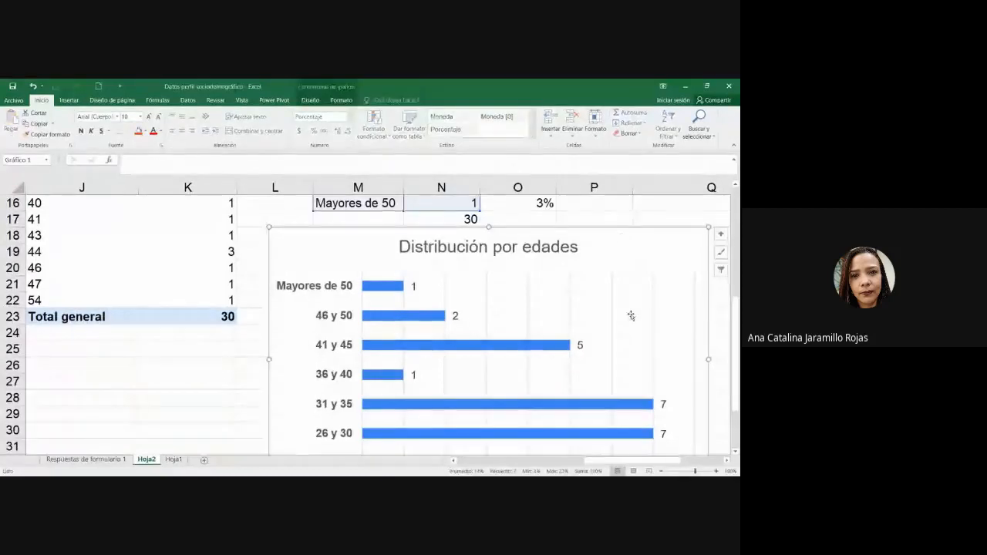
click(341, 82)
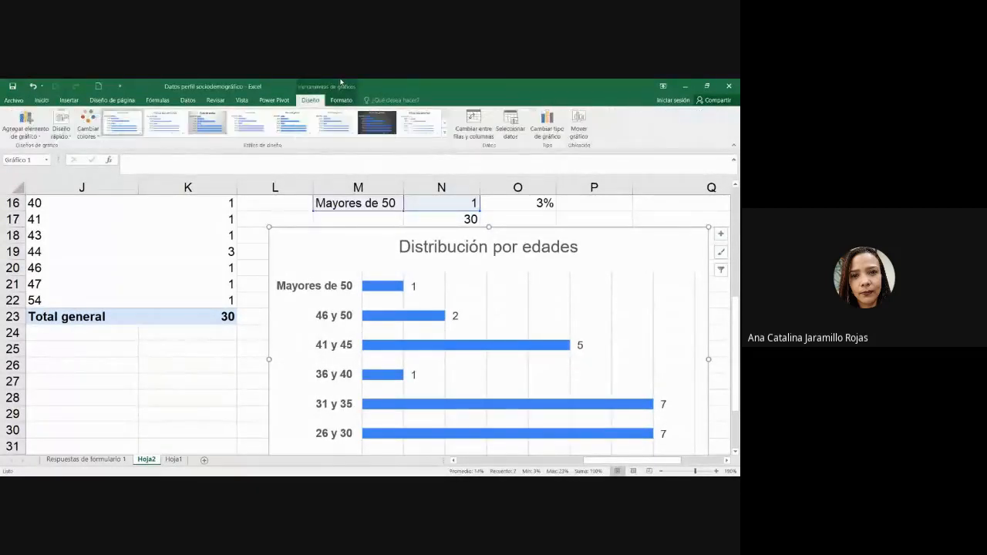
click(512, 127)
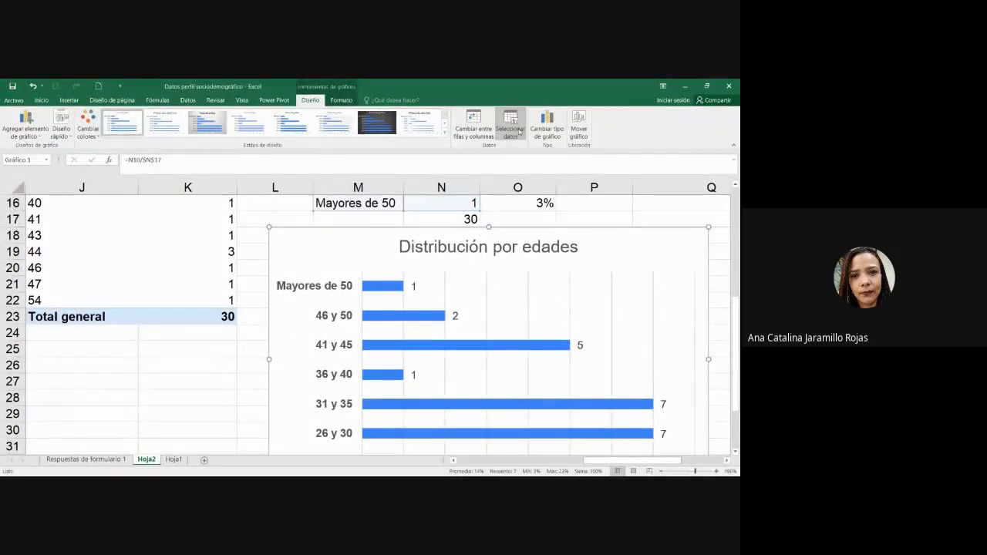
key(Escape)
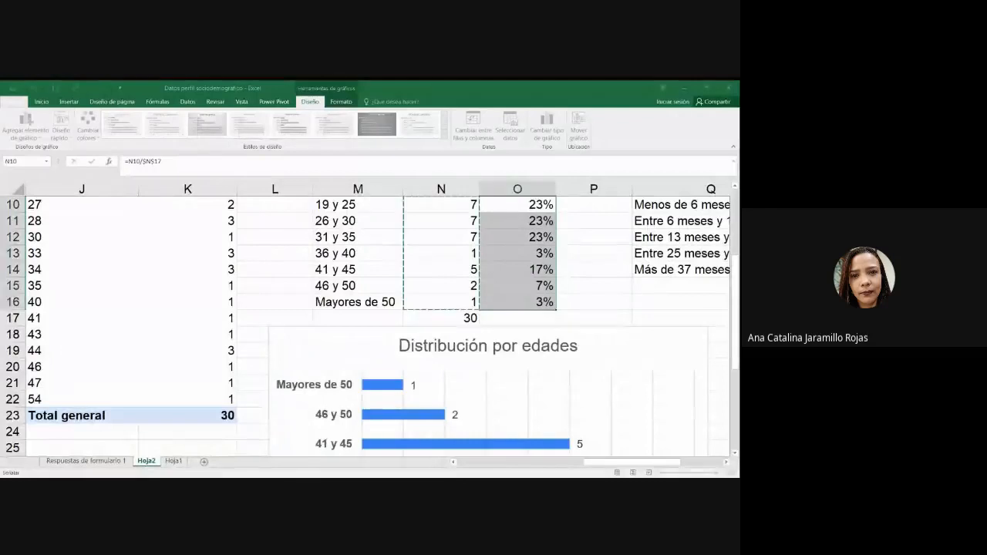
scroll(465, 270, up, 3)
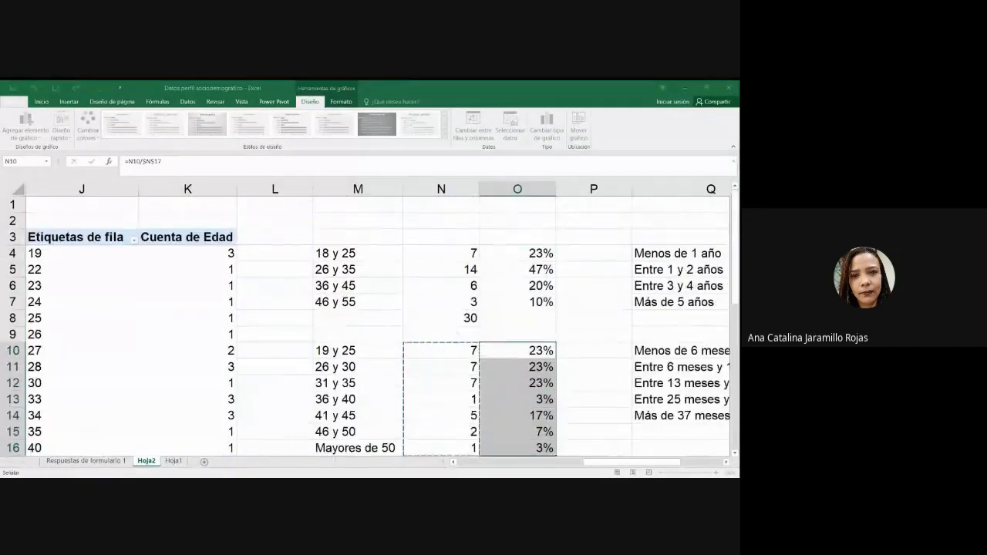
scroll(461, 330, down, 1)
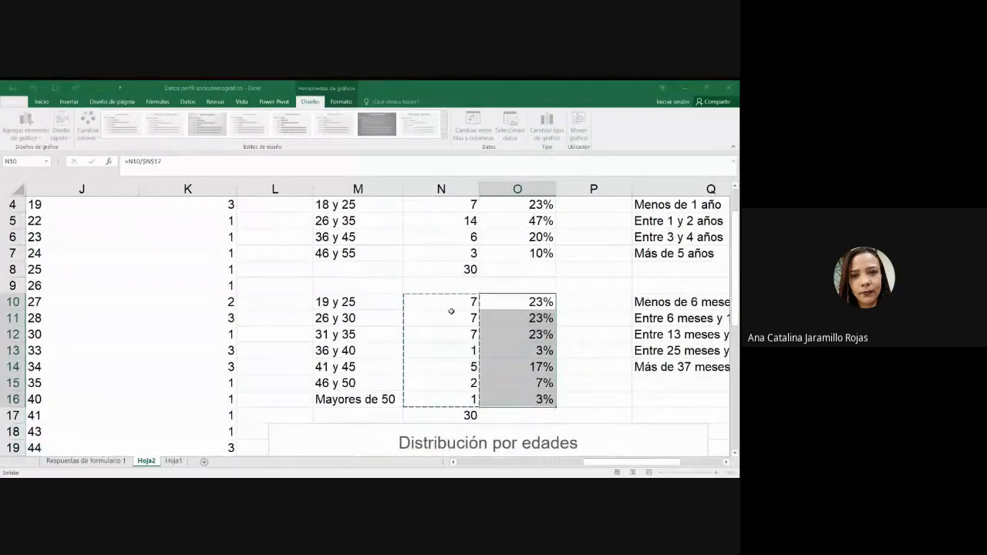
drag(542, 301, 534, 395)
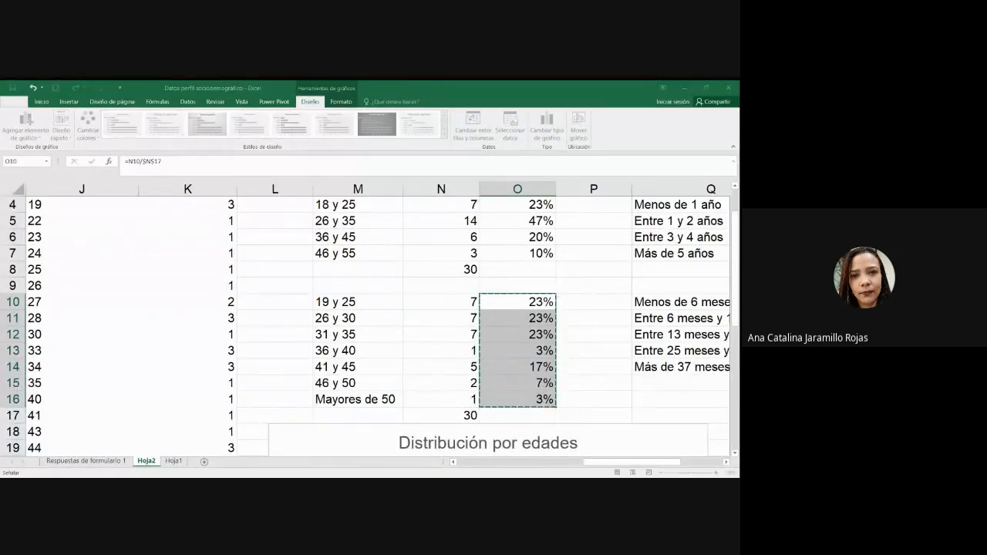
click(535, 283)
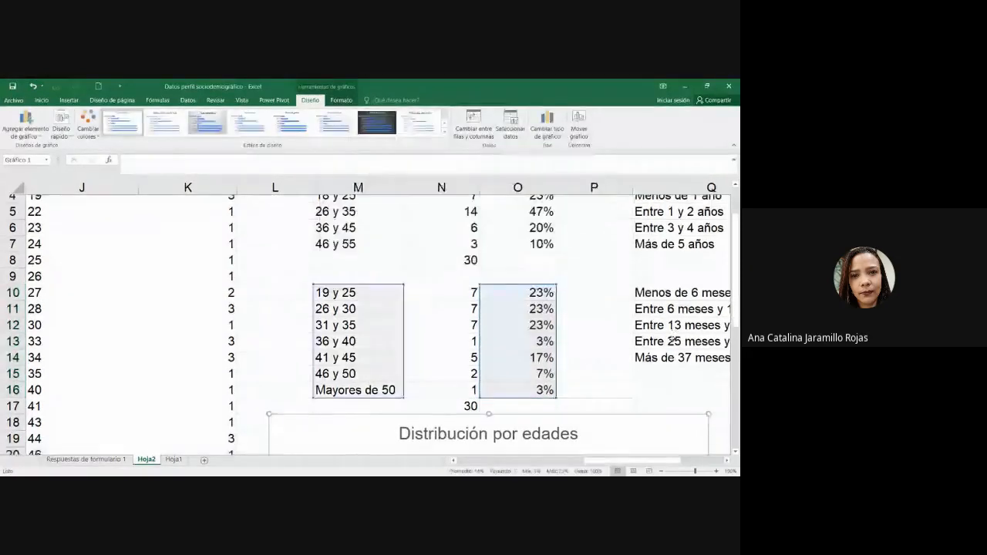
- Review the percentage labels on the age chart against the counts in column N and percentages in column O
scroll(668, 344, down, 5)
click(668, 344)
scroll(659, 341, up, 2)
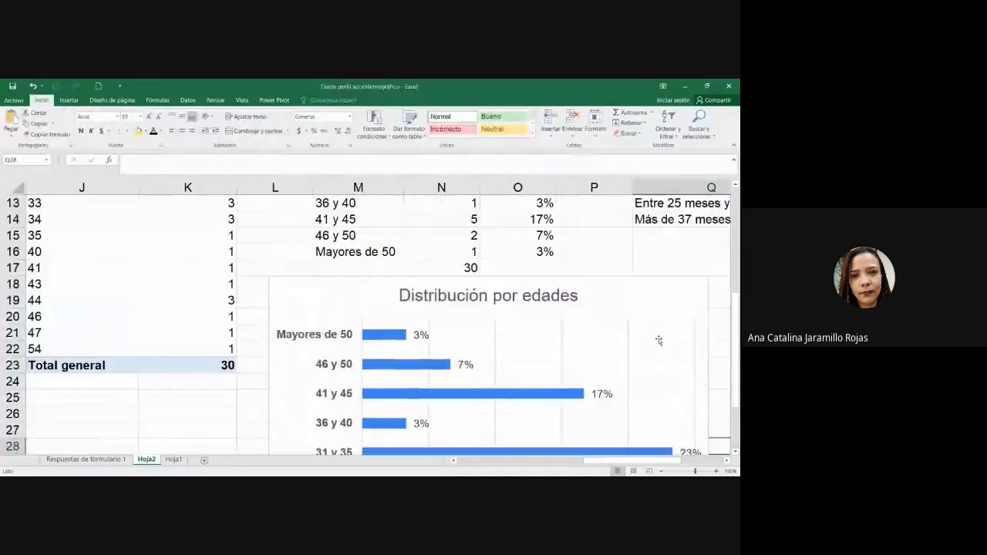
scroll(511, 226, up, 3)
drag(454, 300, 463, 397)
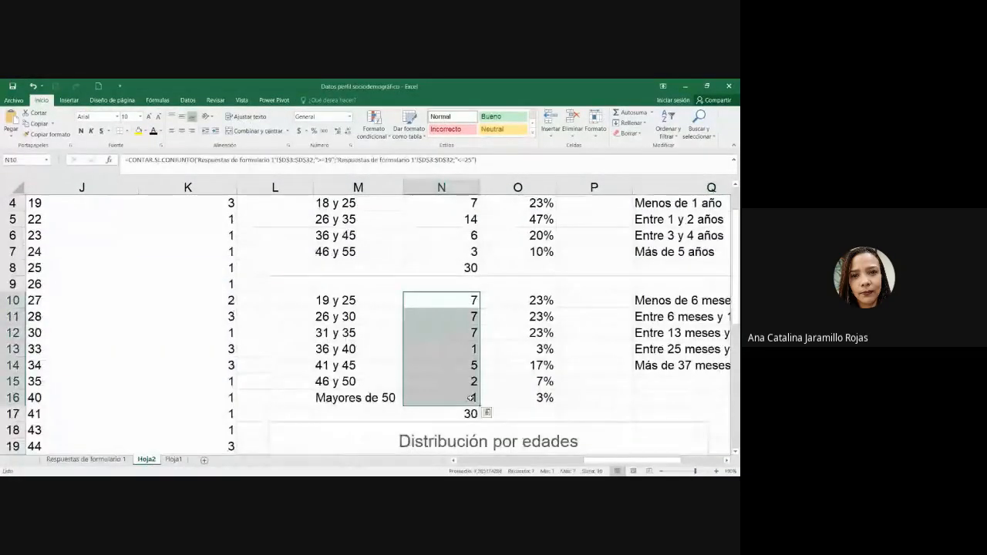
scroll(480, 386, down, 7)
scroll(479, 385, up, 3)
click(702, 338)
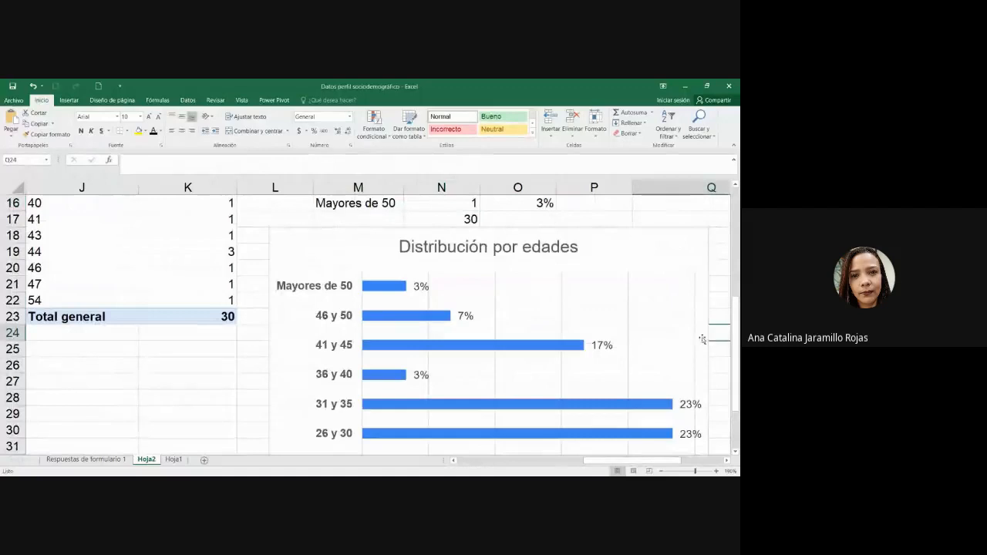
scroll(647, 390, down, 1)
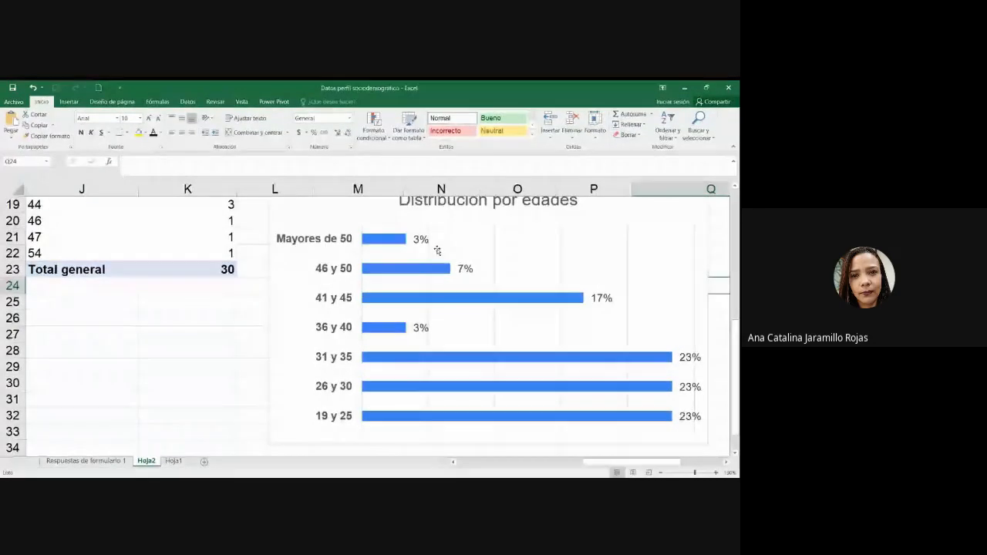
scroll(436, 249, up, 3)
scroll(478, 267, up, 2)
drag(455, 300, 455, 397)
drag(524, 283, 535, 412)
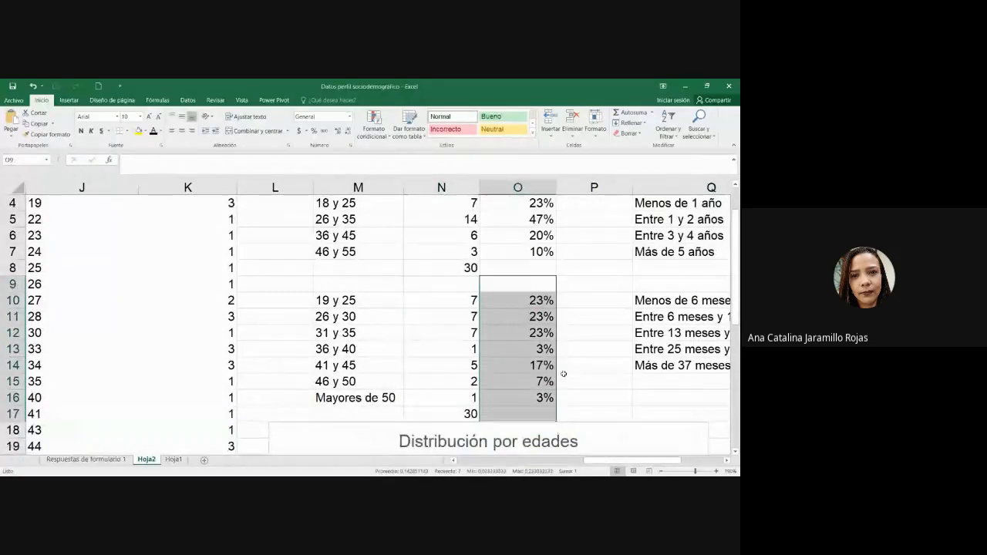
scroll(565, 375, down, 5)
scroll(682, 386, up, 1)
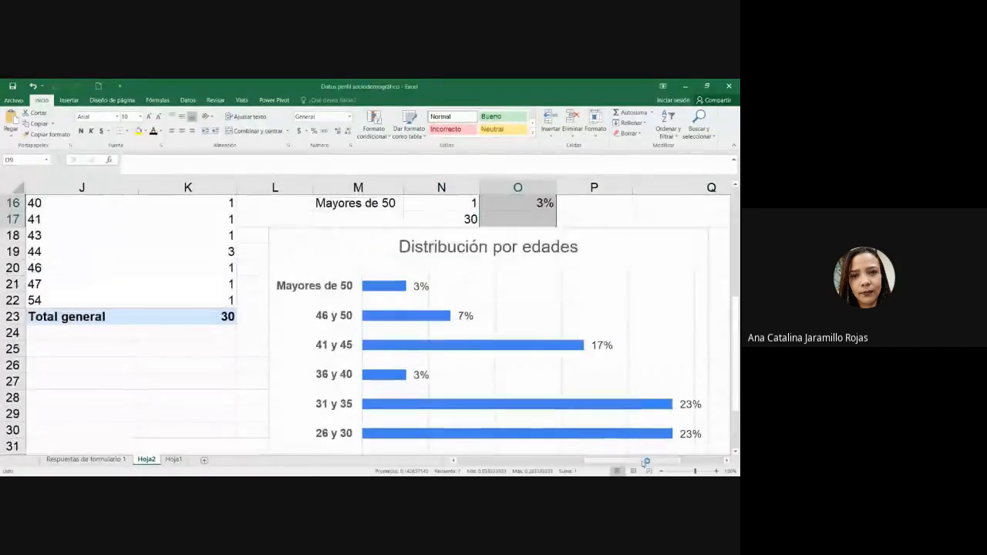
- Recolor the age distribution bar chart with the gold monochromatic palette, keeping its existing chart style
scroll(682, 386, right, 2)
scroll(655, 370, down, 1)
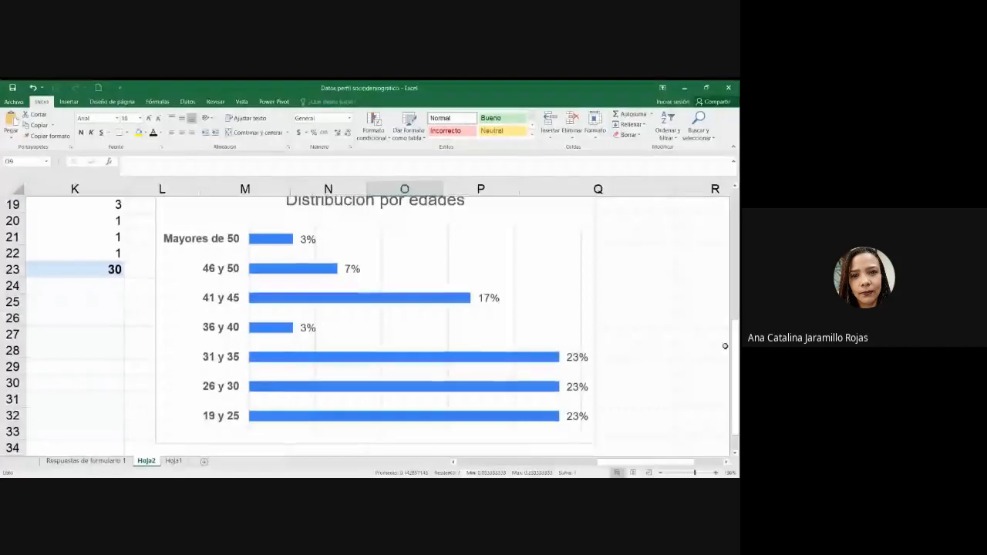
scroll(678, 362, up, 1)
click(694, 304)
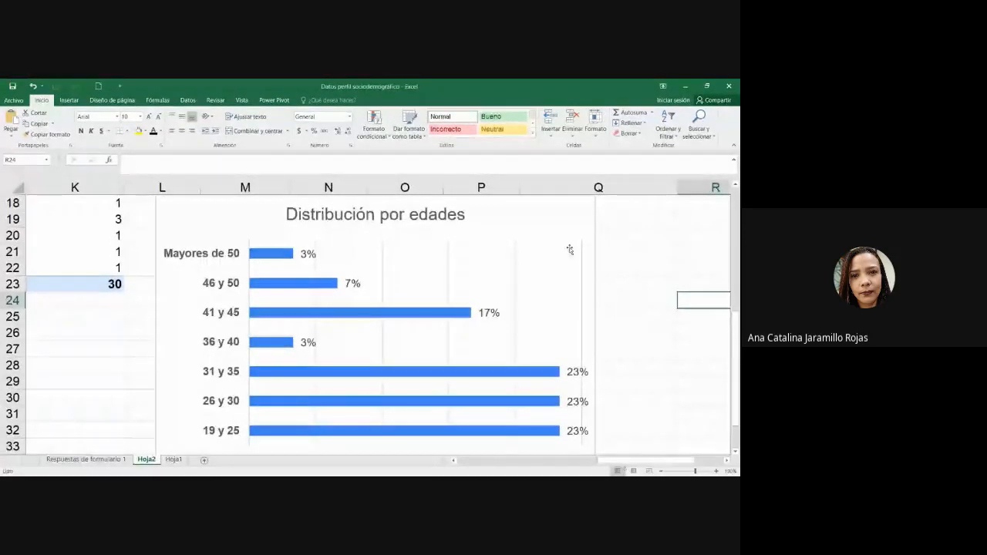
click(595, 211)
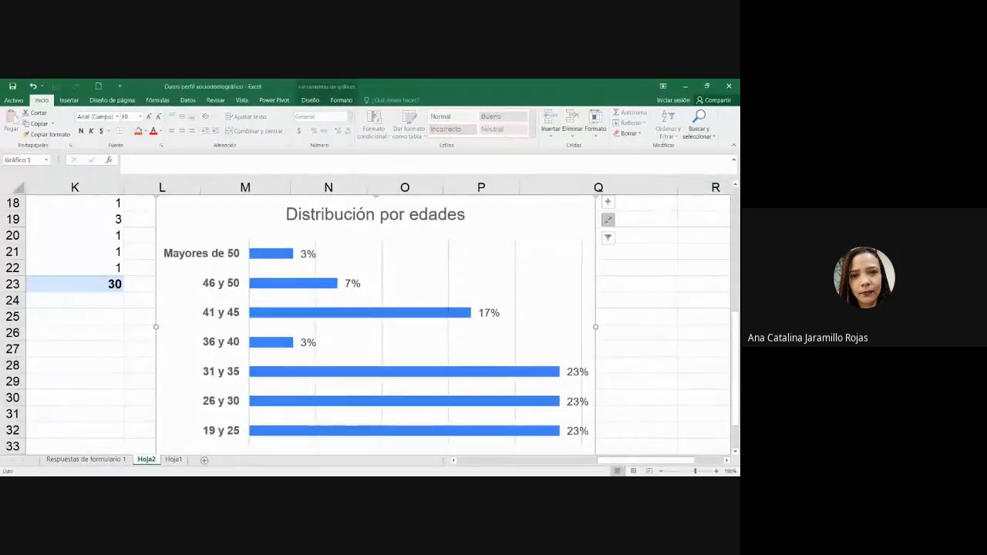
click(608, 220)
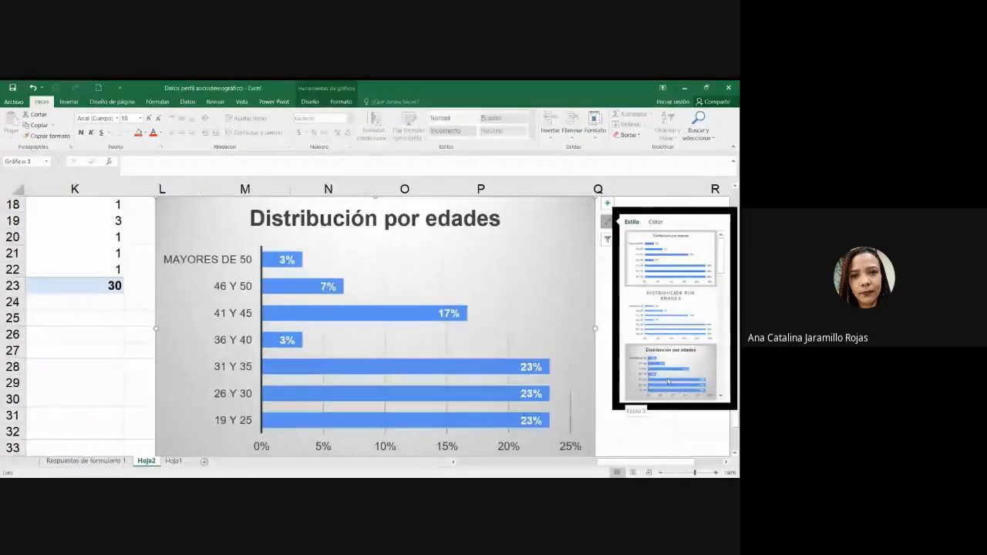
scroll(669, 370, down, 2)
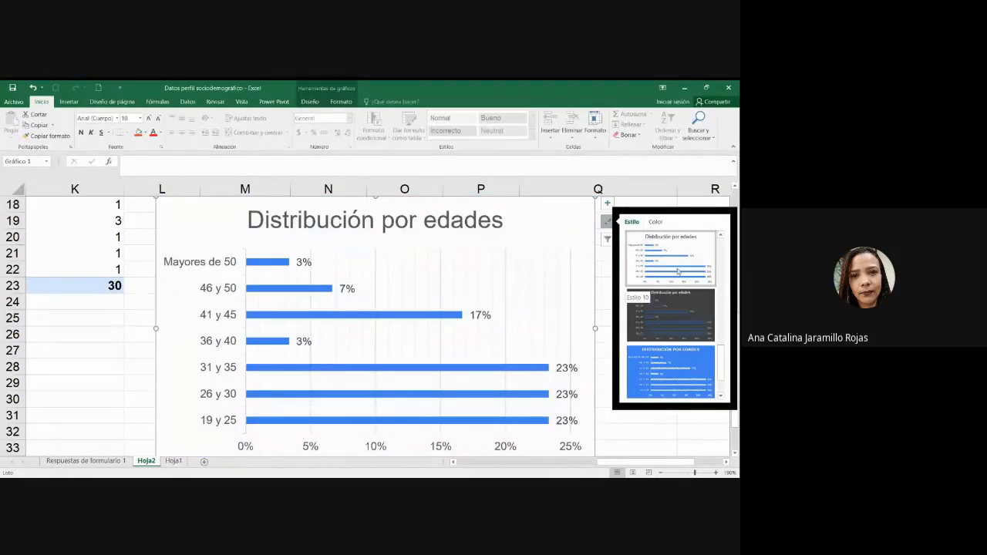
scroll(677, 270, down, 1)
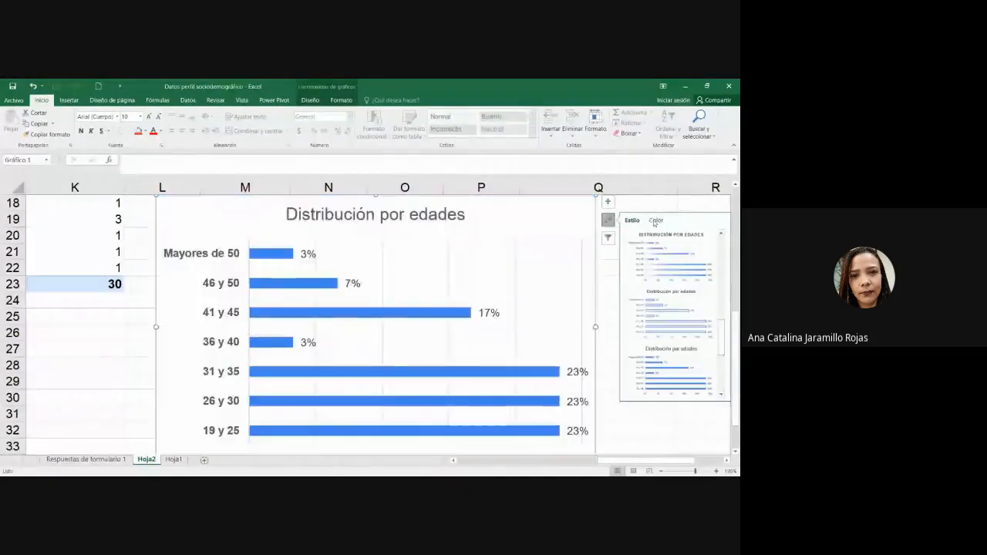
click(655, 221)
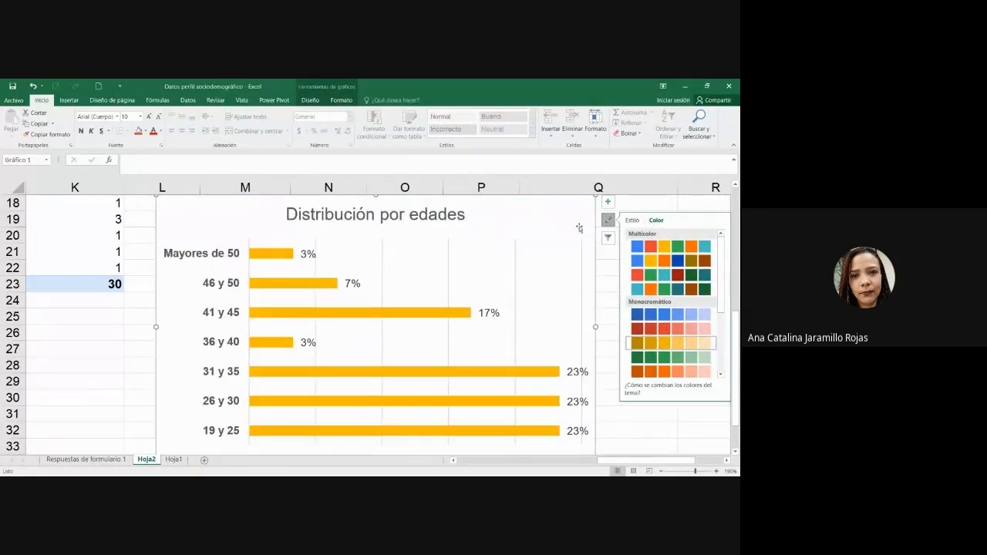
click(604, 280)
- Insert a 3-D pie chart from the age ranges and counts in M10:N16
scroll(605, 279, up, 2)
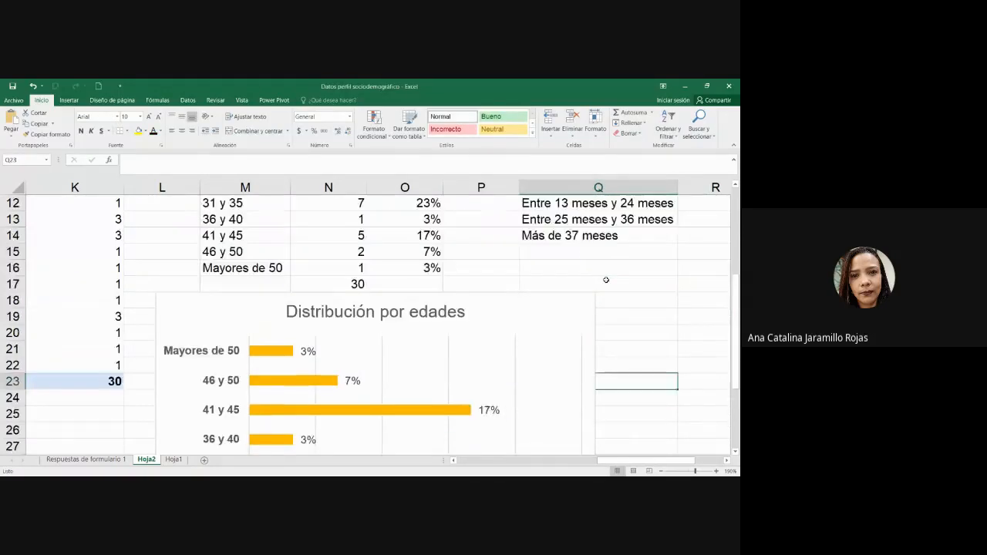
scroll(606, 279, down, 3)
scroll(606, 280, up, 1)
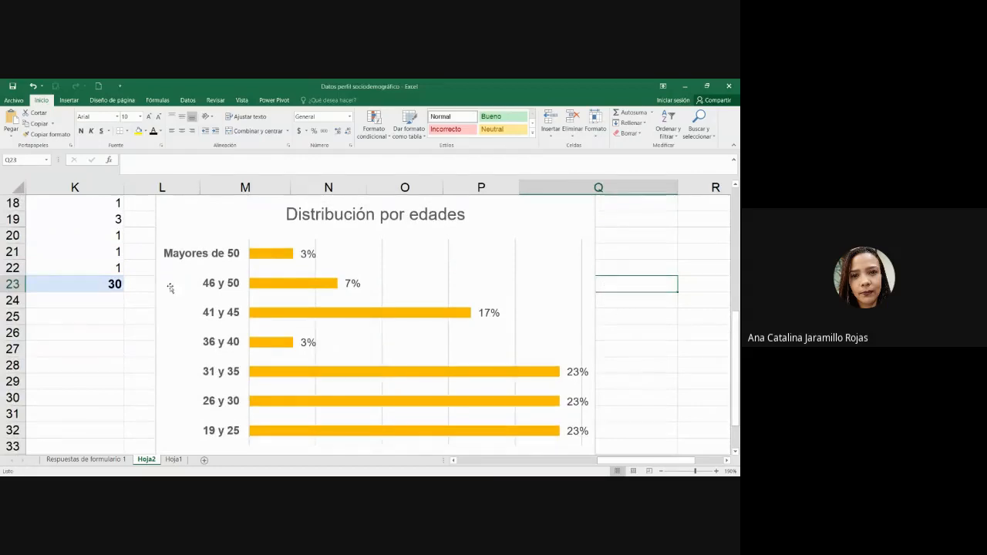
scroll(421, 315, up, 2)
scroll(421, 316, down, 1)
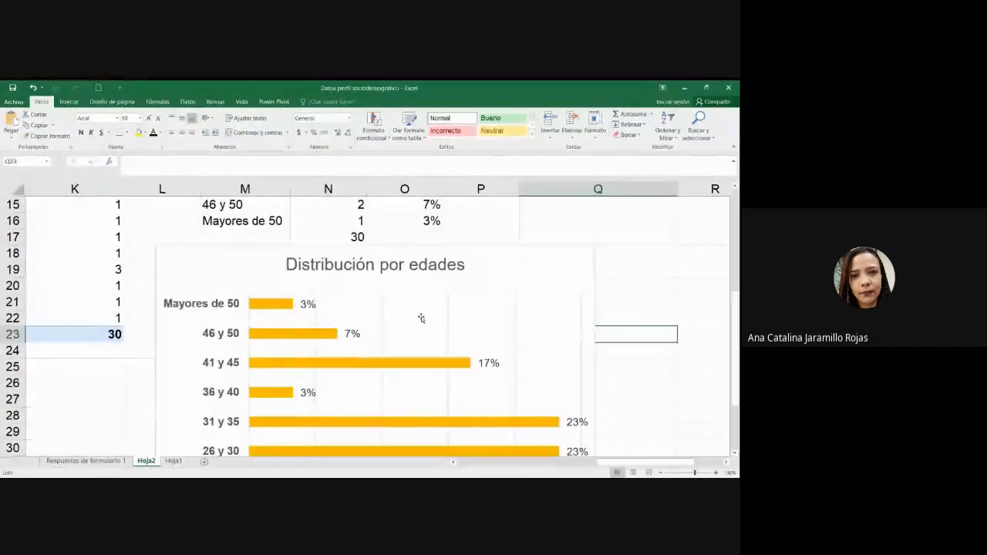
scroll(418, 322, up, 4)
drag(282, 314, 349, 418)
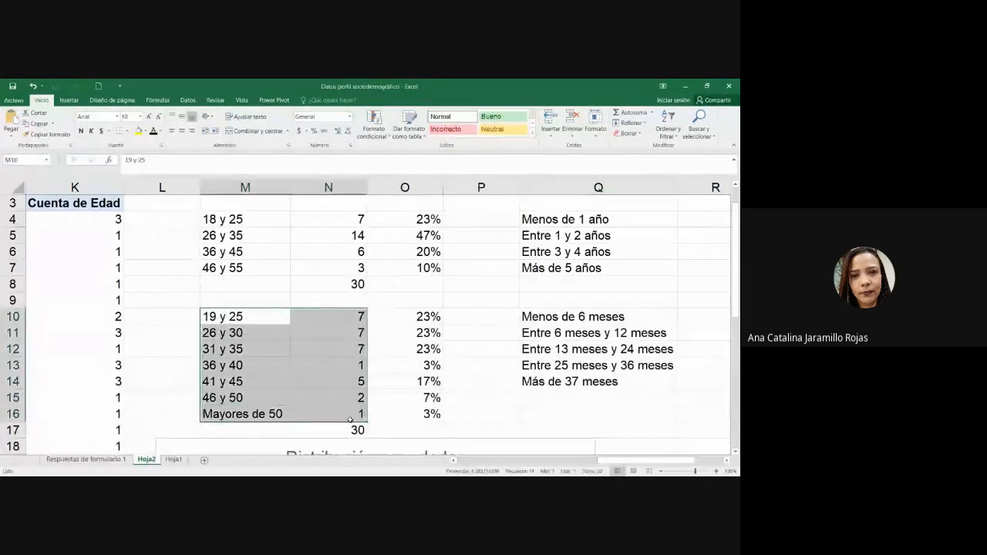
click(69, 100)
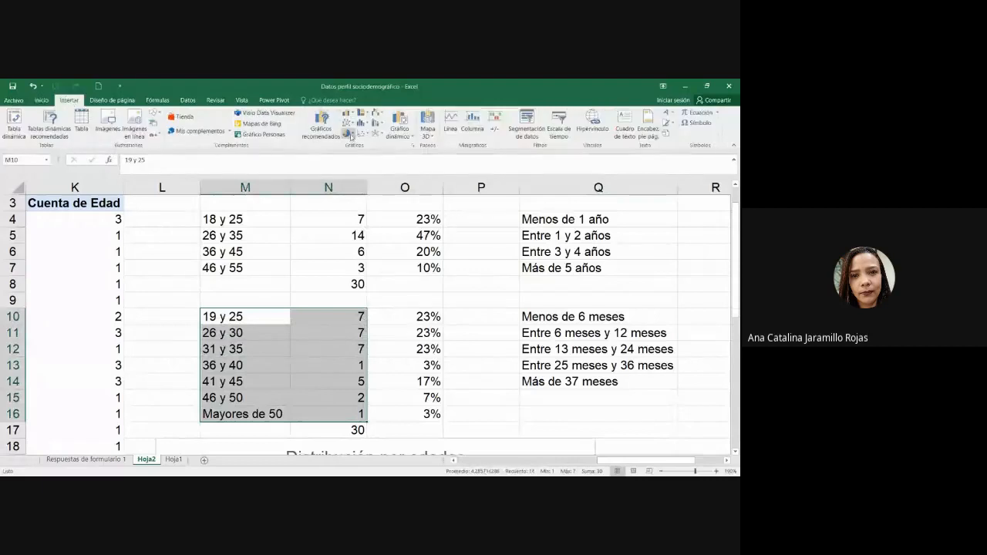
click(347, 134)
click(357, 199)
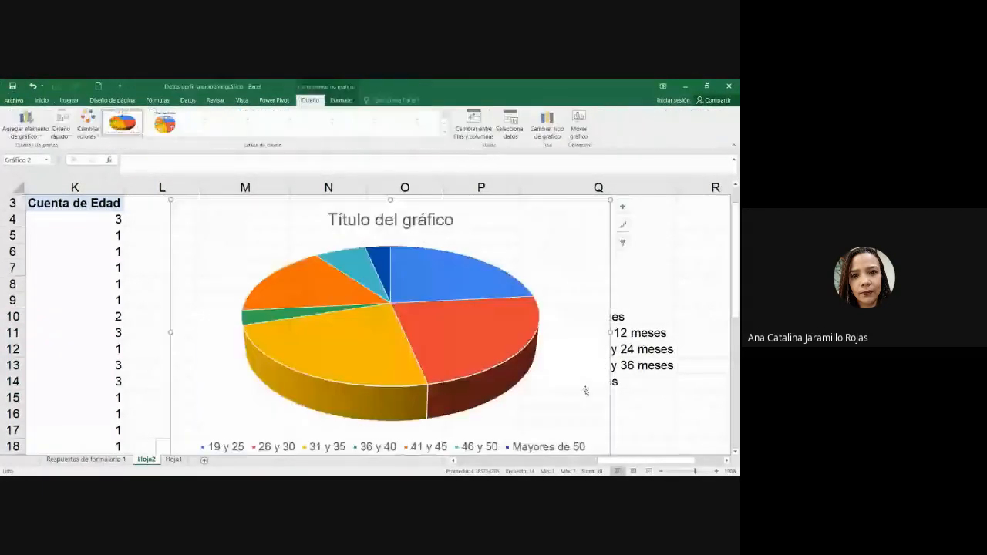
- Move the new pie chart beside the age bar chart, below the seniority table, so it covers no data
scroll(586, 393, down, 4)
scroll(593, 395, up, 2)
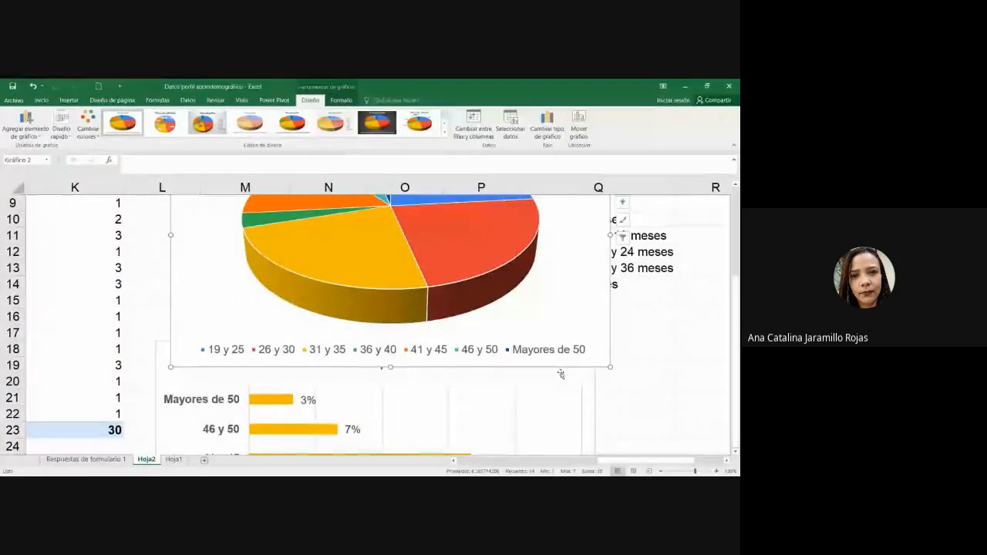
scroll(560, 374, down, 2)
scroll(547, 371, down, 2)
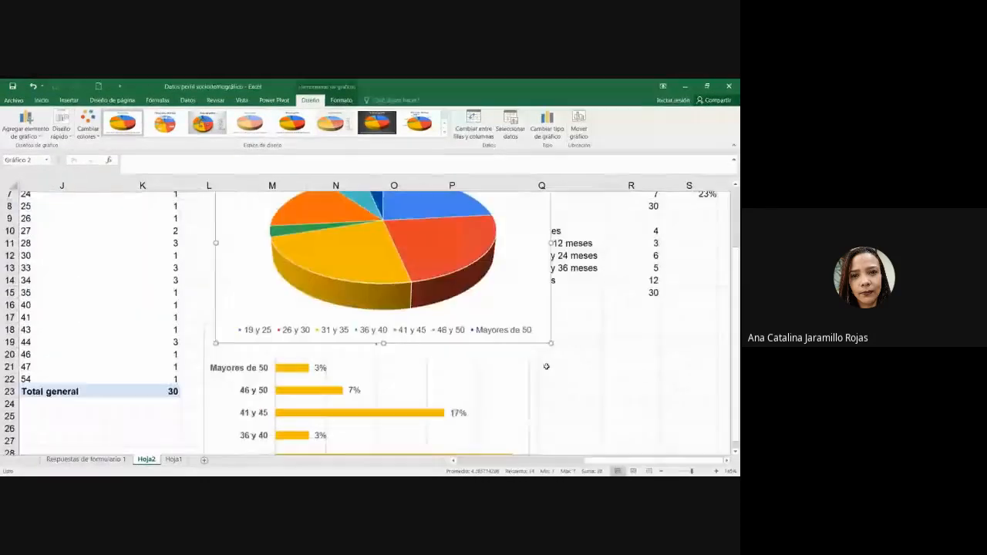
scroll(544, 371, up, 2)
scroll(543, 373, down, 3)
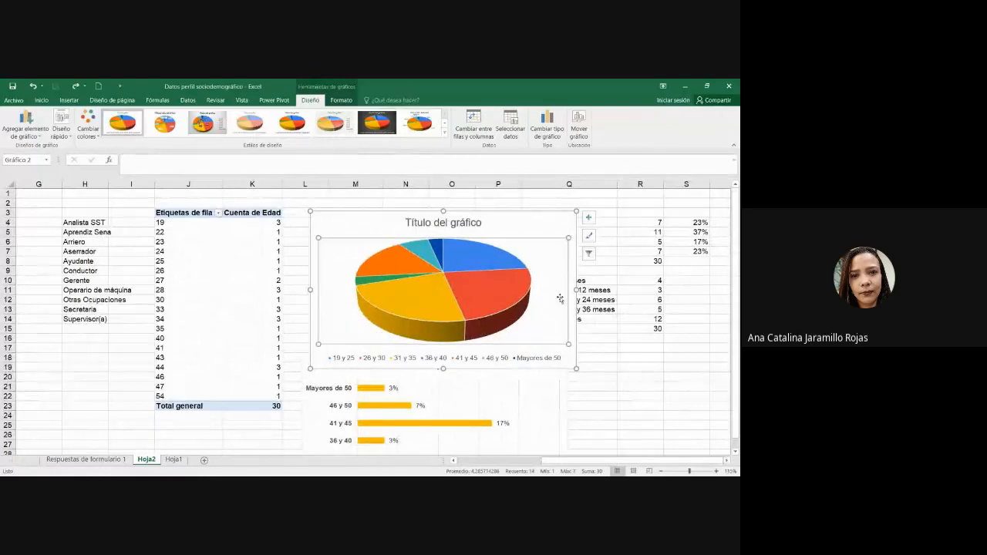
key(Escape)
drag(503, 218, 681, 304)
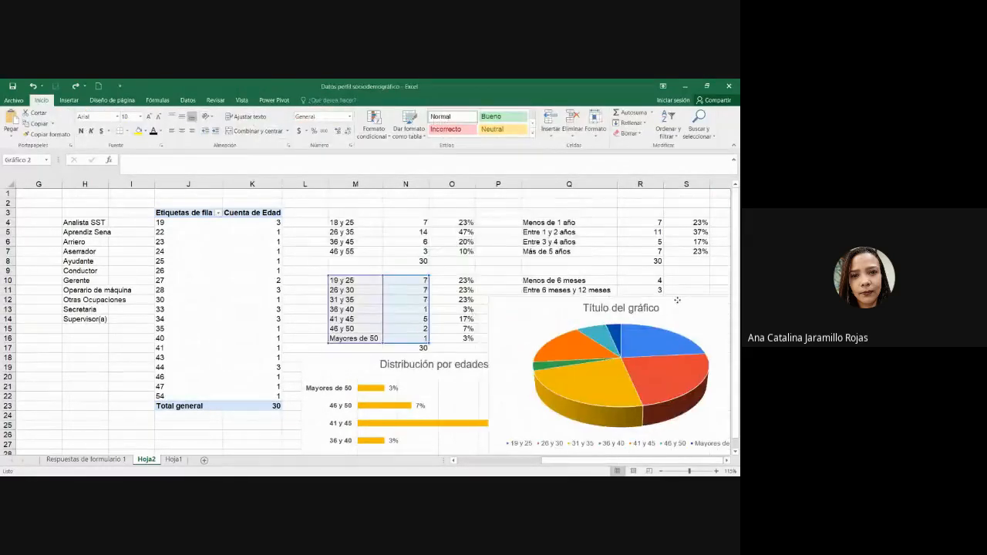
click(726, 460)
scroll(725, 461, right, 4)
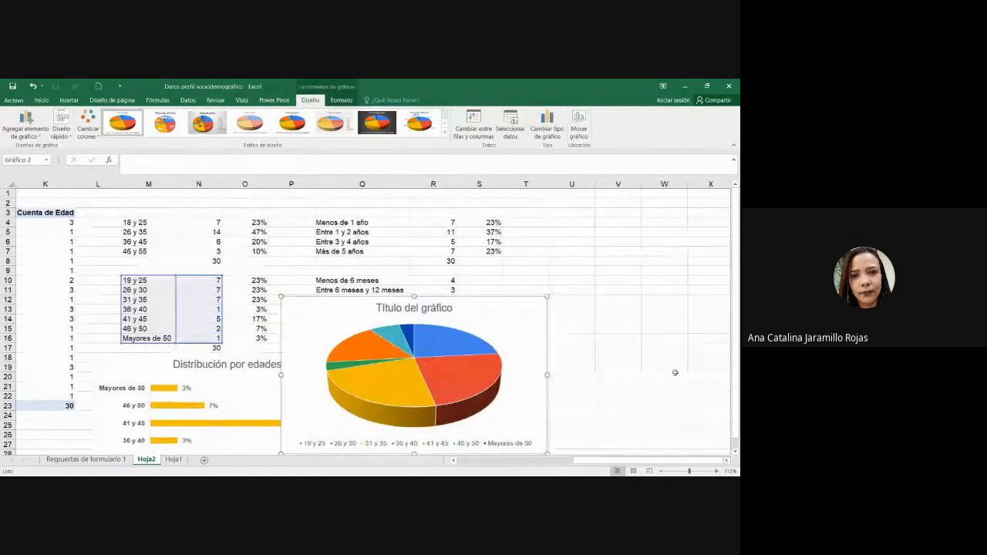
scroll(646, 316, down, 5)
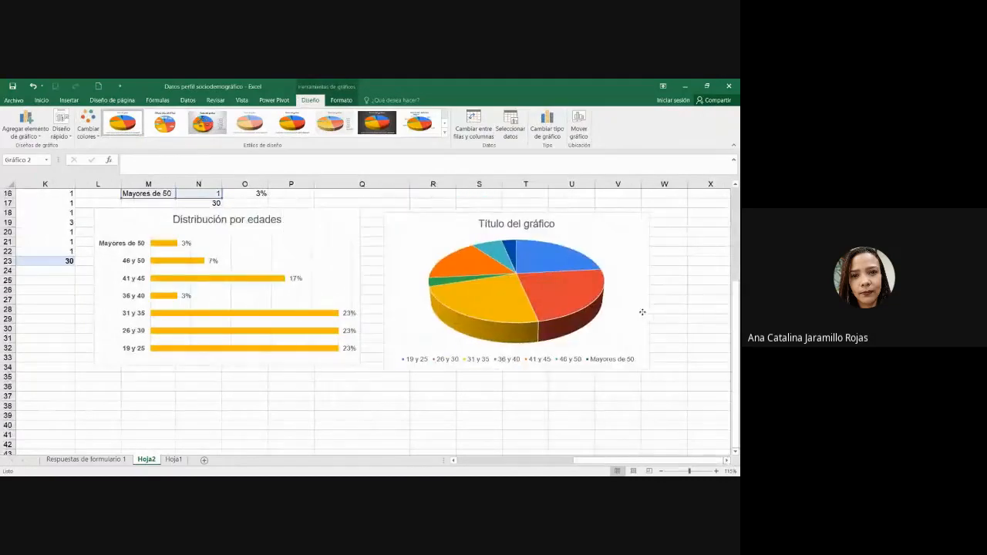
click(690, 317)
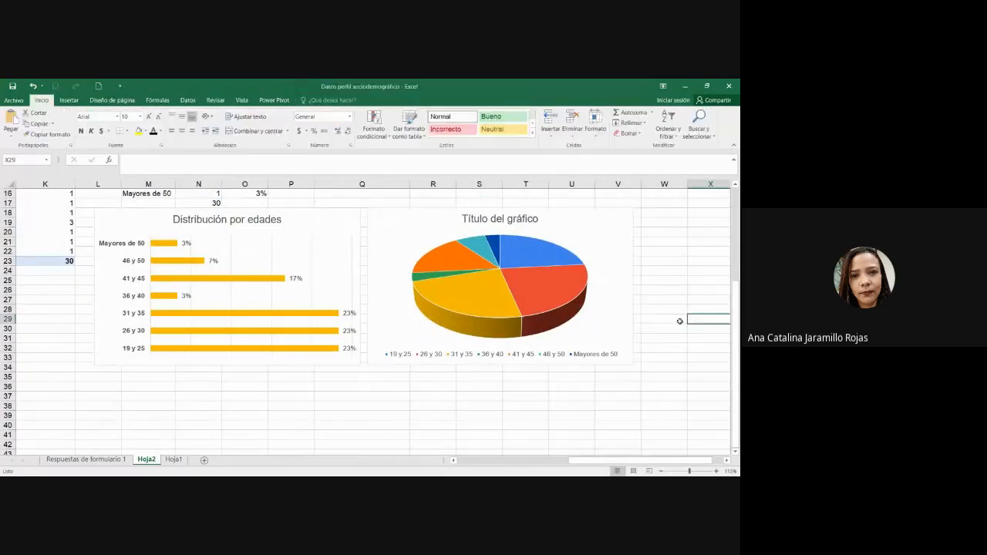
scroll(679, 321, up, 3)
scroll(681, 321, up, 2)
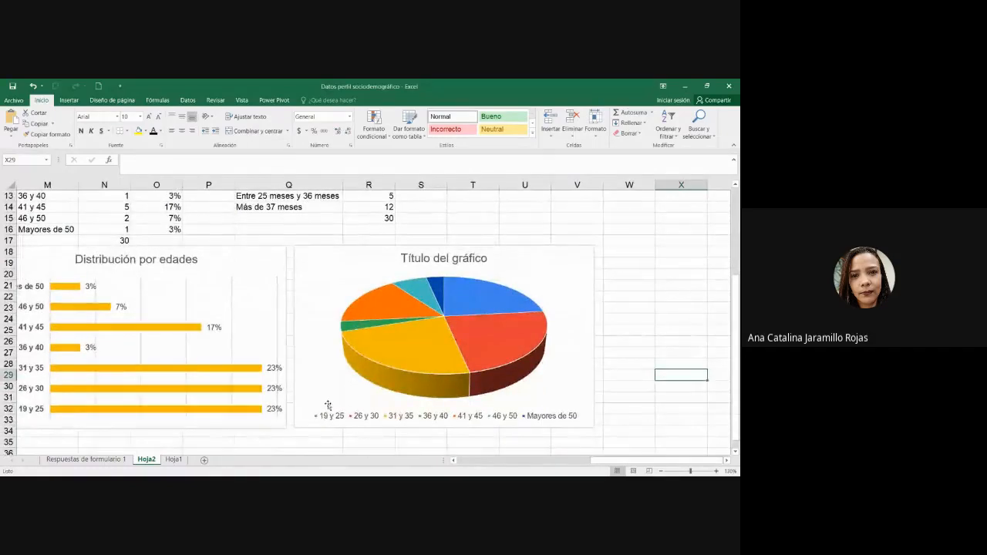
click(323, 416)
click(322, 416)
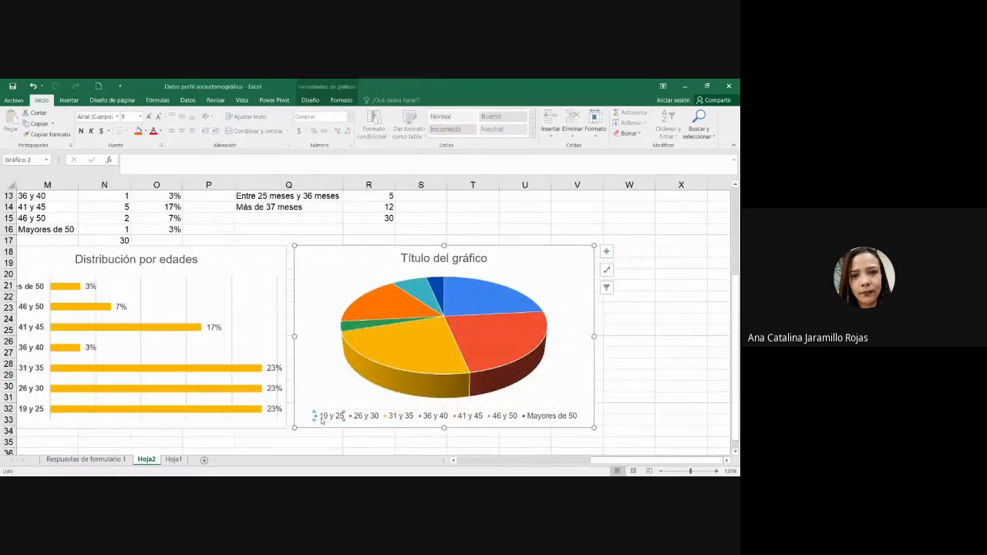
click(613, 398)
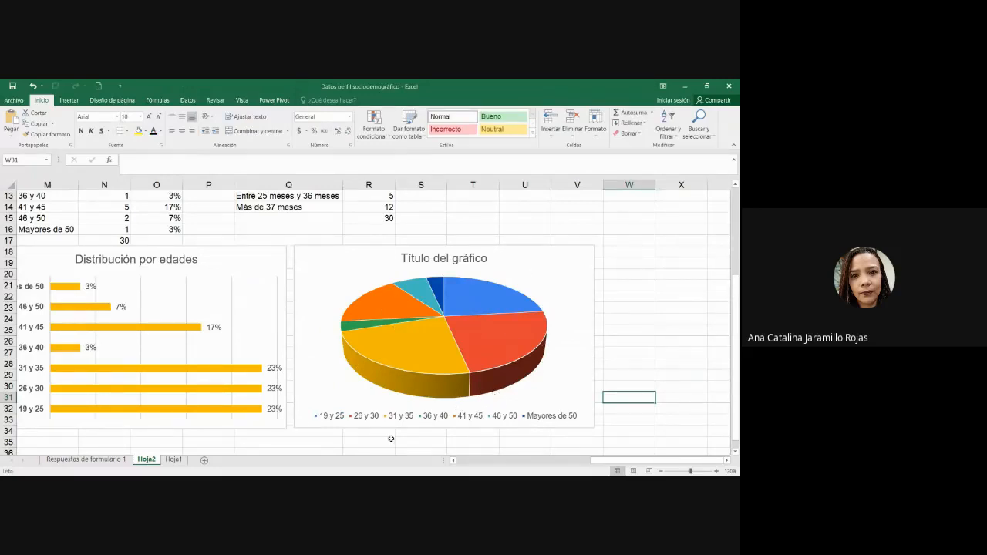
- Replace the pie chart's placeholder title with "Distribución por edades"
scroll(633, 451, left, 1)
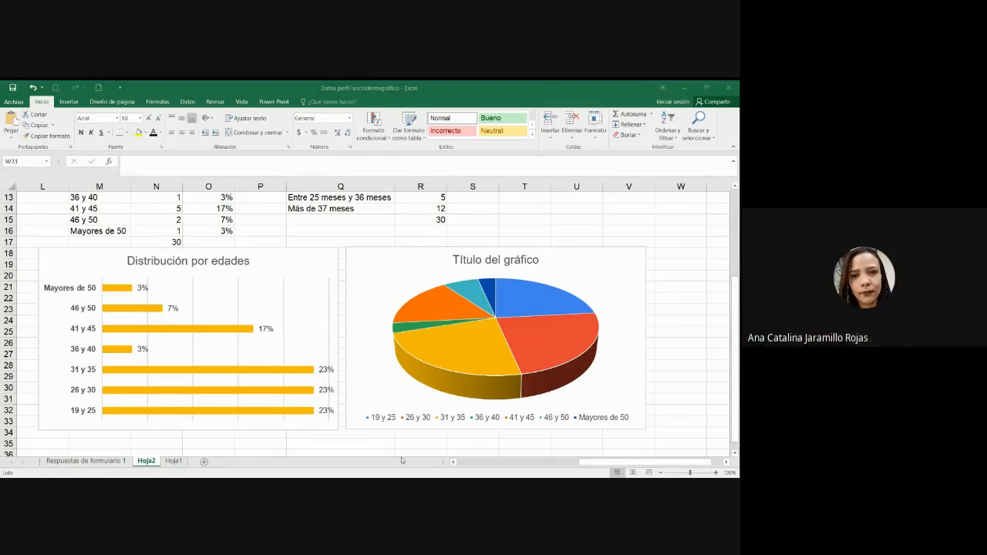
click(504, 262)
triple_click(504, 261)
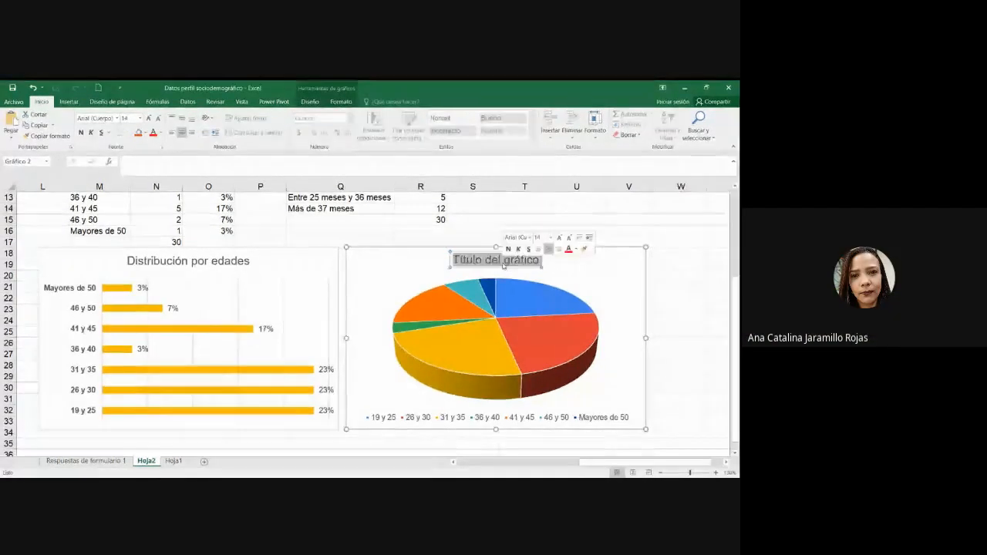
text(Distribución por edades)
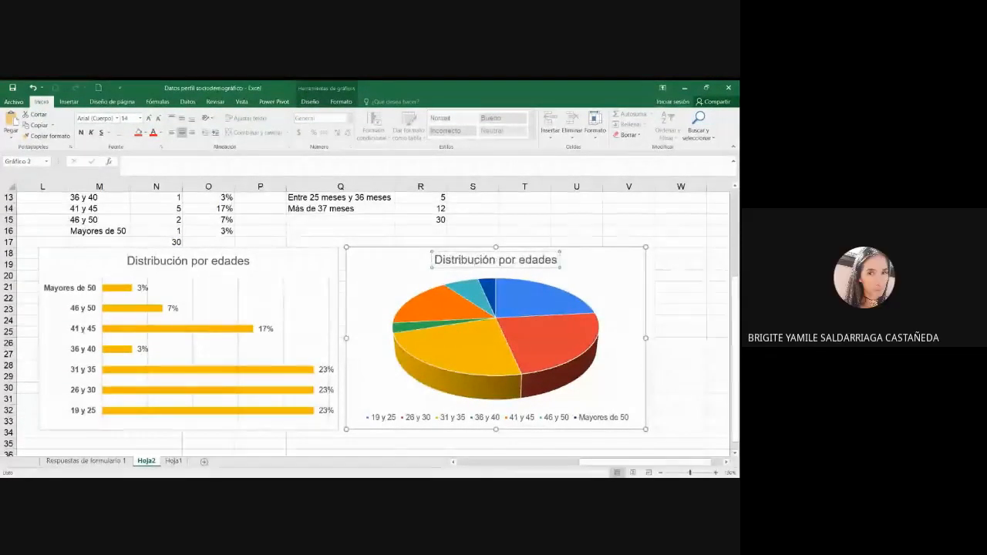
click(673, 299)
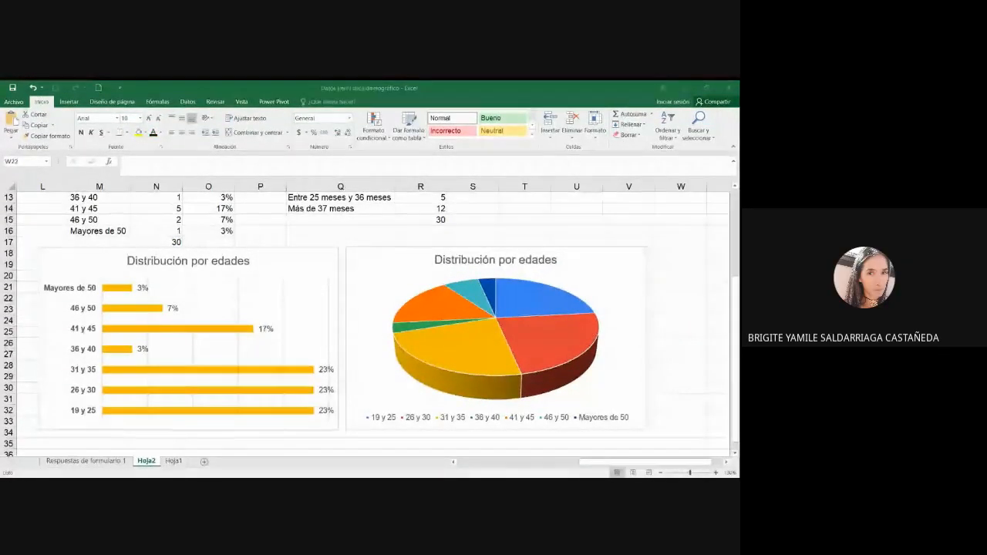